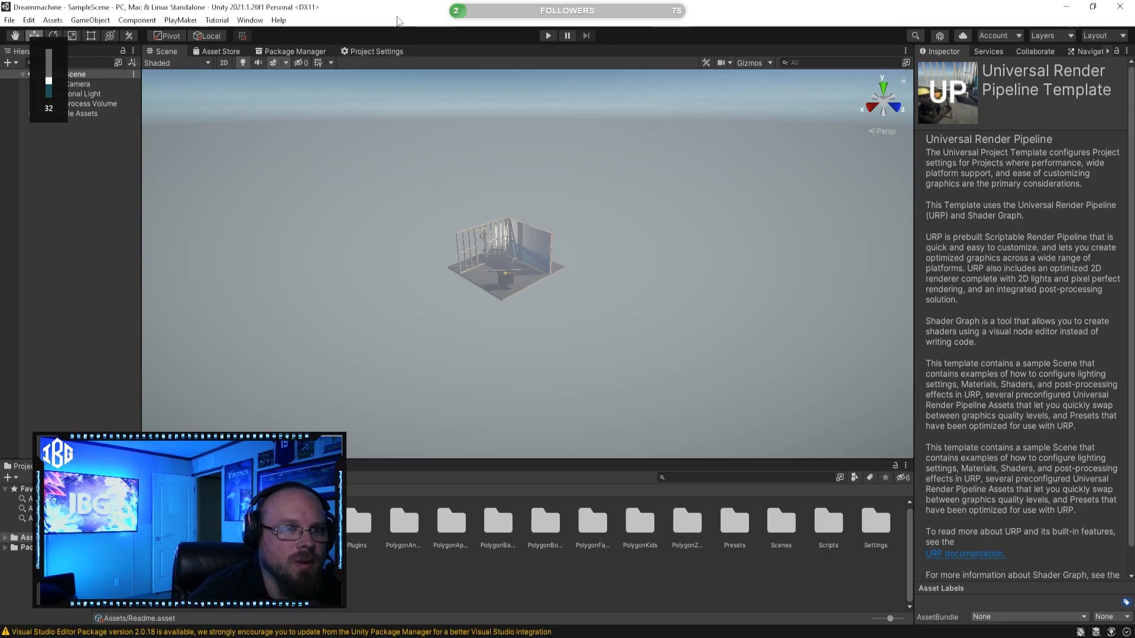
Search the owned assets in the Package Manager for "polygon" and load all matching packages
click(300, 49)
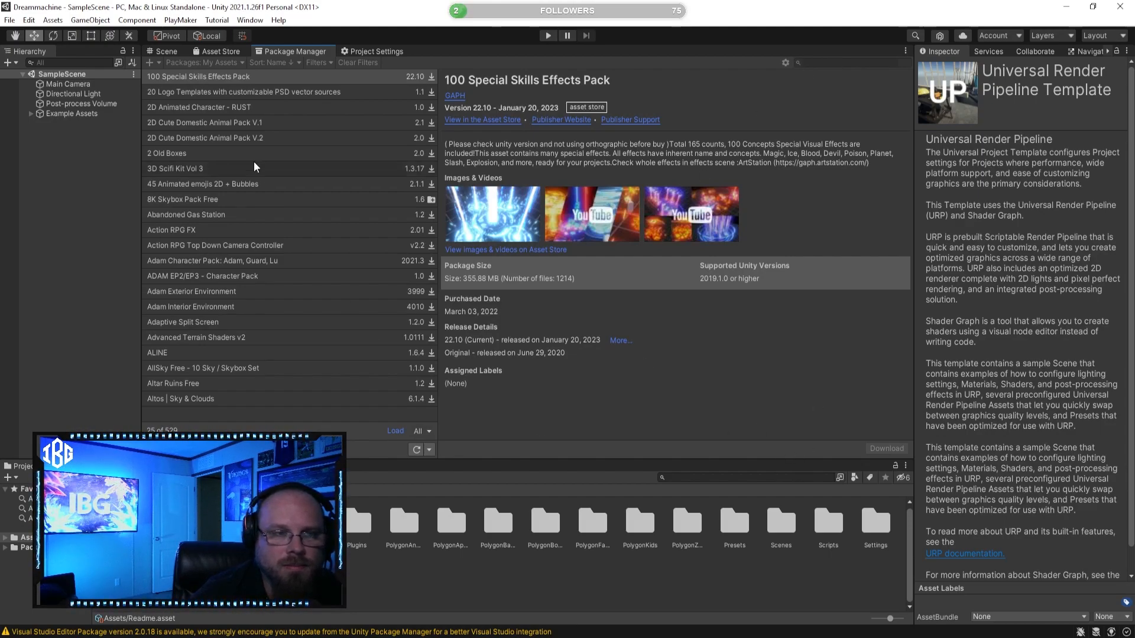
click(842, 62)
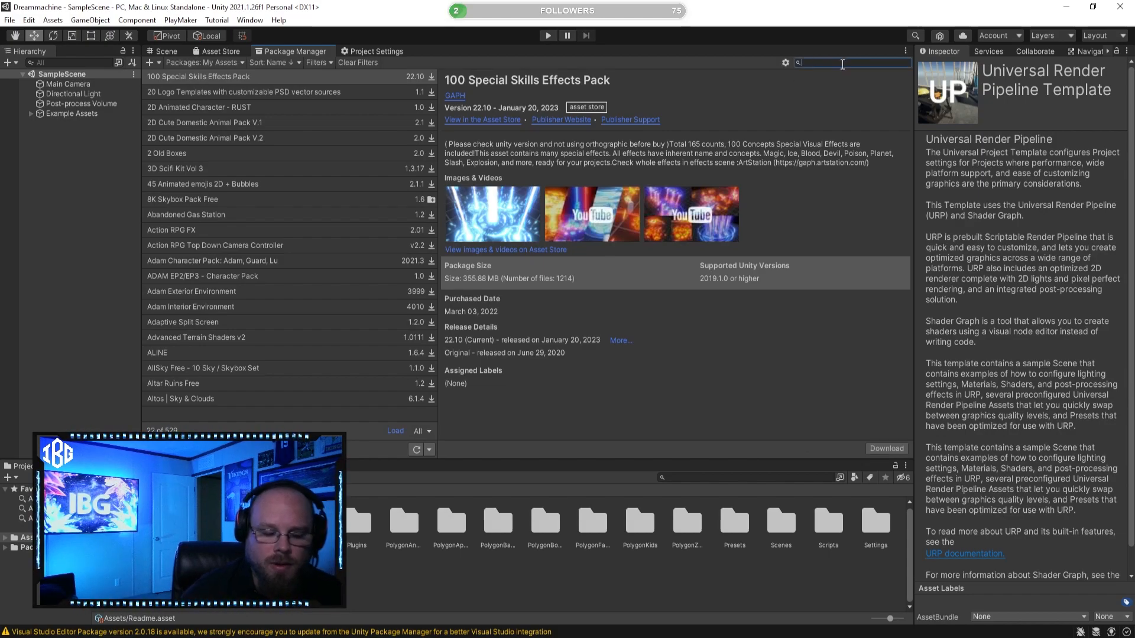
text(polygon)
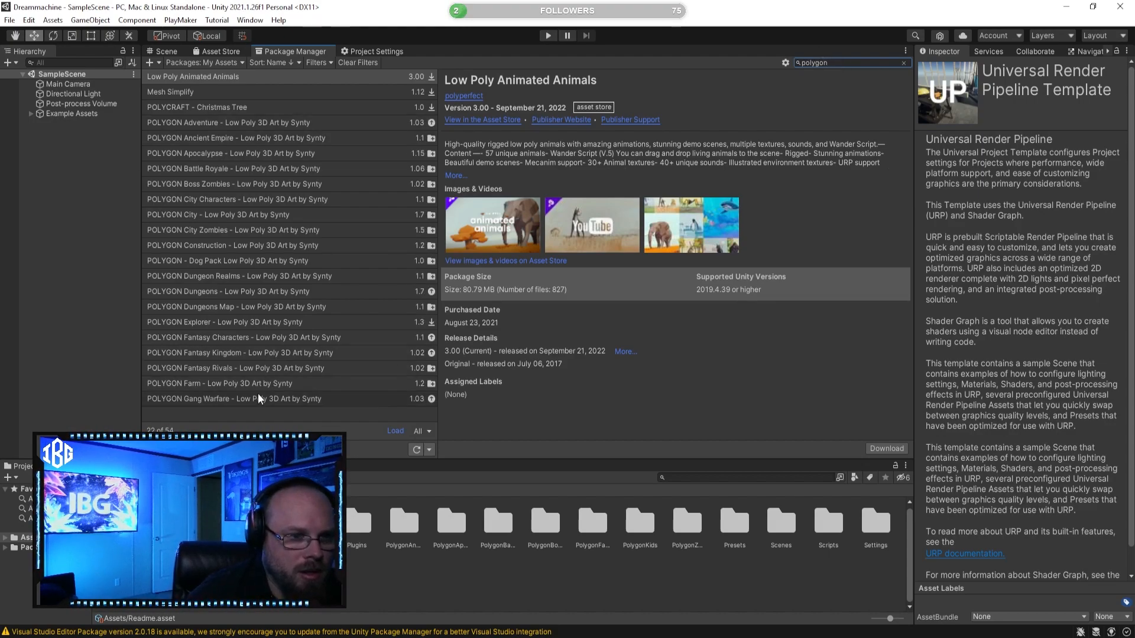
click(275, 381)
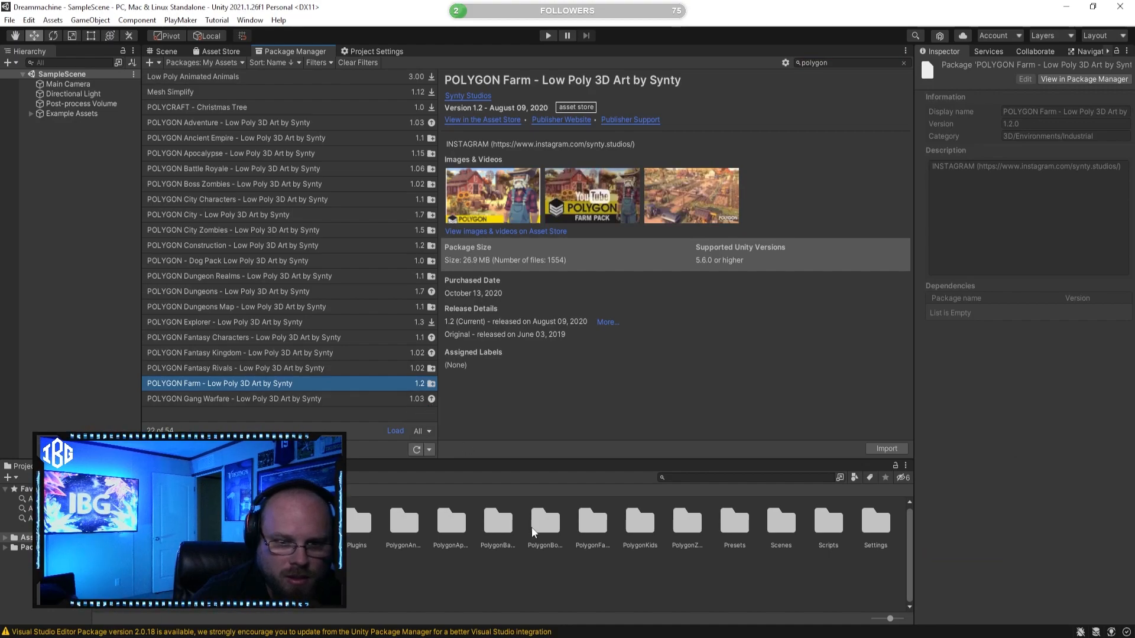
click(421, 431)
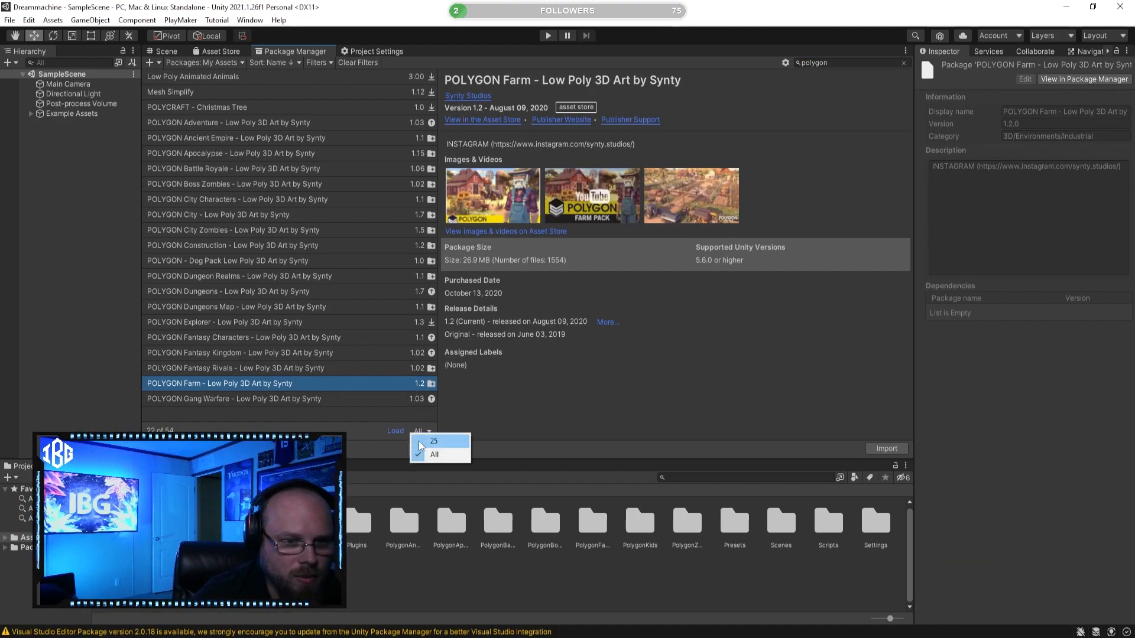
click(434, 454)
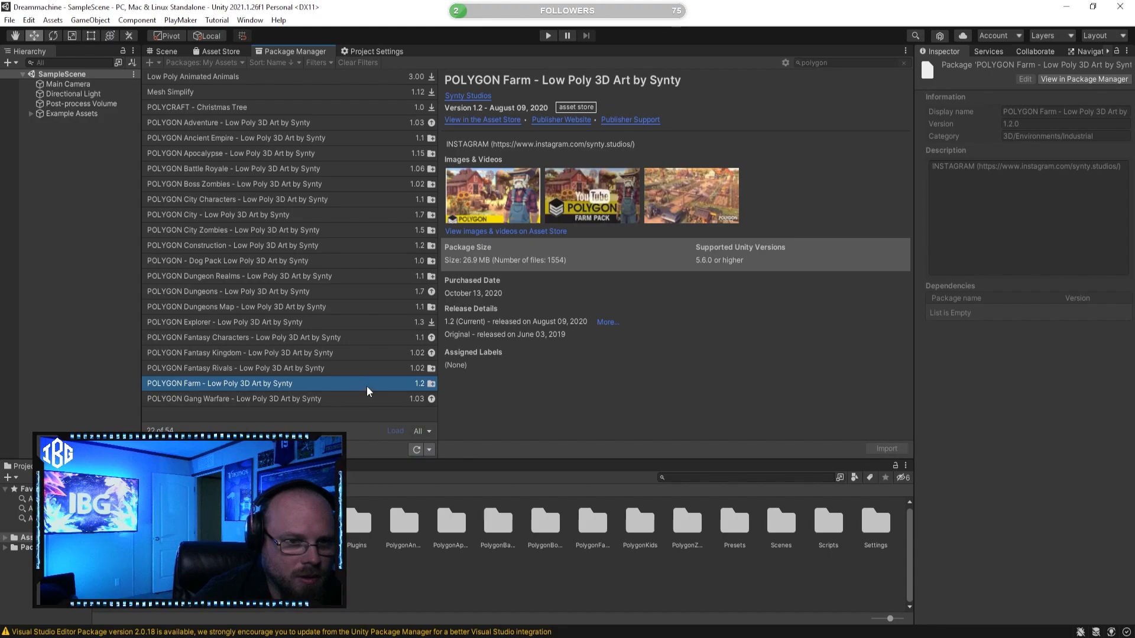
Find the POLYGON Military package by Synty among the results and import its preselected files into the project
scroll(285, 355, down, 3)
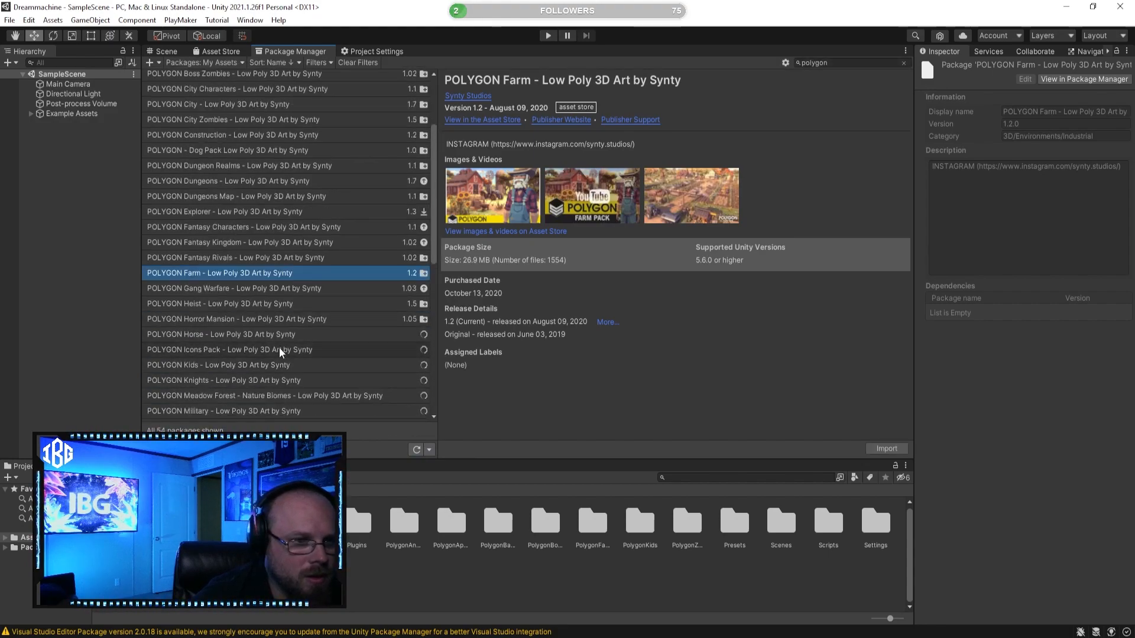
click(235, 367)
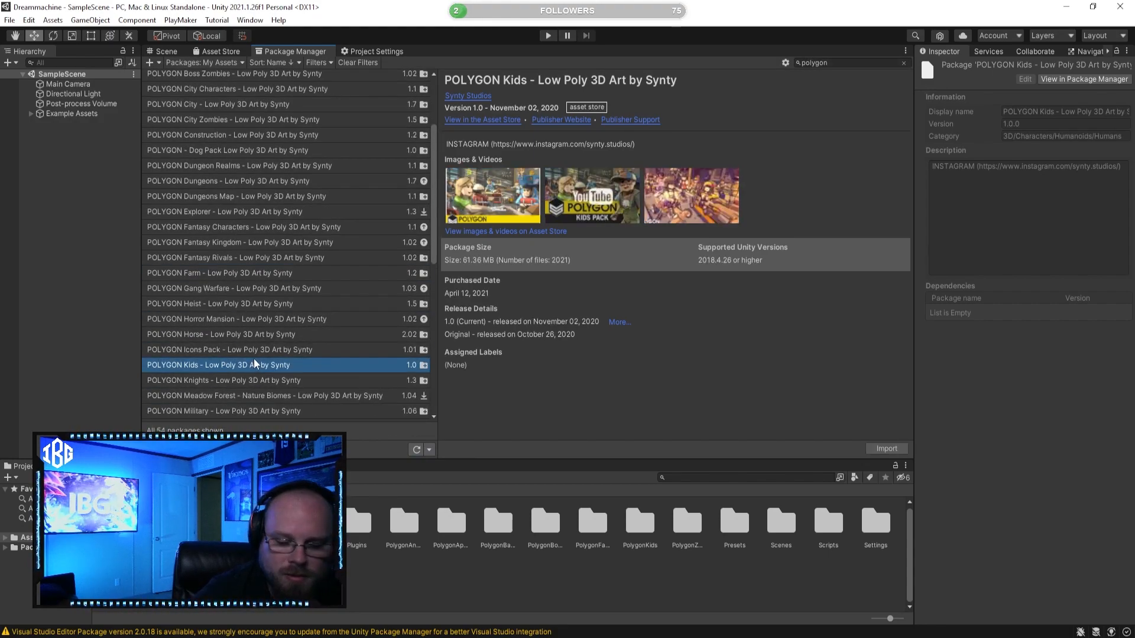
key(Down)
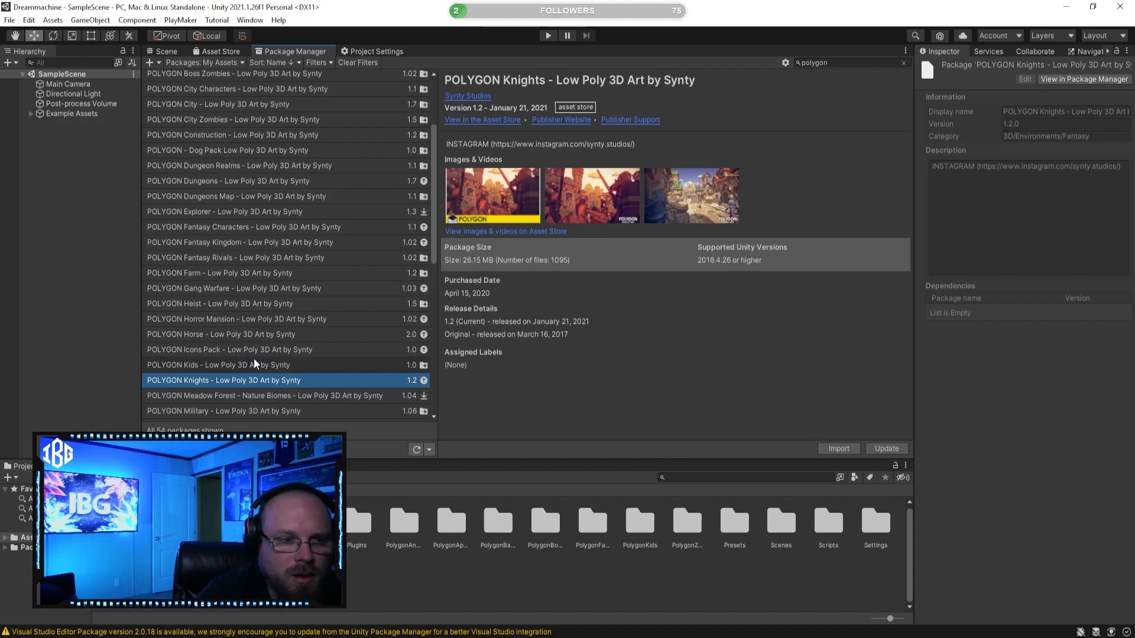
key(Down)
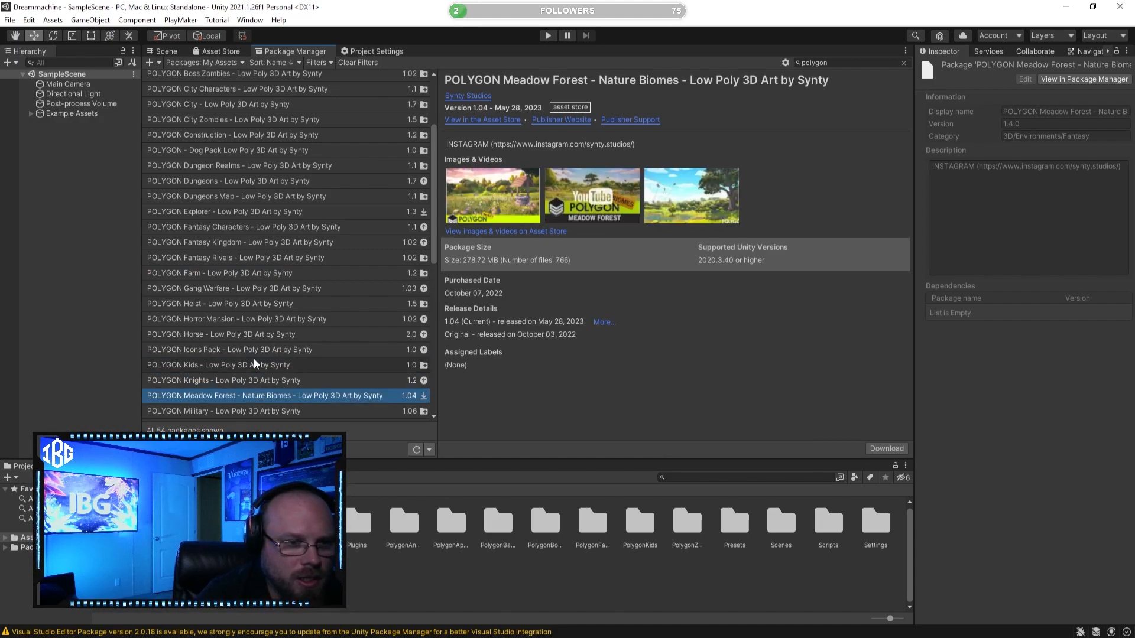
scroll(242, 350, down, 3)
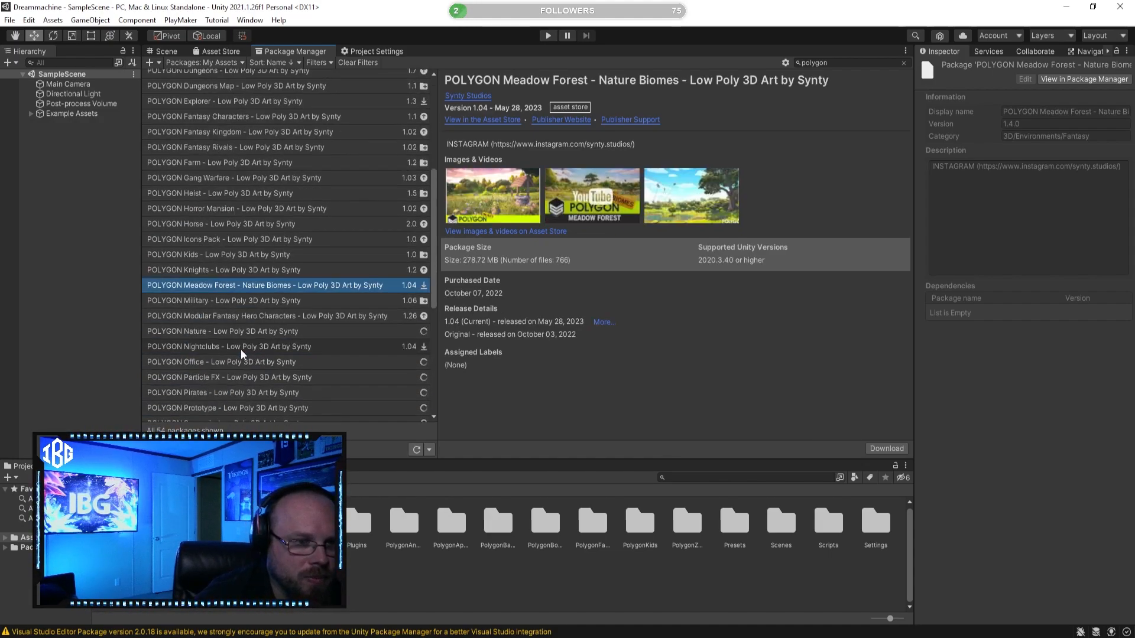
click(232, 299)
click(235, 287)
click(239, 303)
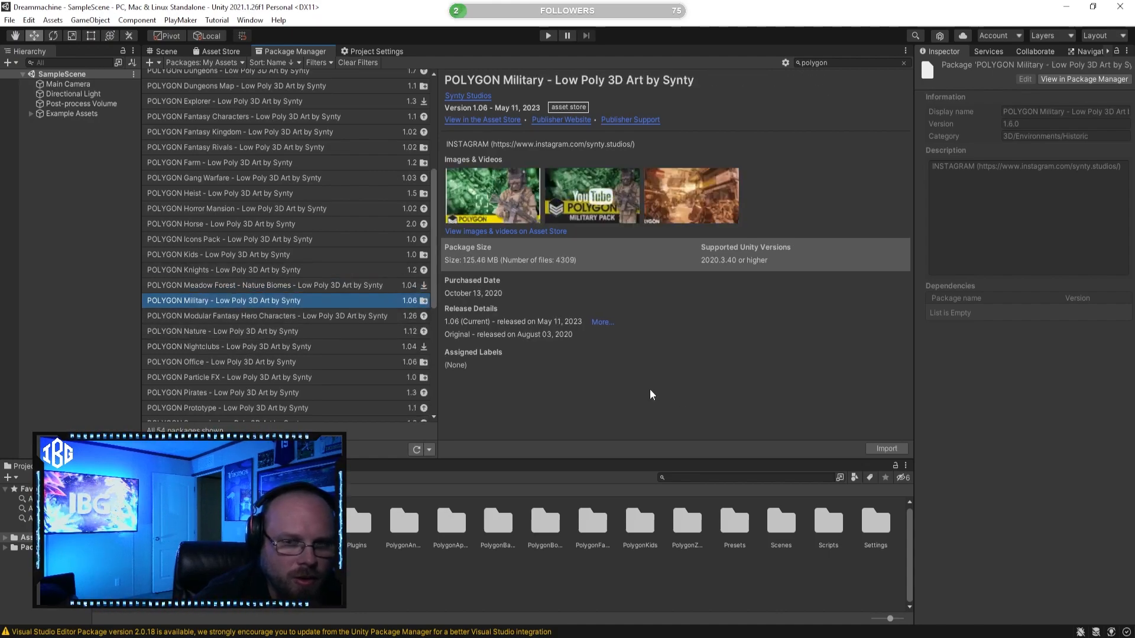
click(886, 448)
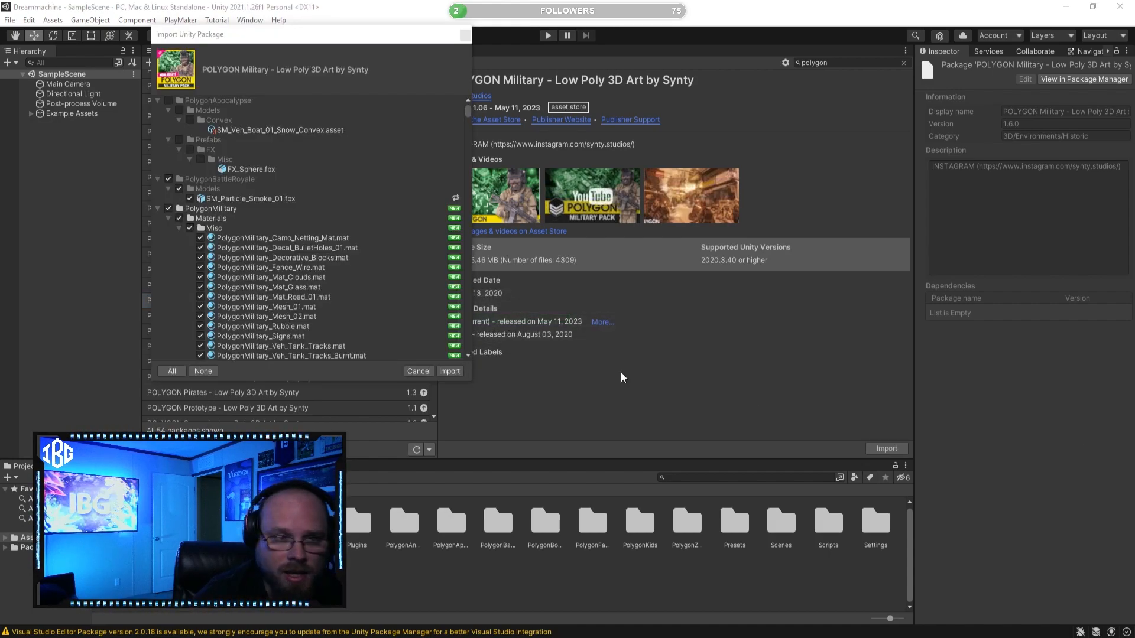
click(456, 372)
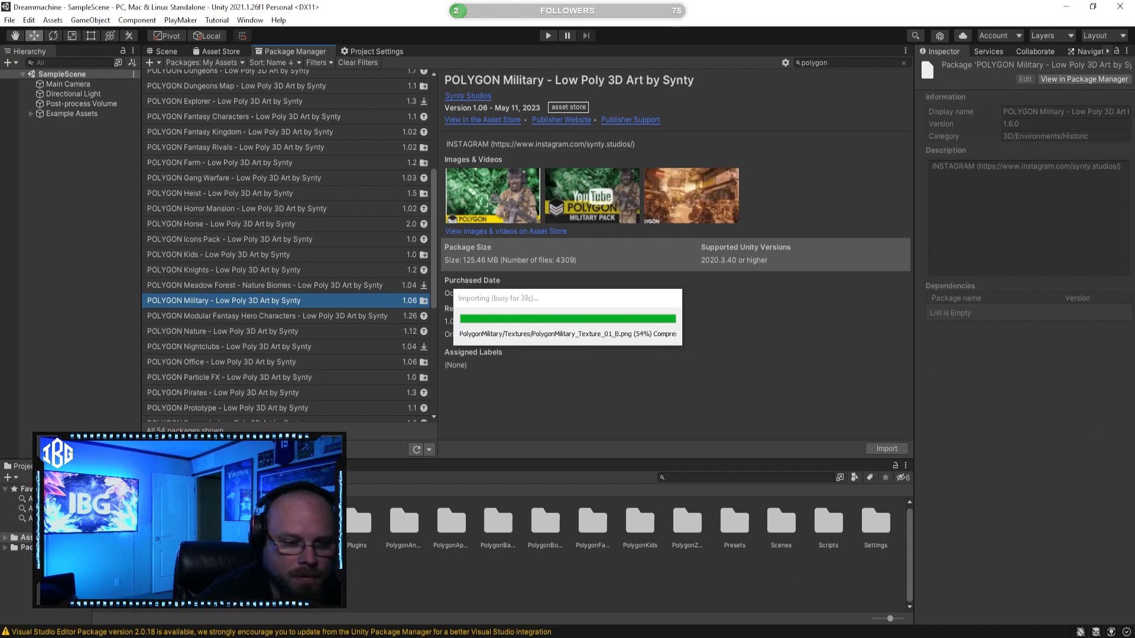
Launch GitHub Desktop and move its window out of the way of the Unity editor
text(github)
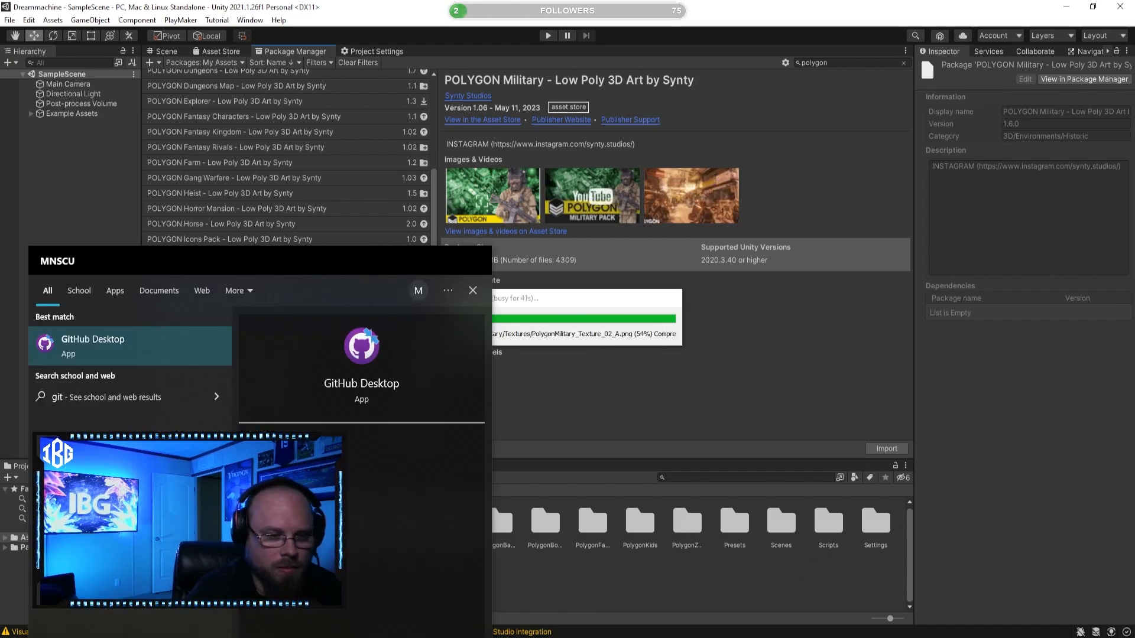
key(Return)
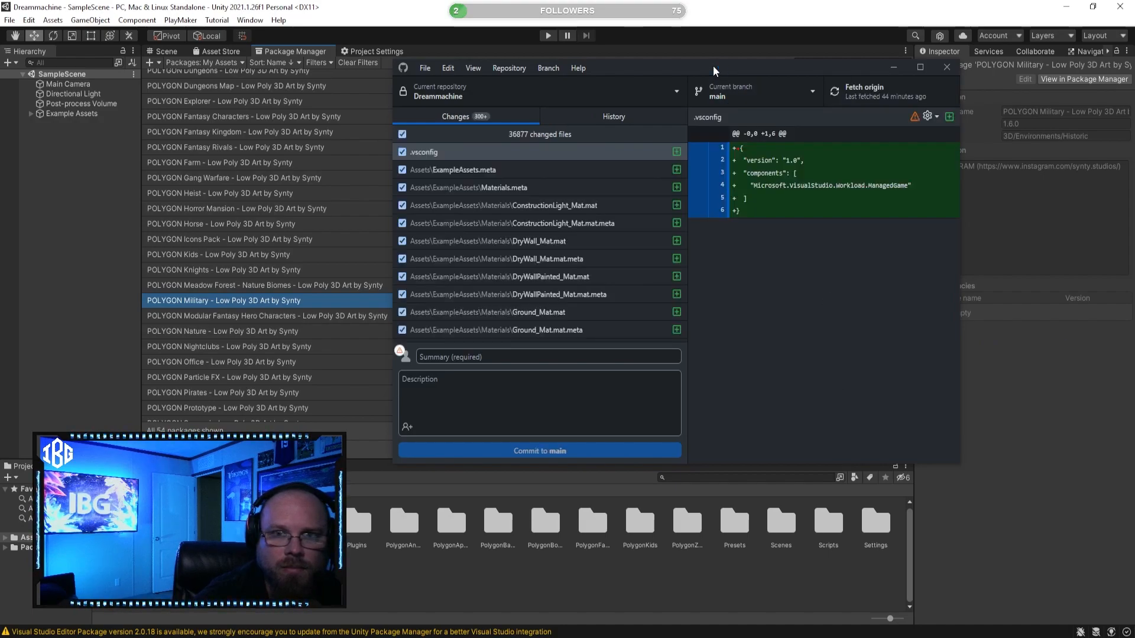
drag(712, 65, 1133, 245)
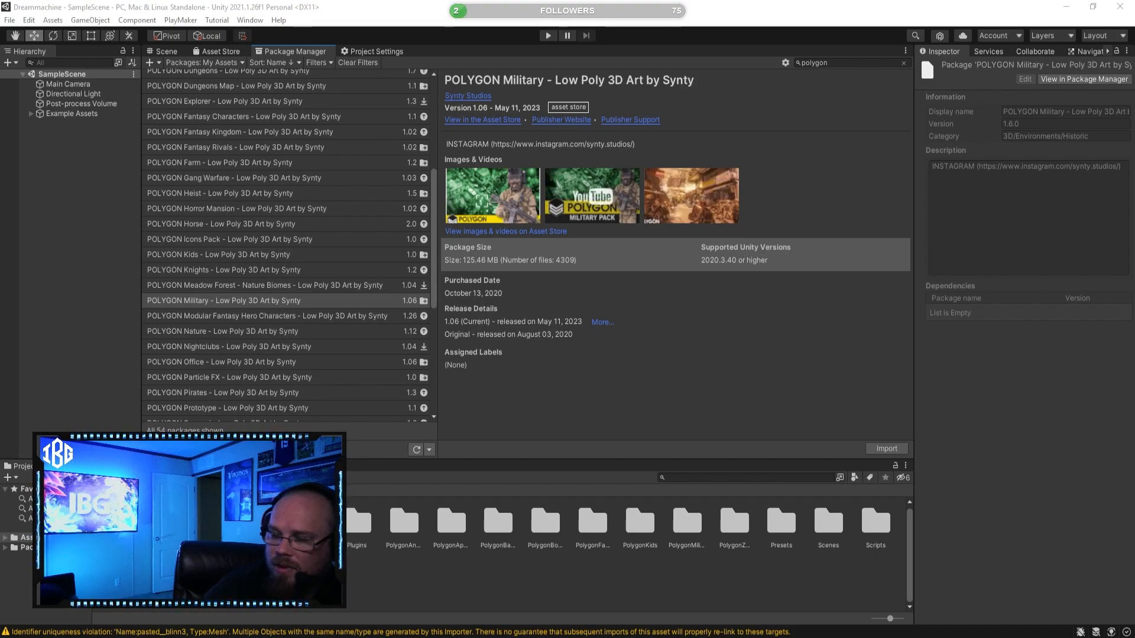
Look through the packages following POLYGON Military and import POLYGON Particle FX into the project
click(272, 318)
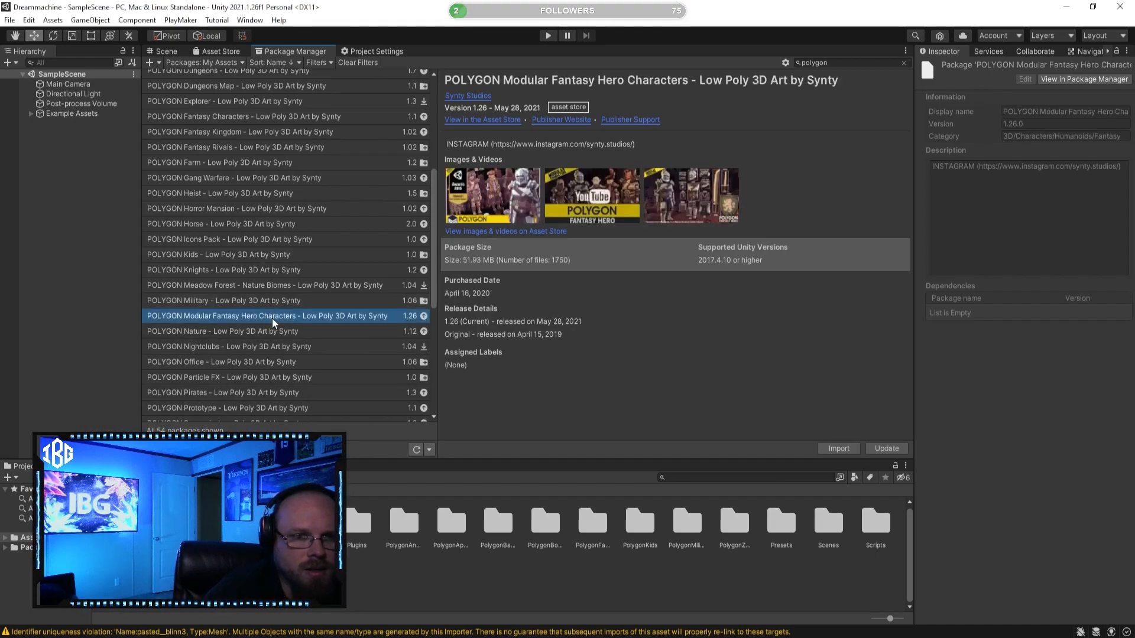
click(227, 335)
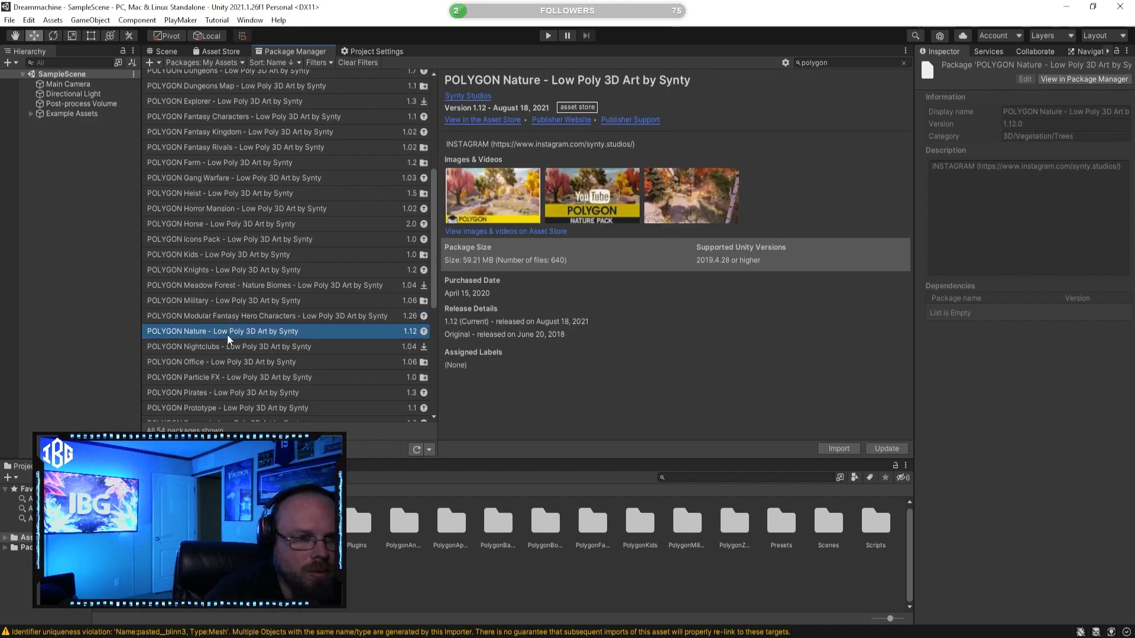
key(Down)
key(Down)
key(Down)
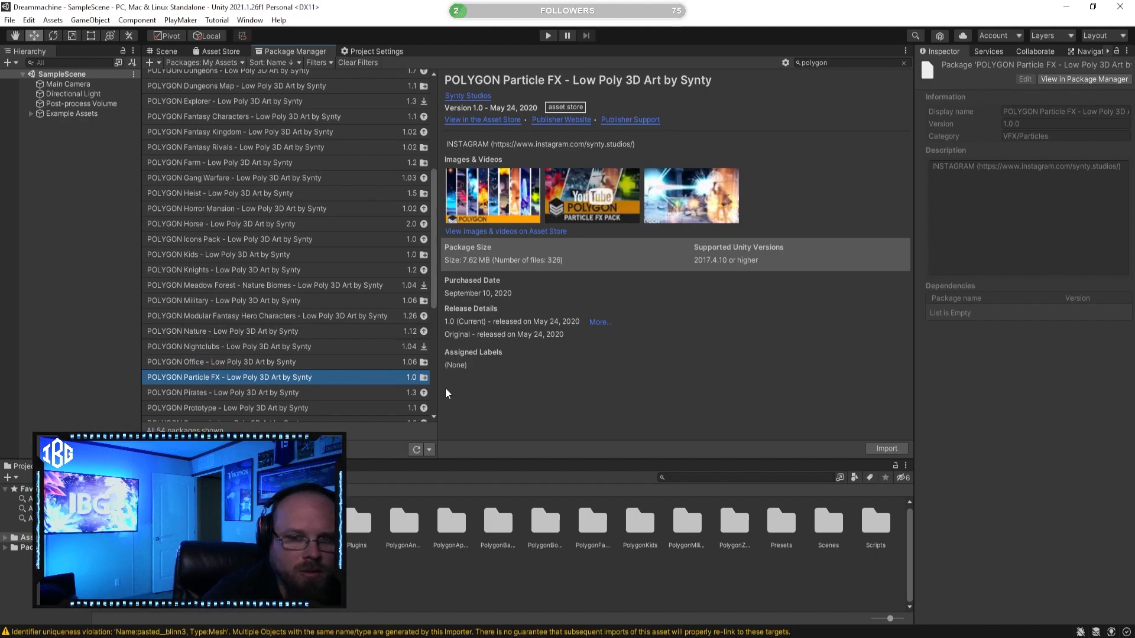
click(884, 449)
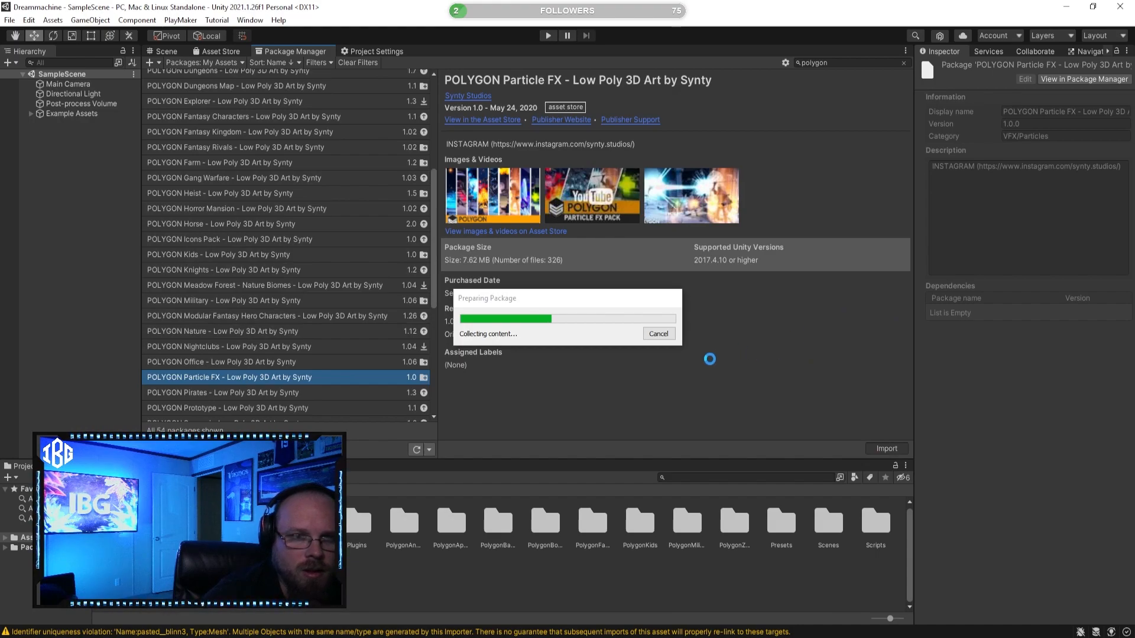
click(449, 371)
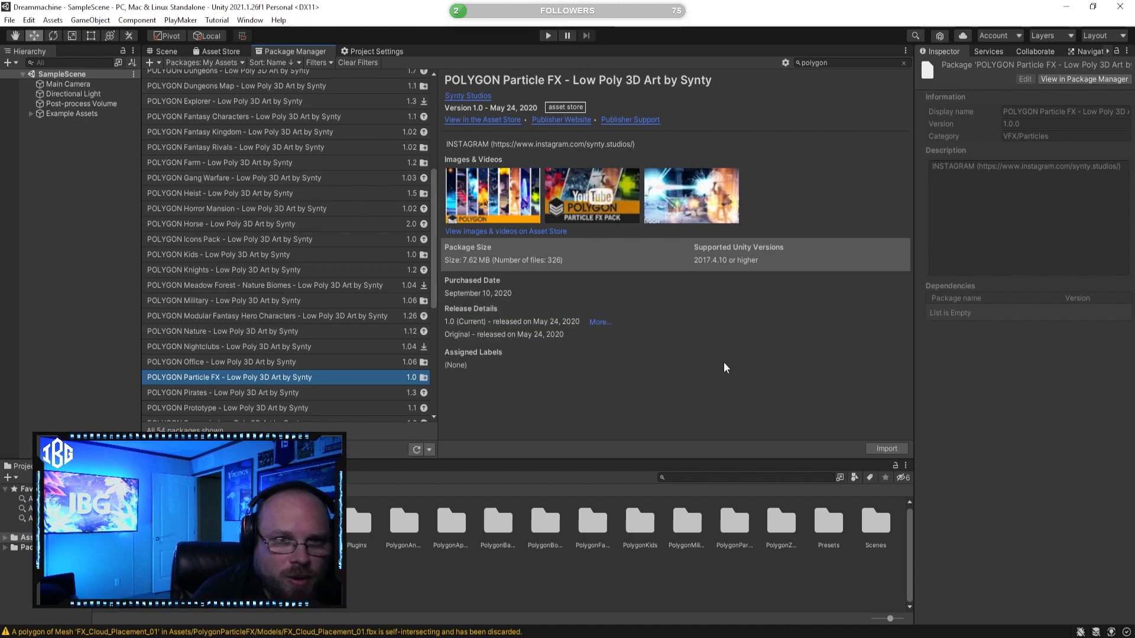
Check the POLYGON Pirates and Prototype packages, and update the POLYGON Samurai package to version 1.5
scroll(270, 310, down, 3)
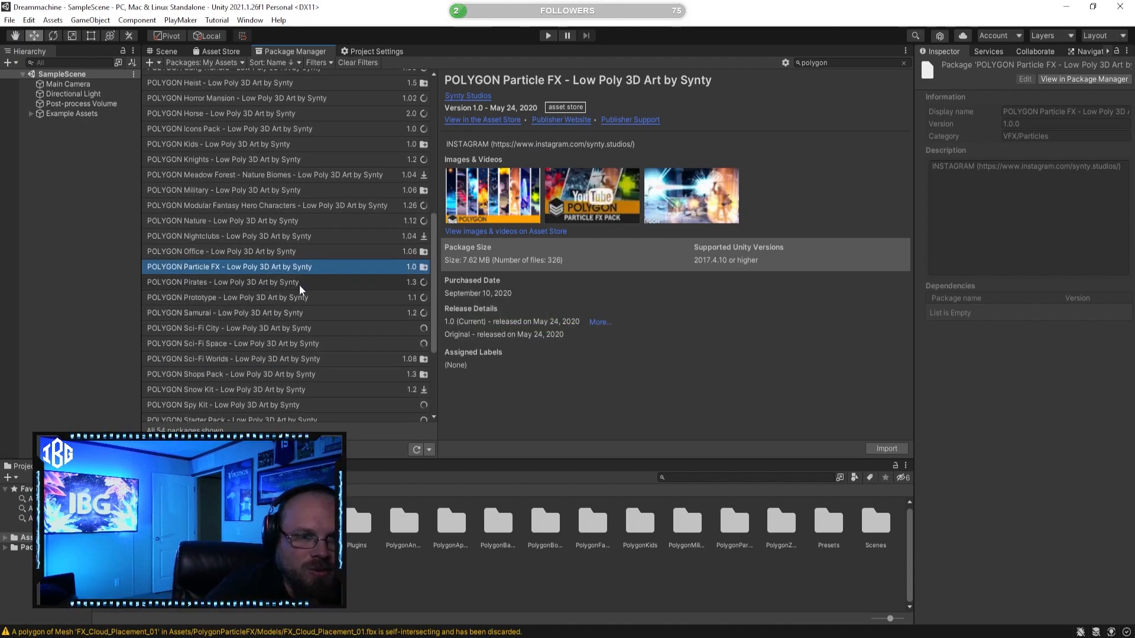
click(215, 281)
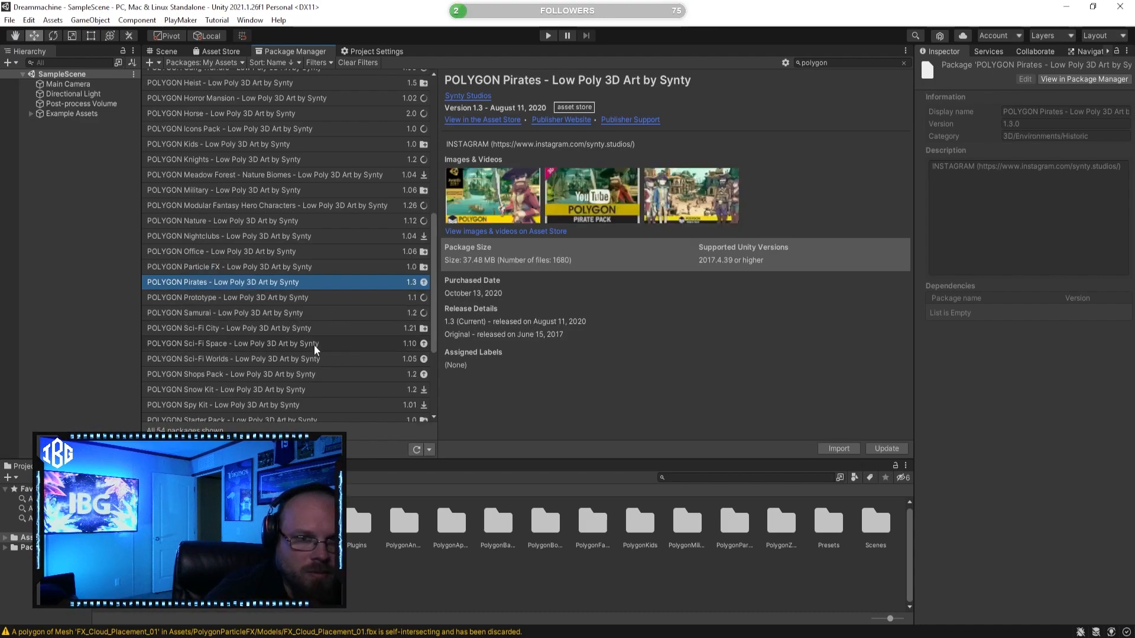
click(287, 292)
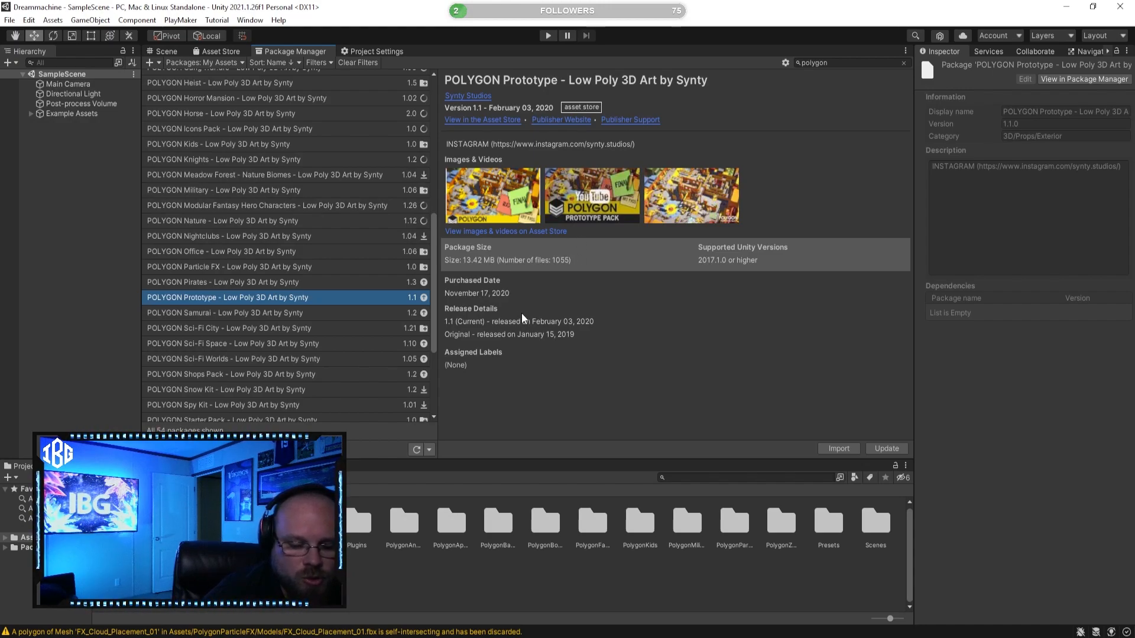
click(291, 317)
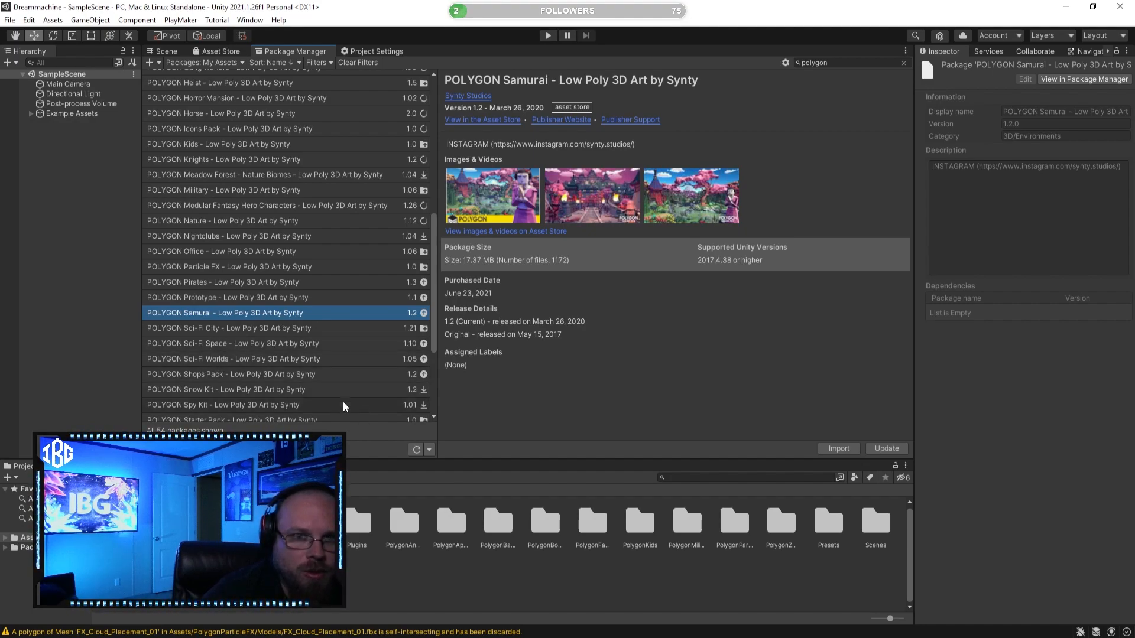
click(889, 449)
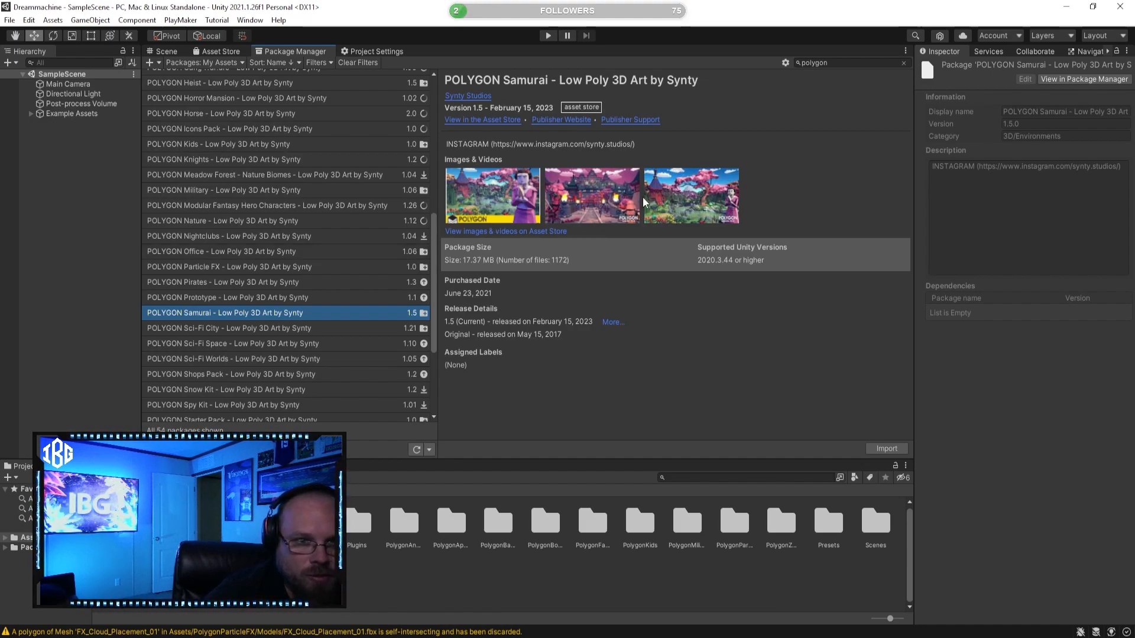
Compare the details and preview images of the POLYGON Sci-Fi City, Sci-Fi Space and Sci-Fi Worlds packages
click(207, 324)
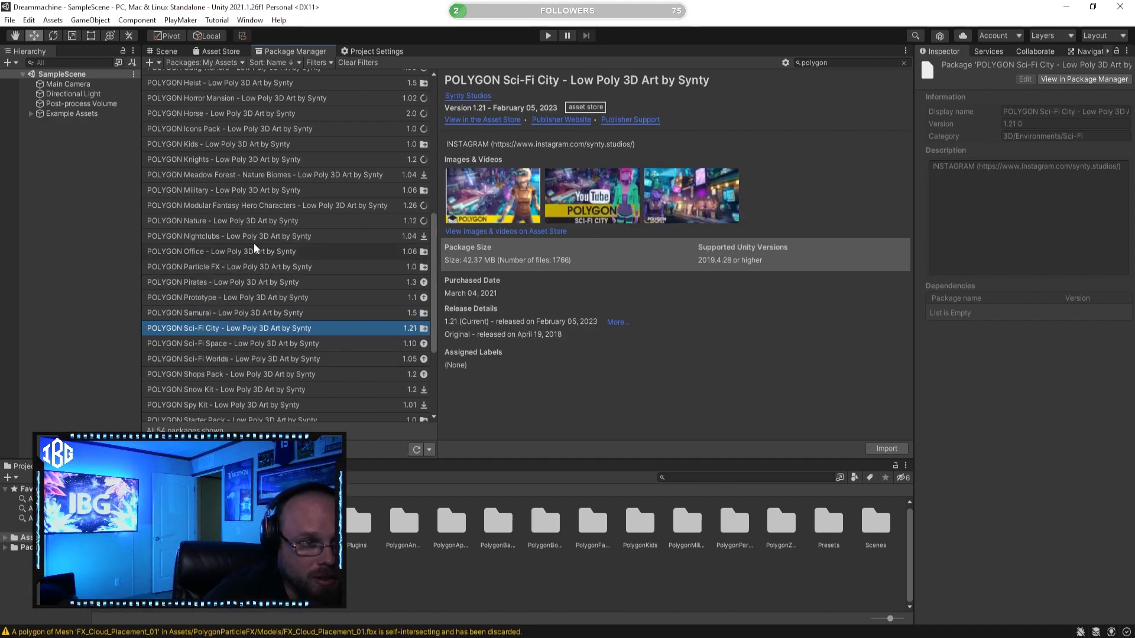
click(262, 344)
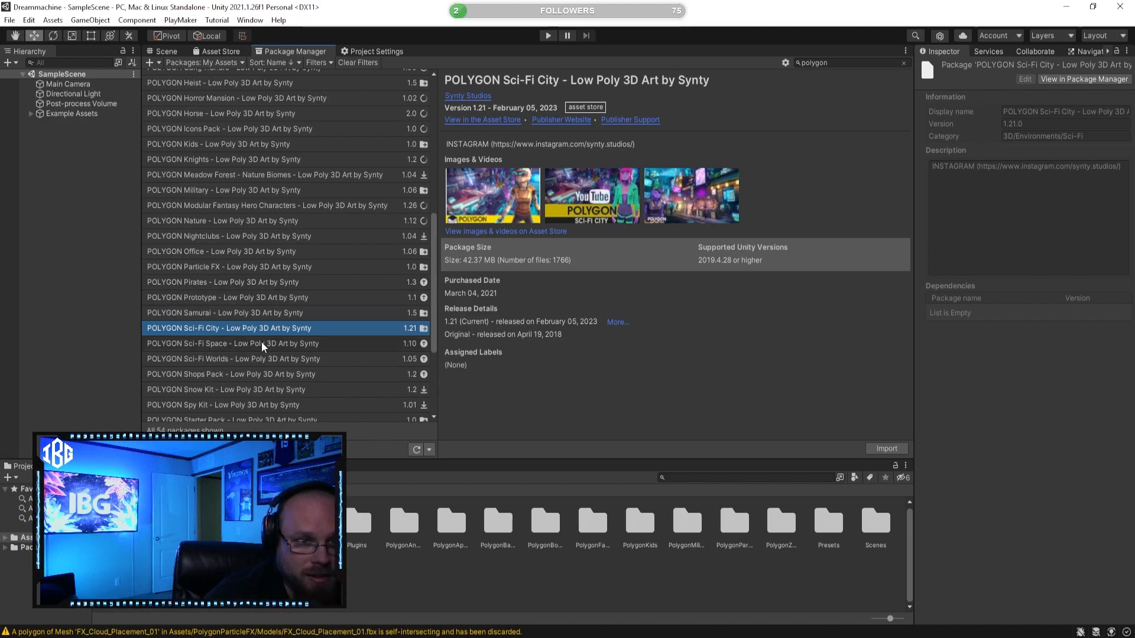
click(271, 357)
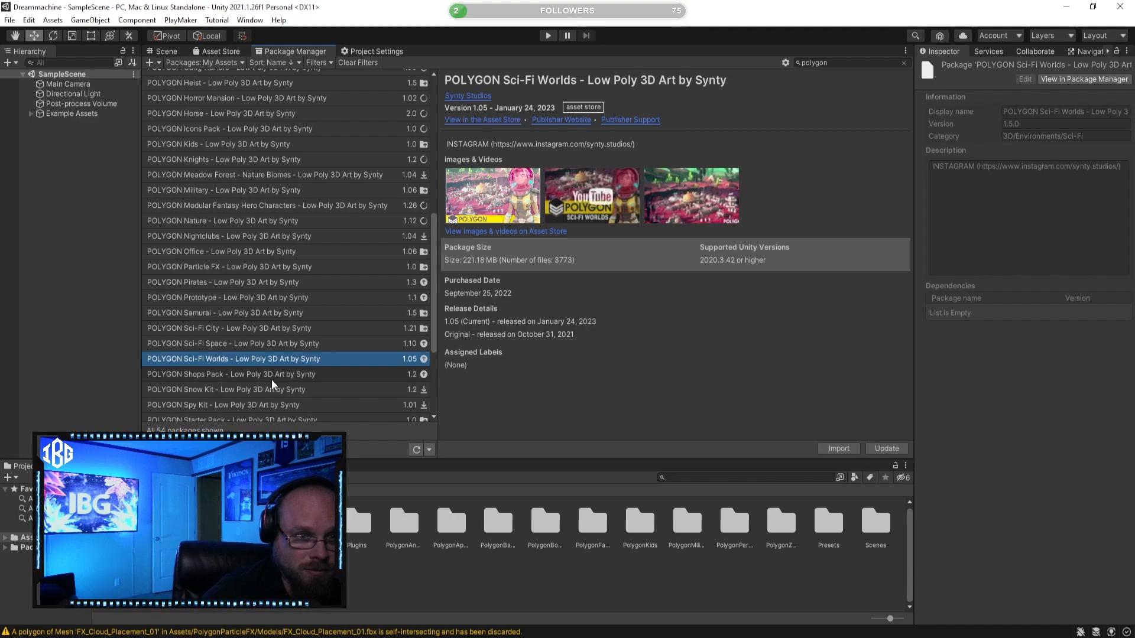
click(251, 339)
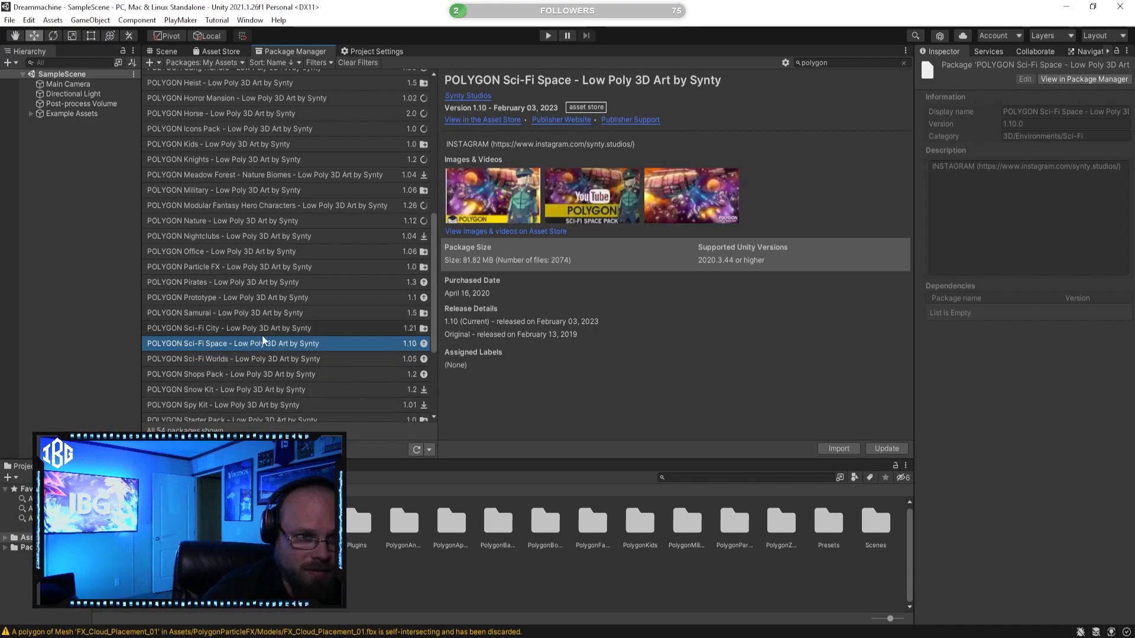
click(261, 334)
click(267, 344)
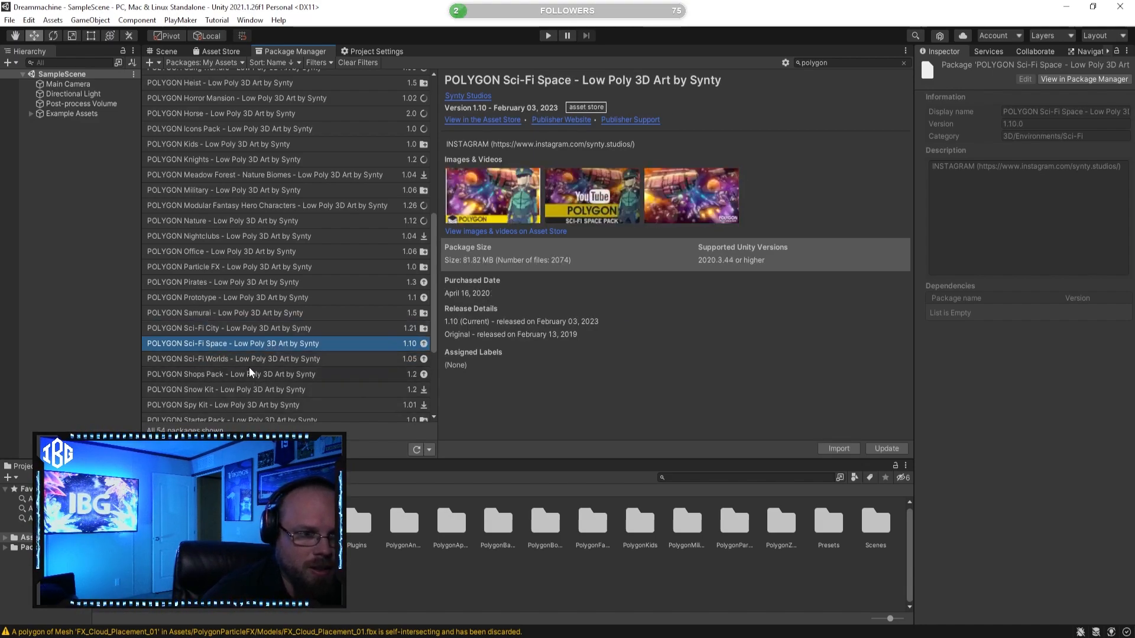
click(254, 364)
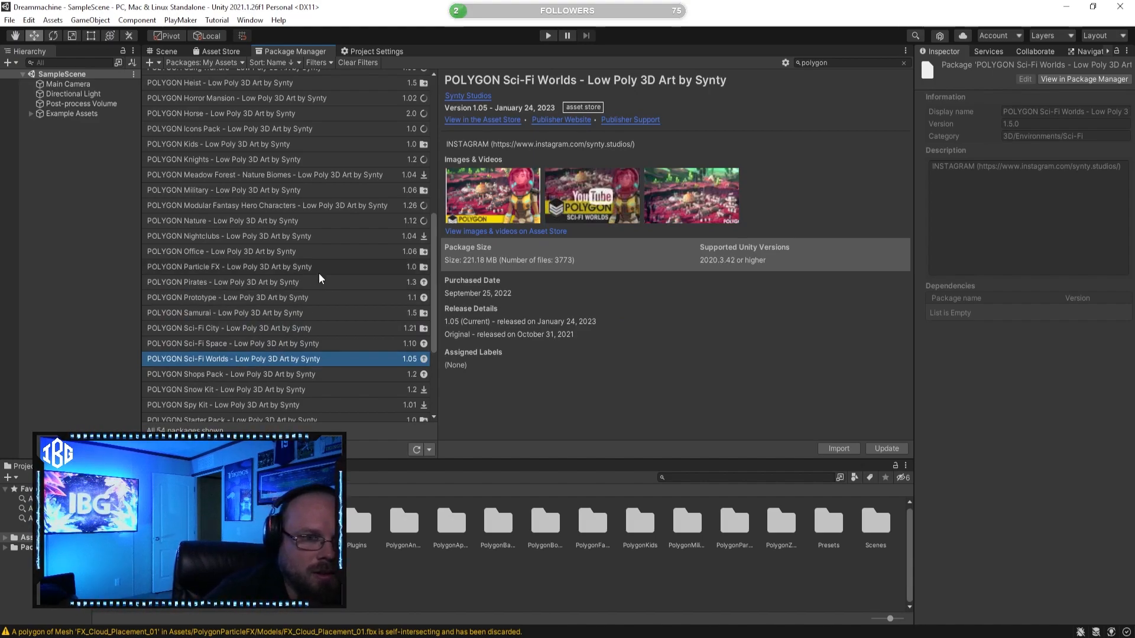
Look through the packages from POLYGON Shops Pack to Starter Pack and import POLYGON - Street Racer with its preselected files
scroll(275, 322, down, 2)
click(233, 343)
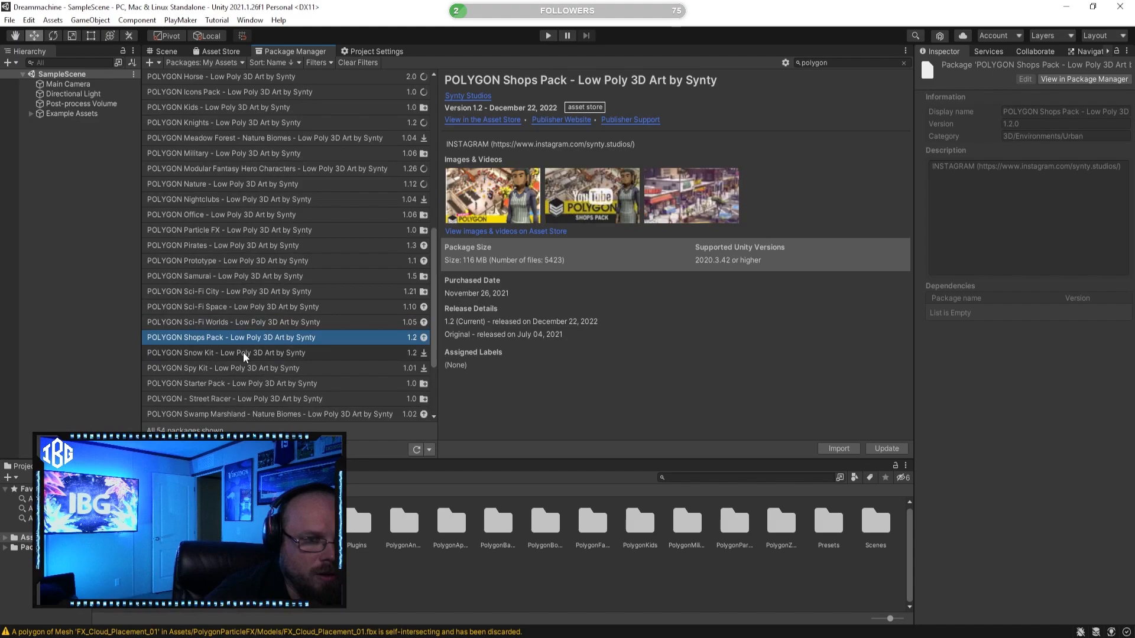
click(206, 351)
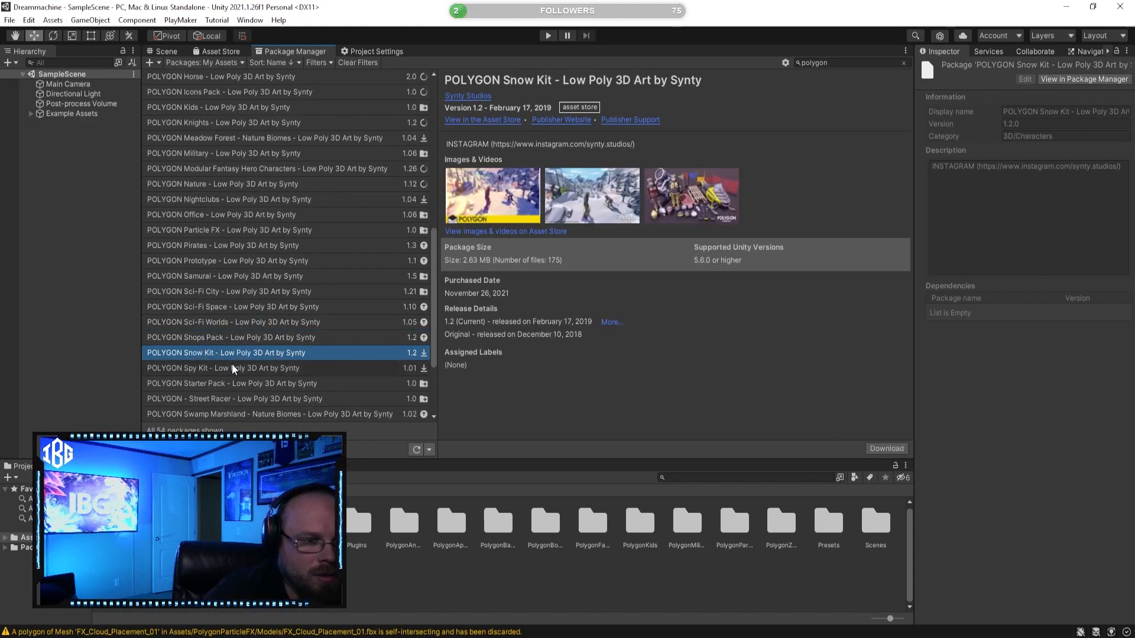
click(242, 367)
click(263, 384)
scroll(272, 389, down, 4)
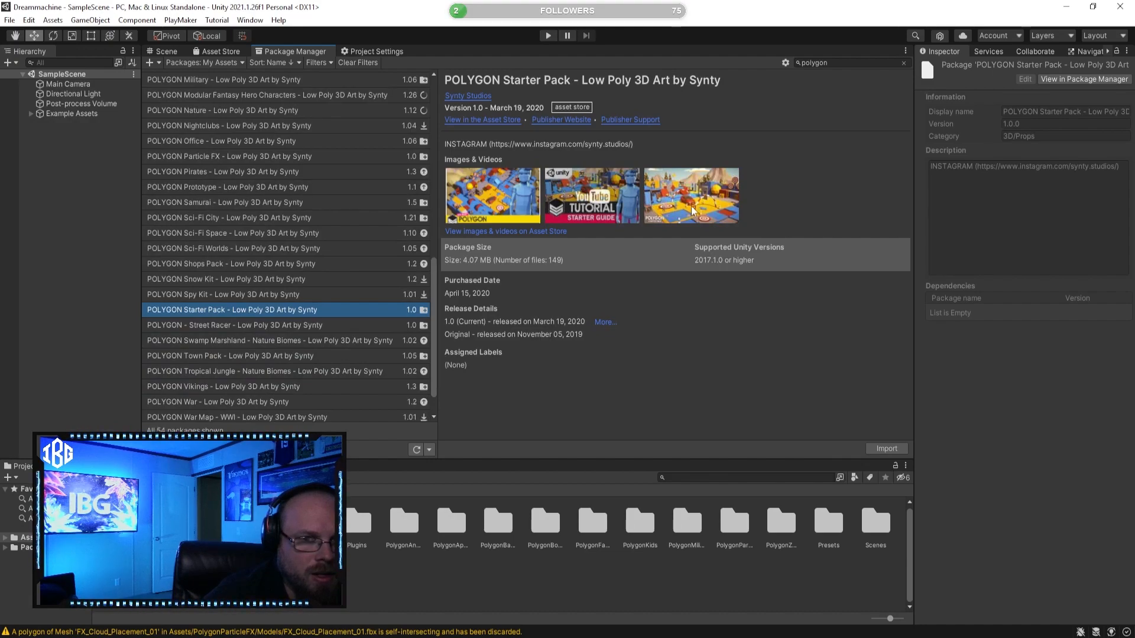
click(265, 326)
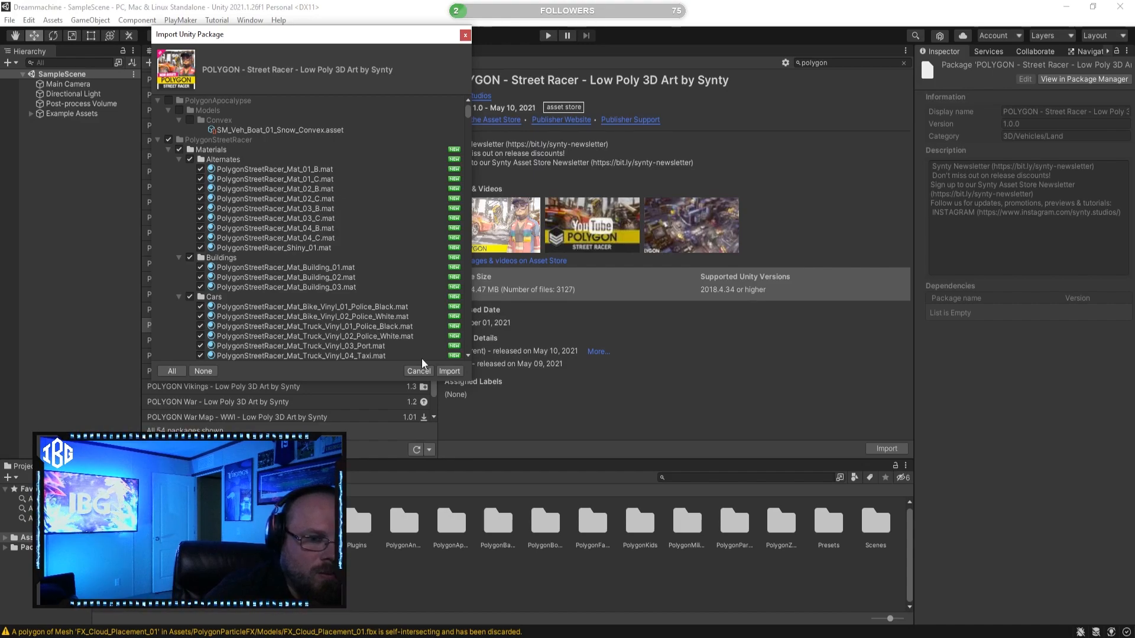
click(447, 371)
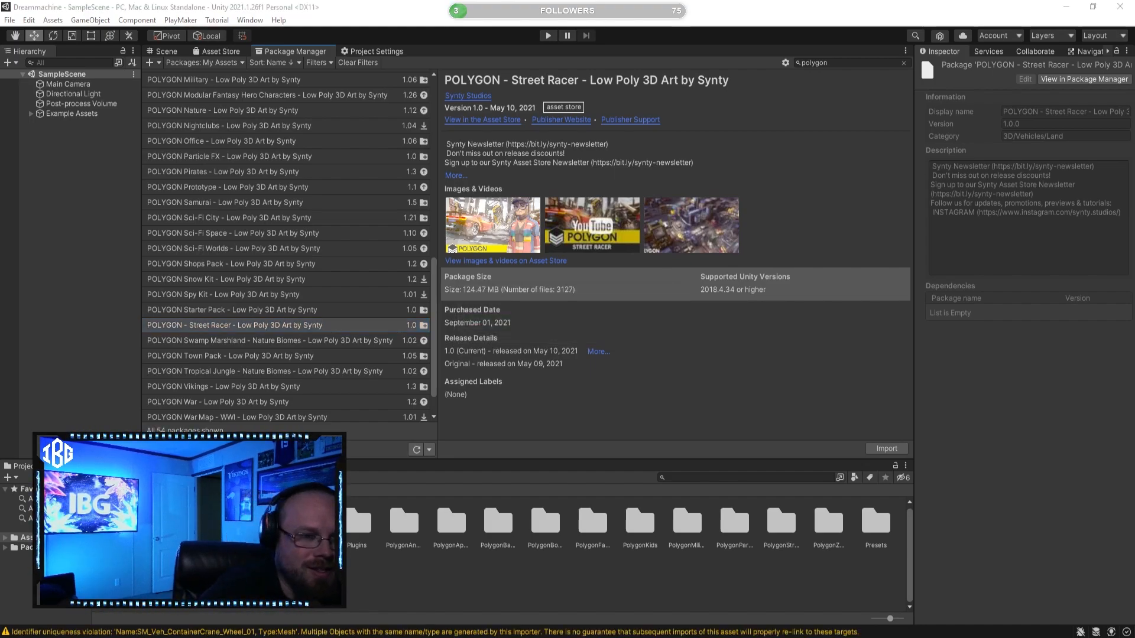
Compare the details and preview images of the POLYGON Swamp Marshland and POLYGON Town Pack packages
click(292, 341)
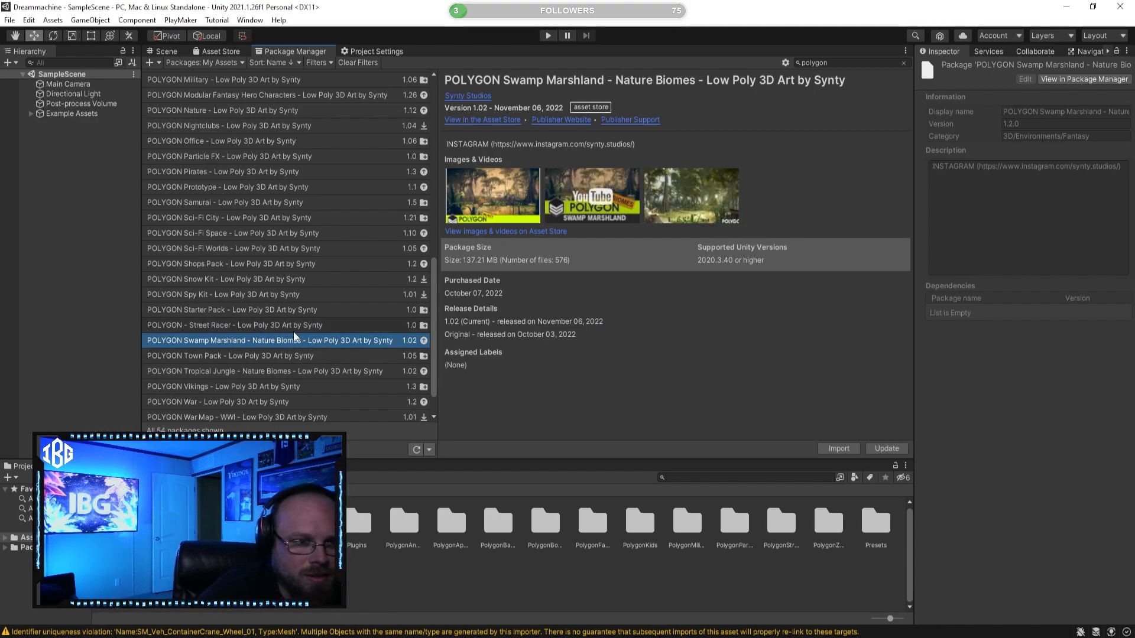
click(292, 325)
key(Down)
key(Down)
key(Down)
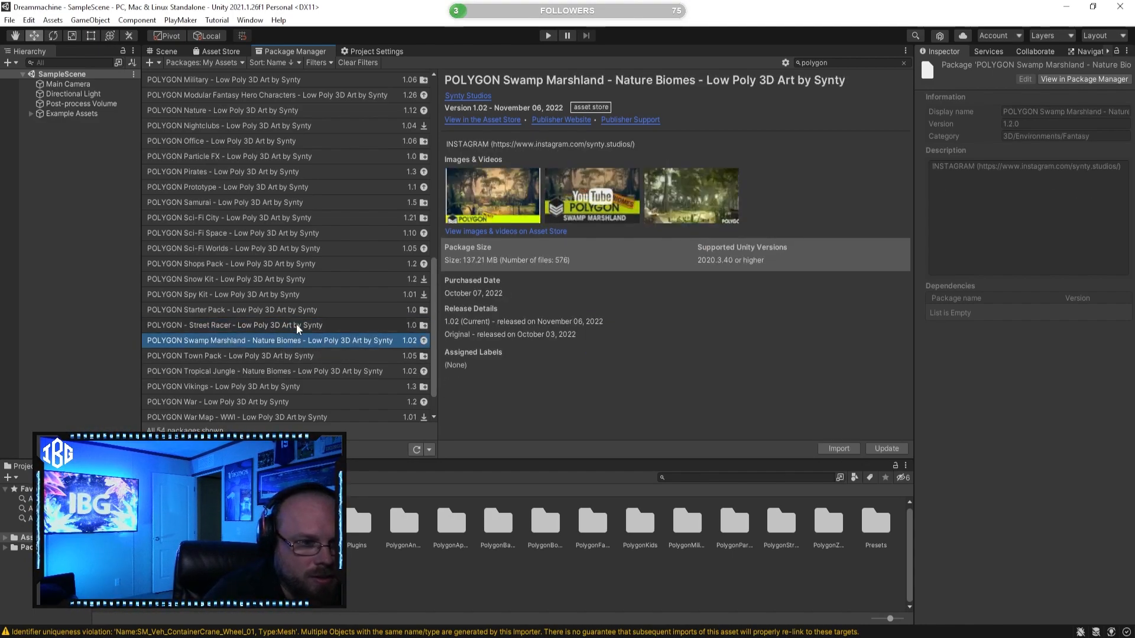
key(Up)
key(Up)
key(Down)
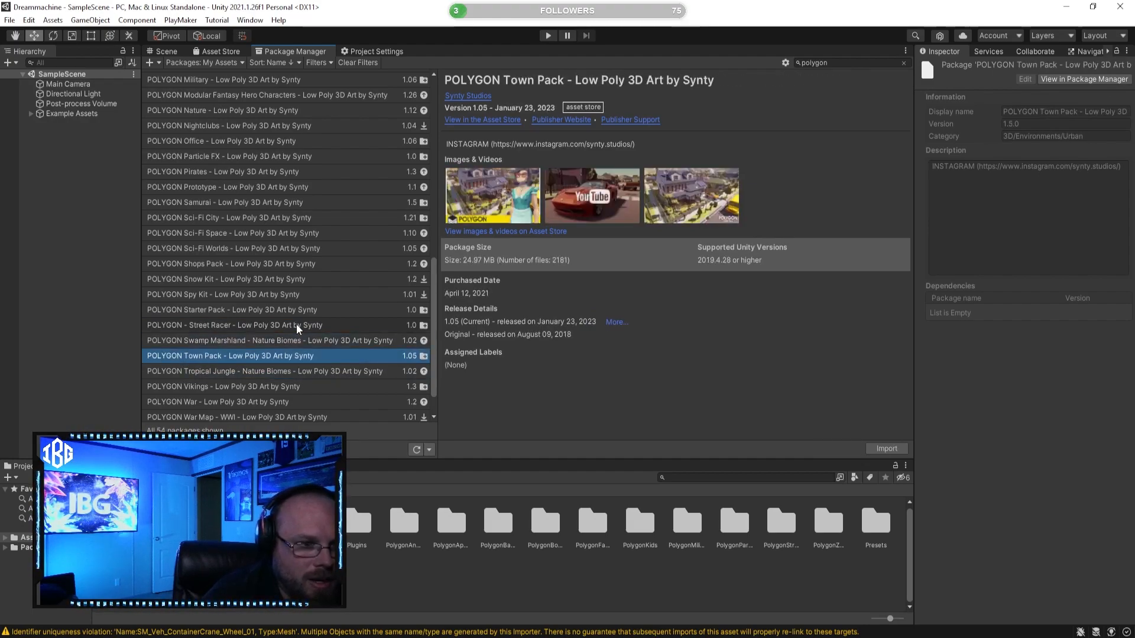
key(Up)
key(Up)
key(Down)
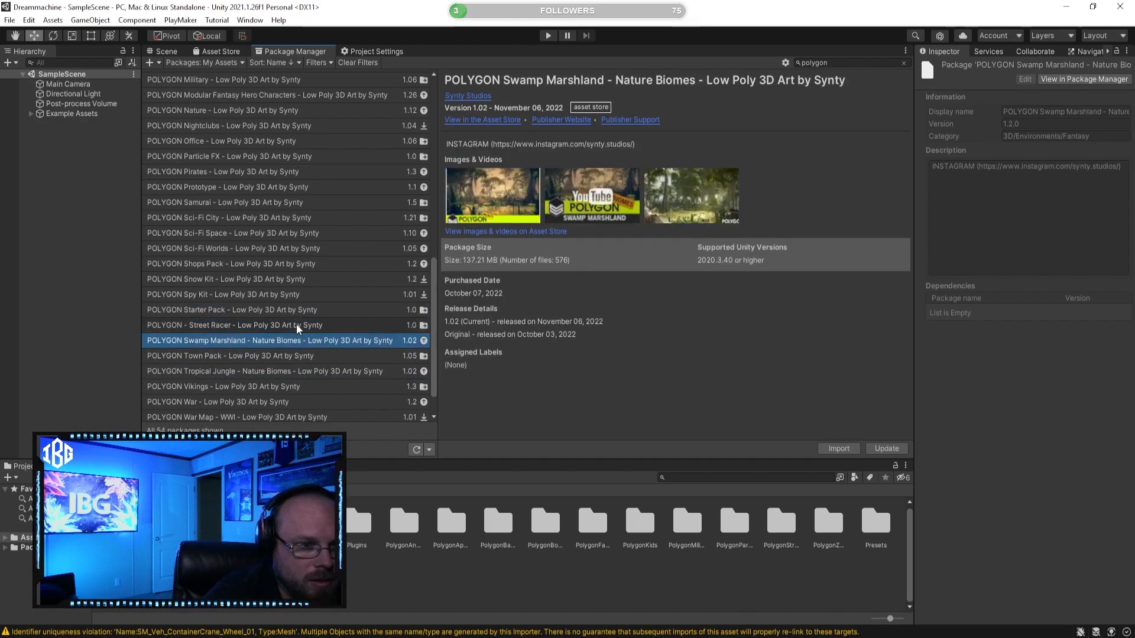
key(Down)
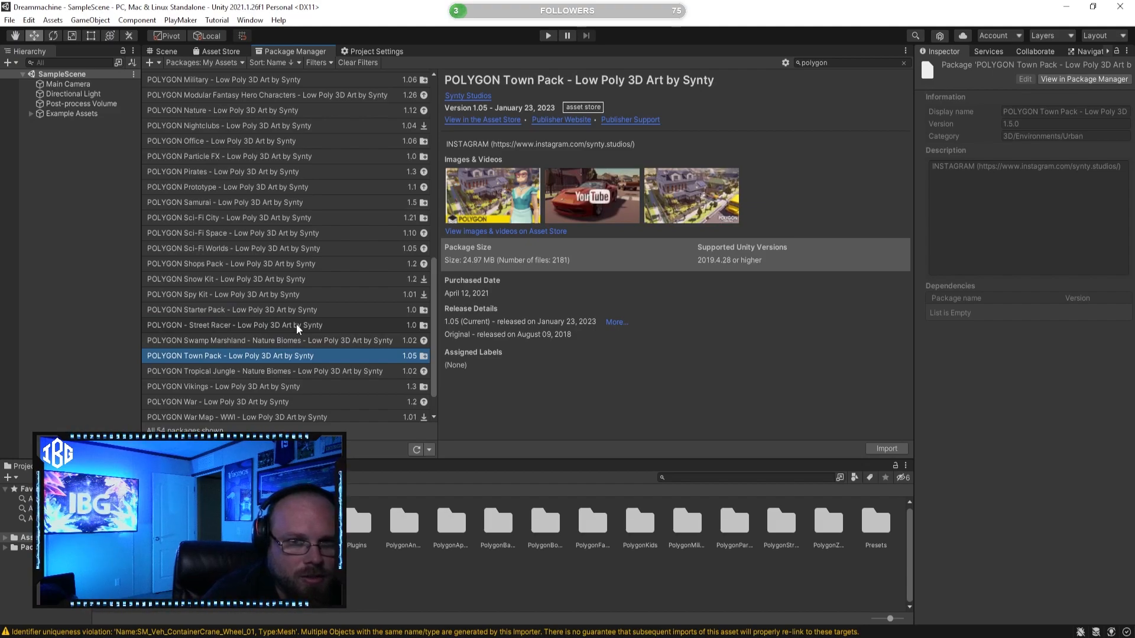
Check the POLYGON Tropical Jungle, Vikings and War packages
click(276, 370)
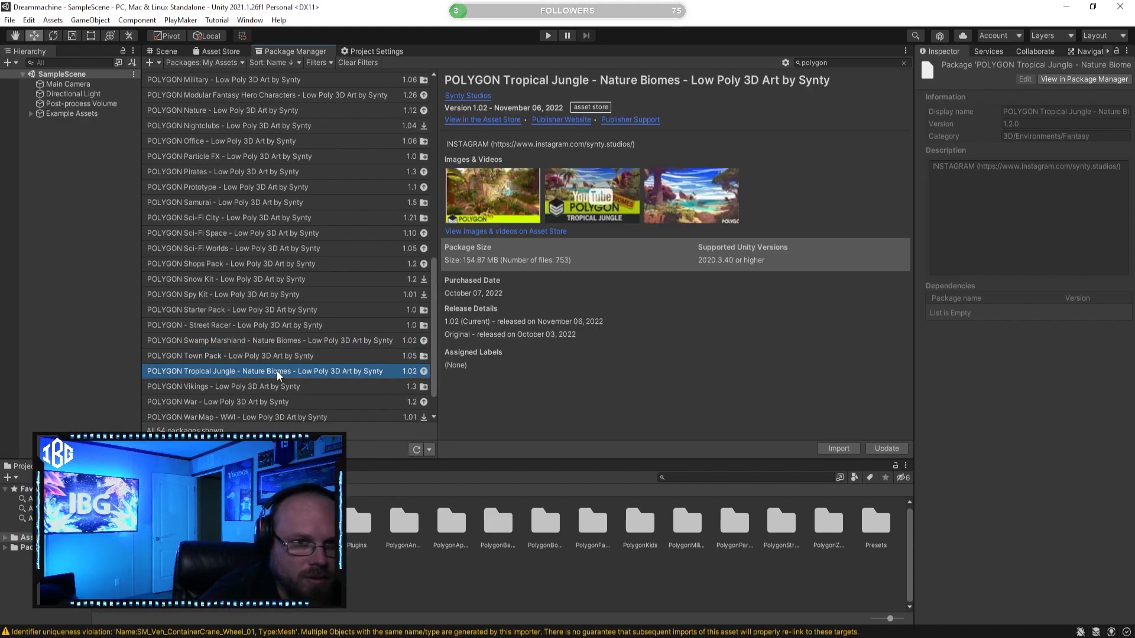
key(Down)
key(Down)
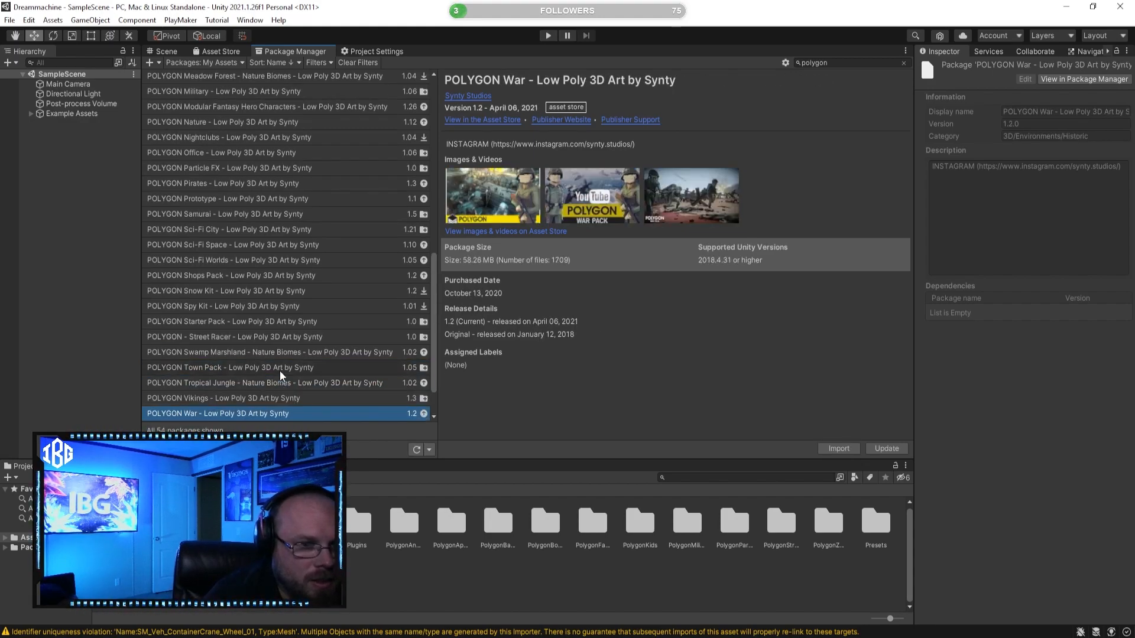
key(Up)
scroll(315, 331, down, 1)
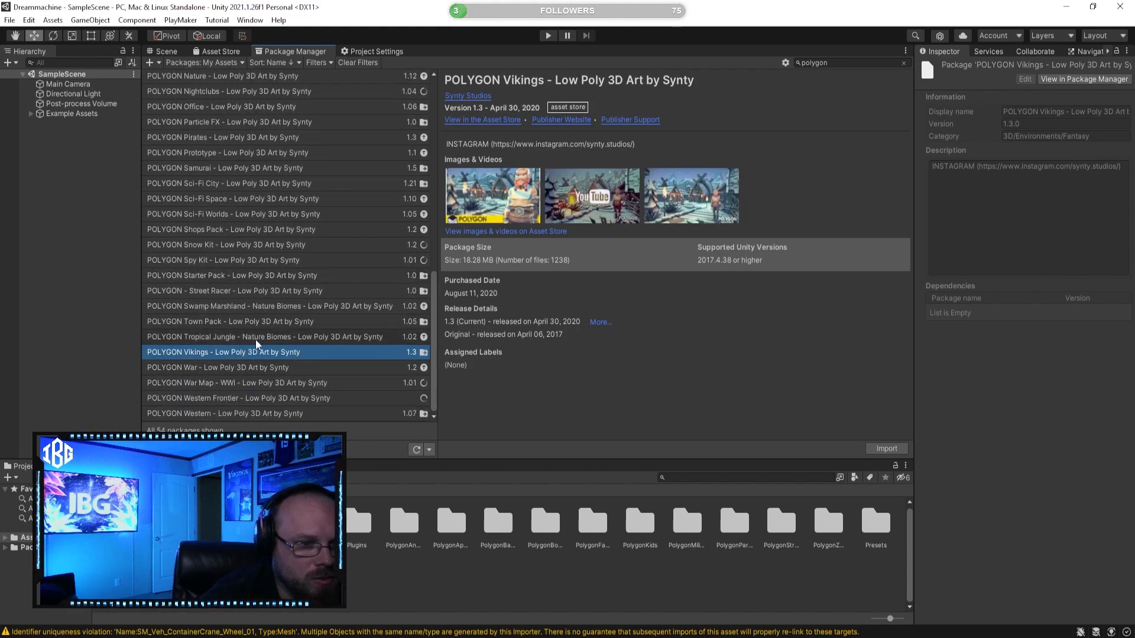
Update the POLYGON War package to version 1.9 and import its preselected files into the project
click(232, 368)
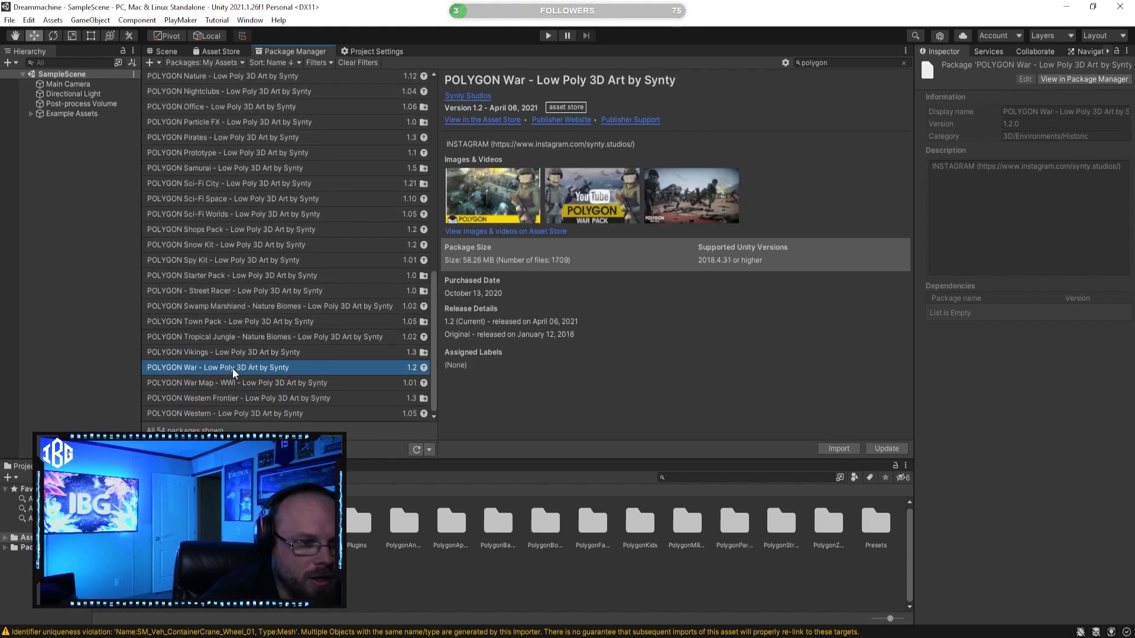
click(888, 449)
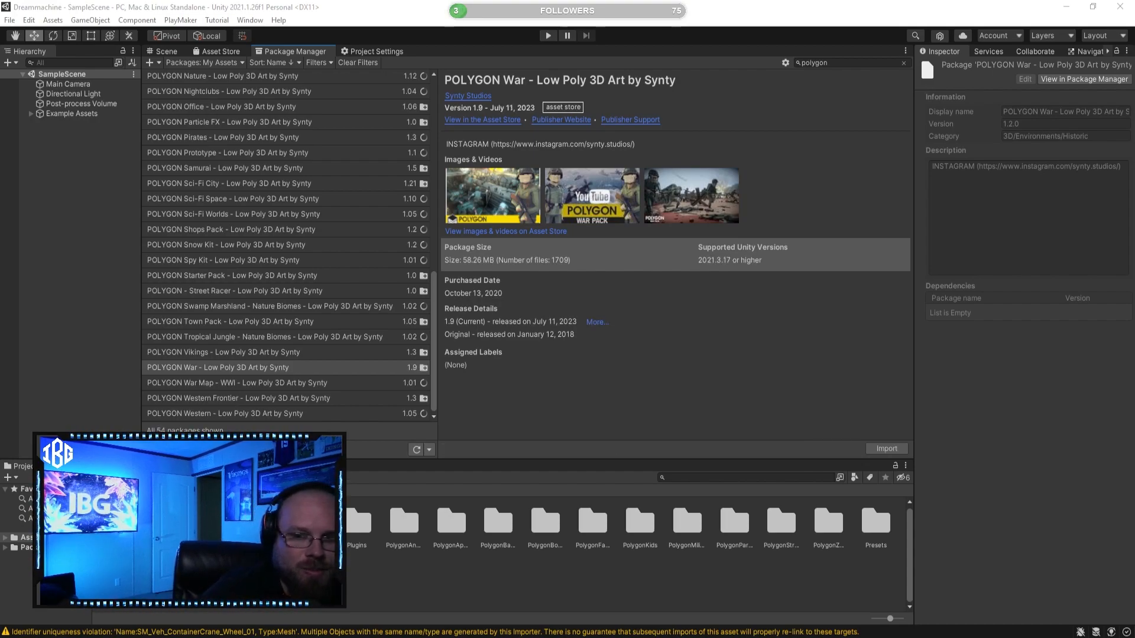
click(874, 448)
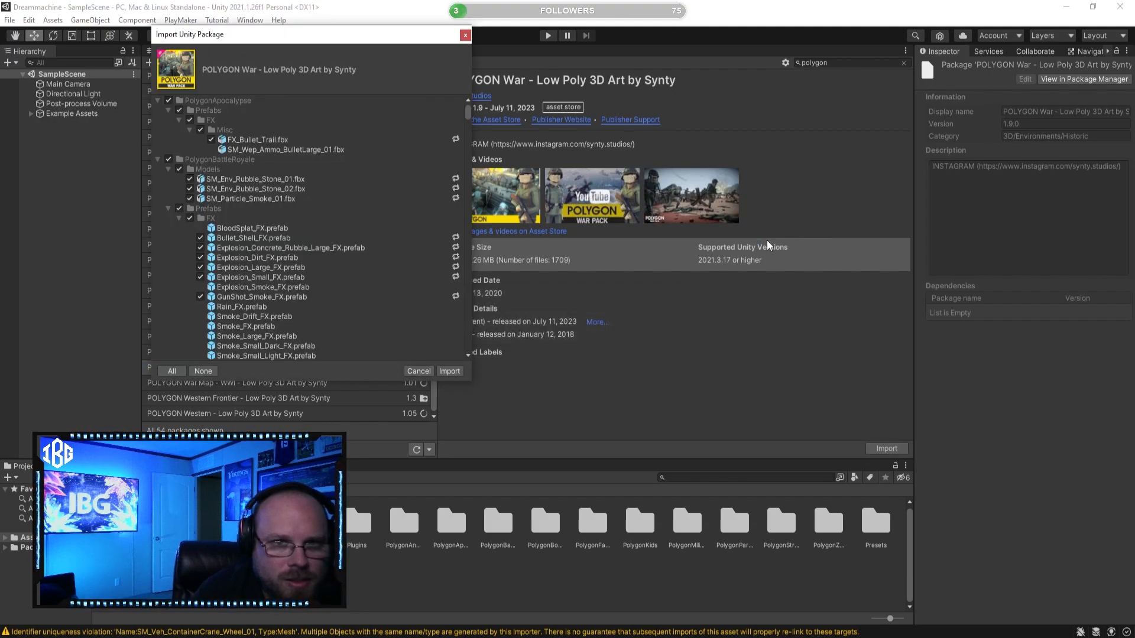
scroll(415, 204, down, 15)
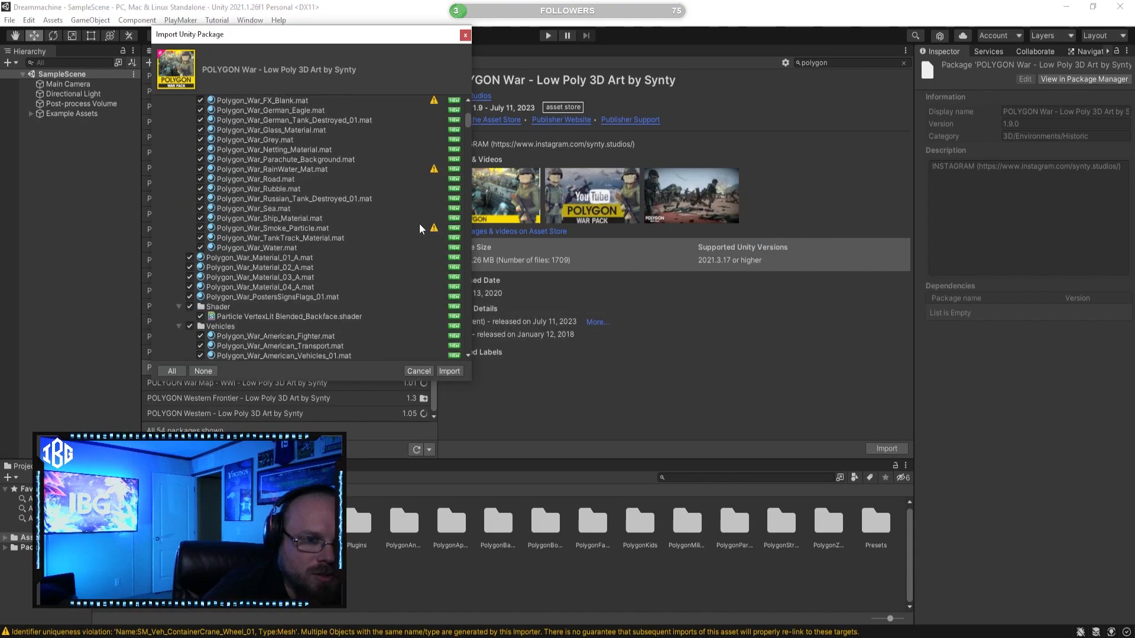
click(448, 372)
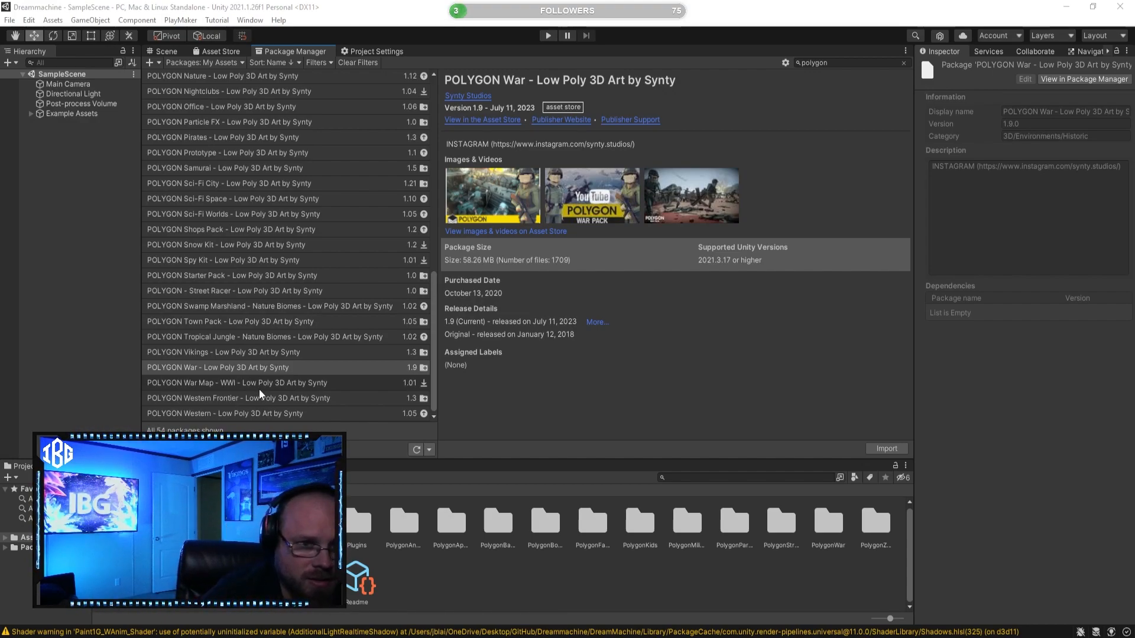
Download the POLYGON War Map - WWI package and import its preselected files into the project
click(284, 383)
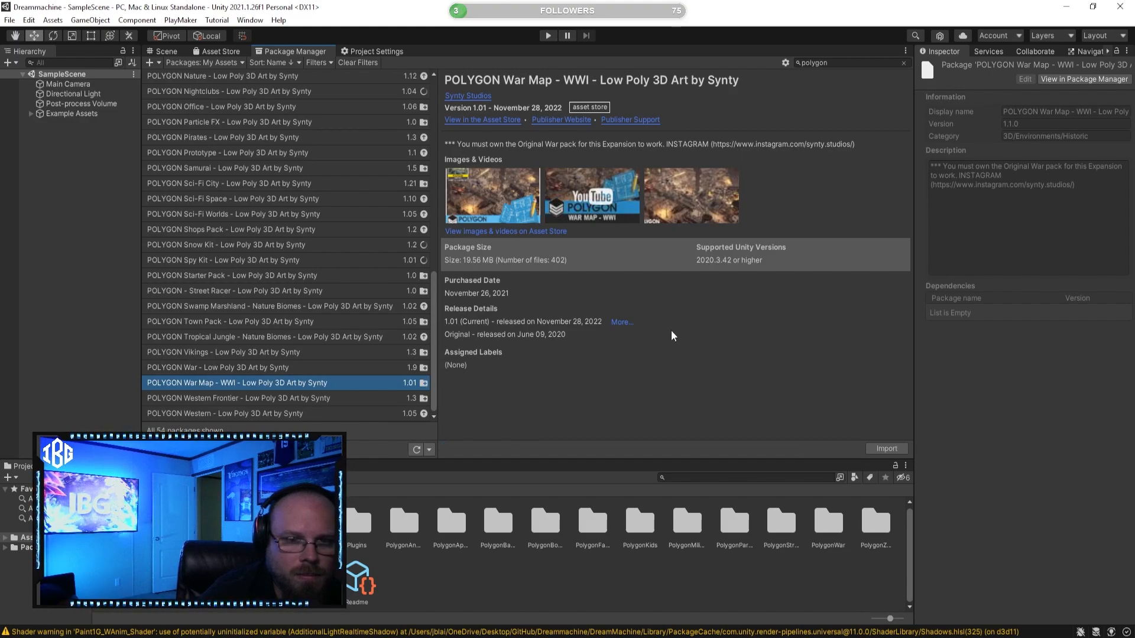
click(886, 448)
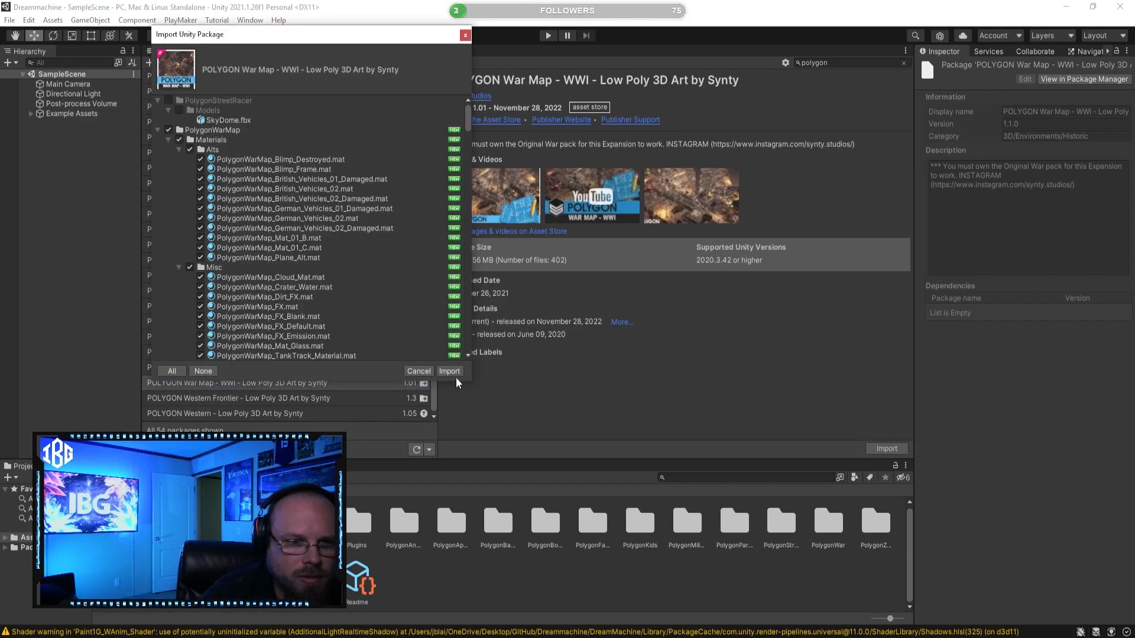
click(450, 371)
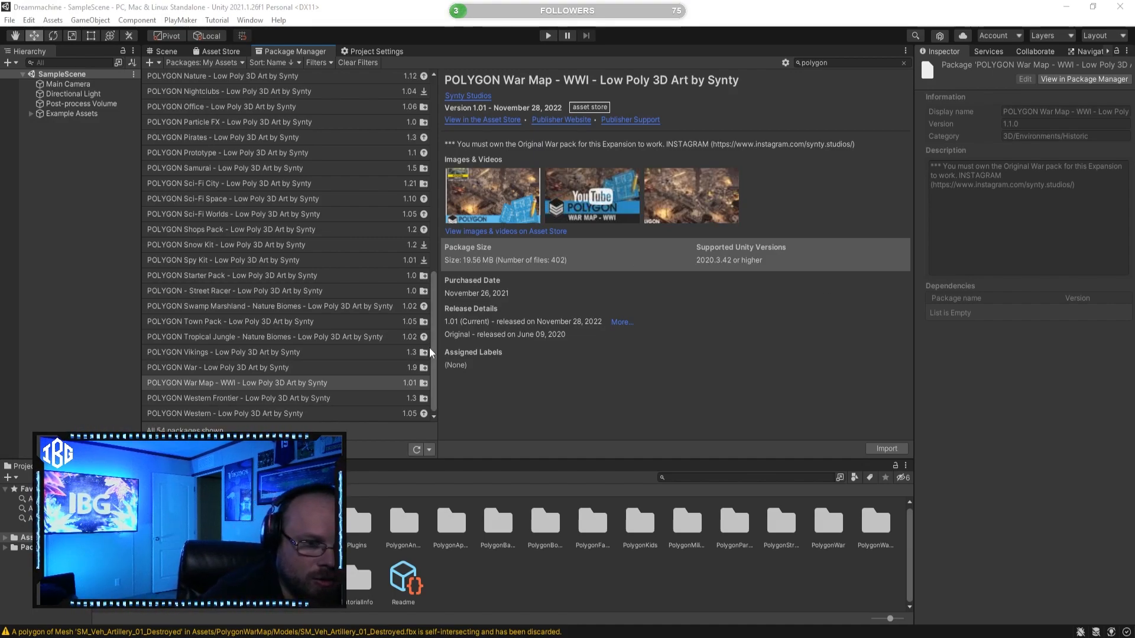
Import the POLYGON Western Frontier package with all its preselected files
click(332, 401)
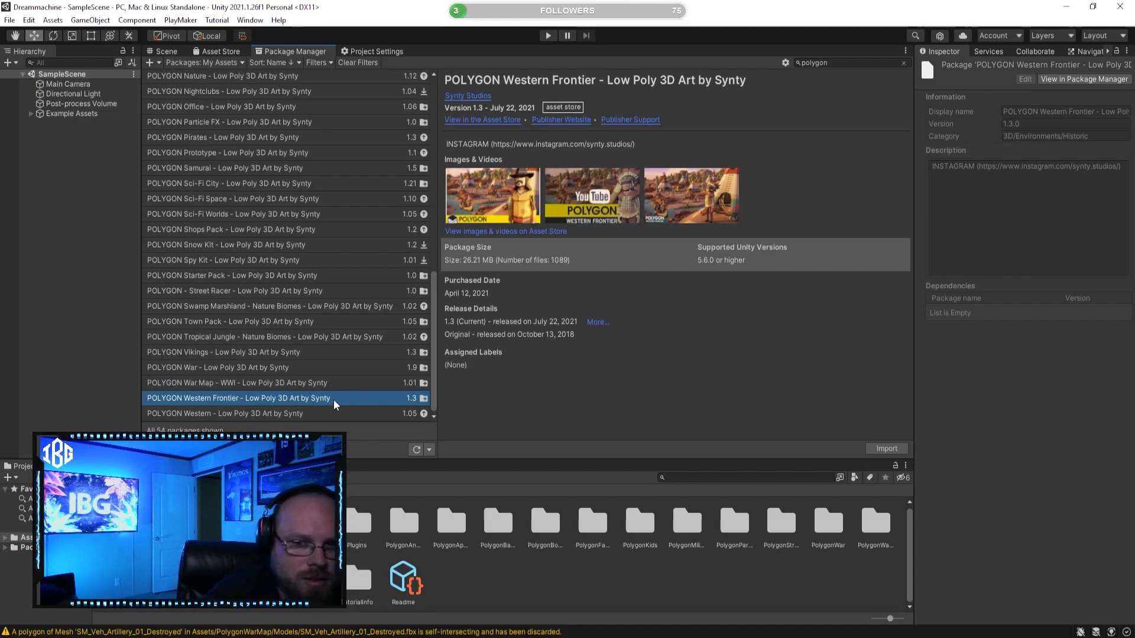
click(892, 450)
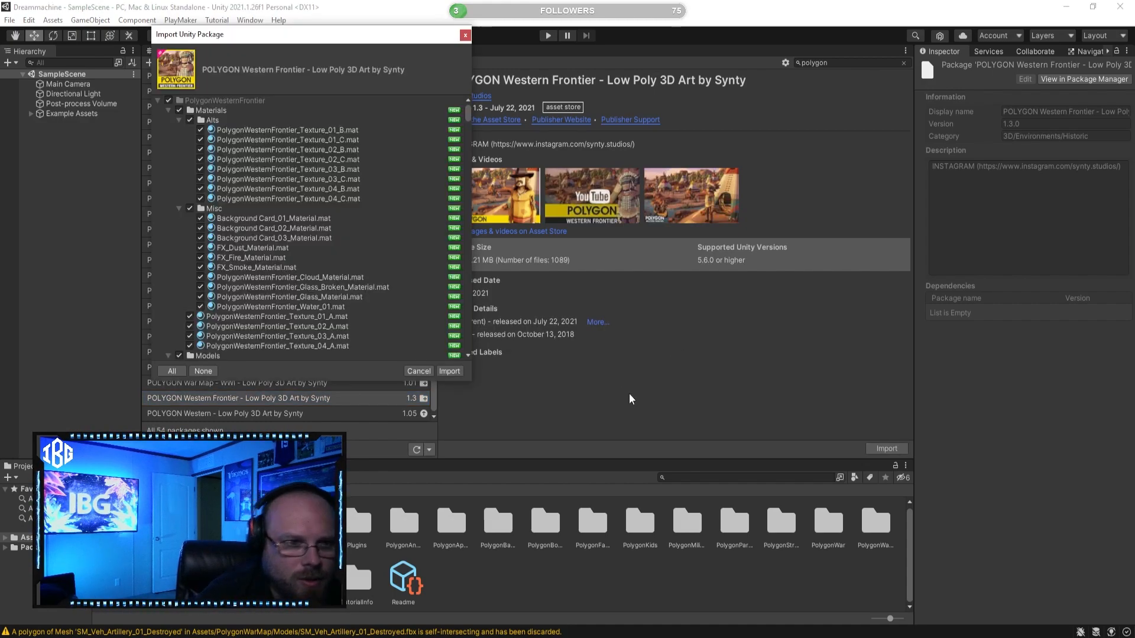
click(458, 371)
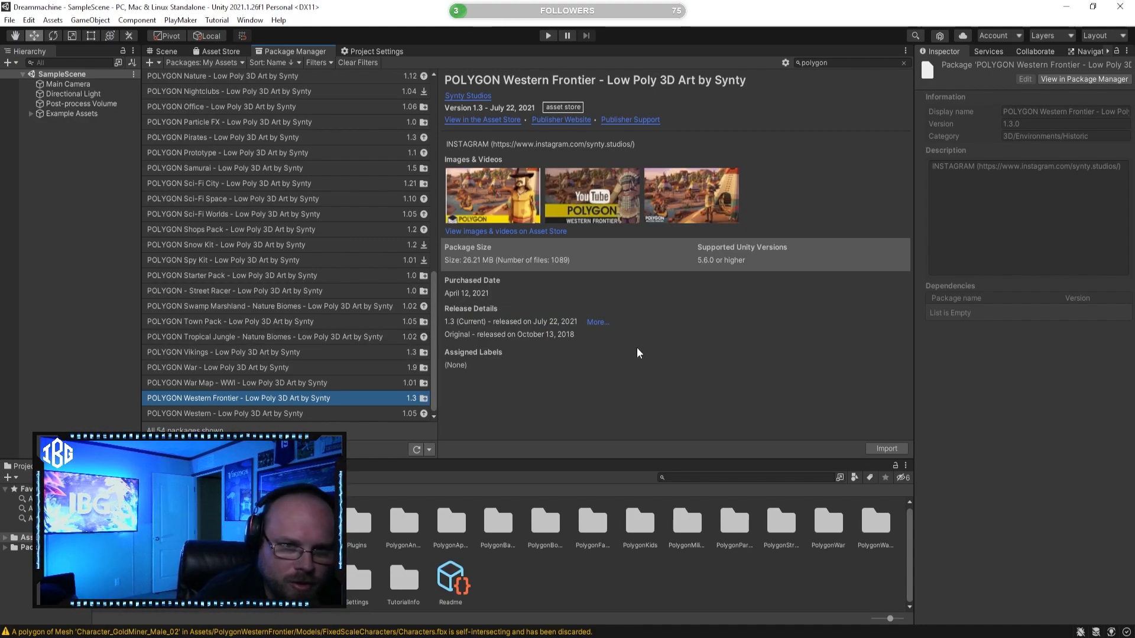
Update the POLYGON Western package to version 1.07, review its file list and import the preselected files into the project
click(300, 414)
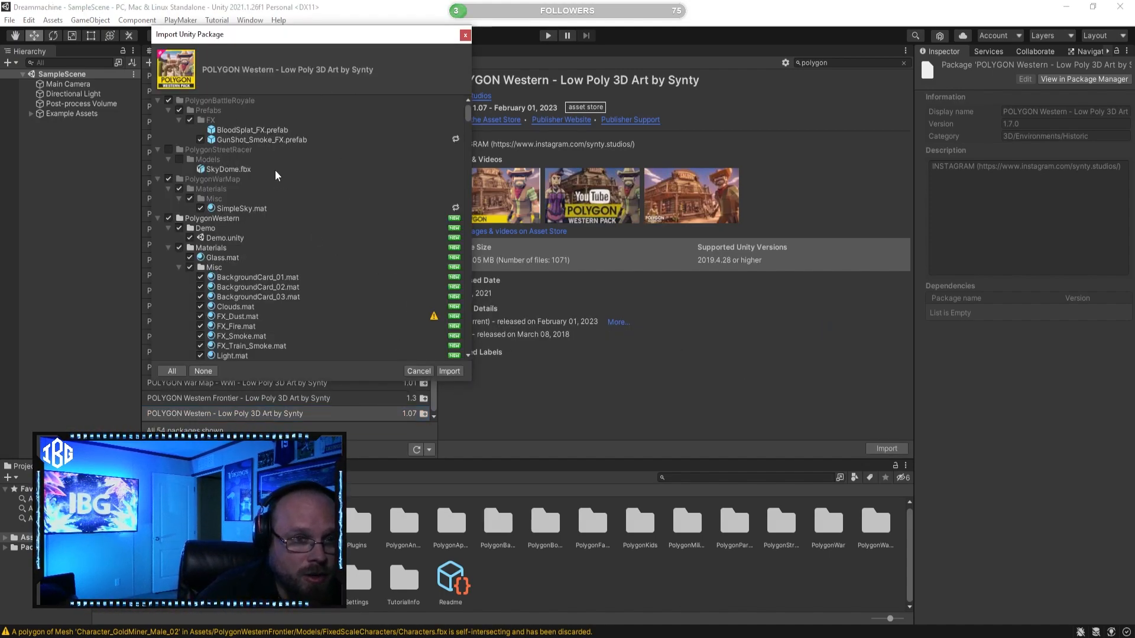
scroll(321, 175, down, 3)
scroll(327, 209, up, 3)
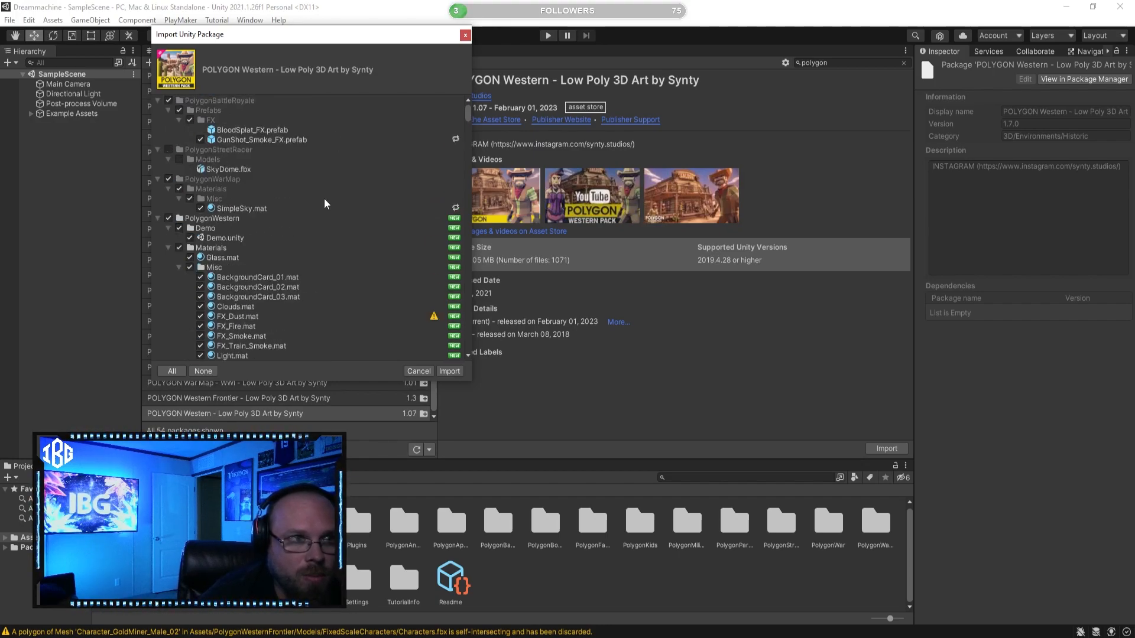
scroll(339, 207, down, 15)
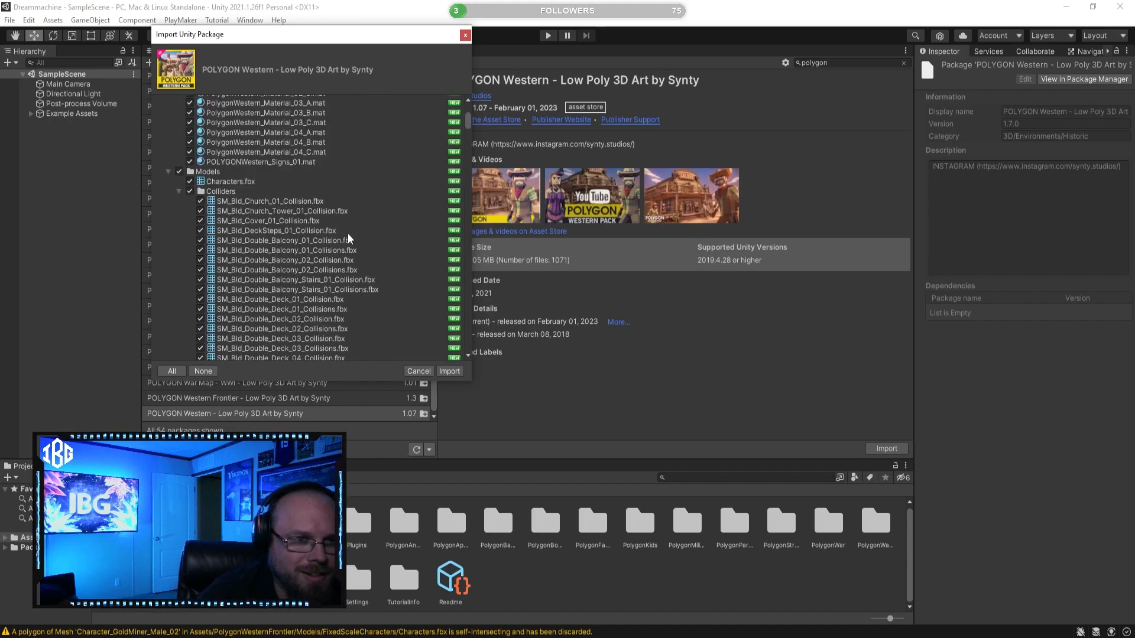
scroll(347, 233, up, 10)
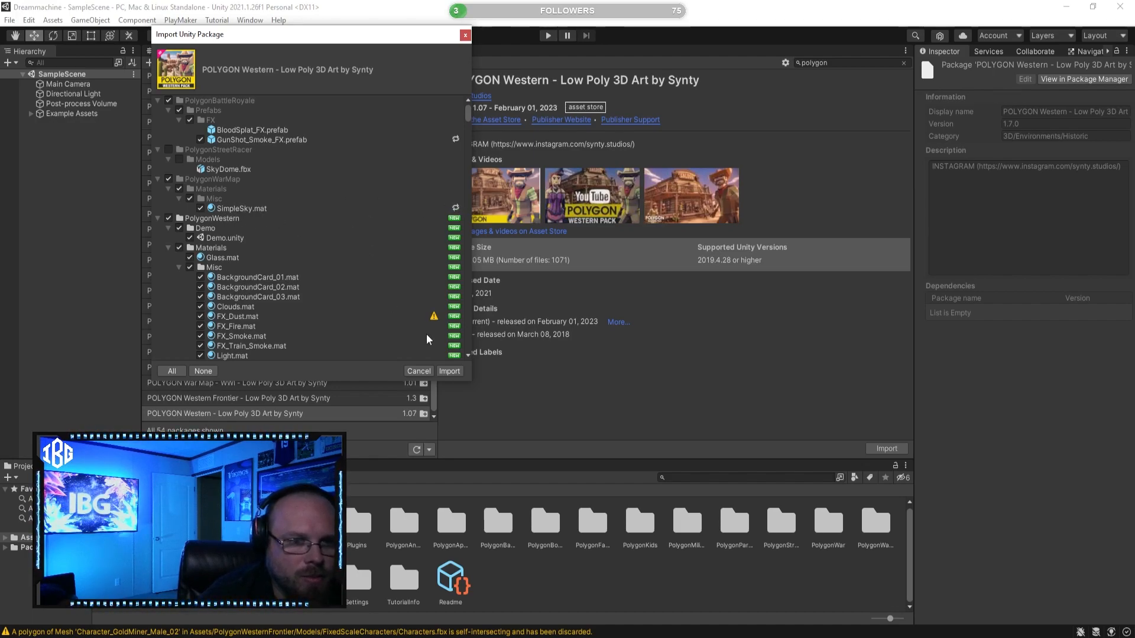
scroll(333, 126, down, 4)
scroll(416, 219, down, 3)
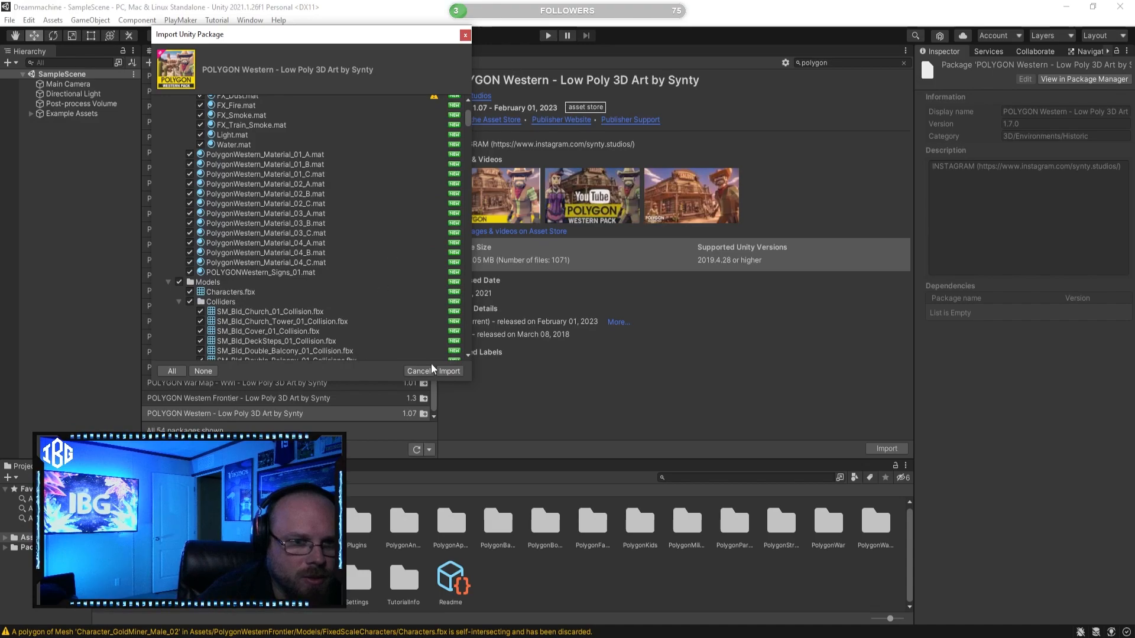
click(449, 371)
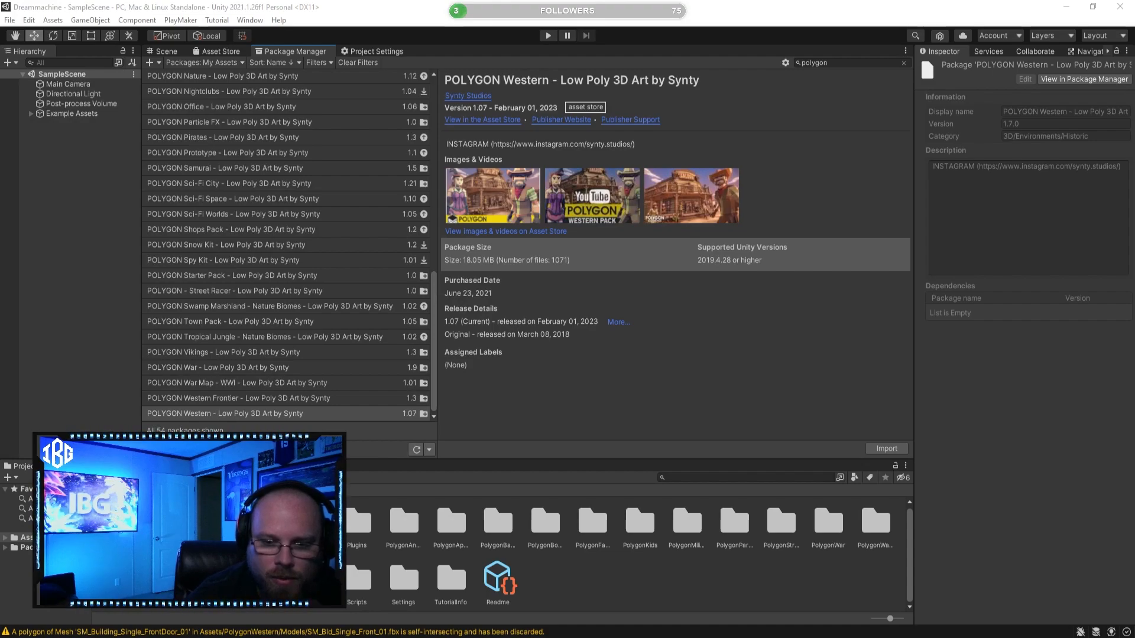
Switch to GitHub Desktop and commit all Dreammachine changes to main with the summary "Initial Push" and description "Added all assets and tools"
drag(1134, 319, 645, 155)
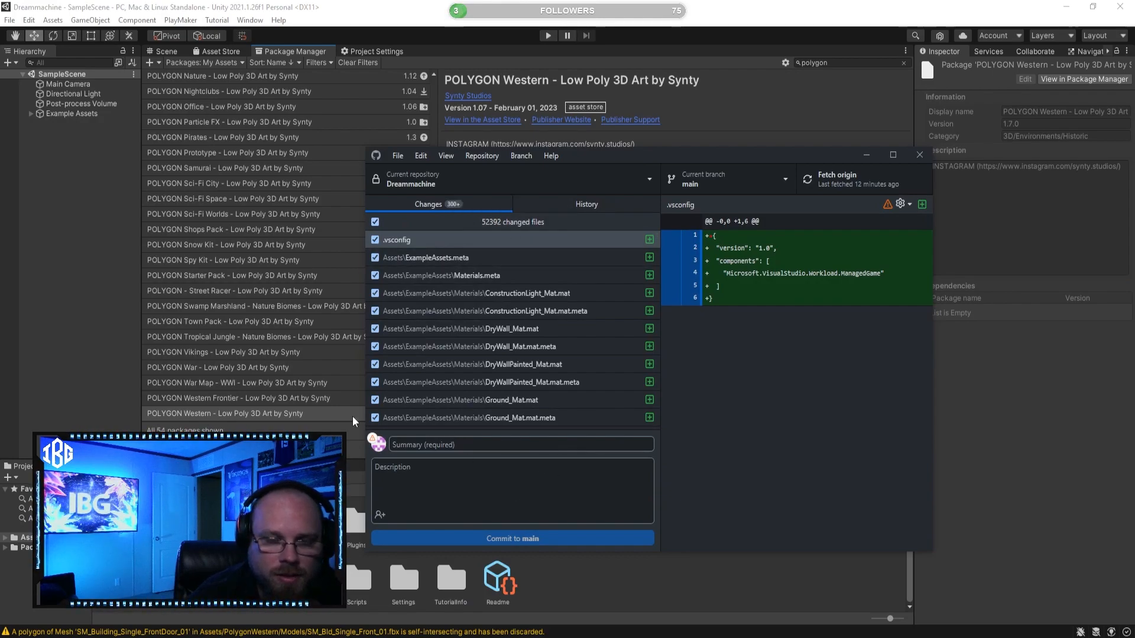
click(495, 450)
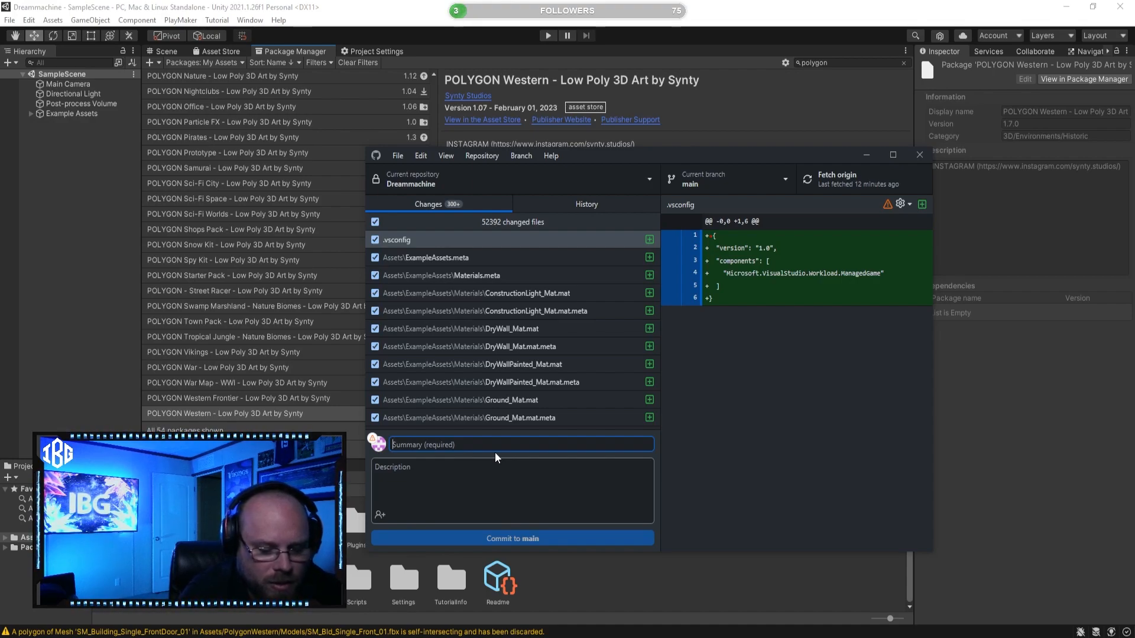
text(Init)
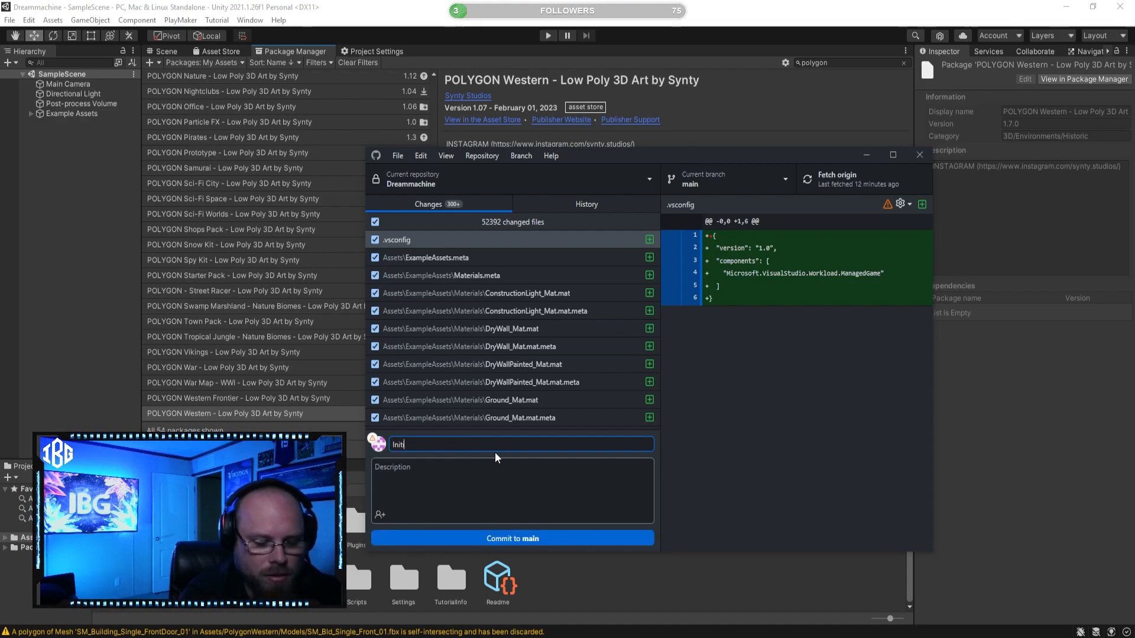
text(ial Push)
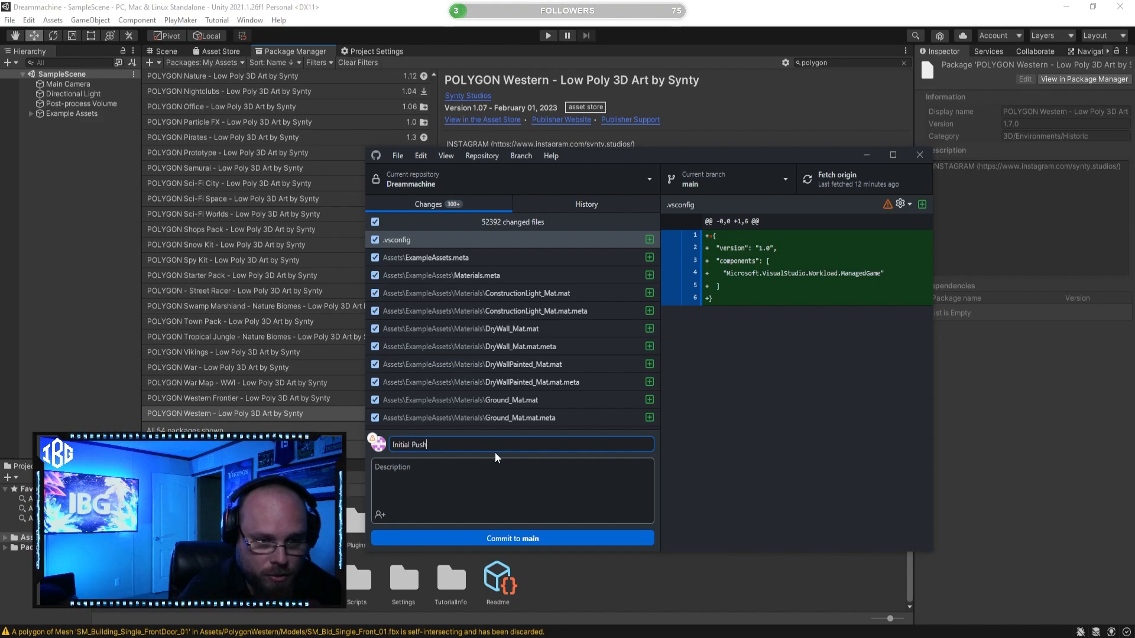
click(469, 468)
text(Added)
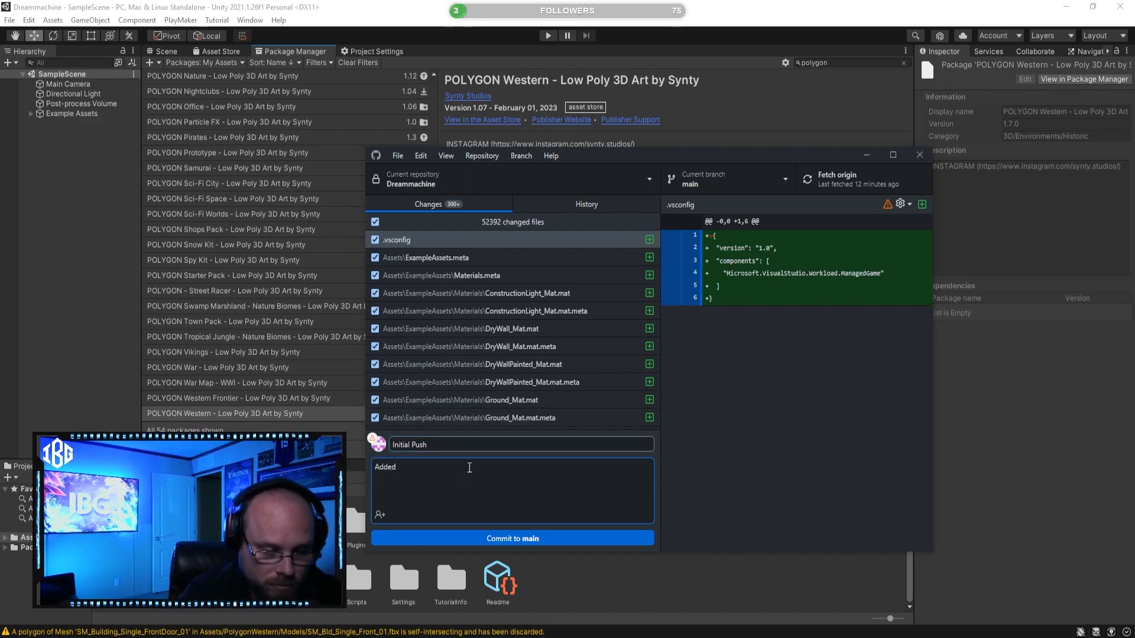
text( all assets )
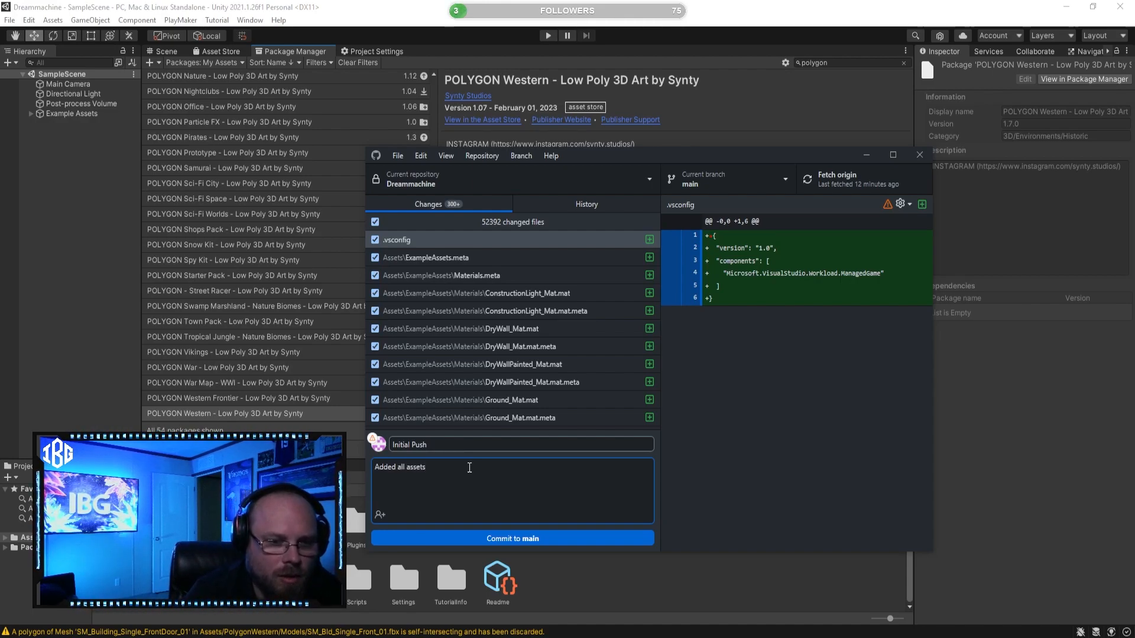
text(and tools)
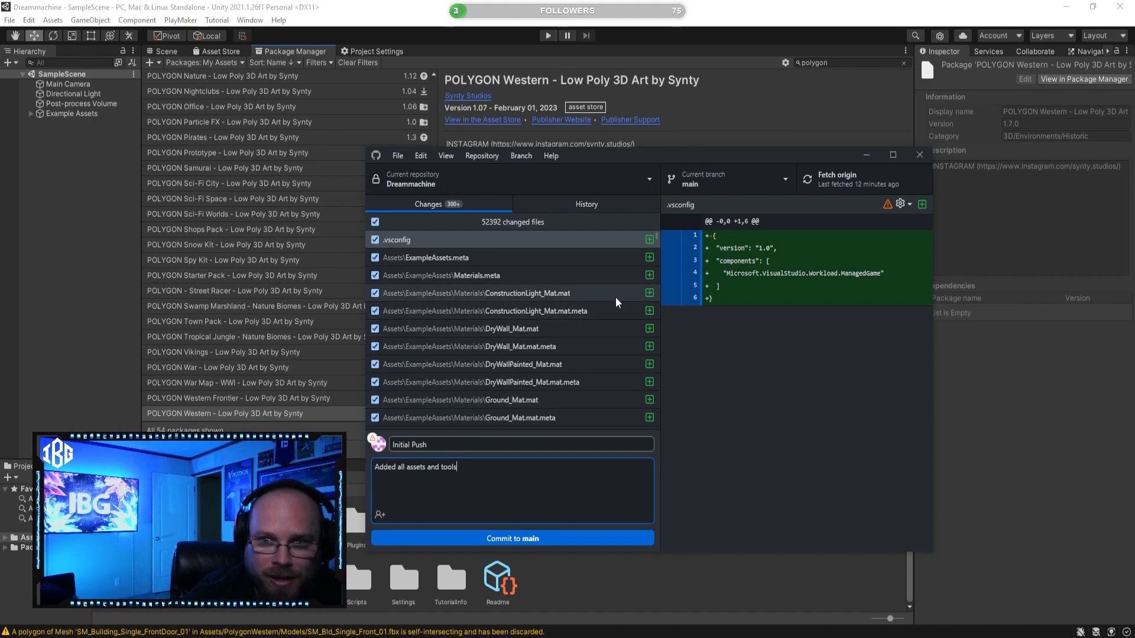
click(514, 539)
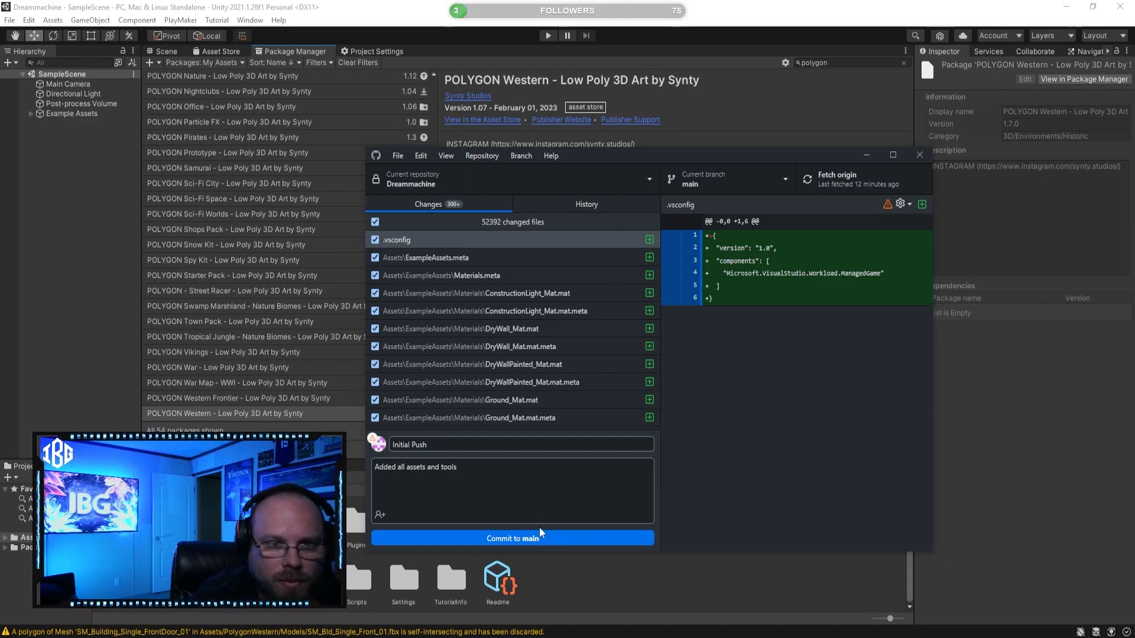
drag(630, 152, 1134, 319)
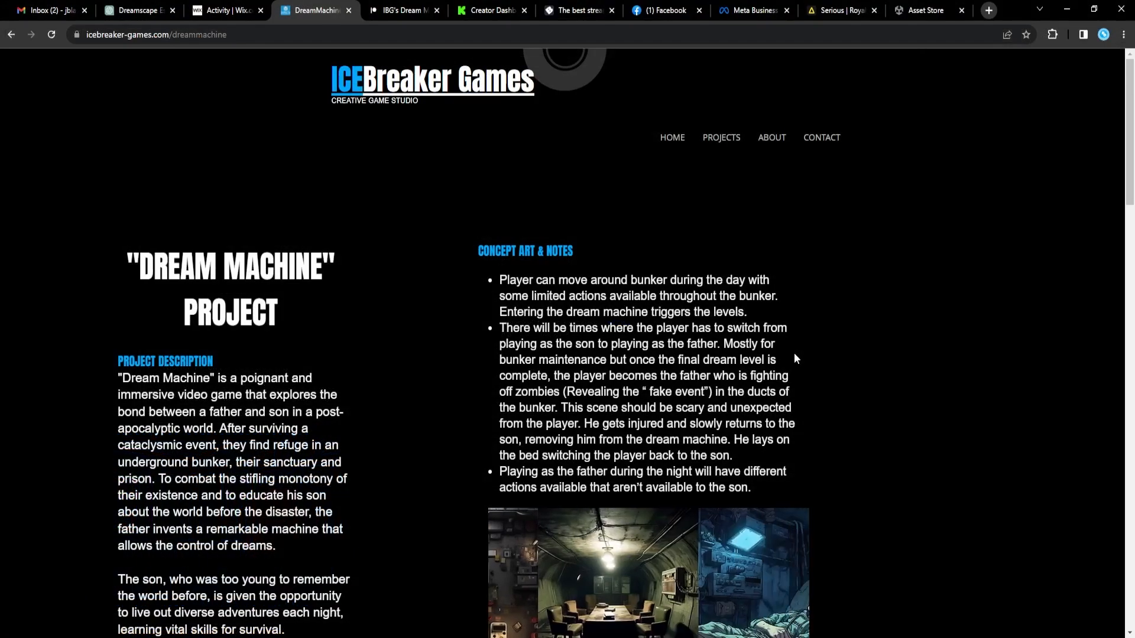
Review the Dream Machine project web page, covering its description, concept art, level, outside-bunker and twist notes
scroll(590, 324, down, 4)
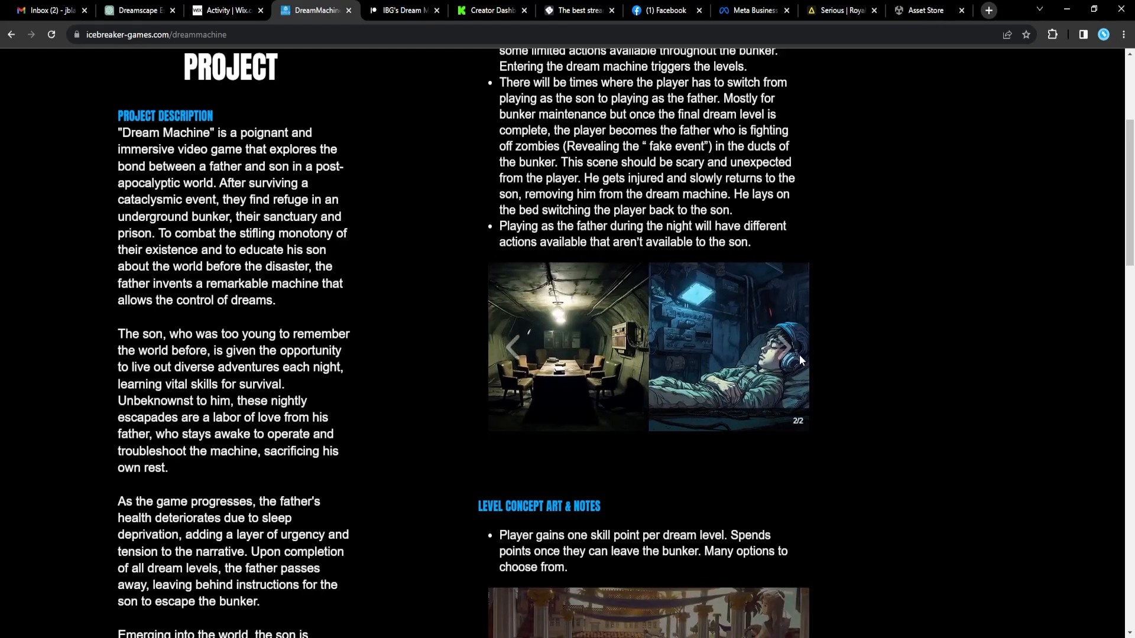
scroll(883, 390, down, 3)
scroll(595, 227, up, 1)
scroll(596, 231, down, 3)
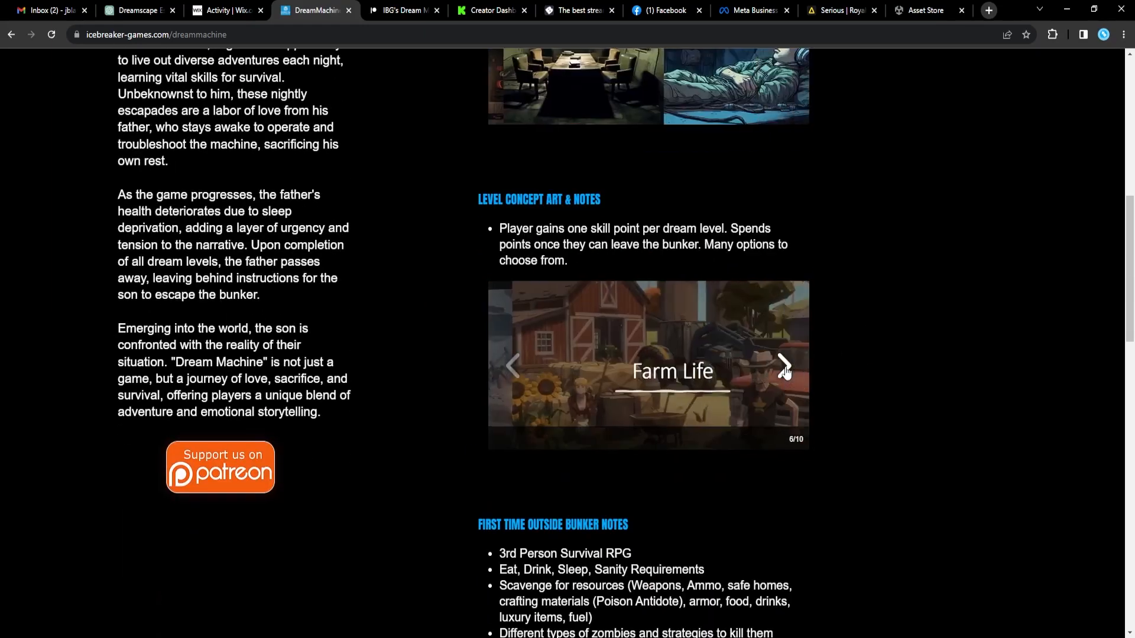
scroll(611, 256, down, 5)
scroll(869, 296, down, 2)
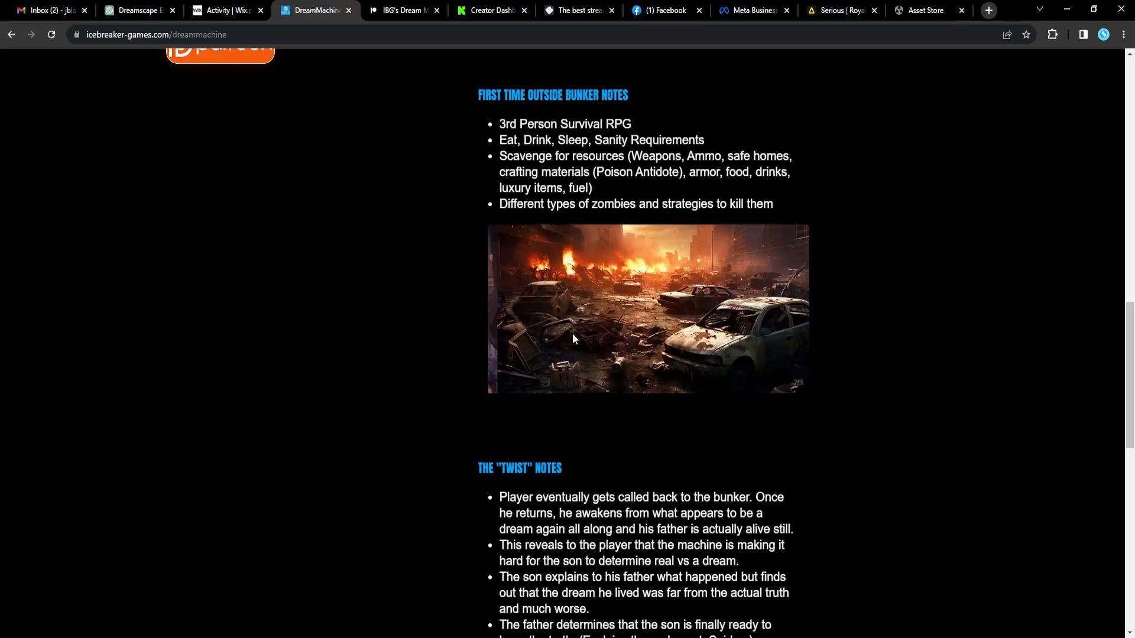
scroll(436, 269, down, 3)
scroll(652, 303, up, 2)
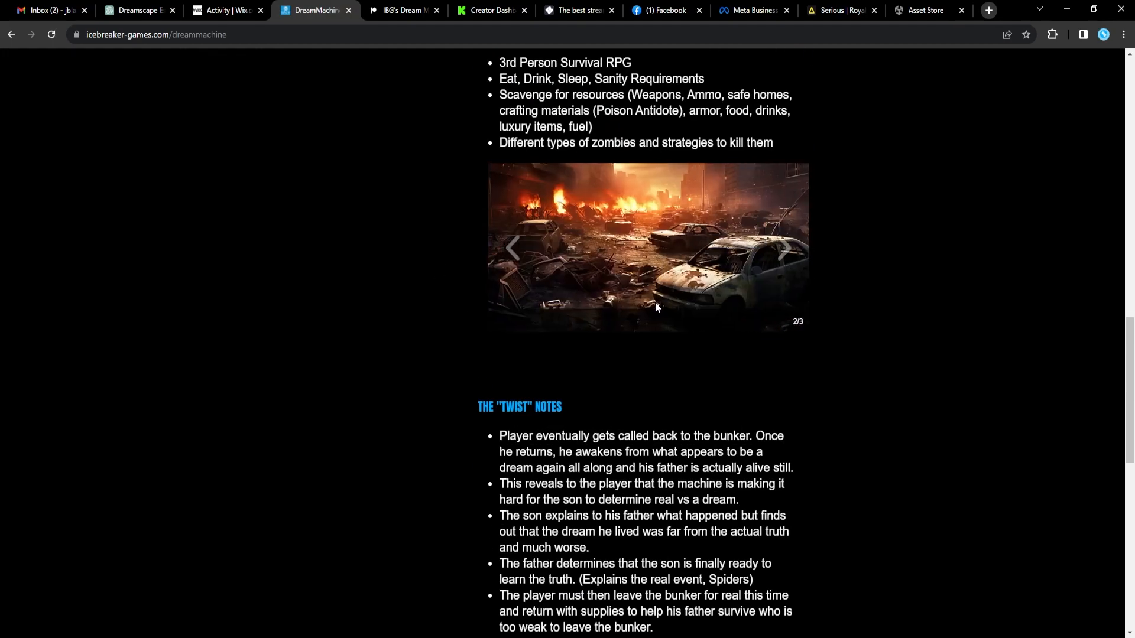
scroll(440, 301, up, 1)
scroll(483, 329, down, 4)
scroll(483, 330, down, 5)
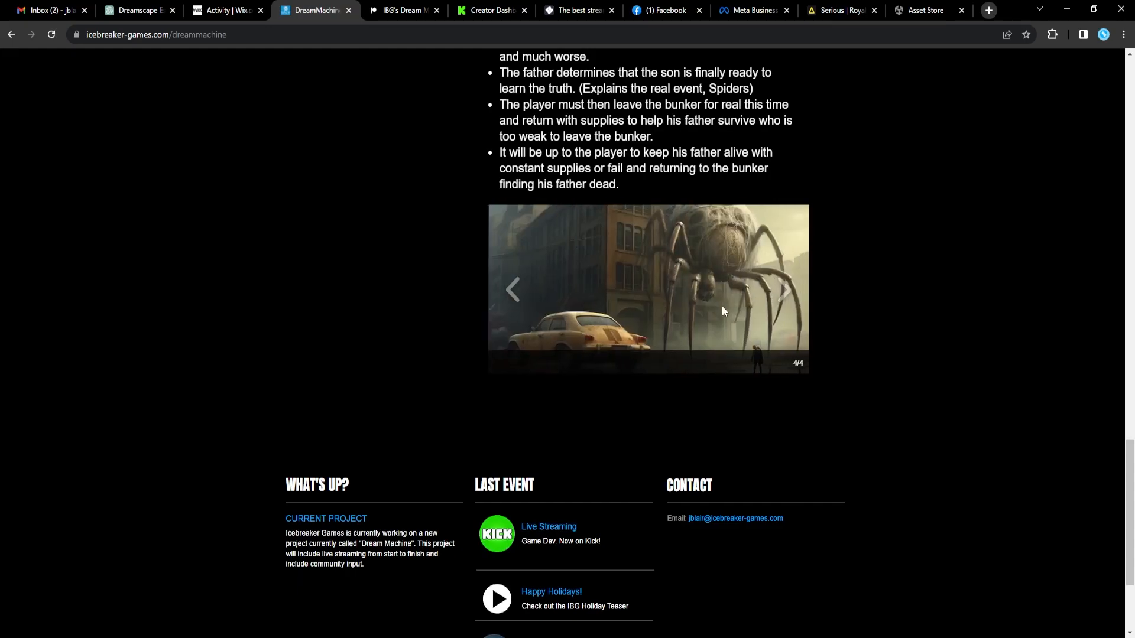
scroll(522, 442, up, 10)
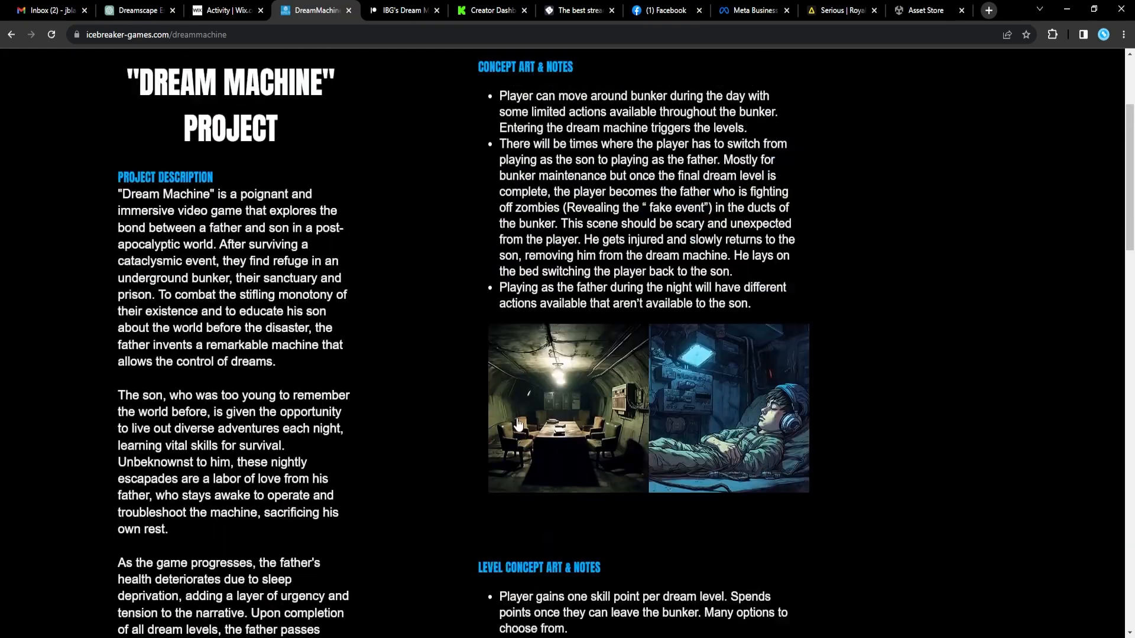
scroll(459, 374, down, 3)
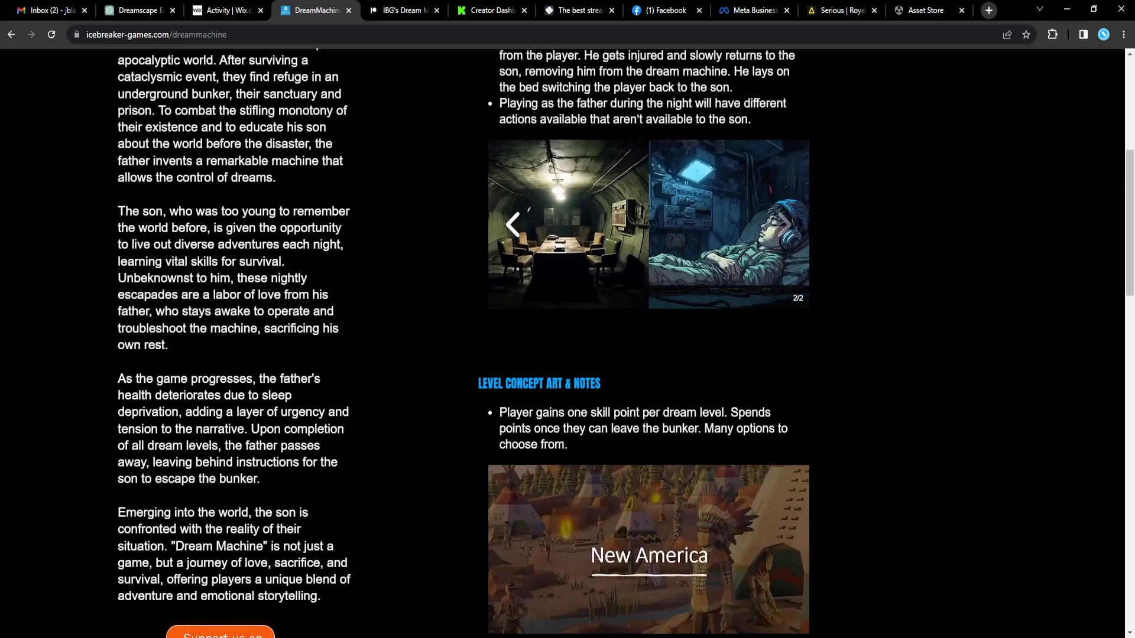
Open the Concept Art folder in DM_Support and view Picture1.png on the other monitor as the bunker reference
key(alt+Tab)
click(295, 185)
double_click(394, 285)
double_click(394, 160)
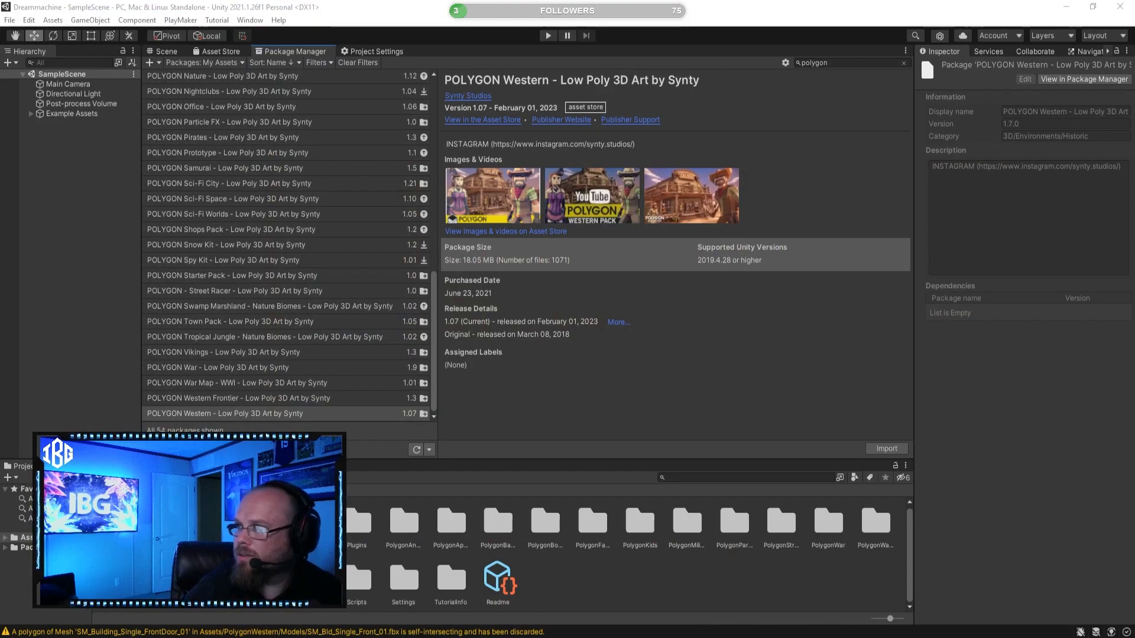
key(alt+Tab)
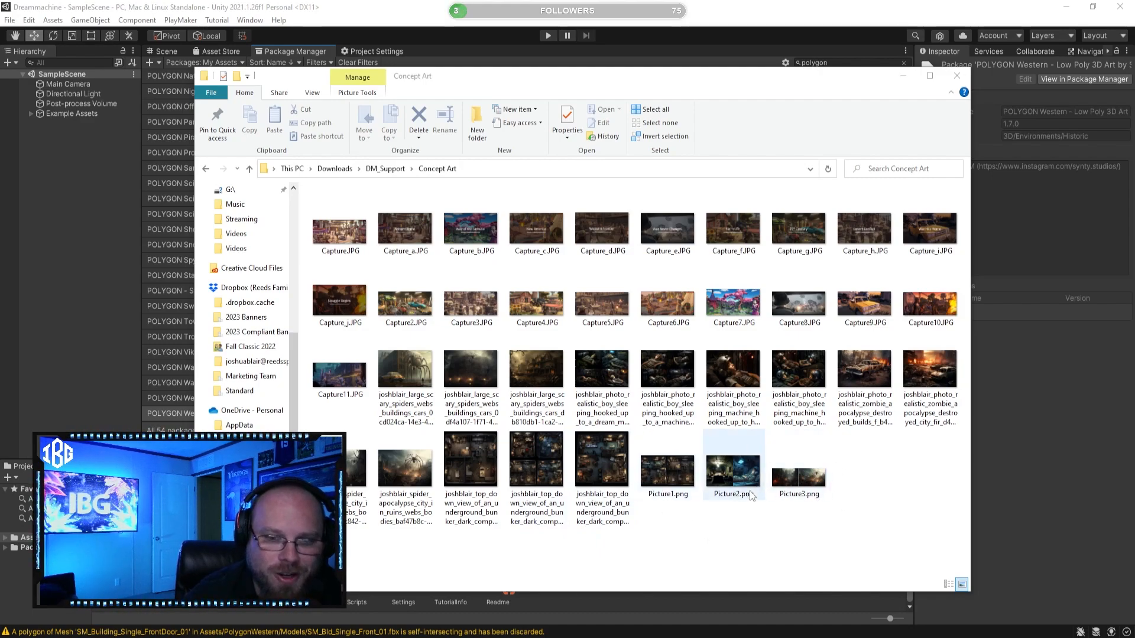
double_click(673, 473)
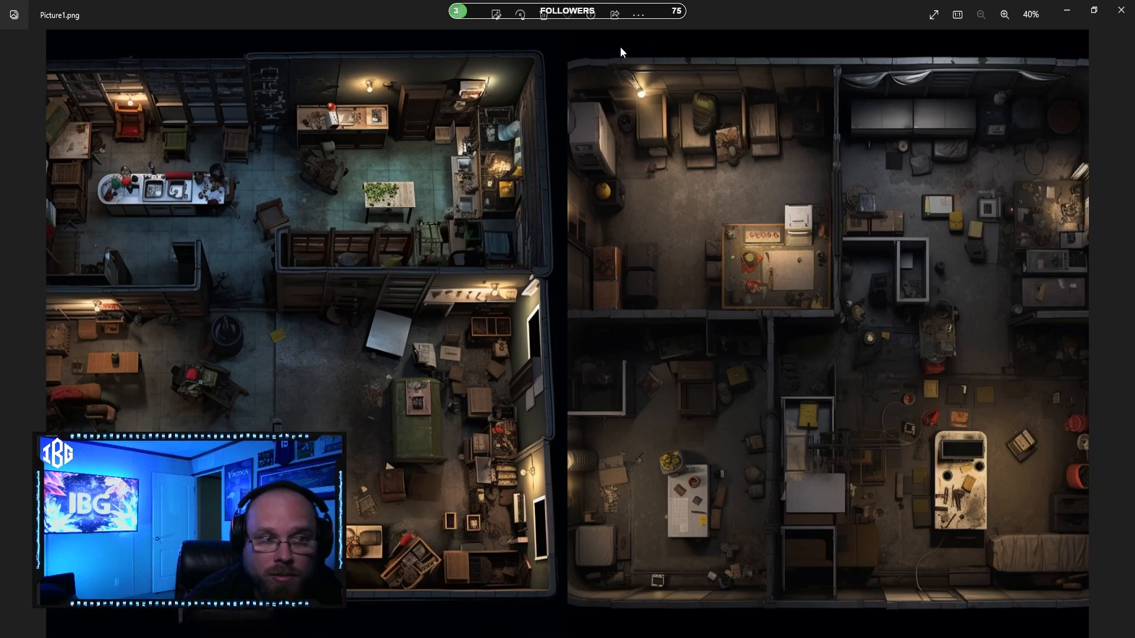
drag(711, 9, 1123, 532)
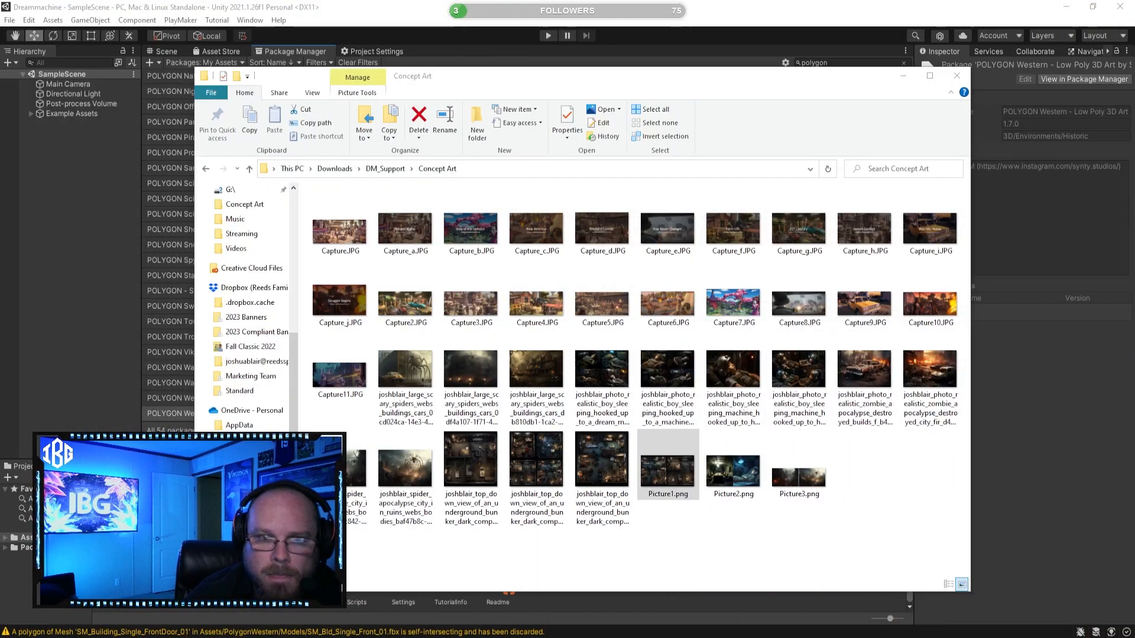
Open GameDesign.pptx from the DM_Support folder, look through its slides and close the presentation
click(211, 168)
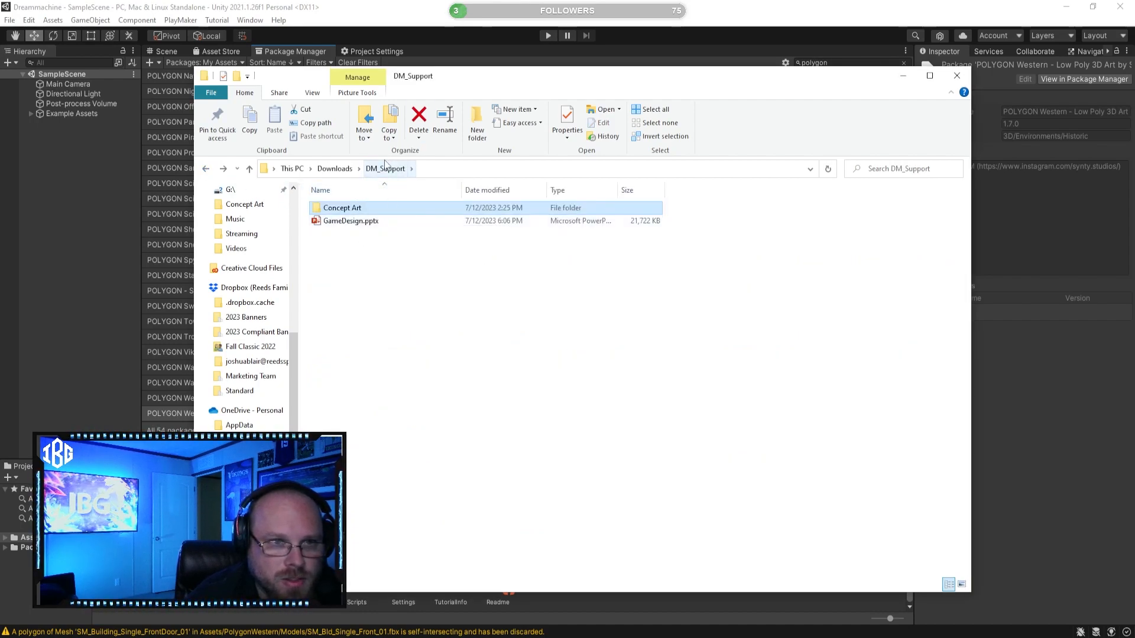
double_click(363, 208)
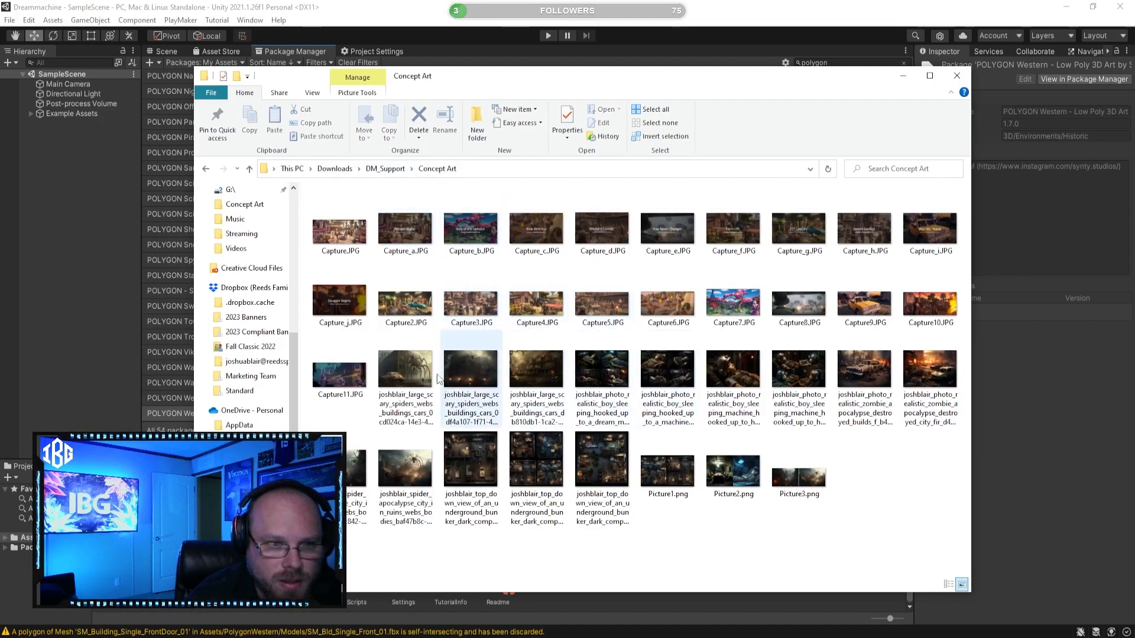
click(206, 169)
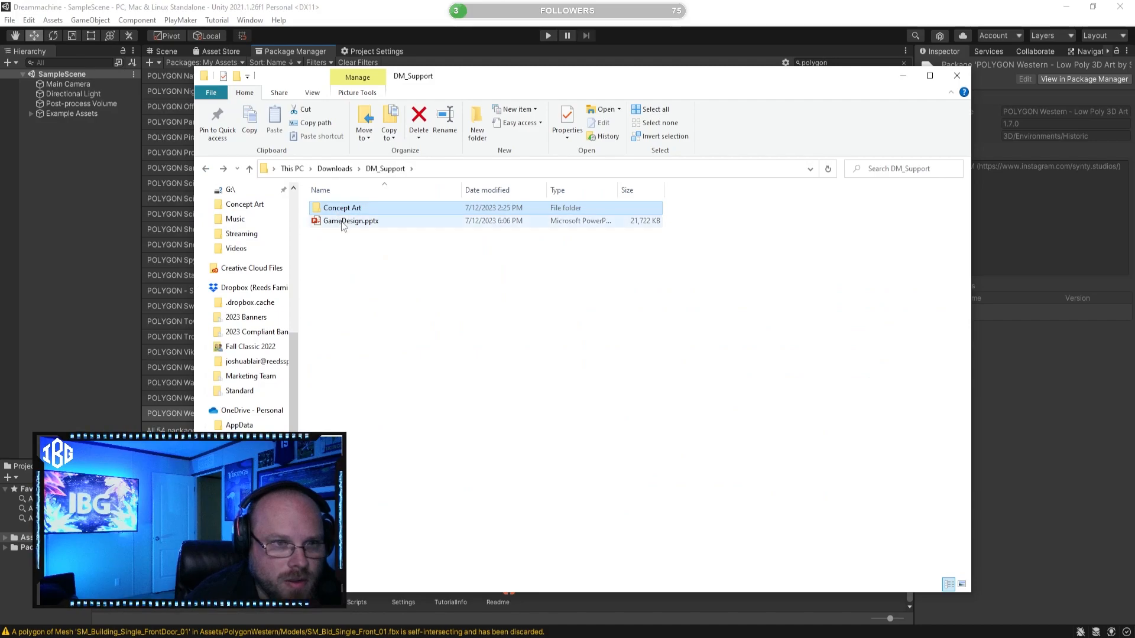
double_click(344, 222)
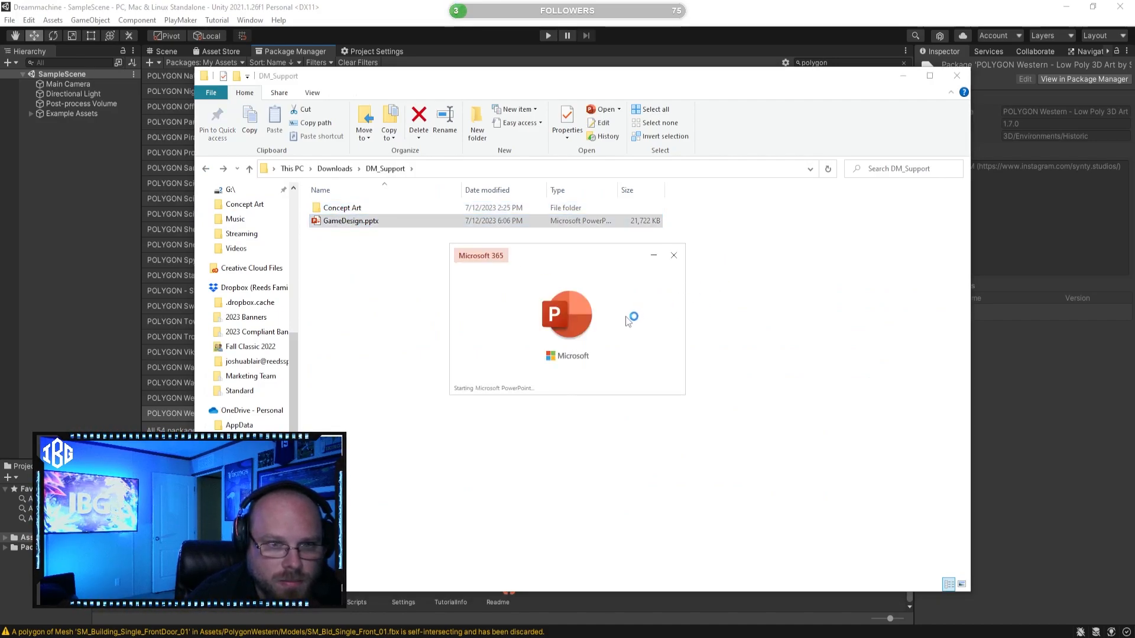
scroll(100, 267, down, 10)
scroll(92, 363, down, 9)
scroll(94, 370, down, 6)
scroll(108, 367, up, 4)
scroll(111, 367, up, 17)
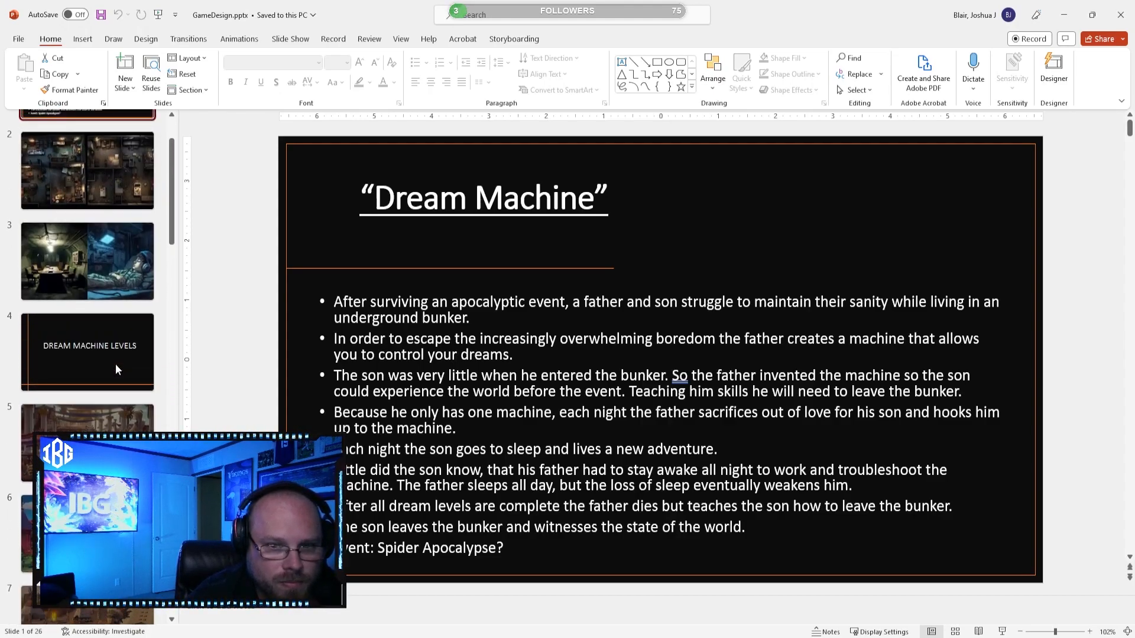
scroll(115, 370, up, 2)
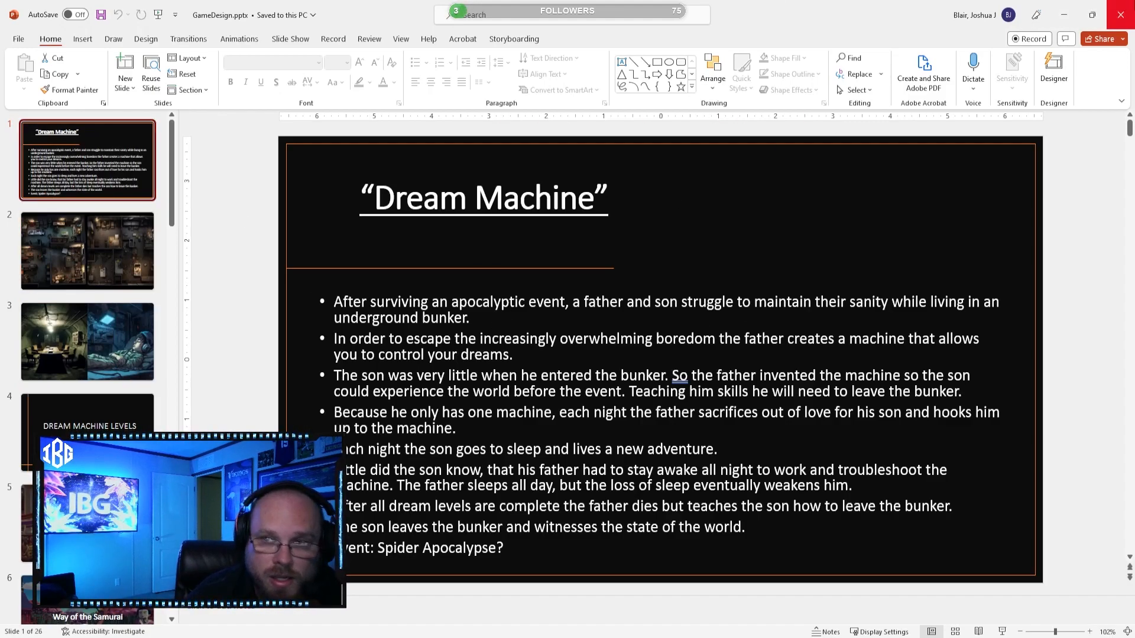
click(1121, 14)
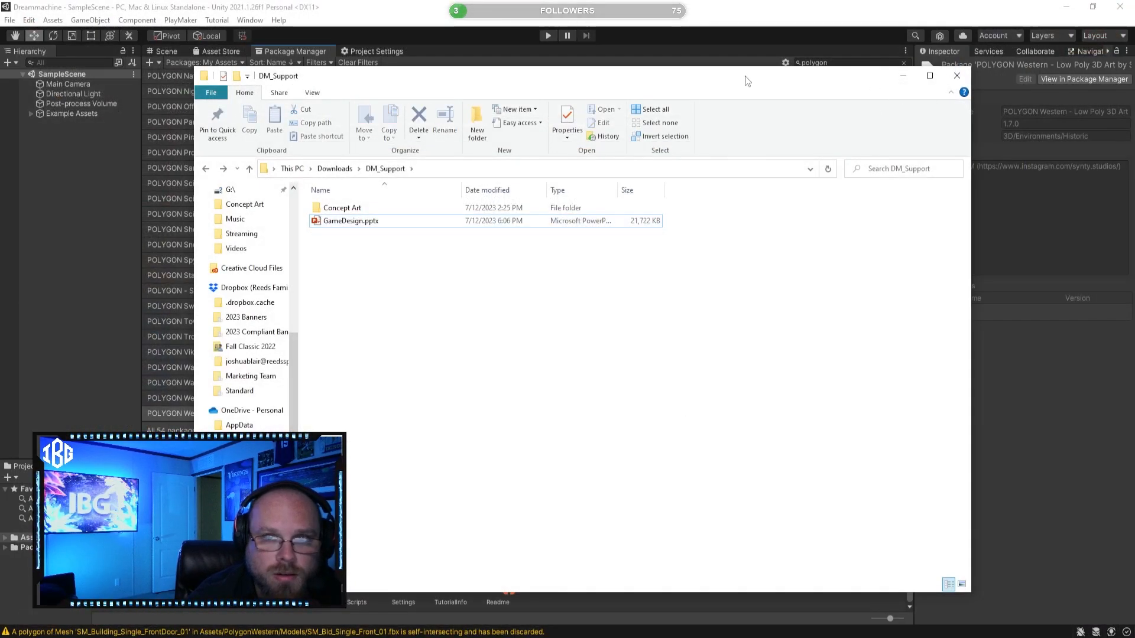
Move the DM_Support folder window off this screen and show SampleScene in Unity's Scene view
drag(744, 76, 1134, 214)
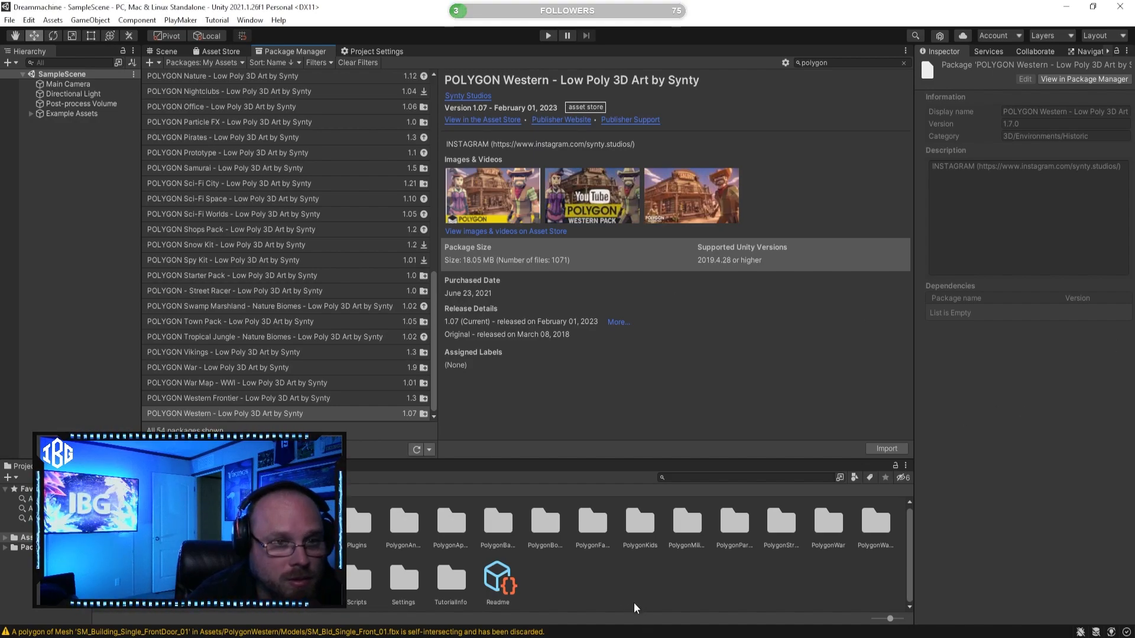
click(163, 51)
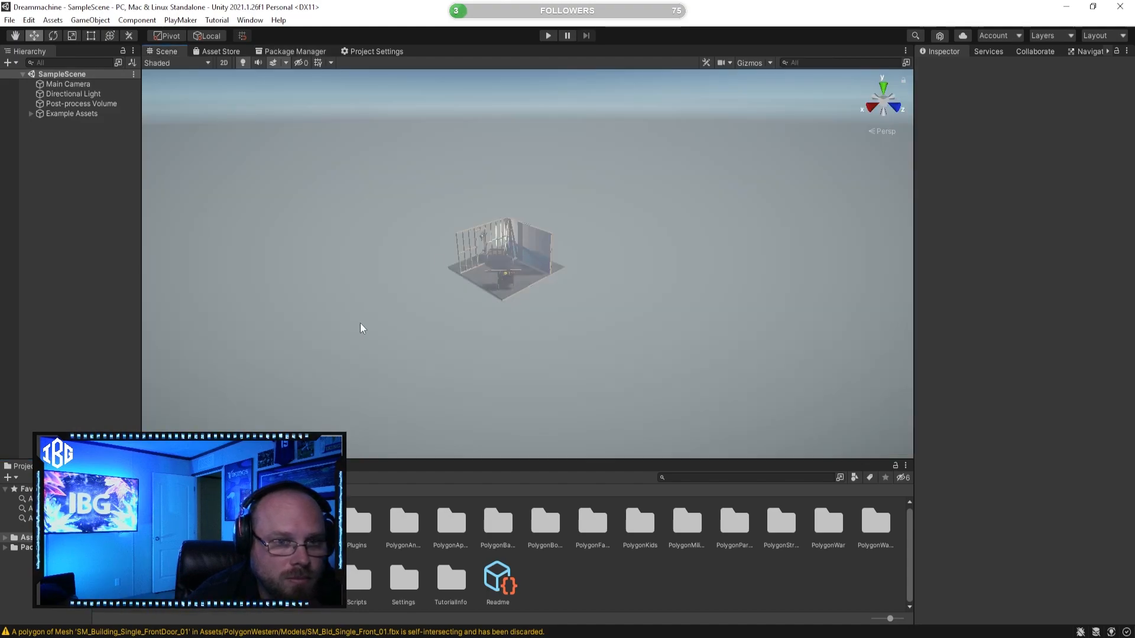
Collapse the SampleScene hierarchy and create a folder named Asset Store in the project's Assets folder
click(23, 75)
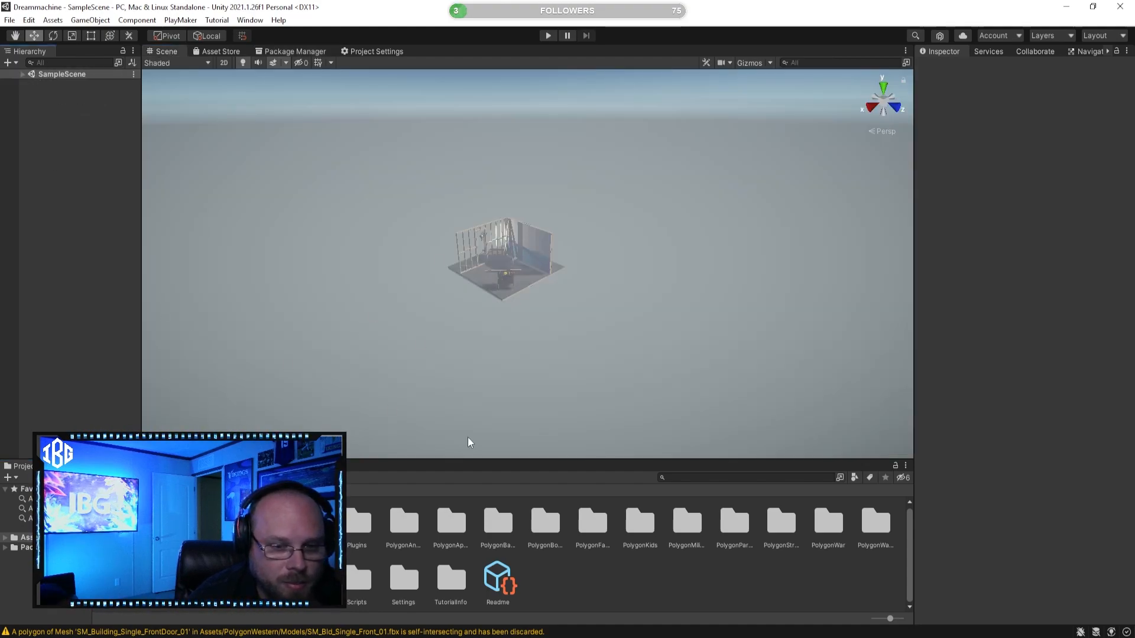
right_click(571, 580)
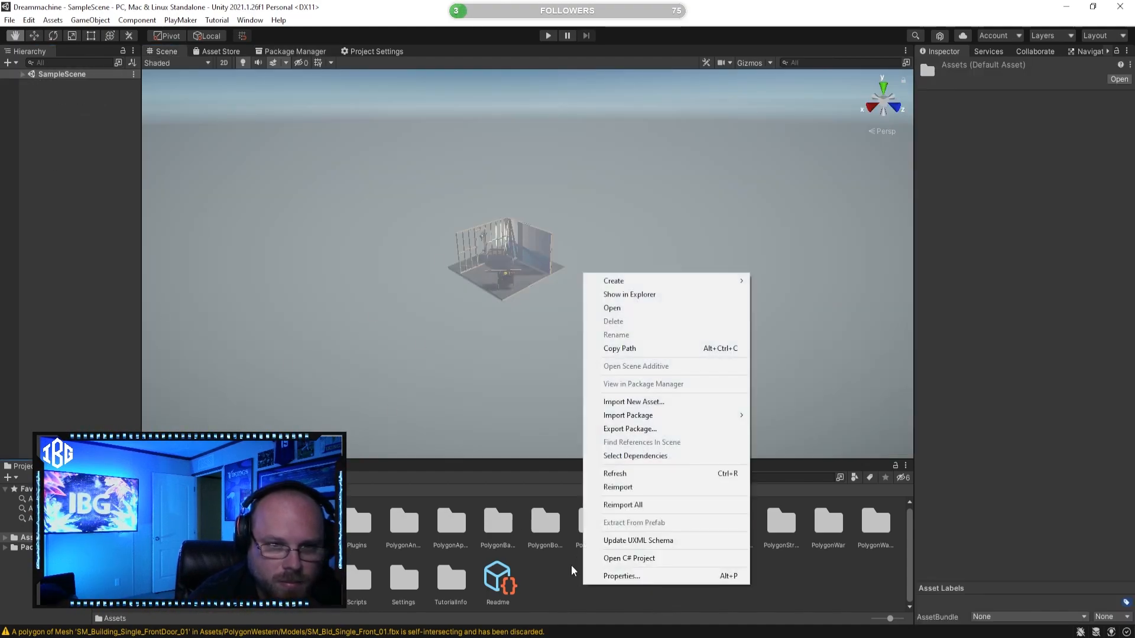
mouse_move(682, 282)
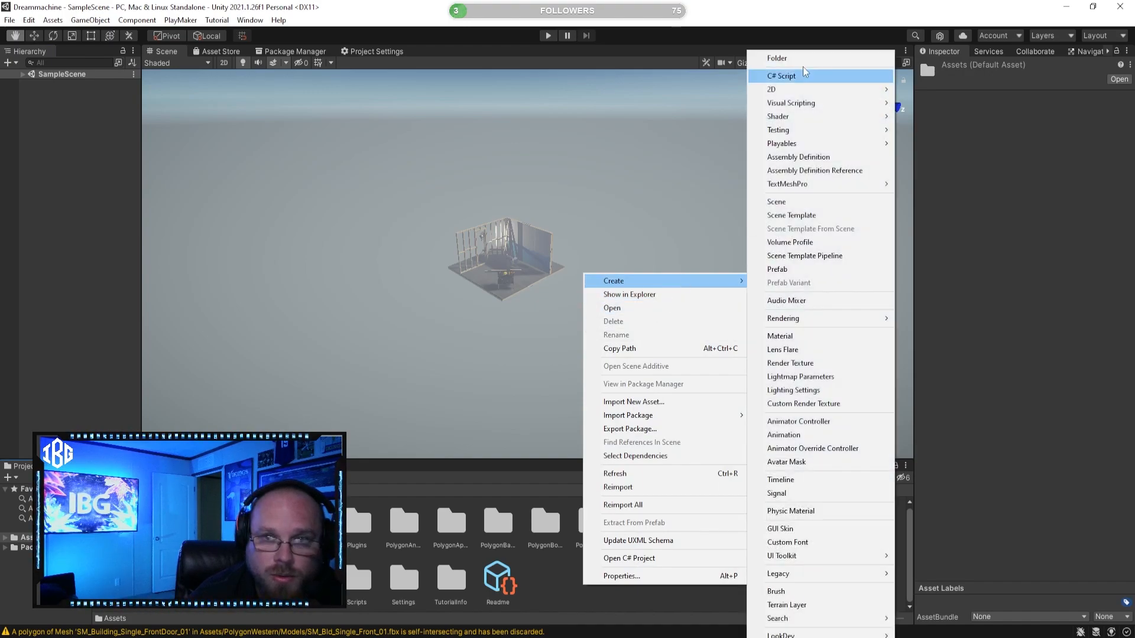
click(796, 58)
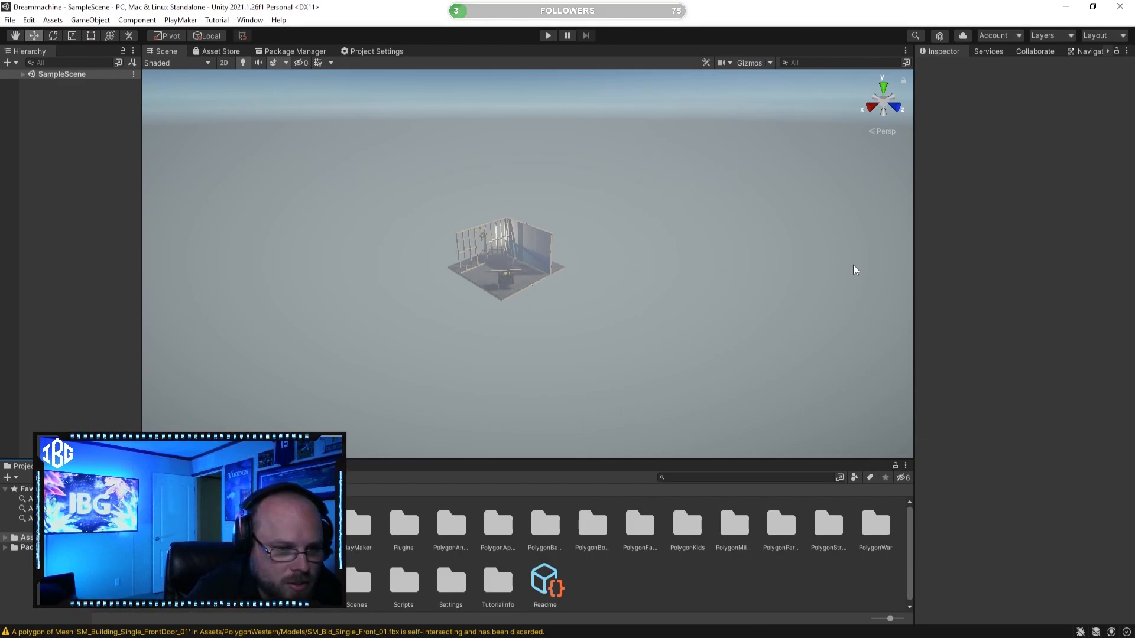
key(Return)
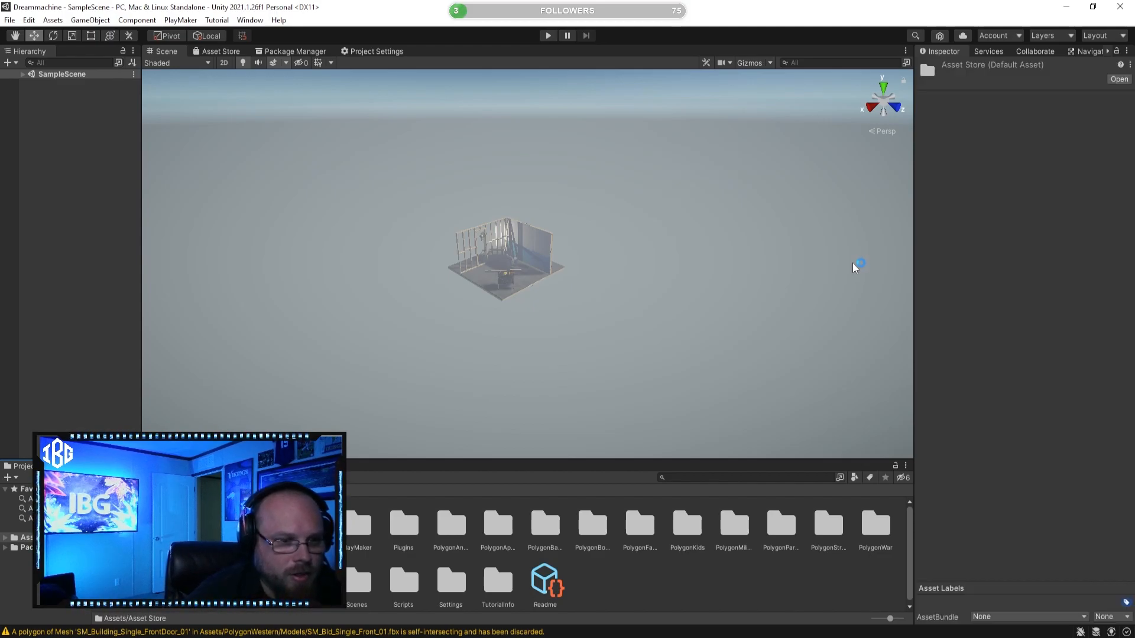
click(583, 580)
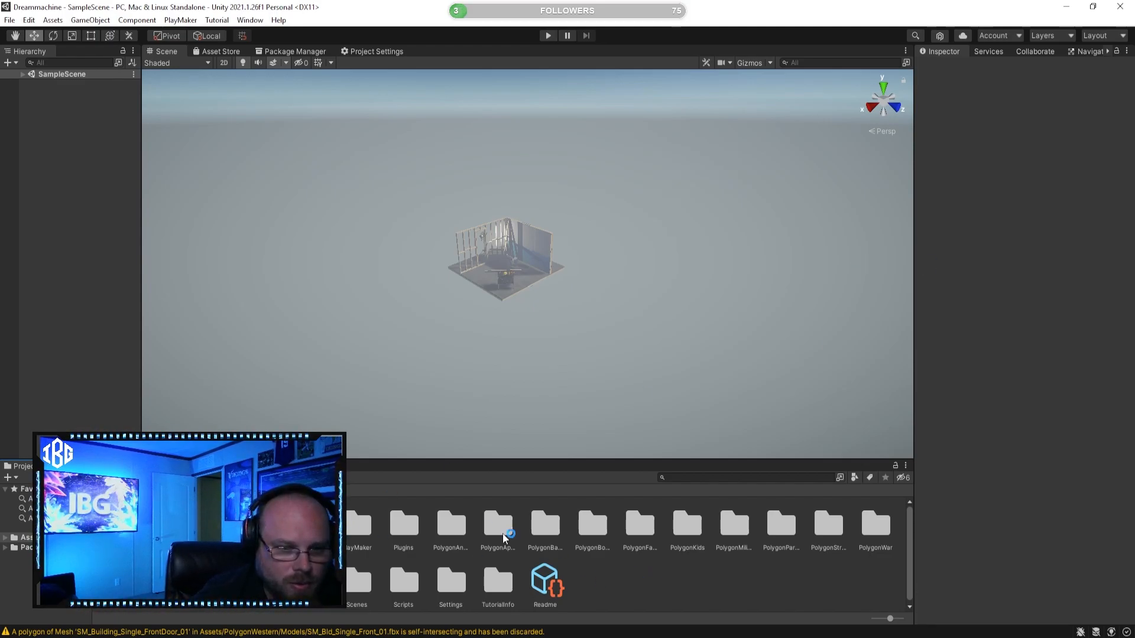
Move the PolygonAncientEmpire and PolygonApocalypse folders into the Asset Store folder
click(447, 523)
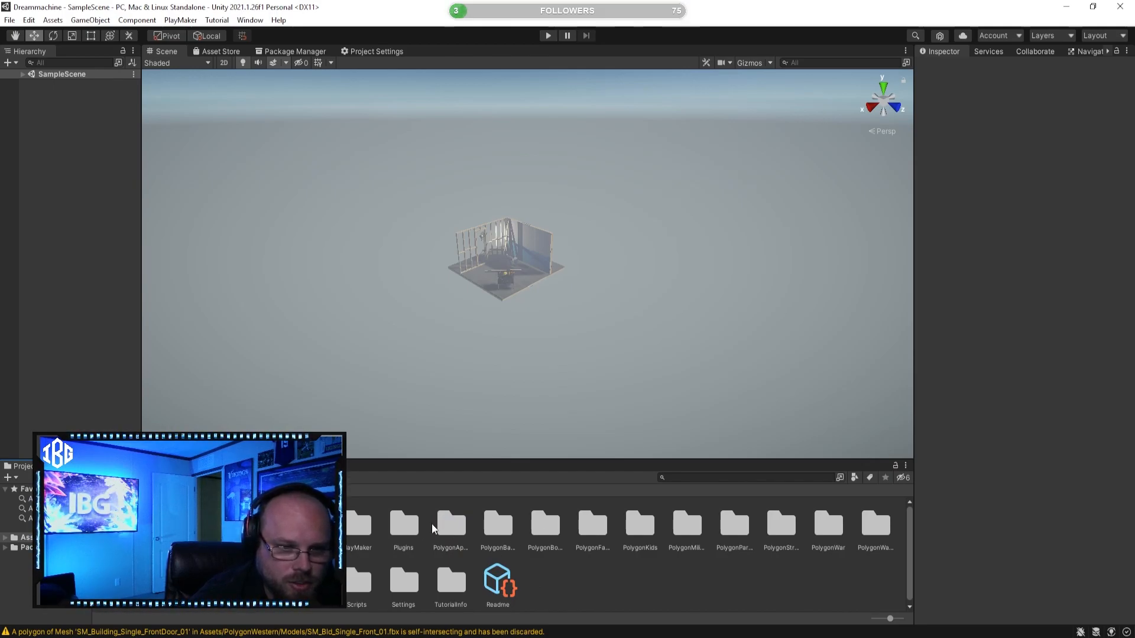
click(454, 530)
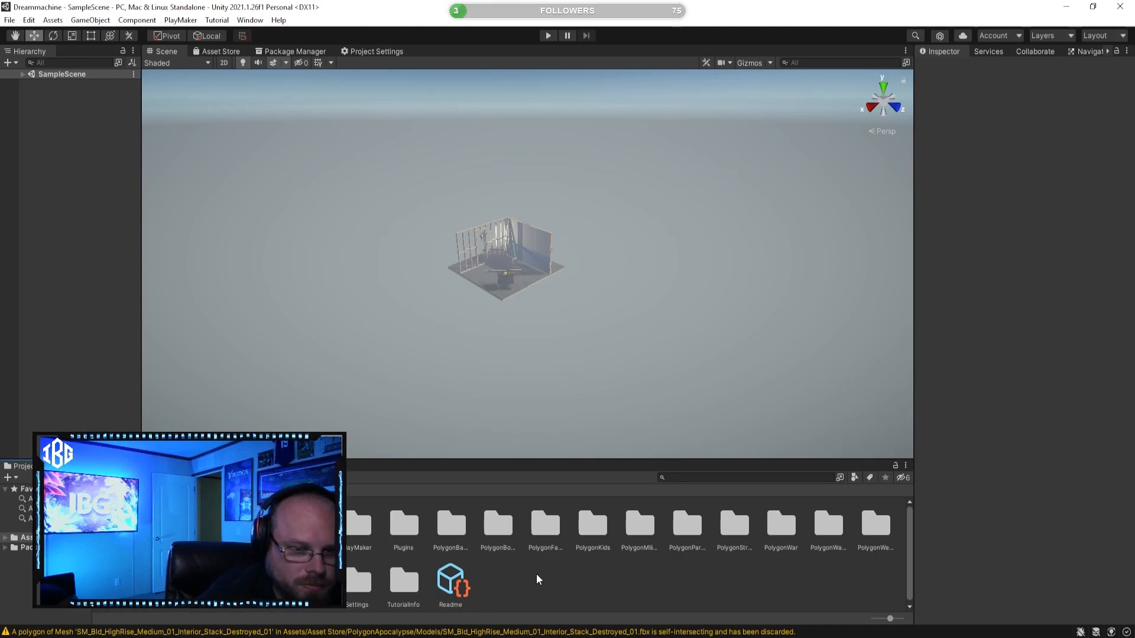
Show the PolygonBattleRoyale folder in File Explorer and move the Explorer window off this screen
click(455, 527)
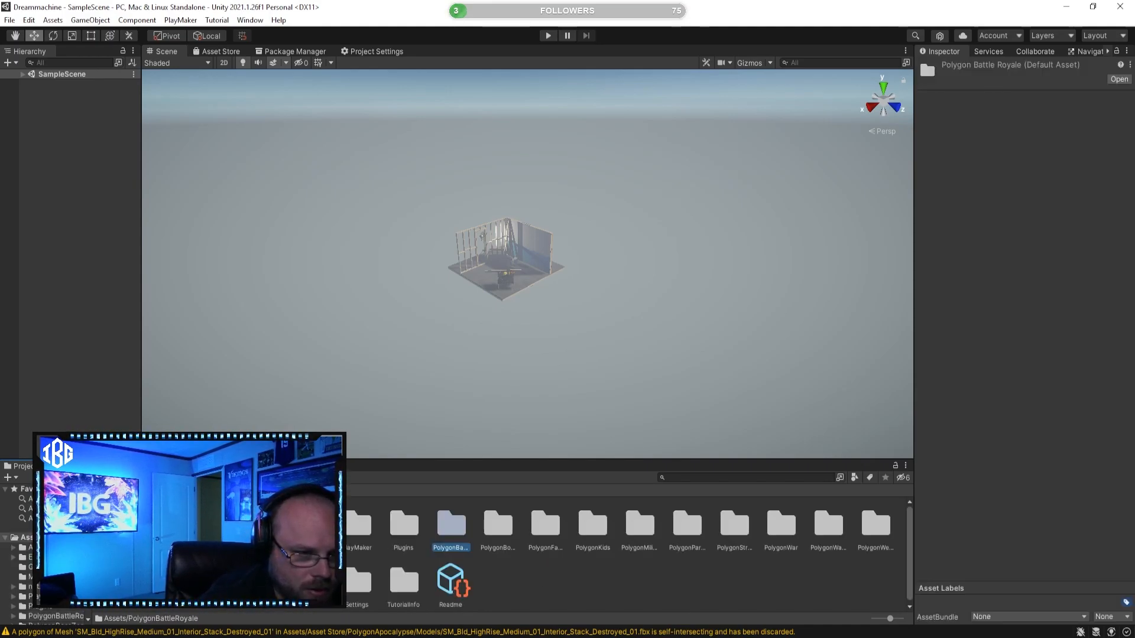
right_click(453, 522)
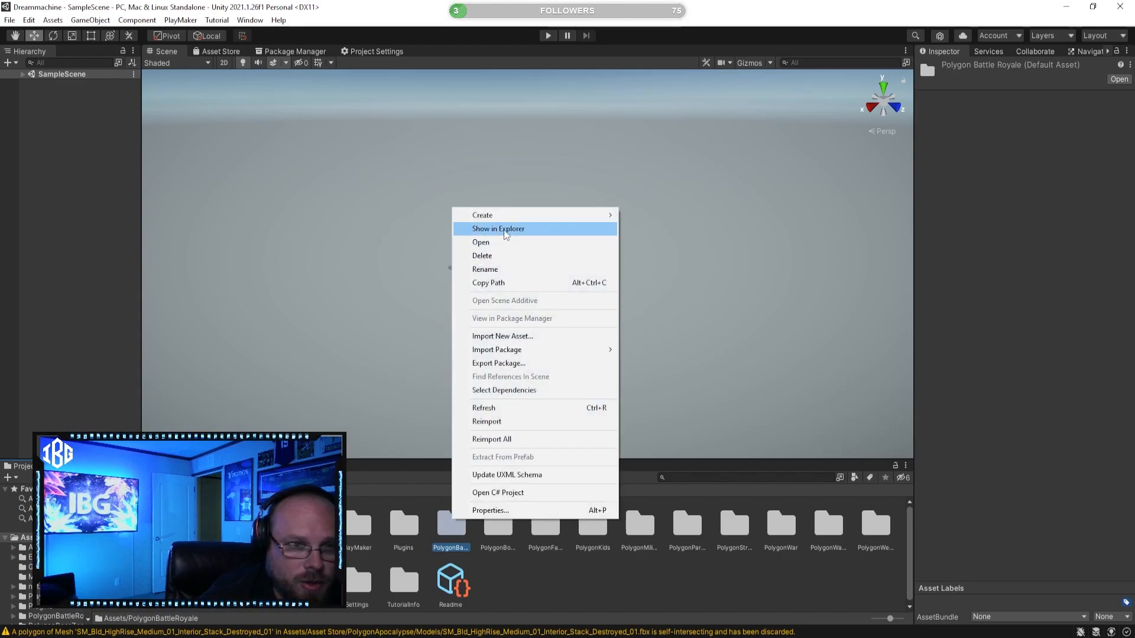
click(504, 234)
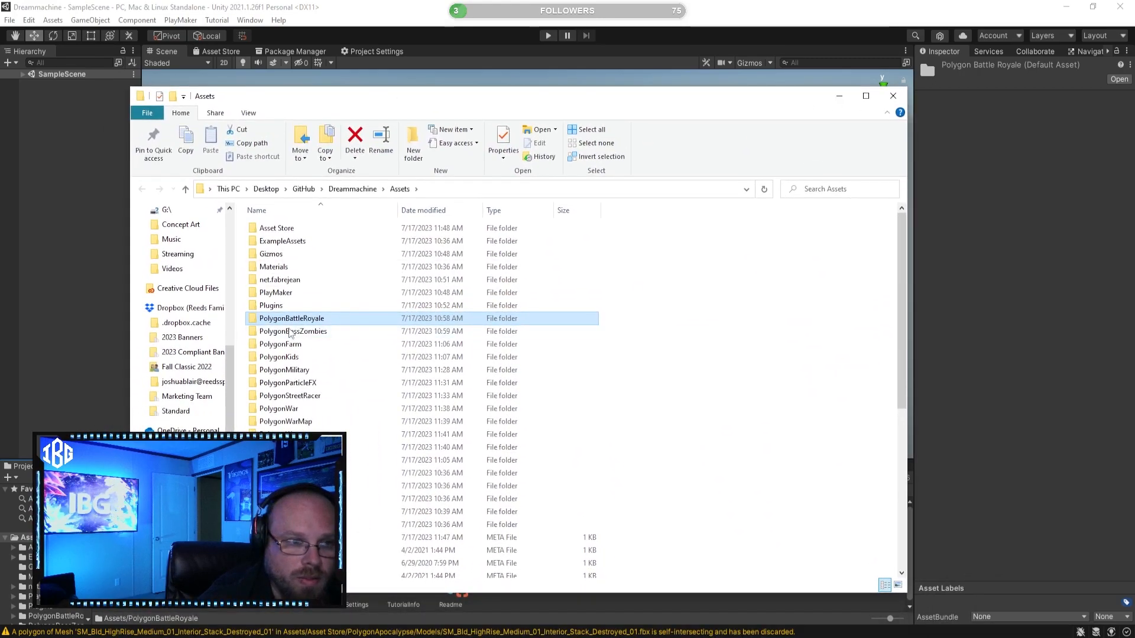
drag(476, 107, 1134, 154)
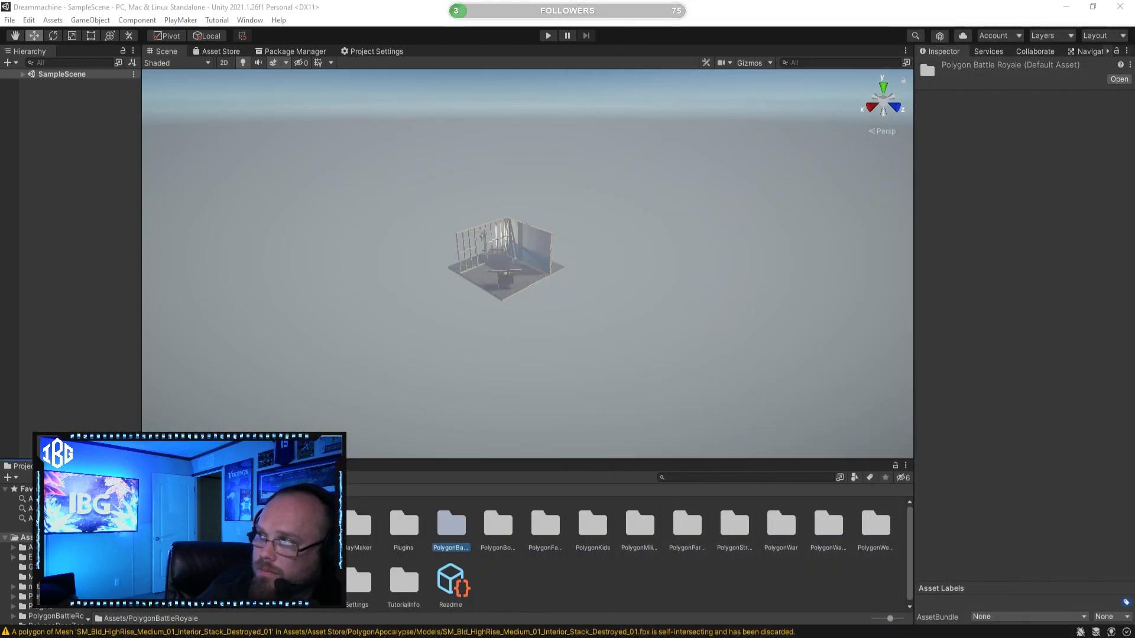
click(539, 579)
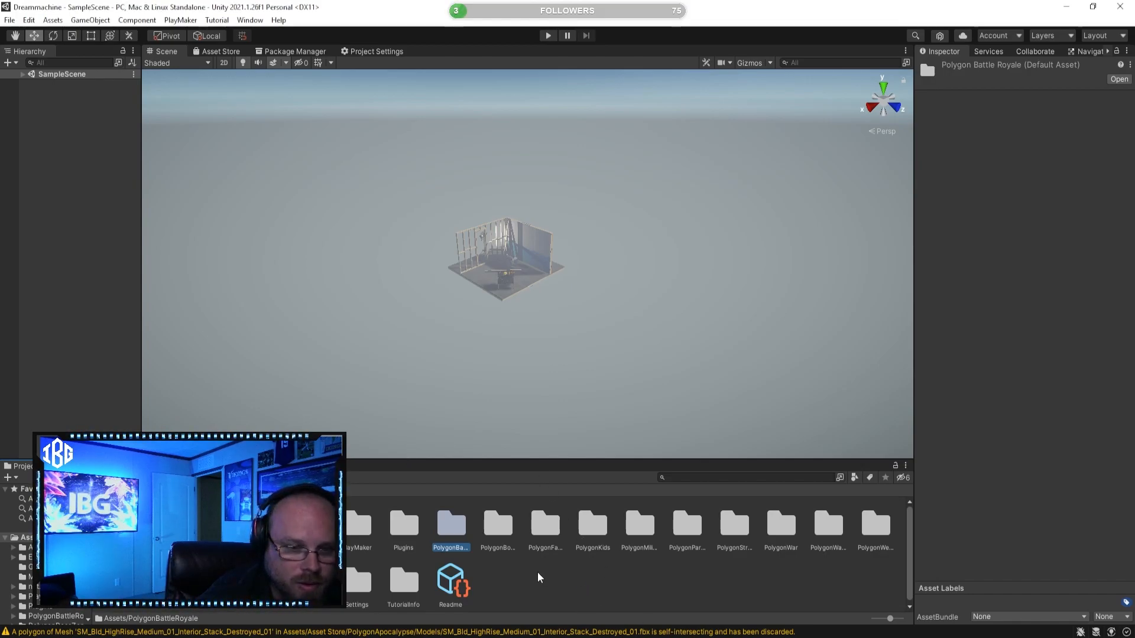
Move all remaining Polygon pack folders, starting with PolygonBattleRoyale, into the Asset Store folder
click(447, 524)
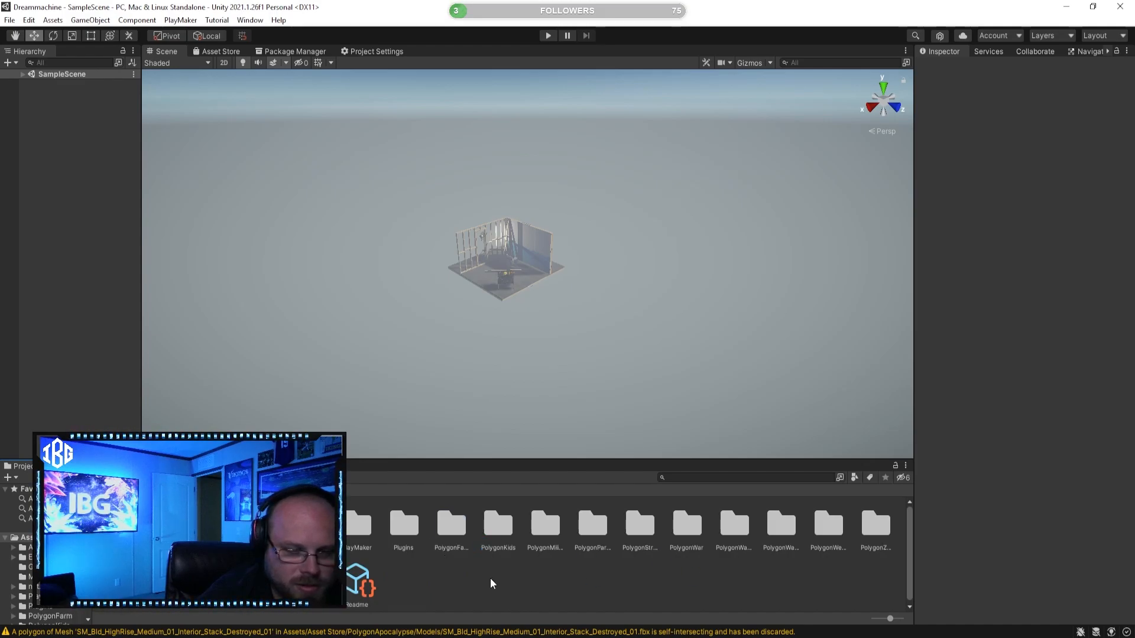
click(450, 523)
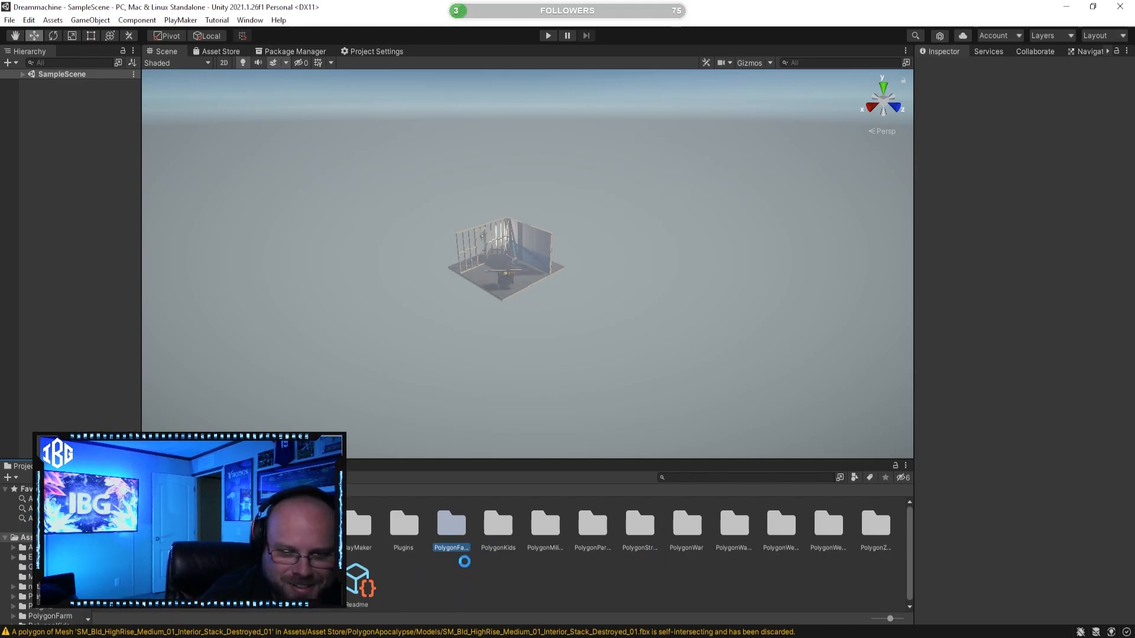
click(460, 530)
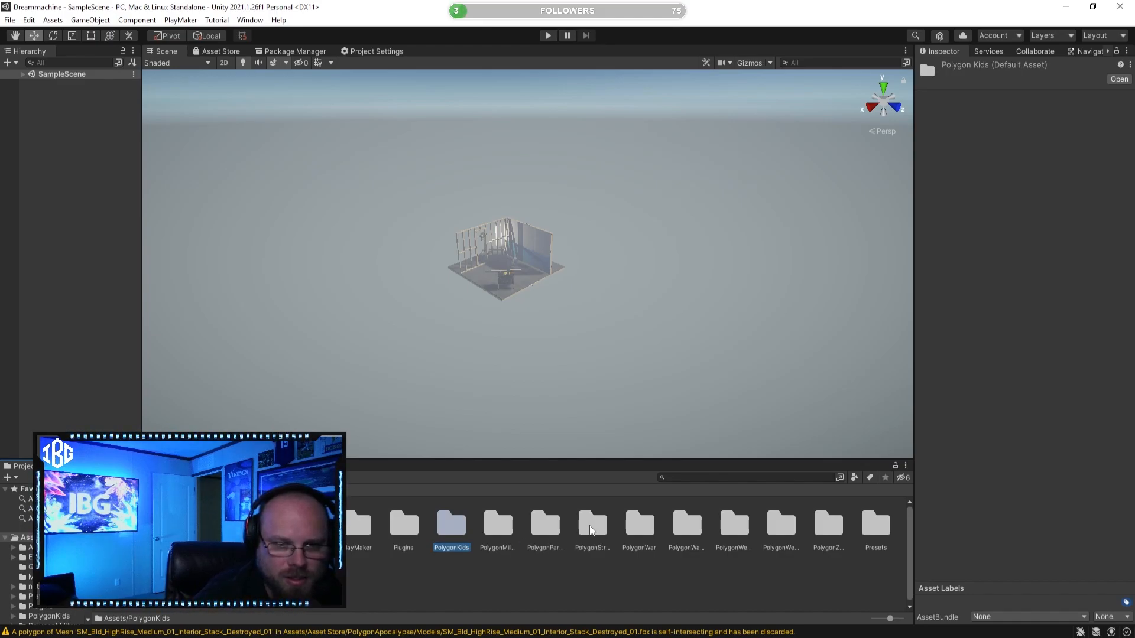
shift+click(541, 527)
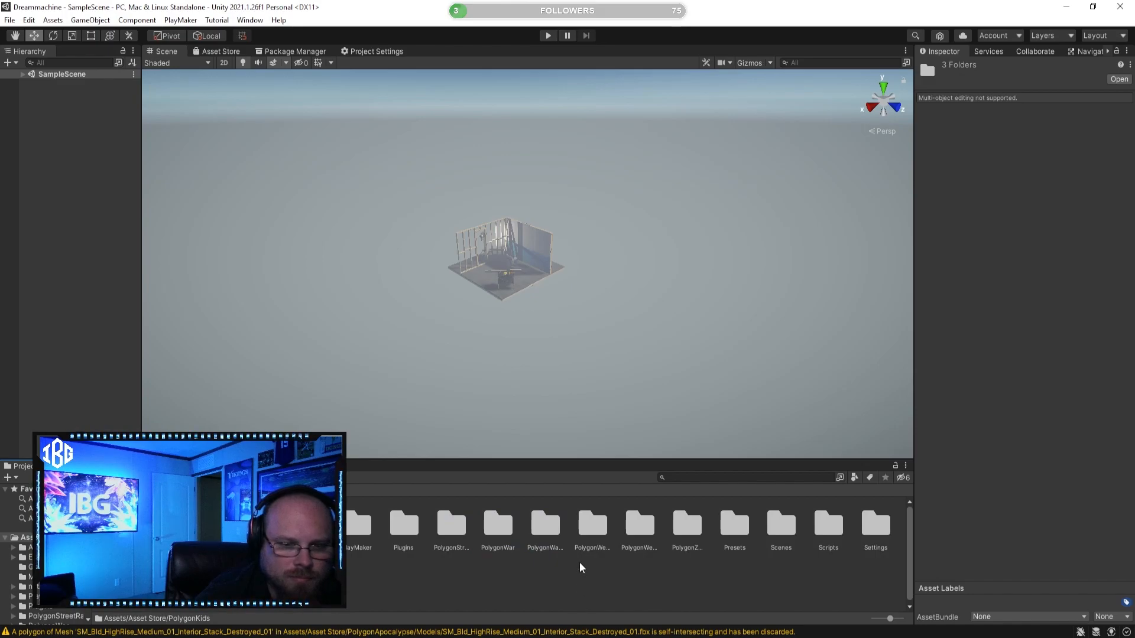
click(461, 528)
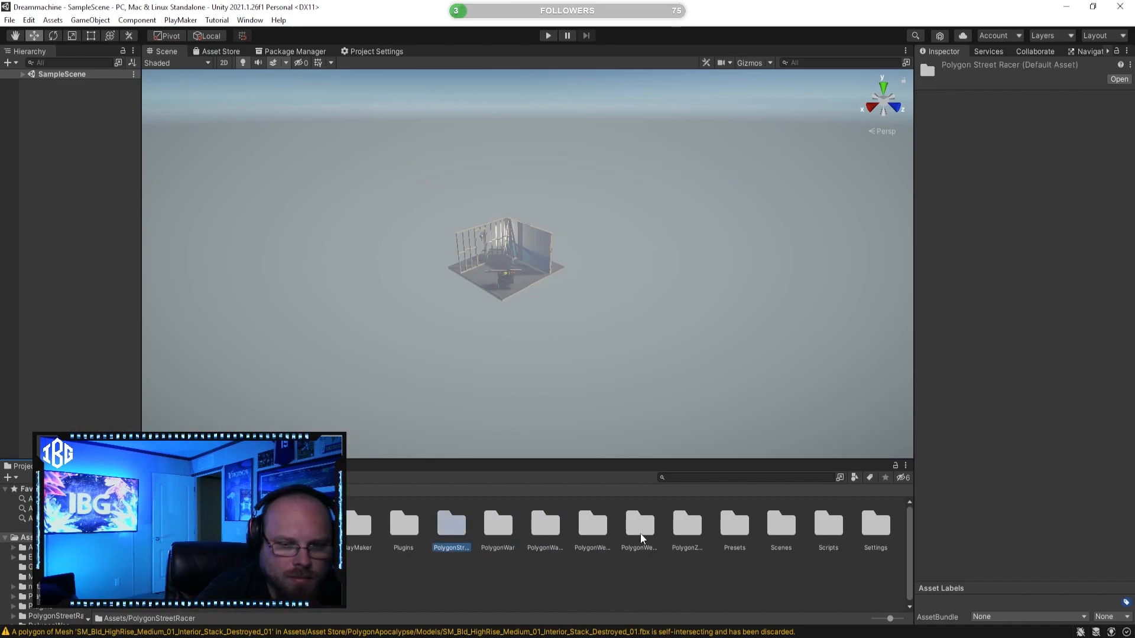
shift+click(685, 529)
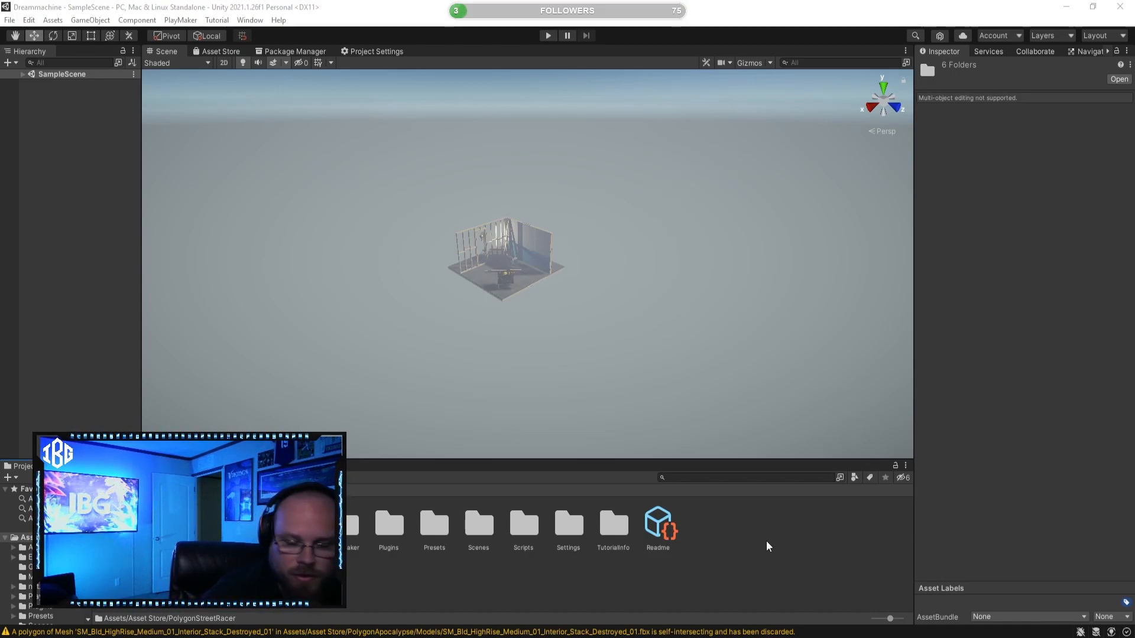
Check the Scenes folder in the project and return to the Assets folder
click(430, 576)
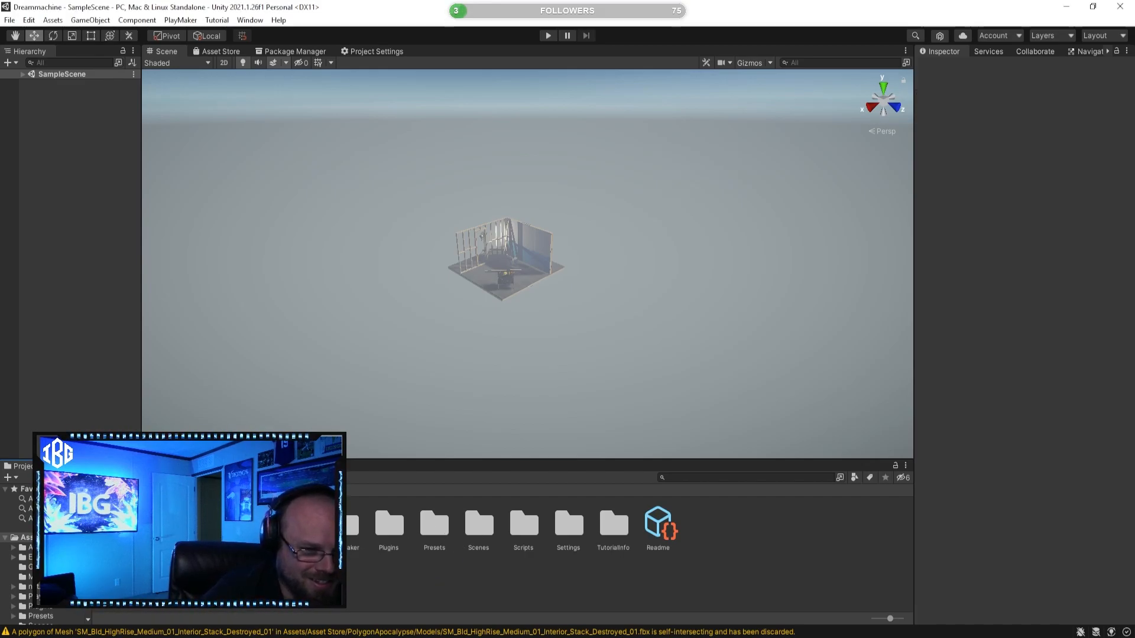
double_click(478, 523)
click(106, 490)
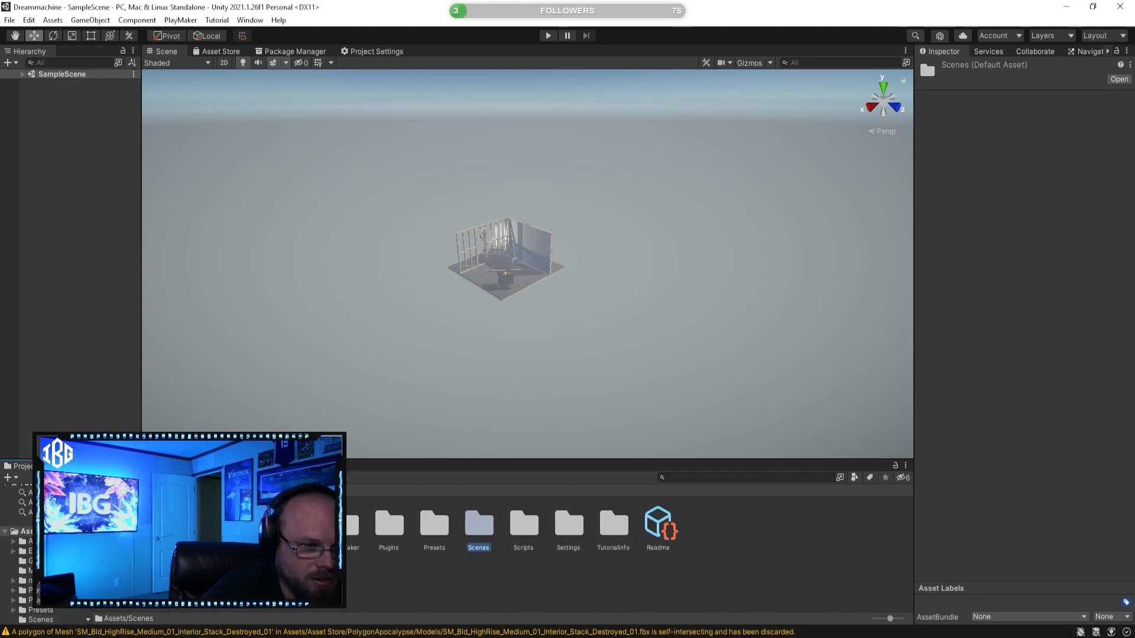
click(519, 577)
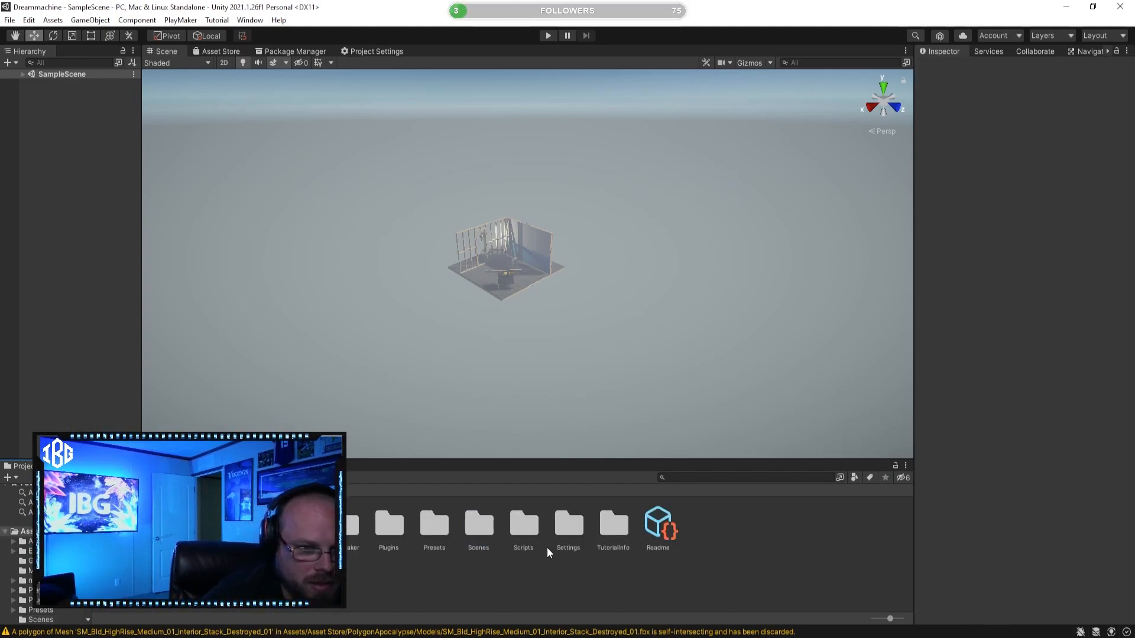
Open PolygonAncientEmpire inside Asset Store, look in its Materials folder and return to the pack folder
double_click(120, 524)
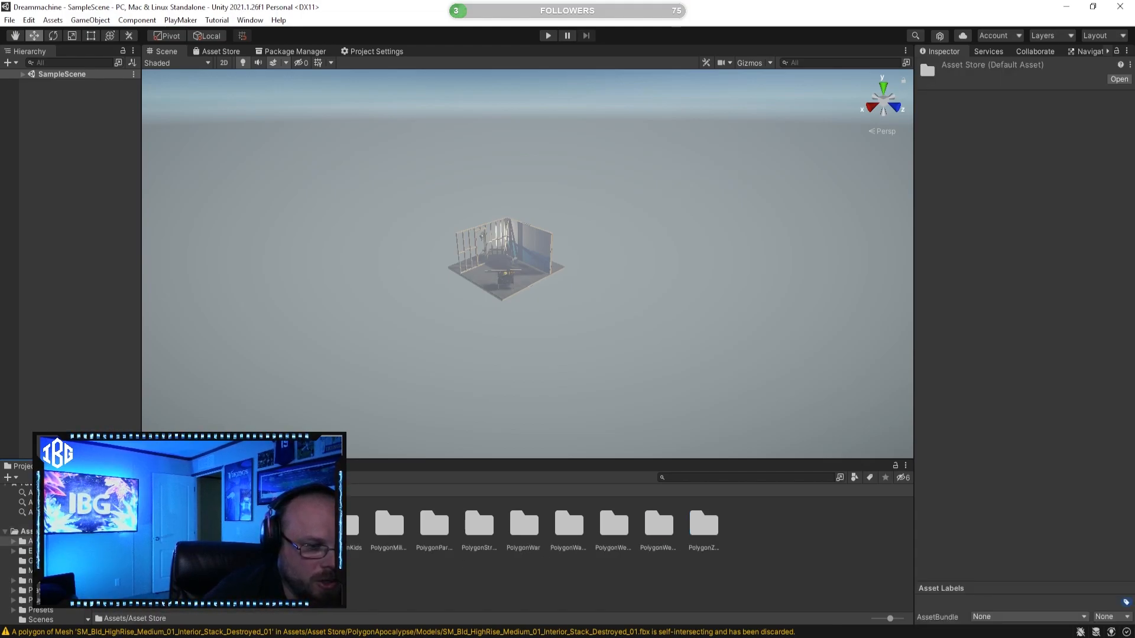
double_click(120, 524)
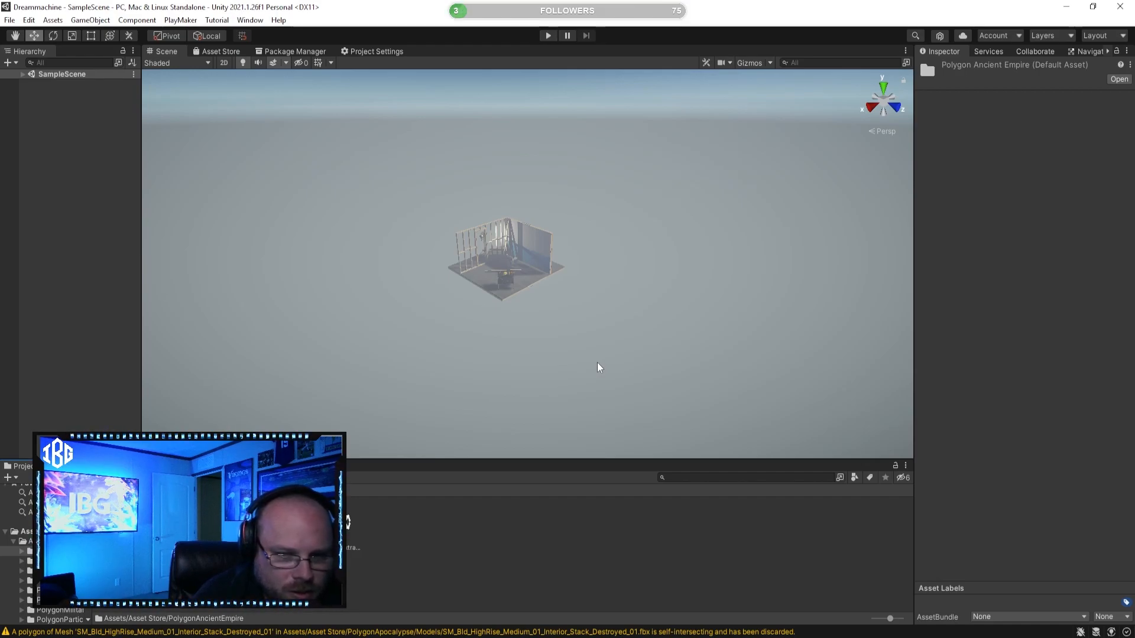
click(444, 530)
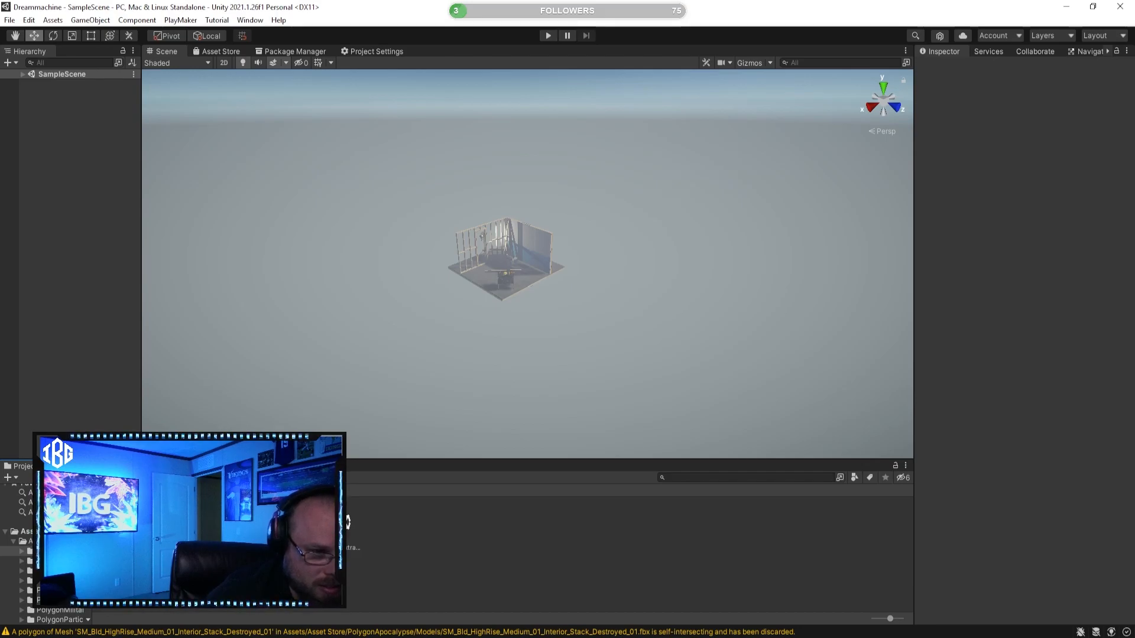
click(121, 523)
double_click(124, 523)
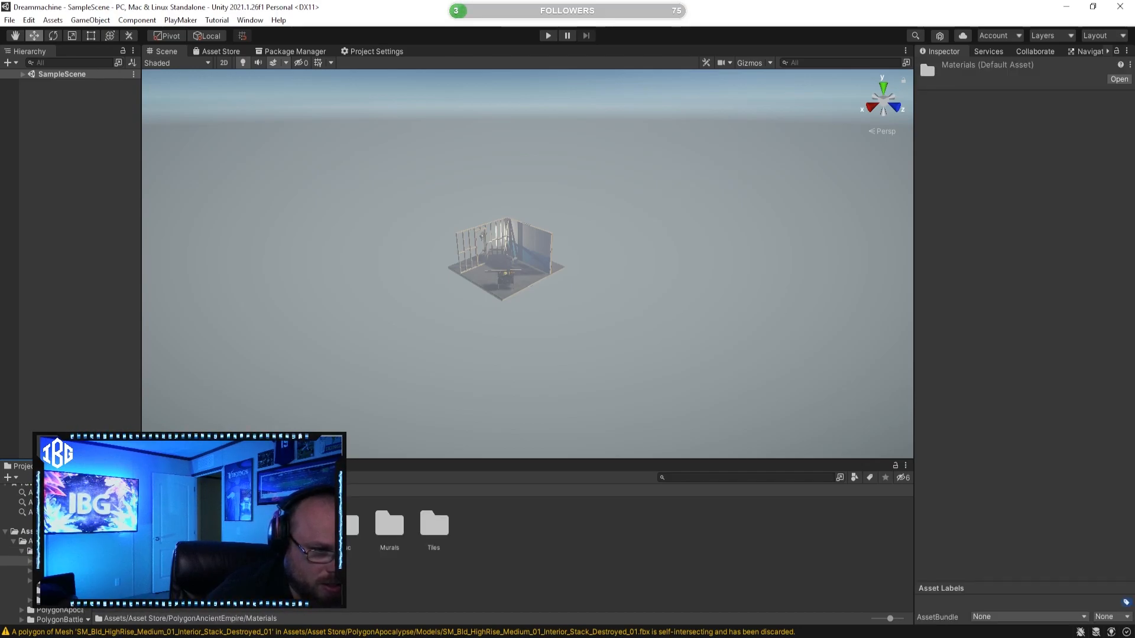
click(205, 491)
Inspect the SM_Decal_Mesh_01 prefab preview in PolygonAncientEmpire's Prefabs folder and return to the pack folder
double_click(348, 521)
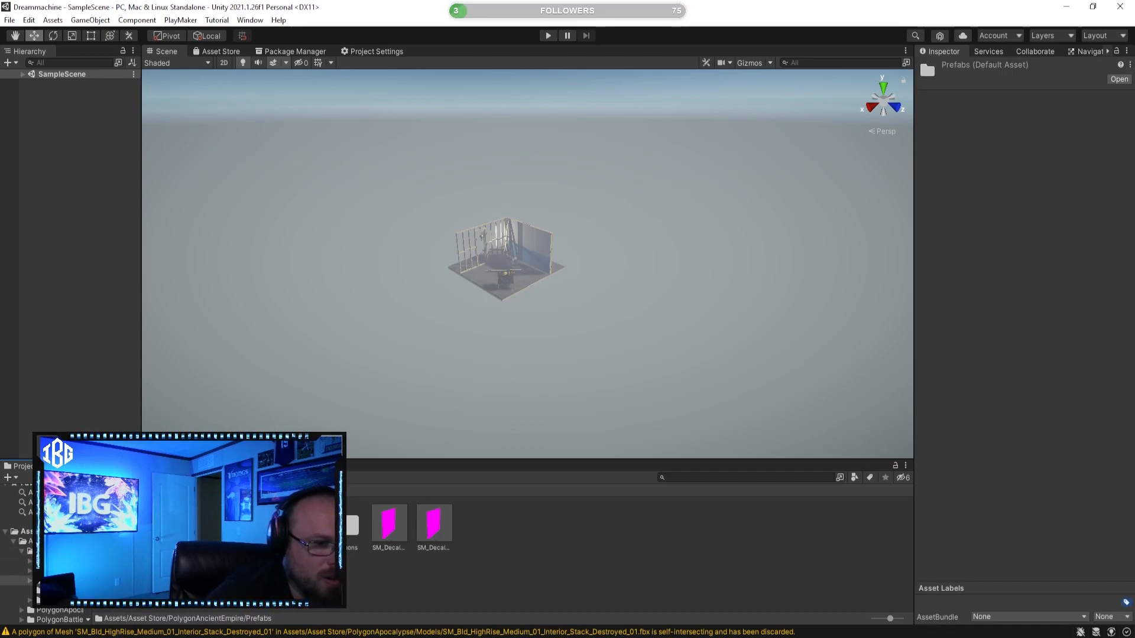
click(388, 523)
drag(956, 566, 972, 500)
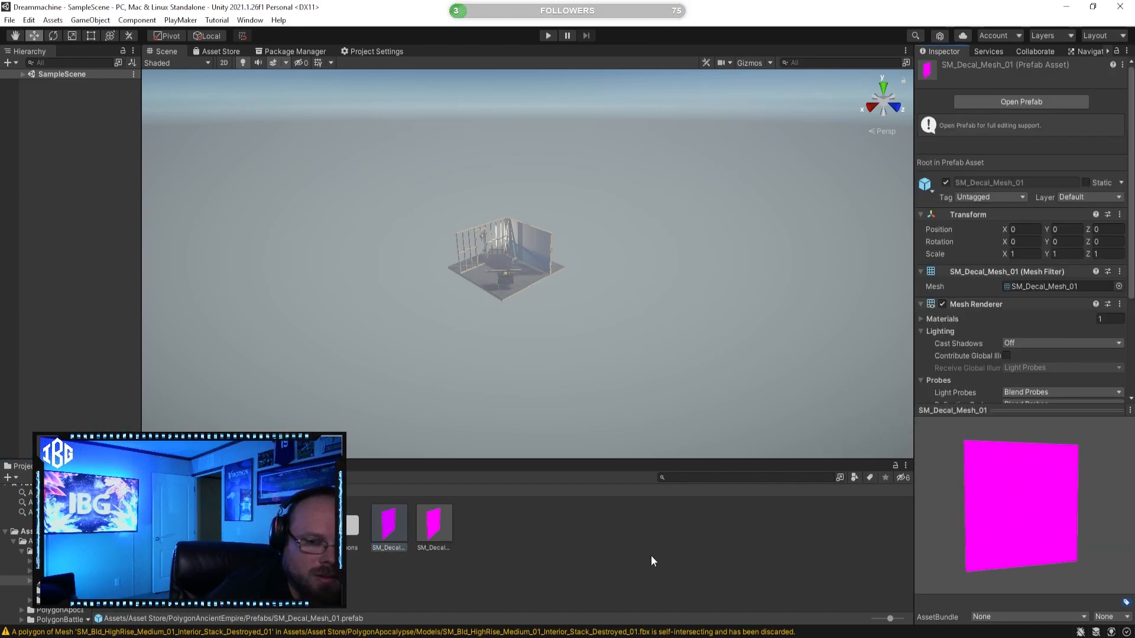
click(217, 491)
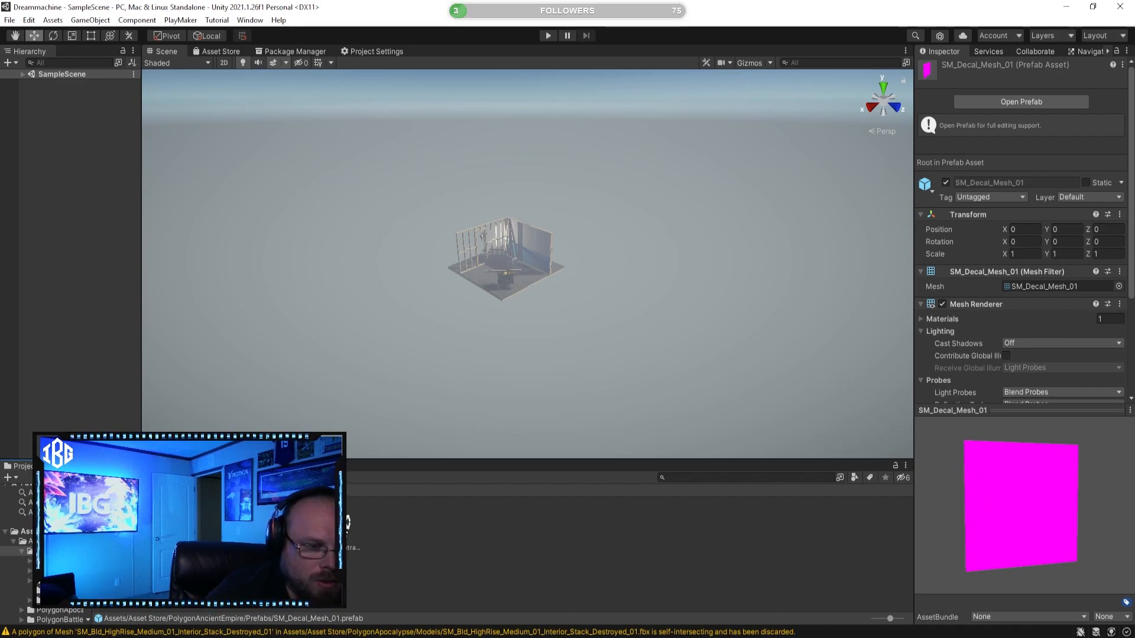
Import all items of the URP_ExtractMe package from the PolygonAncientEmpire folder
click(348, 522)
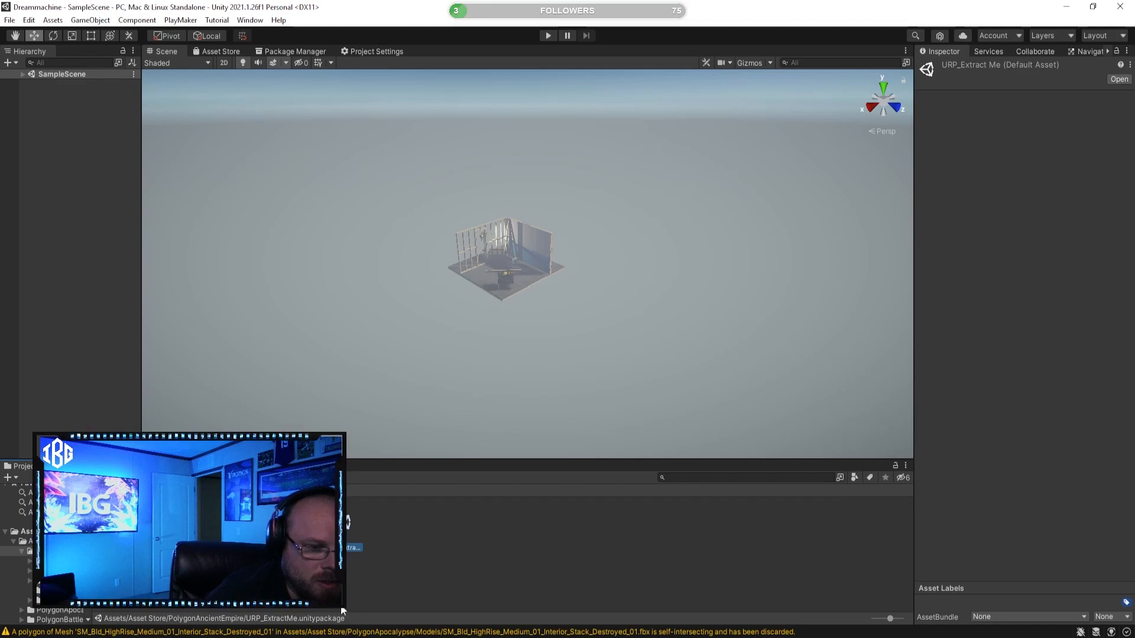
double_click(347, 522)
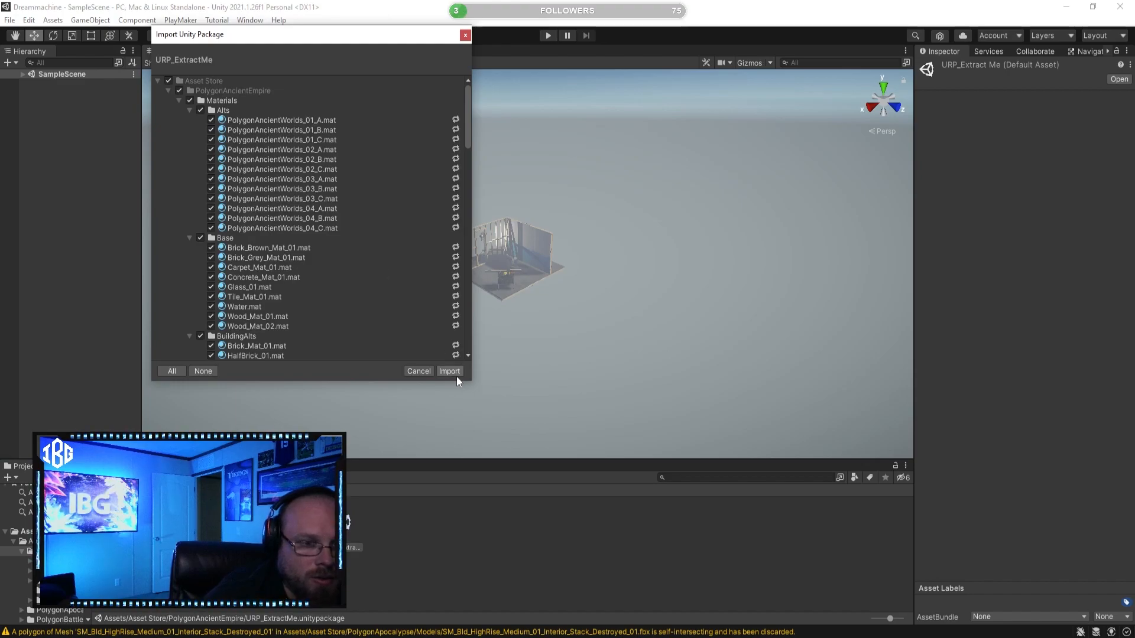
click(454, 372)
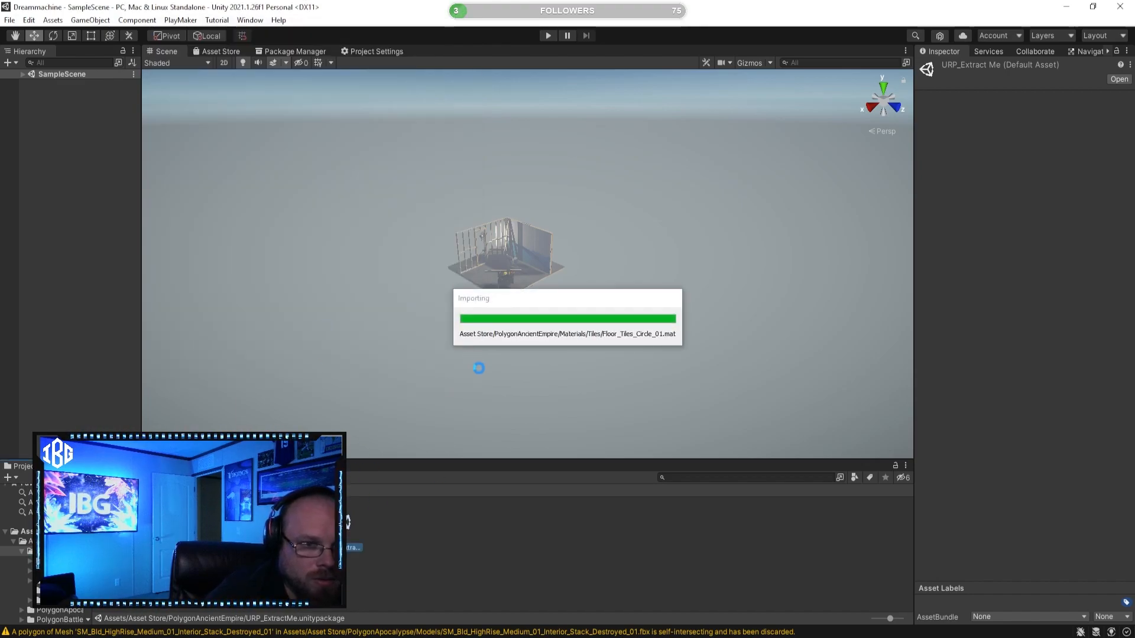
click(395, 562)
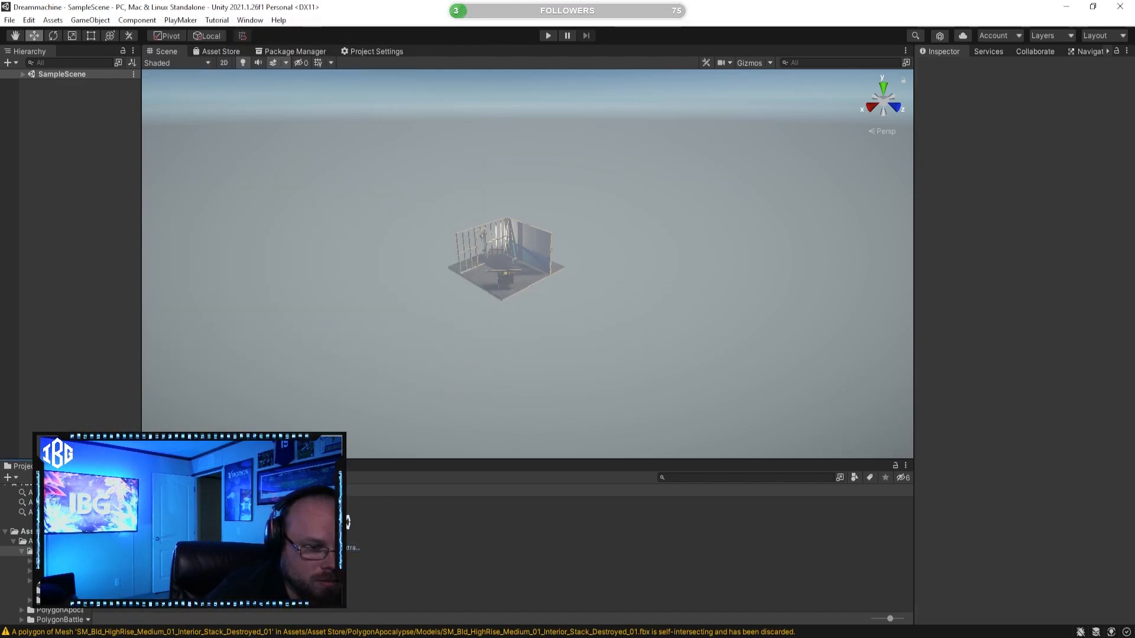
Open PolygonAncientEmpire's Models folder and examine the characters.fbx model preview from another angle
double_click(163, 523)
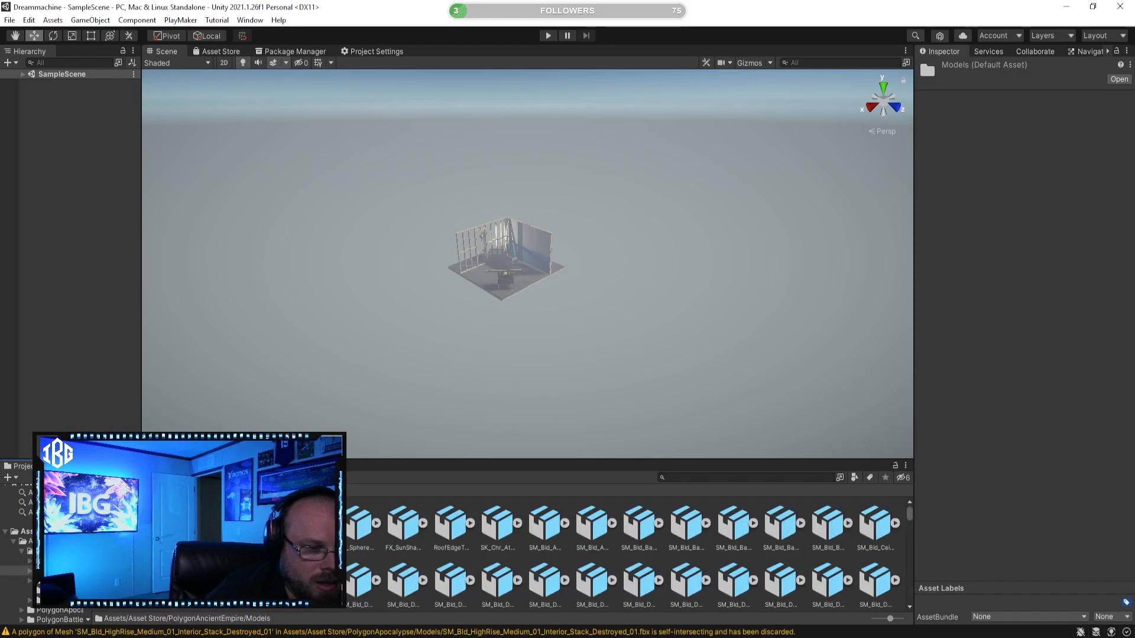
click(166, 523)
drag(1025, 520, 936, 498)
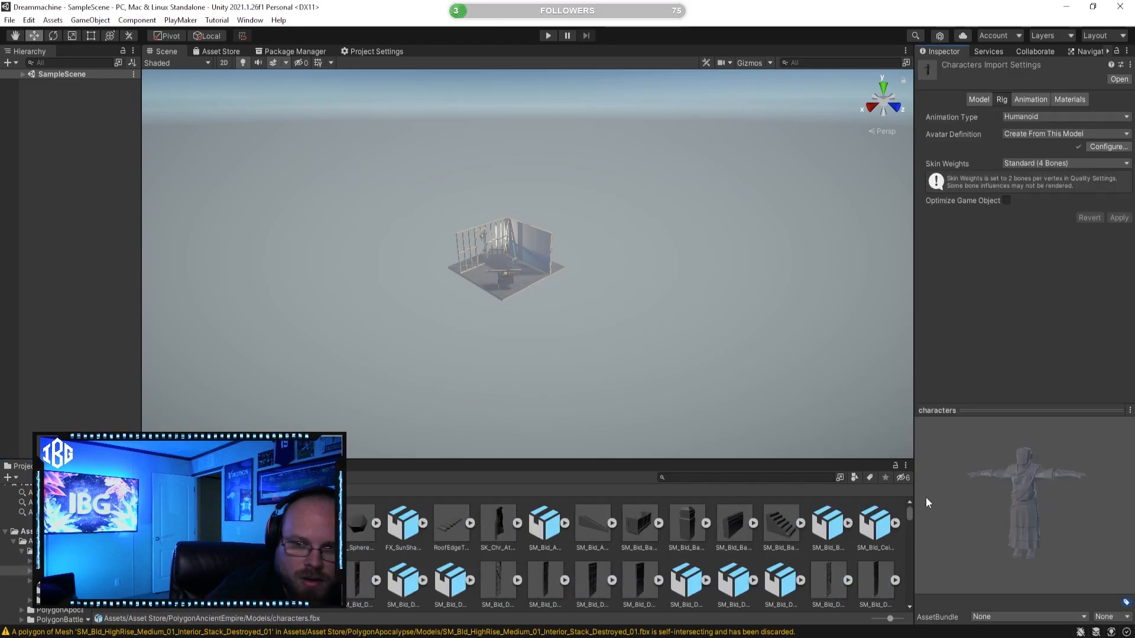
Examine the SM_Bld_Bath_Corner_01 and SM_Bld_Door_Large_Half_03 model previews and return to the PolygonAncientEmpire folder
click(699, 533)
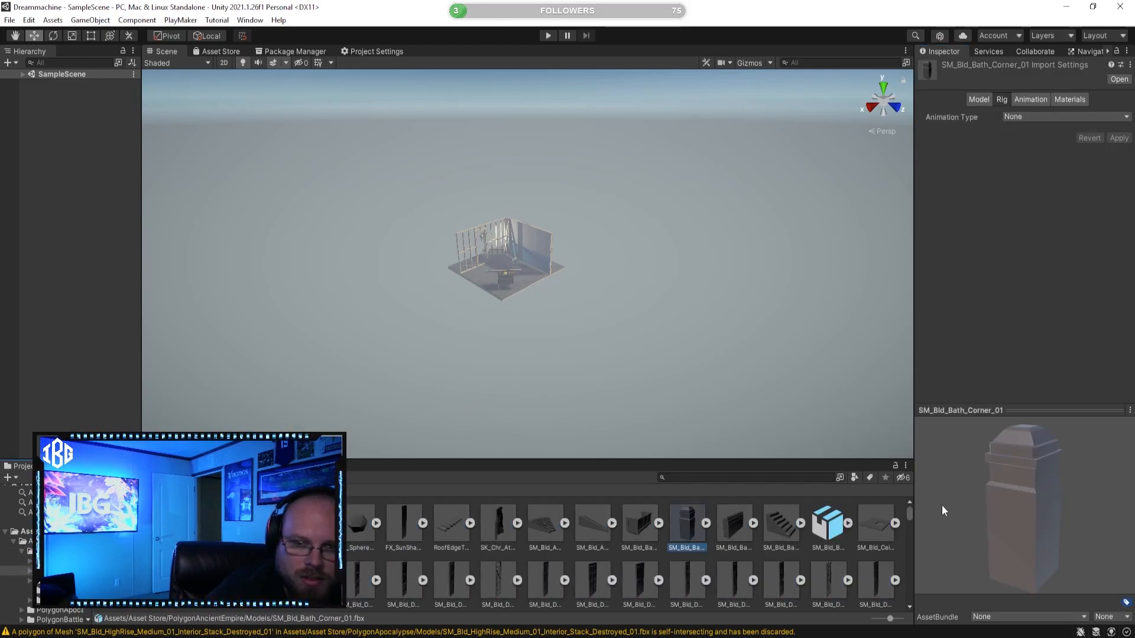
click(802, 583)
click(210, 489)
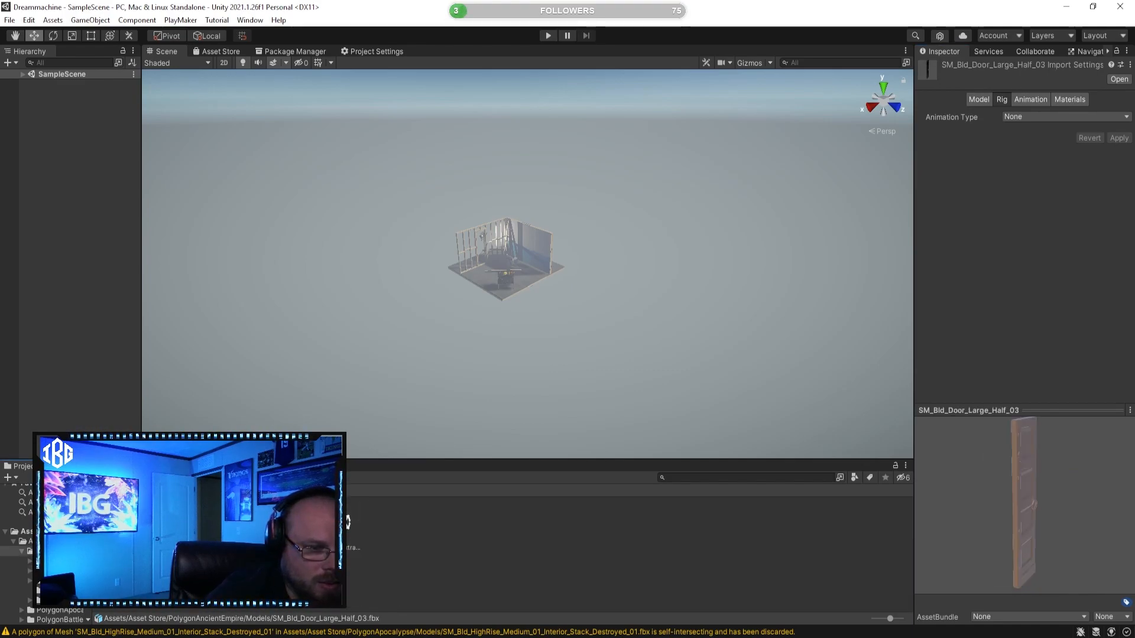
Examine the SM_Decal_Mesh_01 prefab in PolygonAncientEmpire's Prefabs folder from another angle and return to the pack folder
double_click(210, 524)
click(397, 509)
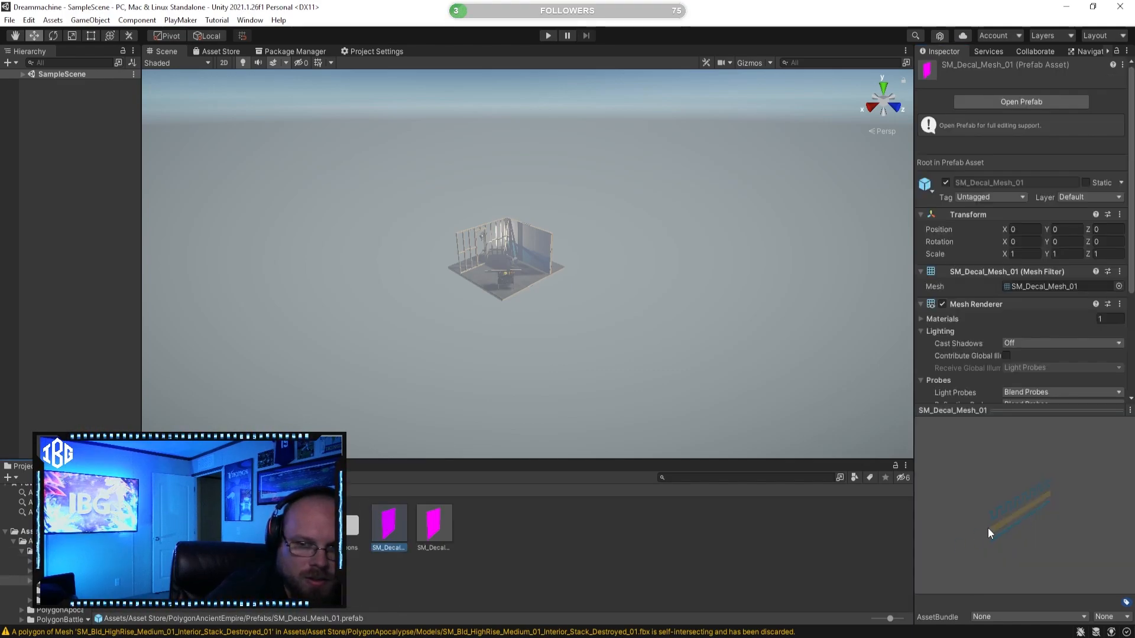
drag(938, 477, 945, 477)
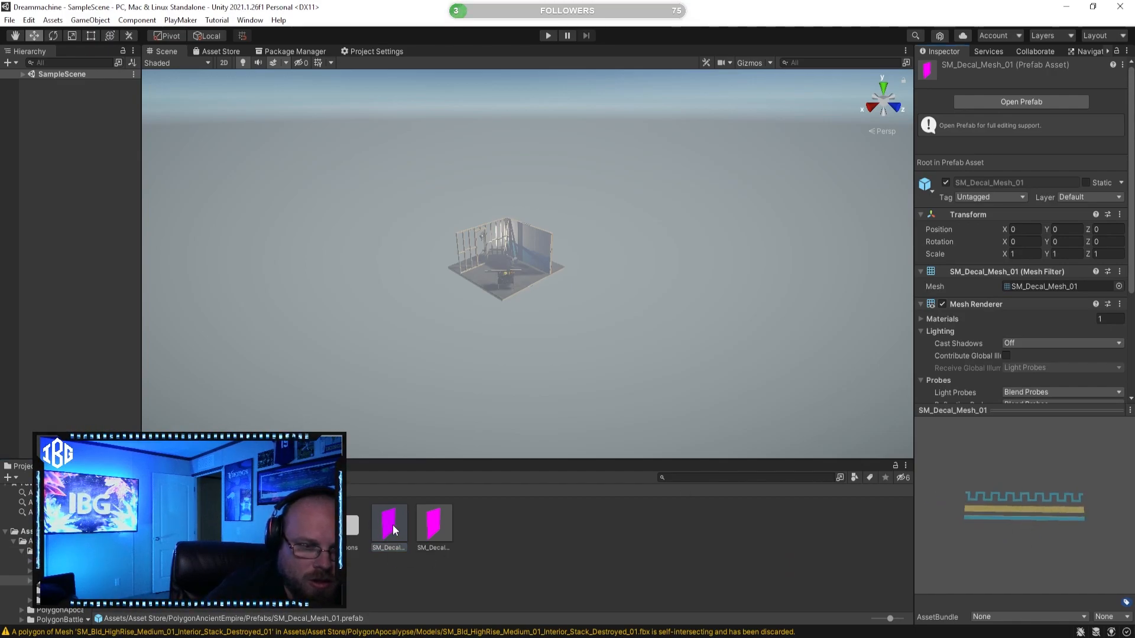
drag(976, 528, 1016, 512)
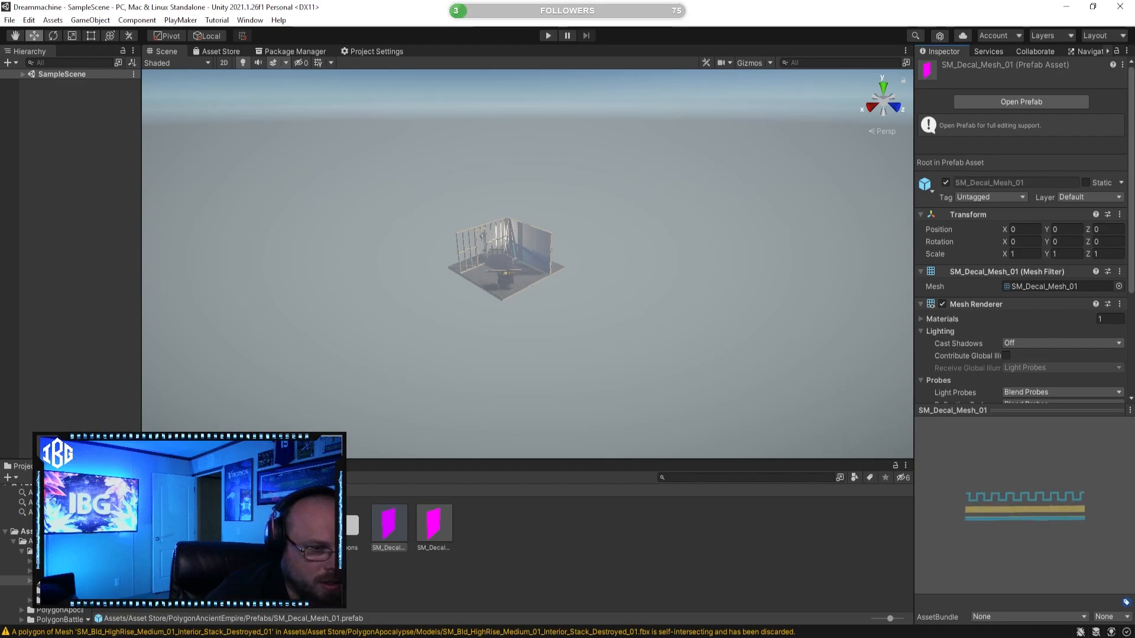
click(208, 490)
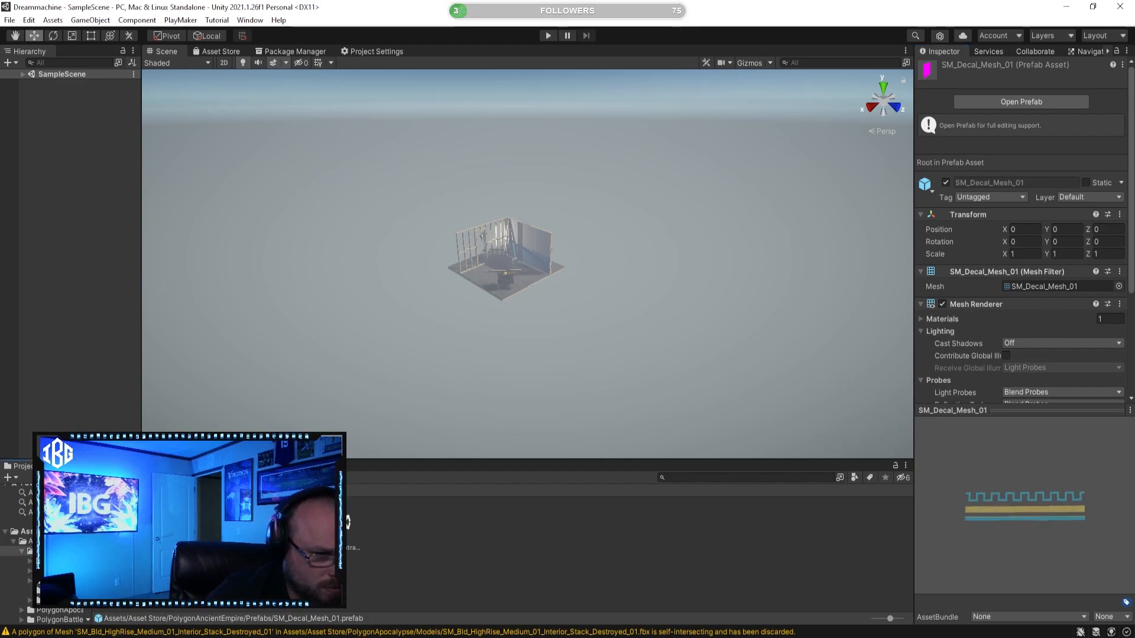
Import PolygonApocalypse's URP_ExtractMe package and PolygonBattleRoyale's URP_Extract_Me package with all items, then return to Asset Store
click(146, 490)
double_click(169, 523)
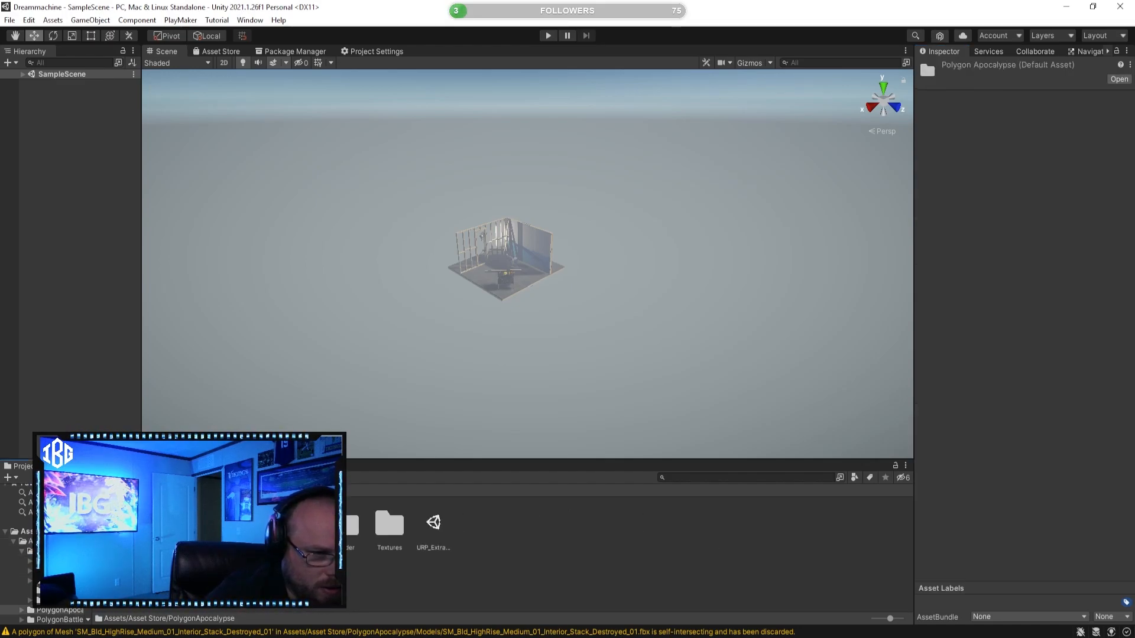
double_click(433, 530)
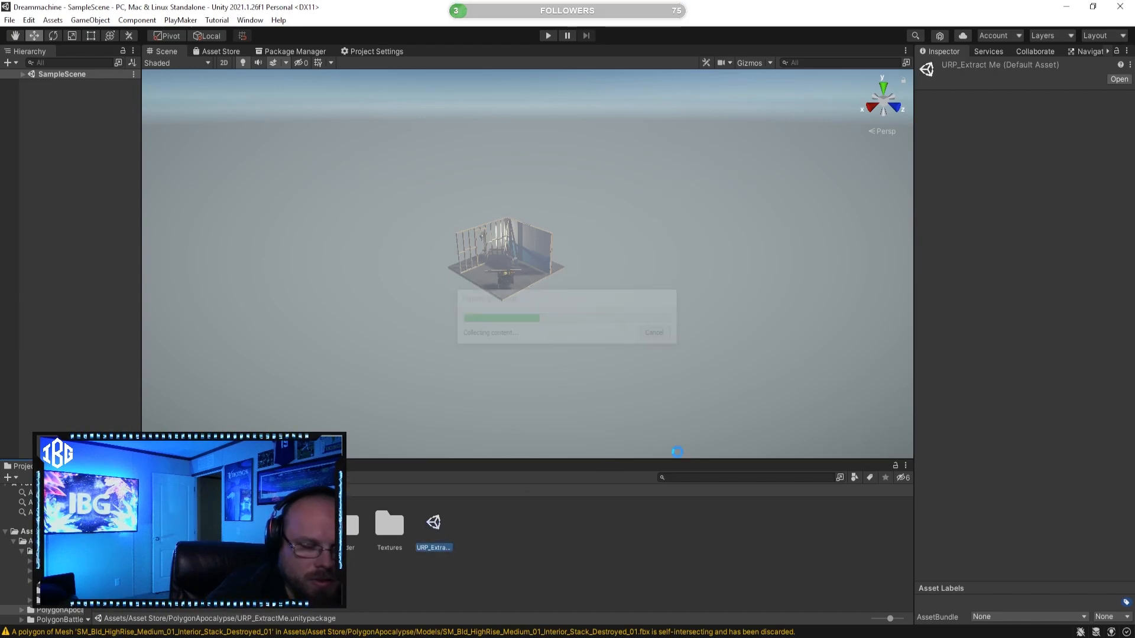
click(448, 371)
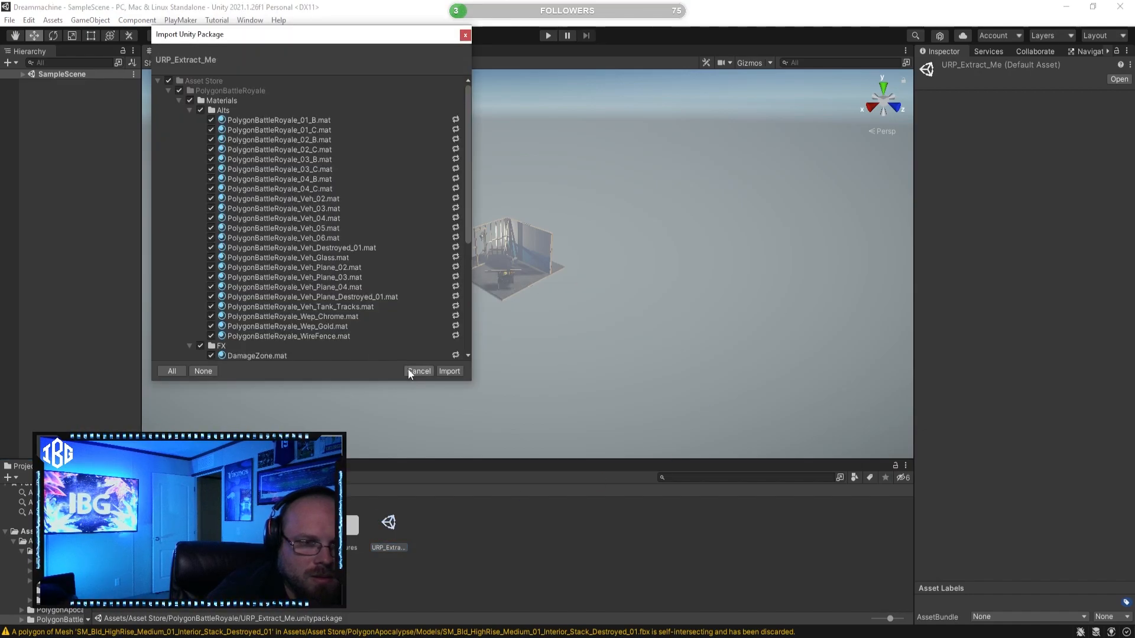
click(448, 370)
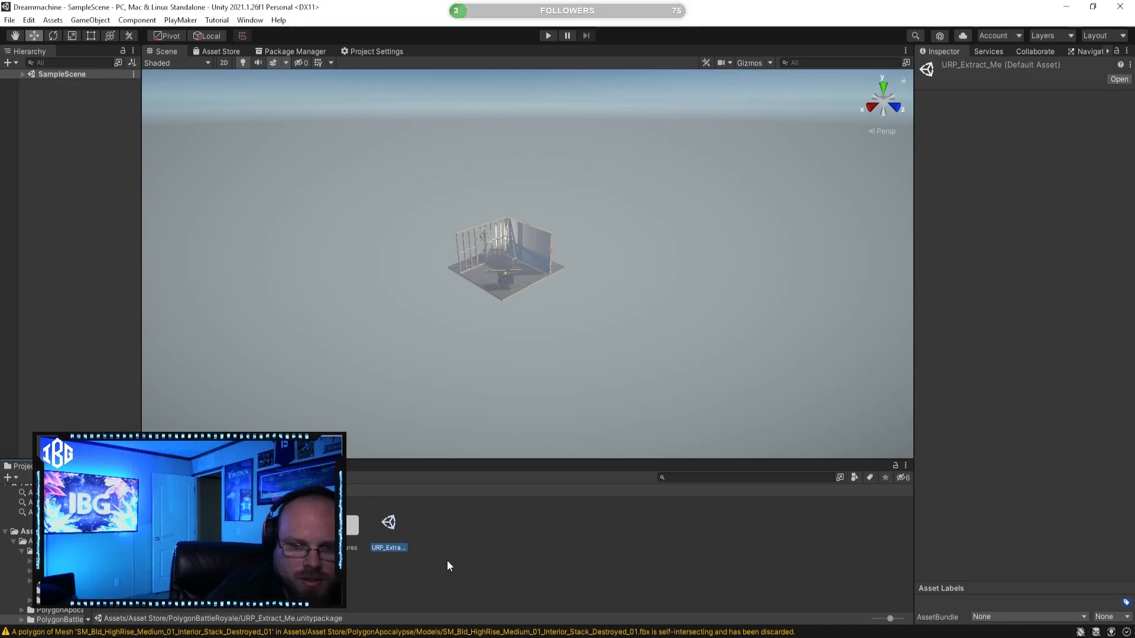
click(143, 491)
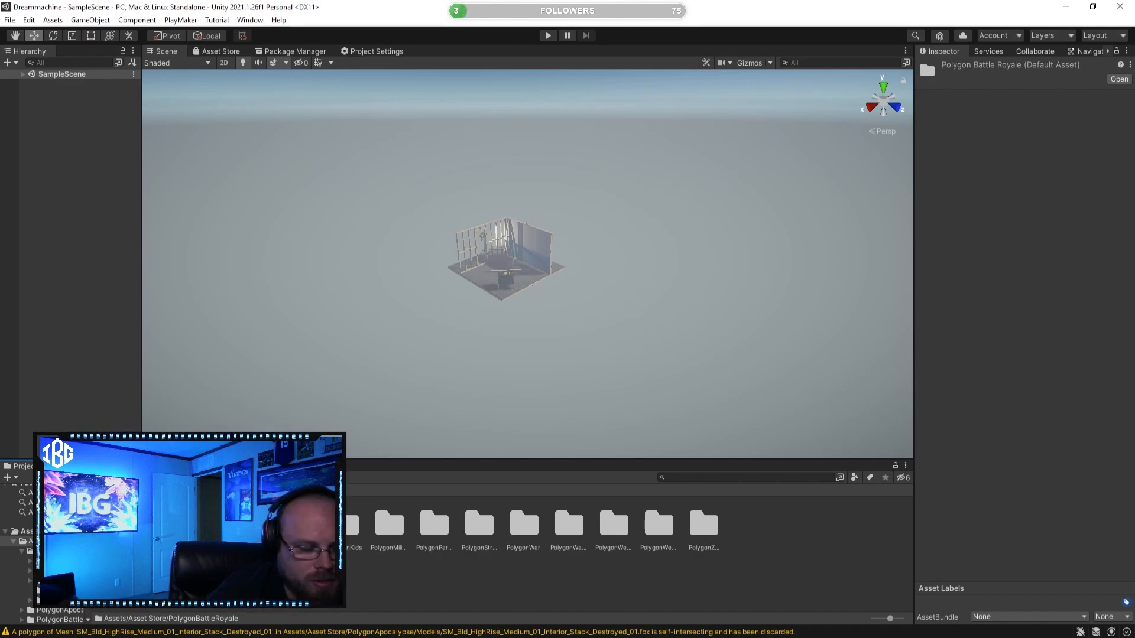
Import all items of the URP_ExtractMe package from the PolygonBossZombies folder
double_click(255, 526)
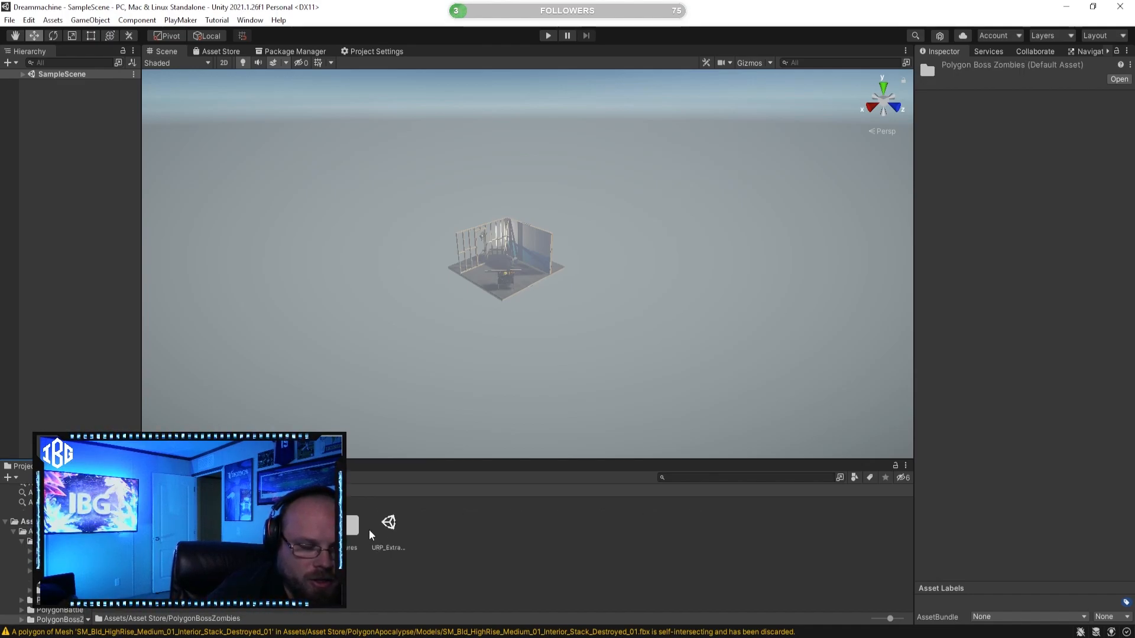
click(389, 526)
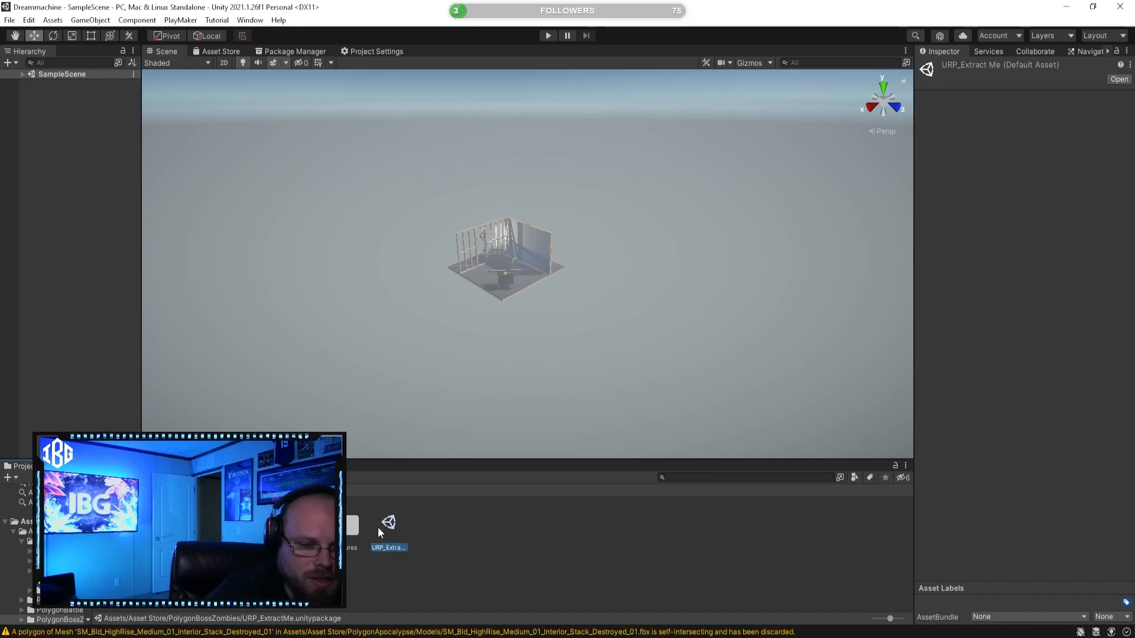
double_click(378, 526)
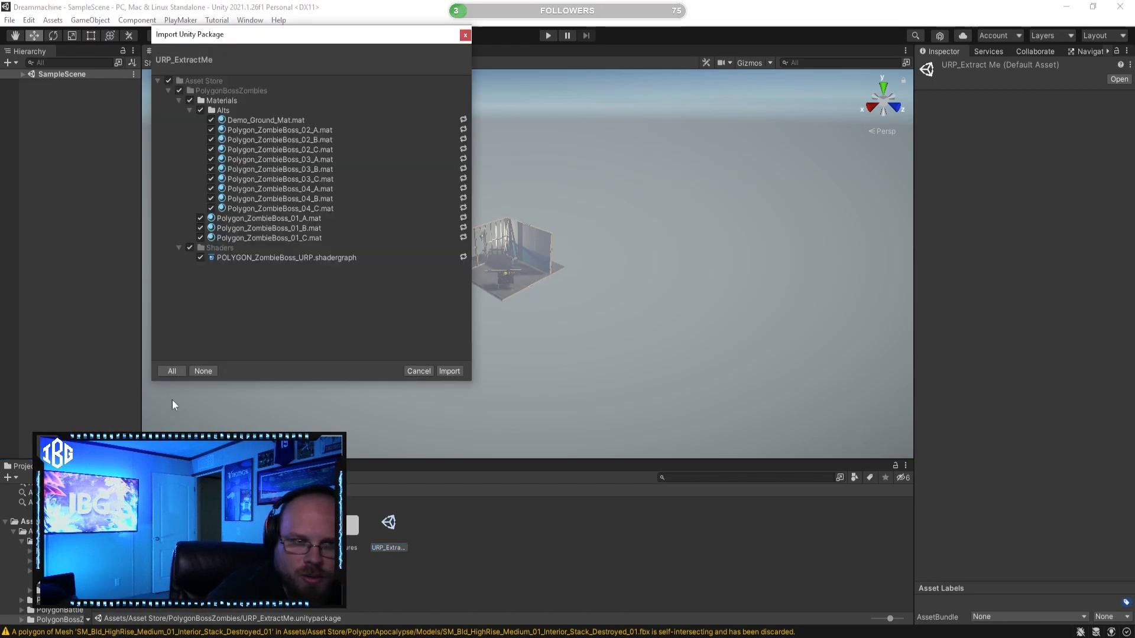
click(450, 371)
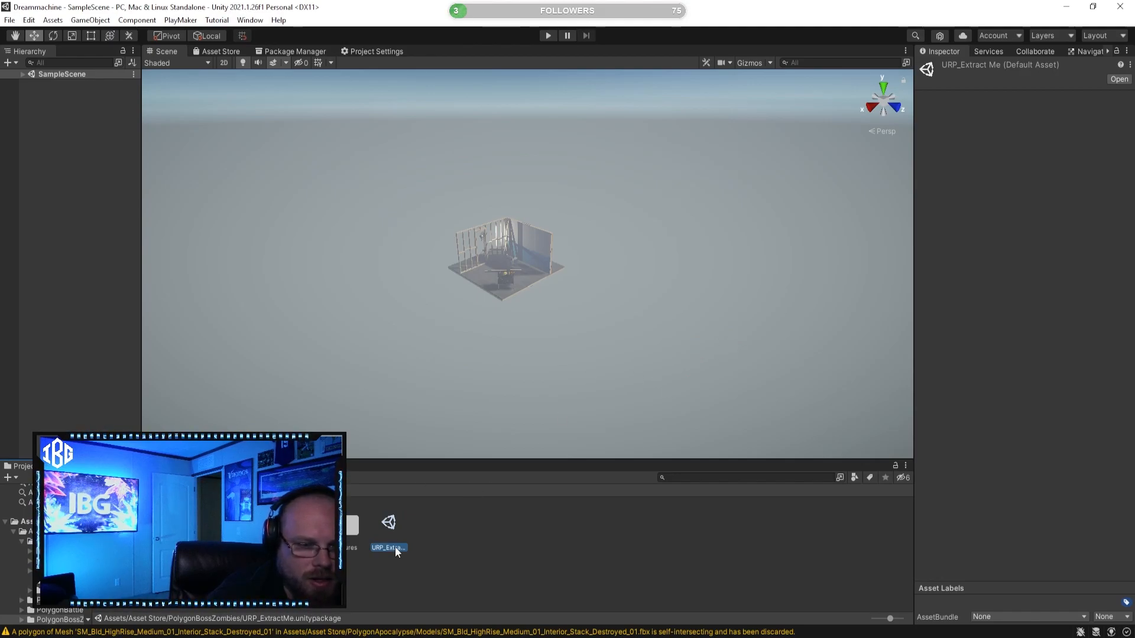
Check the PolygonFarm folder for a URP package and import URP_Extract_Me from the PolygonKids folder
click(147, 490)
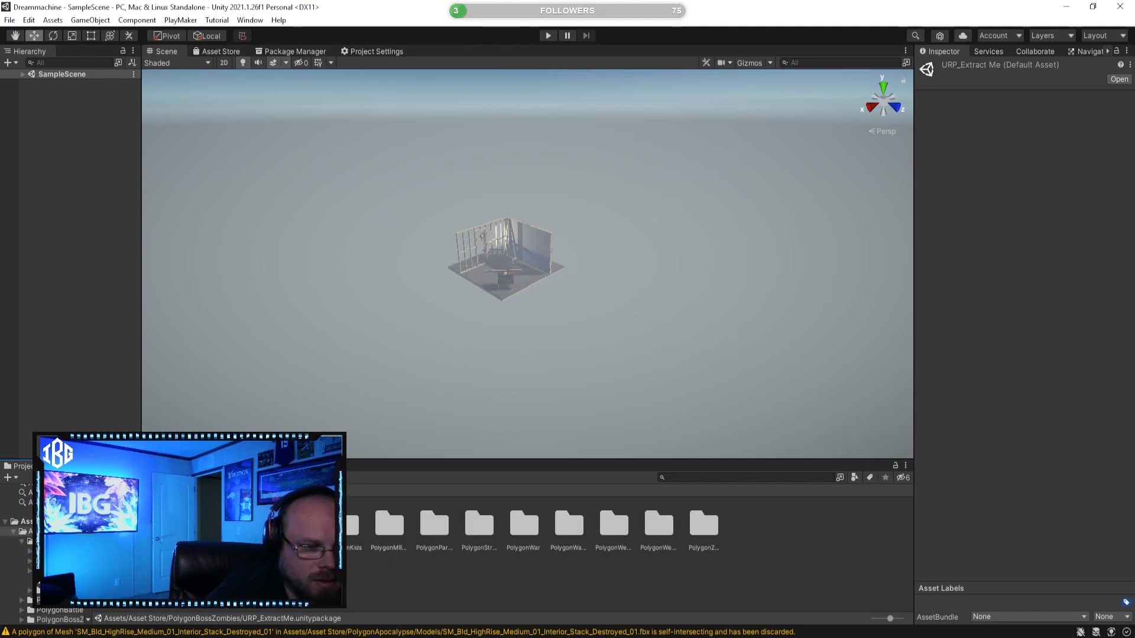
click(209, 525)
click(254, 525)
double_click(300, 525)
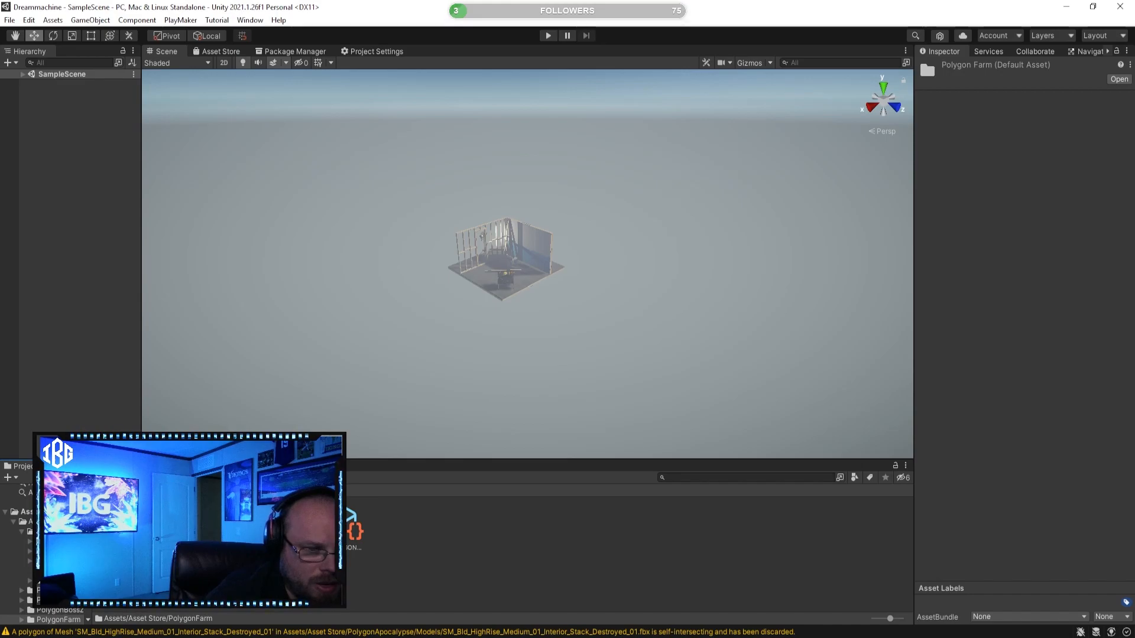
key(Down)
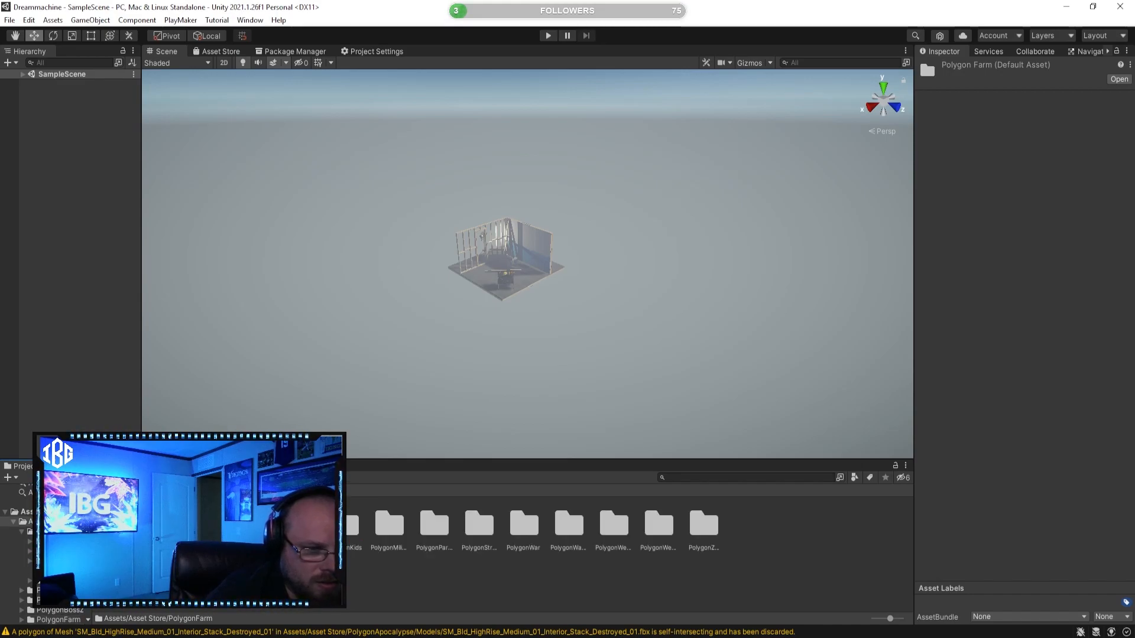
double_click(390, 523)
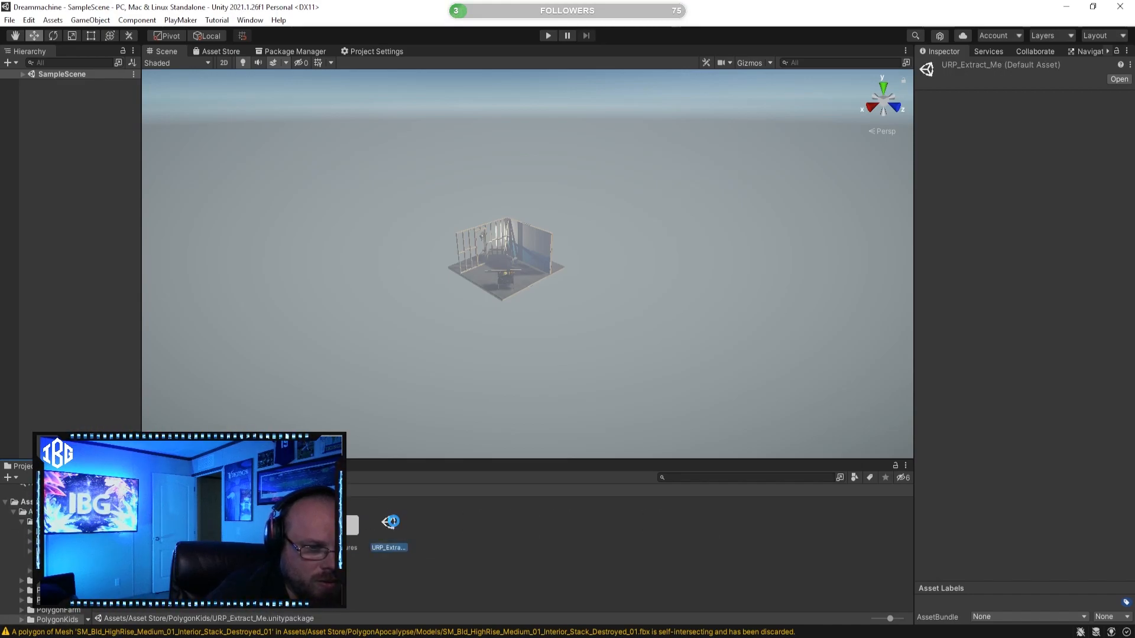
click(449, 371)
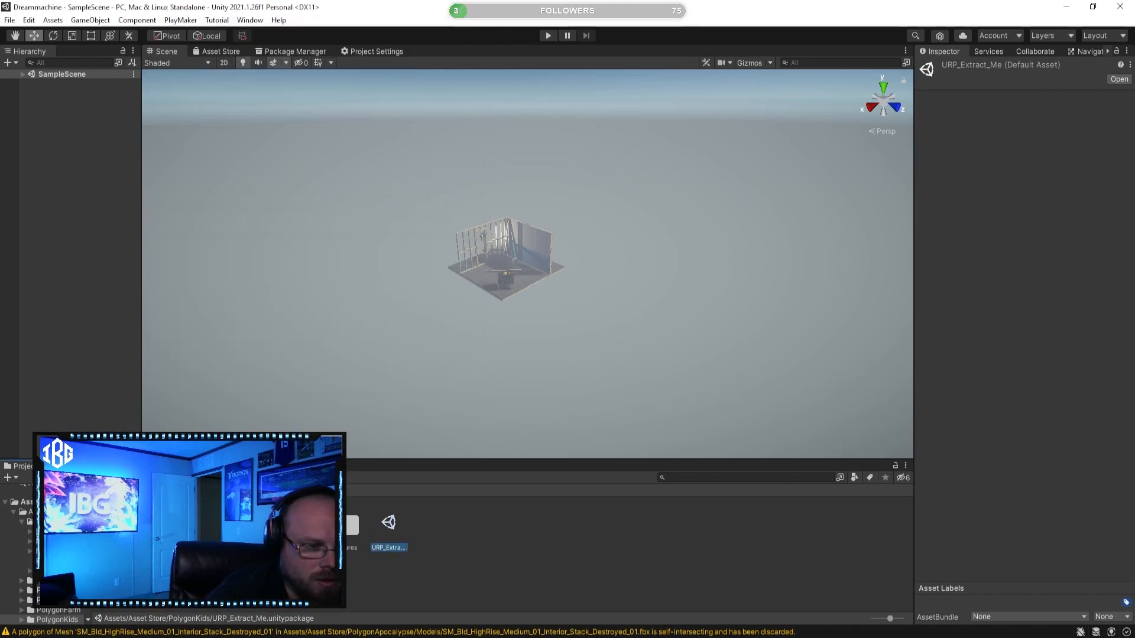
Look in the PolygonMilitary, PolygonParticleFX and PolygonStreetRacer folders for URP packages and return to Asset Store
click(388, 526)
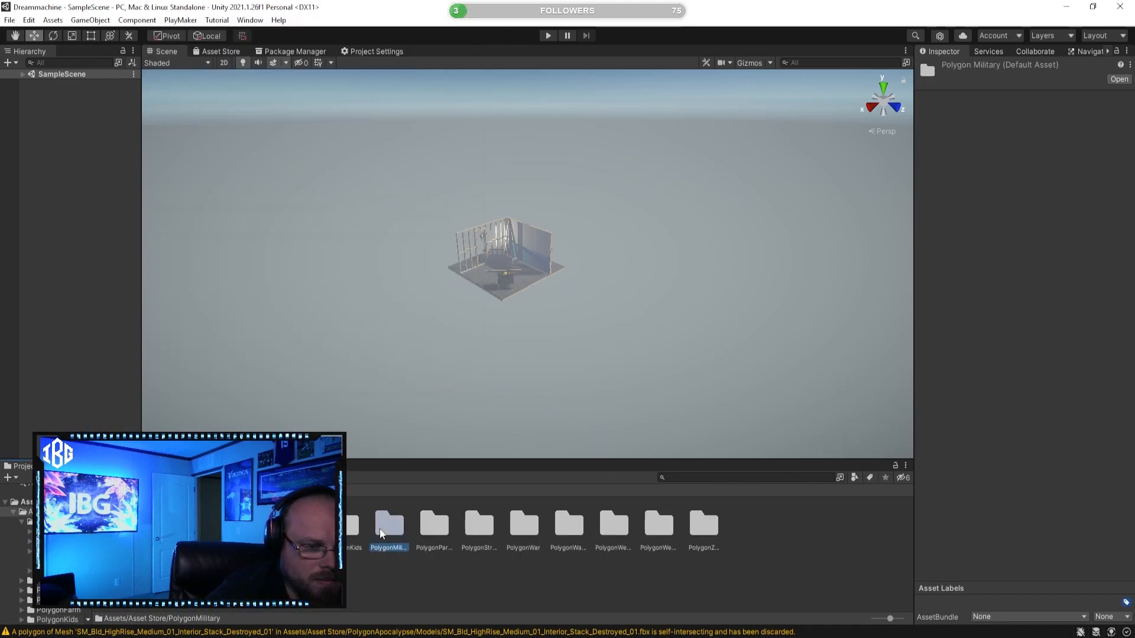
double_click(390, 531)
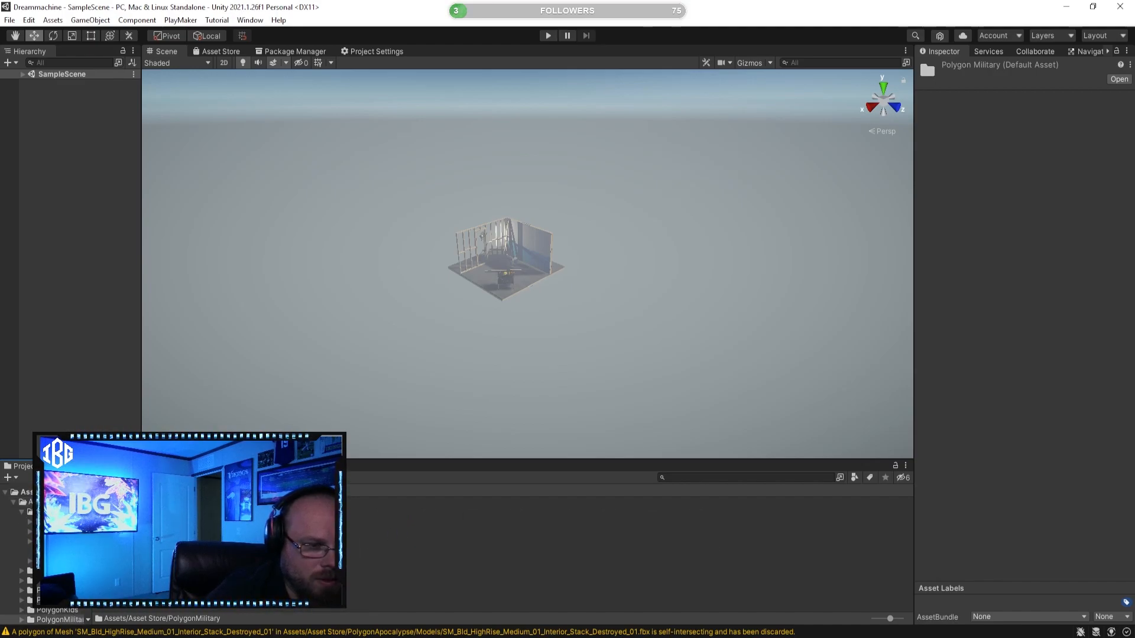
double_click(431, 526)
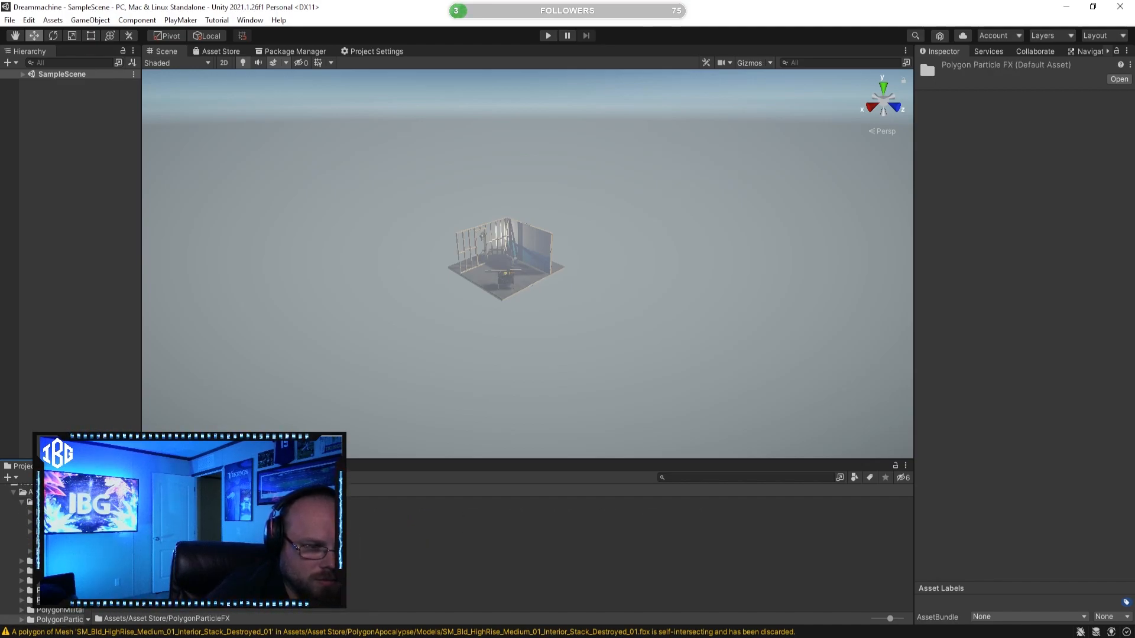
key(BackSpace)
double_click(469, 521)
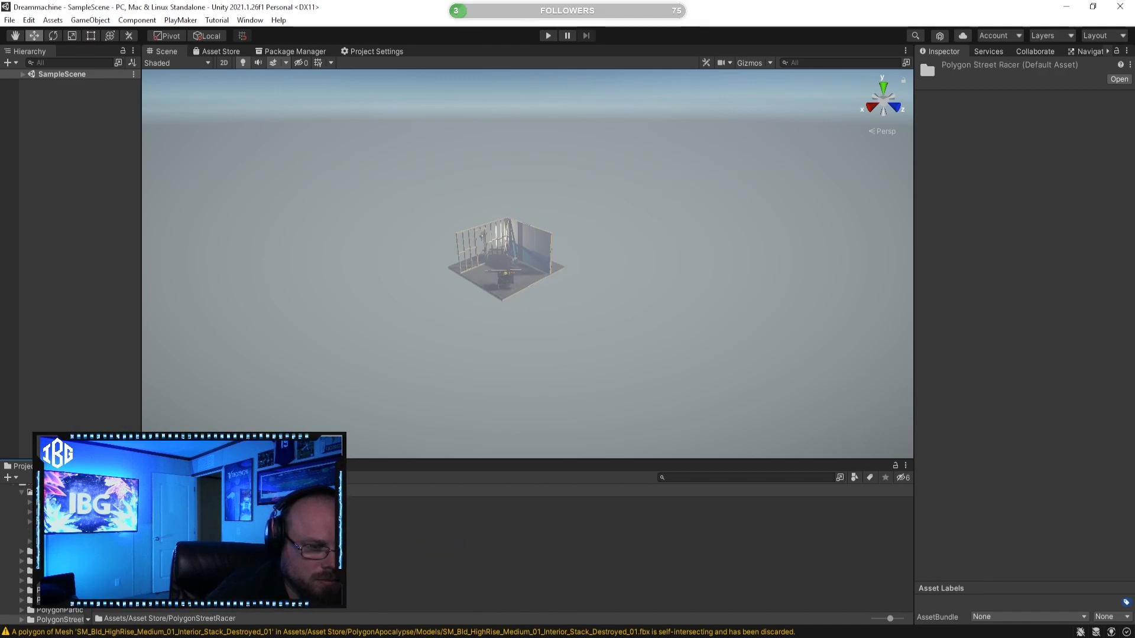
key(BackSpace)
Import the URP_ExtractMe package from the PolygonWar folder
double_click(537, 528)
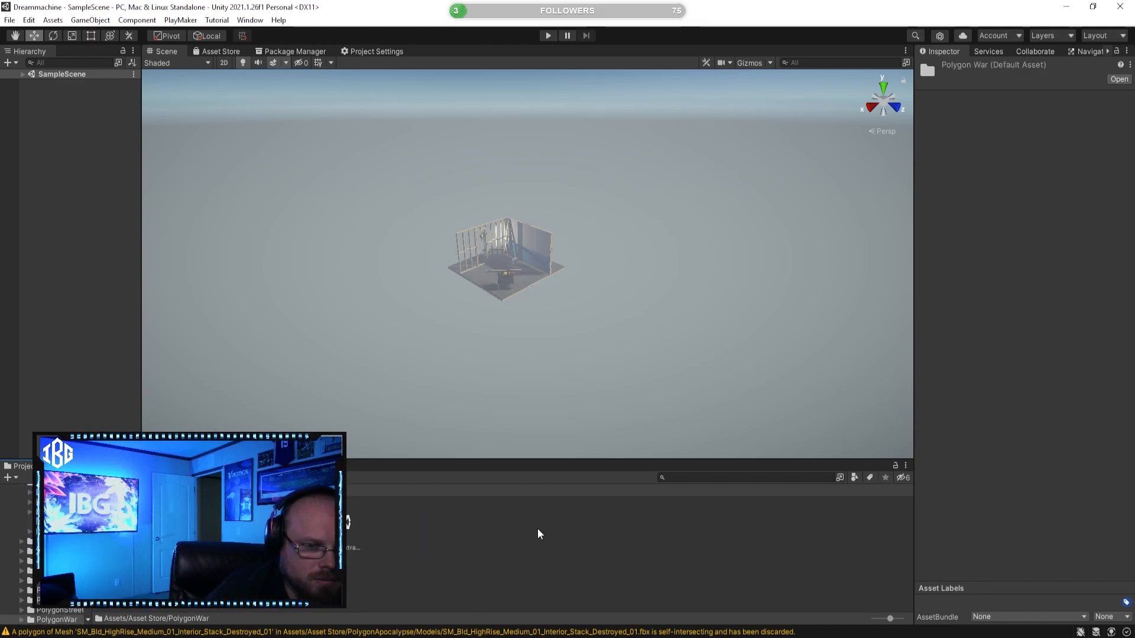
double_click(334, 529)
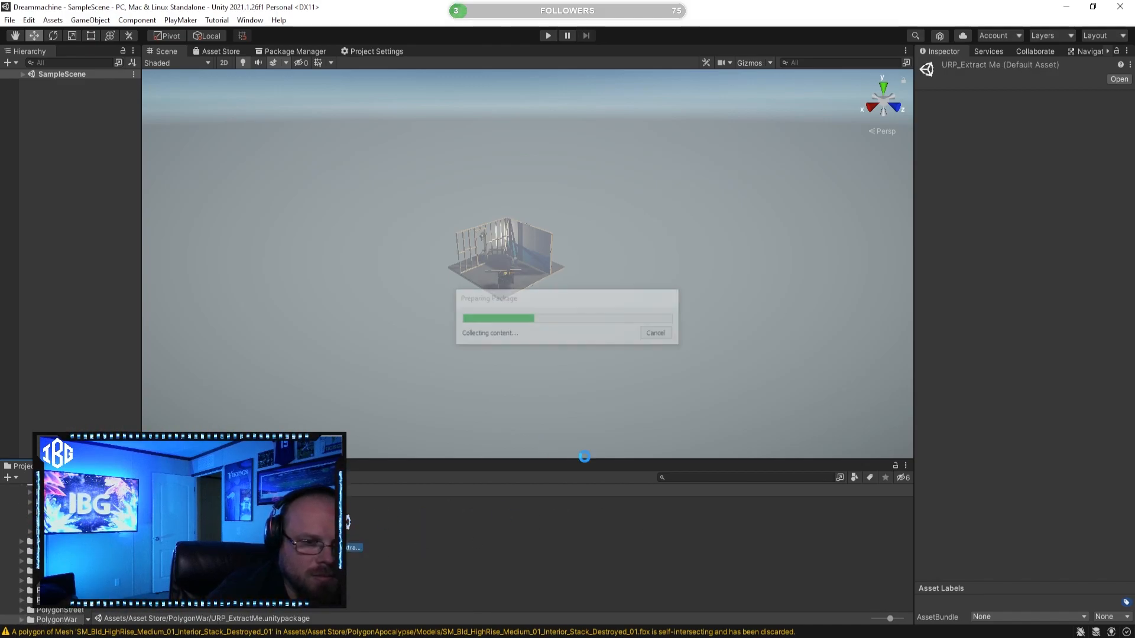
click(448, 371)
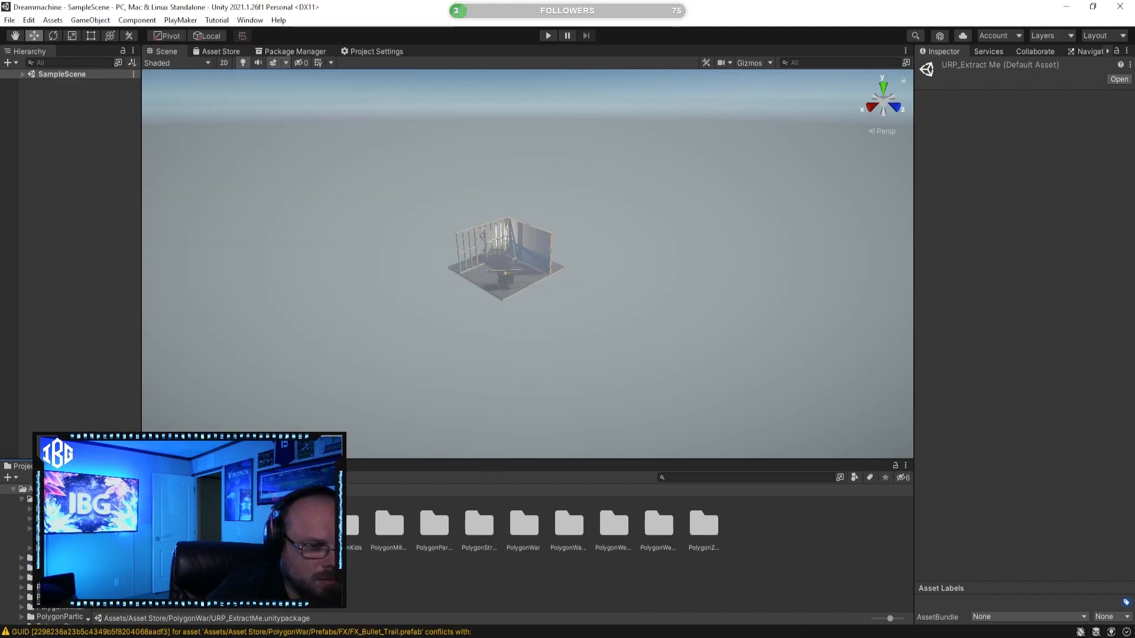
Recheck the contents of the PolygonWar, PolygonStreetRacer and PolygonParticleFX folders and return to Asset Store
click(486, 530)
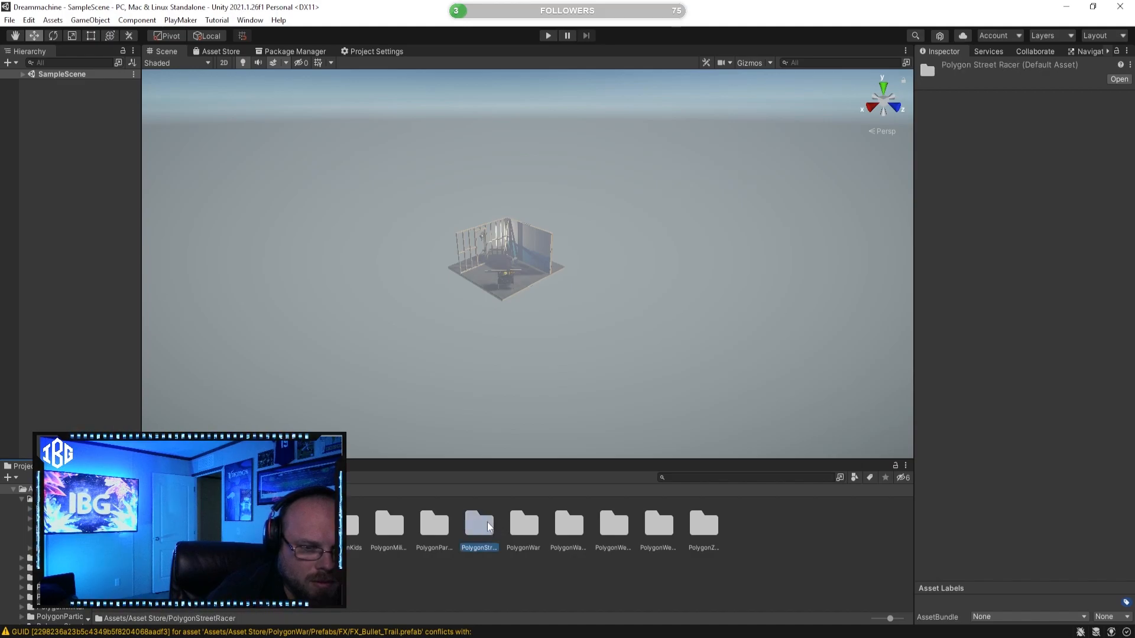
double_click(523, 524)
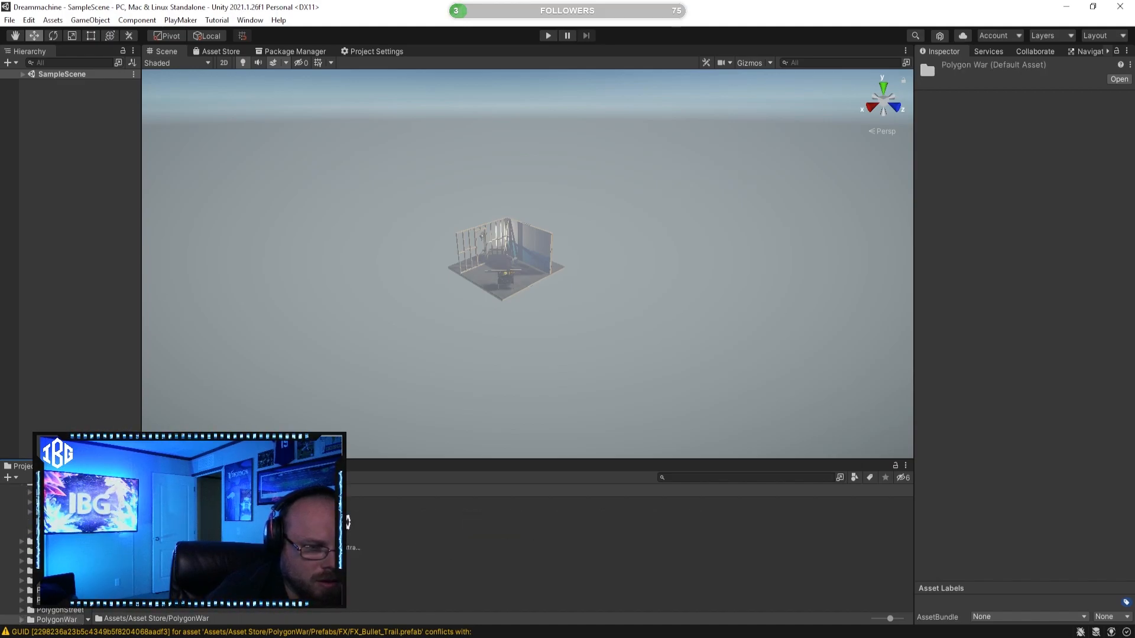
click(145, 490)
double_click(473, 521)
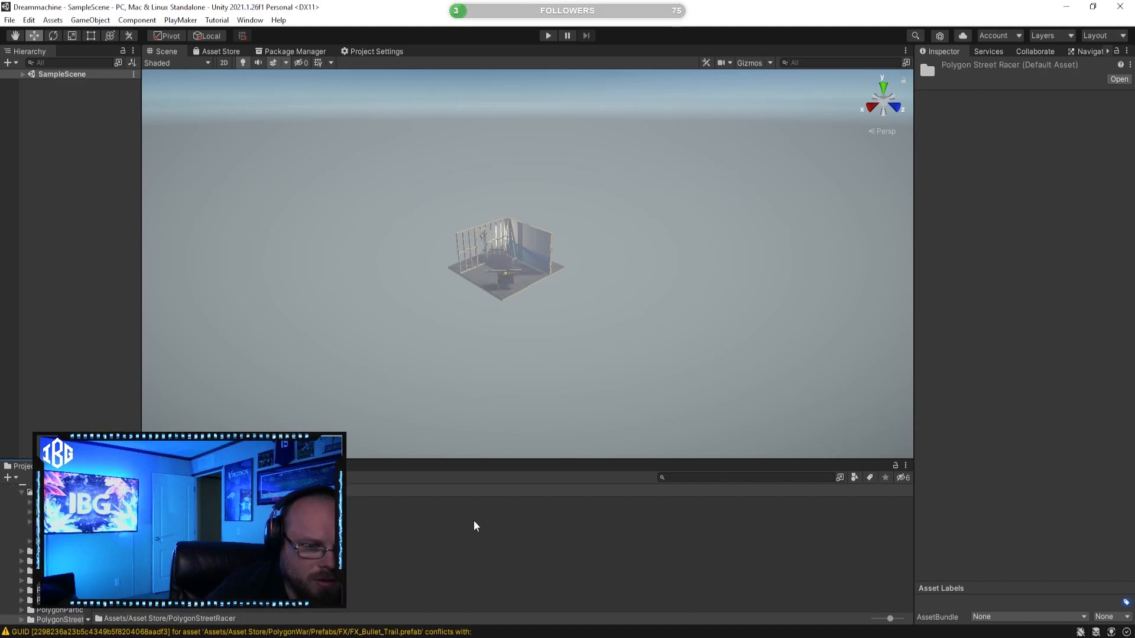
click(145, 491)
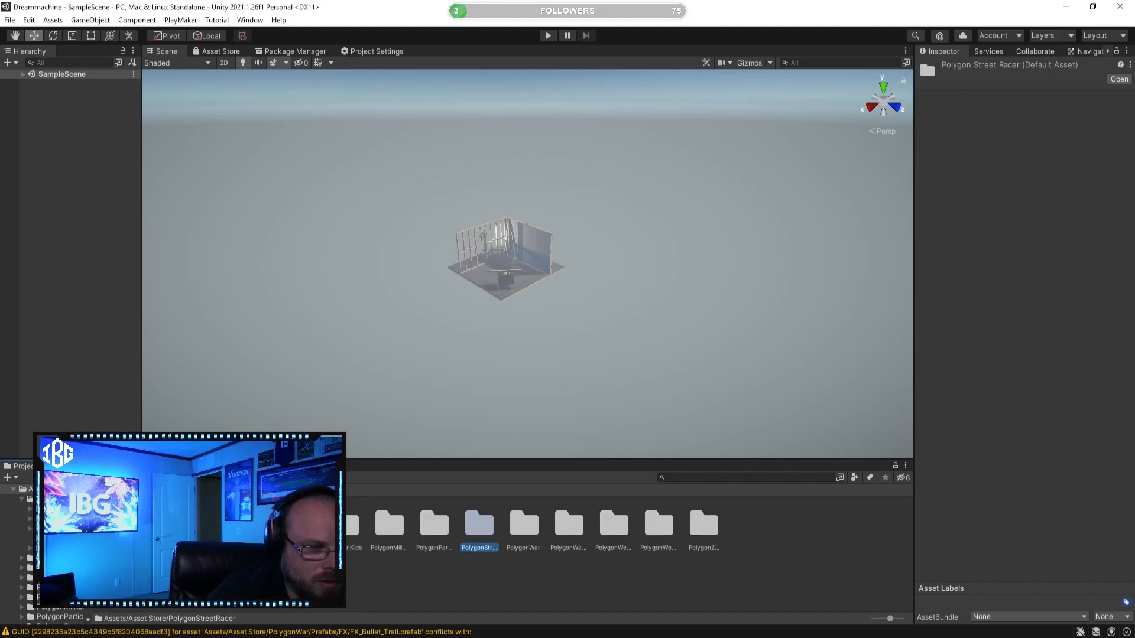
double_click(426, 519)
click(145, 491)
Reopen PolygonWar's URP_ExtractMe package and import it again
double_click(526, 521)
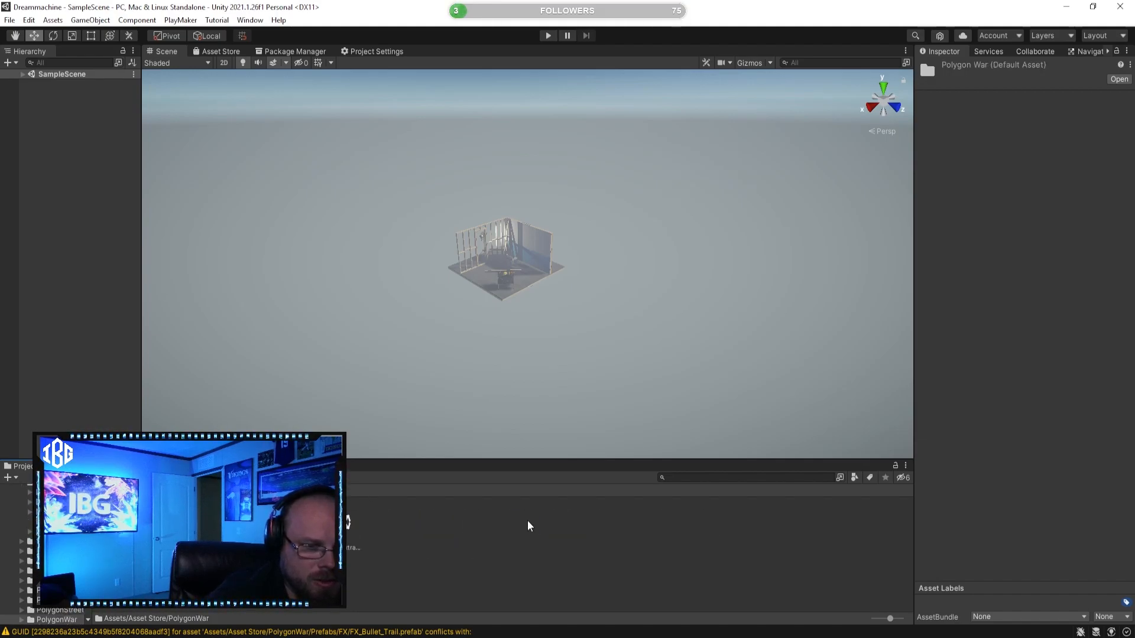
double_click(348, 526)
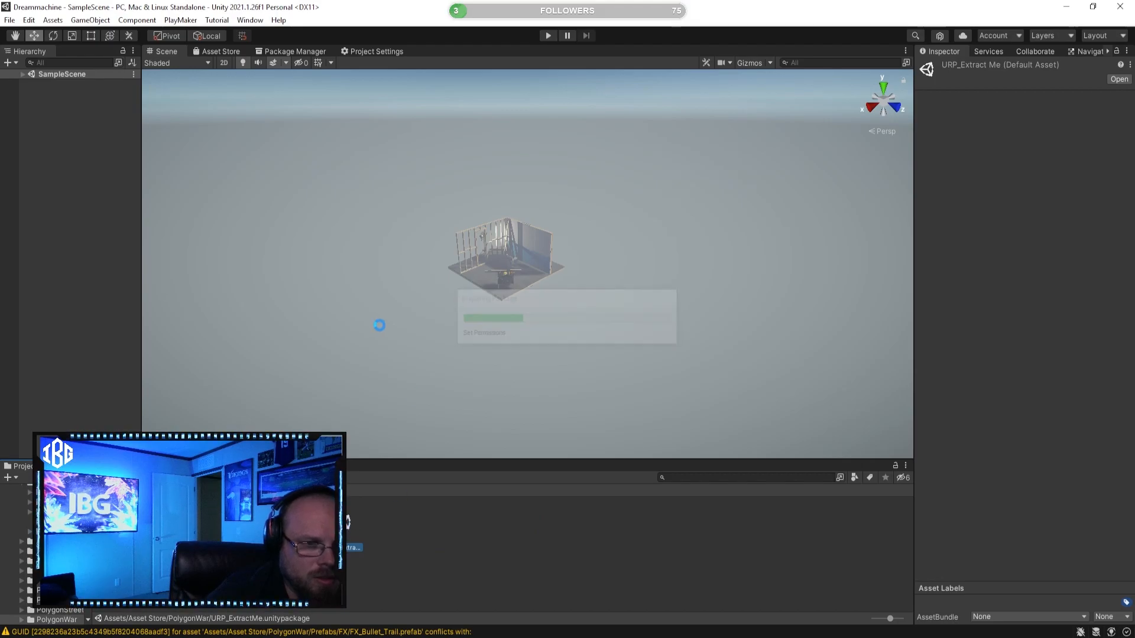
click(449, 370)
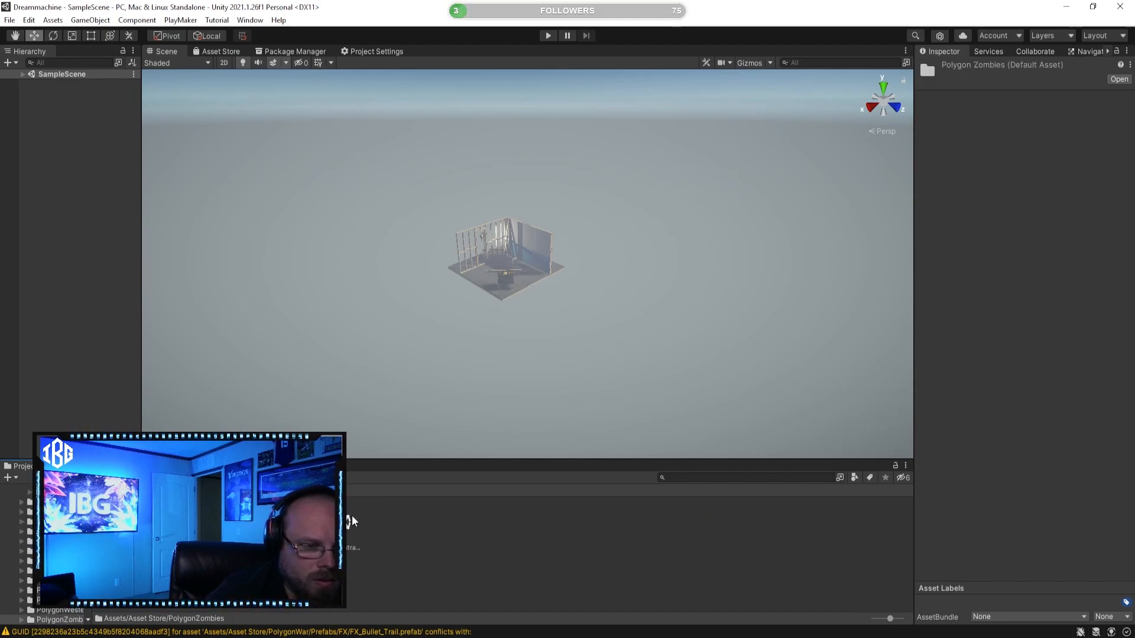
Import the URP_ExtractMe package from the PolygonZombies folder
click(352, 520)
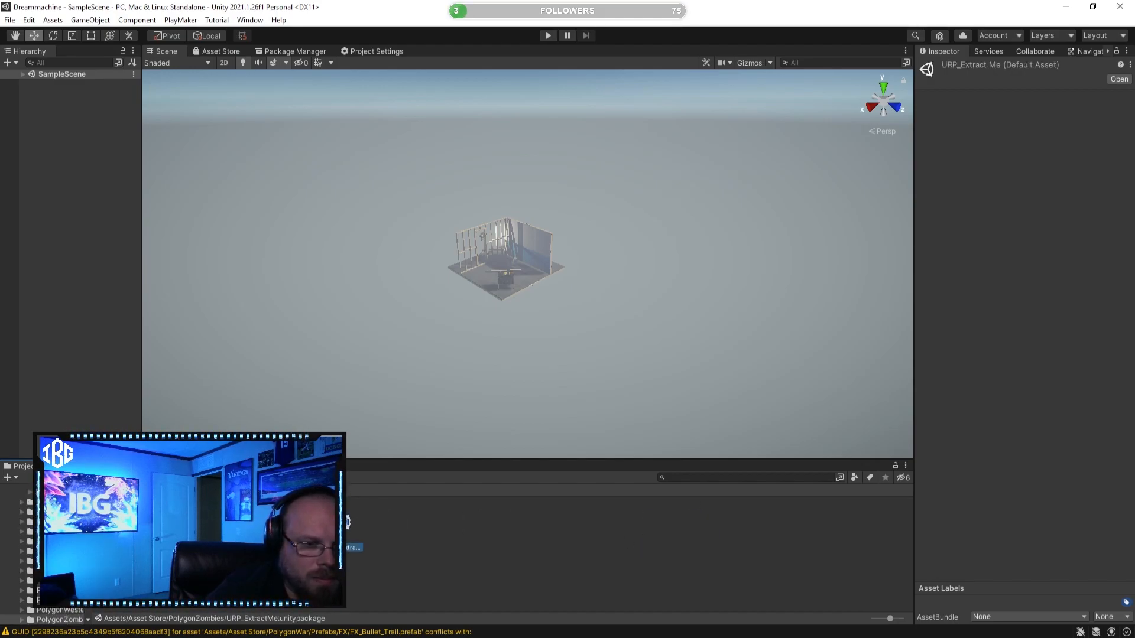
double_click(350, 520)
click(449, 369)
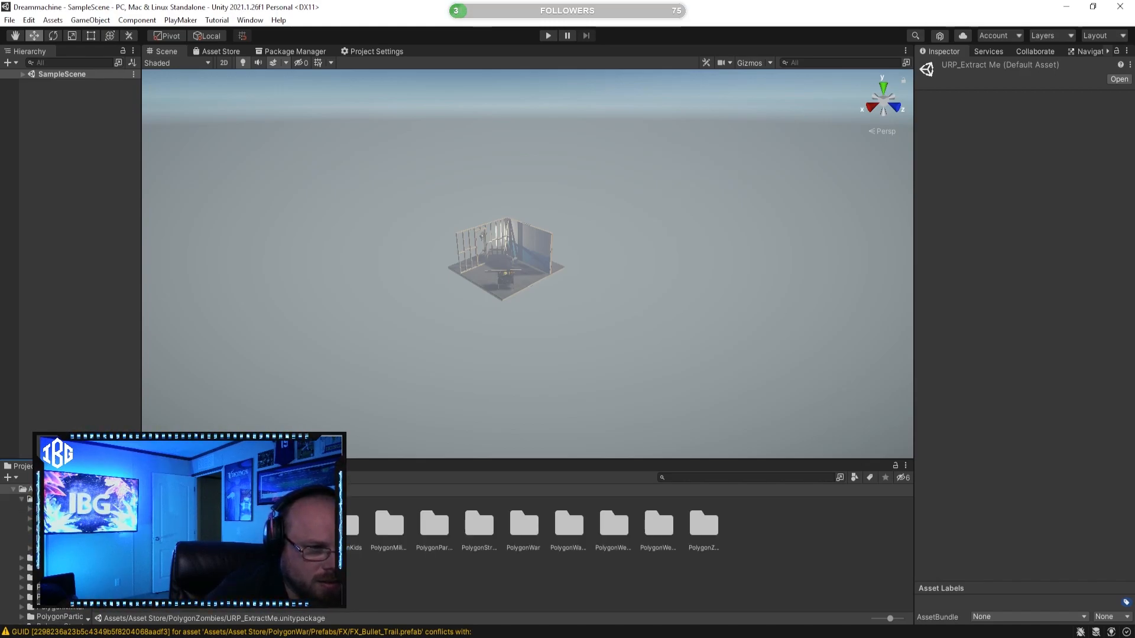
Upgrade all project materials to UniversalRP materials and confirm the upgrade
click(28, 20)
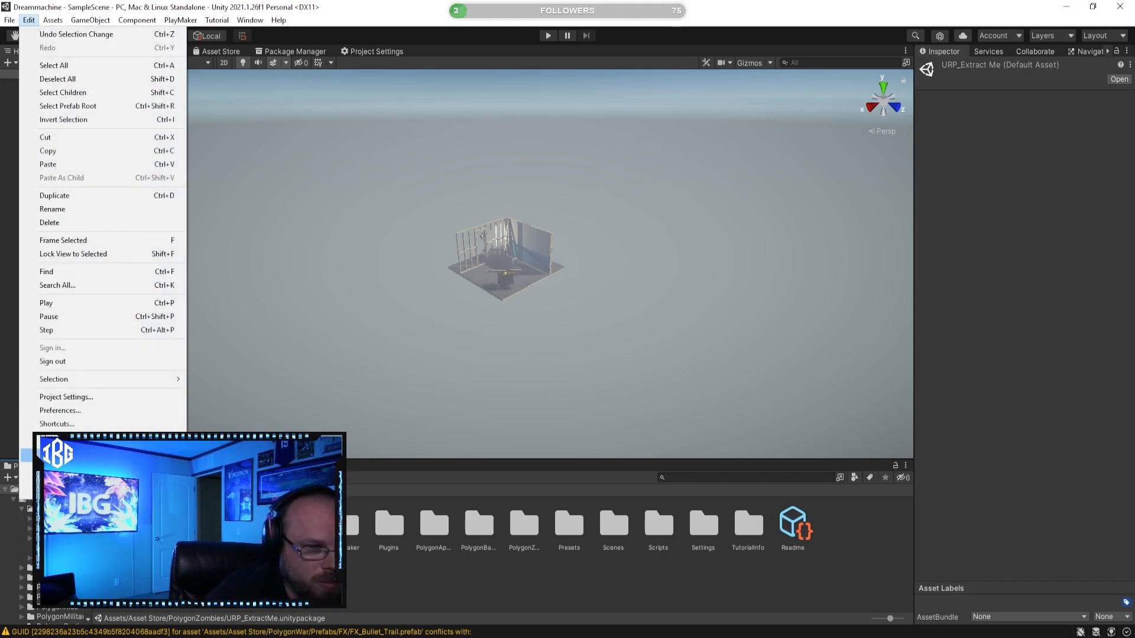
mouse_move(89, 455)
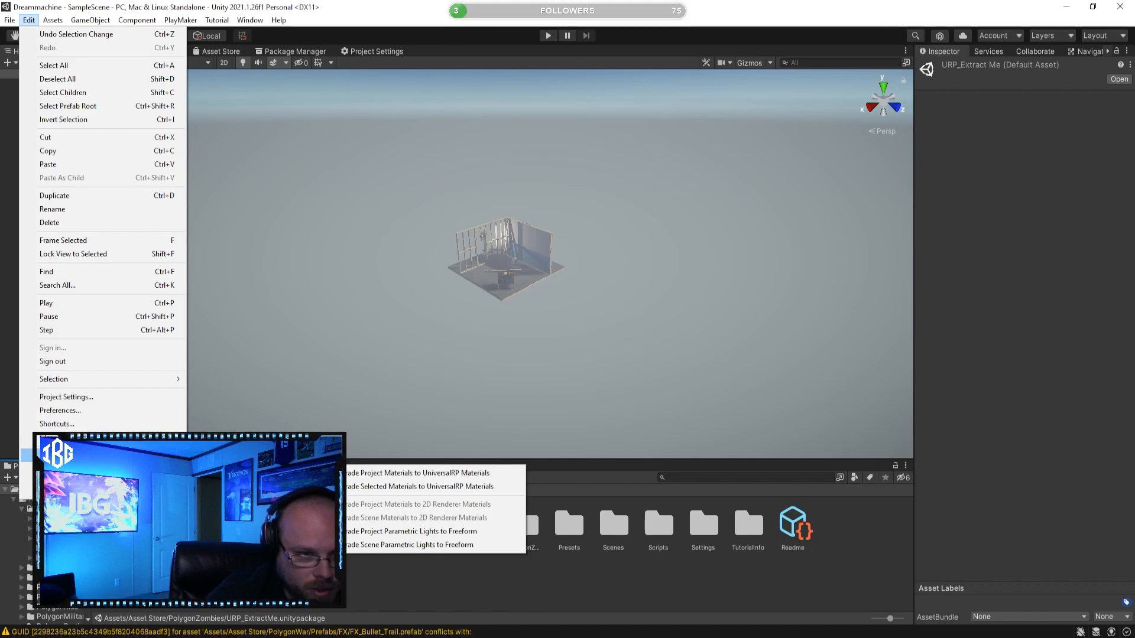
click(391, 473)
click(618, 347)
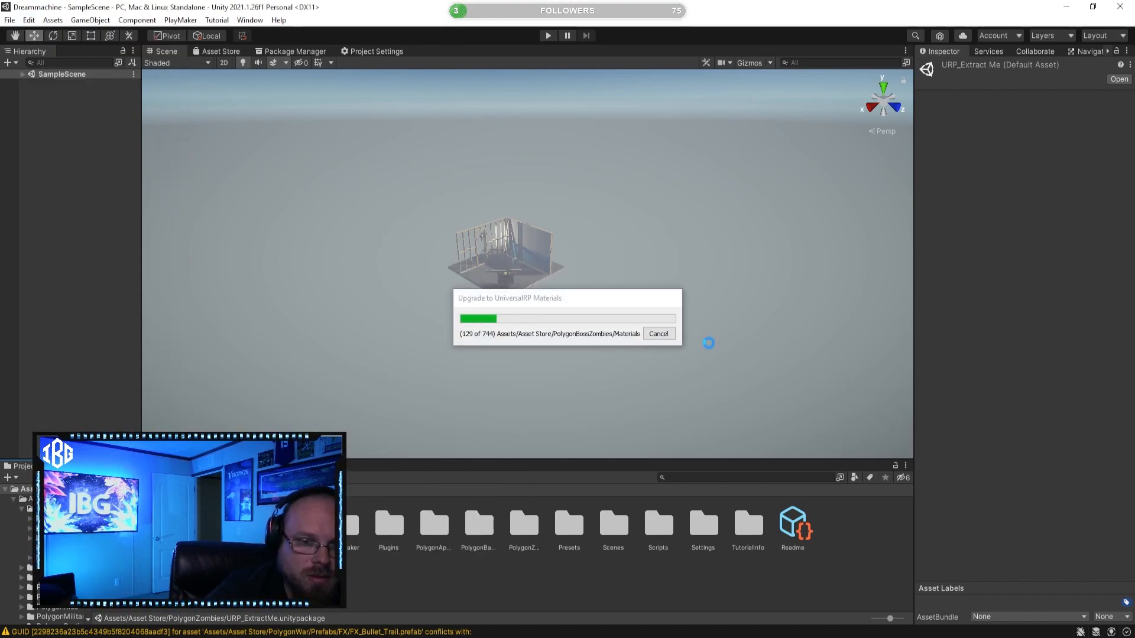
click(532, 576)
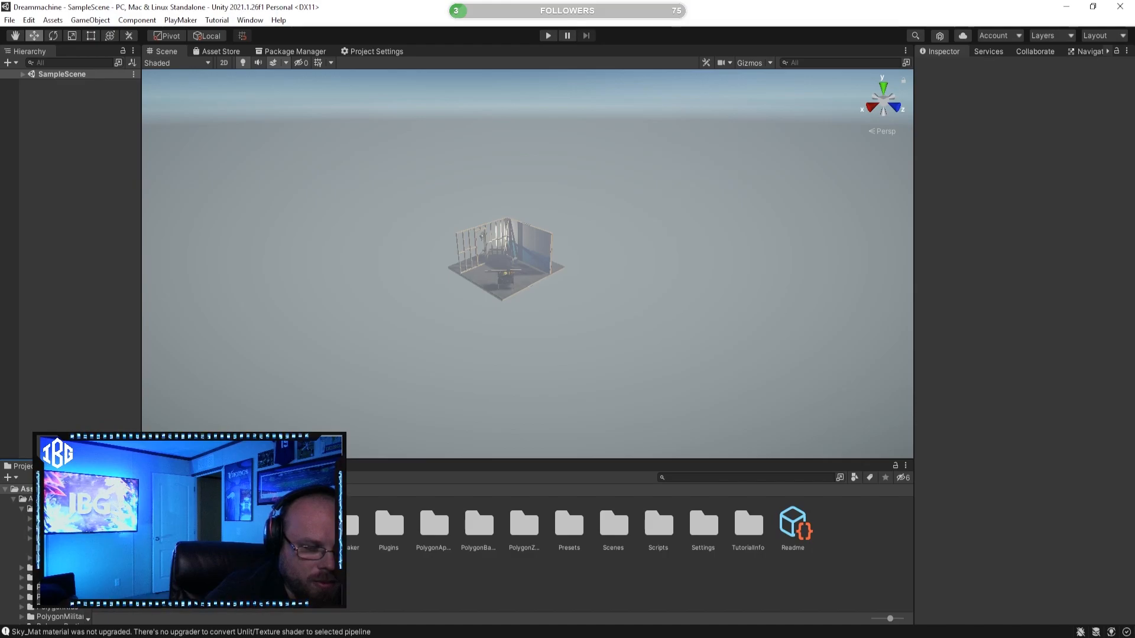
Check how the decal mesh and several building prefabs of PolygonAncientEmpire render in the preview
double_click(120, 524)
double_click(120, 524)
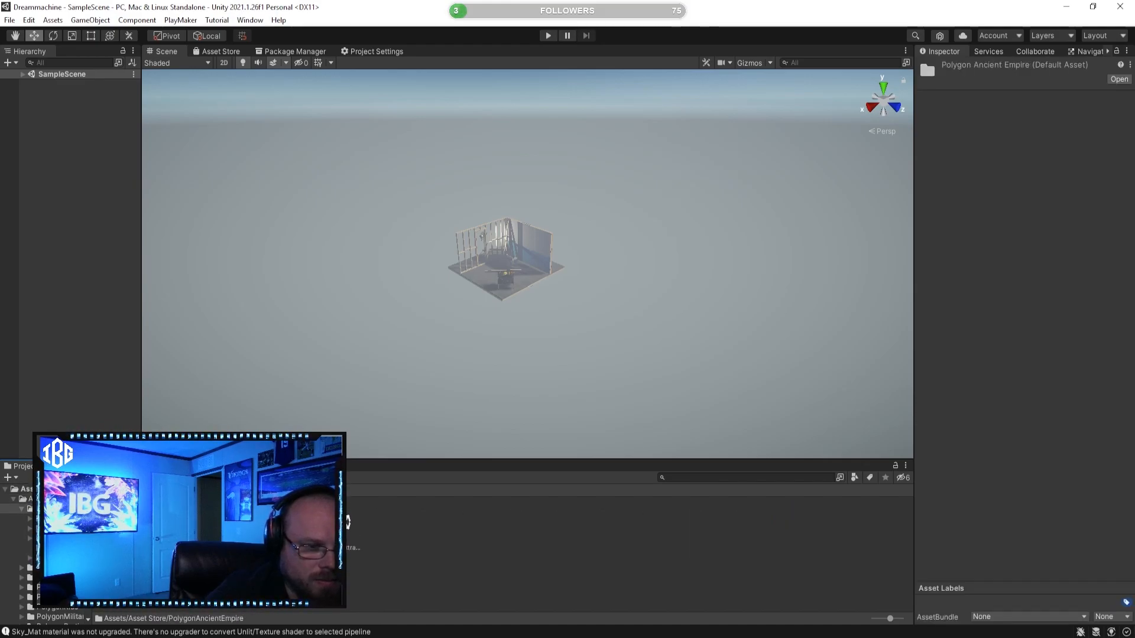
click(388, 523)
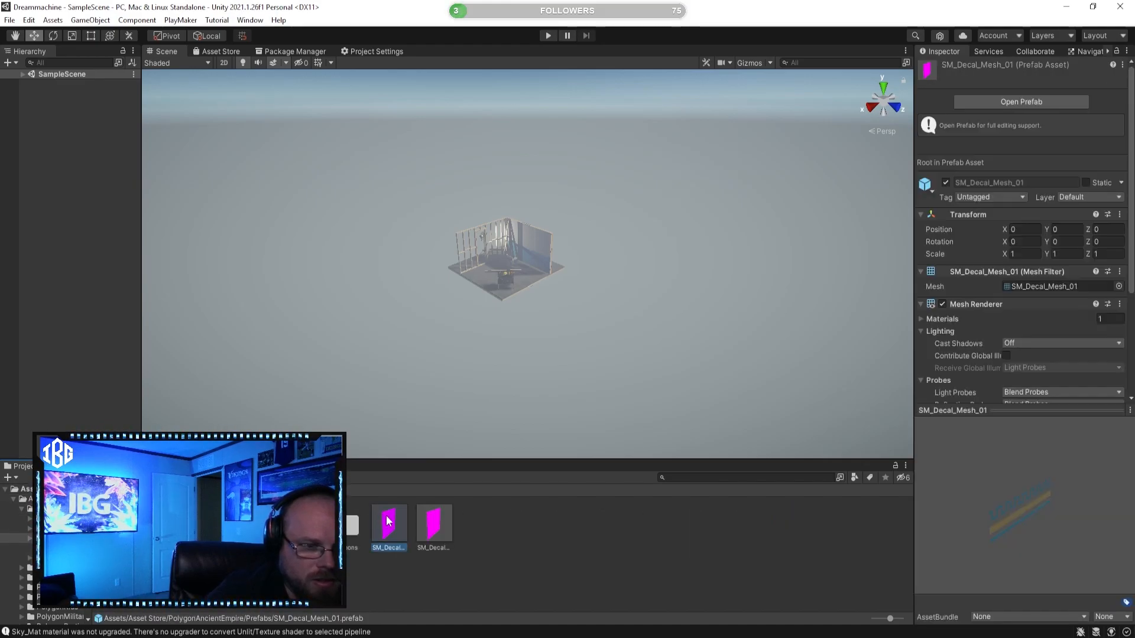
drag(1007, 485, 1016, 496)
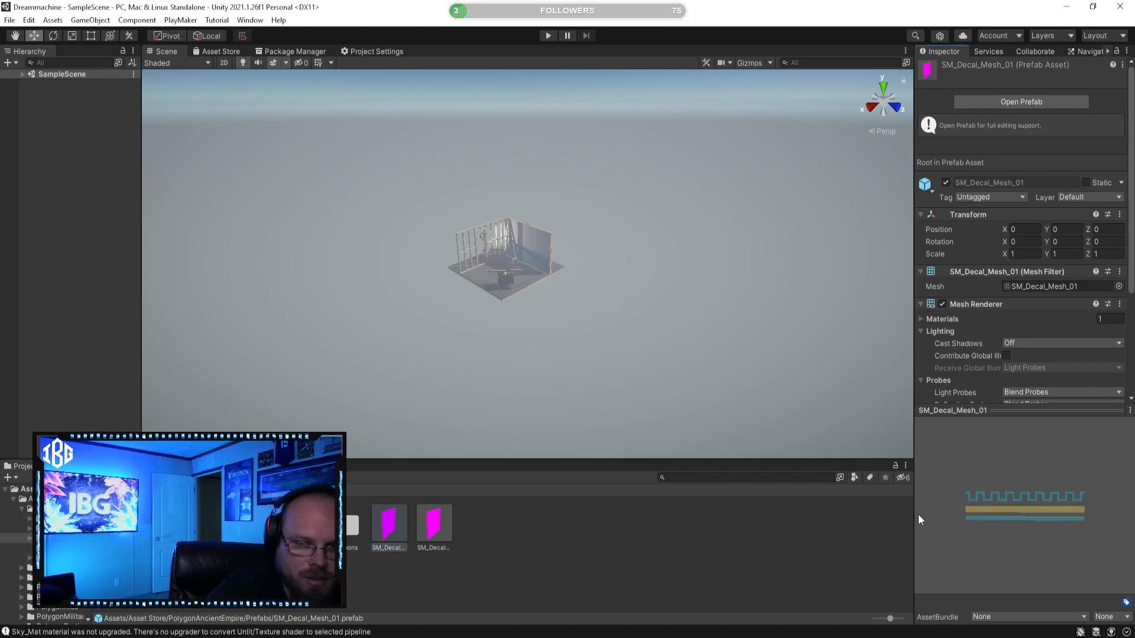
double_click(120, 525)
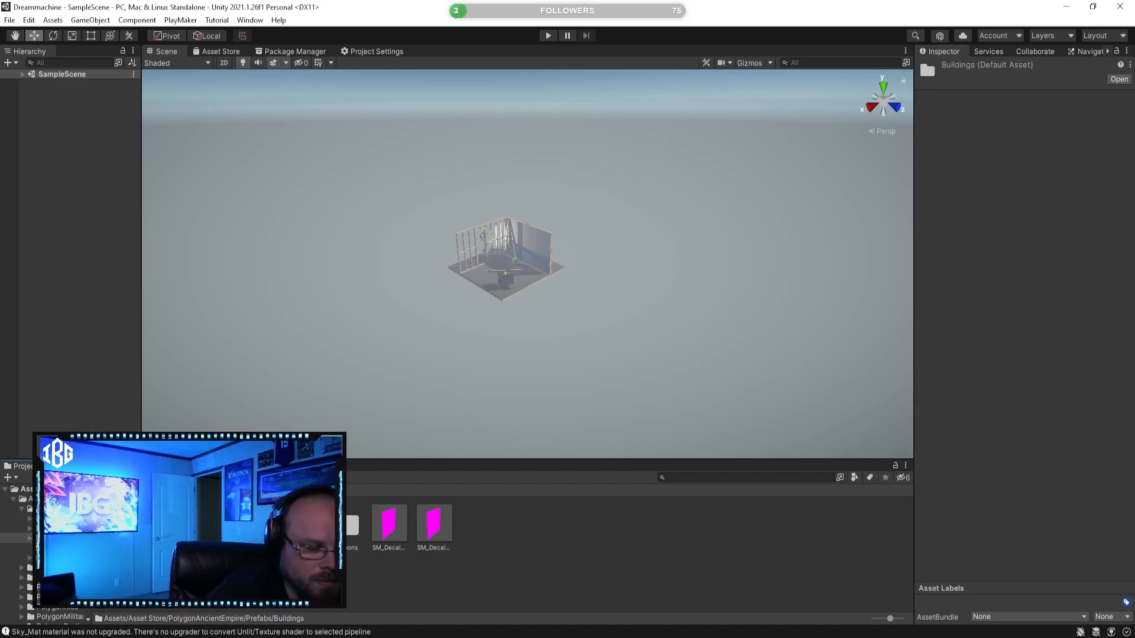
click(119, 525)
click(591, 524)
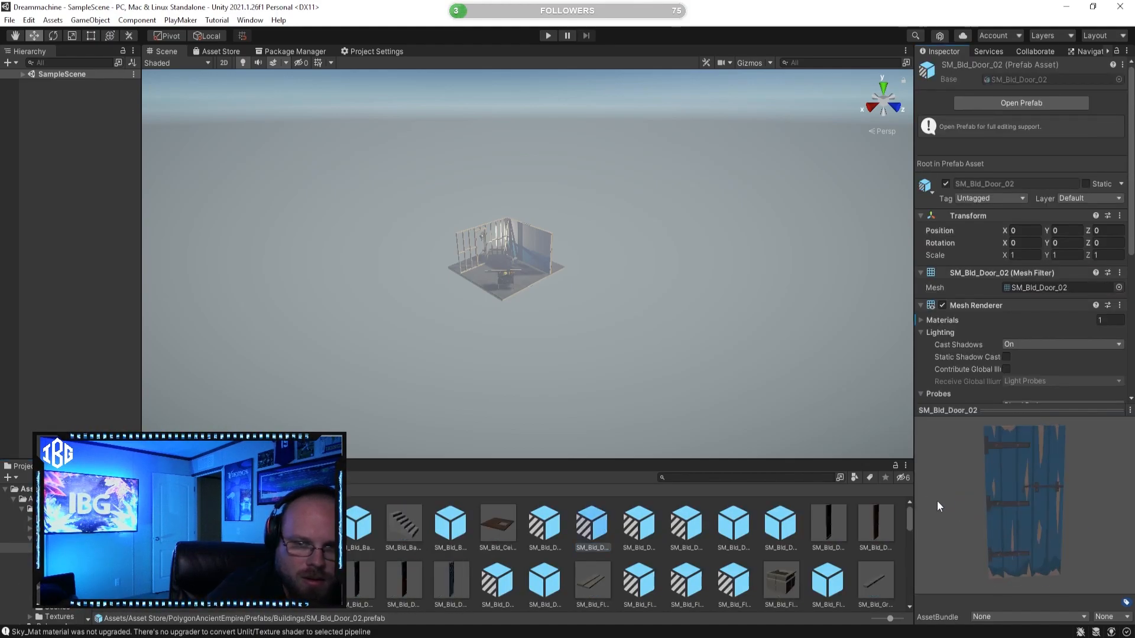
click(833, 572)
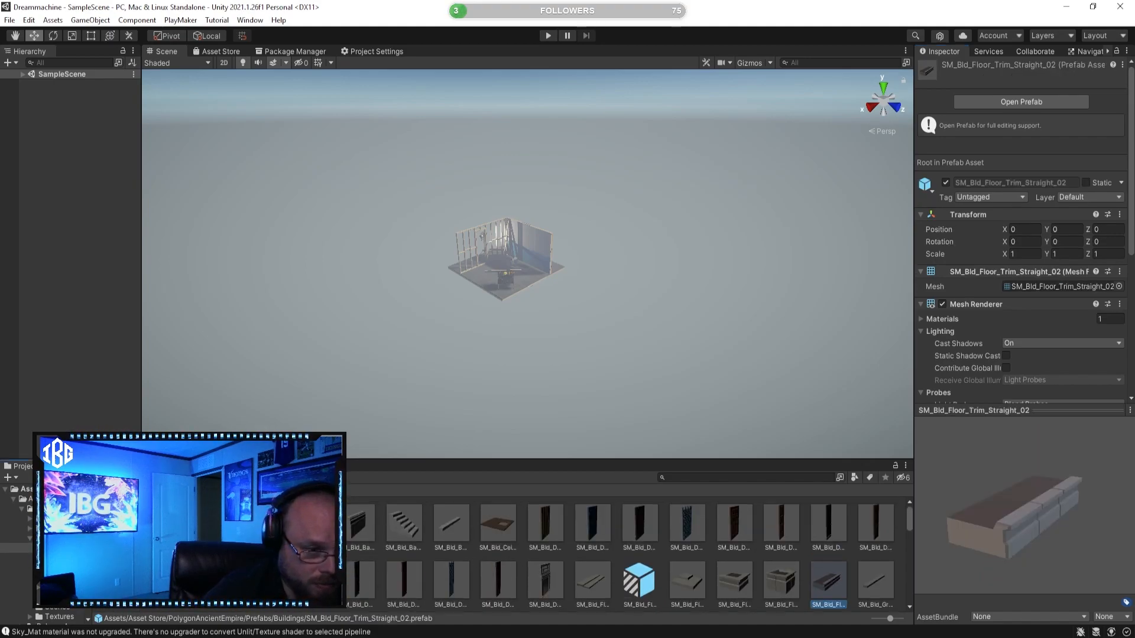
Recheck the previews of SM_Decal_Mesh_01 and SM_Decal_Wall_01 in the PolygonAncientEmpire Prefabs folder
click(52, 539)
click(390, 514)
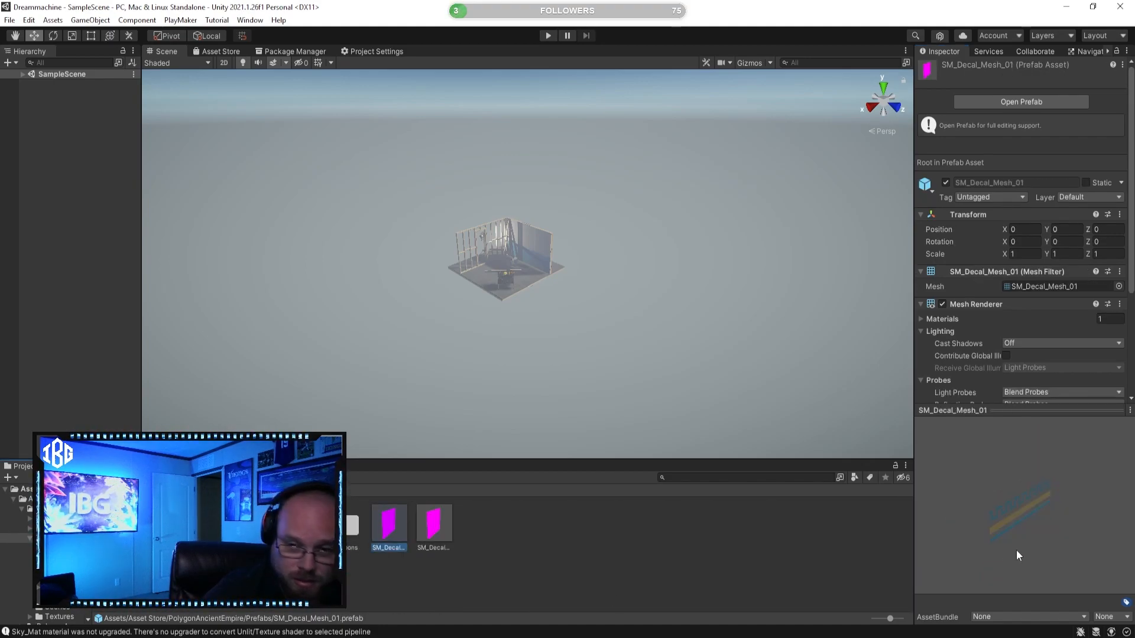
drag(1015, 551, 906, 520)
click(421, 528)
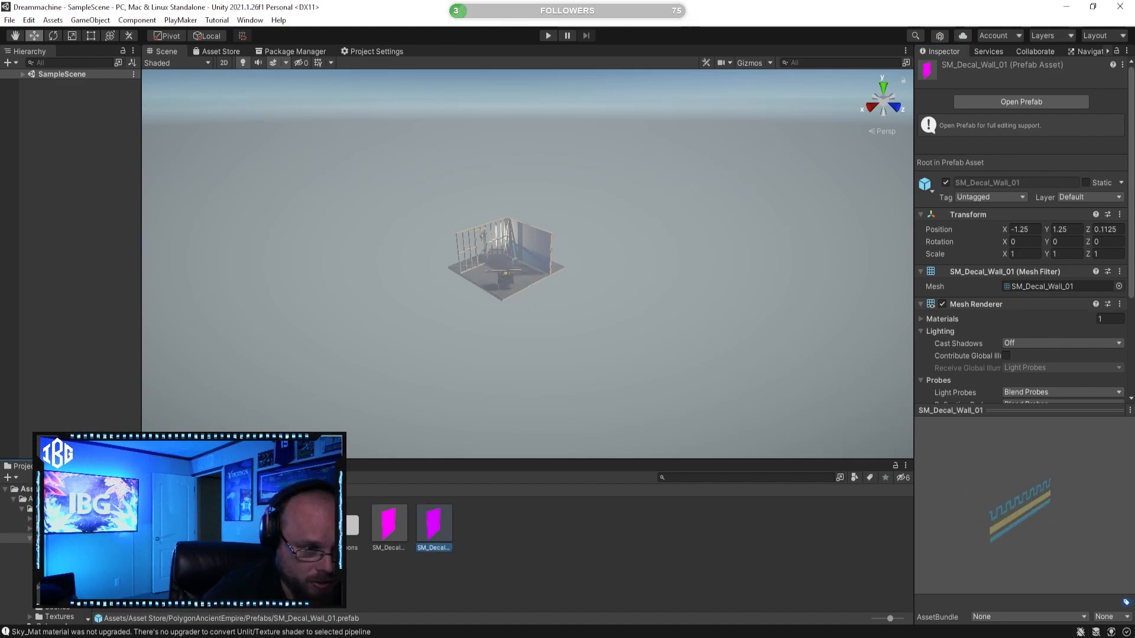
click(448, 588)
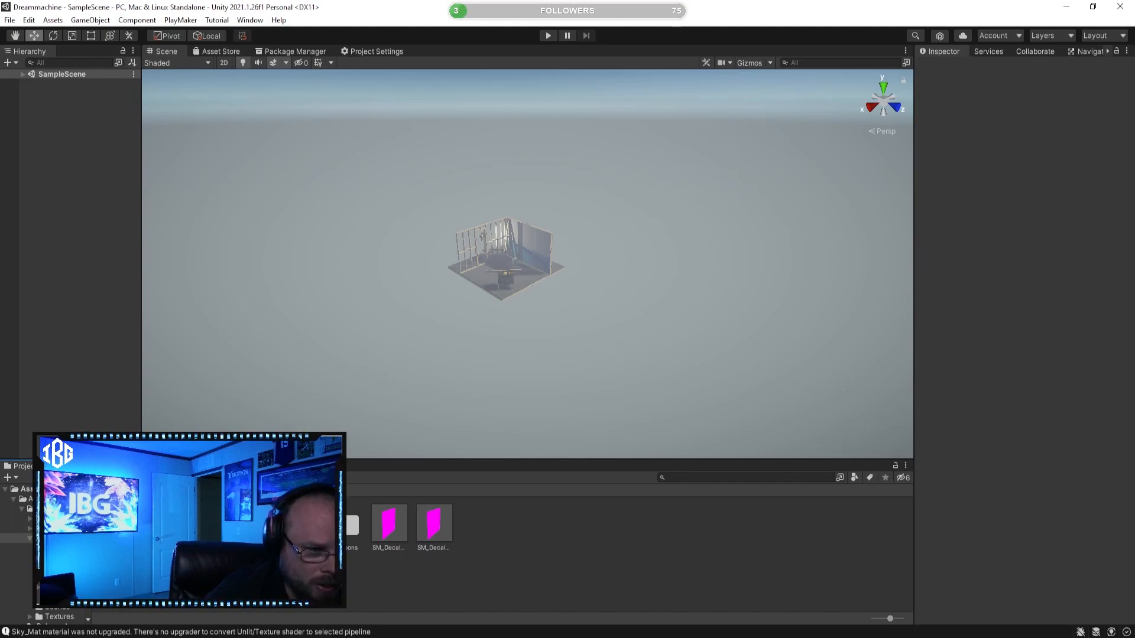
Inspect the farmer and upper-class female character prefabs in PolygonAncientEmpire's Characters folder
double_click(164, 524)
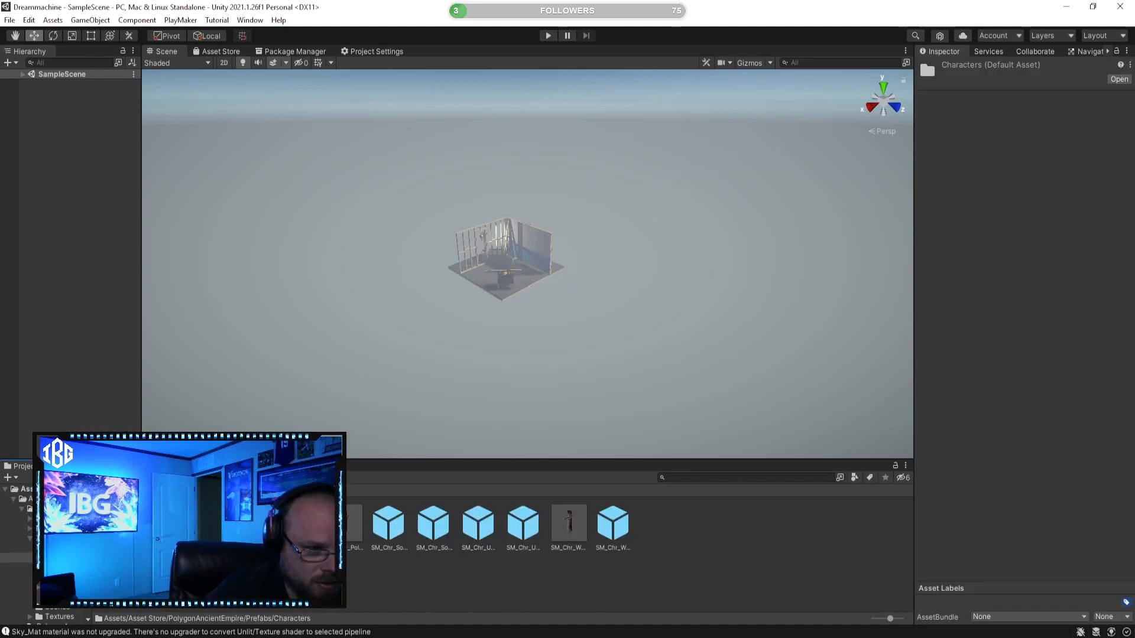
click(163, 525)
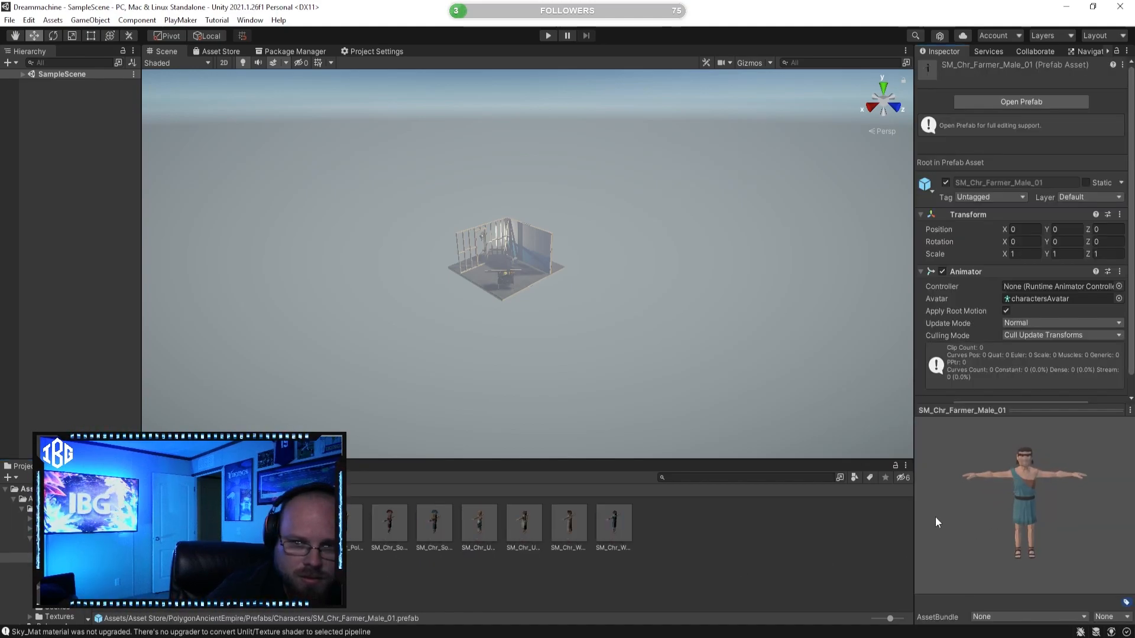
click(478, 523)
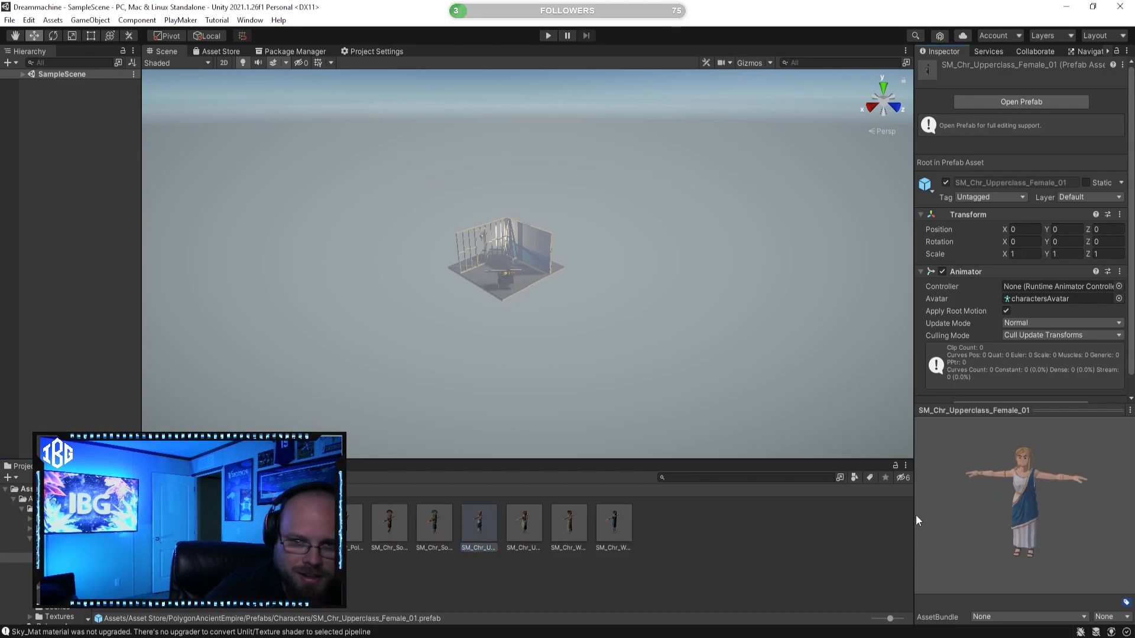
right_click(473, 523)
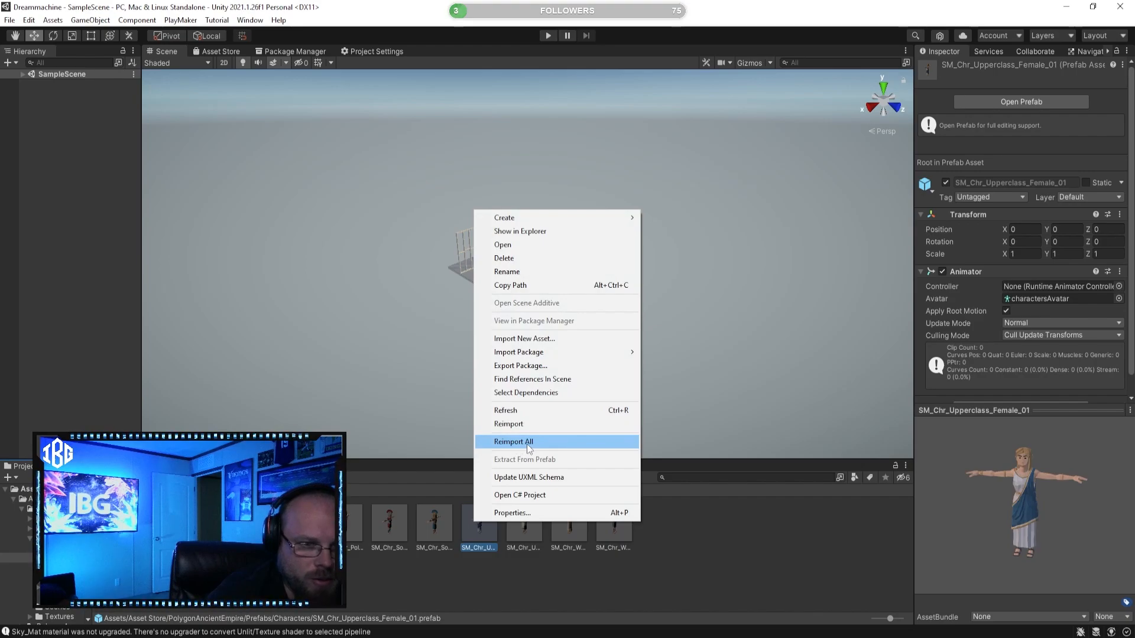
click(470, 585)
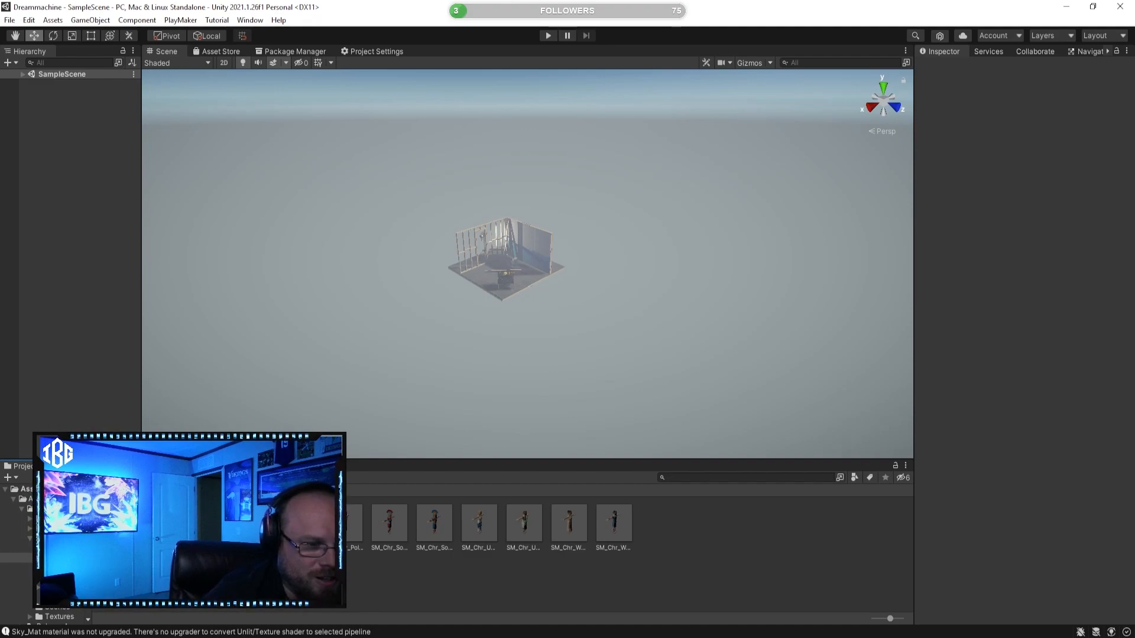
Place SM_Chr_Captain_Male_01 from PolygonAncientEmpire's character prefabs on the sample scene's floor, beside the wooden wall frame
click(106, 490)
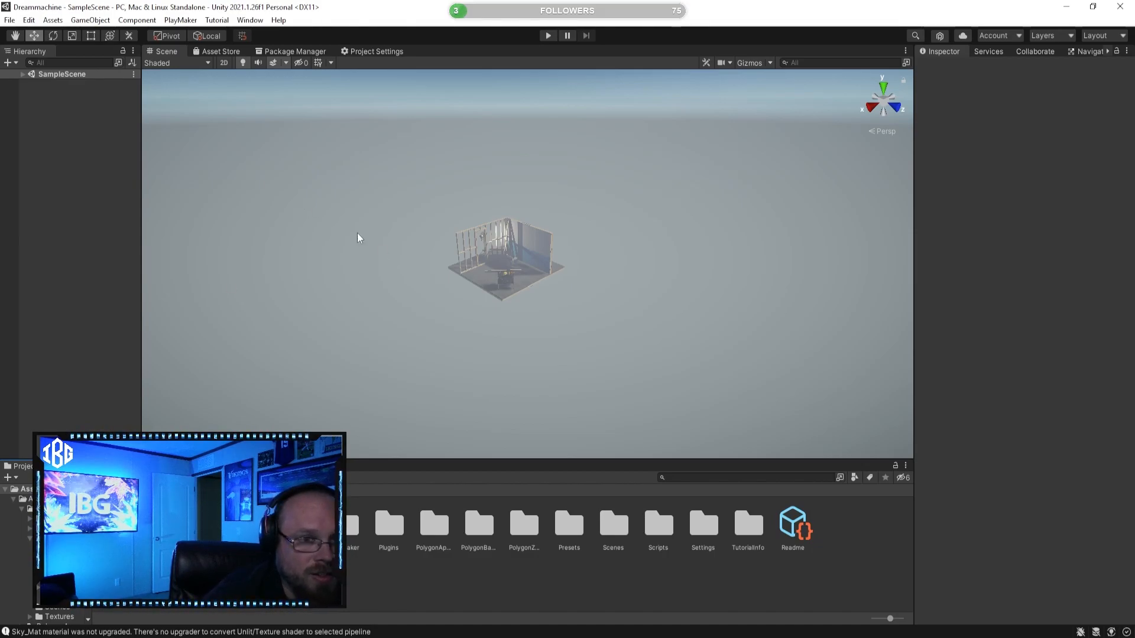
scroll(502, 262, up, 5)
scroll(493, 266, up, 1)
middle_drag(386, 245, 438, 275)
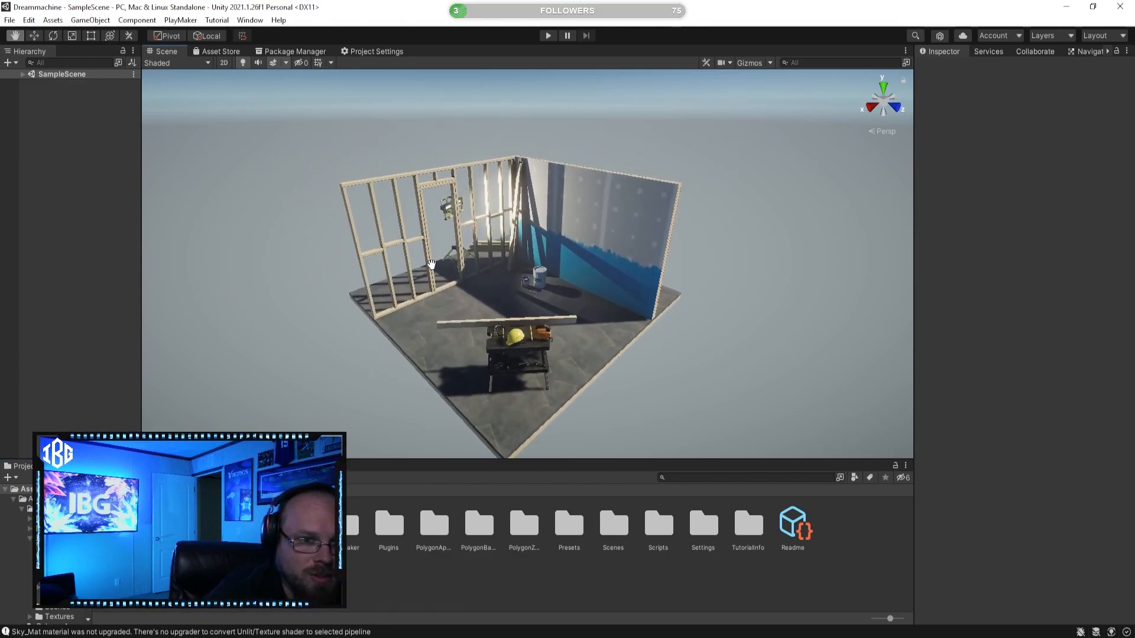
scroll(438, 276, up, 3)
scroll(438, 275, down, 1)
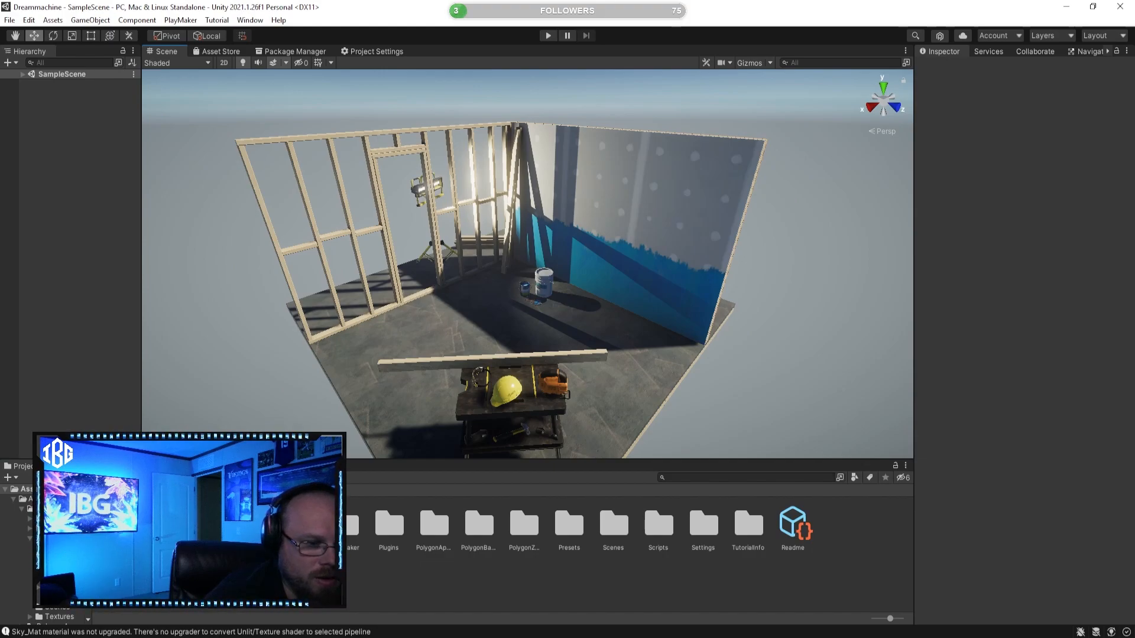
double_click(119, 523)
double_click(118, 524)
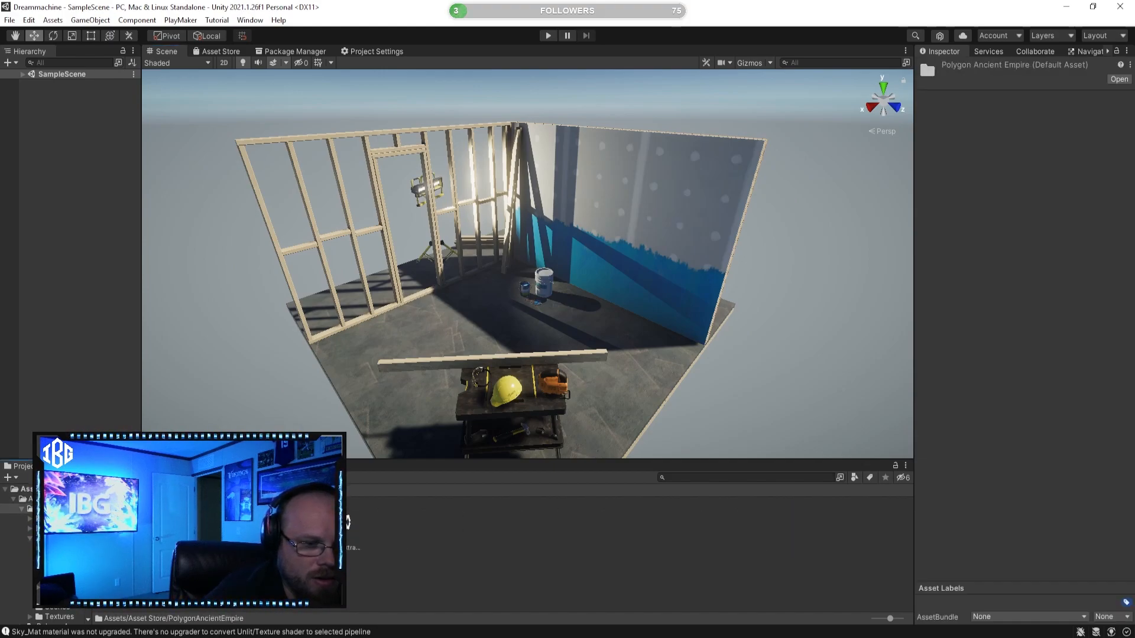
double_click(209, 523)
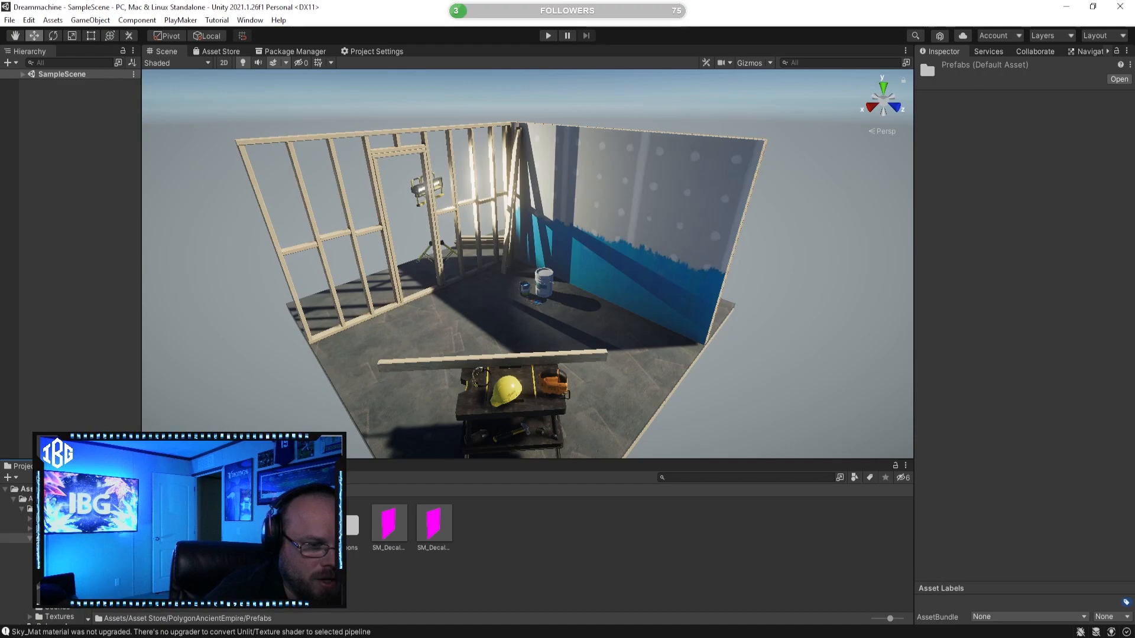
double_click(164, 524)
click(118, 524)
drag(349, 443, 407, 350)
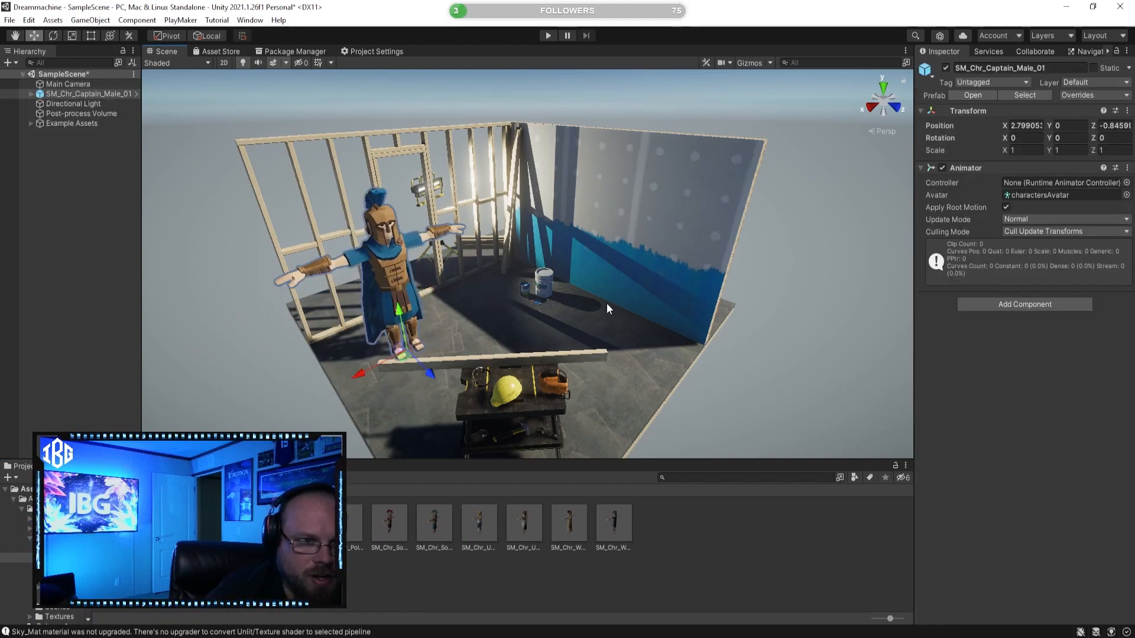
click(690, 525)
Place SM_Chr_Leader_Male_01 next to the captain and inspect both characters' materials up close
right_drag(566, 388, 545, 321)
scroll(545, 320, down, 5)
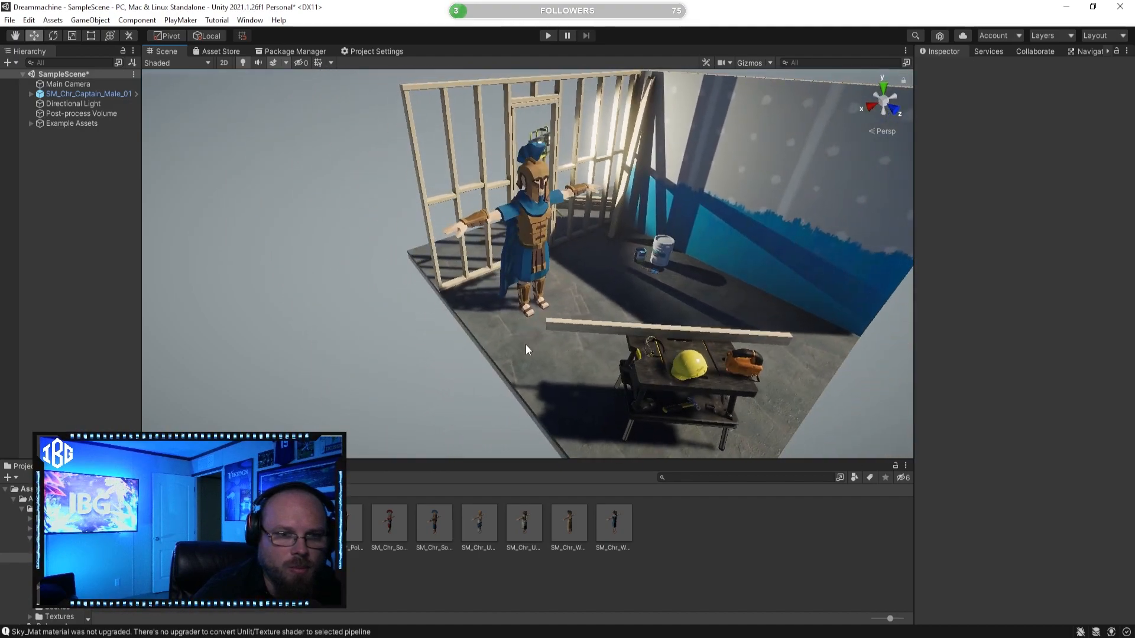
drag(509, 445, 607, 324)
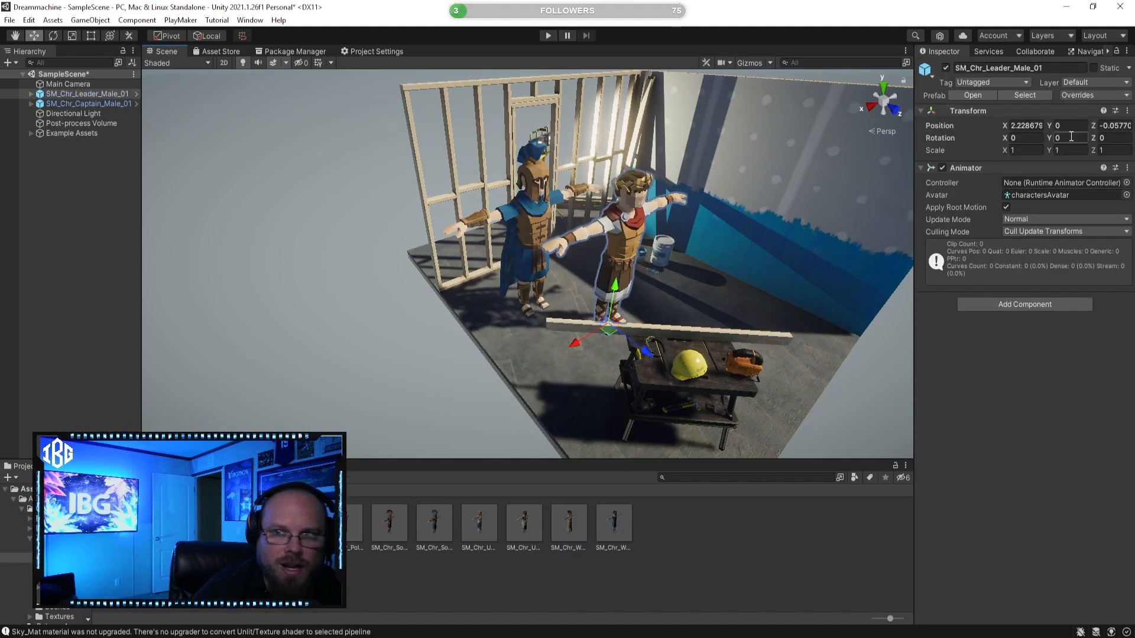
scroll(676, 243, up, 6)
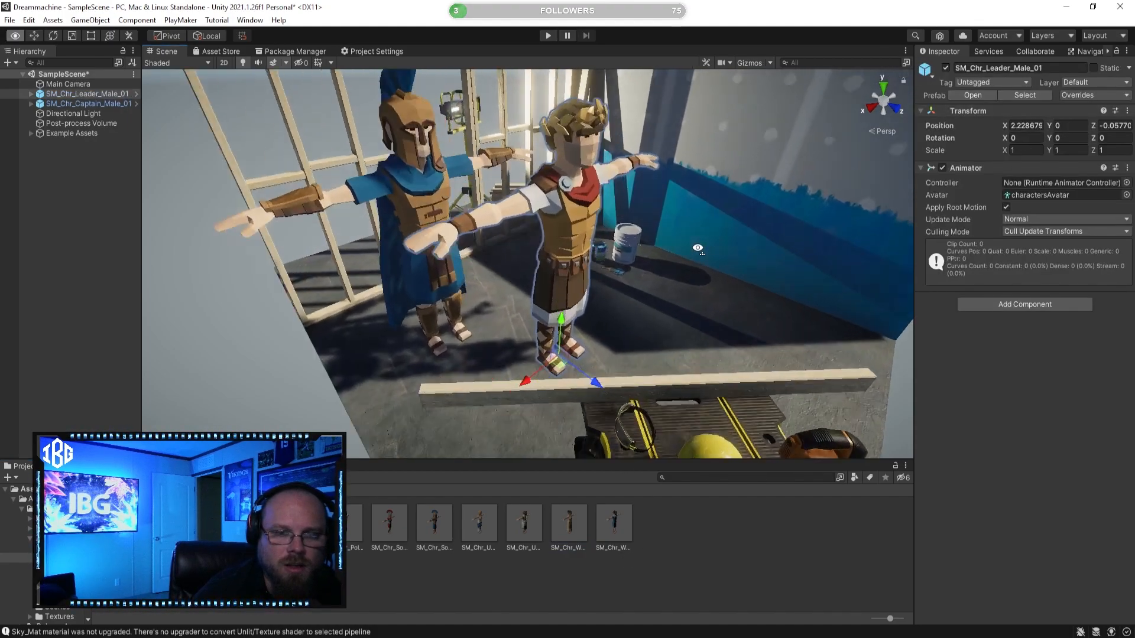
drag(482, 306, 484, 324)
key(ctrl+z)
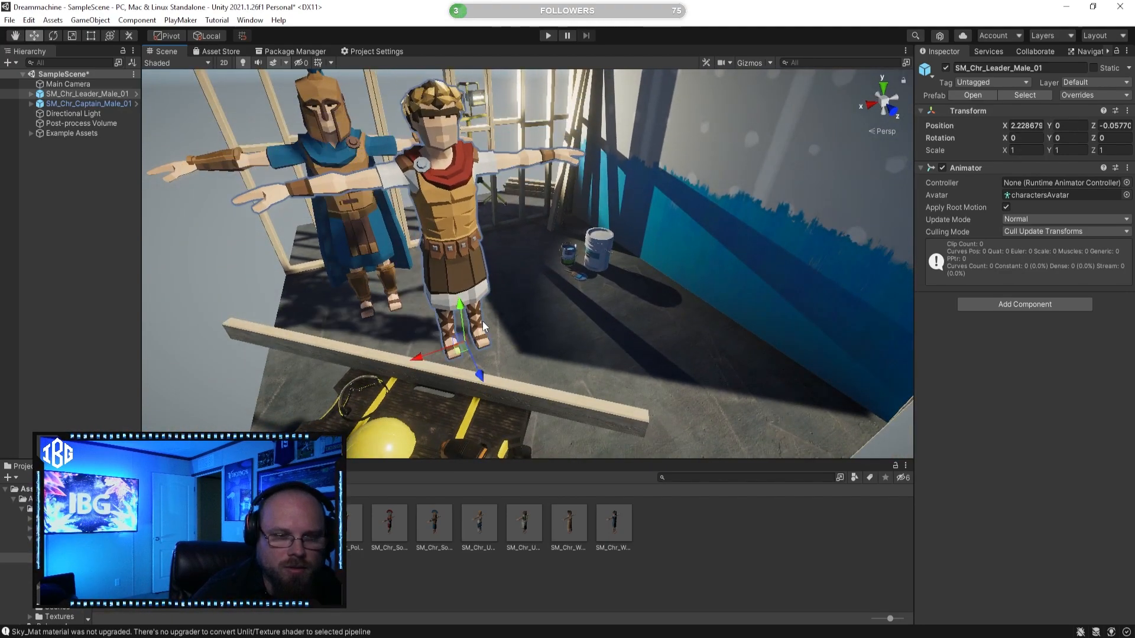
key(s)
right_drag(575, 309, 571, 305)
key(a)
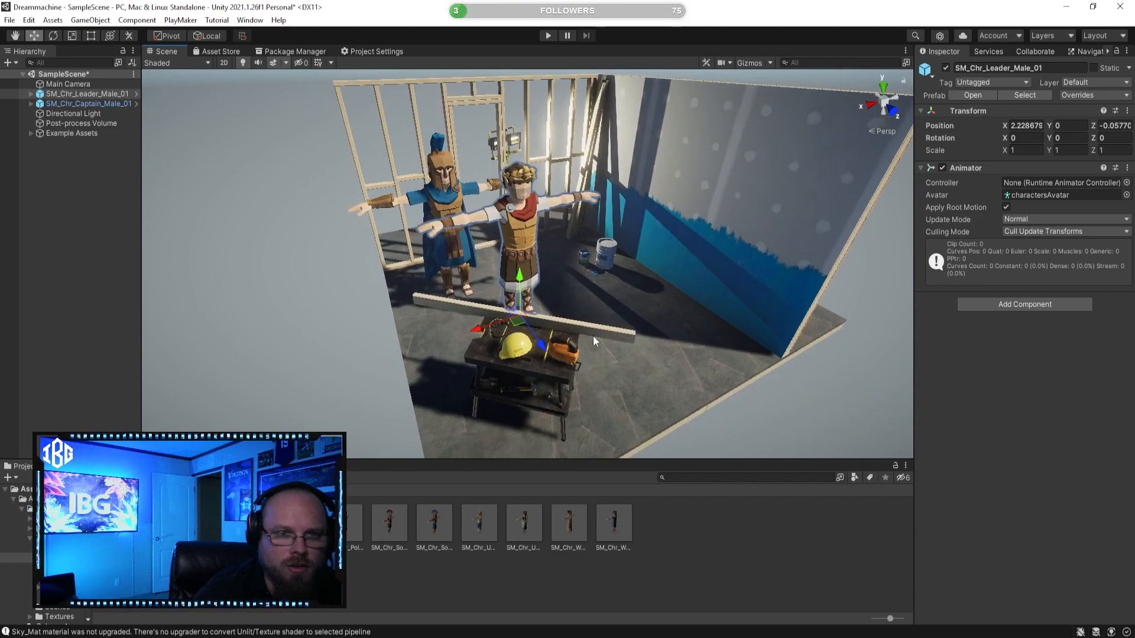
Delete the leader and captain test characters from the scene
click(675, 527)
click(113, 93)
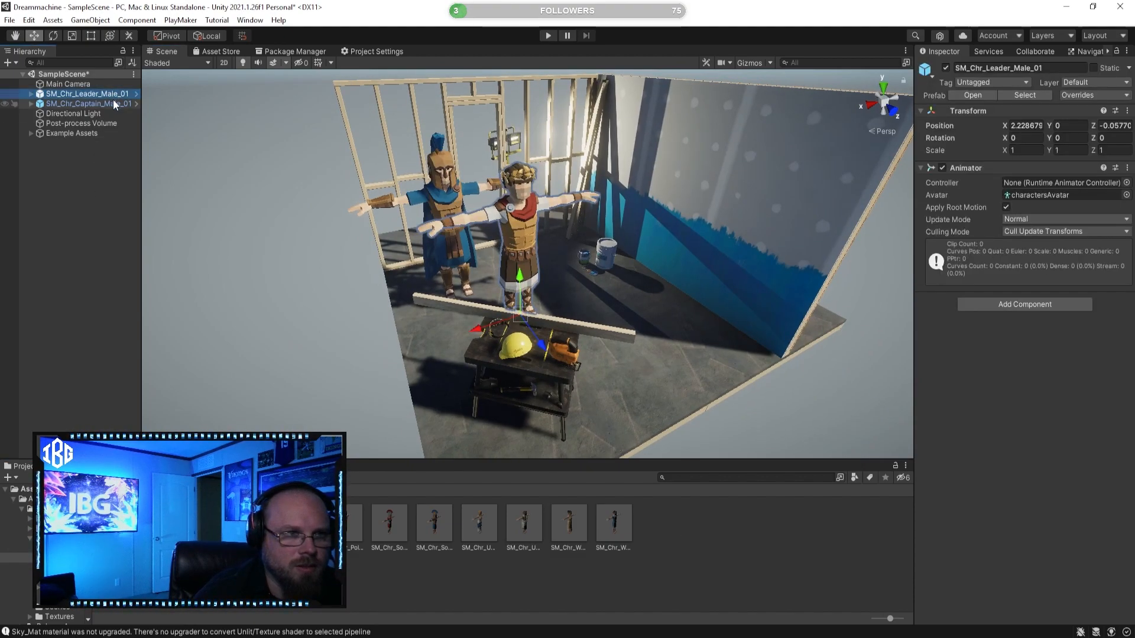
click(721, 541)
click(96, 93)
shift+click(97, 103)
alt+drag(385, 203, 477, 182)
key(Delete)
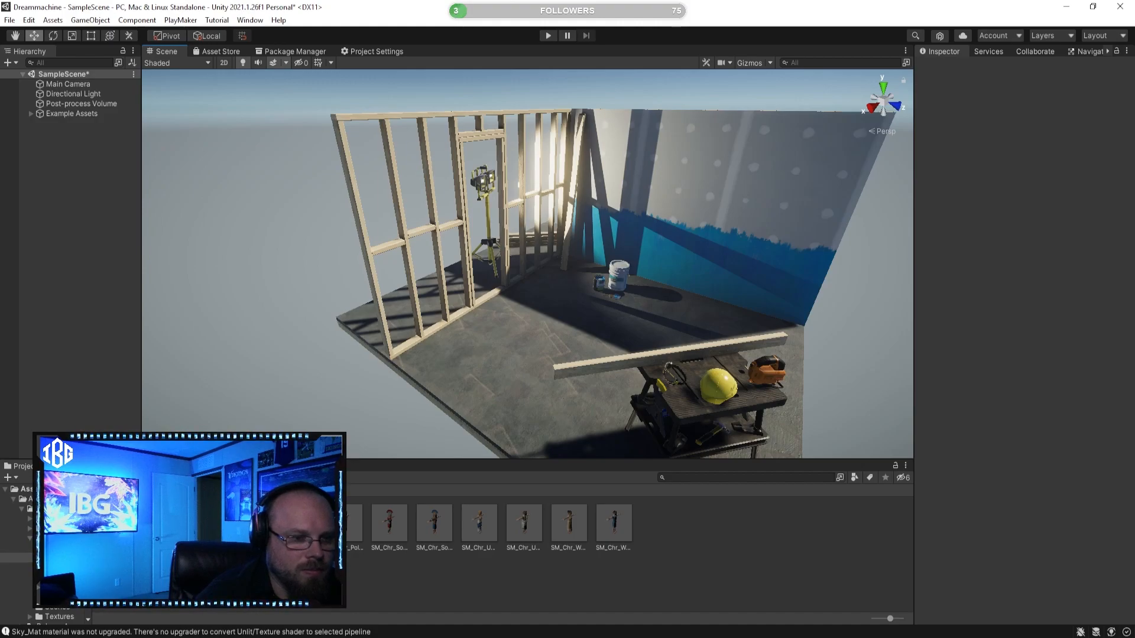
Check the contents of the project's root Scenes and PolygonApocalypse folders, then the PolygonAncientEmpire entry in Asset Store
click(108, 490)
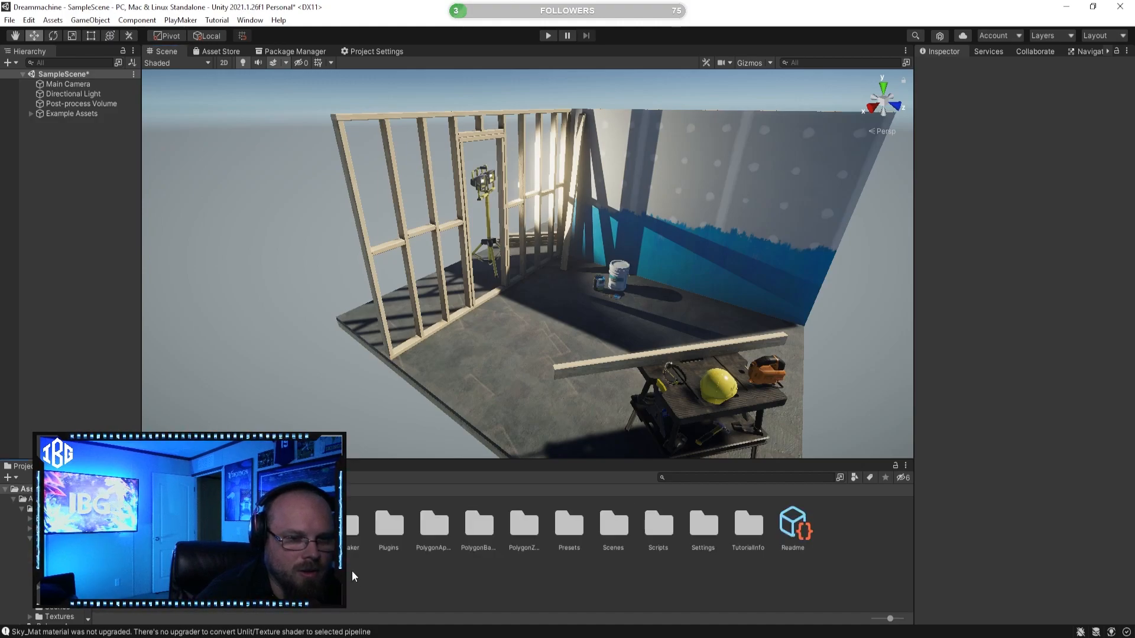
double_click(613, 524)
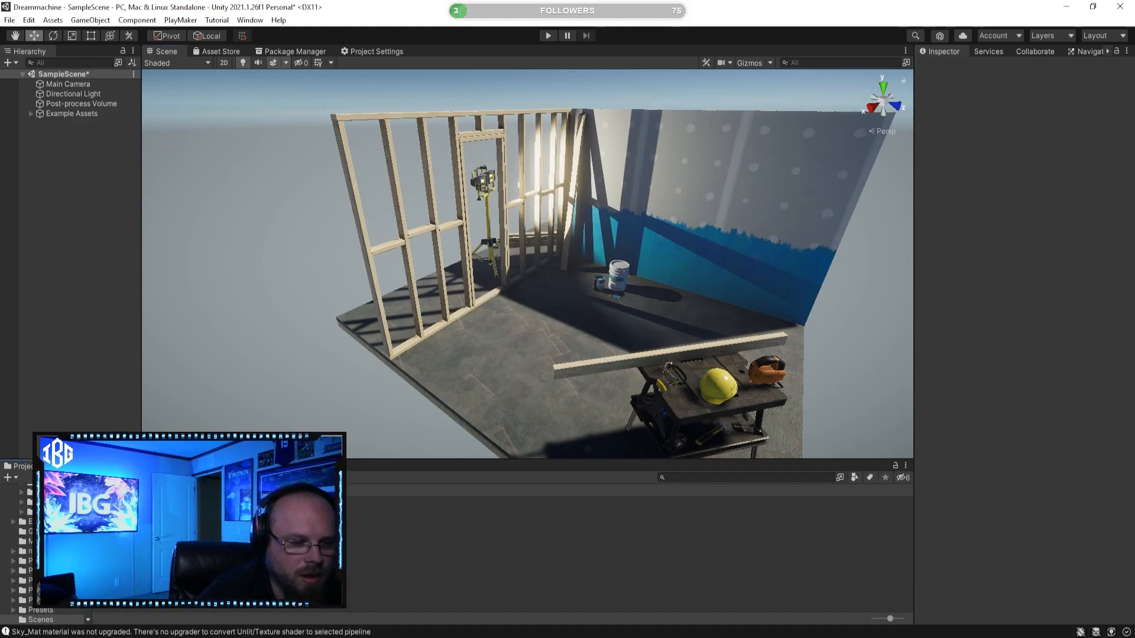
click(107, 490)
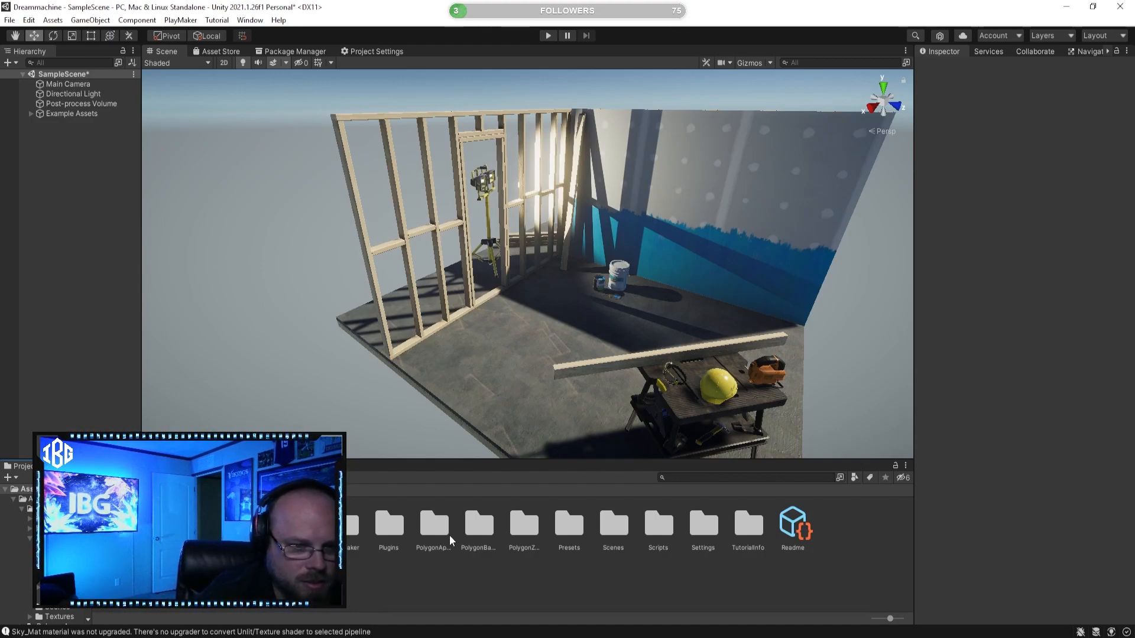
double_click(435, 529)
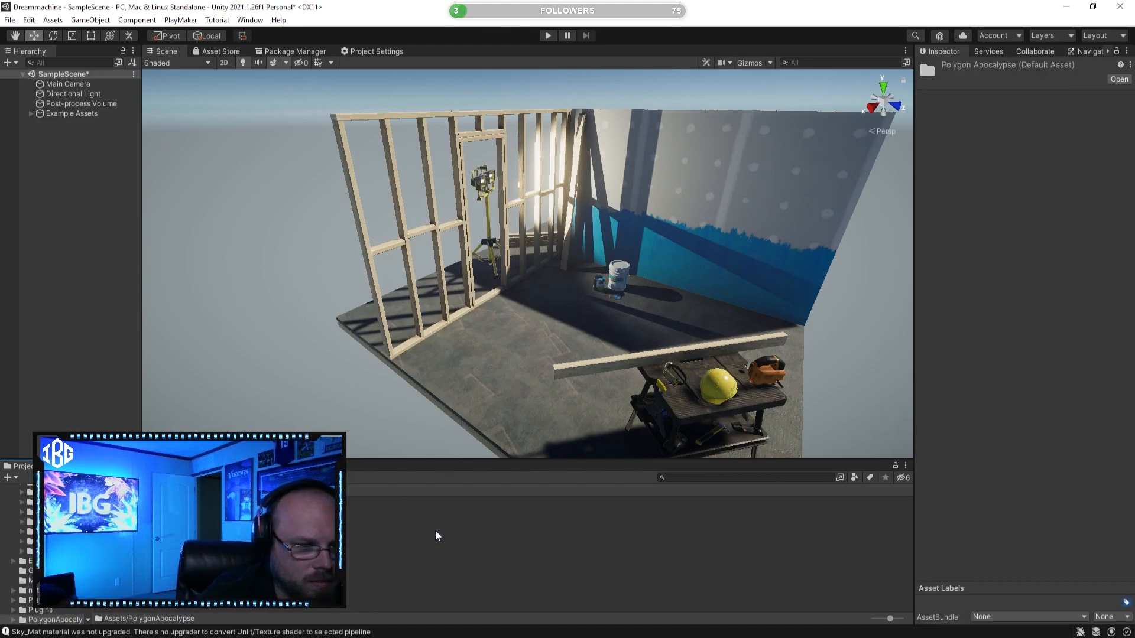
click(108, 492)
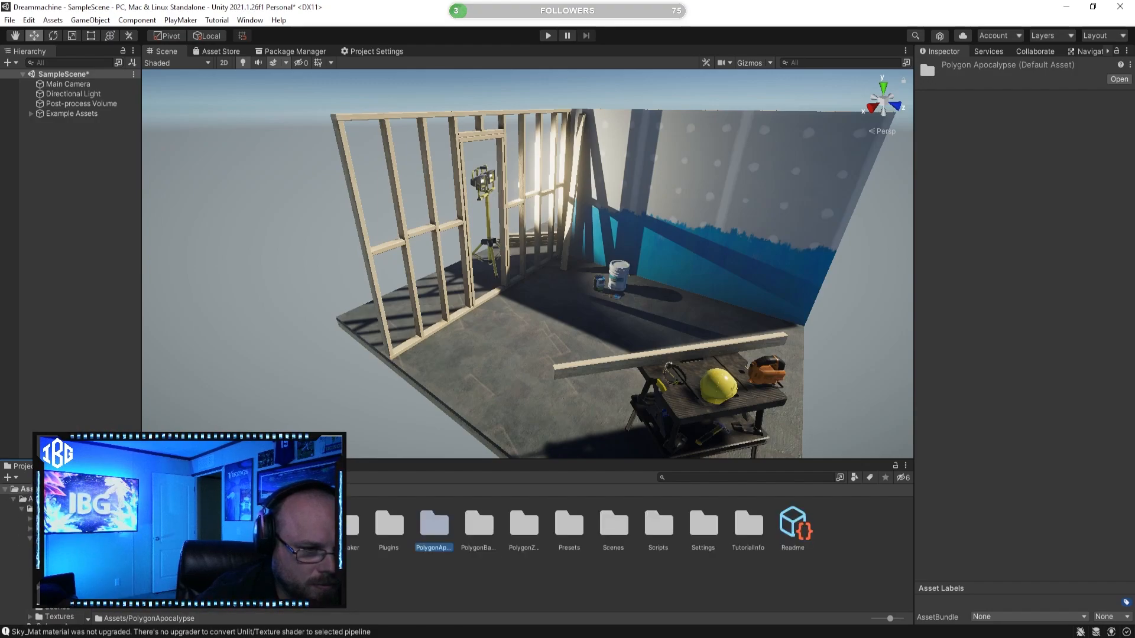
double_click(119, 525)
click(119, 524)
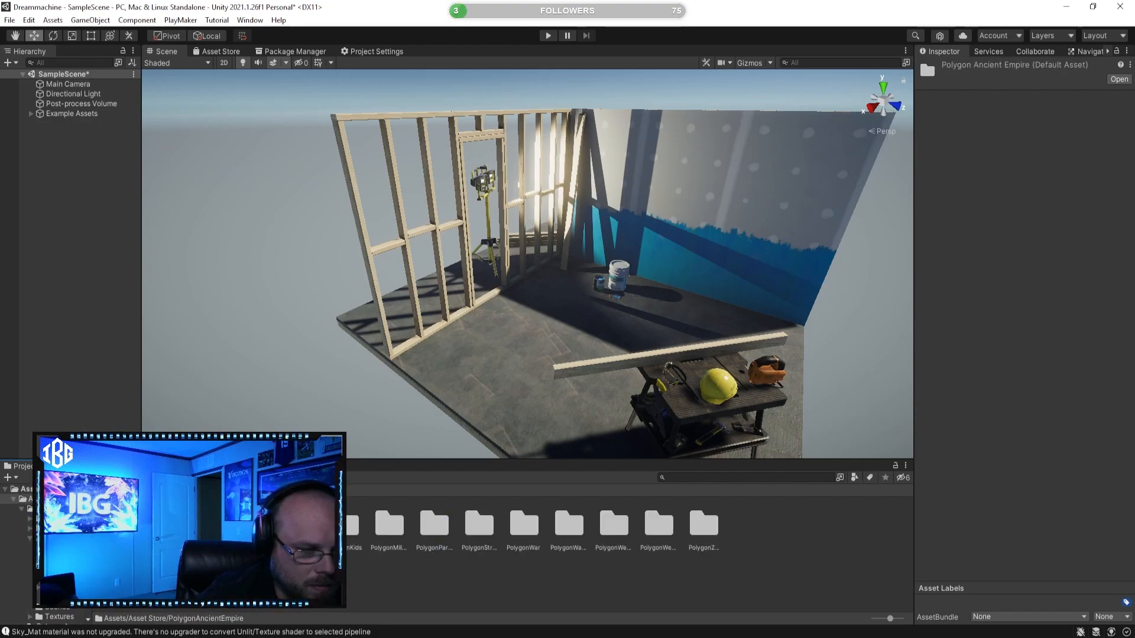
Compare the PolygonApocalypse, PolygonZombies and neighbouring Polygon folders in the Assets root with the packs inside the Asset Store folder
click(109, 491)
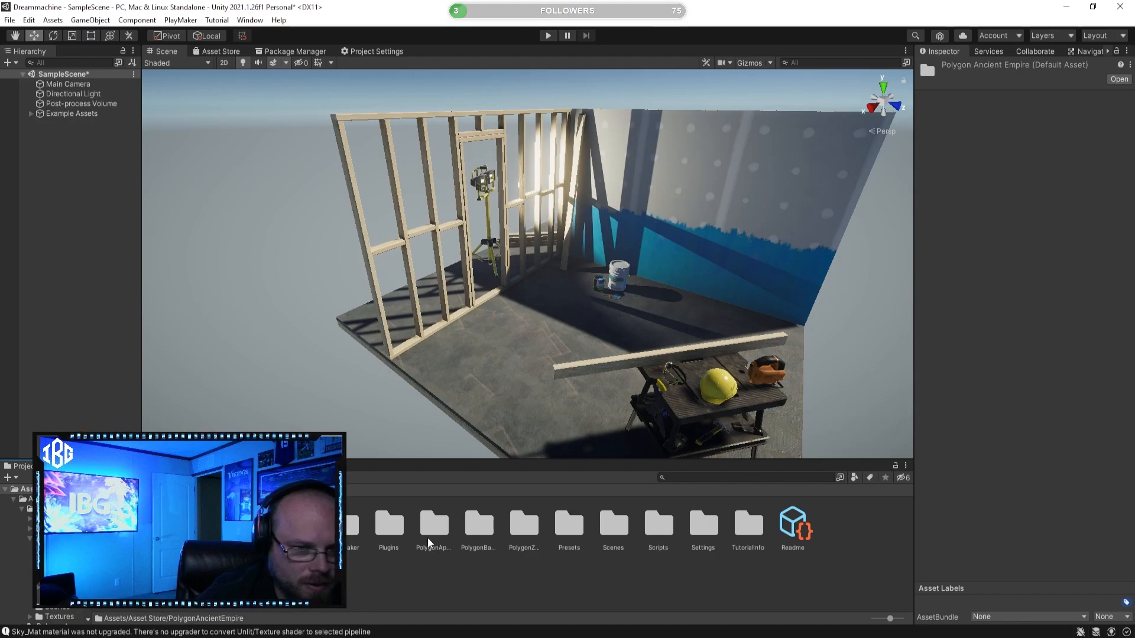
click(412, 526)
click(435, 525)
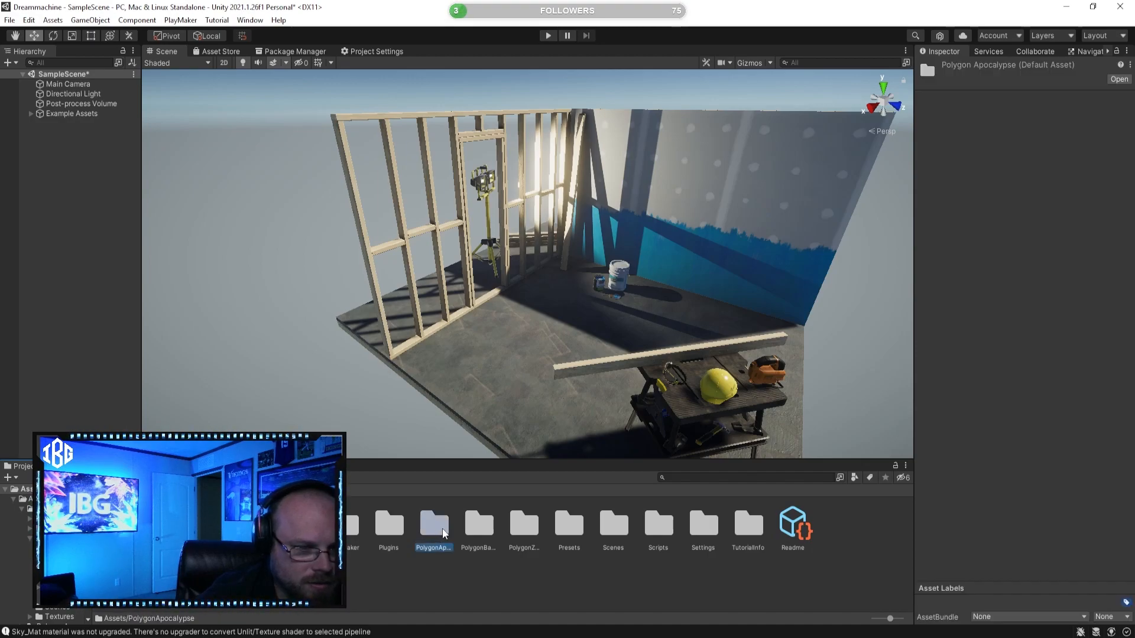
double_click(435, 525)
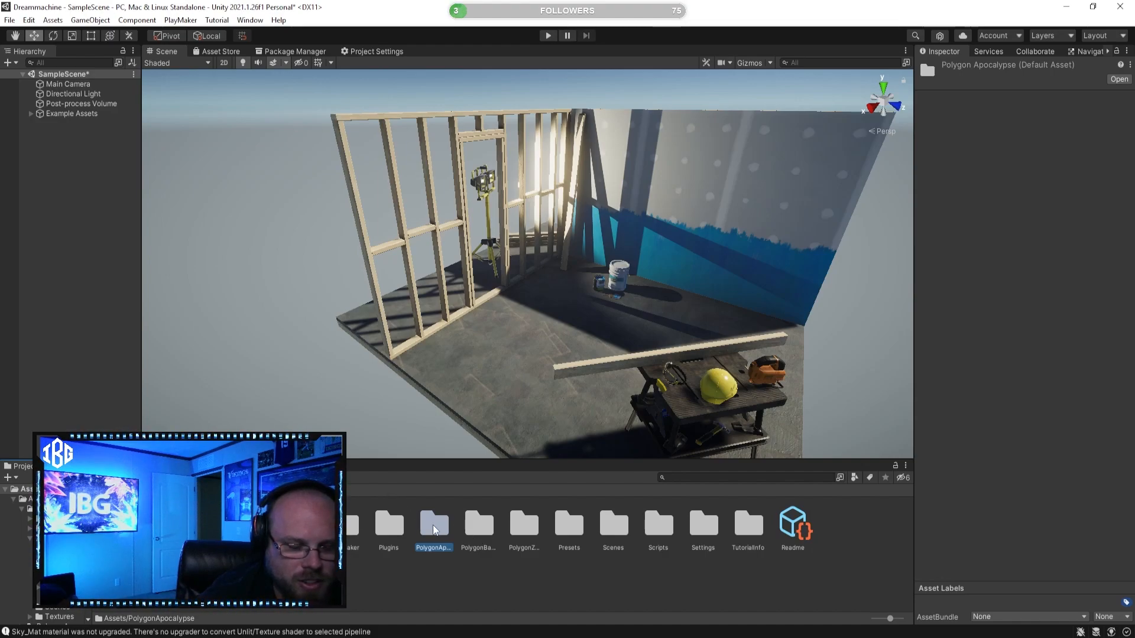
click(478, 523)
click(523, 524)
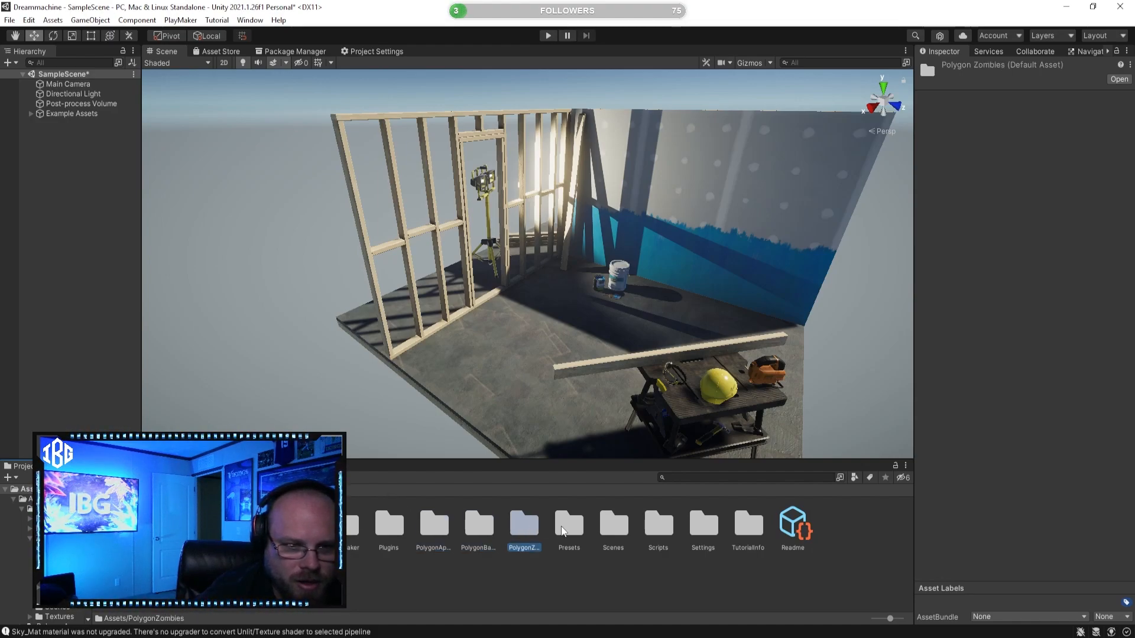
click(436, 525)
click(480, 525)
click(529, 528)
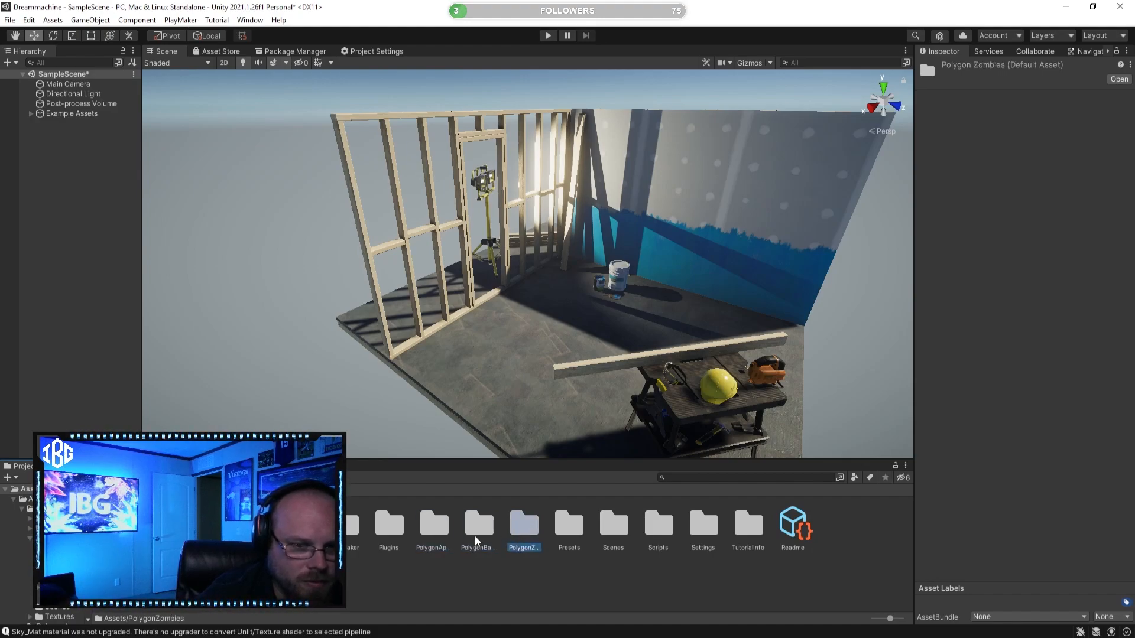
click(46, 500)
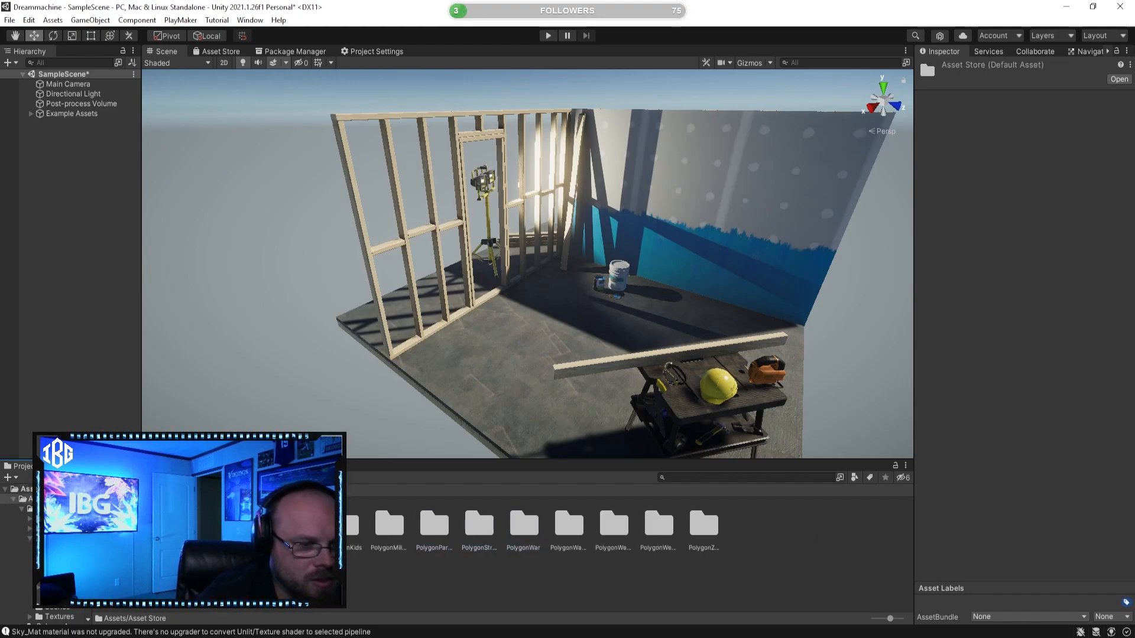
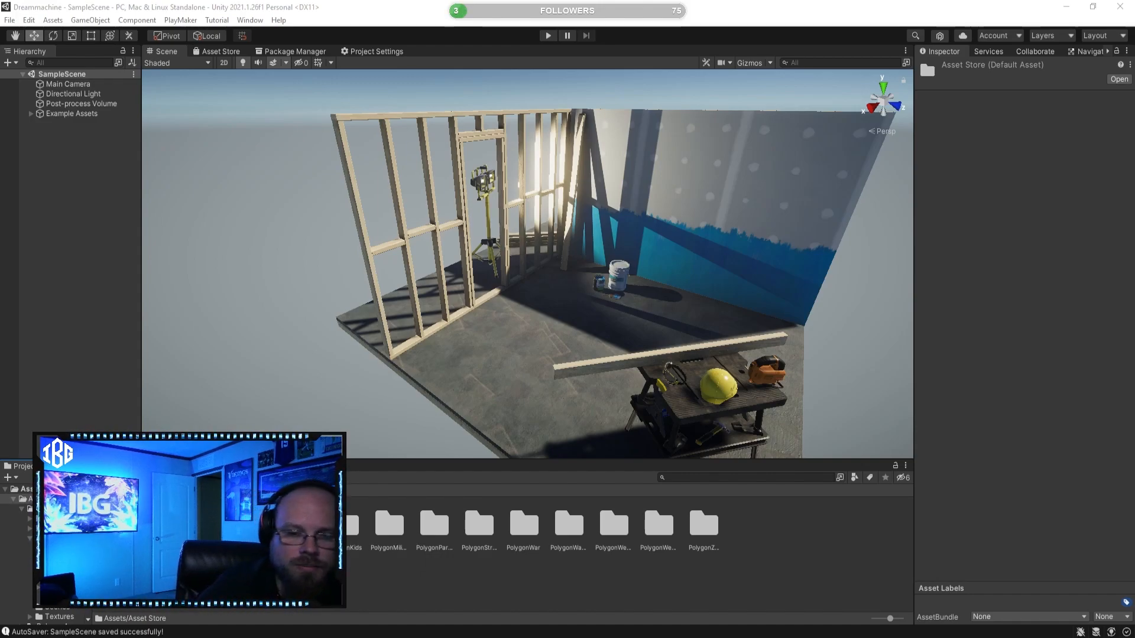
Open the Demo_City_Universal_RenderPipeline scene from the Asset Store PolygonApocalypse pack's Scenes folder
click(779, 571)
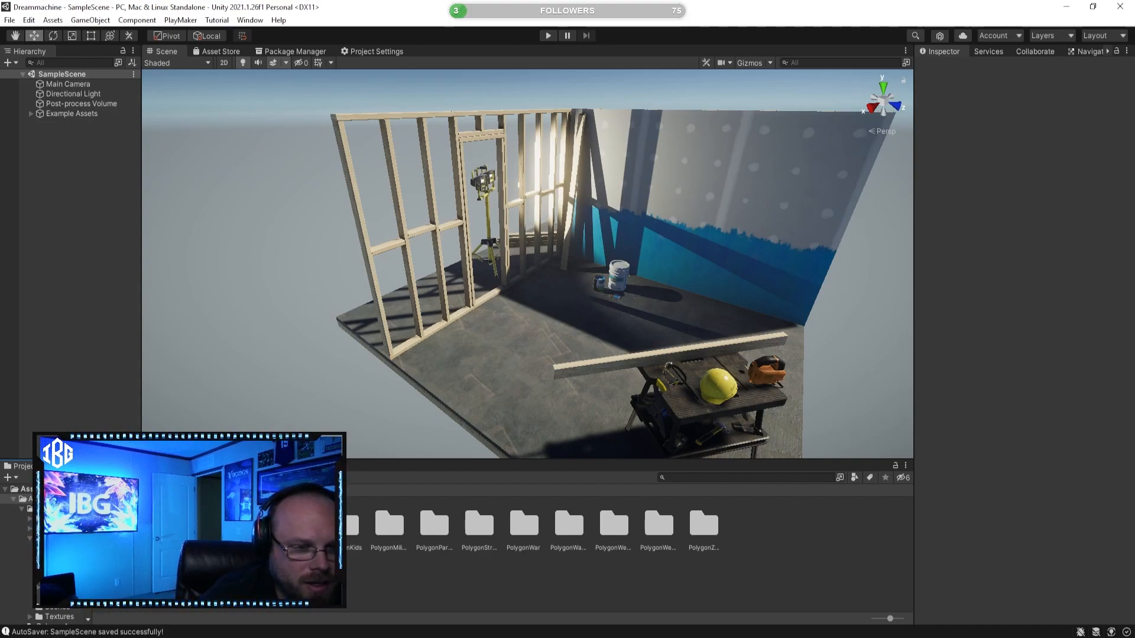
click(105, 490)
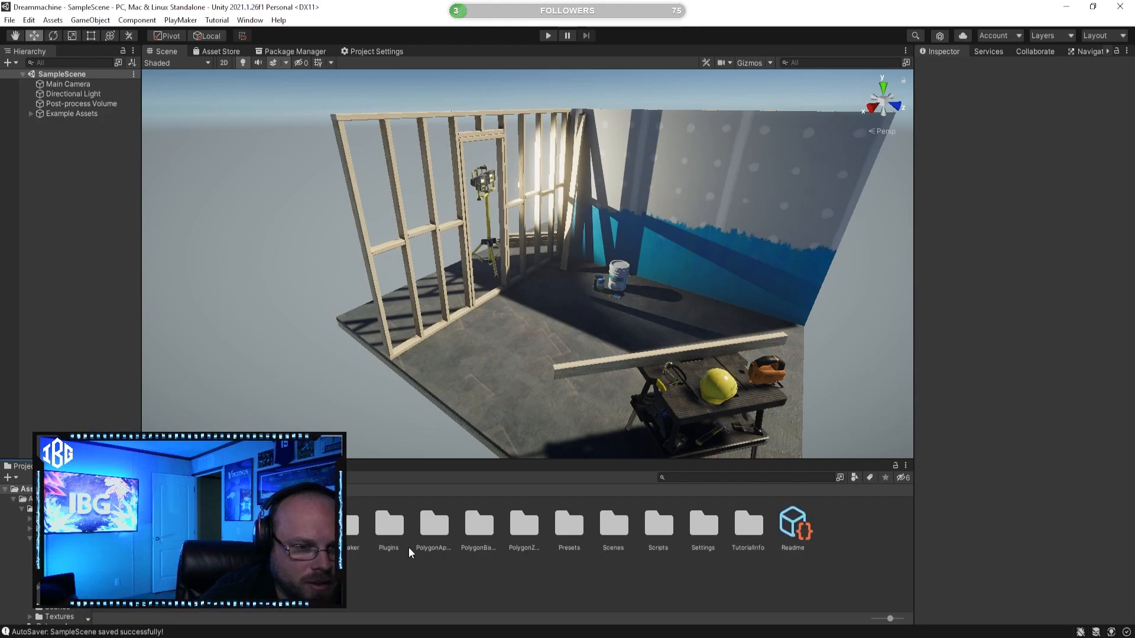
double_click(612, 525)
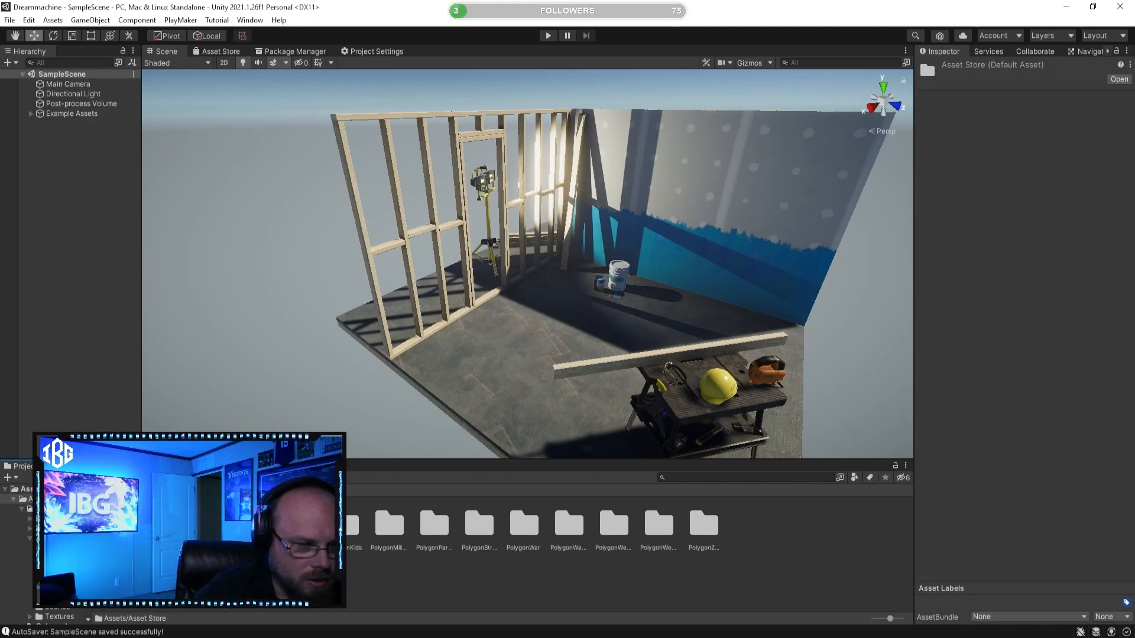
double_click(165, 524)
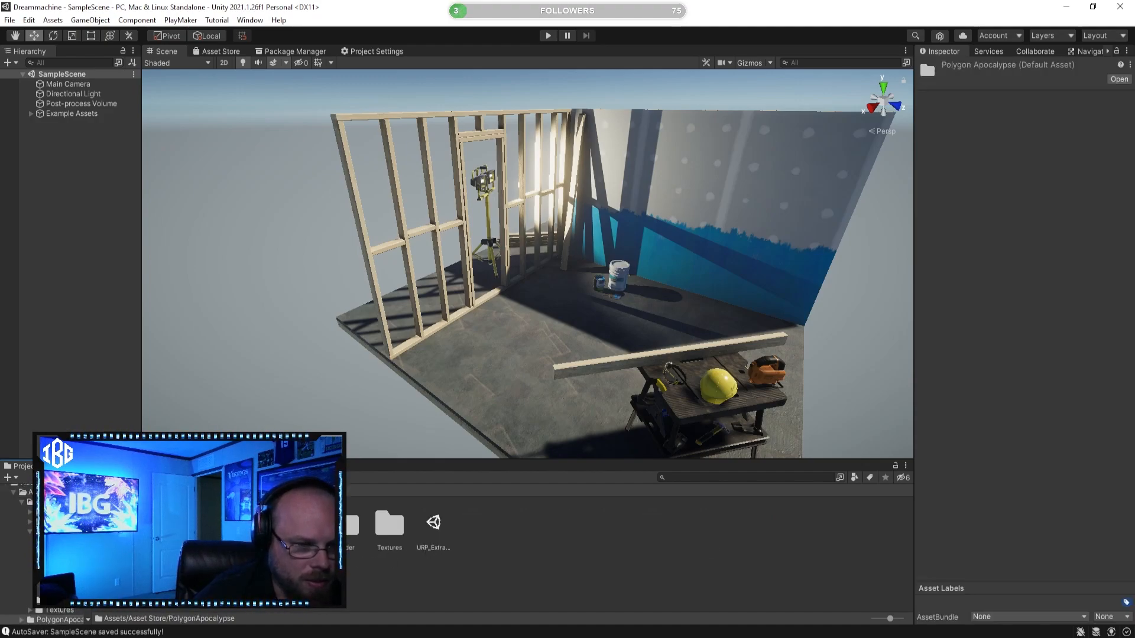
double_click(301, 525)
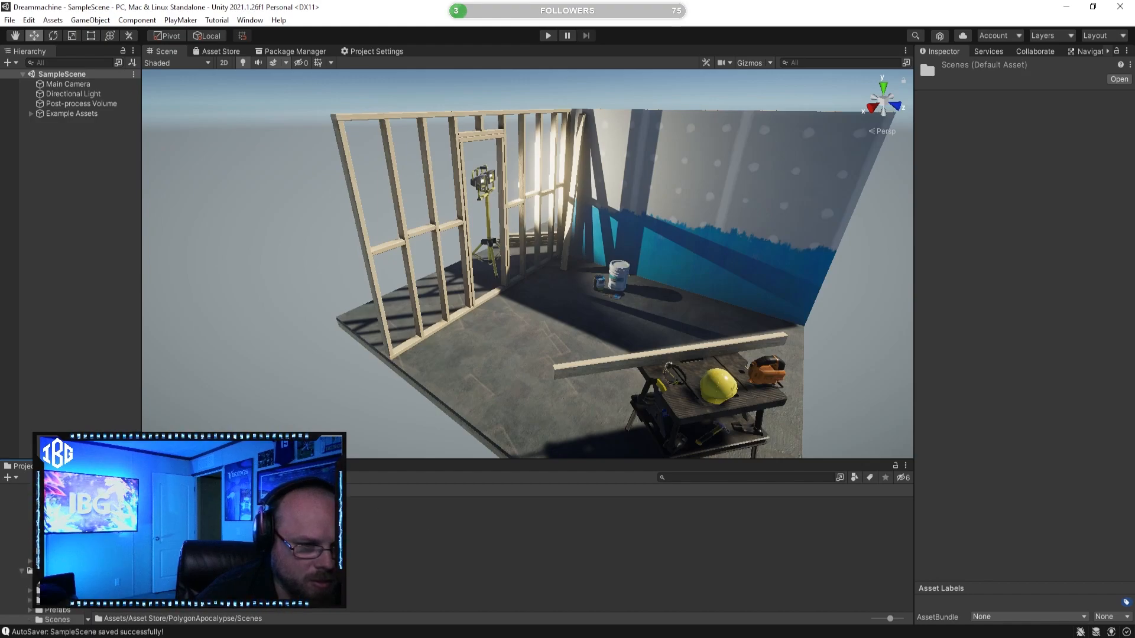
click(178, 525)
click(228, 525)
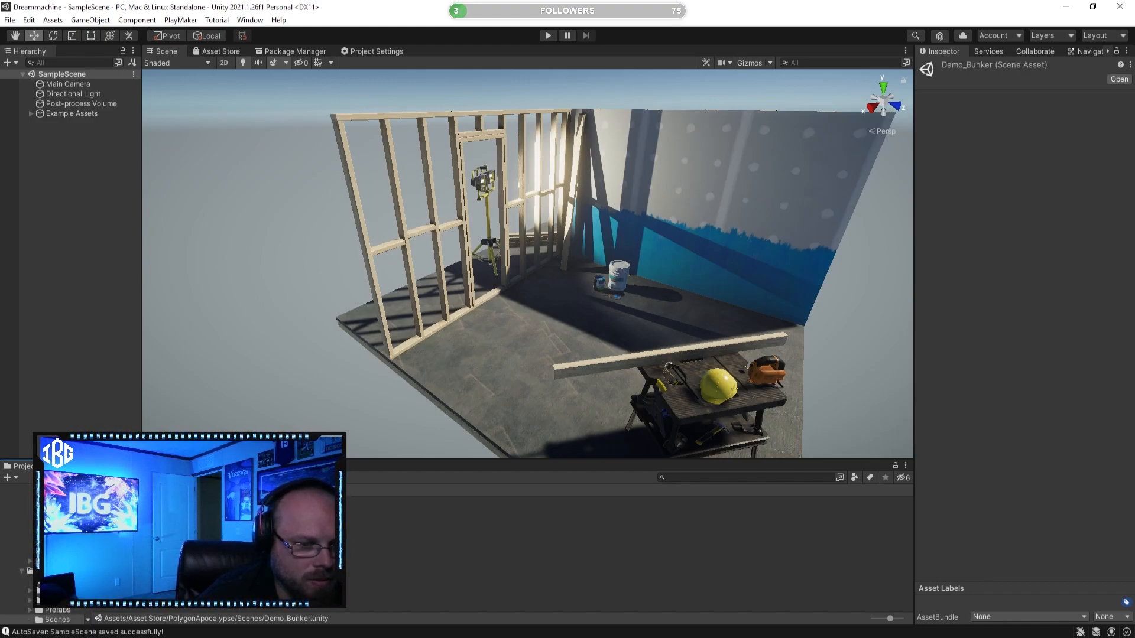
click(278, 525)
click(325, 525)
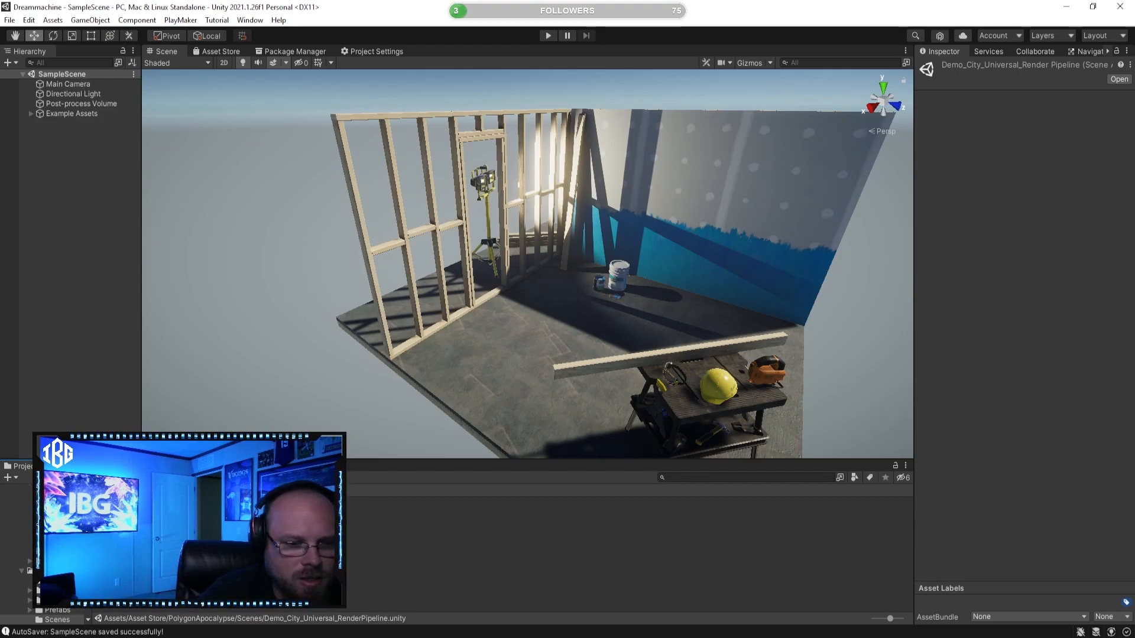
double_click(325, 525)
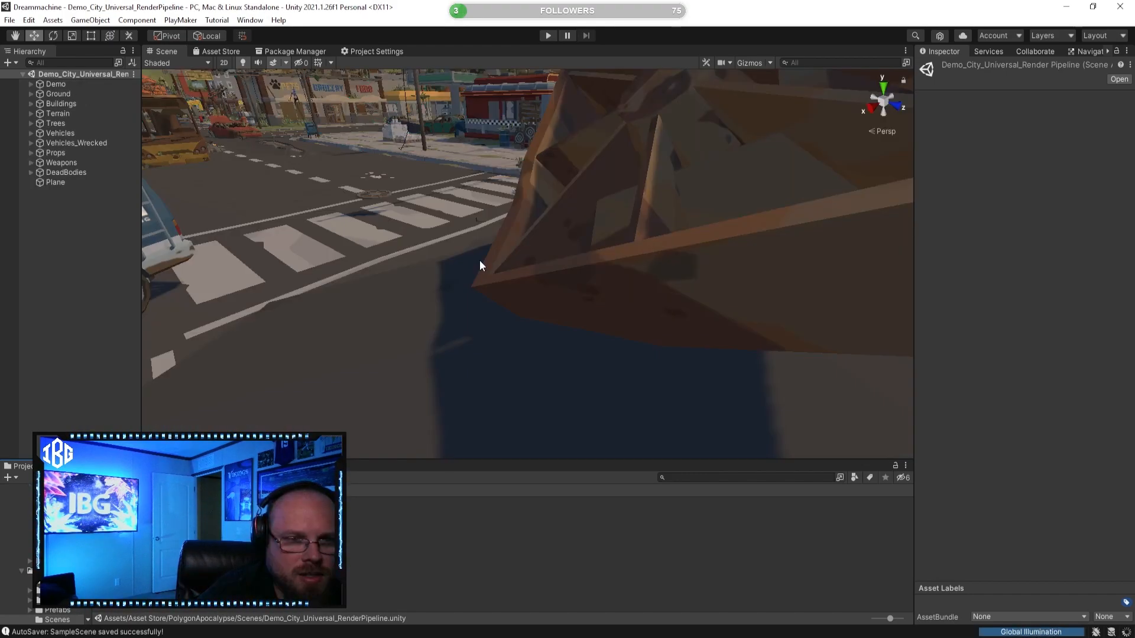
Fly over the demo city's streets, tent camp and cooling towers to examine how the materials render in URP
right_drag(484, 219, 639, 291)
key(a)
key(w)
key(e)
key(s)
key(w)
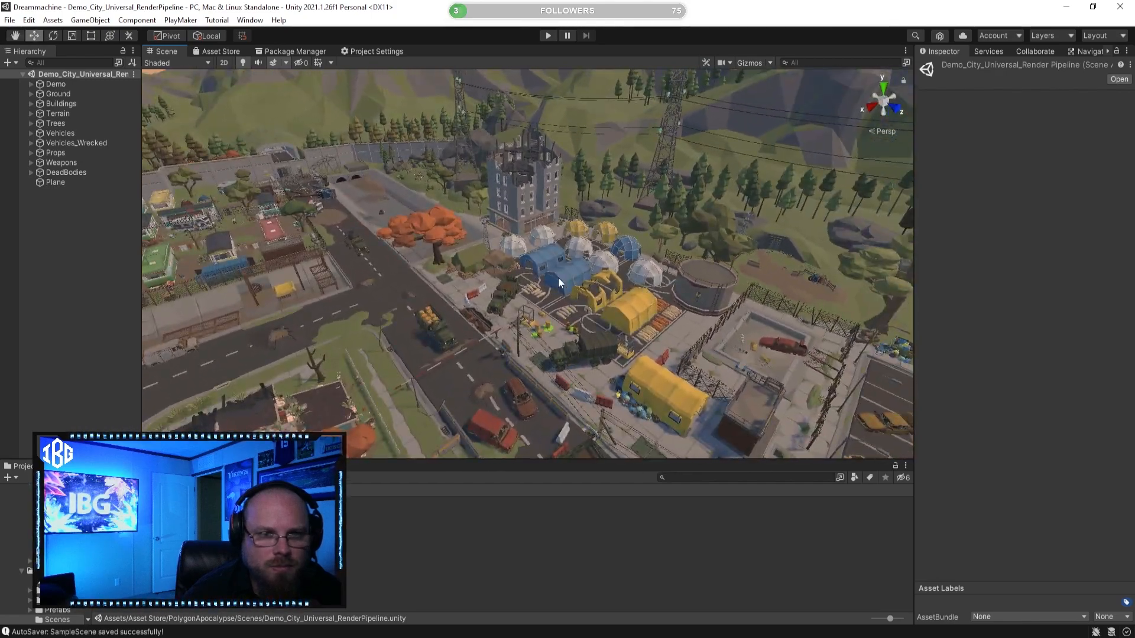
right_drag(453, 286, 602, 256)
key(w)
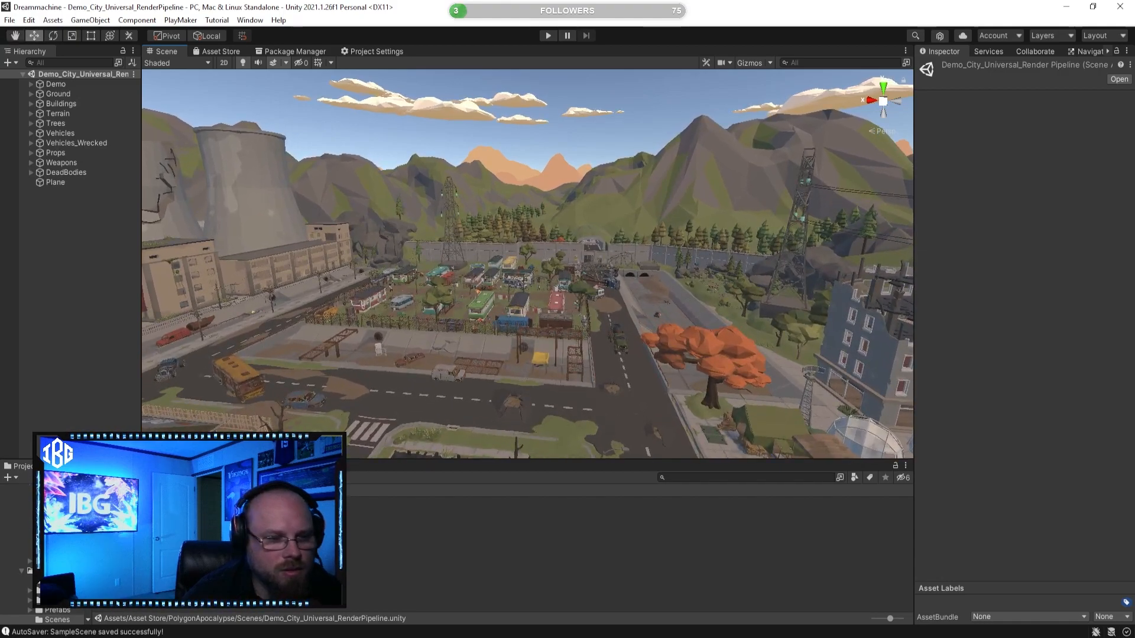
Open PolygonApocalypse's Demo_Bunker scene and focus the view on the first beam in the Building group
click(236, 532)
click(122, 523)
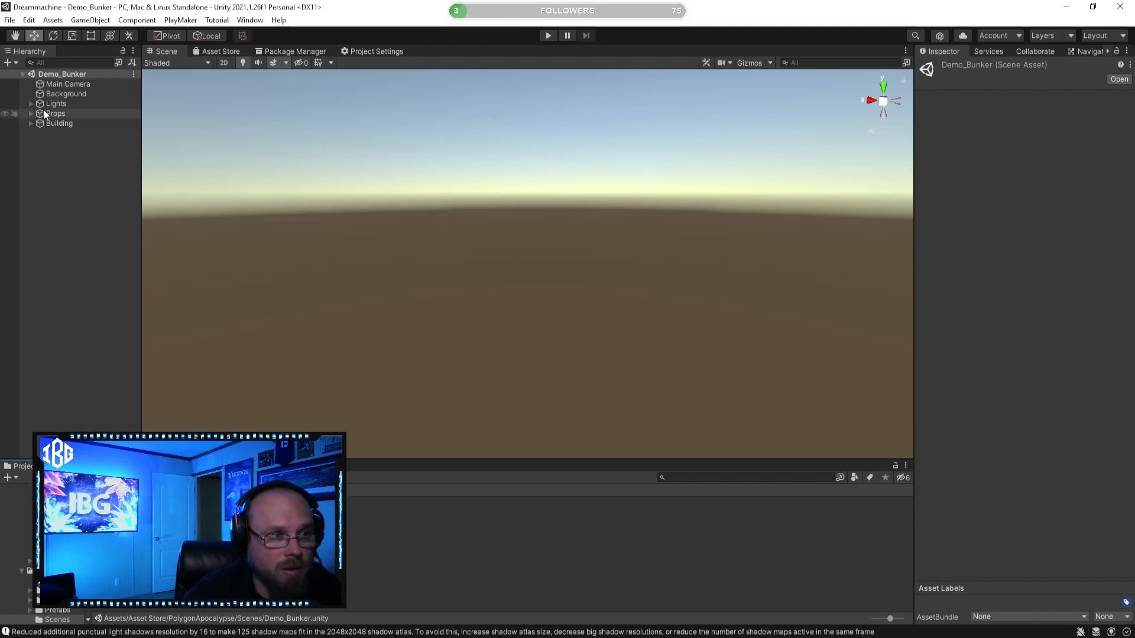
key(alt)
alt+drag(504, 205, 431, 233)
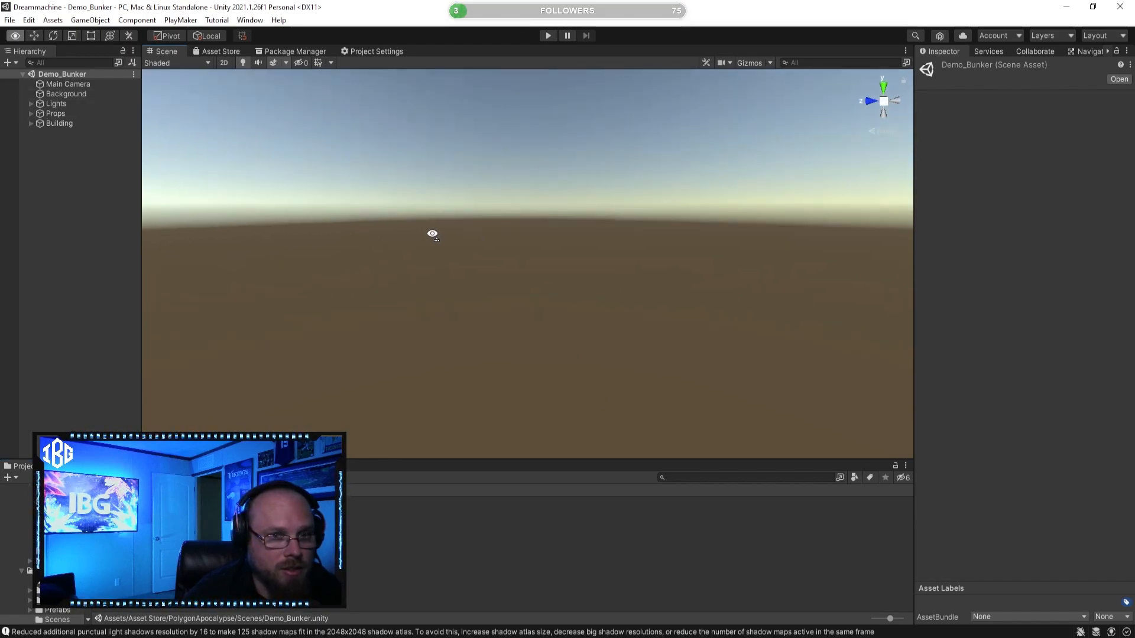
mouse_move(561, 241)
right_down()
mouse_move(496, 238)
mouse_move(548, 247)
right_up()
right_drag(469, 222, 521, 214)
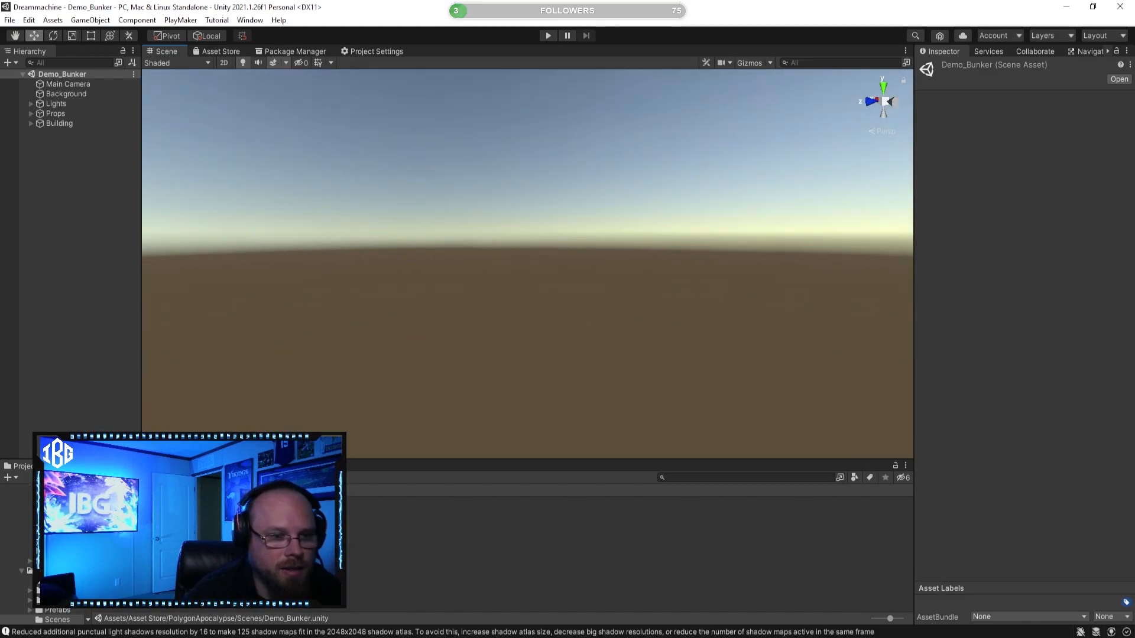
click(31, 123)
double_click(89, 133)
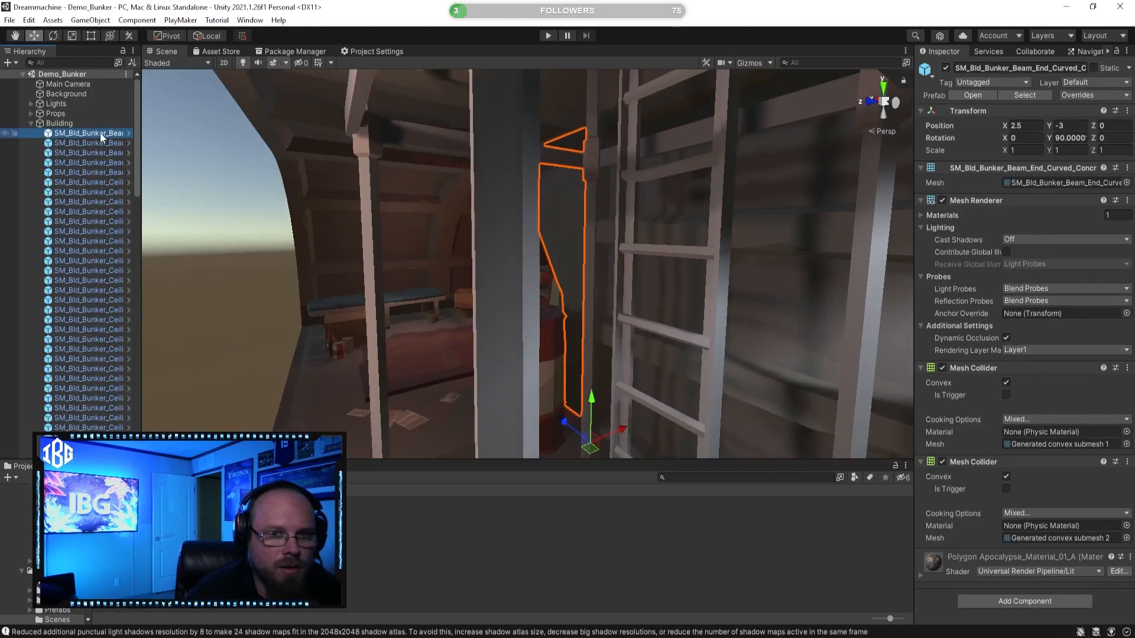
Deselect the beam and examine the bunker's furnished rooms in a front cutaway view
click(510, 513)
right_drag(491, 382, 630, 382)
key(s)
key(w)
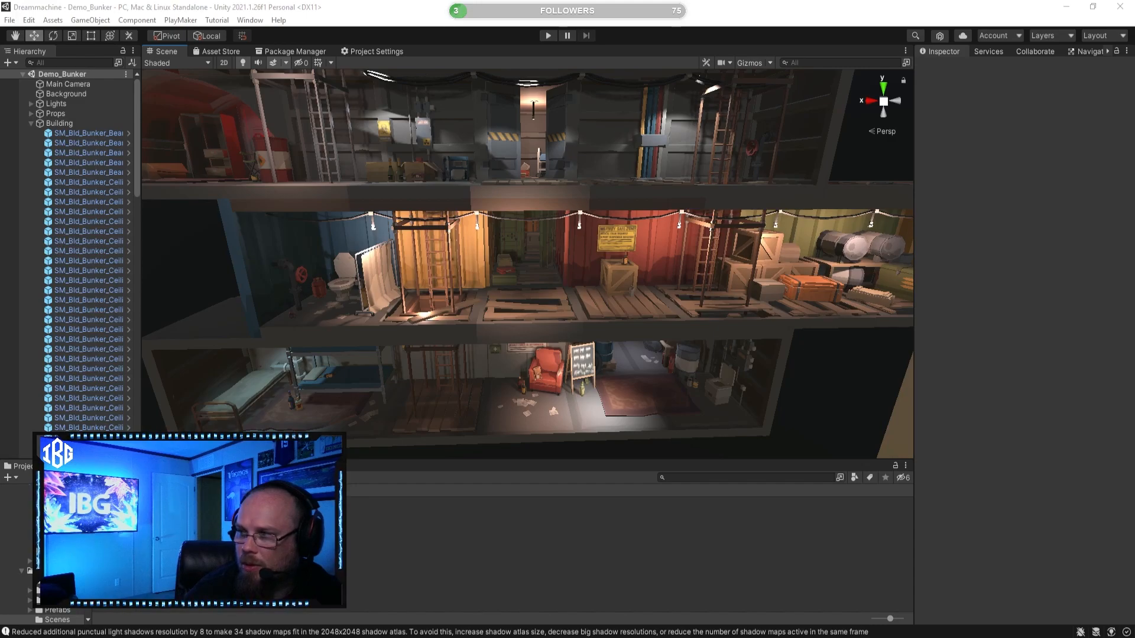
View the top-down underground bunker reference in the image viewer, then return to Unity, collapse the Building group and examine all bunker levels
drag(1134, 355, 702, 3)
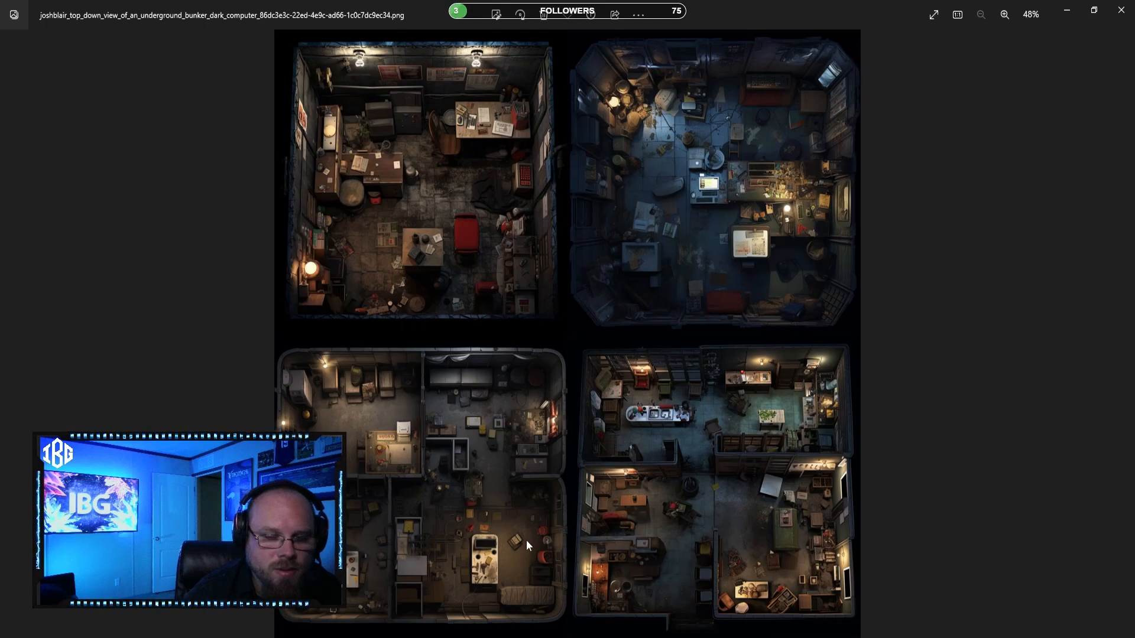
drag(853, 16, 1134, 245)
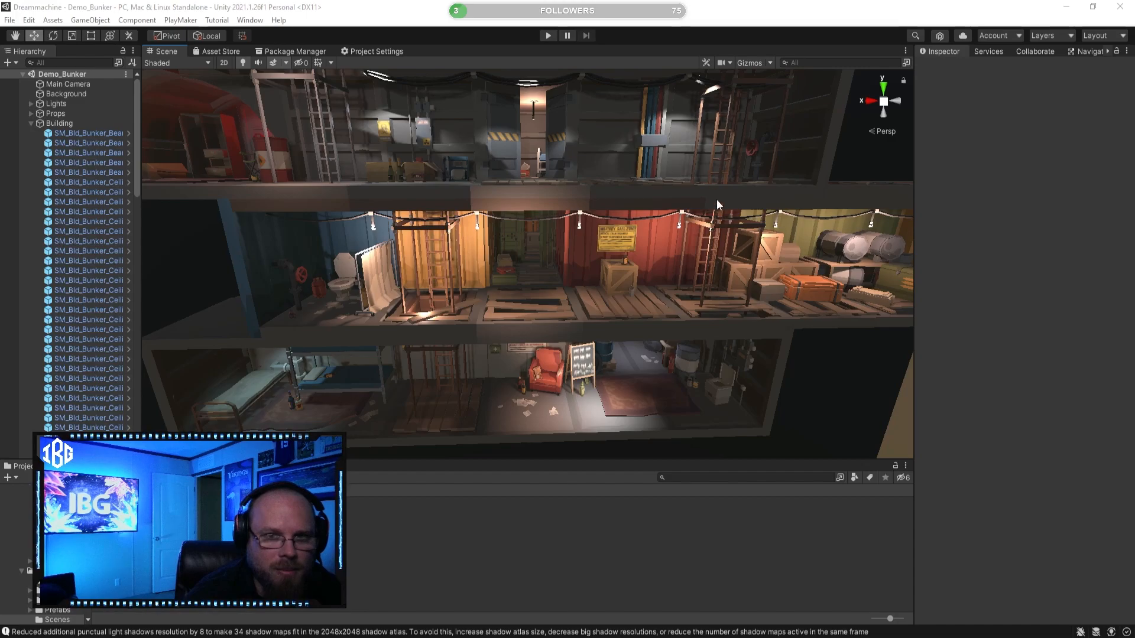
scroll(524, 290, down, 2)
scroll(523, 290, up, 2)
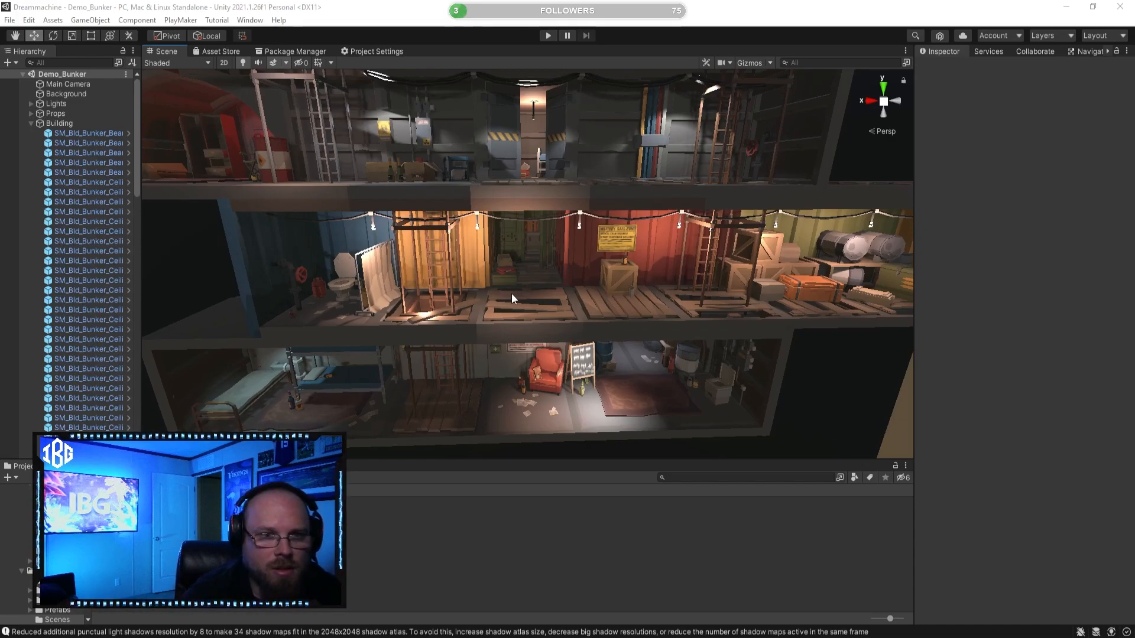
click(31, 123)
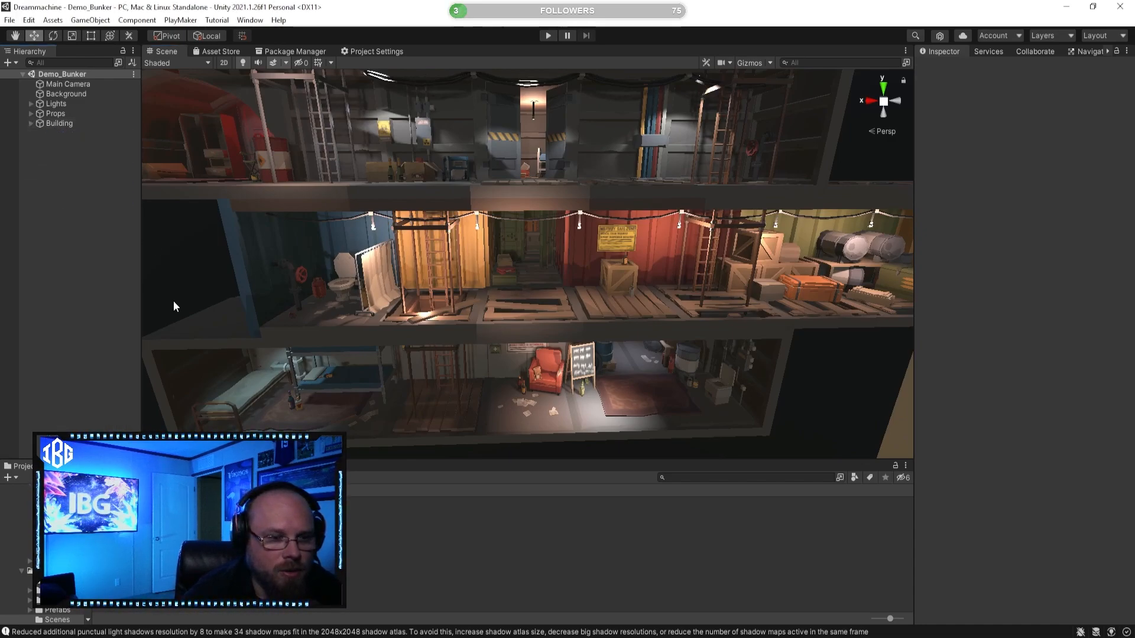
scroll(515, 317, down, 6)
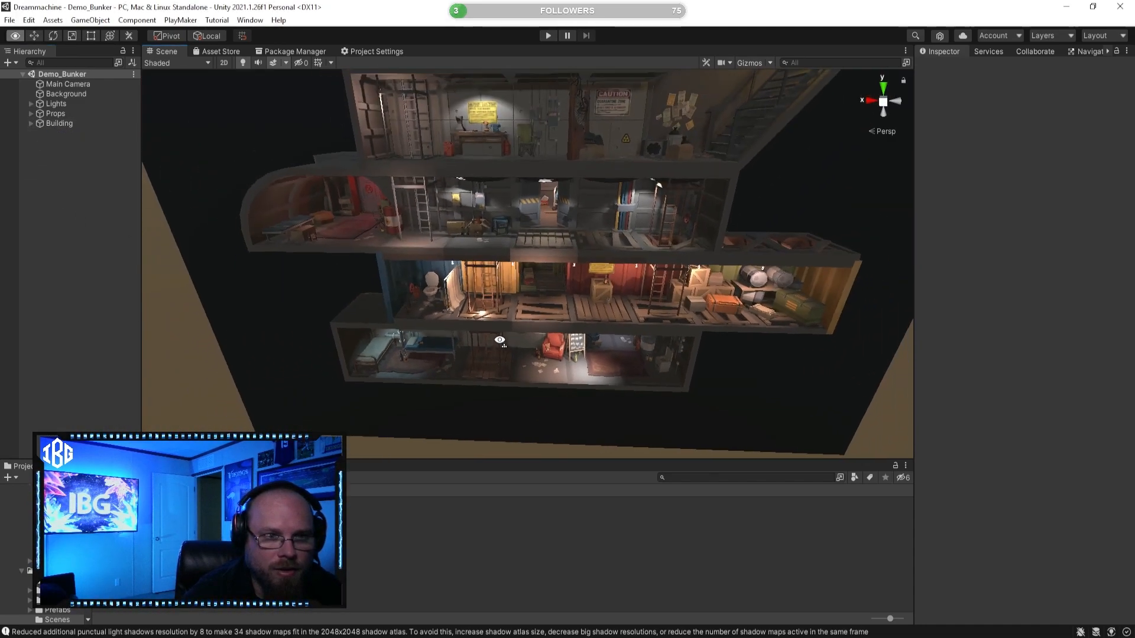
click(177, 523)
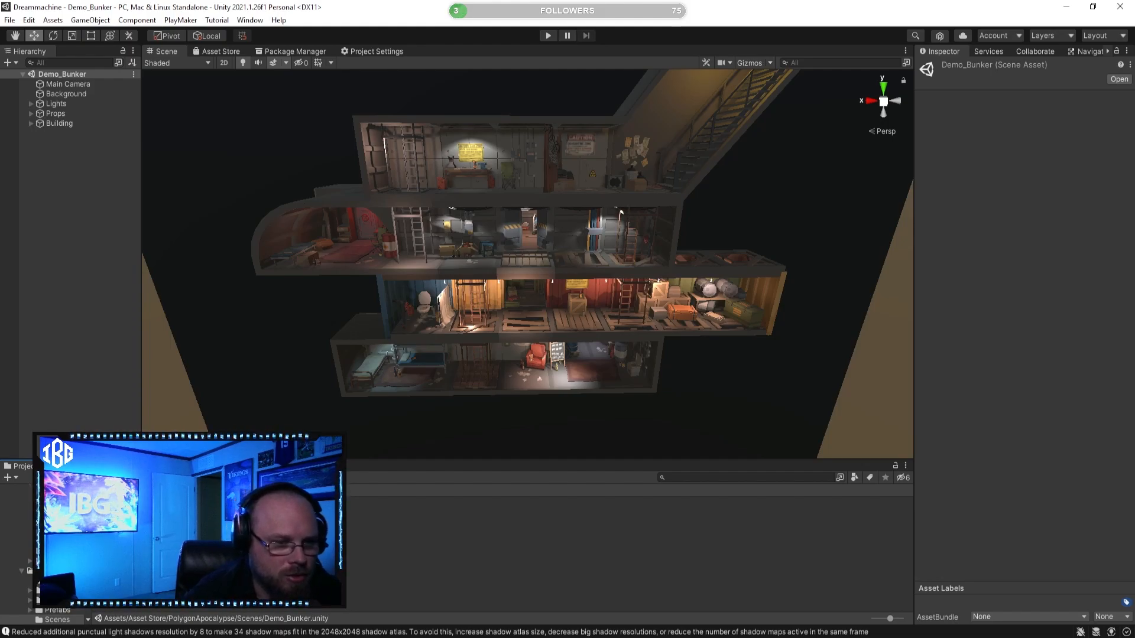
click(106, 490)
click(574, 597)
double_click(614, 538)
right_click(298, 565)
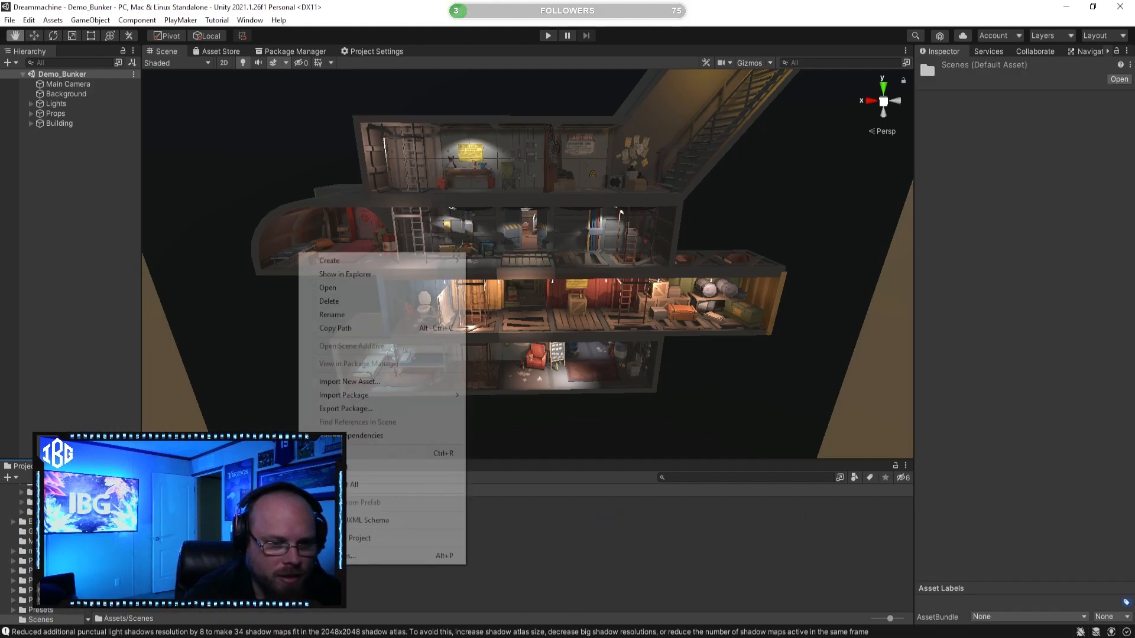
click(295, 567)
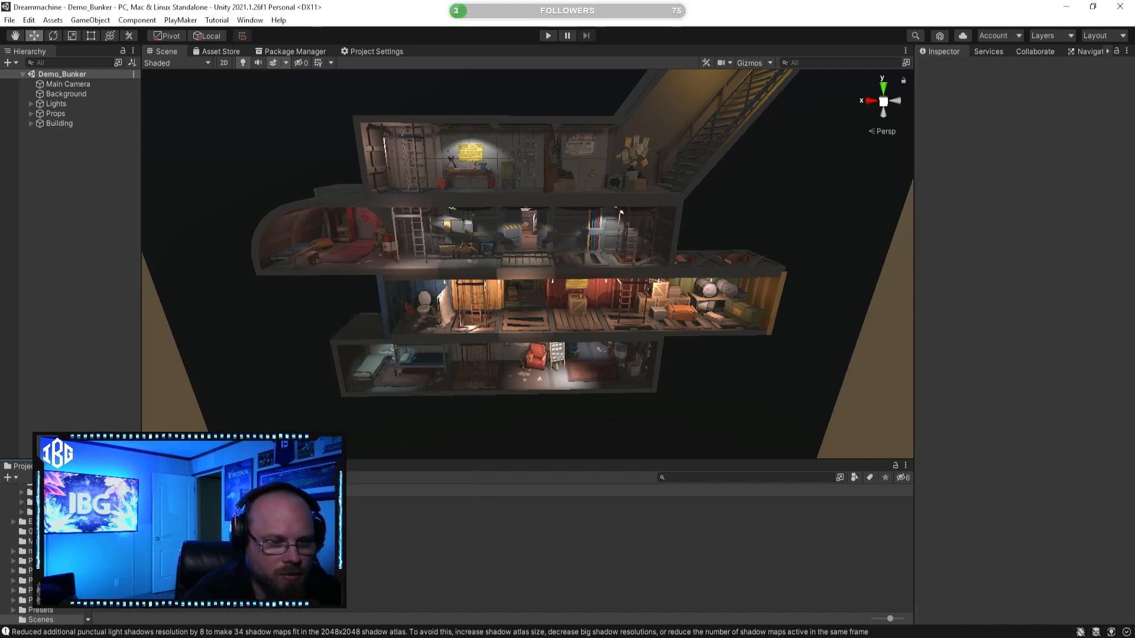
right_click(268, 560)
key(Escape)
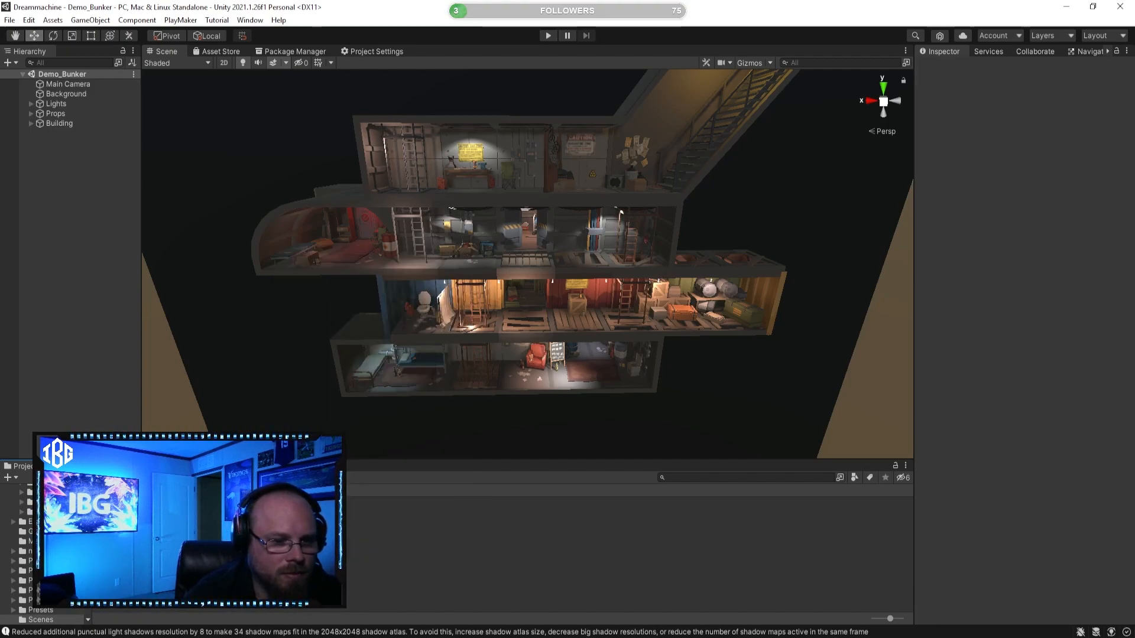
right_click(261, 549)
click(243, 547)
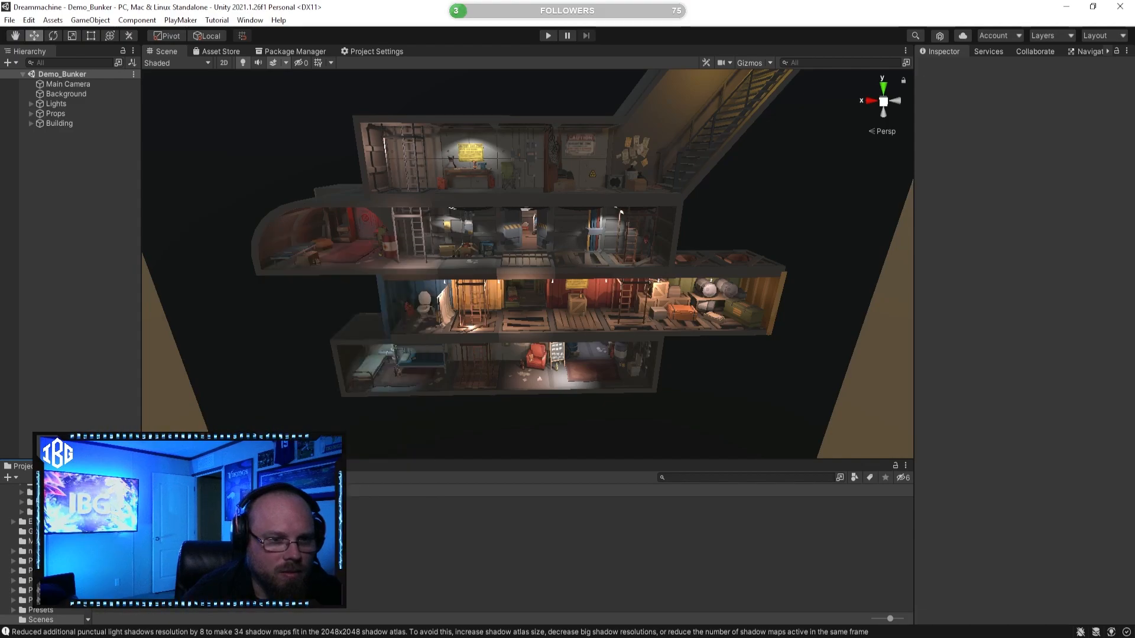
Duplicate the Demo_Bunker scene asset in the PolygonApocalypse Scenes folder
click(108, 492)
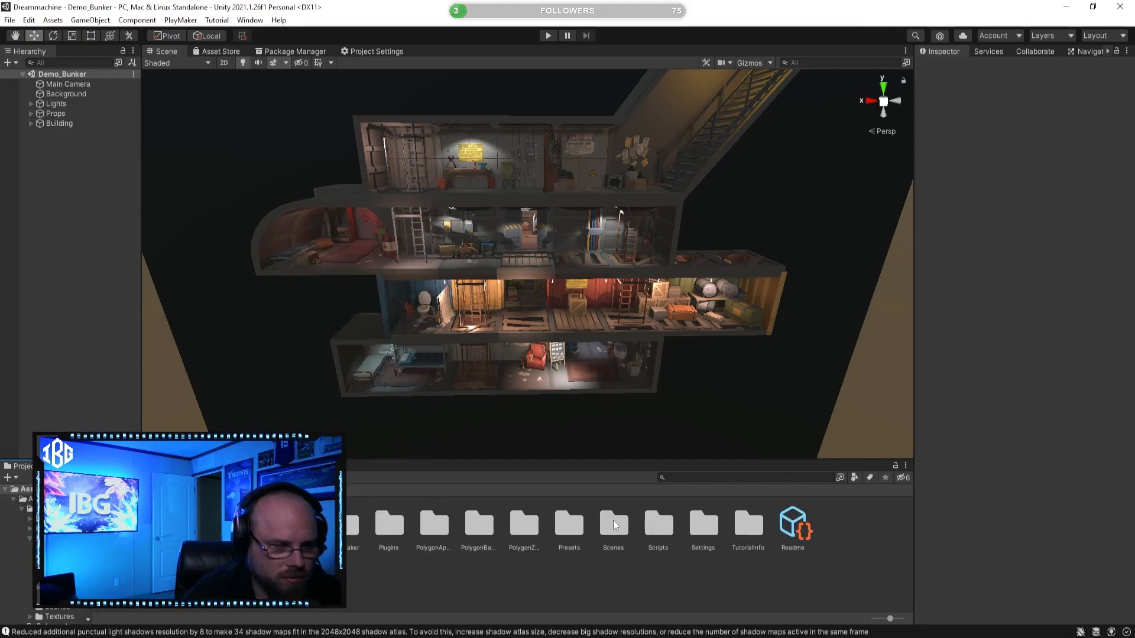
double_click(119, 524)
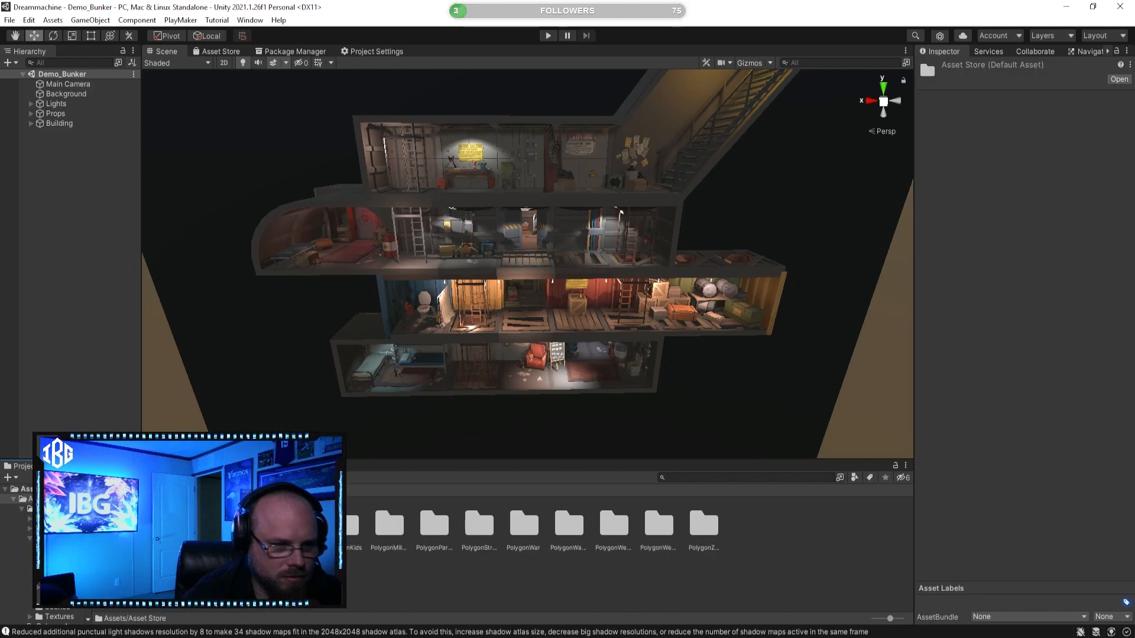
click(165, 524)
double_click(164, 524)
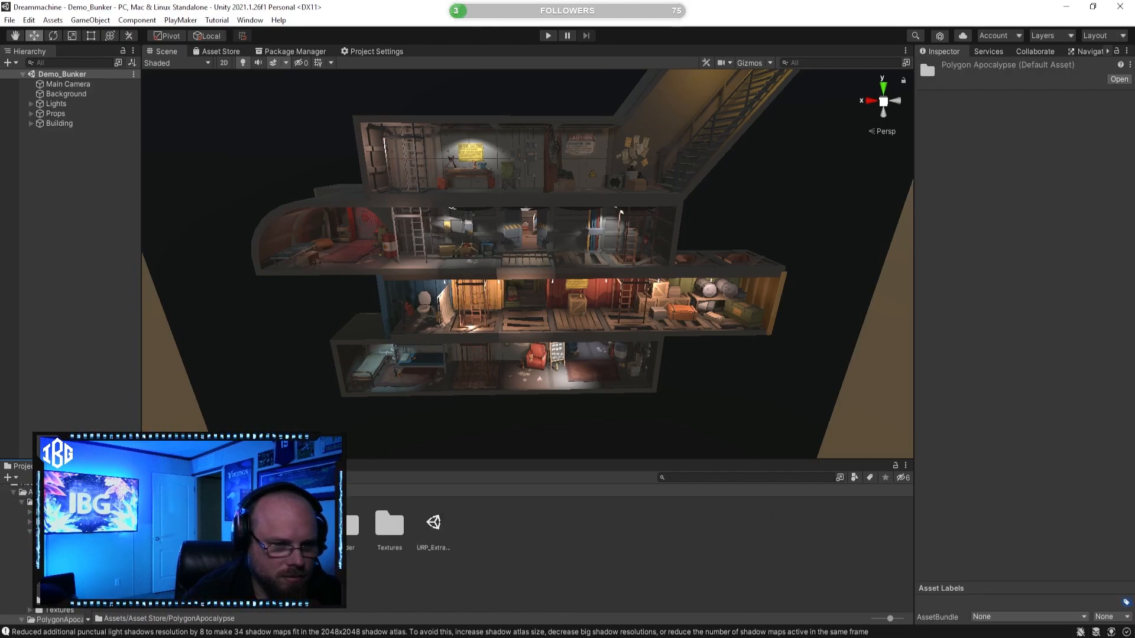
double_click(299, 524)
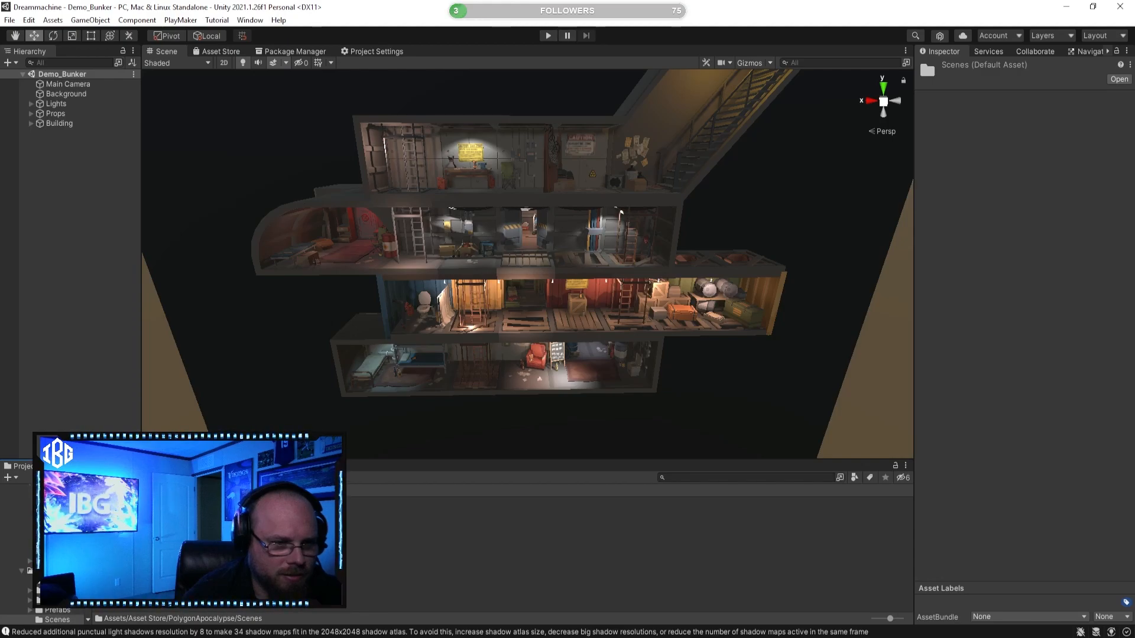
click(165, 524)
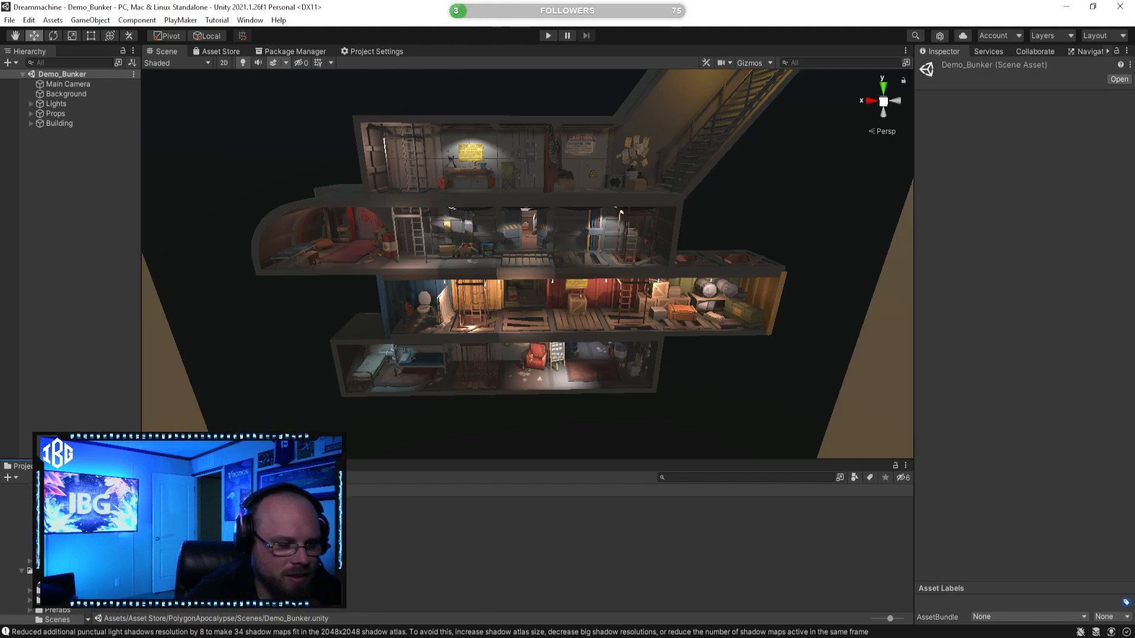
scroll(47, 552, up, 5)
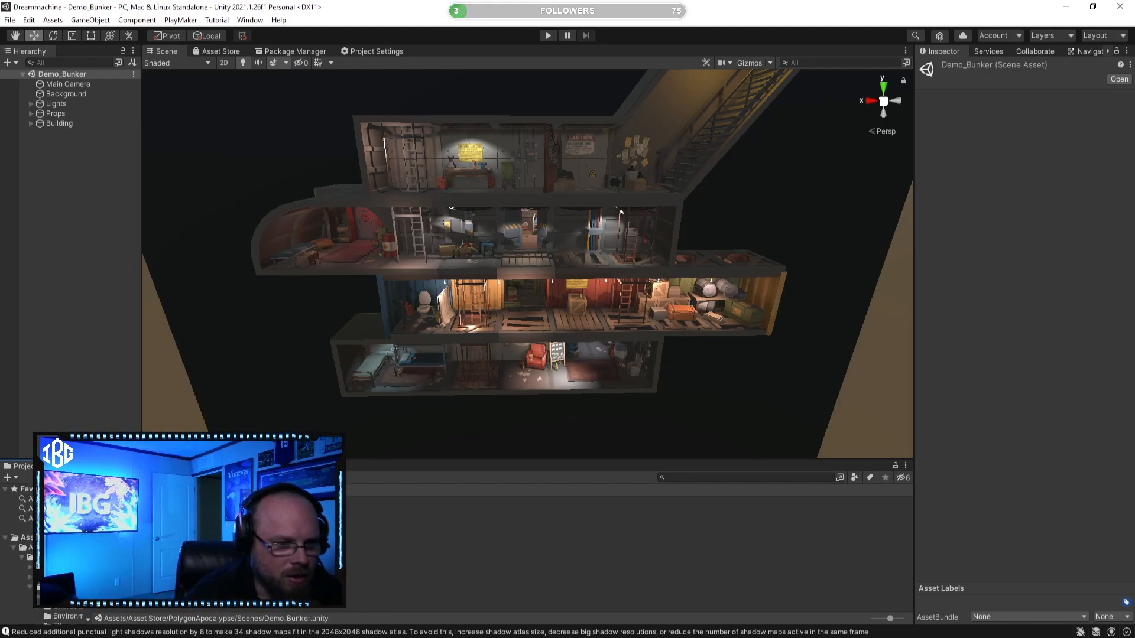
right_click(160, 524)
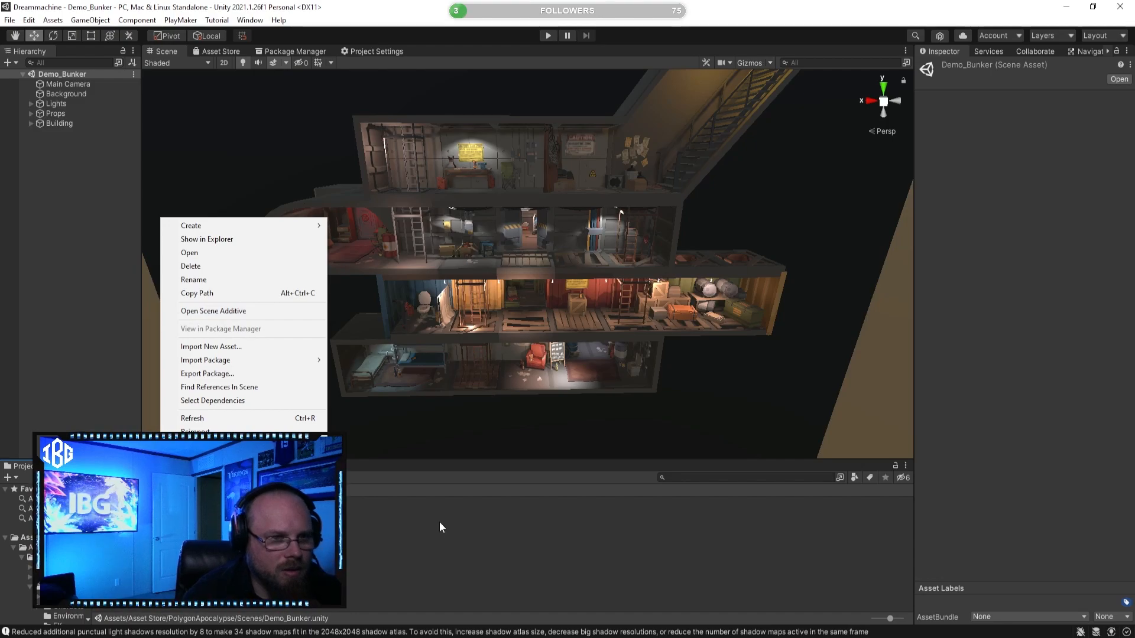
click(443, 538)
click(236, 524)
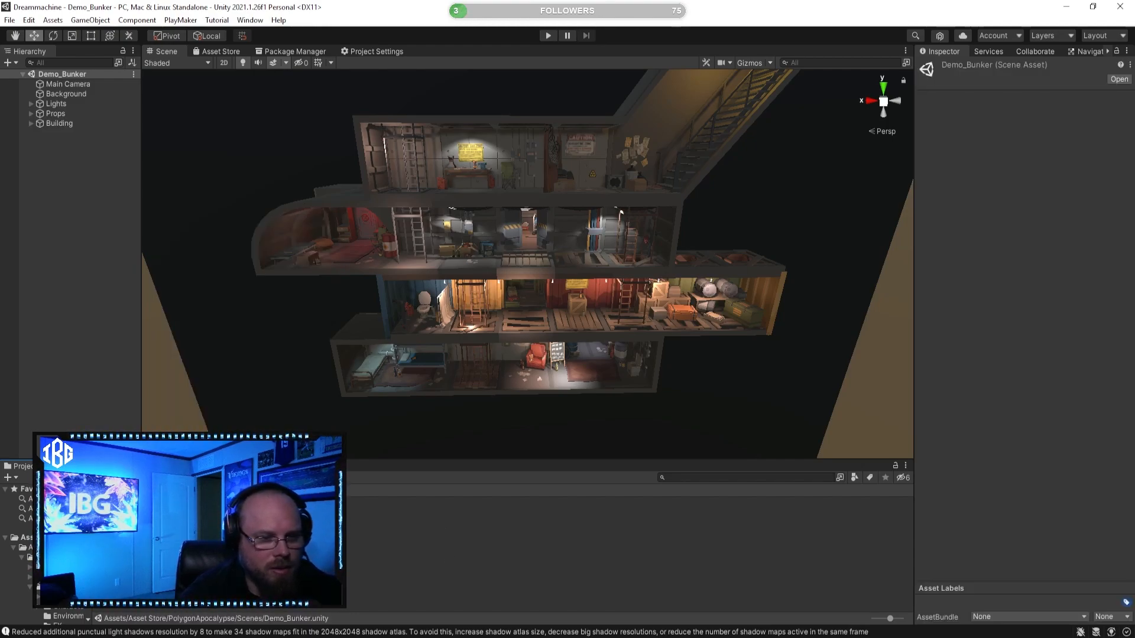
key(ctrl+d)
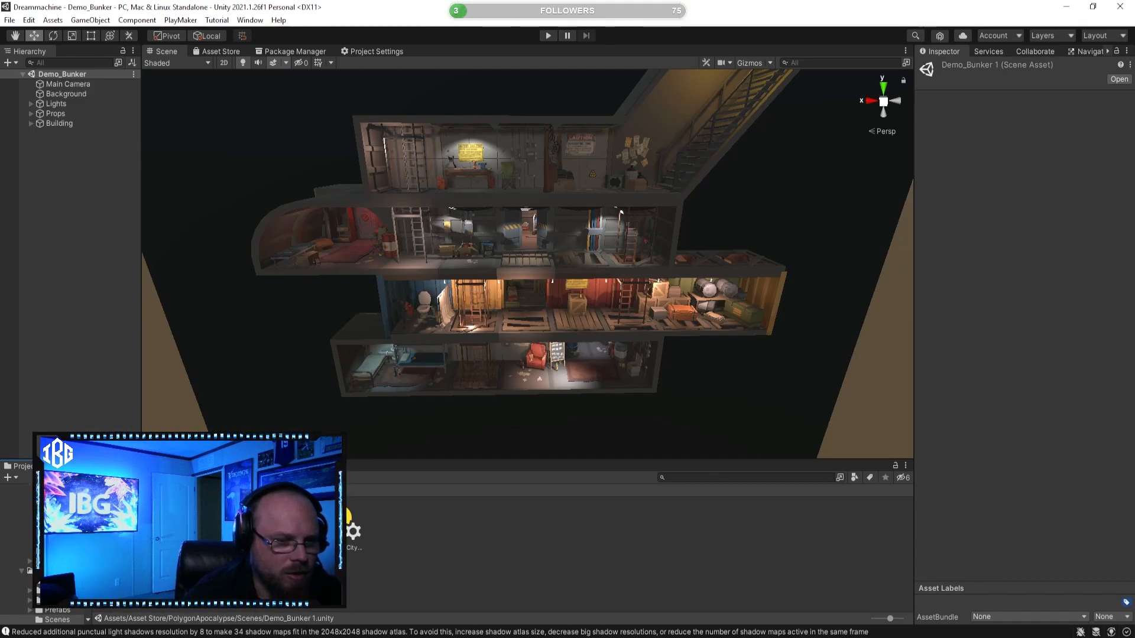
Move the duplicated bunker scene into the project's Assets/Scenes folder and rename it Level_0
scroll(59, 568, up, 10)
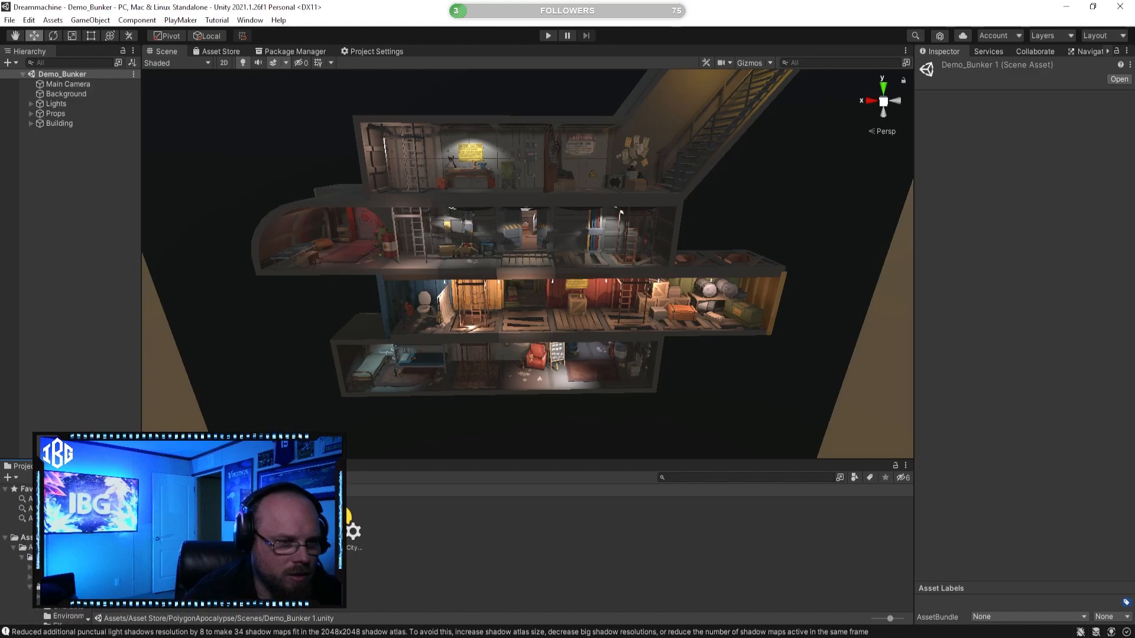
drag(230, 526, 25, 538)
click(106, 490)
click(733, 564)
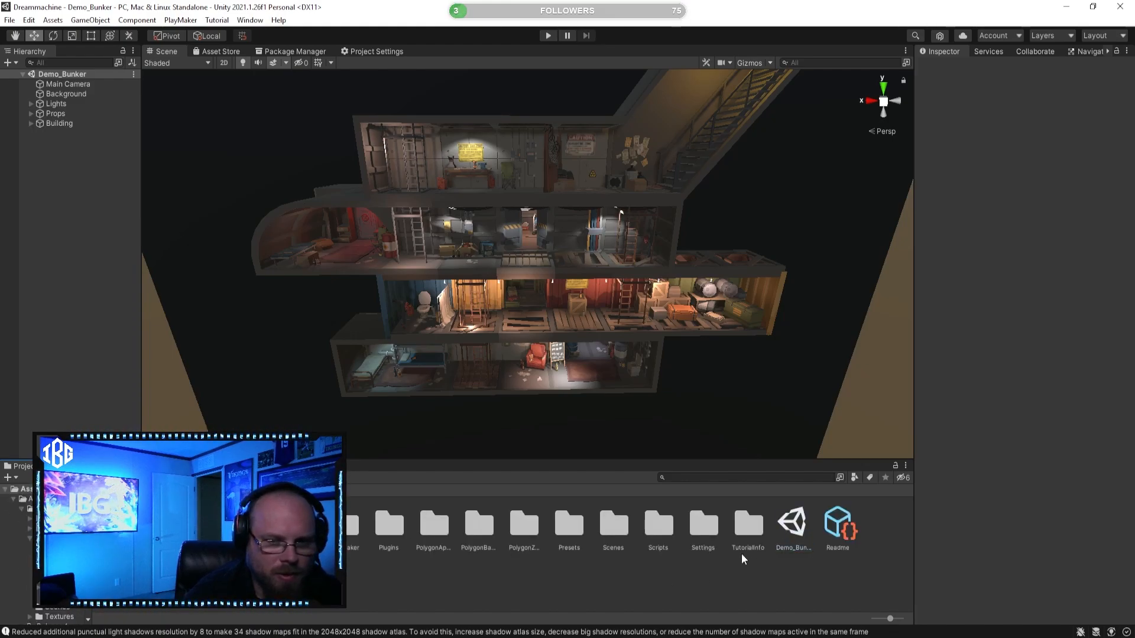
drag(795, 523, 613, 530)
click(615, 534)
double_click(615, 534)
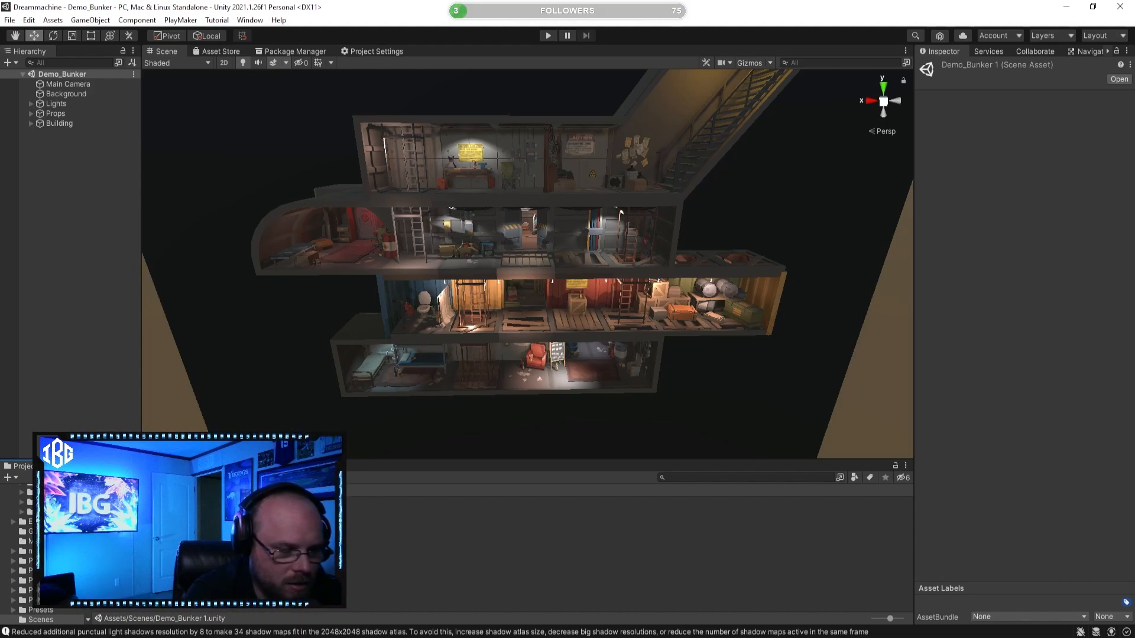
key(Return)
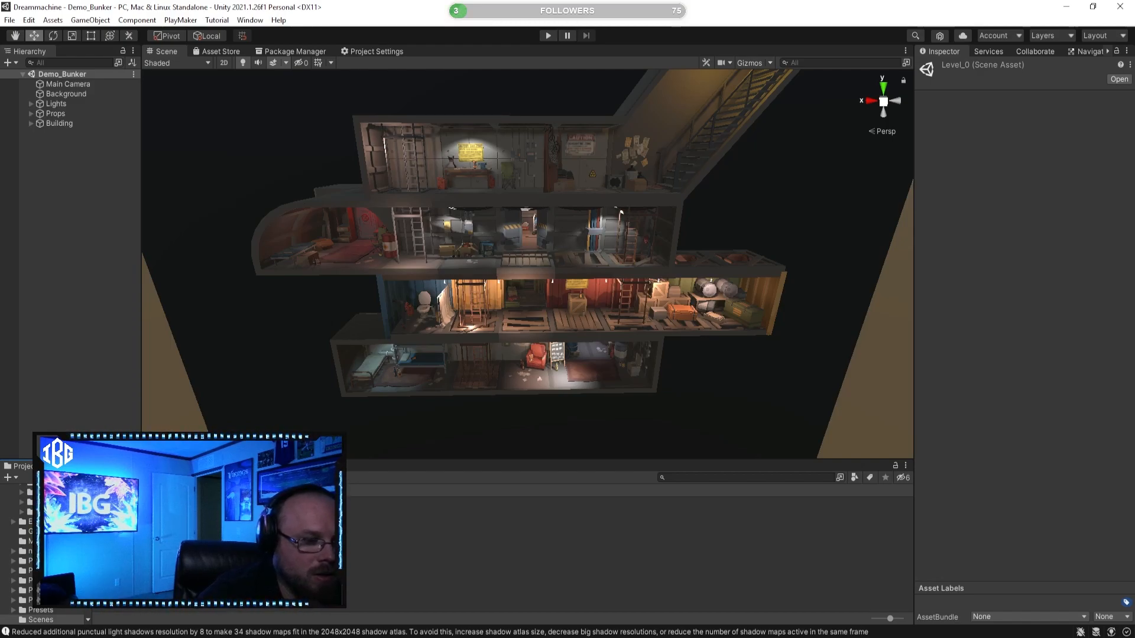
Remove SampleScene from the build's scene list, add the currently open Demo_Bunker scene and close the build settings
click(7, 21)
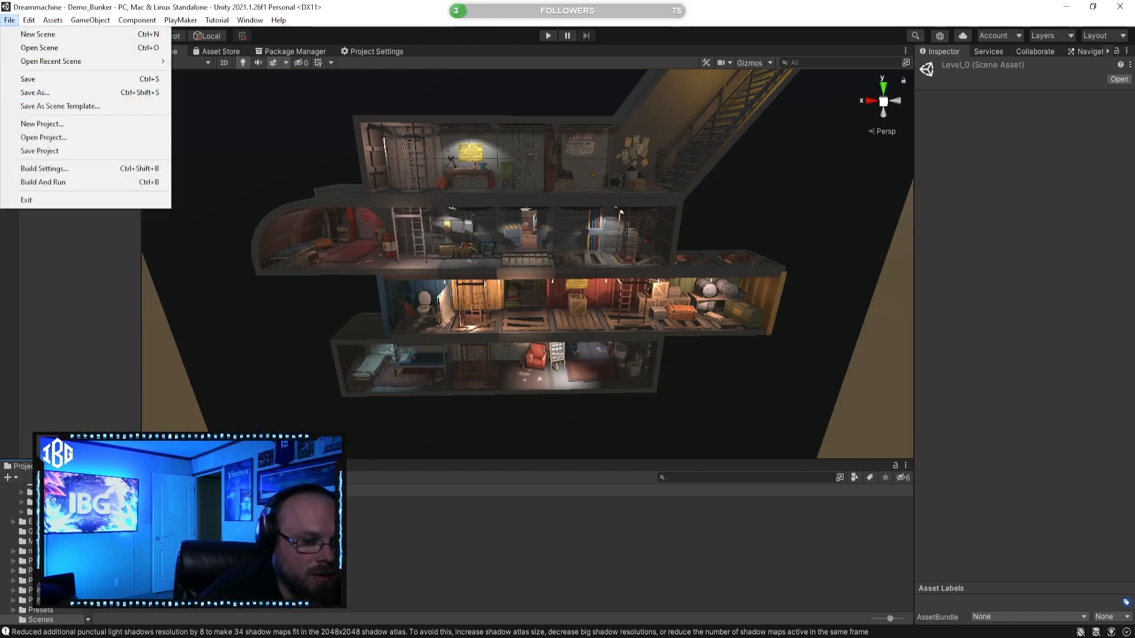
click(248, 544)
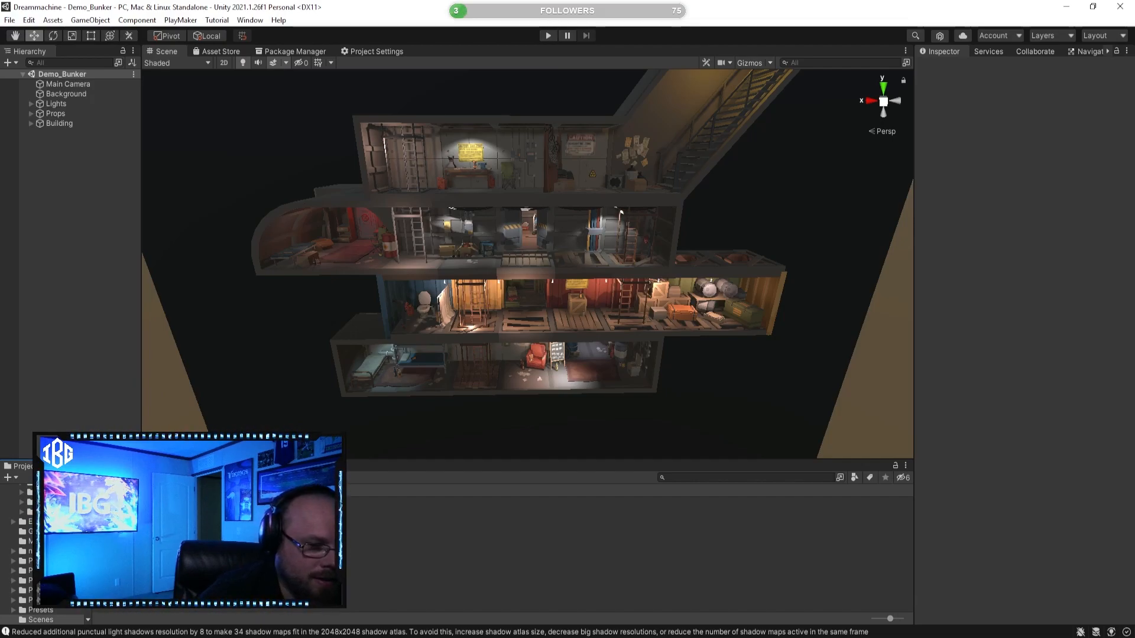
click(9, 20)
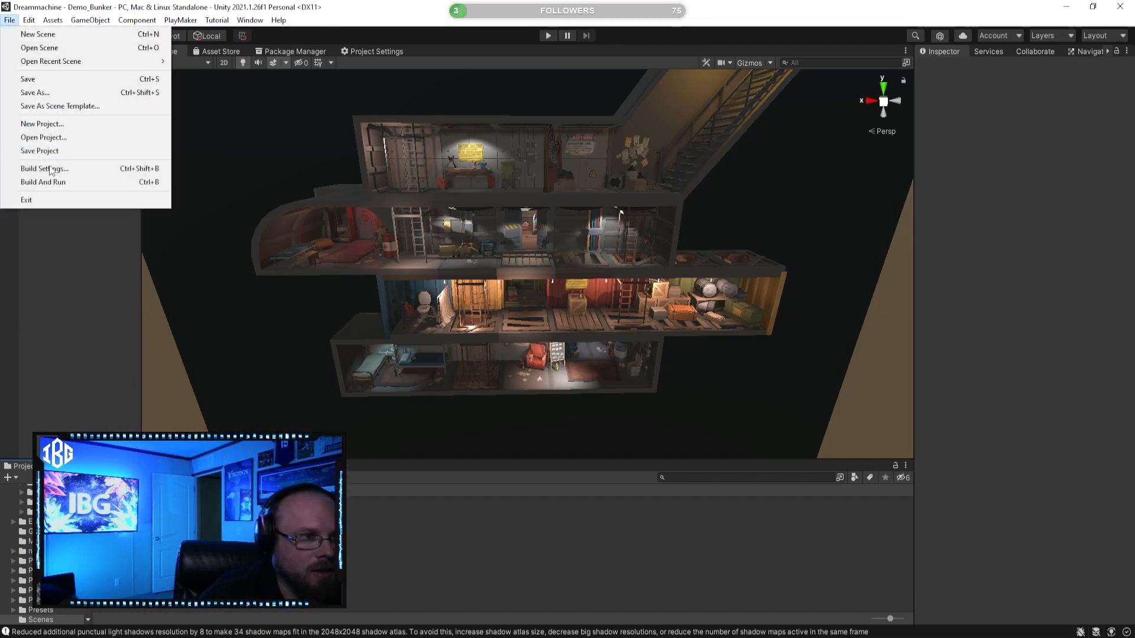
click(44, 168)
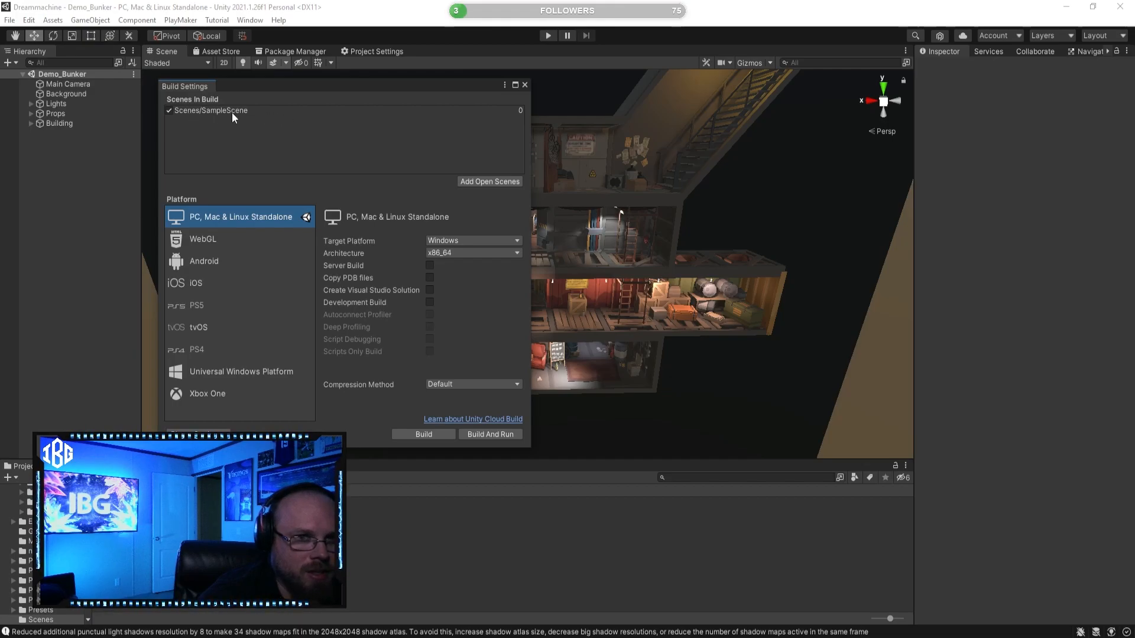
click(189, 113)
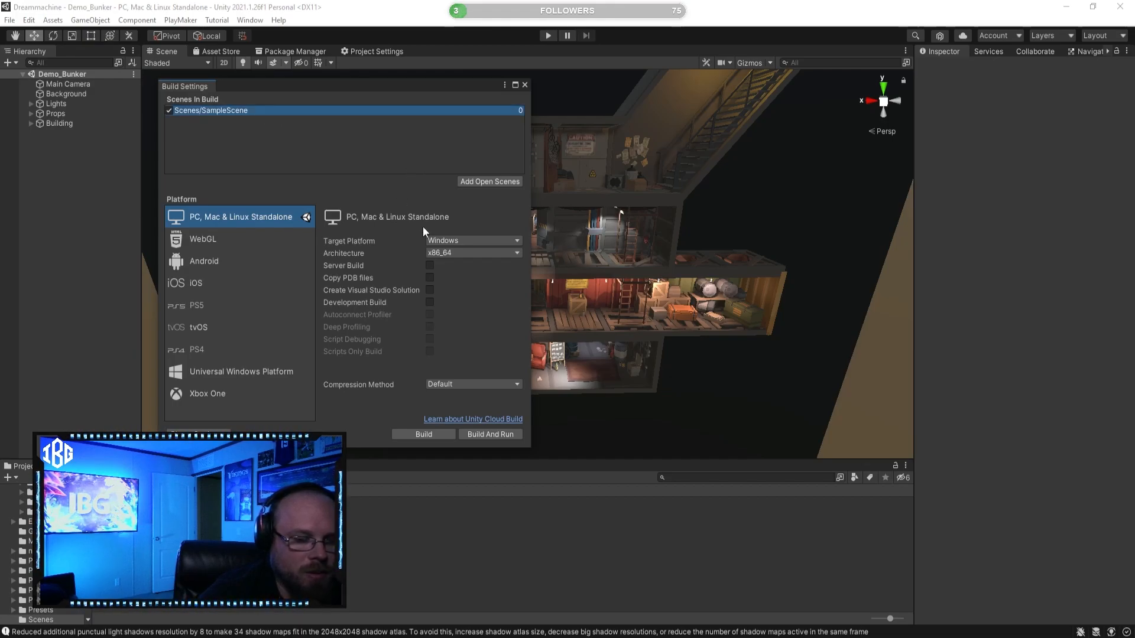
key(Delete)
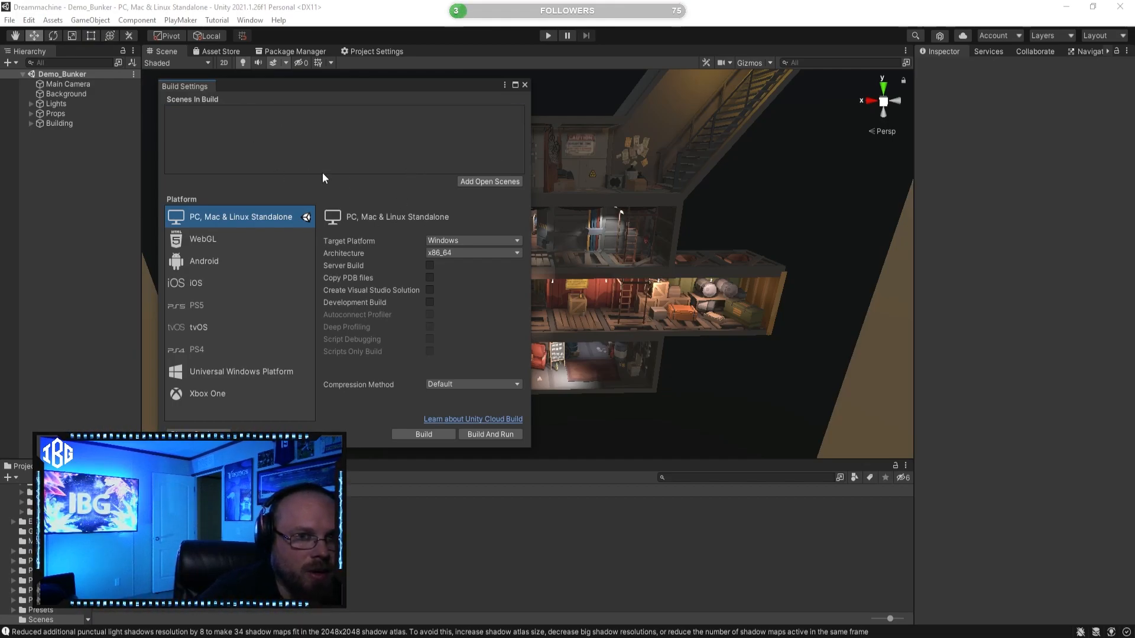
click(488, 182)
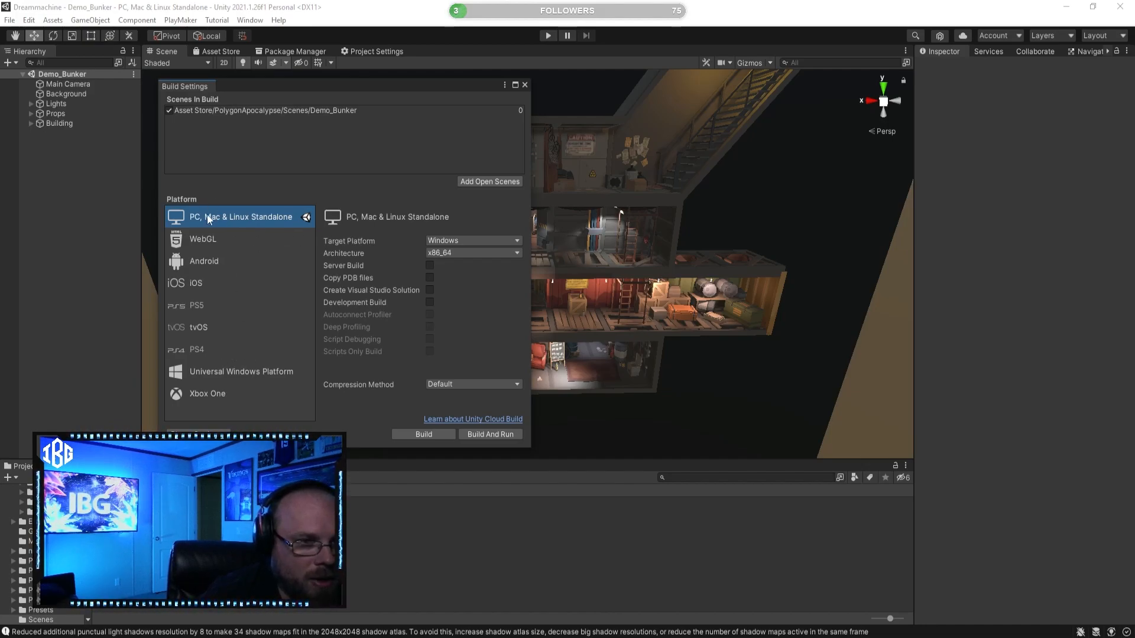
click(524, 85)
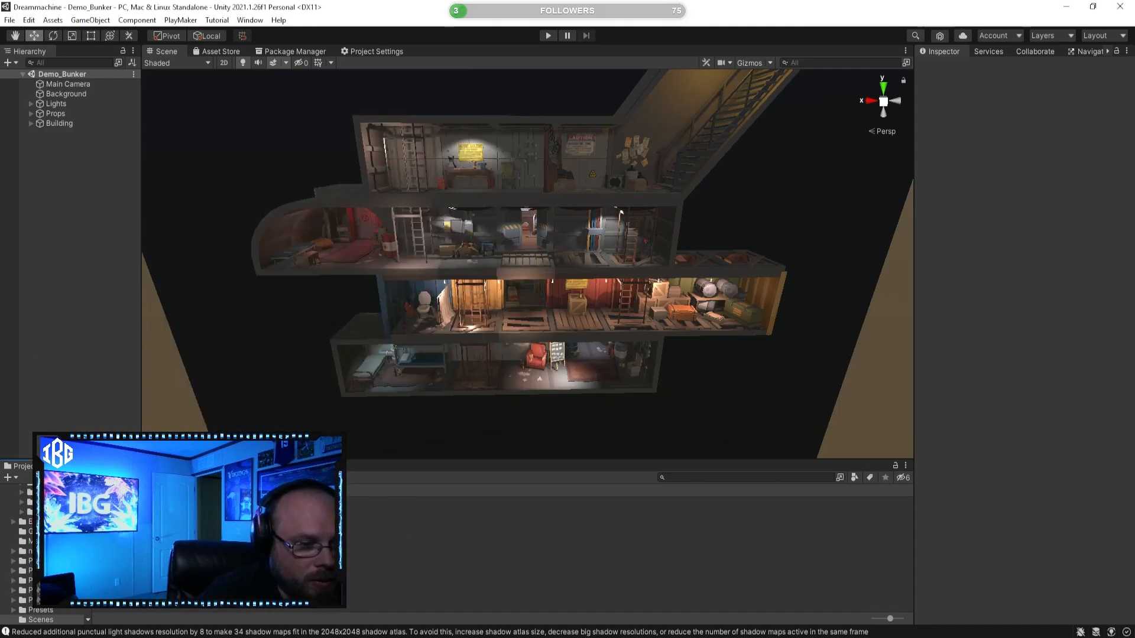
Open the Level_0 scene and examine the whole bunker and its staircase from a raised angle
click(127, 525)
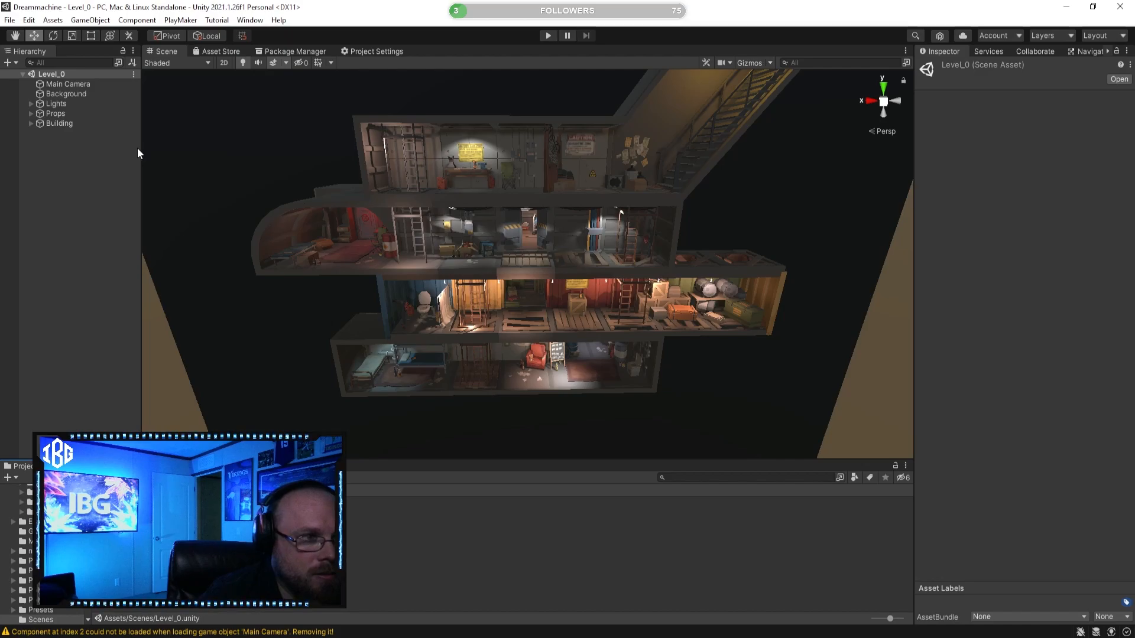
right_drag(374, 275, 368, 336)
key(s)
key(a)
key(e)
key(w)
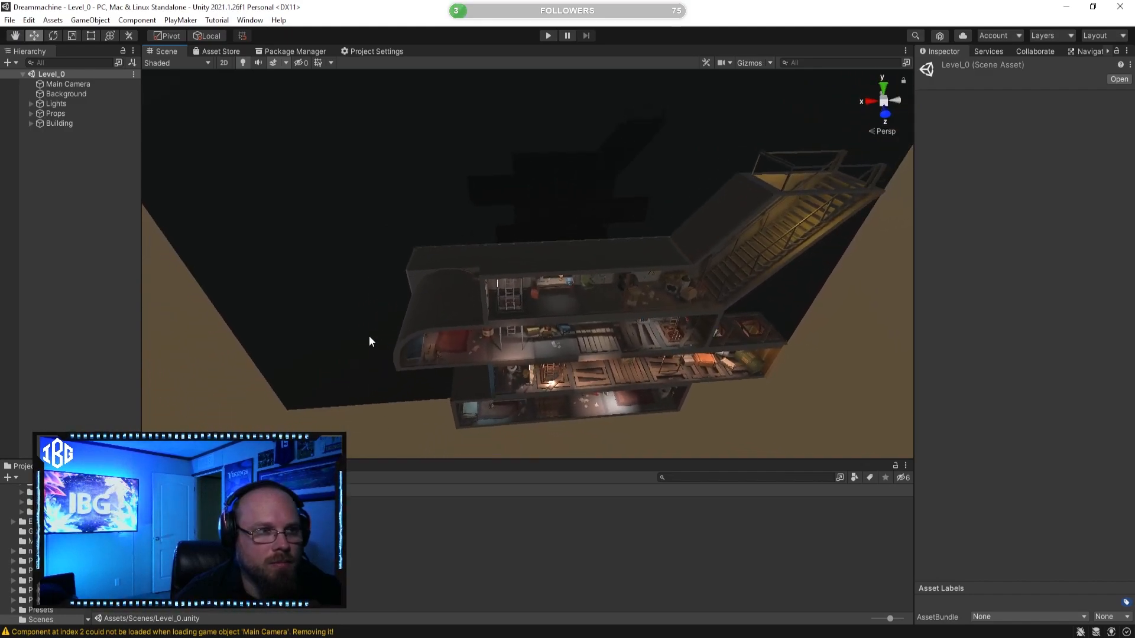
click(88, 275)
Browse to the Buildings prefabs of PolygonApocalypse and select the SM_Bld_Bunker_Floor_Wood_03 prefab
click(107, 492)
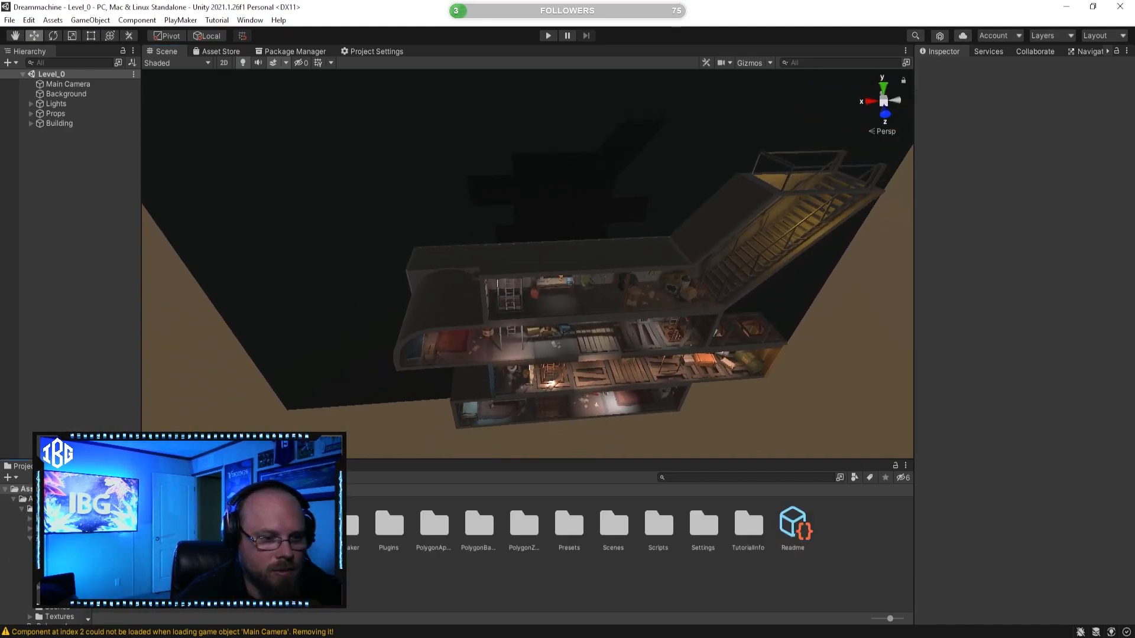
click(55, 499)
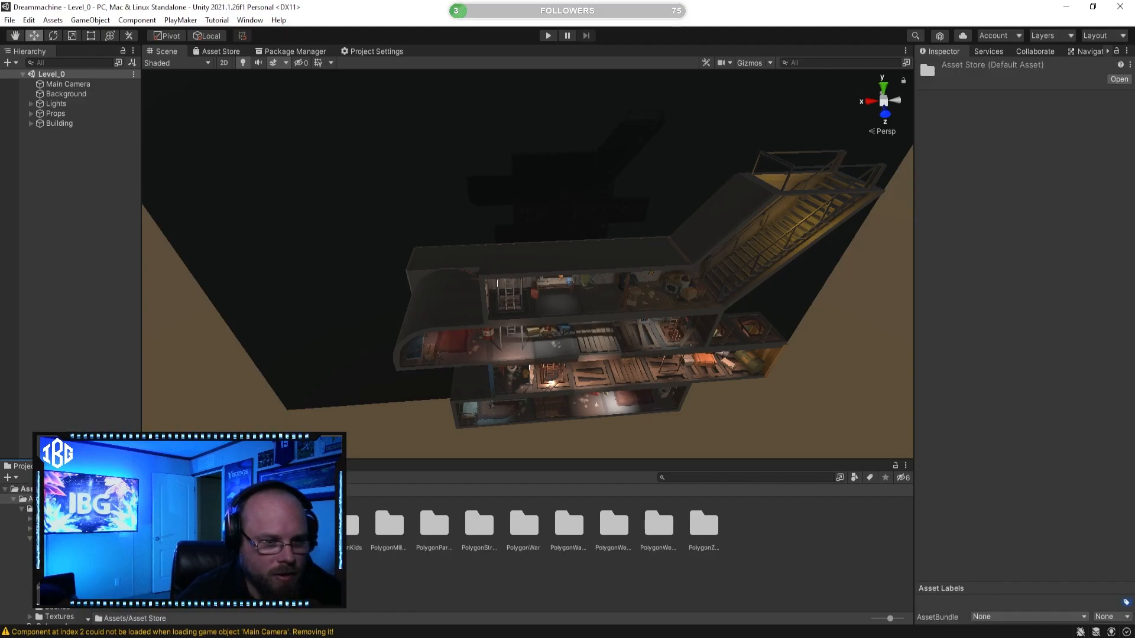
click(64, 509)
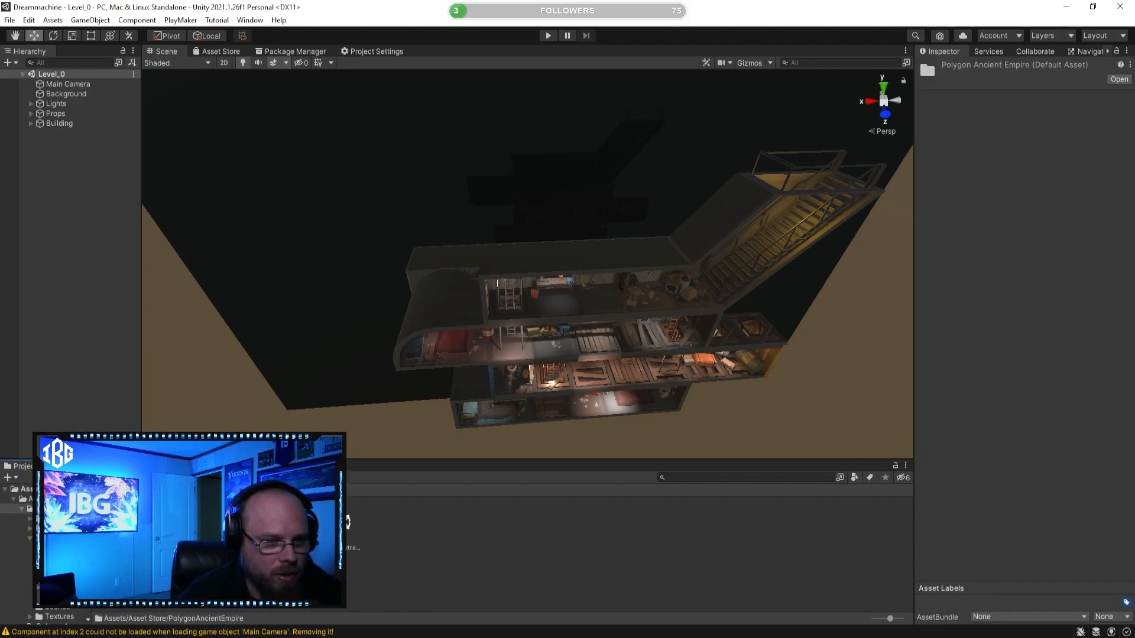
click(142, 492)
double_click(168, 524)
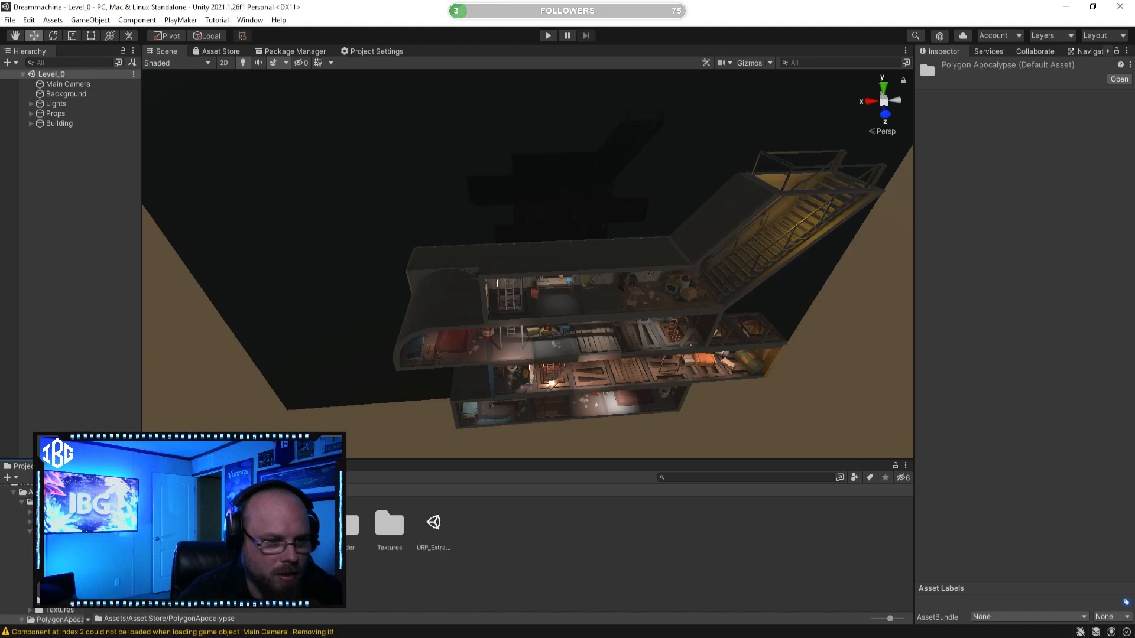
double_click(254, 524)
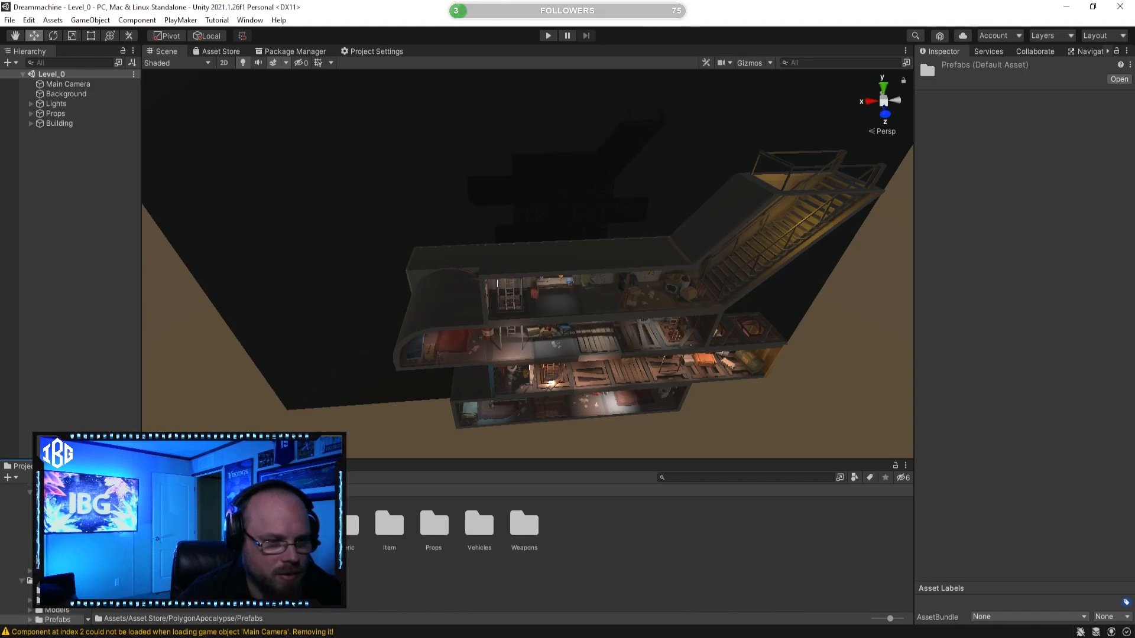
double_click(122, 523)
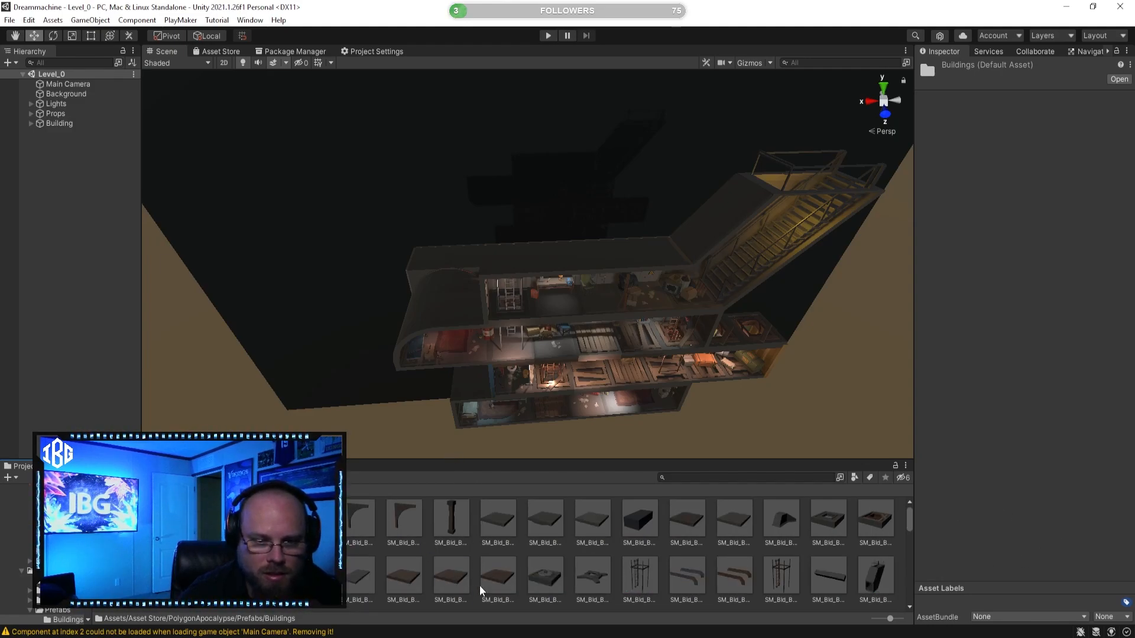
click(496, 582)
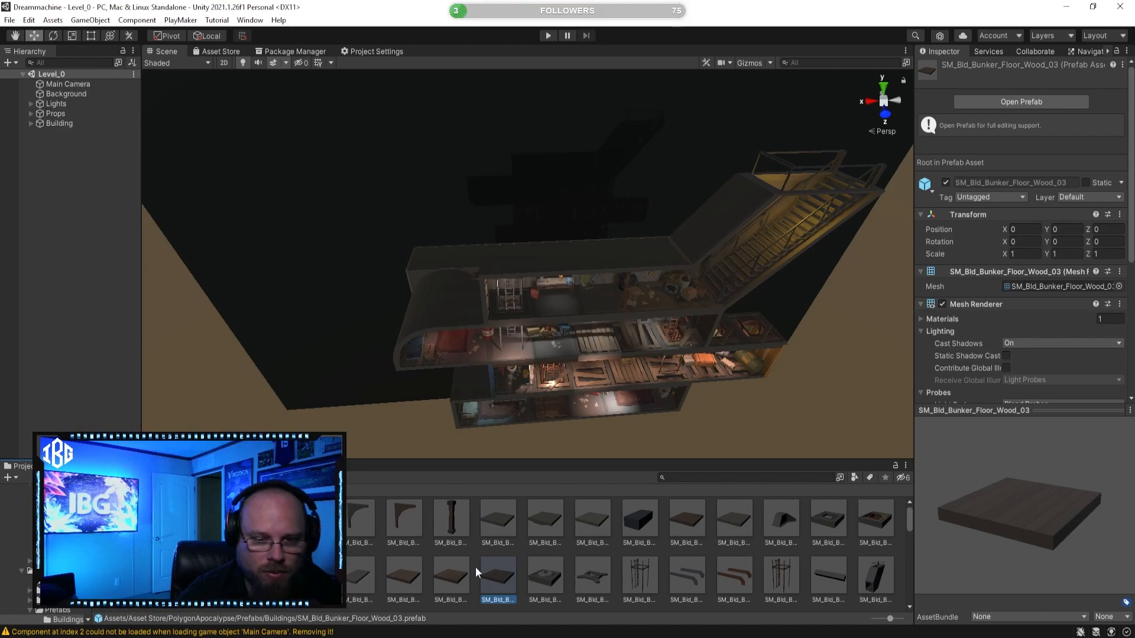
Preview the SM_Bld_Bunker_Floor_Wood_02 and Floor_Stone_x2_01 prefabs and check the top-down underground bunker reference image
click(449, 577)
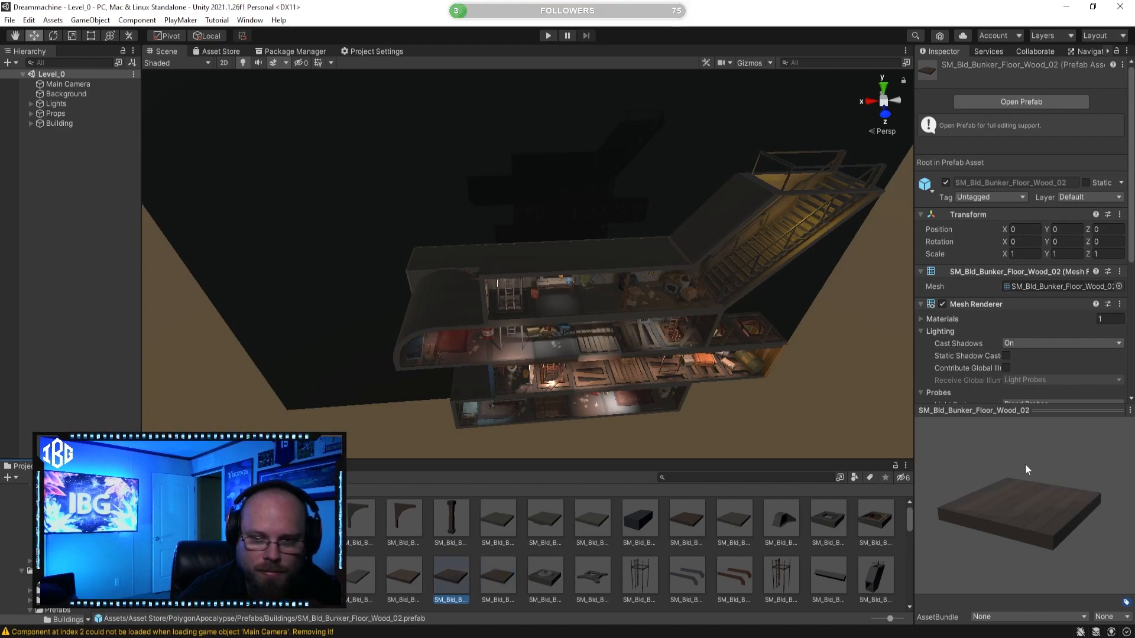
click(362, 576)
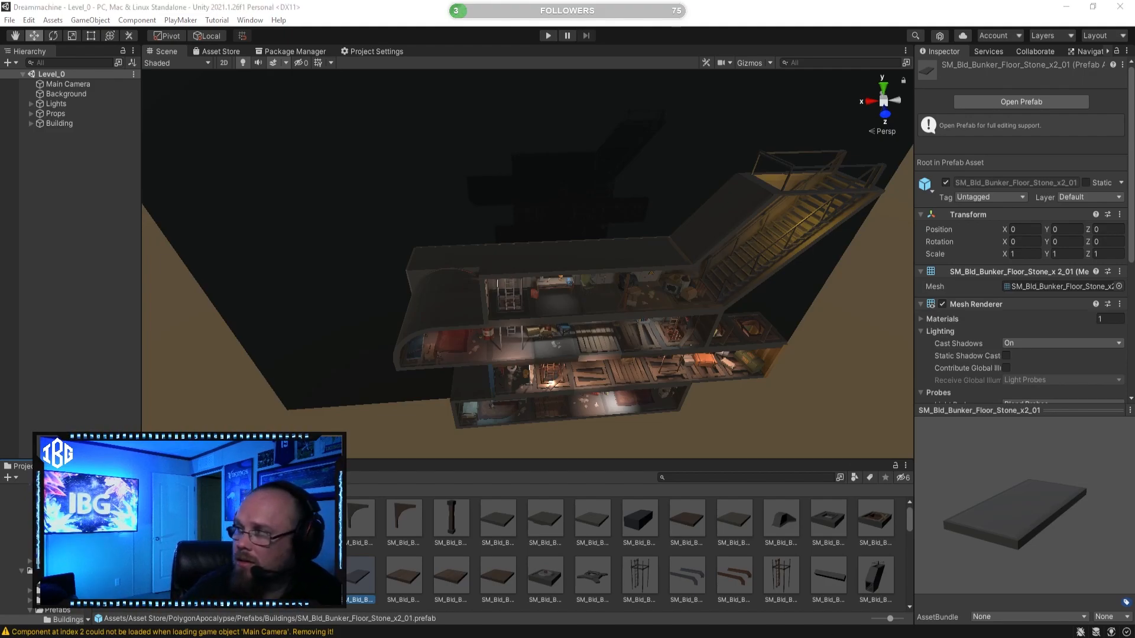
drag(1134, 248, 817, 111)
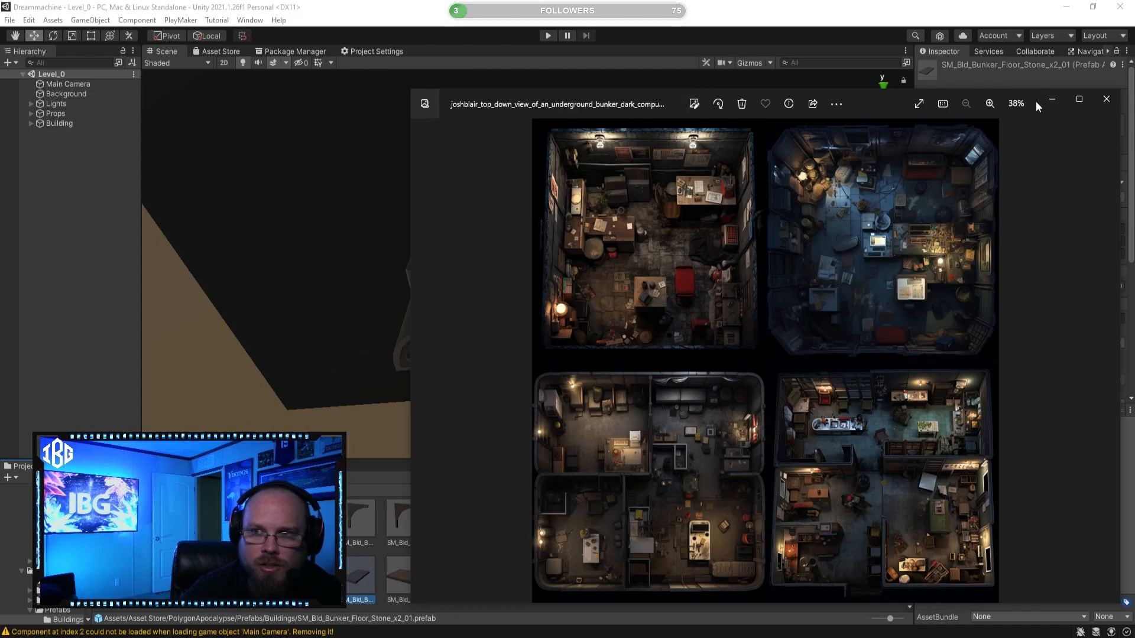
click(1052, 99)
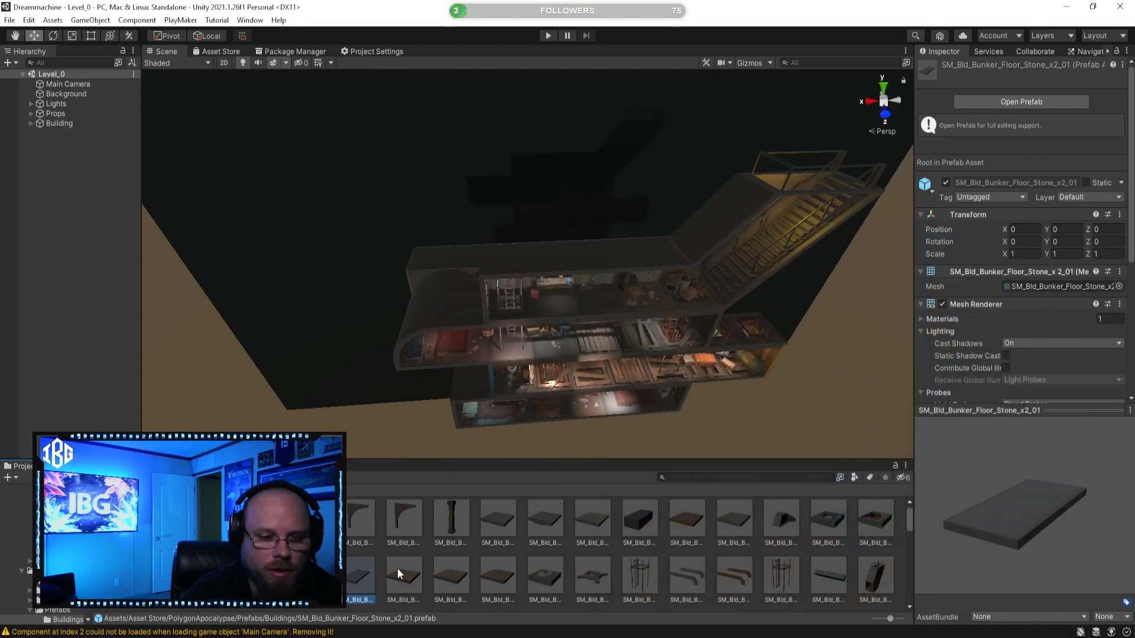
Look through the bunker floor prefabs, from SM_Bld_Bunker_Floor_Pallet_02 back to SM_Bld_Bunker_Ceiling_Corrugated_01
click(527, 575)
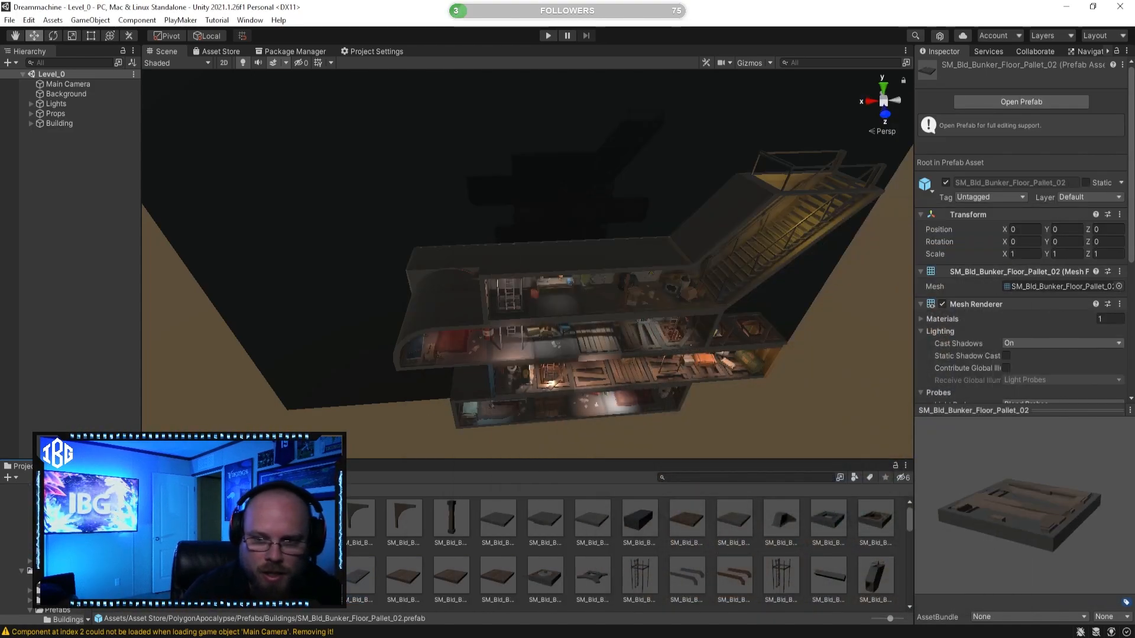
key(Left)
key(Left)
key(Left)
key(Left)
key(Left)
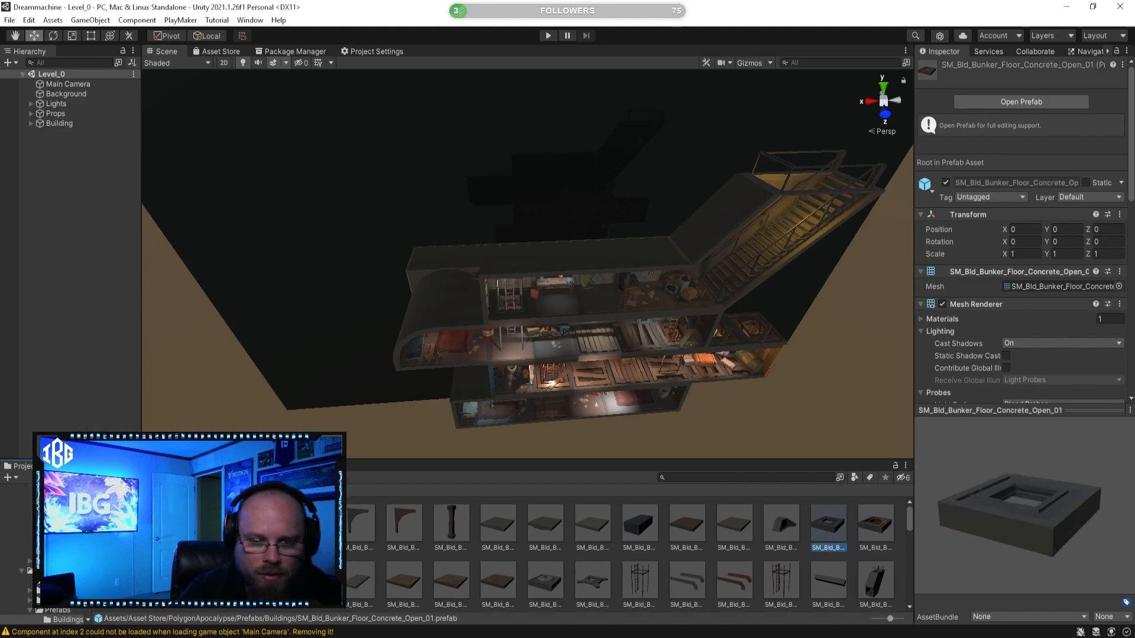
key(Left)
key(Left)
key(Left)
key(Right)
key(Left)
key(Left)
key(Left)
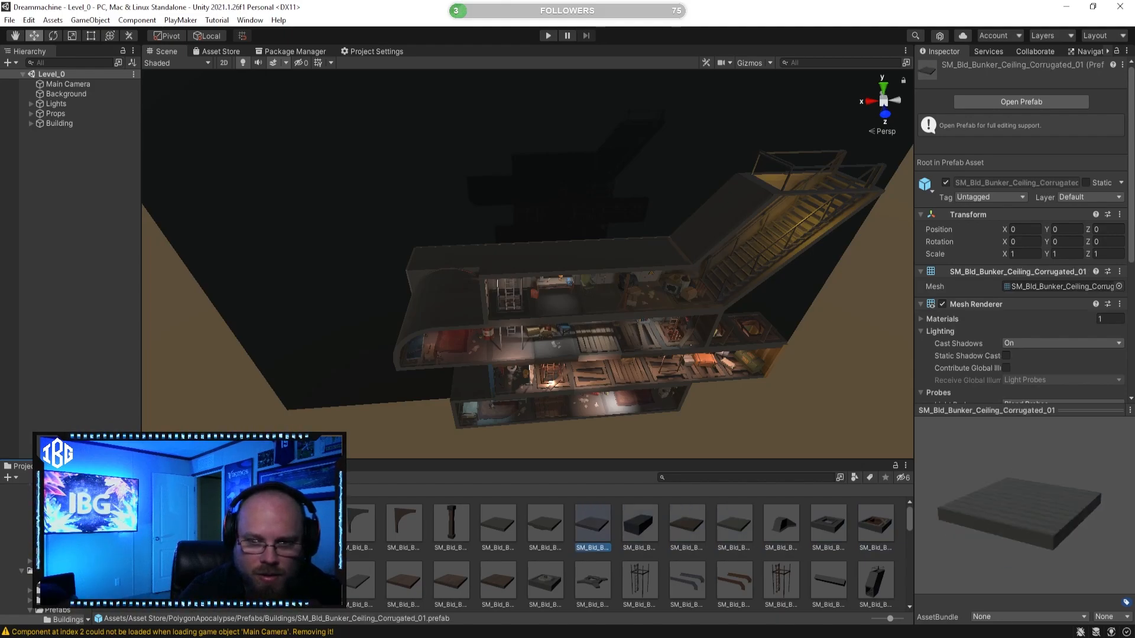
Compare the concrete and corrugated bunker ceiling prefabs, ending on SM_Bld_Bunker_Floor_Wood_03
key(Left)
key(Right)
key(Left)
key(Left)
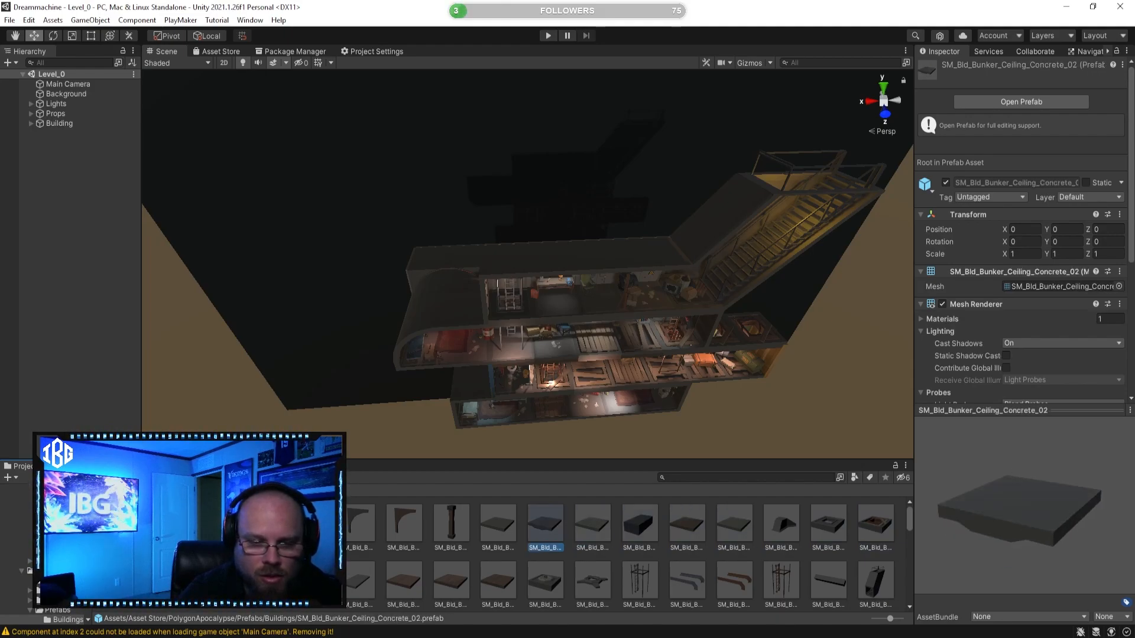
key(Left)
key(Left)
key(Right)
key(Right)
key(Down)
key(Down)
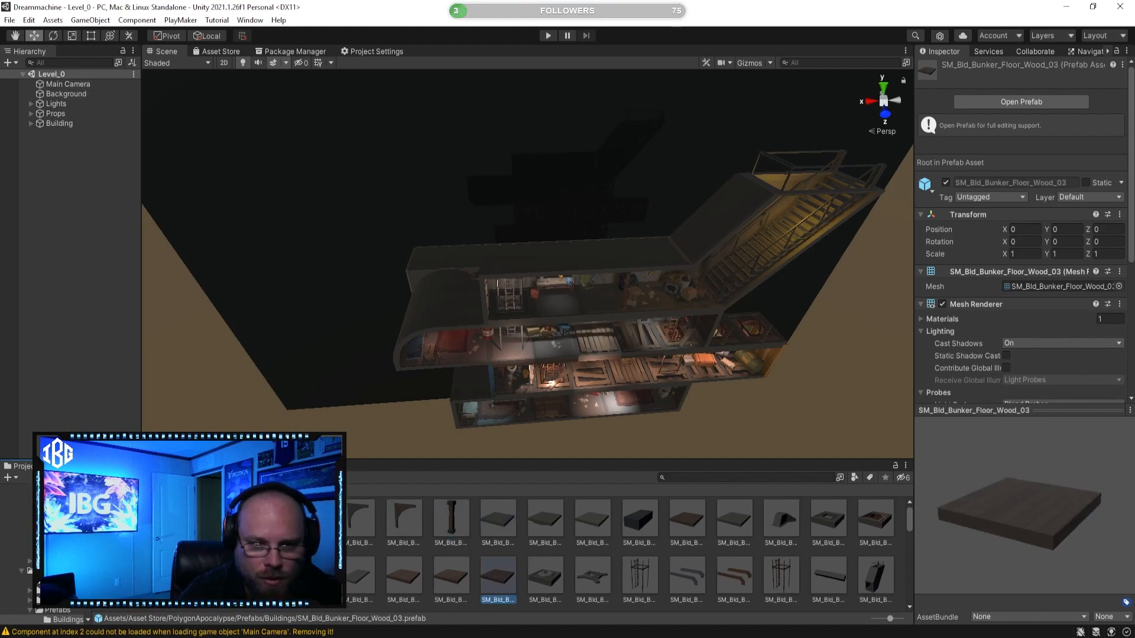
Browse the bunker hatch and wall slab prefabs down to SM_Bld_Diner_Door_01
key(Up)
key(Right)
key(Right)
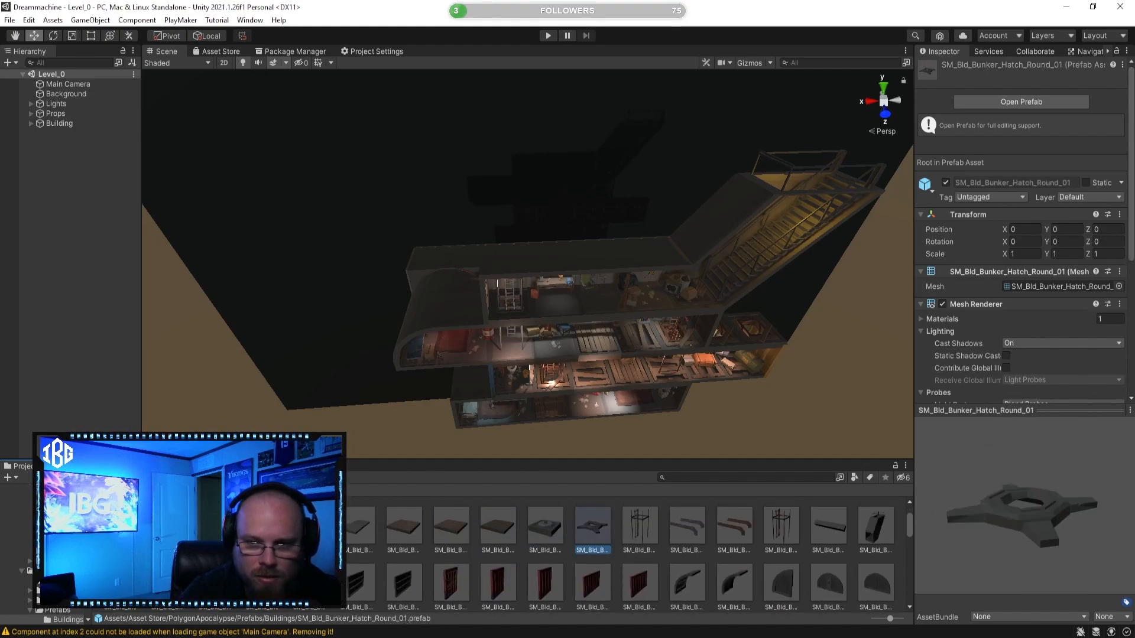
key(Down)
key(Down)
key(Down)
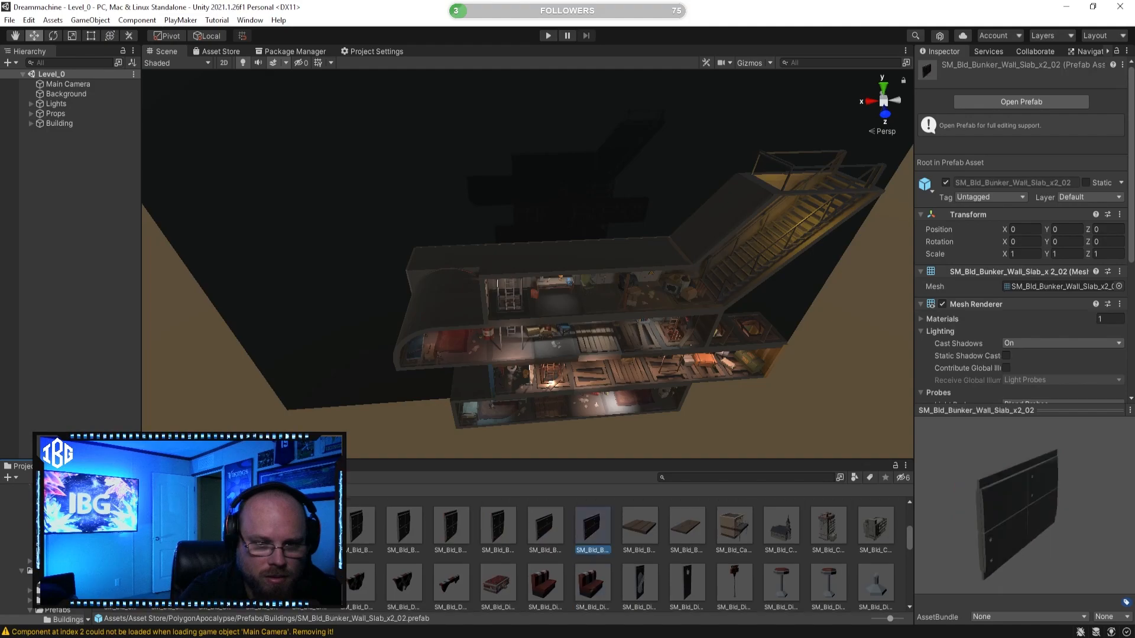
key(Up)
key(Right)
key(Right)
key(Down)
key(Left)
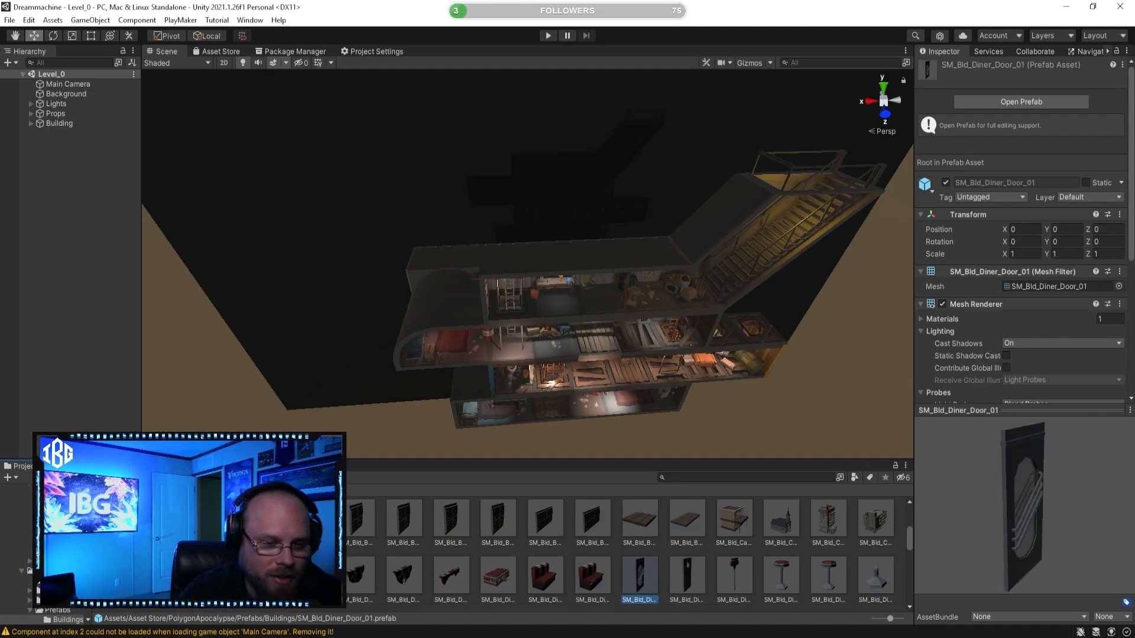
Preview the door and high-rise building prefabs, ending back on SM_Bld_Bunker_Ceiling_Vent_01
key(Left)
key(Left)
key(Left)
key(Right)
key(Down)
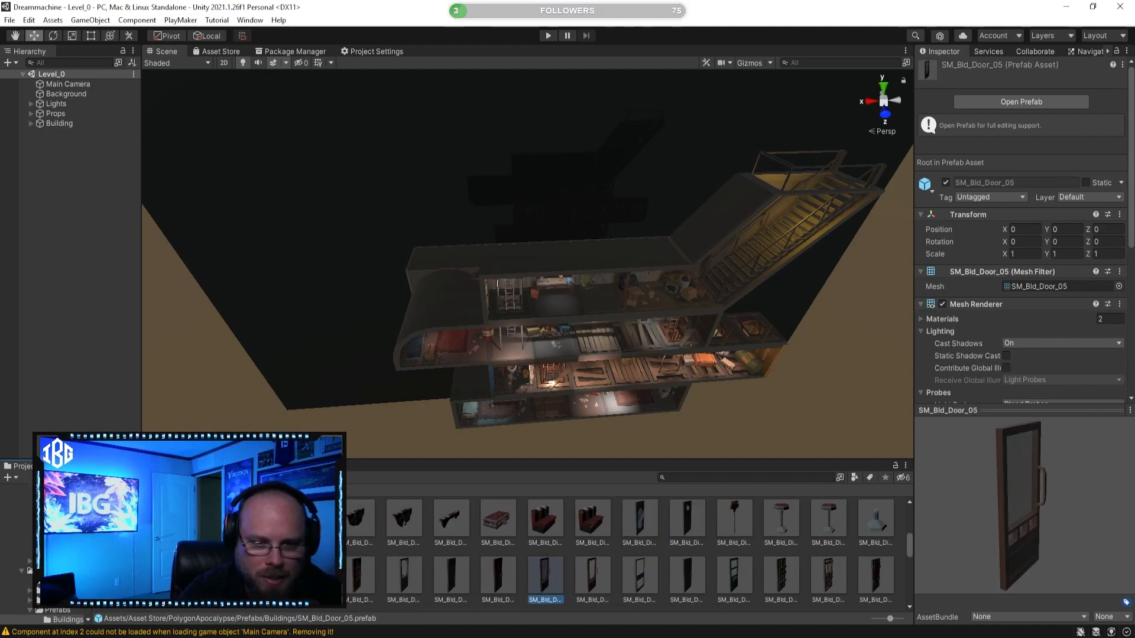
key(Down)
key(Right)
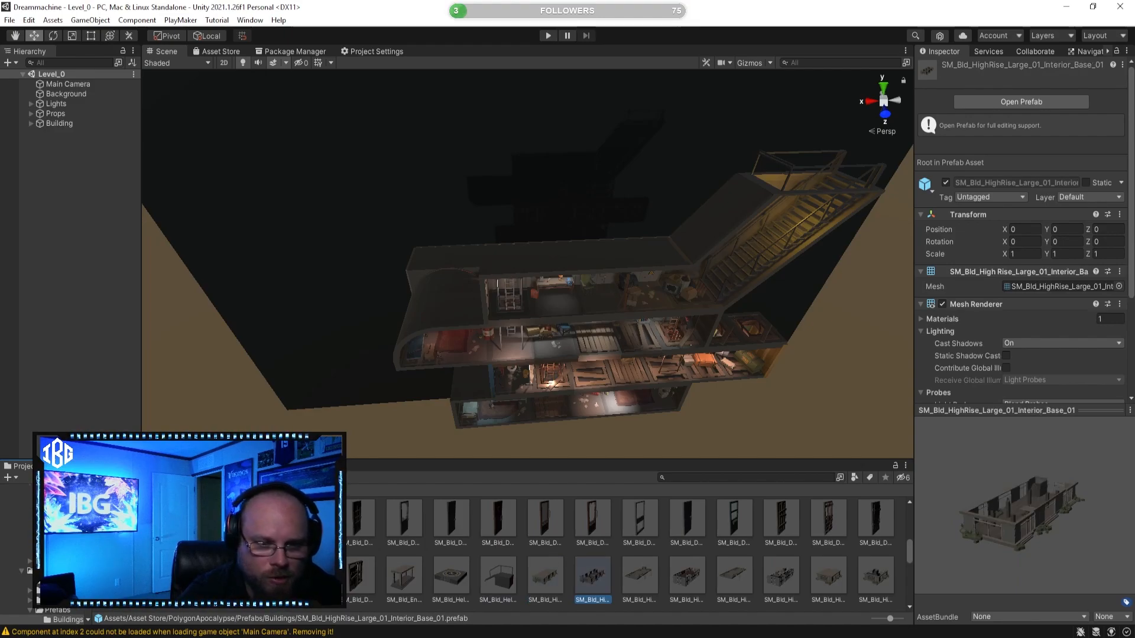
key(Up)
key(Right)
key(Down)
key(Down)
key(Down)
key(Down)
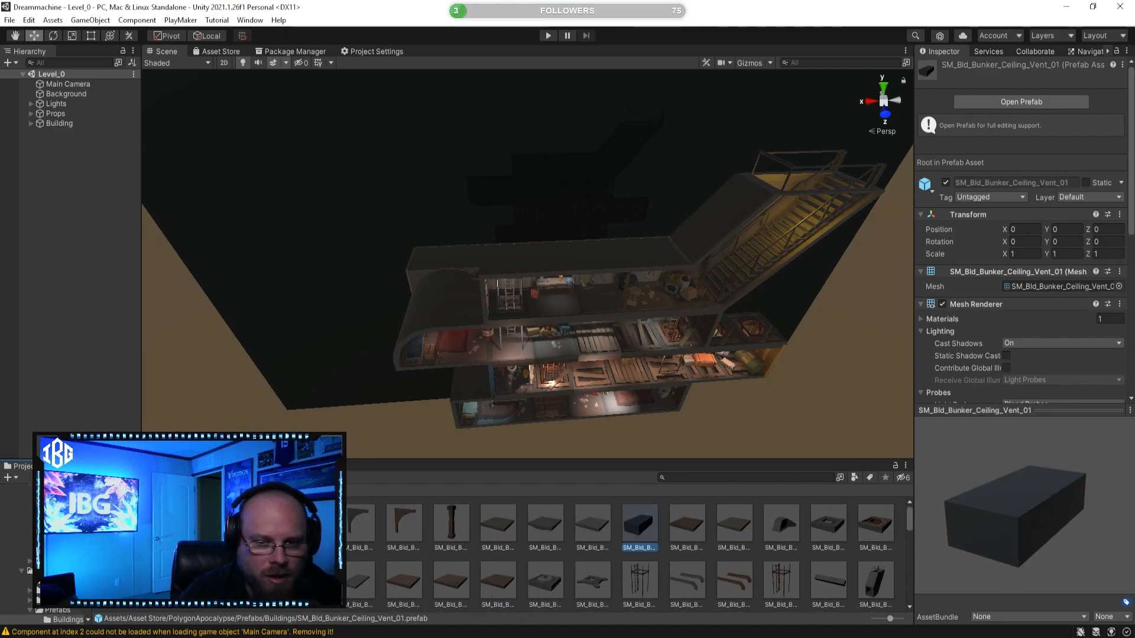
Search the project for "chair t:prefab" and preview the cafe chair and rocking chair prefabs
click(699, 479)
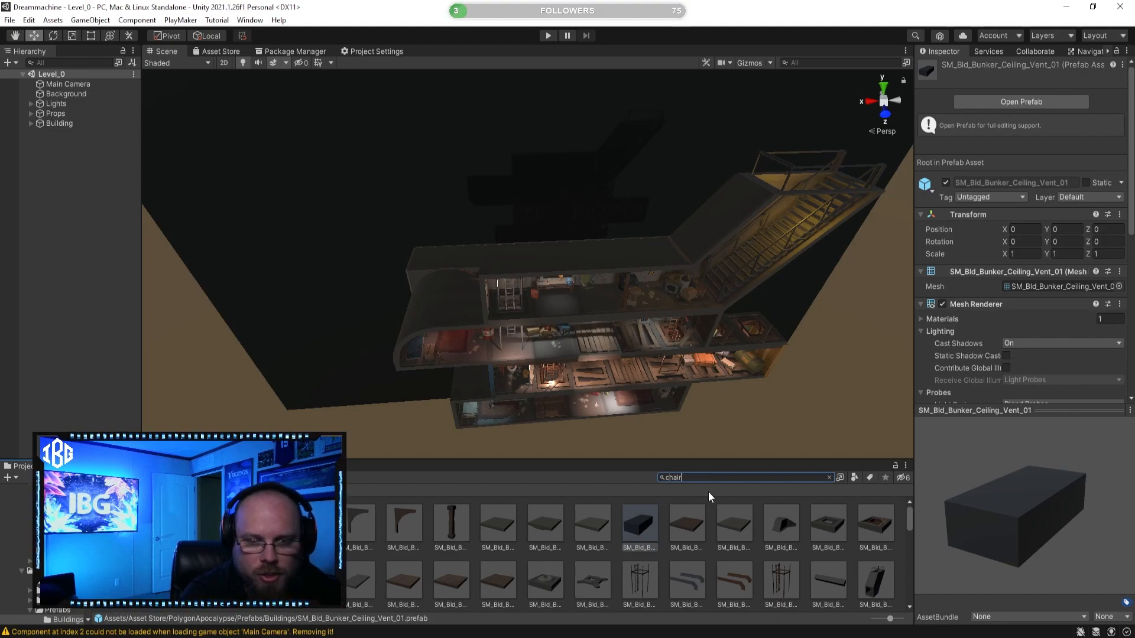
text(chair t:pre)
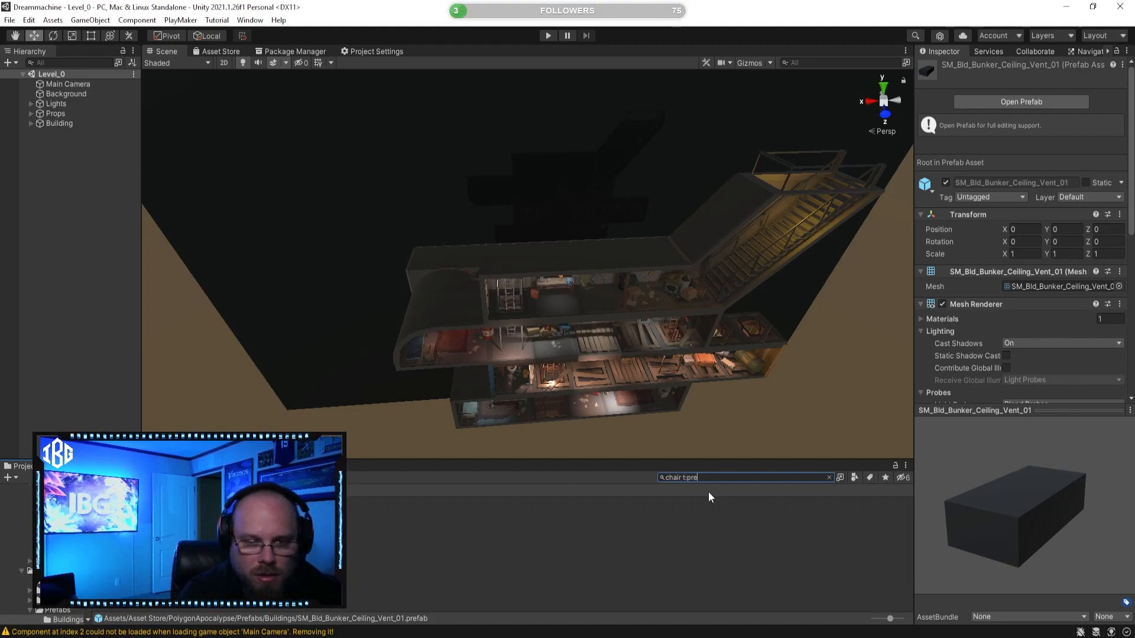
text(fab)
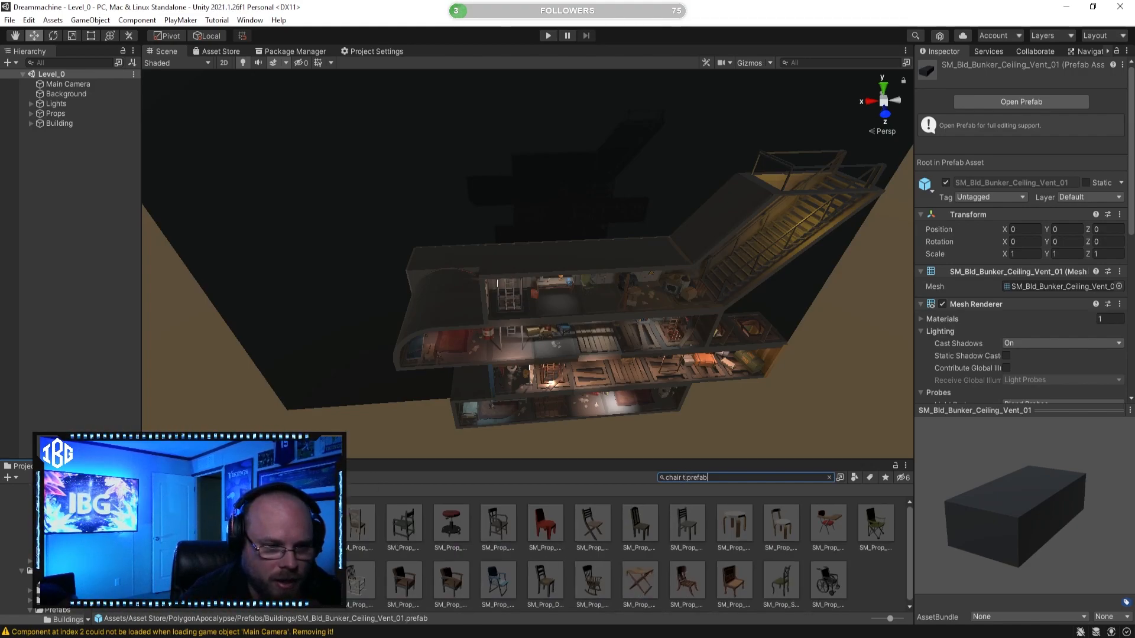
click(726, 561)
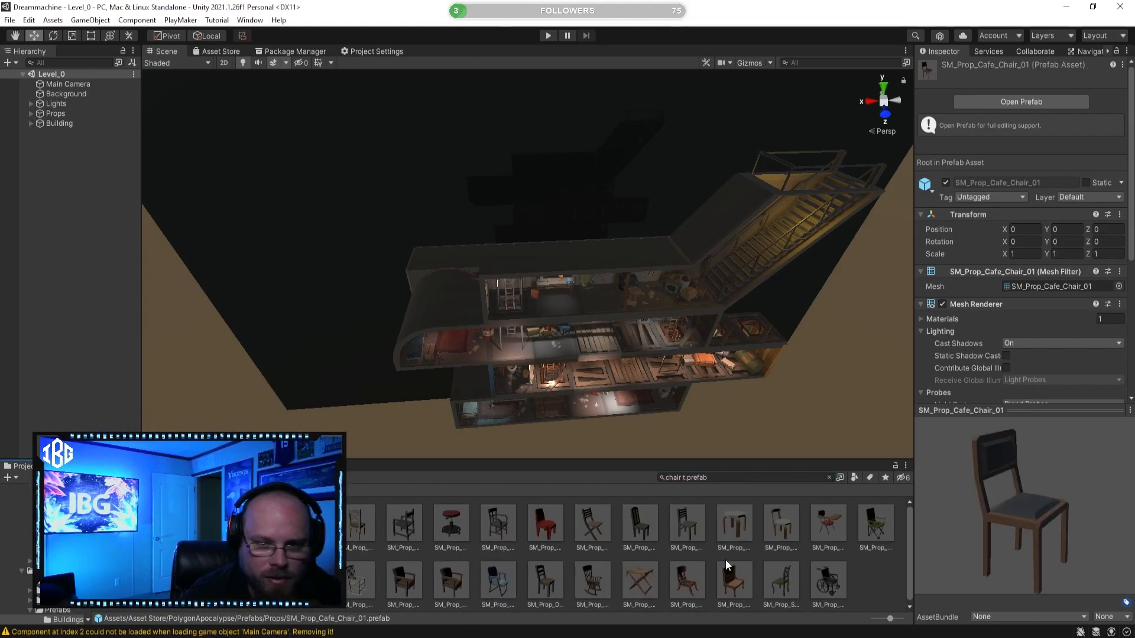
click(603, 577)
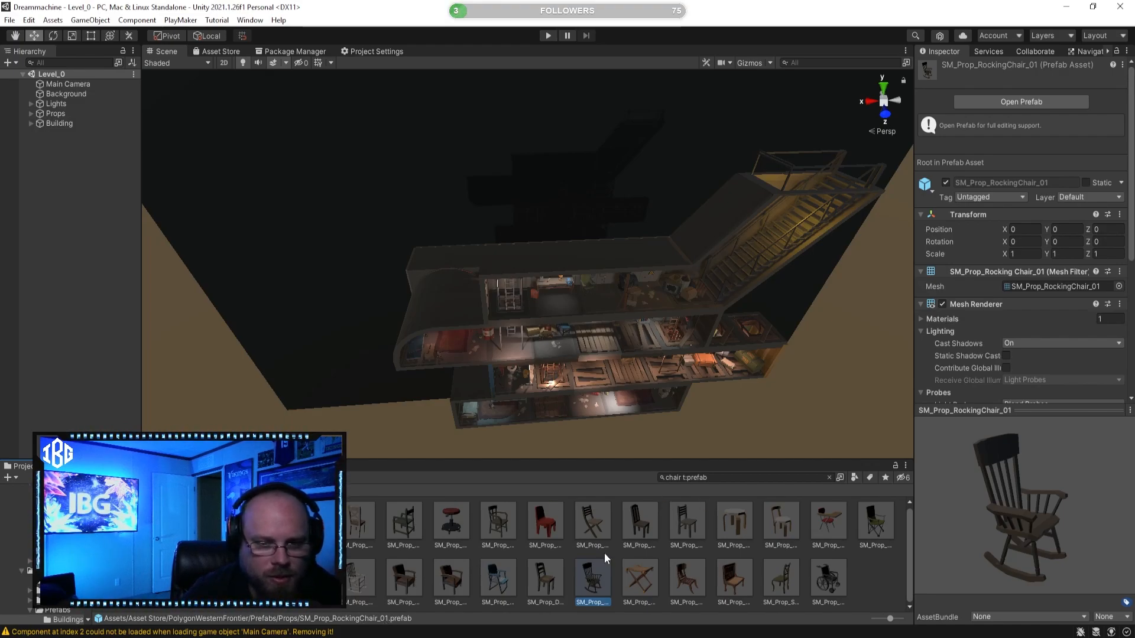
Clear the asset search and return to the Buildings prefabs folder of PolygonApocalypse
click(829, 478)
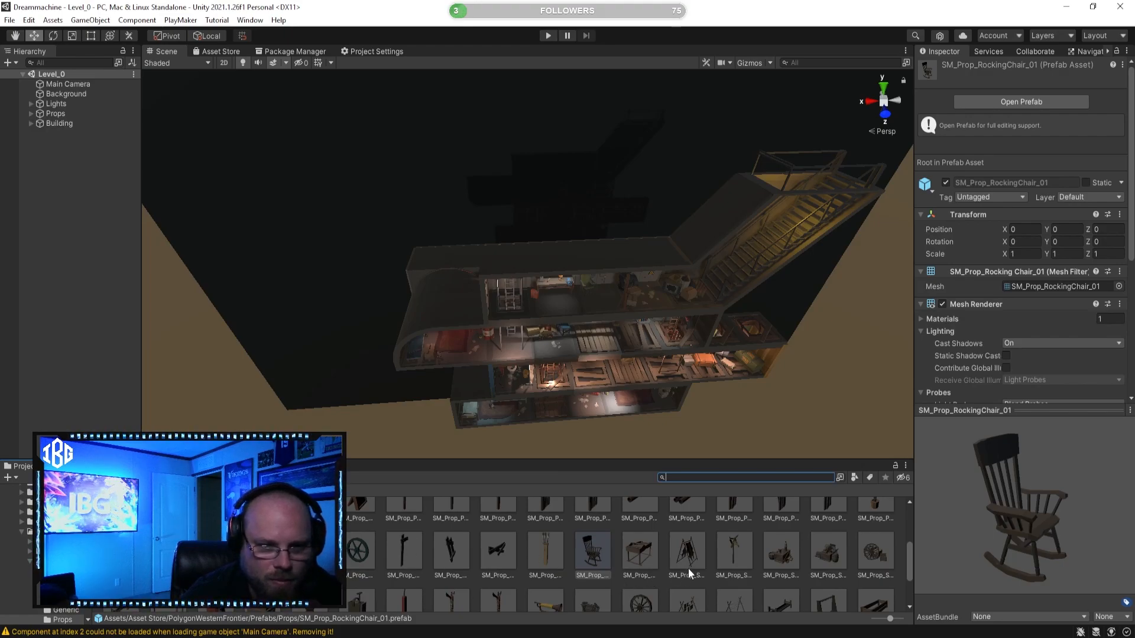
scroll(662, 564, up, 5)
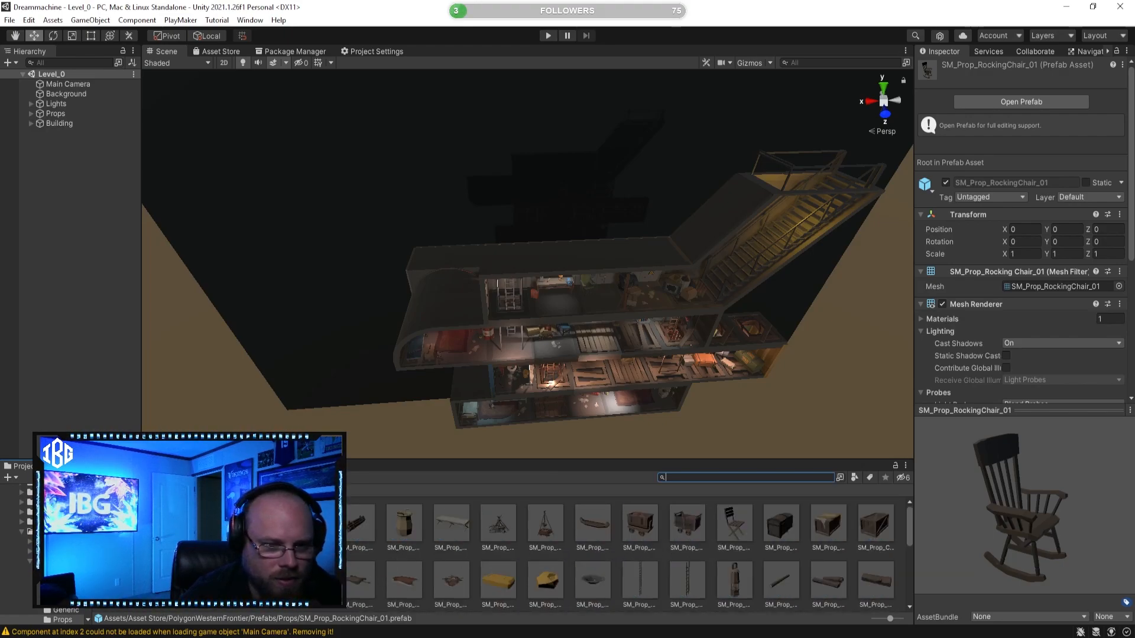
click(149, 490)
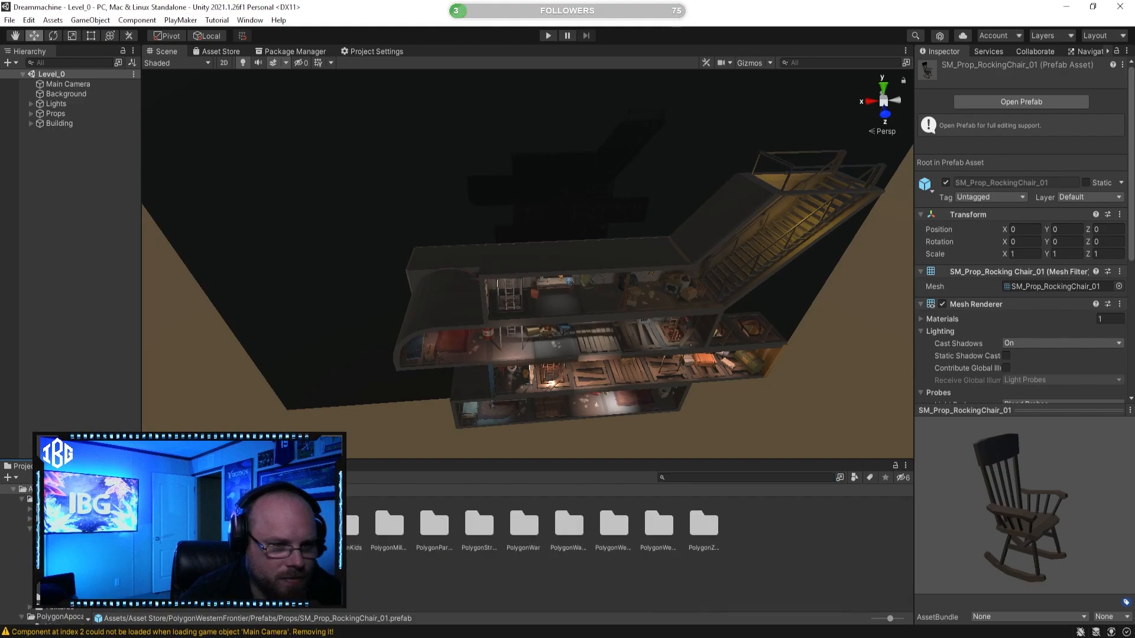
click(120, 525)
double_click(165, 524)
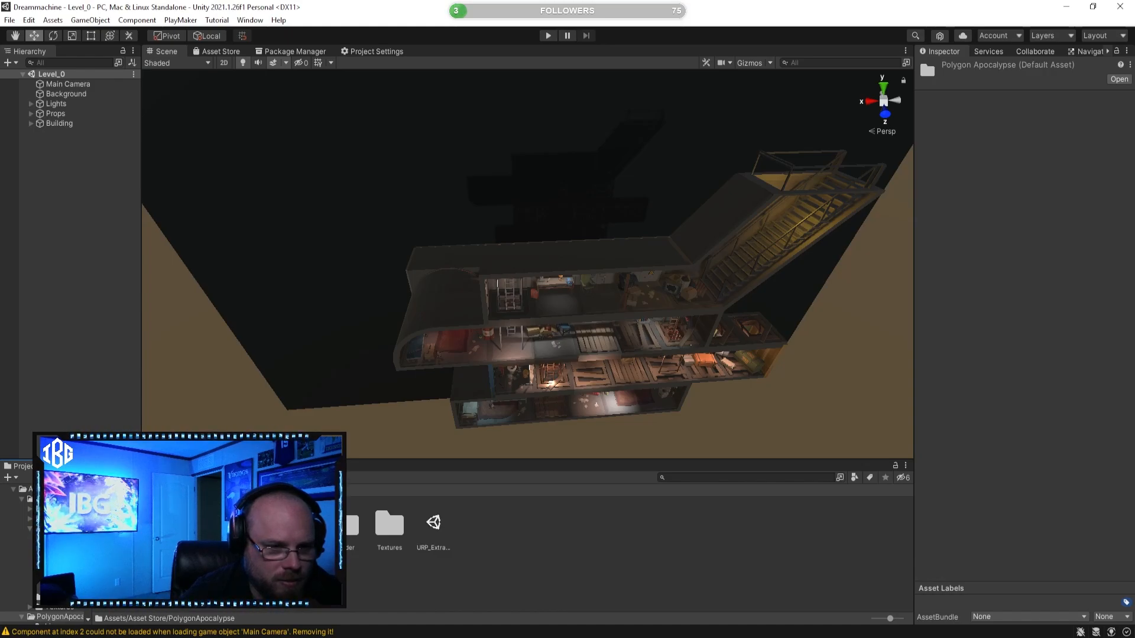
double_click(255, 525)
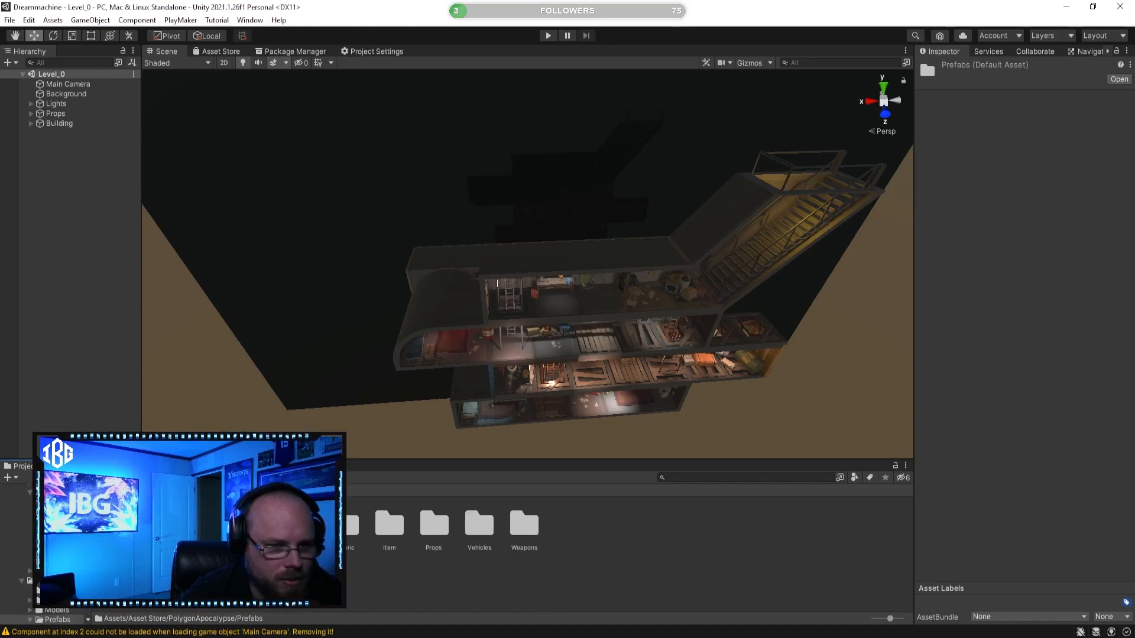
double_click(299, 524)
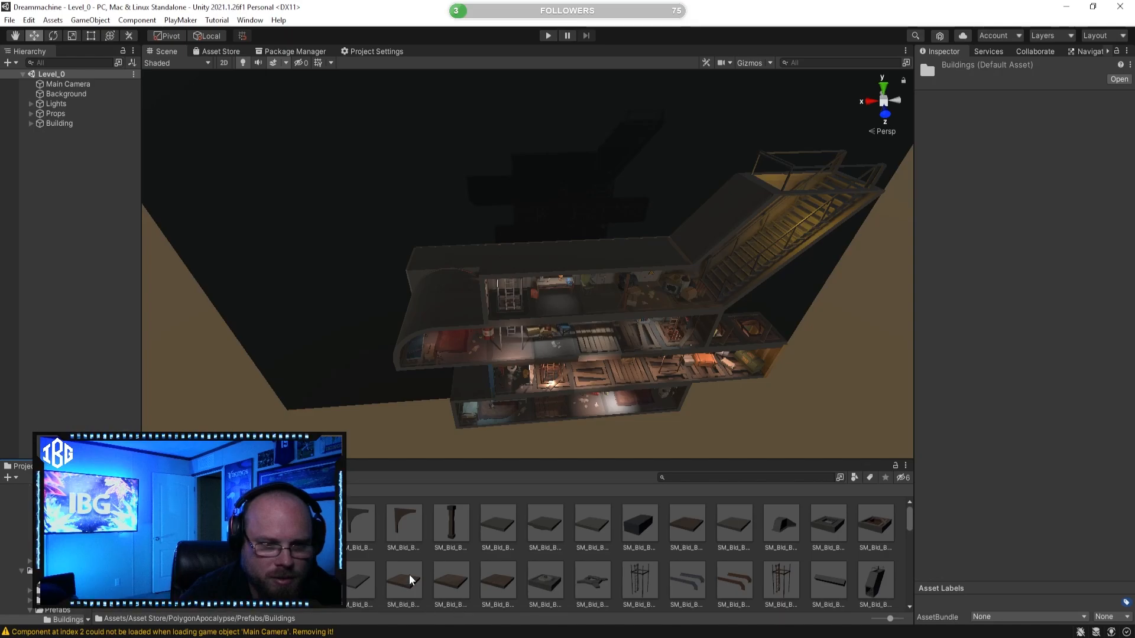
Preview the bunker ceiling and floor prefabs from SM_Bld_Bunker_Ceiling_Concrete_01 through to SM_Bld_Bunker_Floor_Stone_01
click(497, 523)
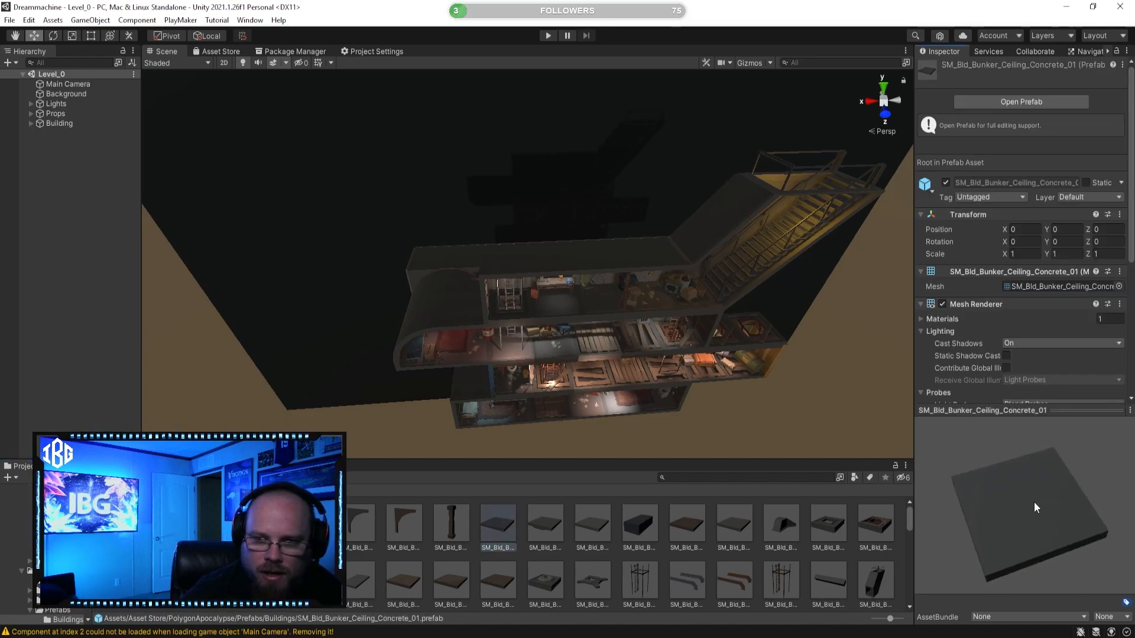
click(561, 522)
key(Right)
key(Right)
key(Right)
key(Right)
key(Right)
key(Right)
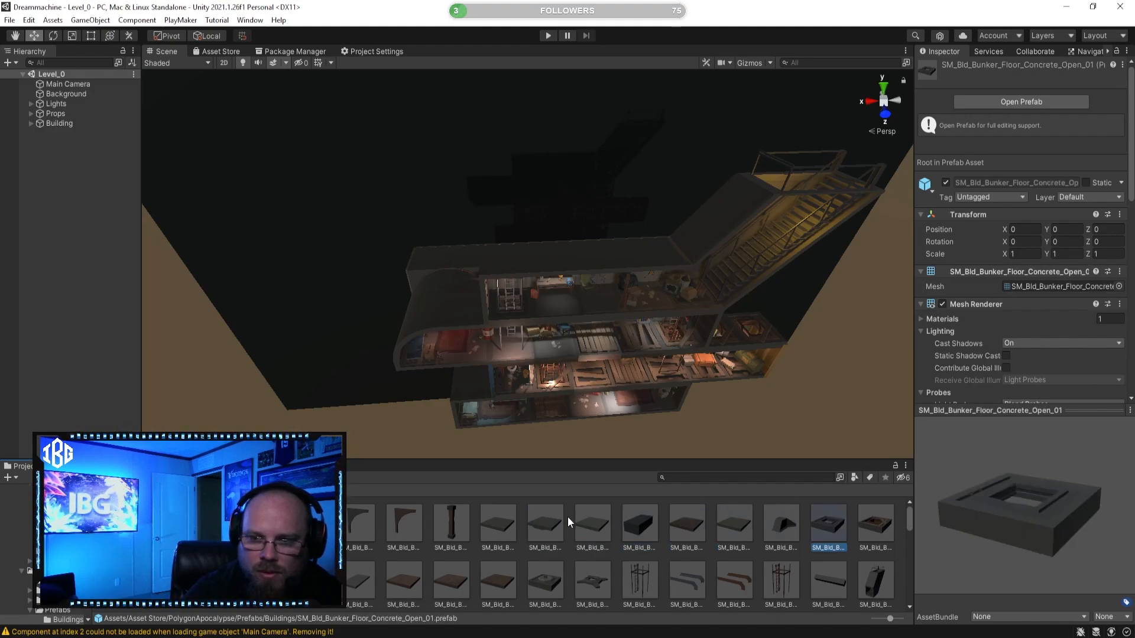
key(Right)
key(Right)
key(Right)
key(Right)
key(Right)
key(Right)
key(Right)
key(Right)
key(Left)
key(Left)
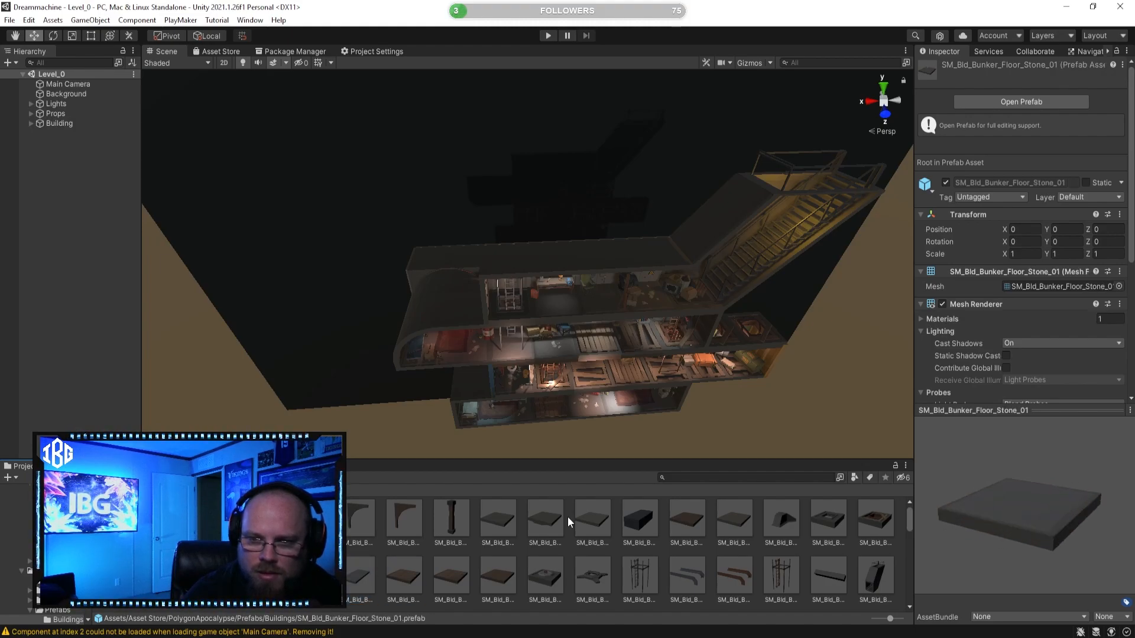
Place the SM_Bld_Bunker_Floor_Stone_01 prefab in the scene and set its position to 0, 0, 0
mouse_move(388, 352)
right_down()
mouse_move(317, 306)
mouse_move(379, 333)
right_up()
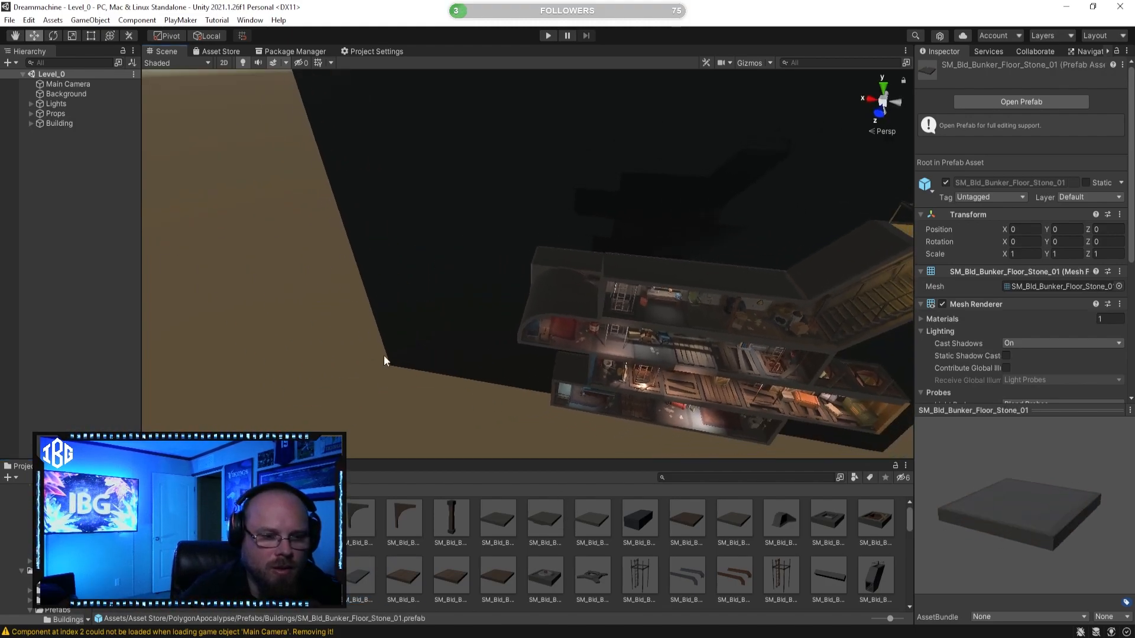
drag(310, 574, 354, 406)
right_drag(413, 354, 507, 386)
text(0)
key(Tab)
text(0)
key(Tab)
text(0)
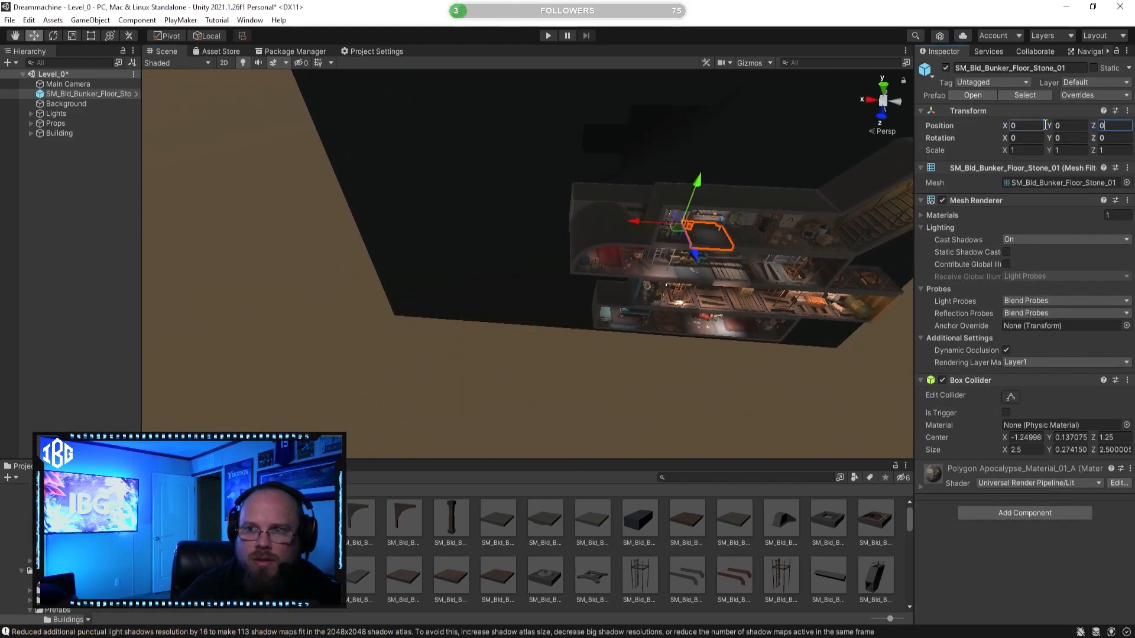
double_click(110, 94)
alt+drag(539, 256, 579, 299)
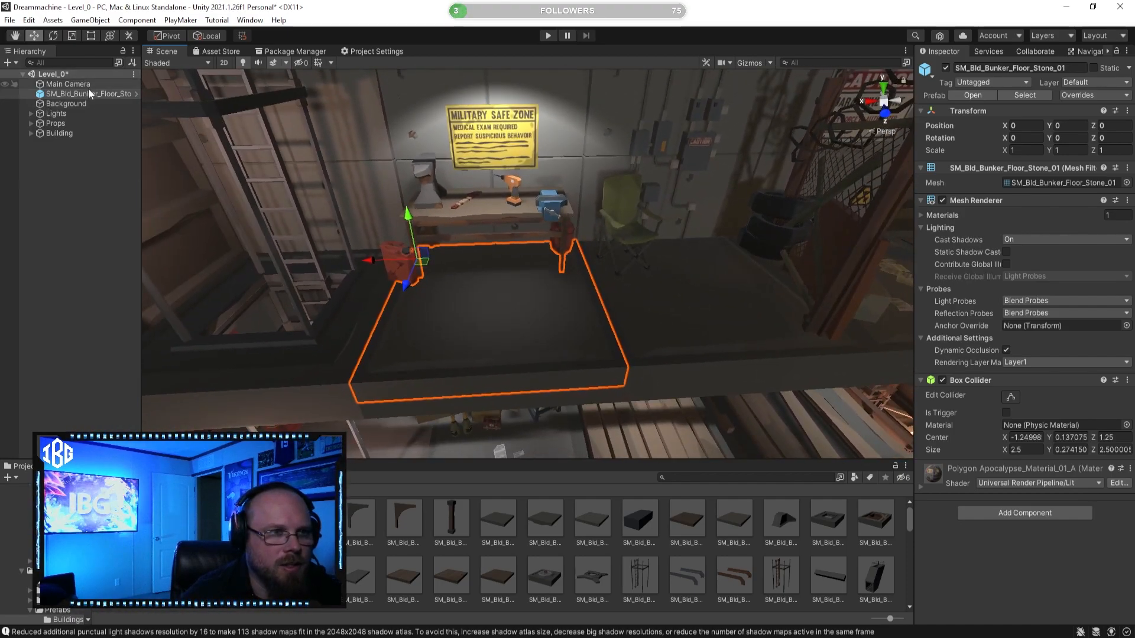
Move the Background, Lights, Props and Building objects together so the existing bunker stands clear of the stone floor tile
click(70, 118)
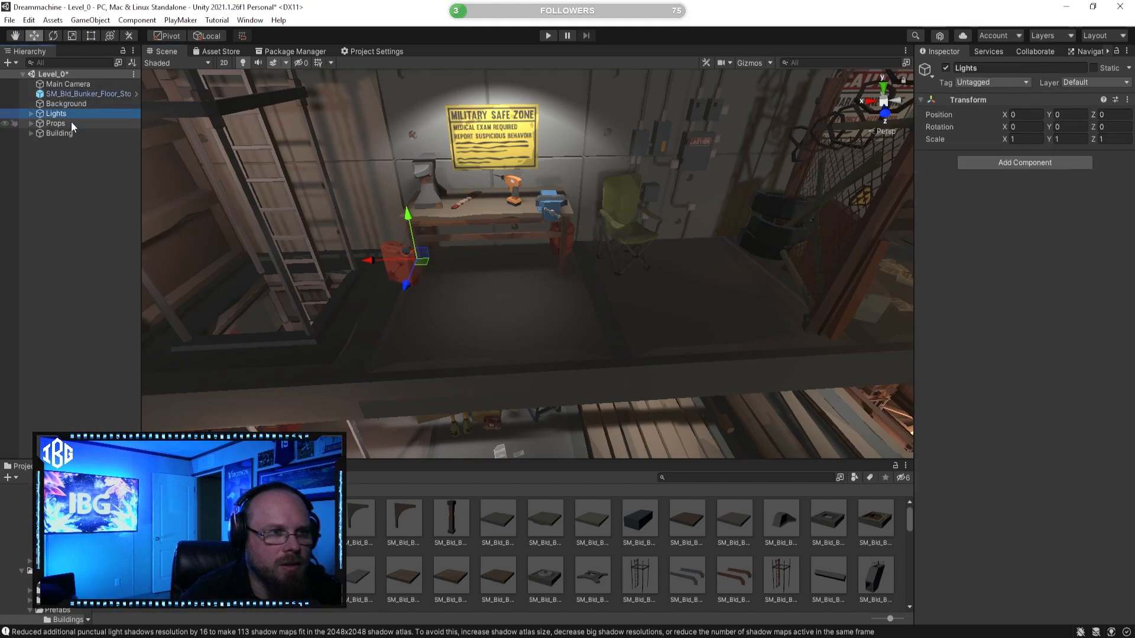
click(71, 141)
click(76, 136)
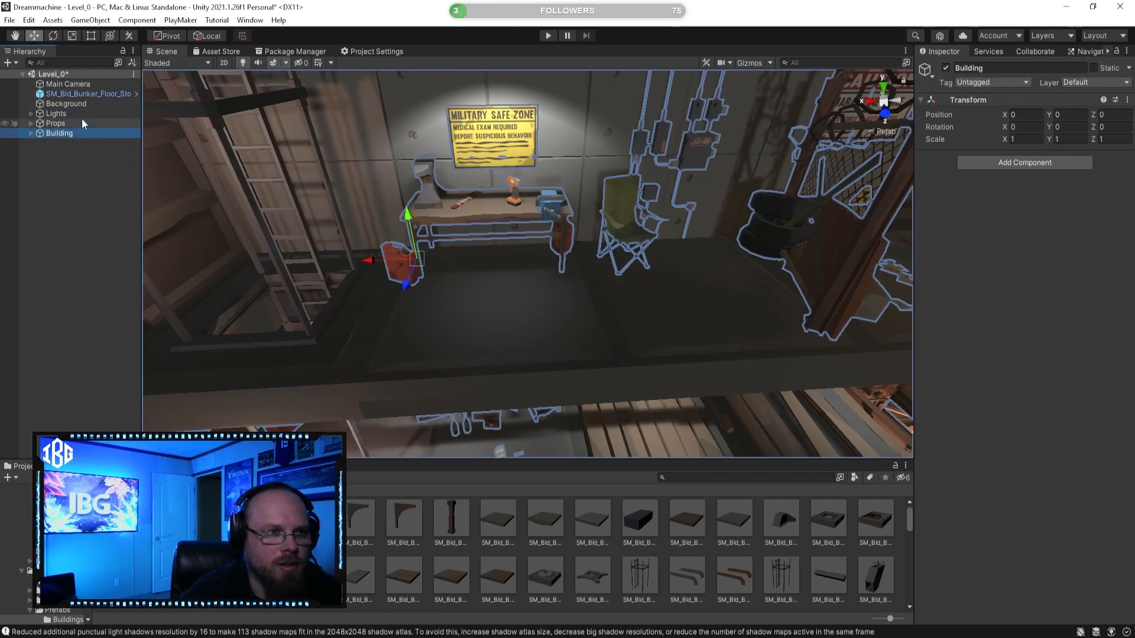
shift+click(80, 122)
click(73, 112)
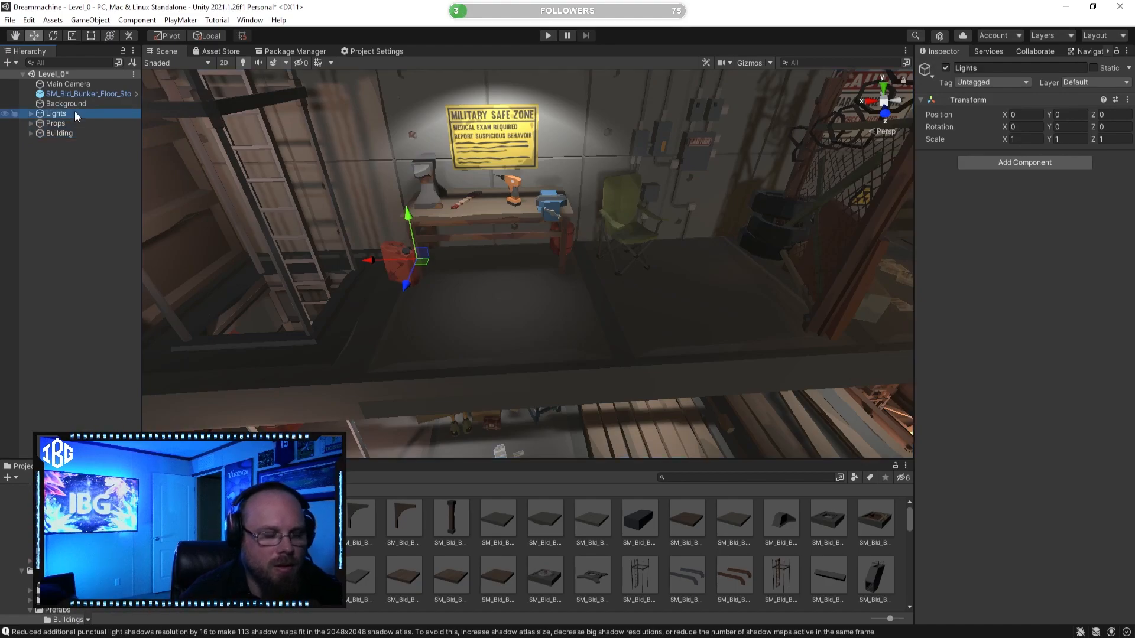
click(83, 101)
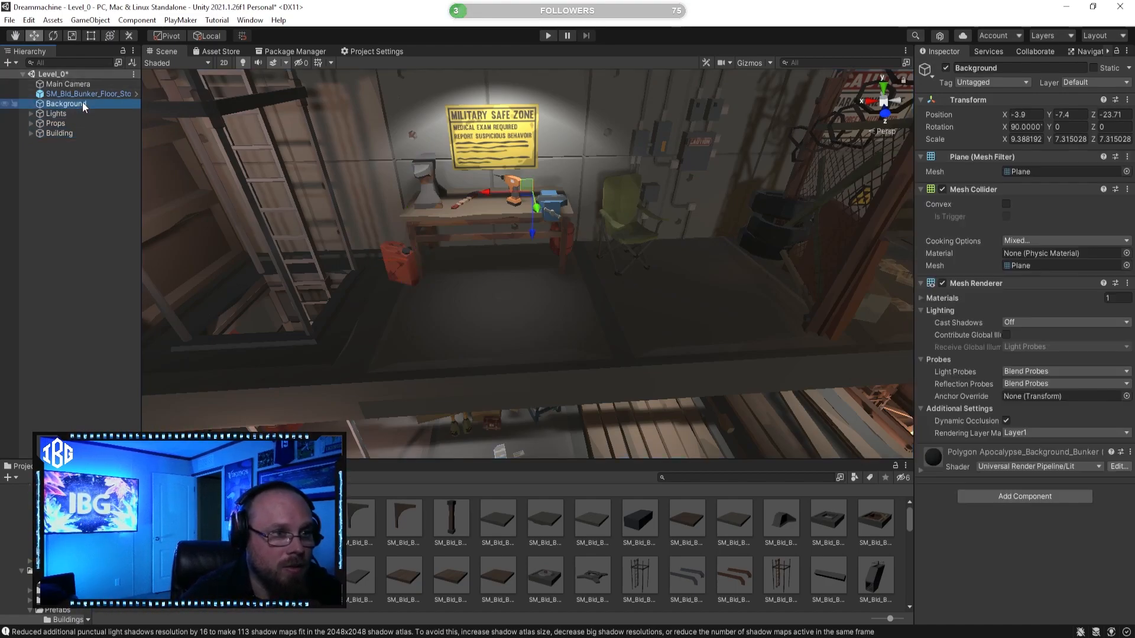
shift+click(75, 132)
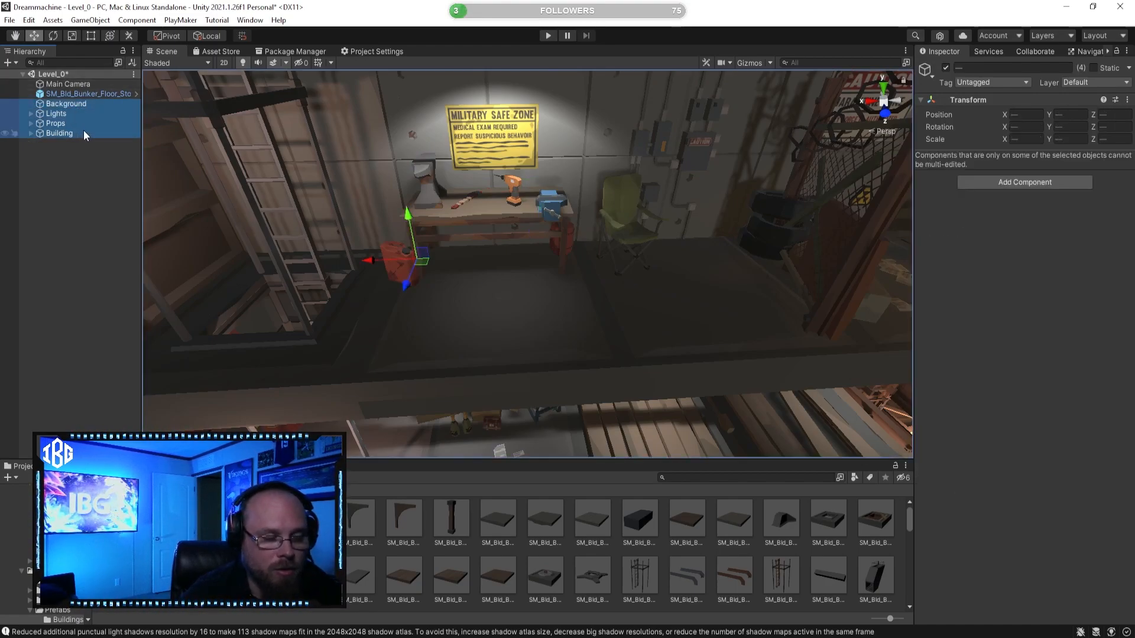
key(f)
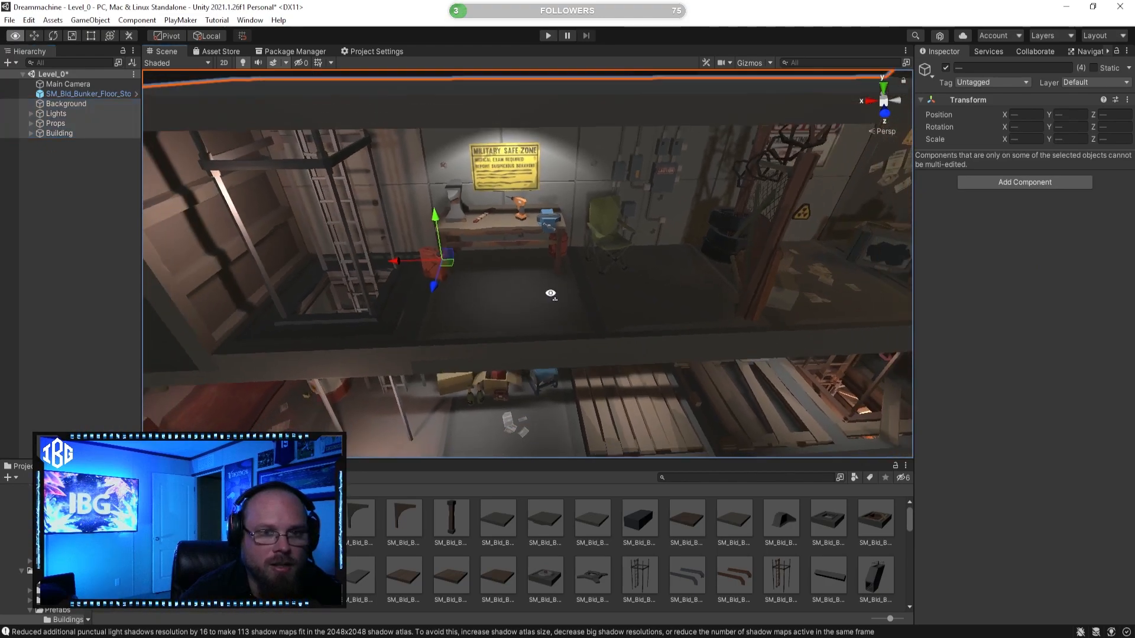
drag(450, 262, 335, 269)
key(ctrl+z)
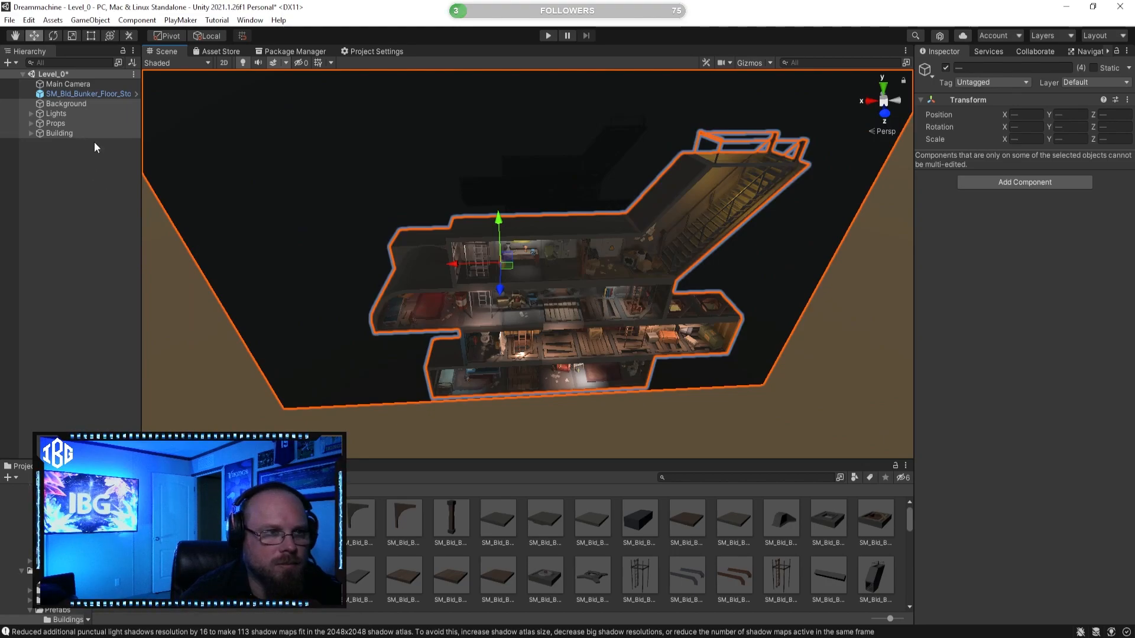
drag(447, 264, 141, 295)
right_drag(559, 365, 226, 280)
key(s)
right_drag(615, 339, 396, 201)
key(d)
drag(396, 201, 544, 208)
Select the SM_Bld_Bunker_Floor_Stone_01 tile and view it together with the relocated reference bunker
right_drag(544, 208, 450, 256)
key(d)
key(w)
right_drag(371, 237, 473, 452)
key(s)
key(w)
key(s)
click(487, 365)
right_drag(510, 318, 561, 338)
key(a)
click(622, 551)
click(545, 377)
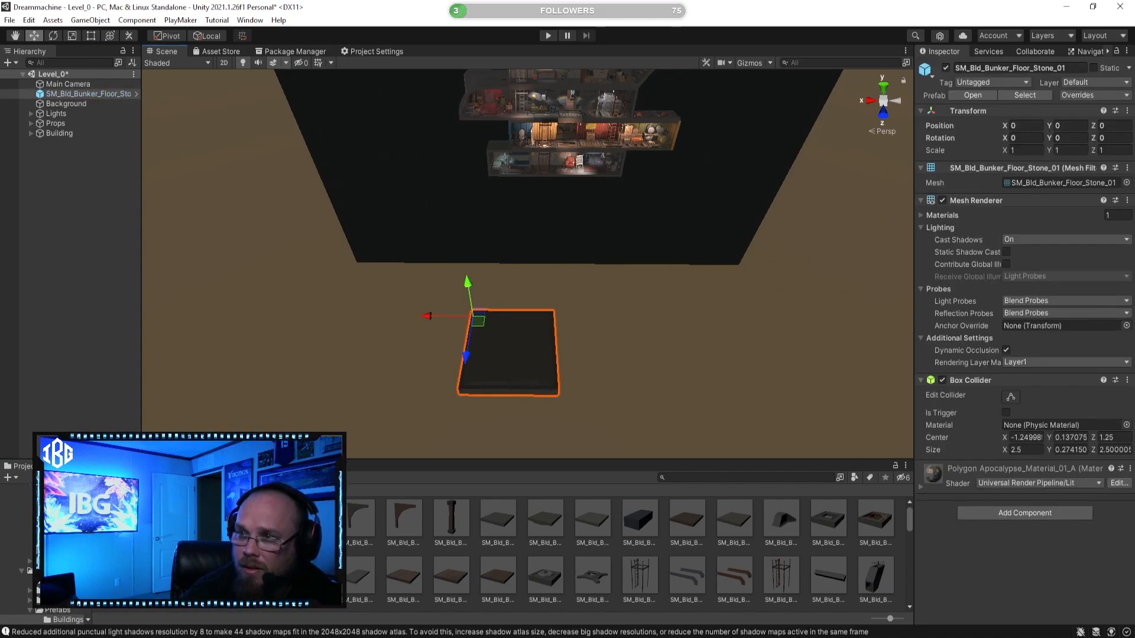
Dock the Game and Animator windows in the same tab group as the Scene view
drag(667, 54, 422, 60)
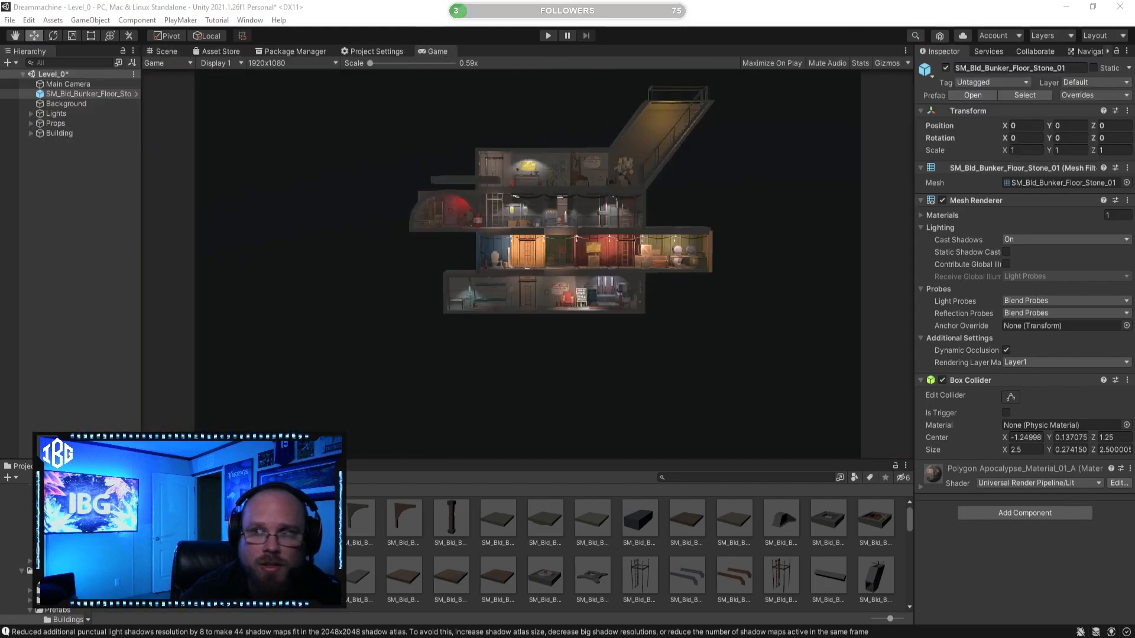
drag(591, 71, 470, 48)
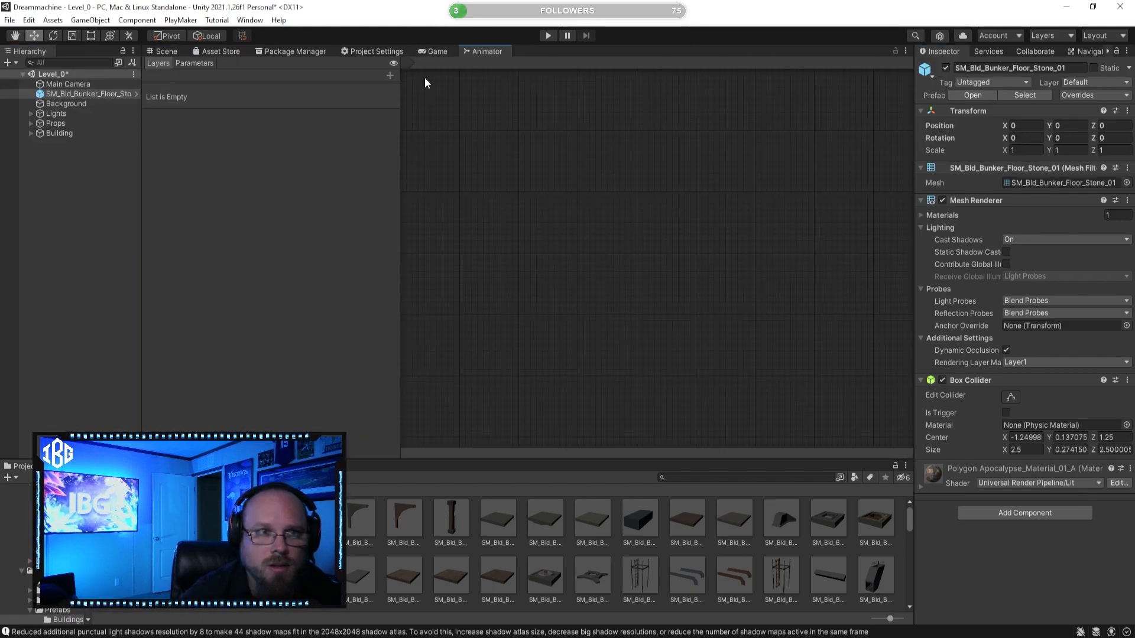
Return to the scene view and remove the Asset Store tab from the layout
click(373, 48)
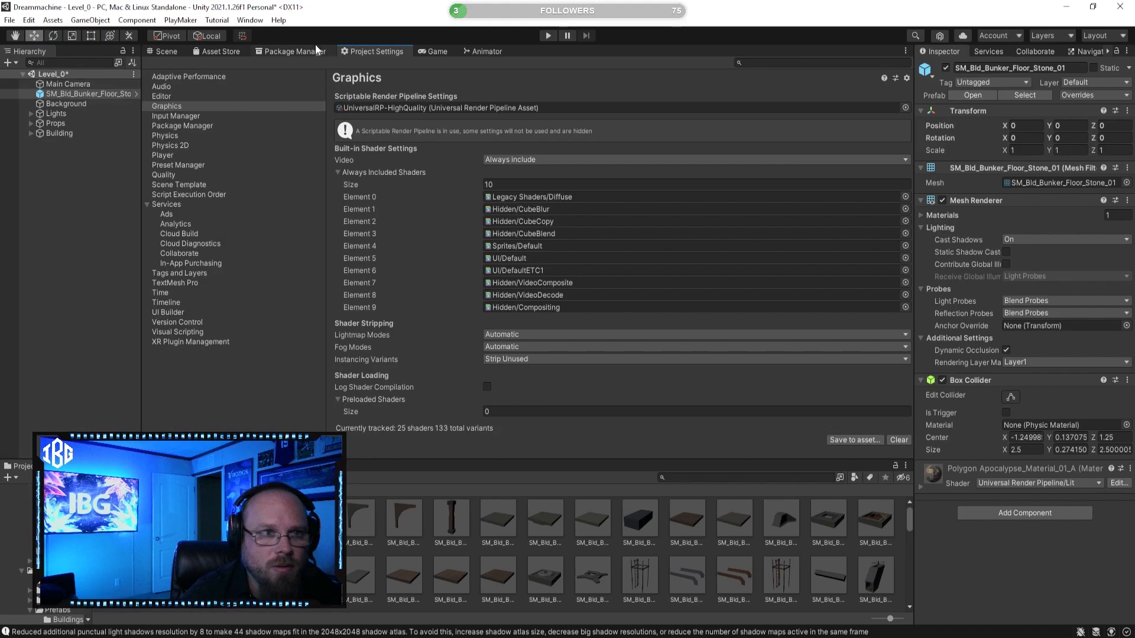
click(165, 52)
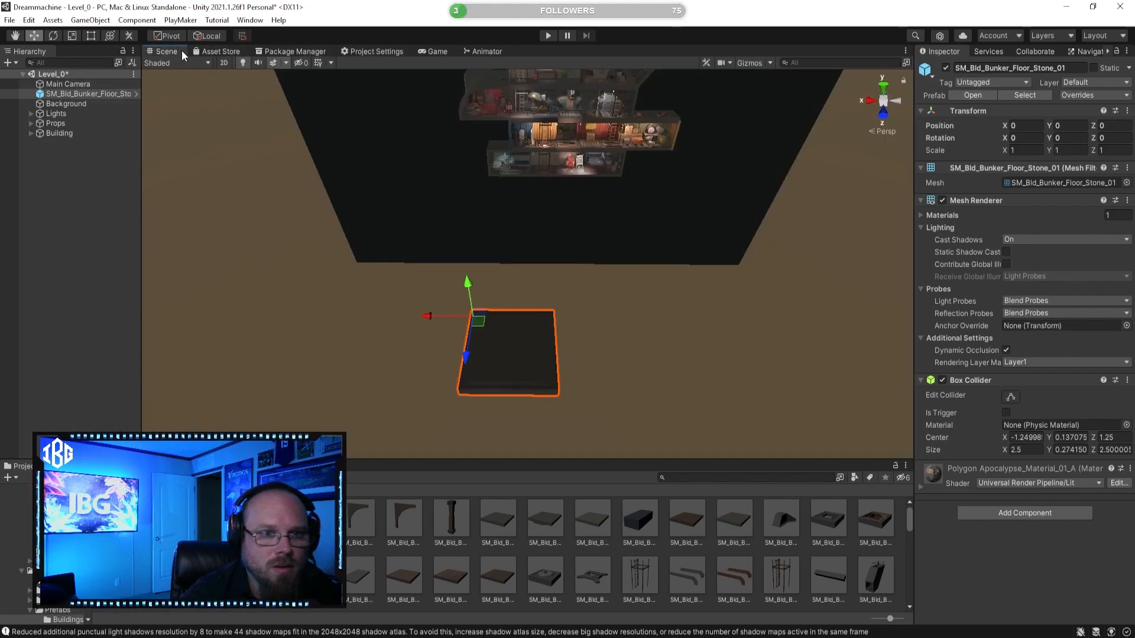
click(217, 51)
click(172, 51)
right_click(216, 52)
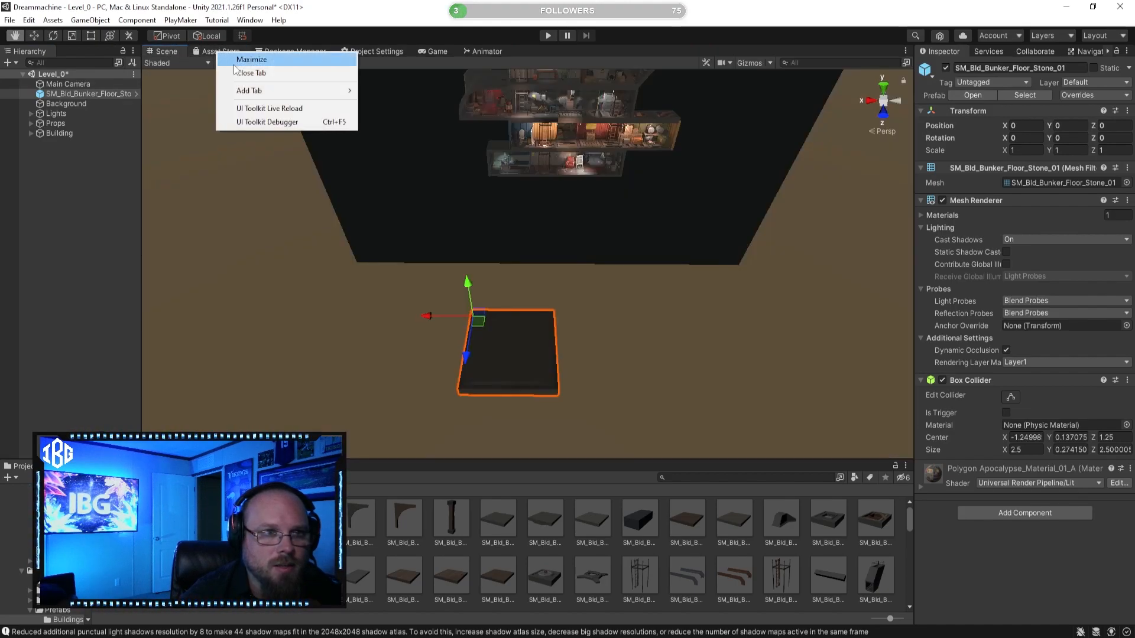
click(260, 73)
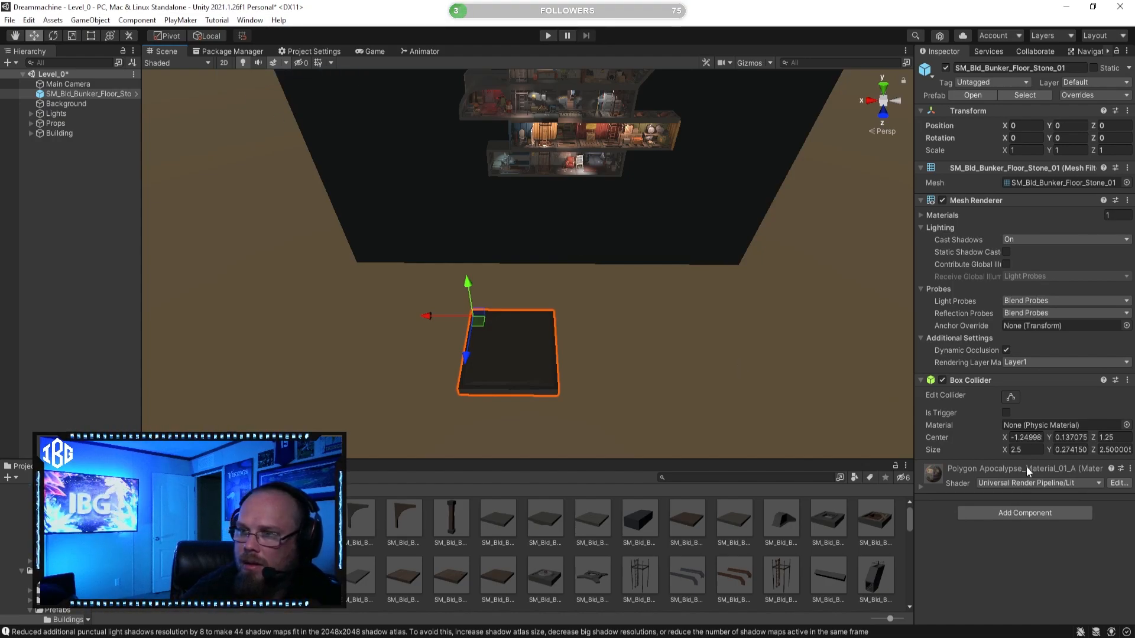
Duplicate the stone floor tile and move the copy along the X axis to 3
click(616, 555)
mouse_move(571, 349)
right_down()
mouse_move(562, 357)
mouse_move(611, 359)
mouse_move(647, 332)
mouse_move(590, 348)
mouse_move(569, 329)
right_up()
key(w)
click(646, 332)
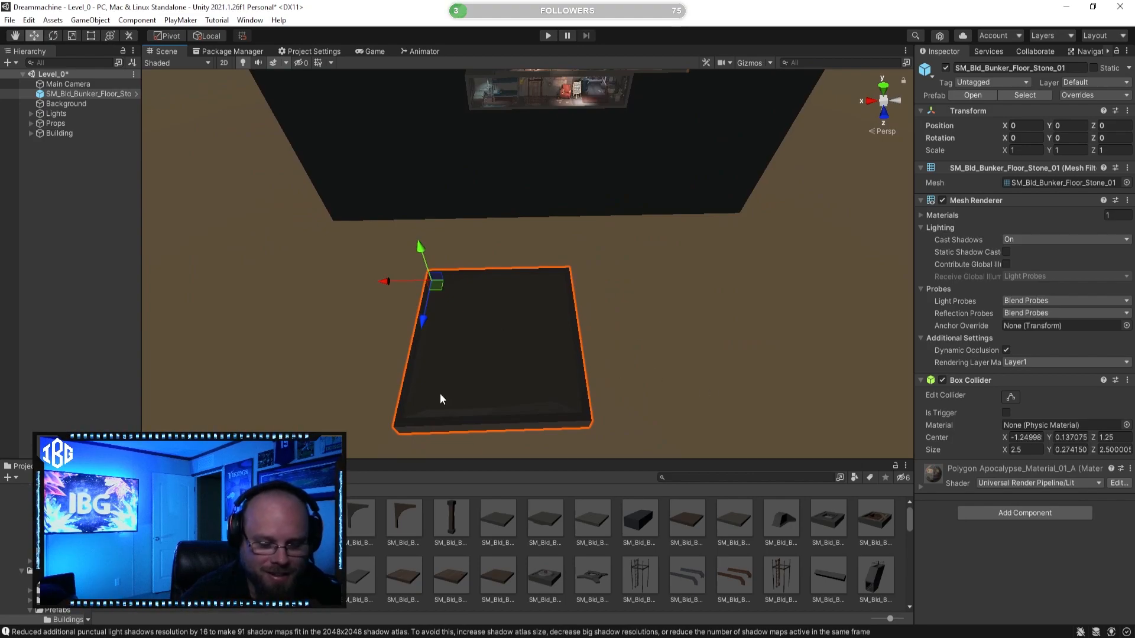
scroll(510, 364, down, 3)
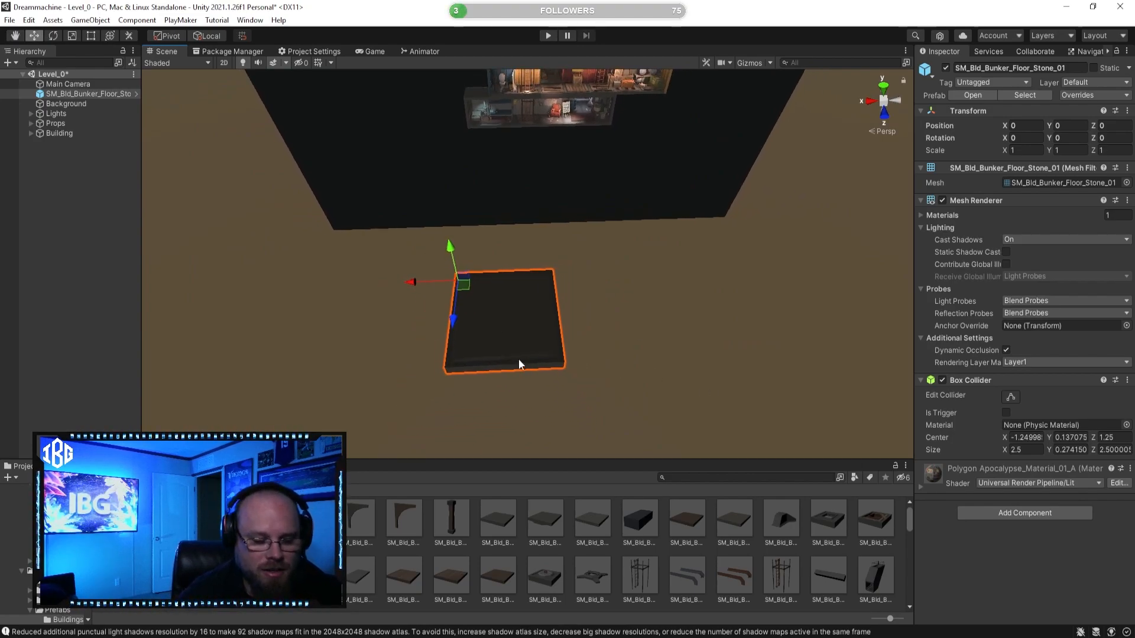
key(ctrl+d)
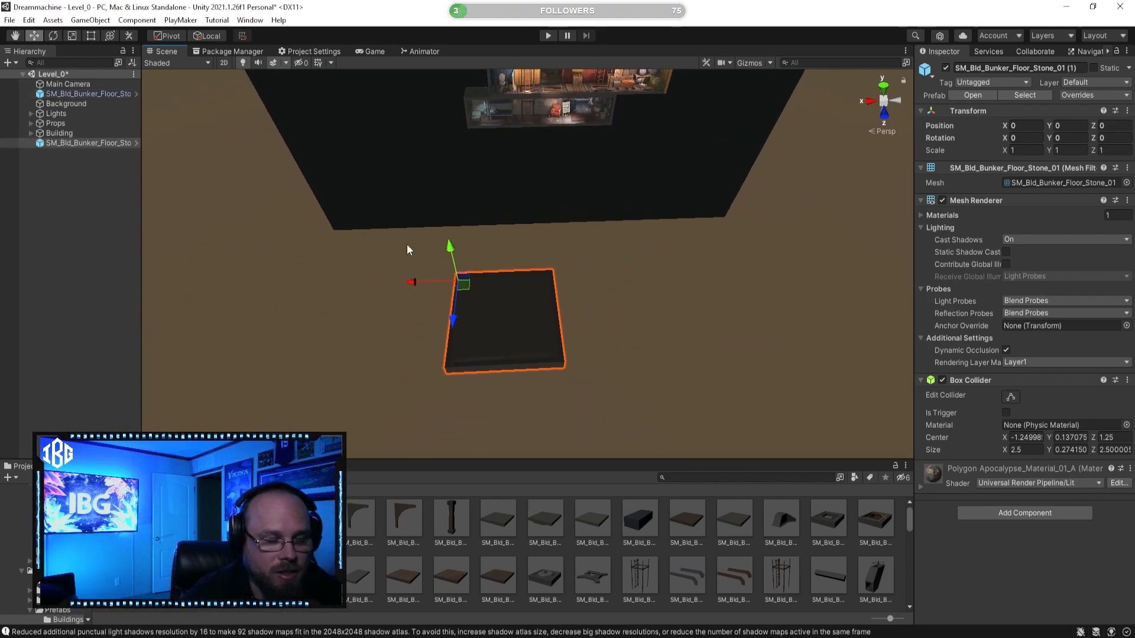
scroll(406, 286, down, 3)
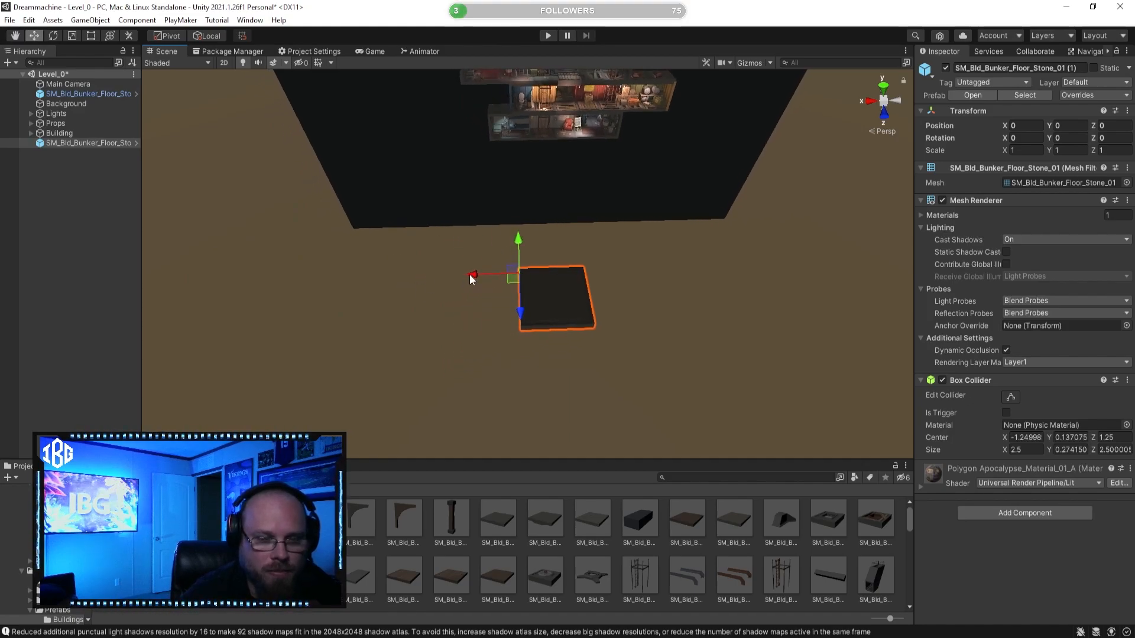
drag(472, 279, 394, 294)
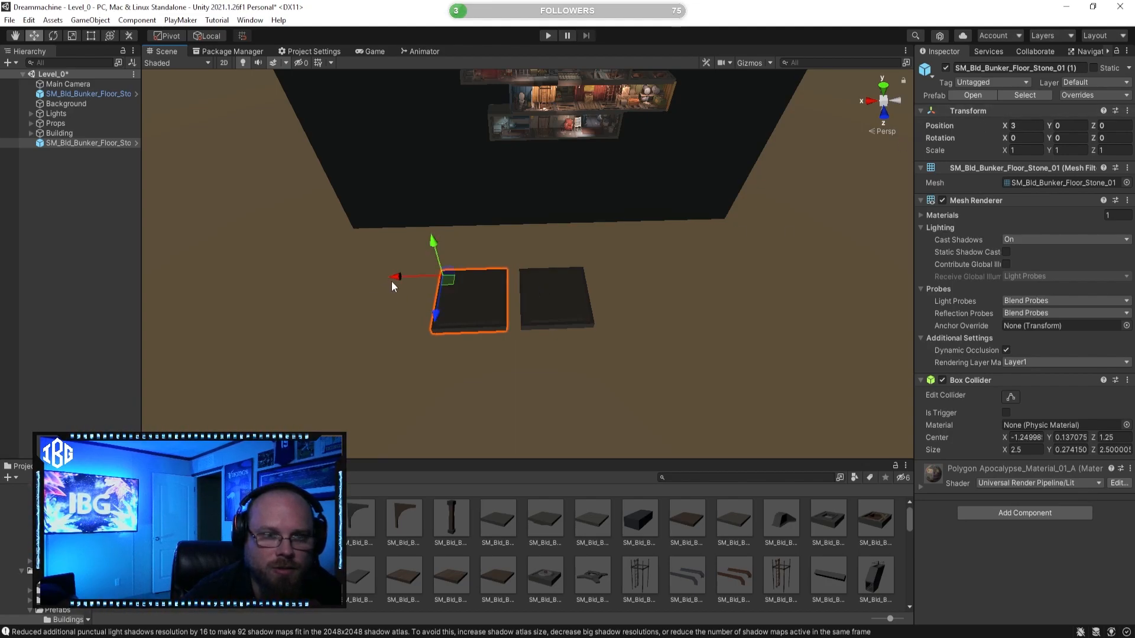
Slide the copied floor tile freely along the X axis and restore its X position to 3
drag(396, 278, 341, 281)
drag(322, 281, 388, 264)
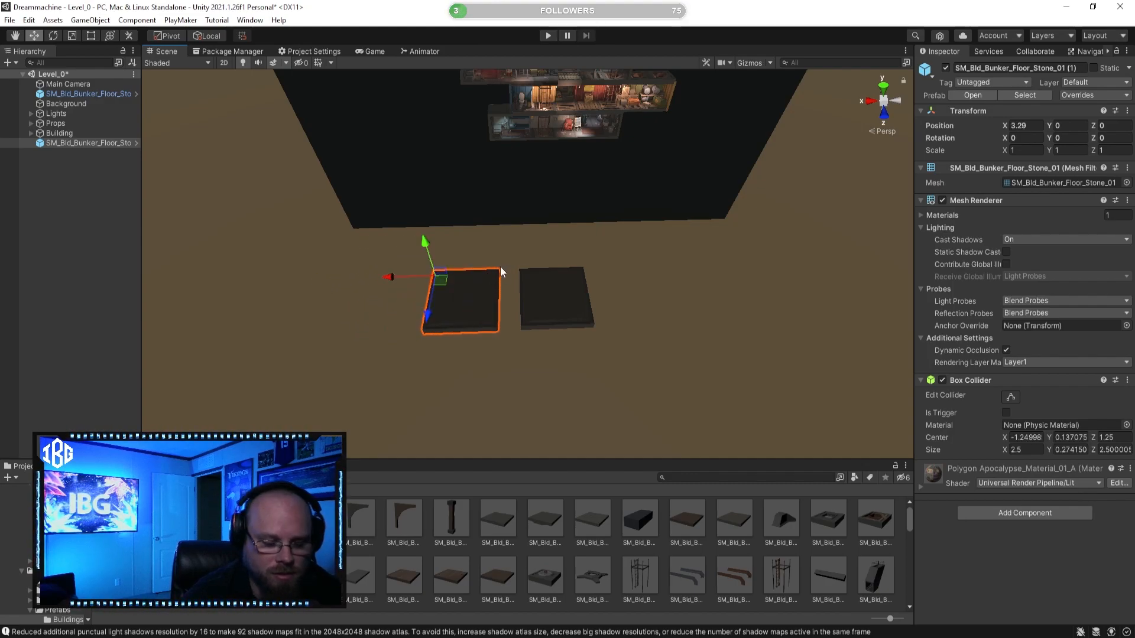
key(ctrl+backslash)
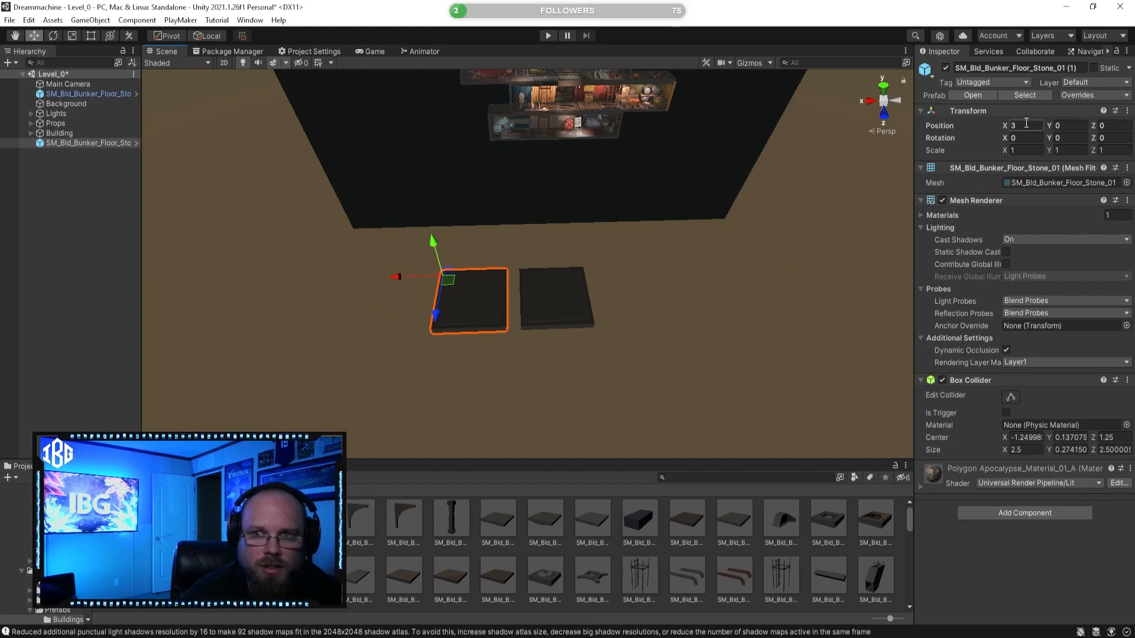
Move the copied floor tile along X to about 1.91 so that it overlaps the original tile
right_drag(694, 203, 478, 363)
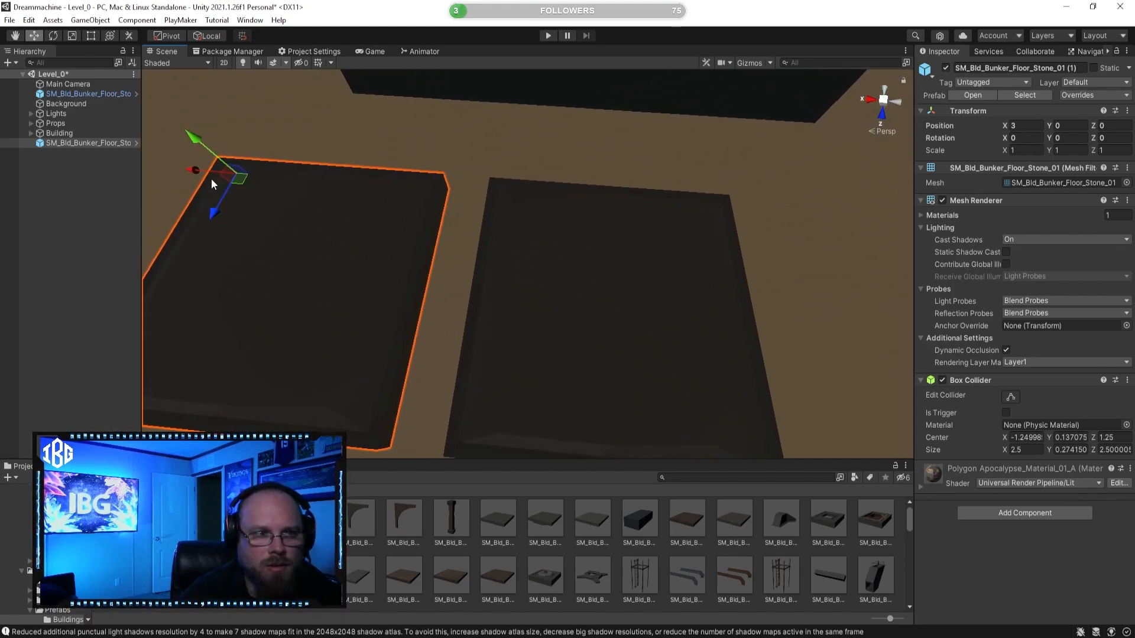
drag(197, 170, 286, 176)
key(w)
right_drag(530, 316, 544, 247)
key(s)
key(w)
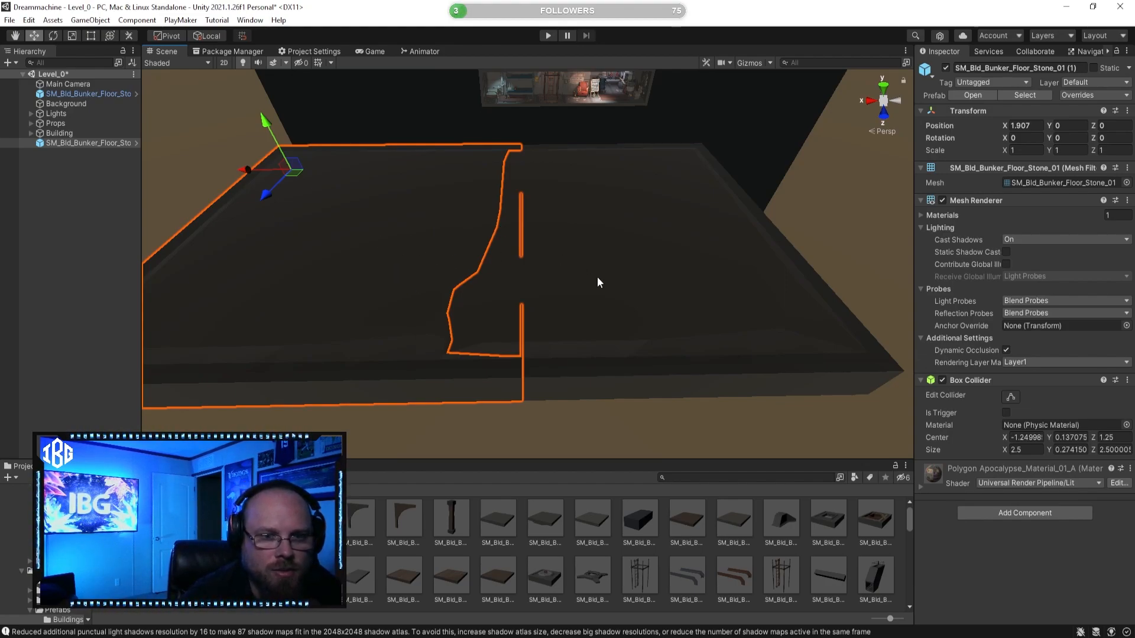
key(s)
mouse_move(531, 247)
right_down()
mouse_move(518, 260)
mouse_move(539, 254)
right_up()
key(w)
key(s)
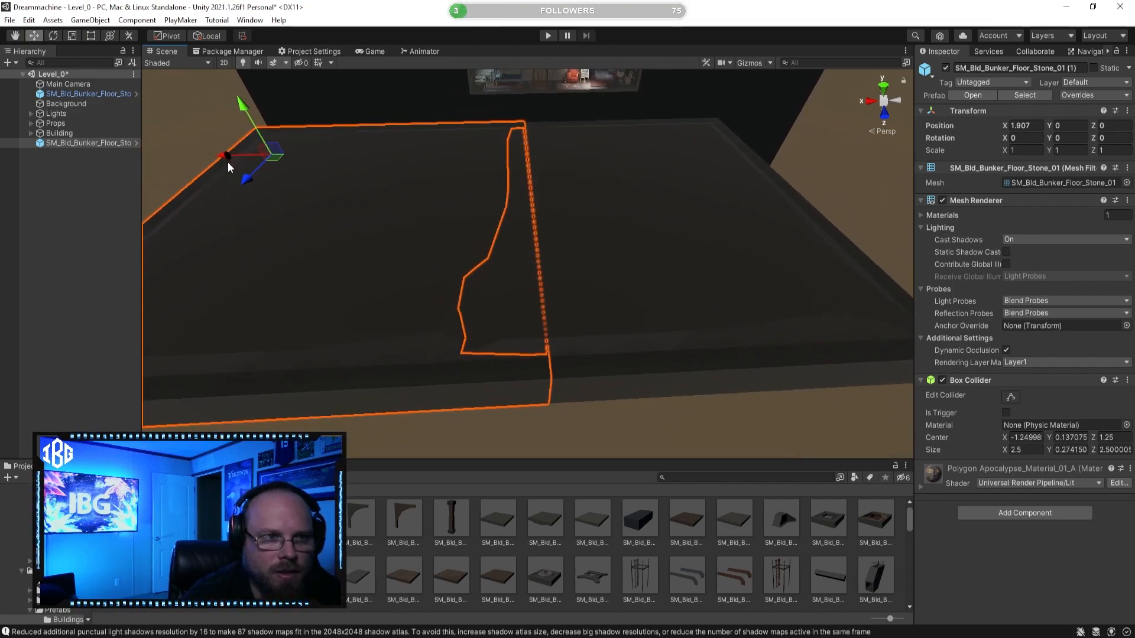
Move the copied floor tile away from the original along X to about 2.57
drag(227, 157, 192, 168)
key(a)
right_drag(534, 269, 536, 264)
key(d)
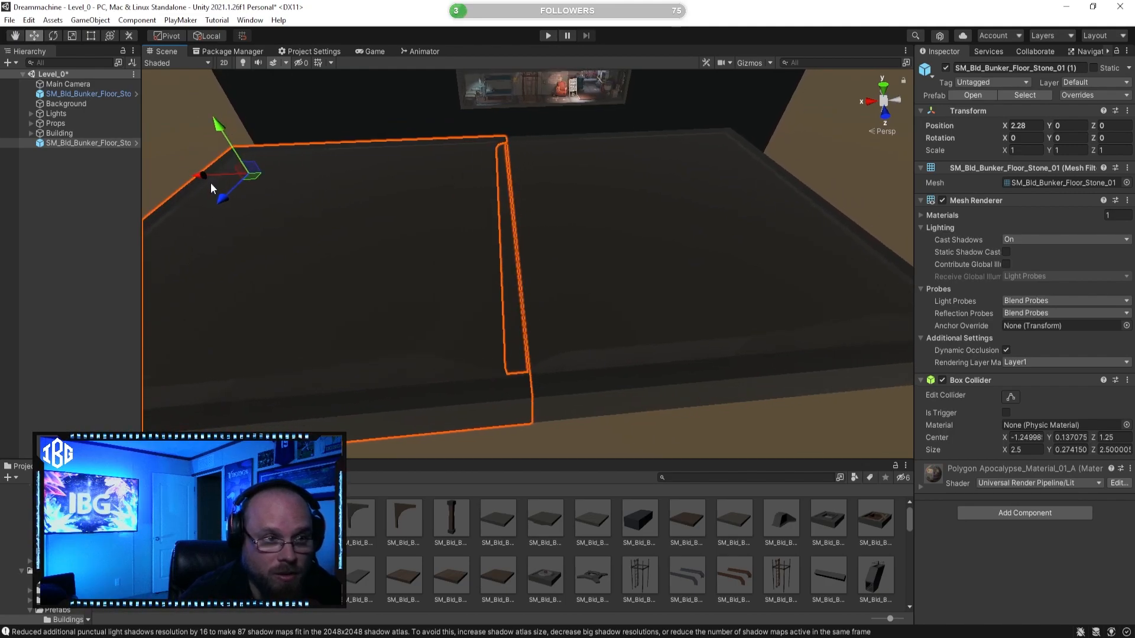
drag(199, 174, 169, 179)
Examine the joint between the two floor tiles from close up and from farther away
click(567, 559)
right_drag(549, 309, 548, 306)
key(s)
key(a)
key(d)
key(w)
key(s)
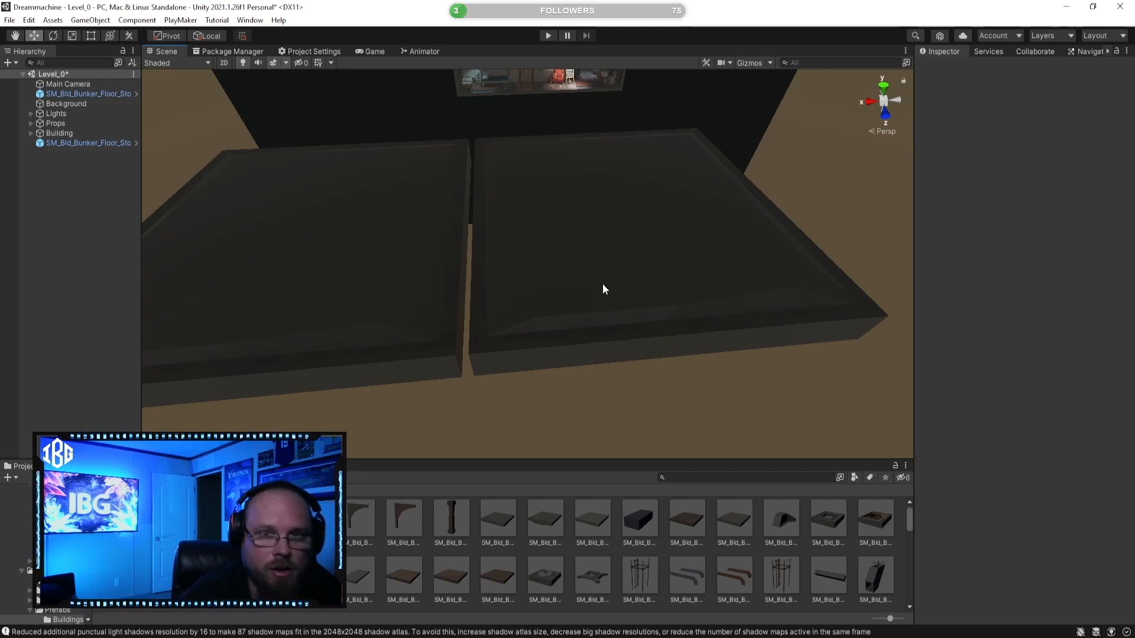
scroll(602, 284, up, 10)
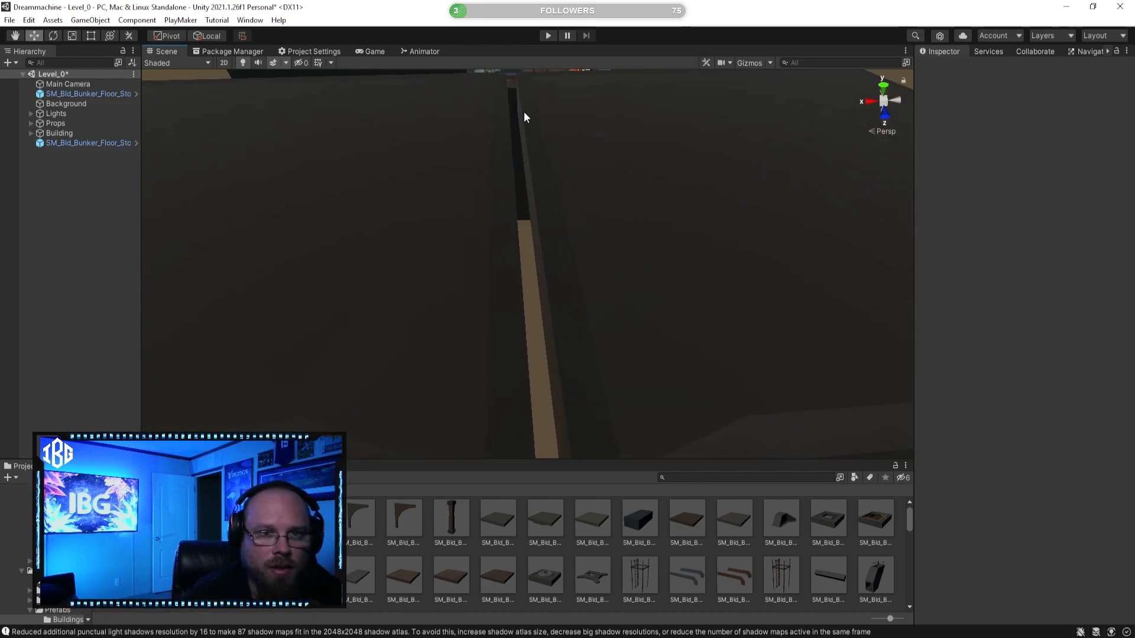
scroll(532, 313, down, 10)
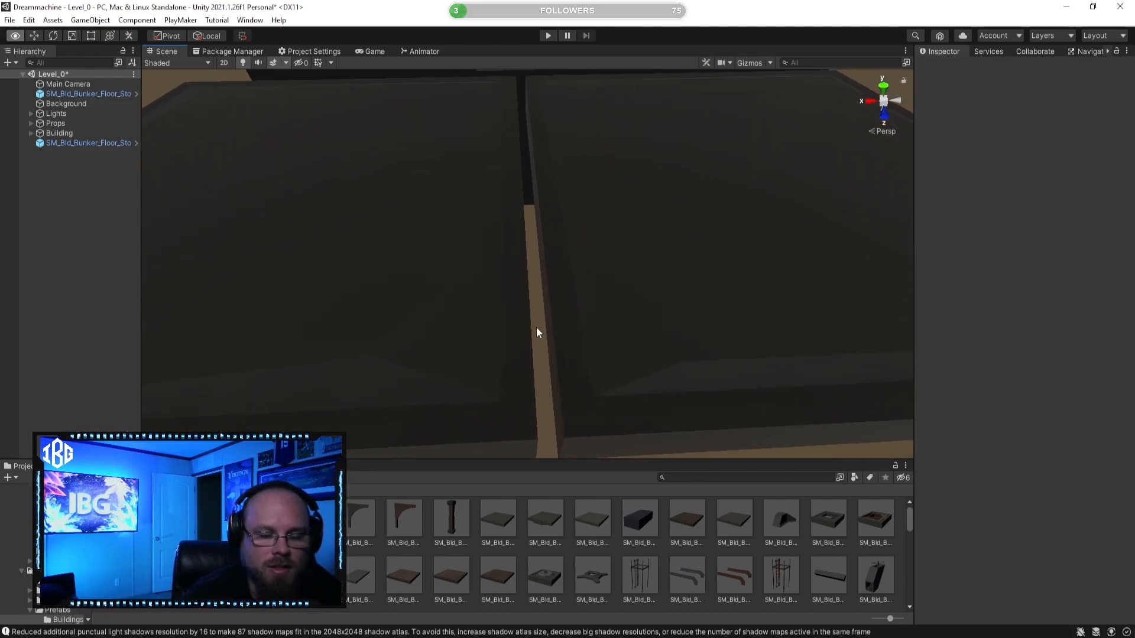
key(w)
right_drag(514, 306, 525, 291)
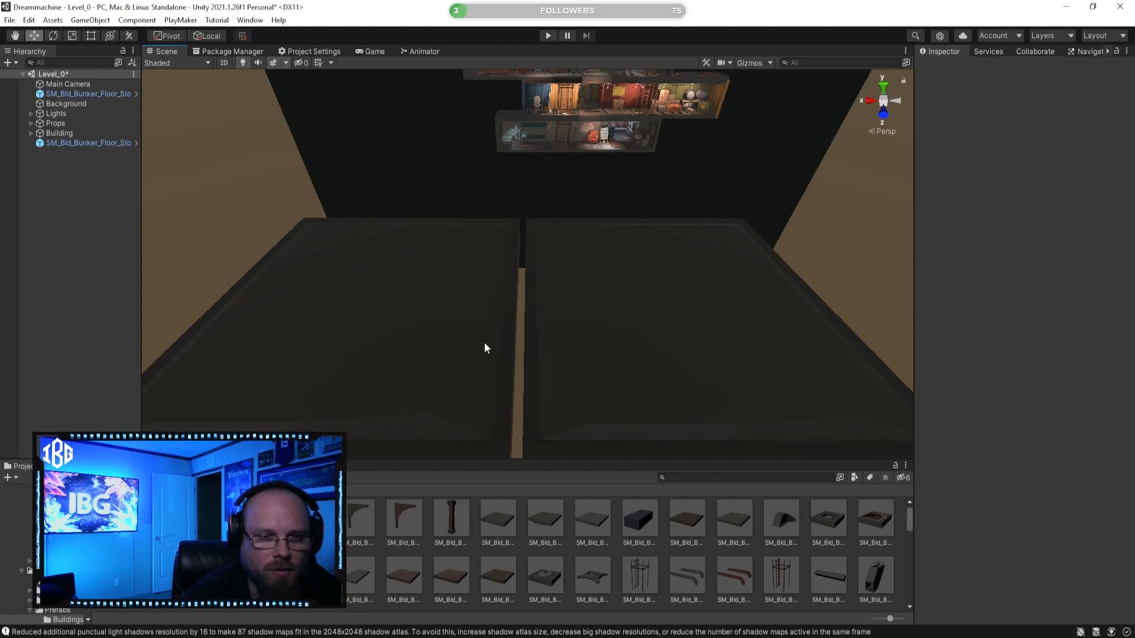
scroll(532, 342, down, 5)
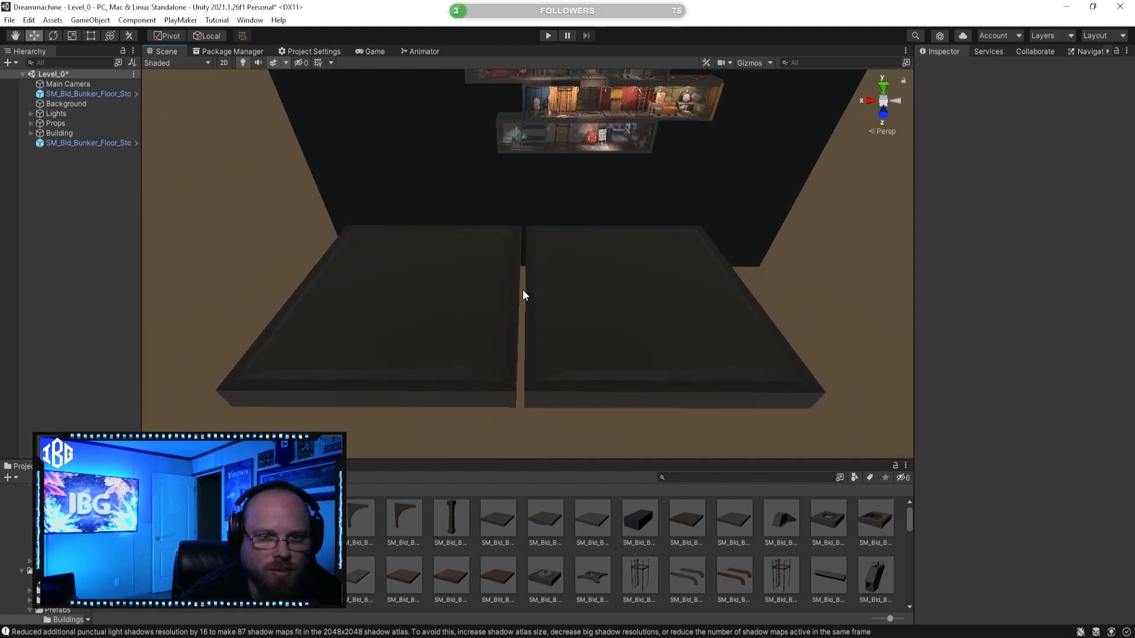
key(w)
right_drag(526, 302, 523, 309)
scroll(524, 308, down, 4)
Move the copied floor tile up against the original and set its X position to exactly 2.5
click(488, 308)
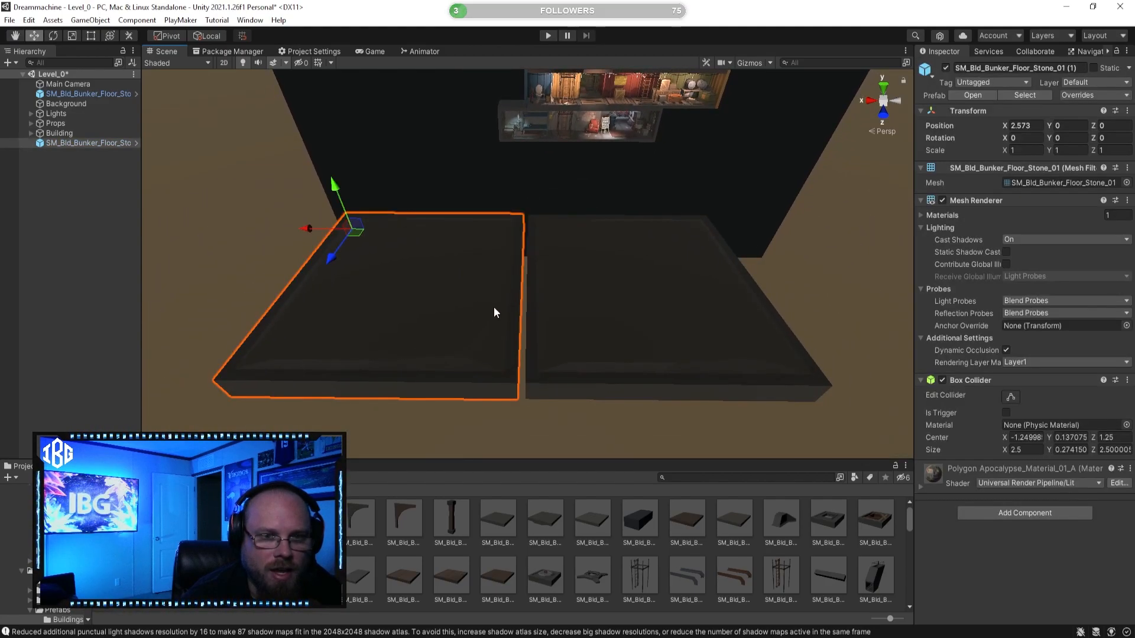
drag(305, 228, 307, 227)
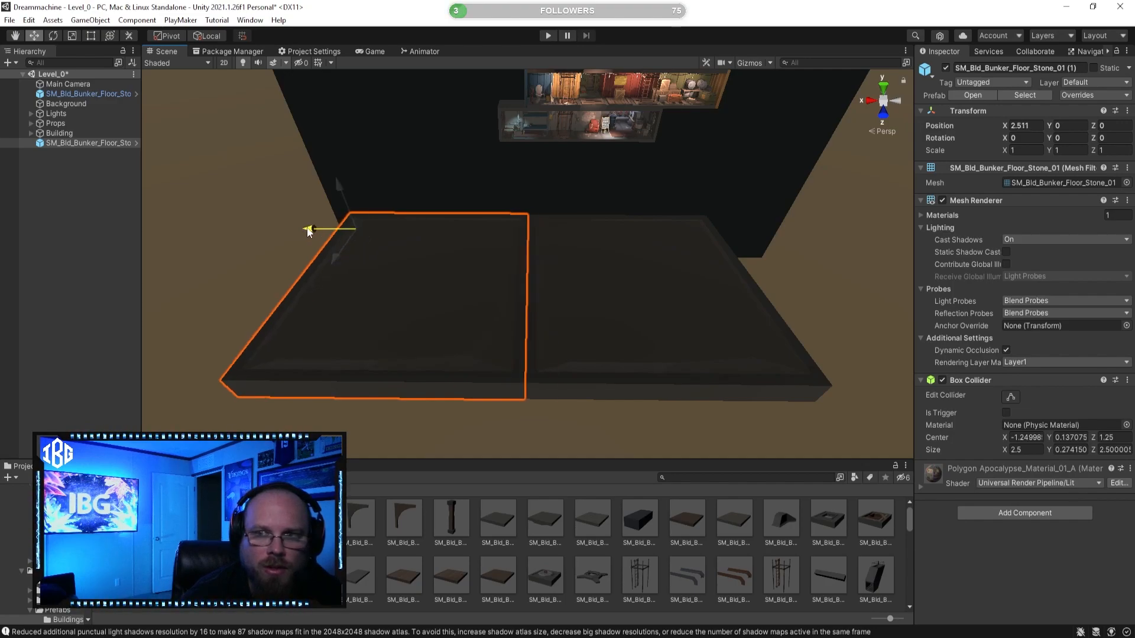
click(1035, 124)
text(2.5)
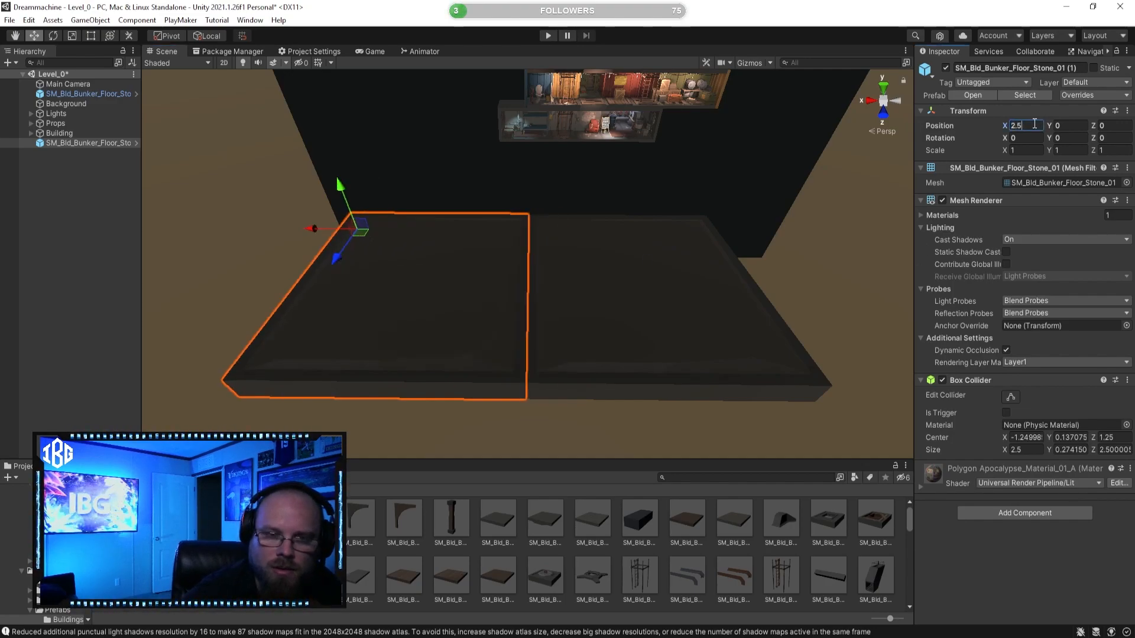
Check the seam between the two adjoining floor tiles with the copy selected and deselected
click(575, 547)
right_drag(563, 356, 561, 360)
key(w)
key(s)
click(428, 340)
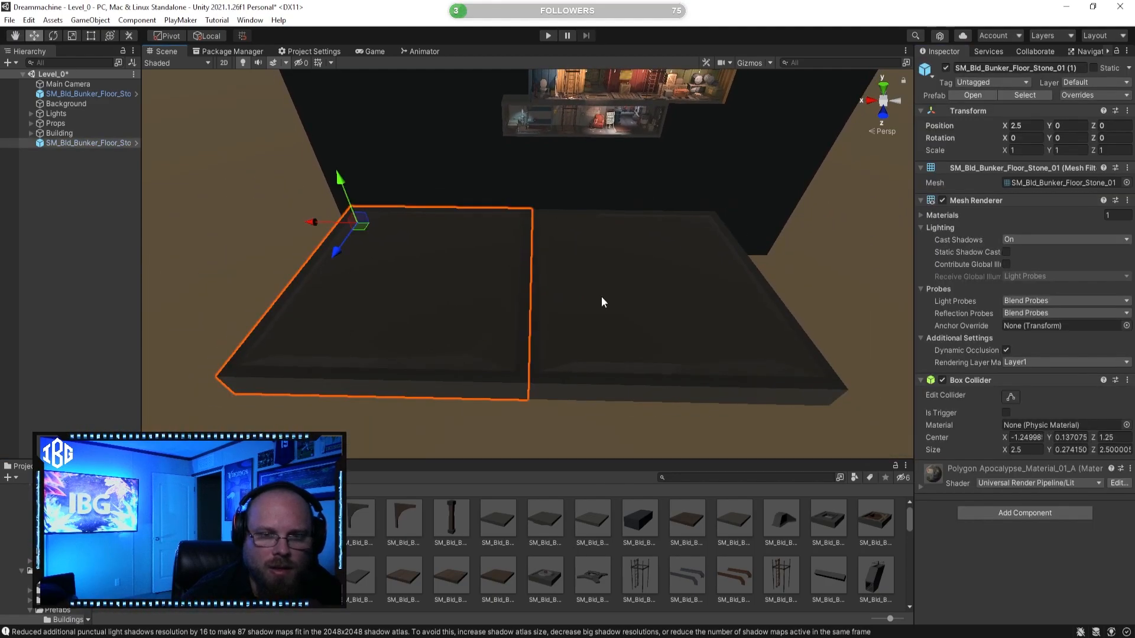
click(564, 307)
drag(455, 307, 478, 317)
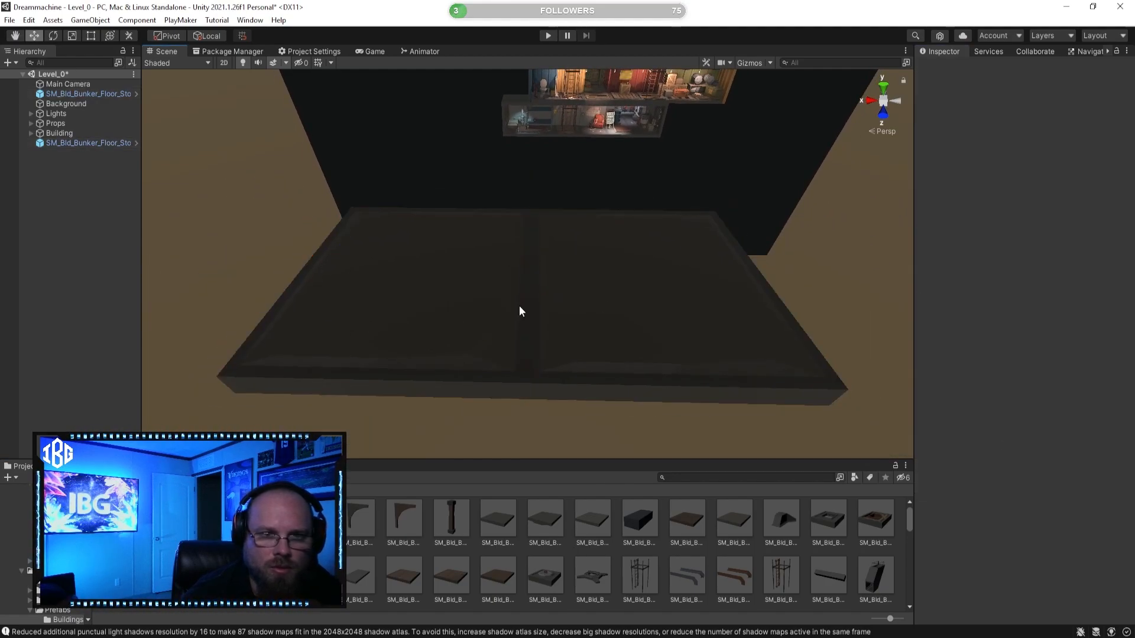
Duplicate the original floor tile and move the copy along X to -2.5, on the side opposite the first copy
click(623, 285)
key(ctrl+d)
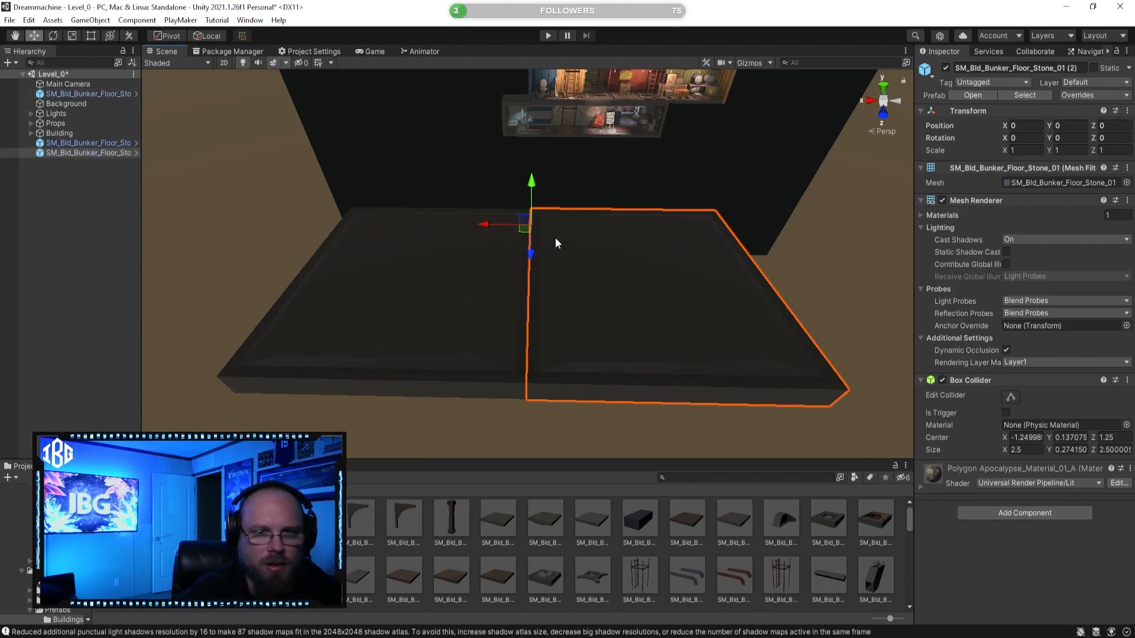
drag(485, 225, 659, 258)
key(f)
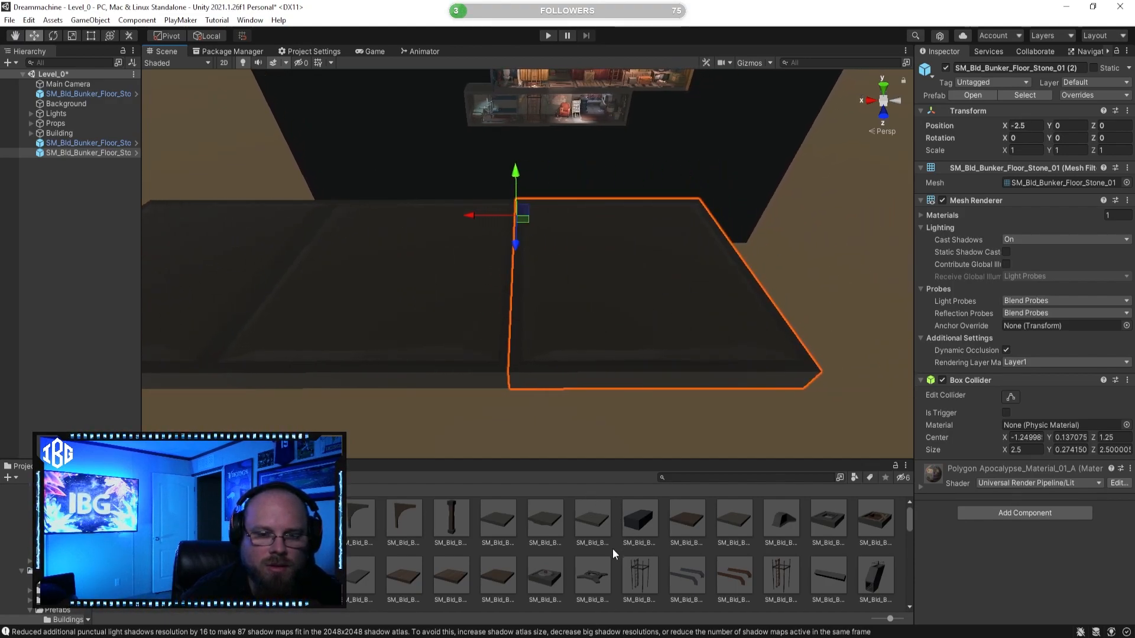
Select the tiles in the three-tile floor row individually to check how they line up
scroll(506, 306, down, 5)
click(547, 310)
click(744, 318)
click(483, 287)
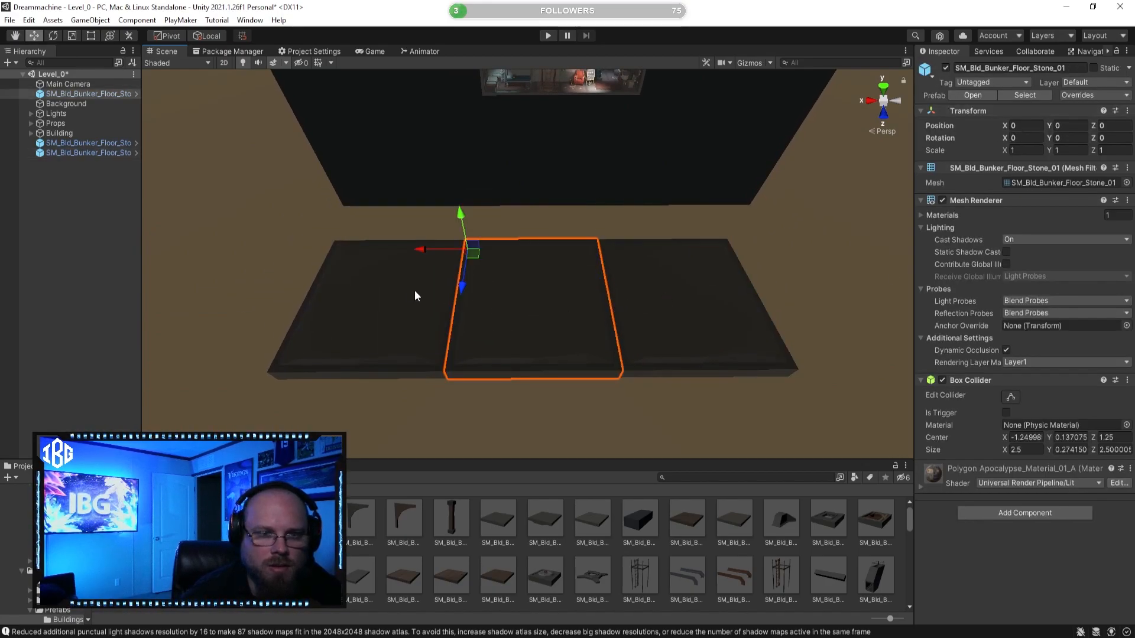
click(421, 295)
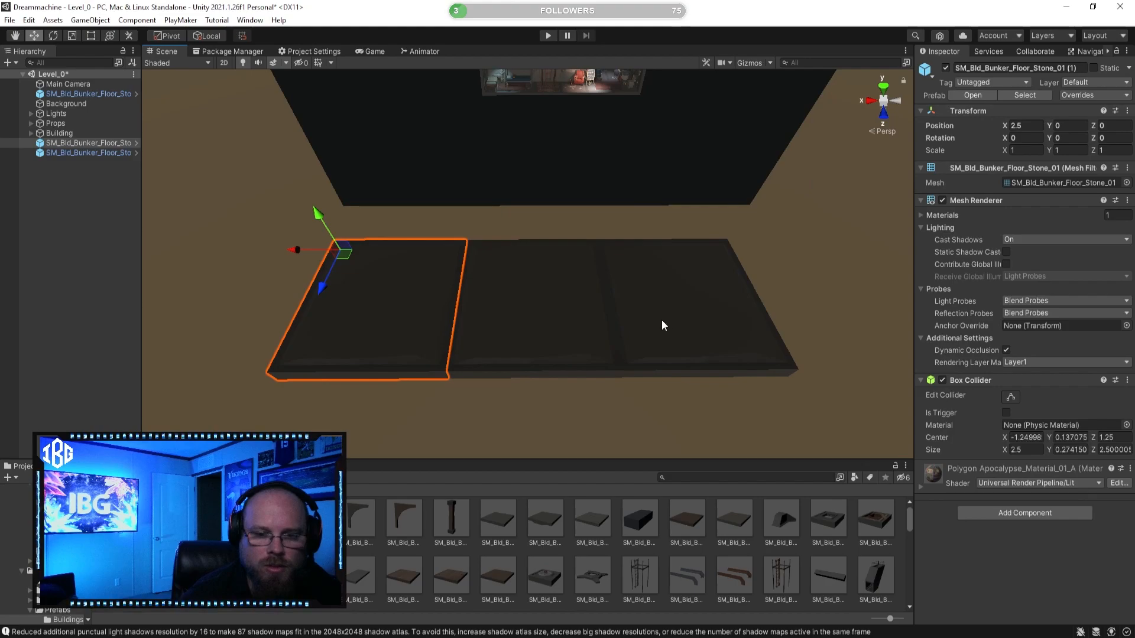
click(504, 402)
mouse_move(504, 402)
right_down()
mouse_move(529, 431)
mouse_move(527, 256)
mouse_move(567, 350)
mouse_move(514, 413)
mouse_move(505, 396)
right_up()
key(w)
key(s)
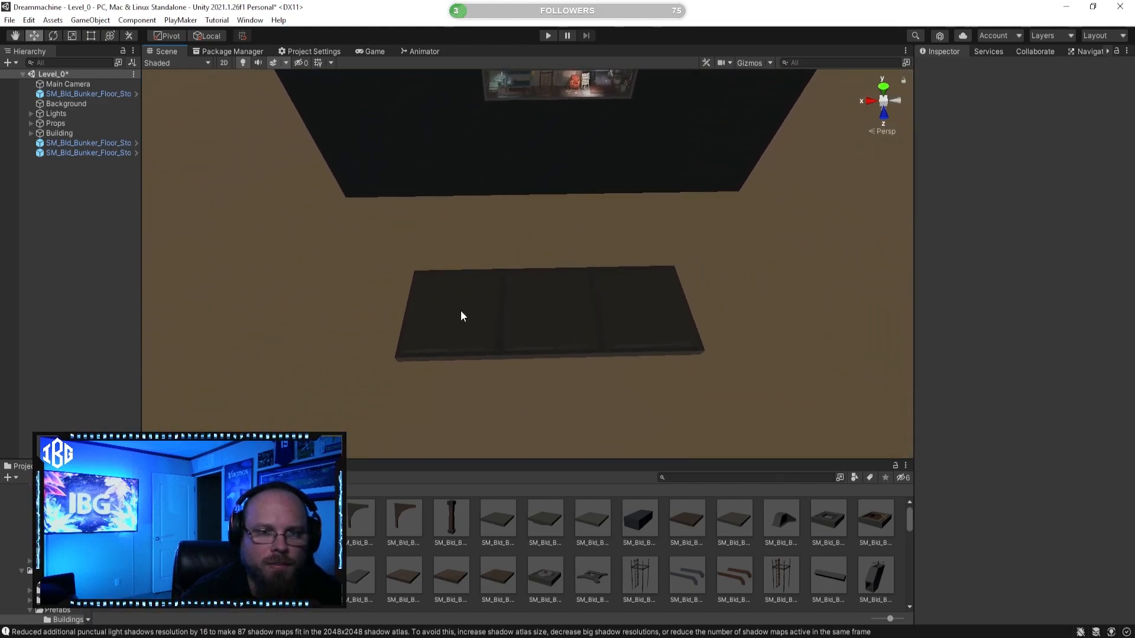
Check the row's outer floor tiles by selecting them individually and together, deselecting between checks
click(461, 317)
scroll(646, 407, down, 3)
click(662, 553)
click(506, 277)
shift+click(620, 292)
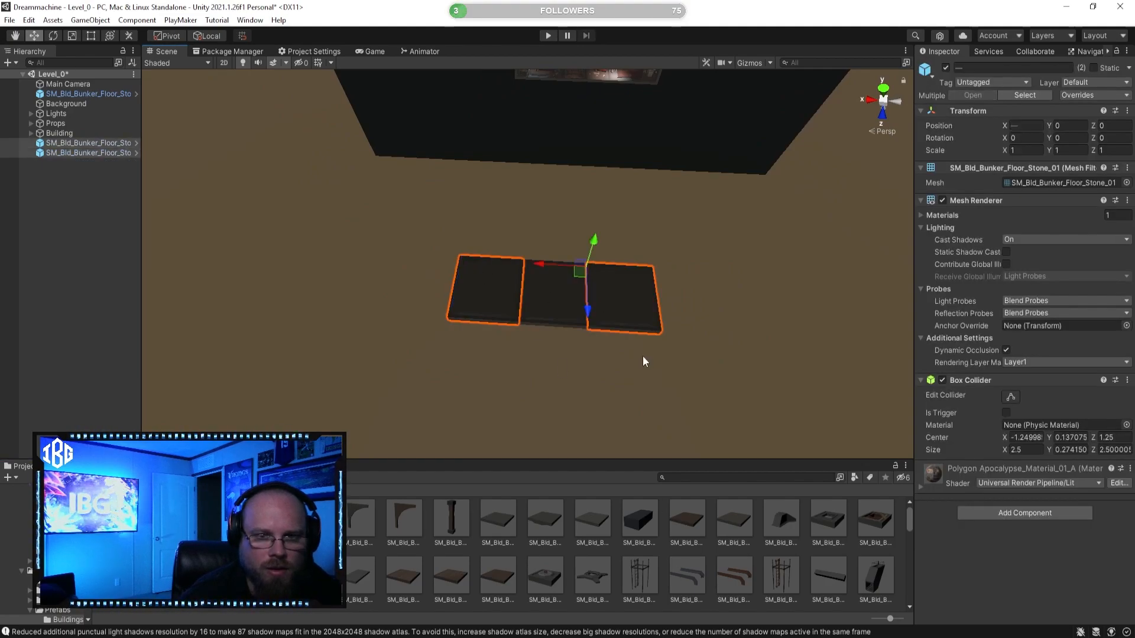
click(669, 553)
right_drag(658, 428, 590, 402)
click(505, 301)
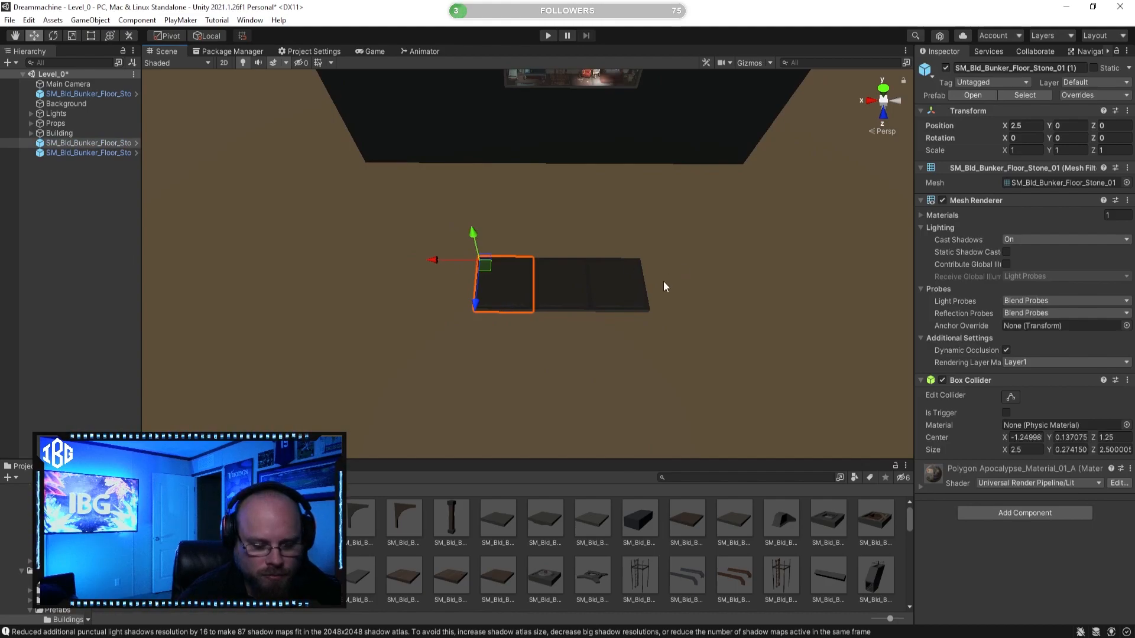
click(665, 552)
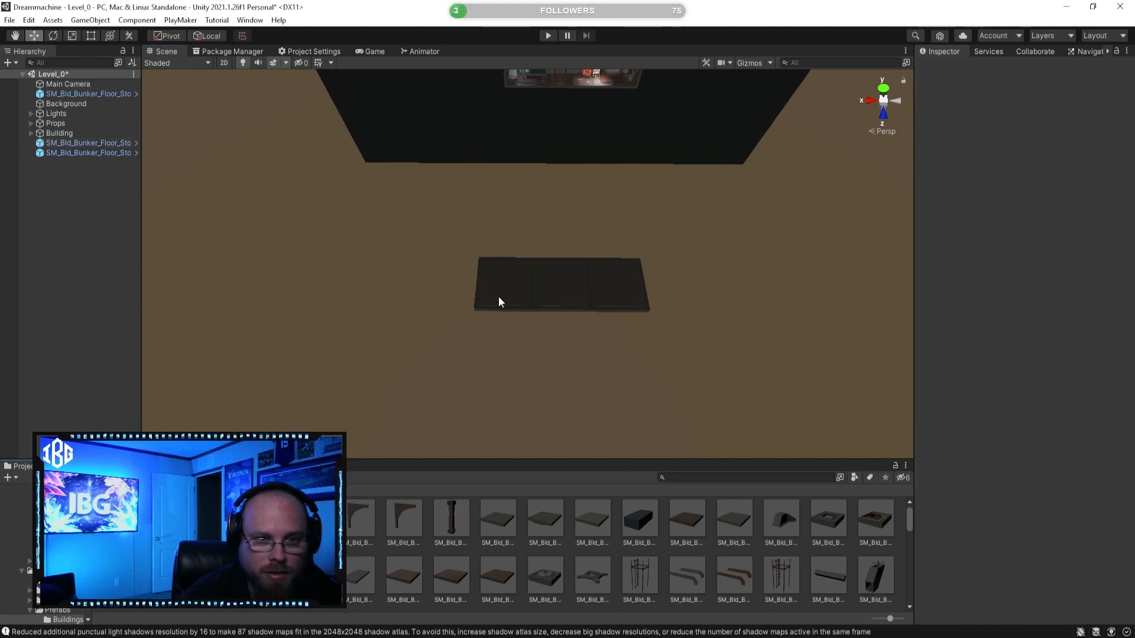
click(501, 294)
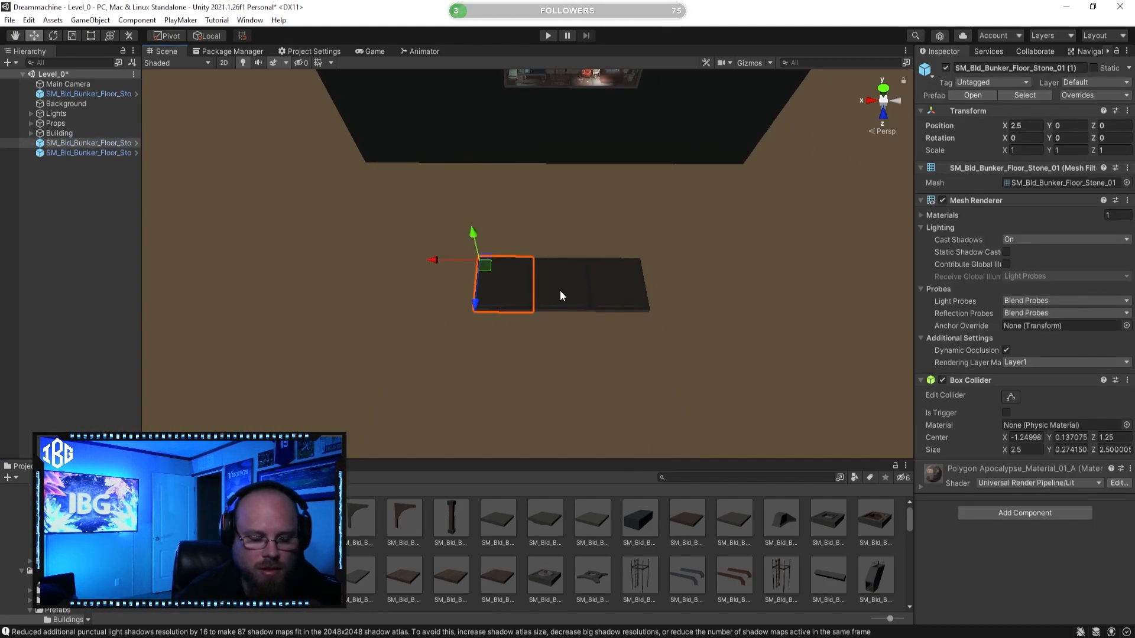
shift+click(622, 295)
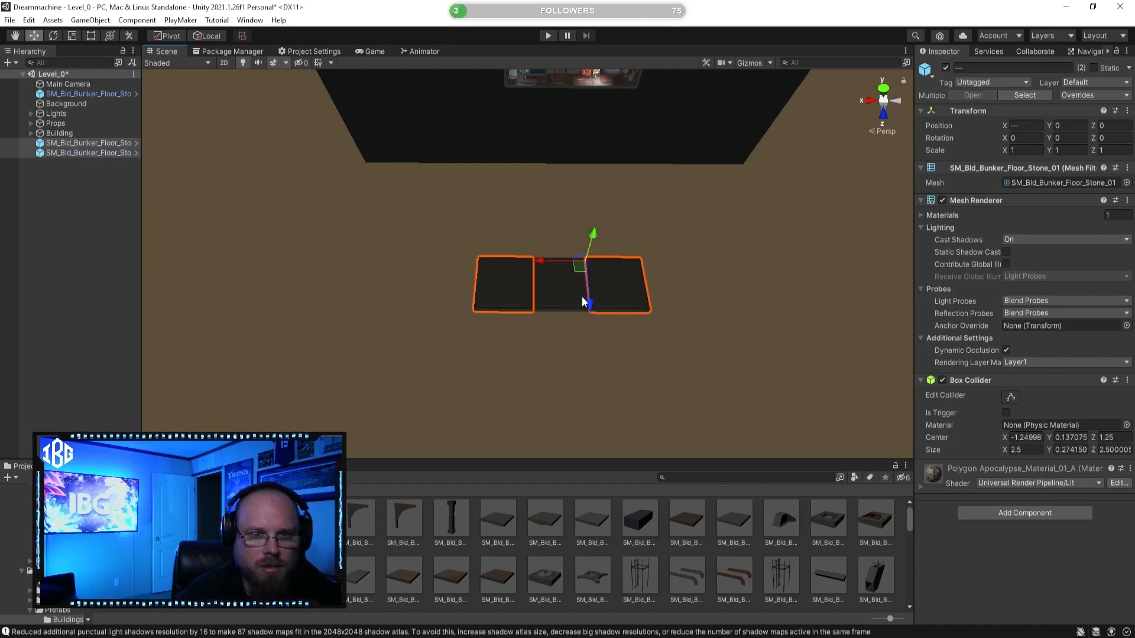
Place the original floor tile beside its copies in the hierarchy, and extend the row along X with a duplicate of all three tiles
drag(87, 89, 94, 139)
shift+click(112, 153)
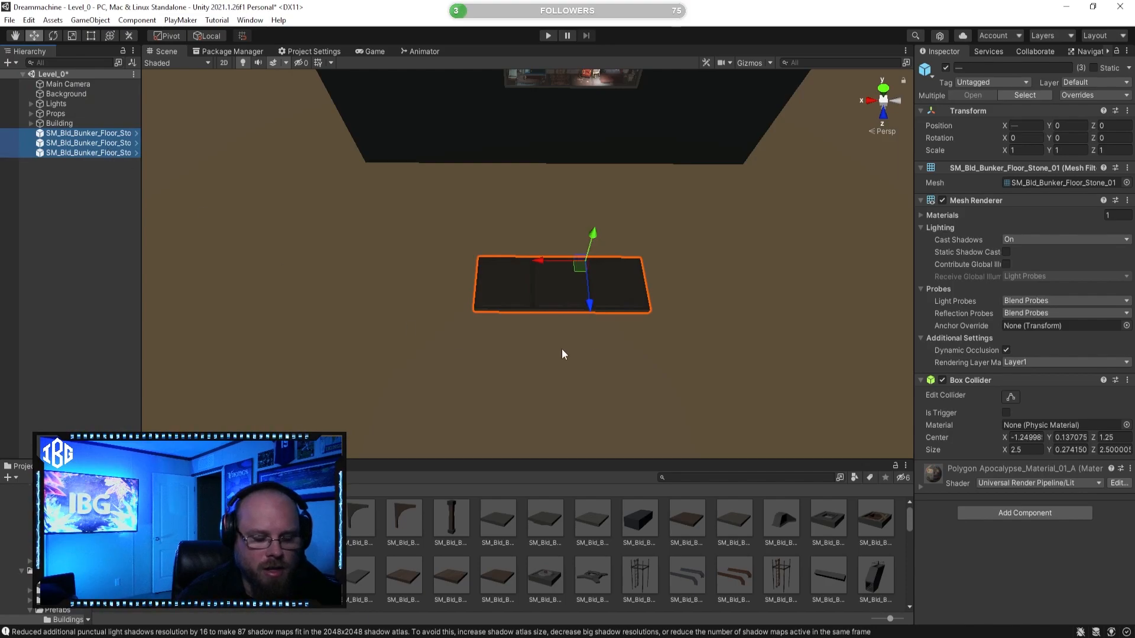
key(ctrl+d)
drag(435, 263, 274, 256)
right_drag(491, 354, 568, 428)
click(553, 424)
key(s)
Duplicate the six-tile row and move the copy to Z 2.5 to form an adjoining second row
click(84, 179)
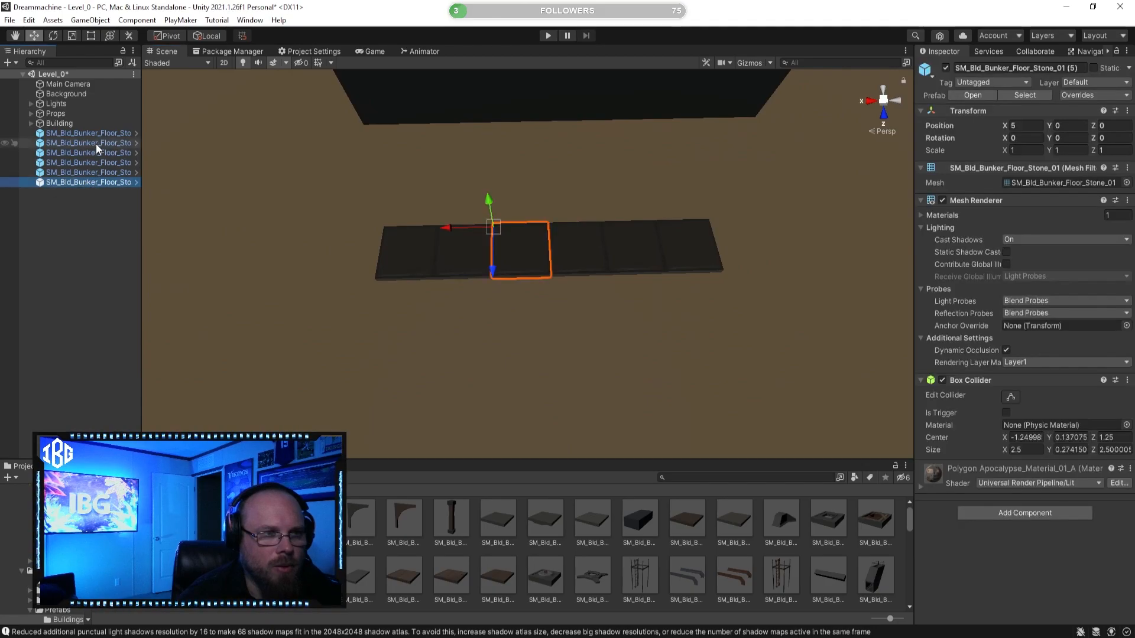
shift+click(107, 136)
mouse_move(444, 316)
right_down()
mouse_move(435, 319)
mouse_move(425, 253)
mouse_move(442, 320)
right_up()
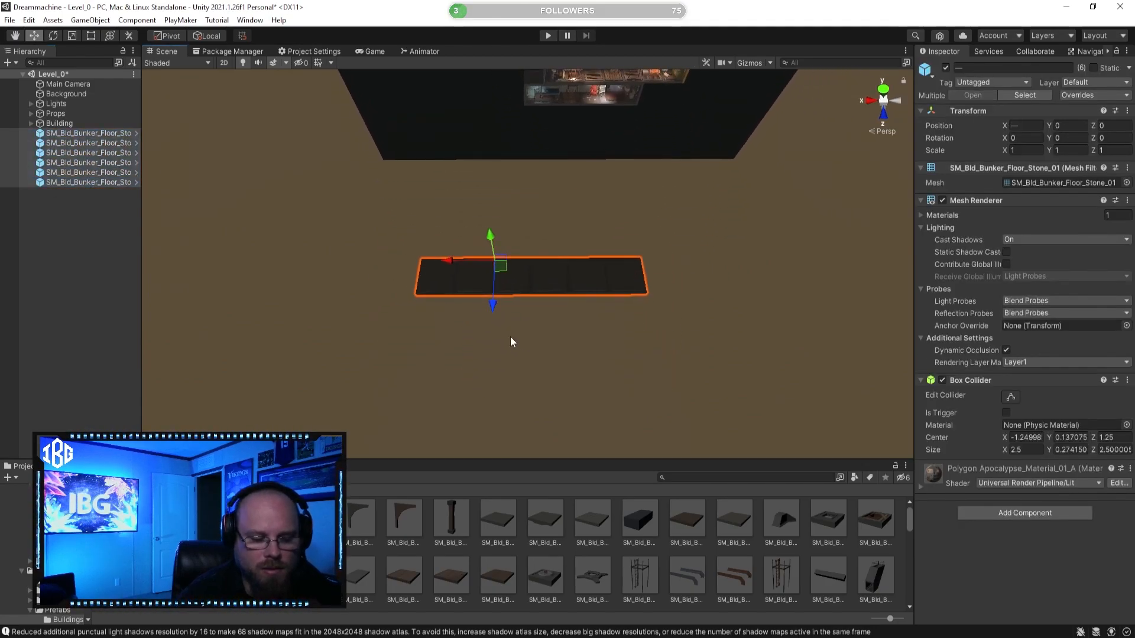
key(ctrl+d)
drag(415, 308, 435, 344)
right_drag(552, 365, 362, 357)
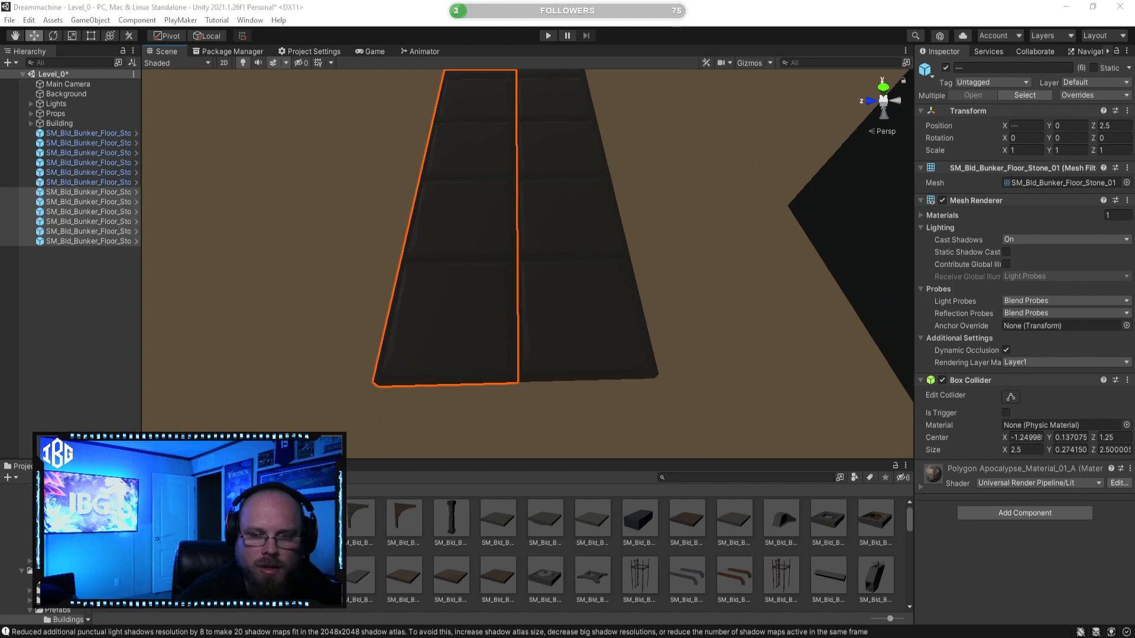
Examine the top-down underground bunker reference image in the photo viewer and return to the Unity scene
key(alt+Tab)
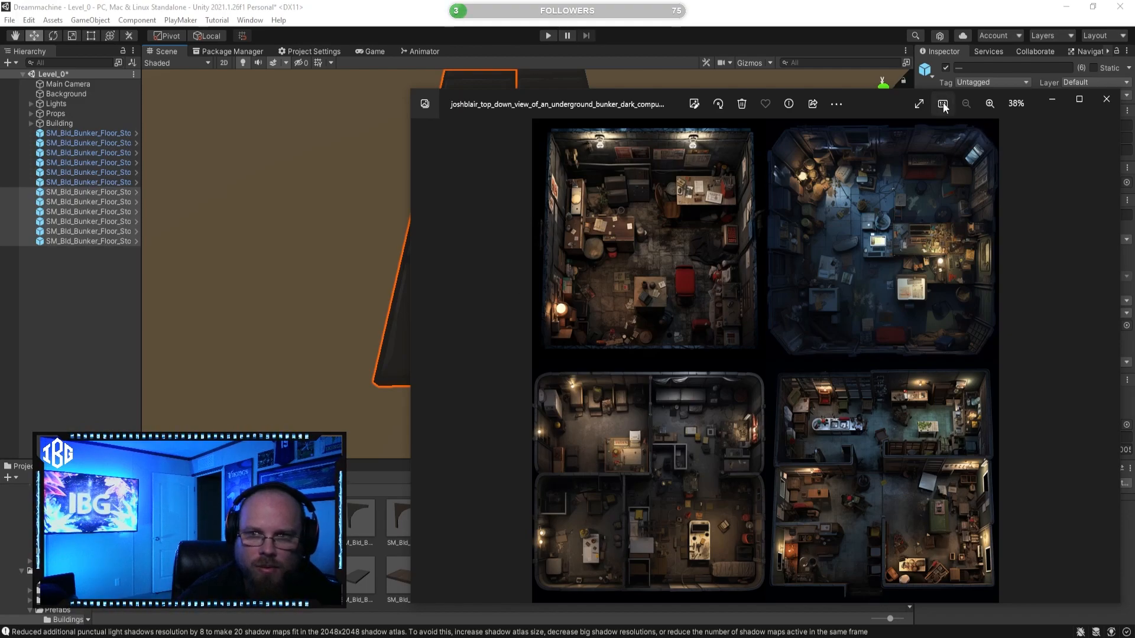
drag(874, 95, 728, 142)
click(905, 145)
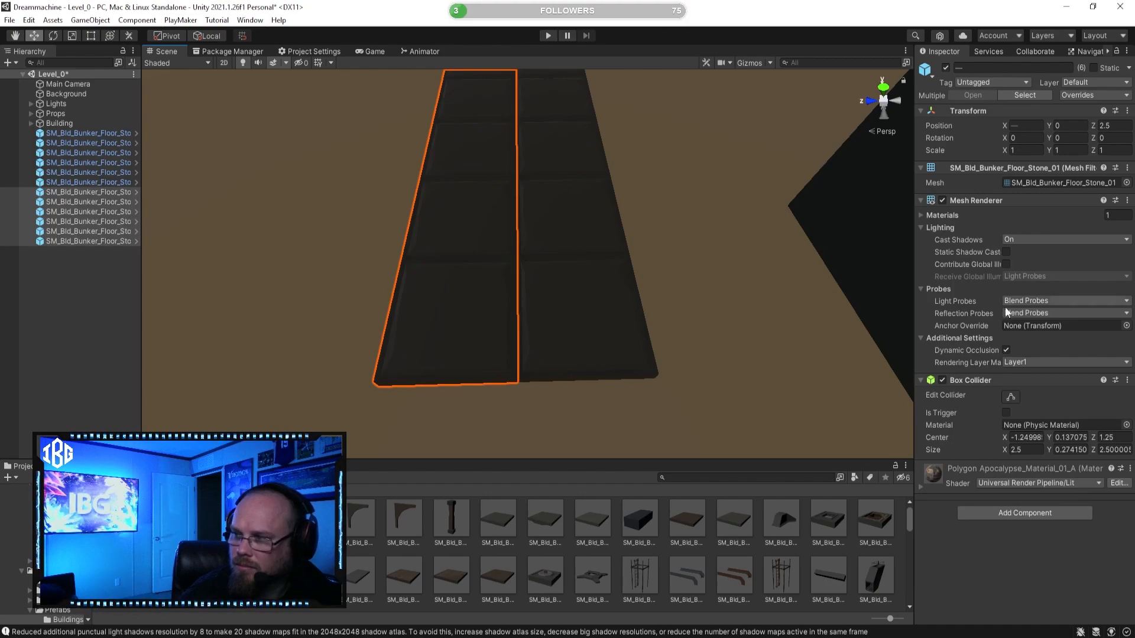
Duplicate all twelve floor tiles and move the copy along Z against the two existing rows
key(f)
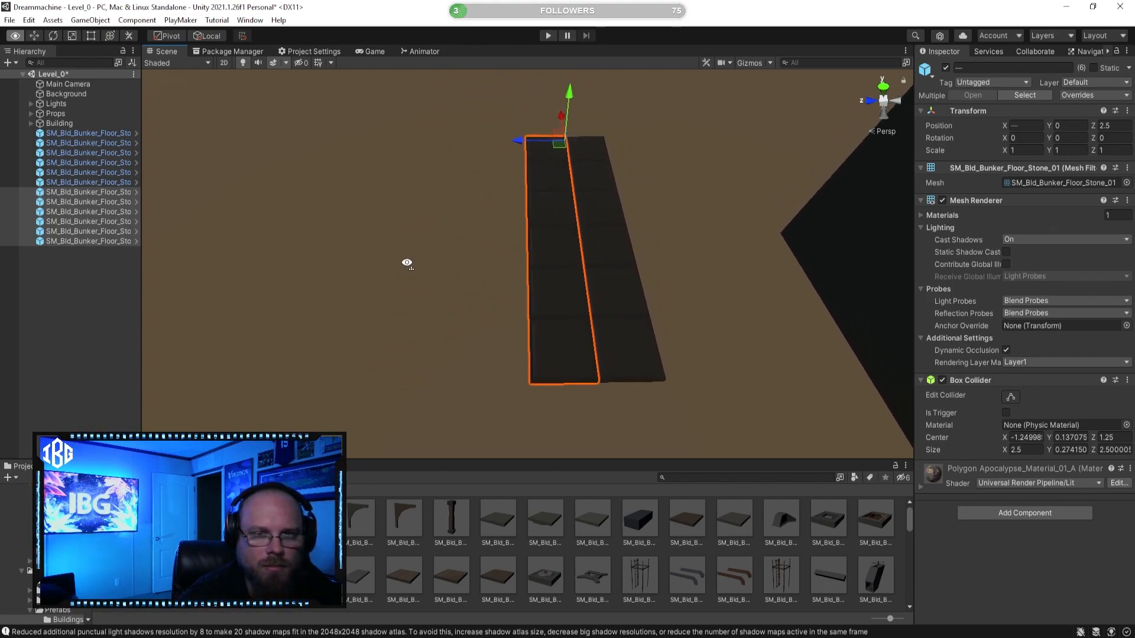
click(104, 136)
shift+click(113, 241)
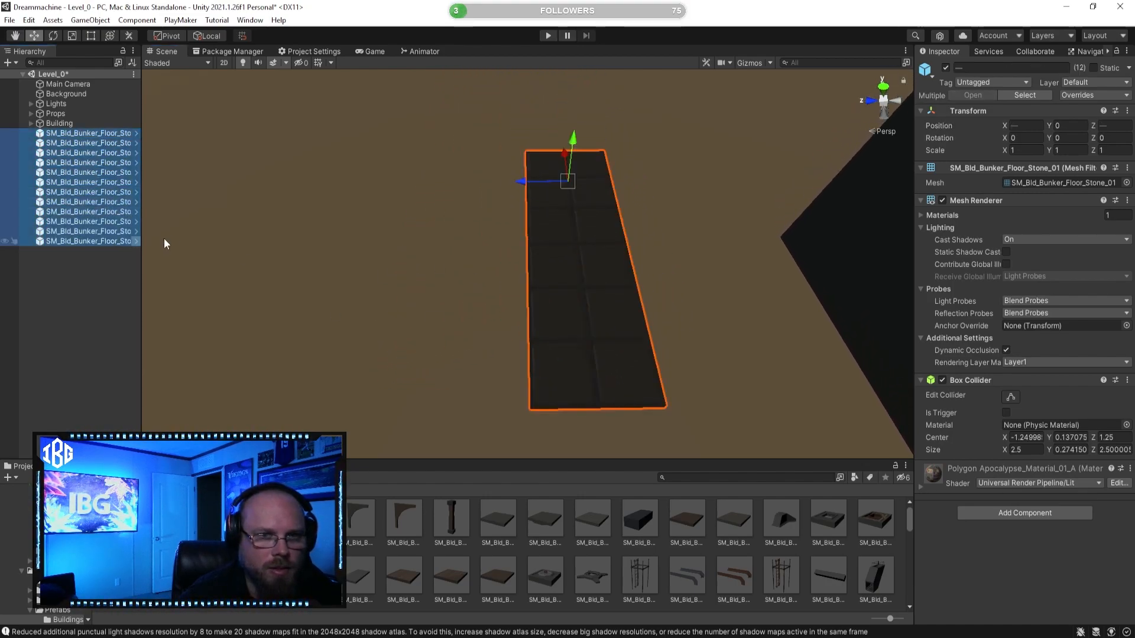
key(ctrl+d)
drag(594, 297, 482, 296)
Duplicate the moved twelve-tile block and shift the copy along Z to complete a six-by-six floor
key(a)
right_drag(593, 309, 606, 307)
key(ctrl+d)
drag(543, 242, 451, 241)
click(665, 550)
right_drag(606, 329, 733, 287)
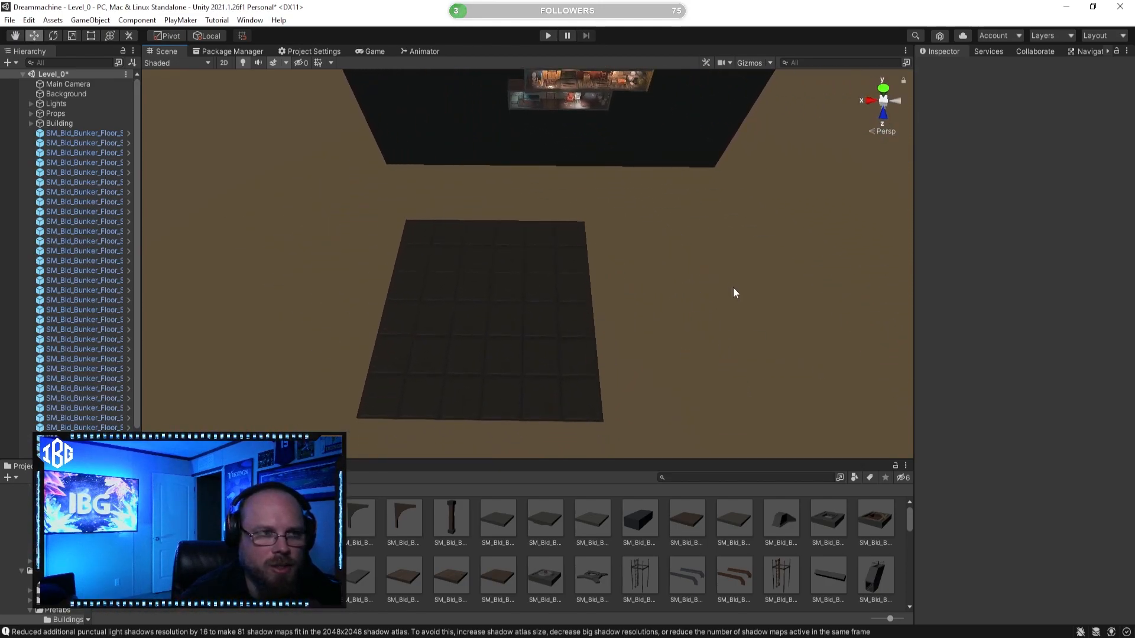
Select all the new floor tiles in the hierarchy and expand the Building group
scroll(116, 202, down, 3)
scroll(97, 159, up, 3)
click(90, 133)
scroll(90, 140, down, 2)
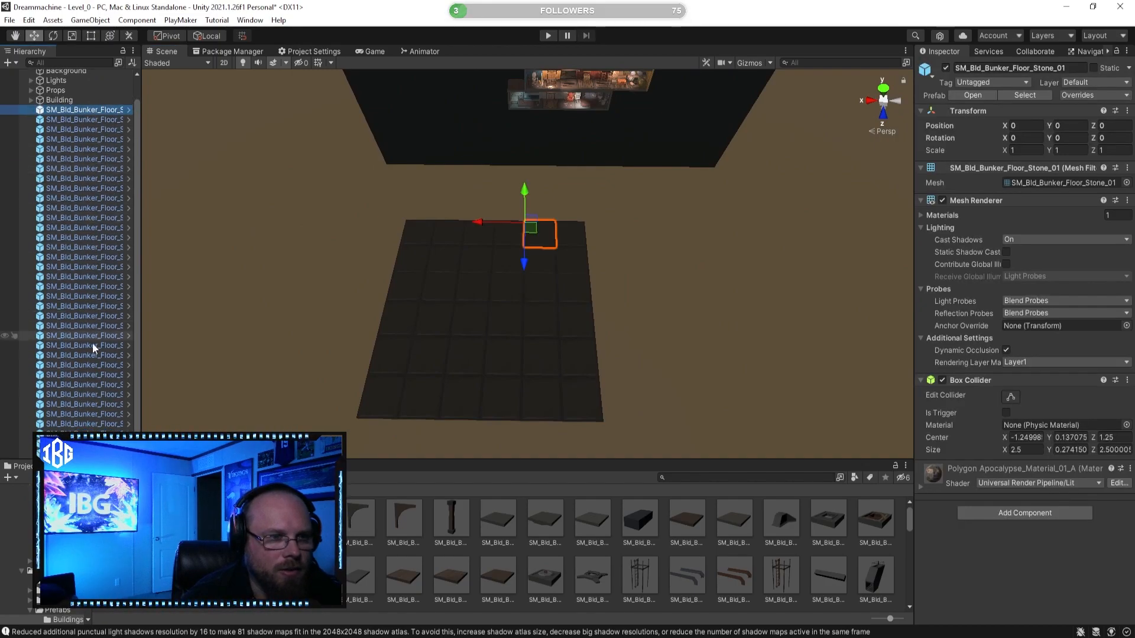
click(31, 100)
scroll(120, 156, up, 1)
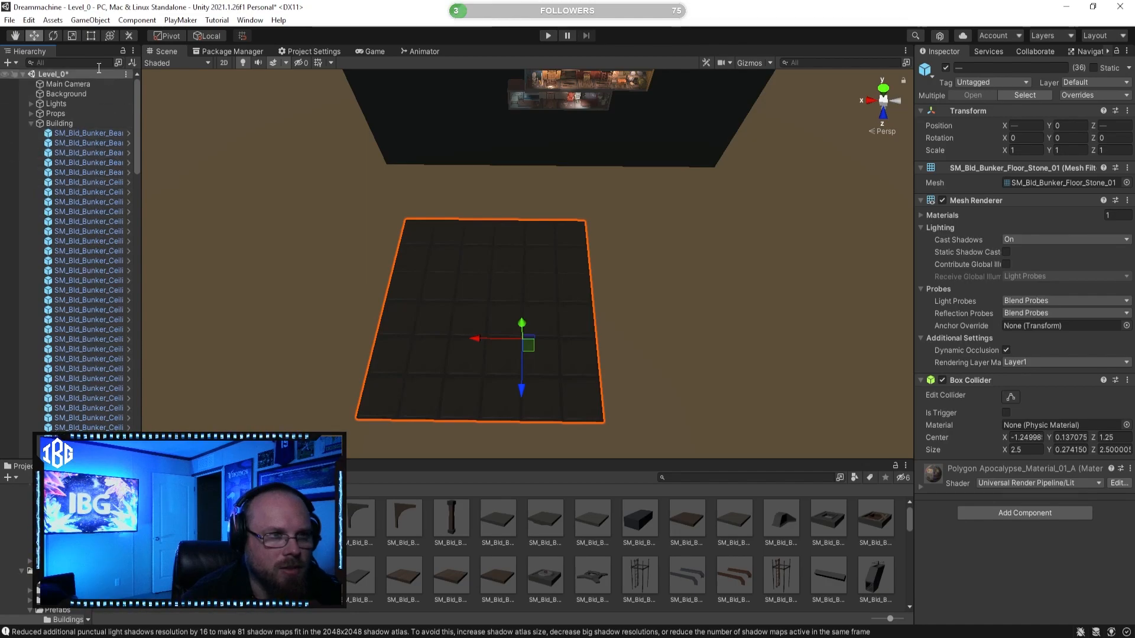
Create an empty object named Bunker and move it out of Building to the hierarchy's top level, just above Building
right_click(62, 124)
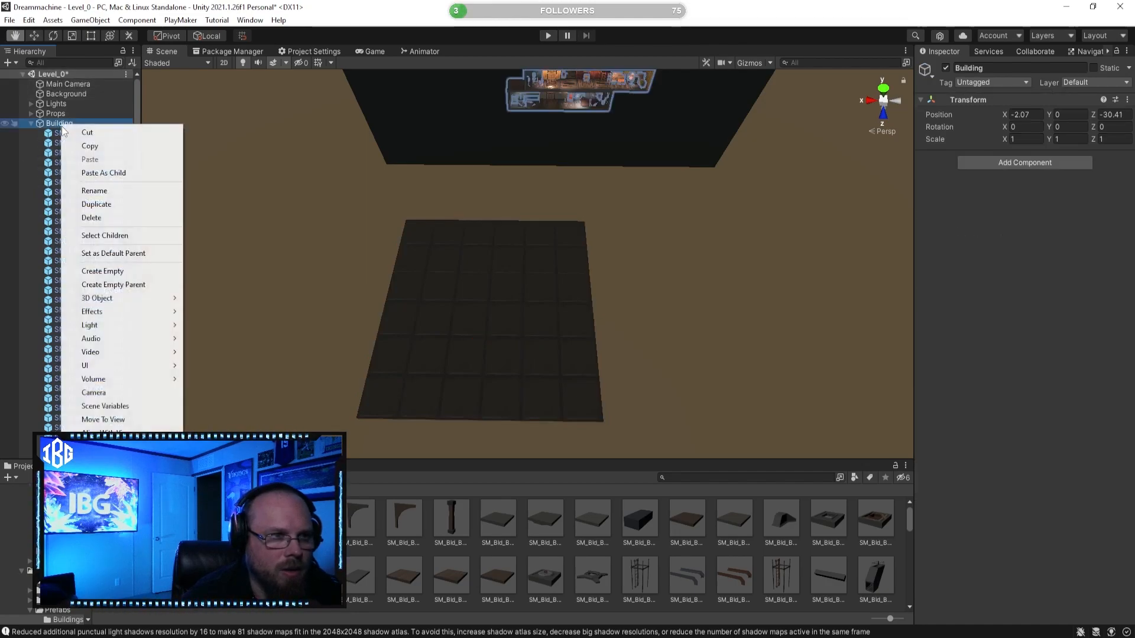
click(125, 271)
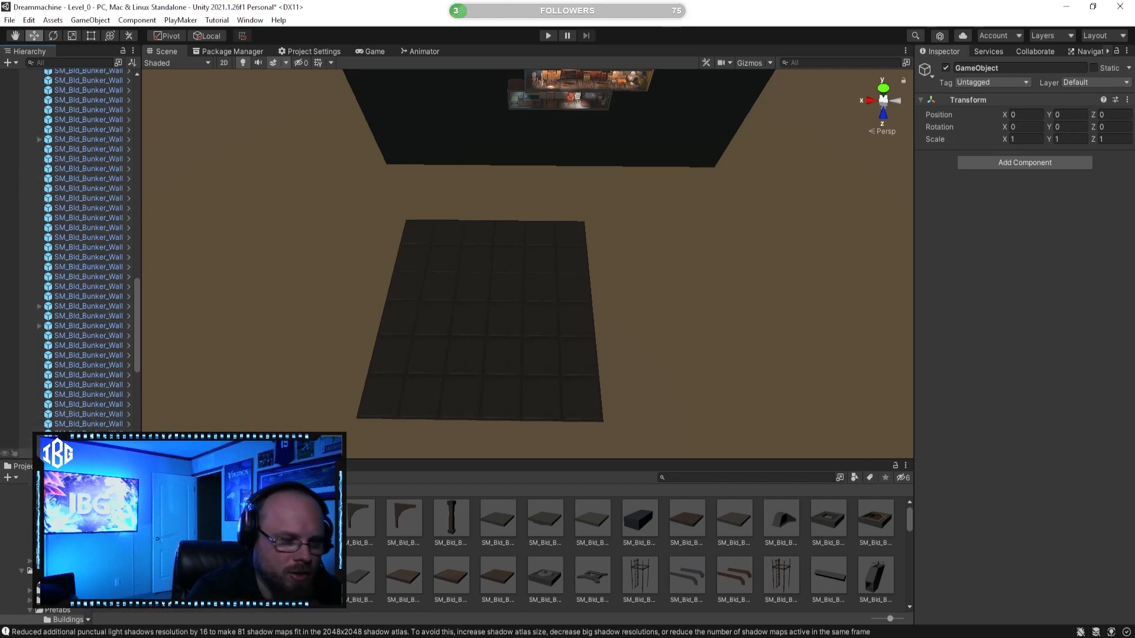
key(Return)
drag(3, 454, 63, 116)
click(62, 135)
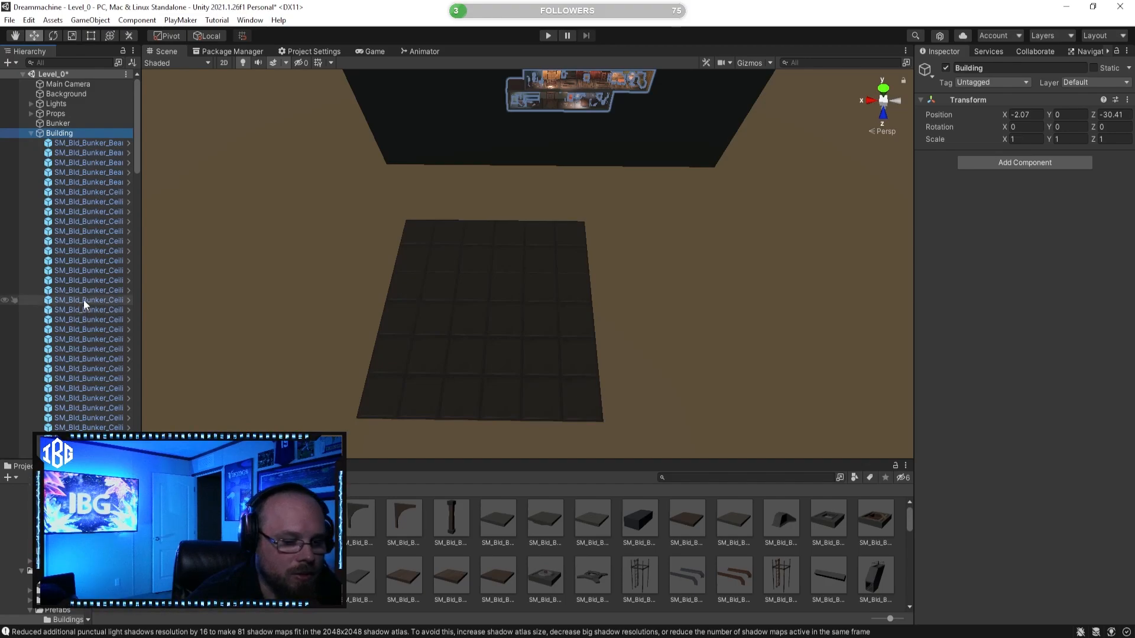
Try moving the empty Bunker object along Z to -26.73, in front of the existing building
click(55, 123)
right_drag(533, 239, 604, 346)
key(a)
key(w)
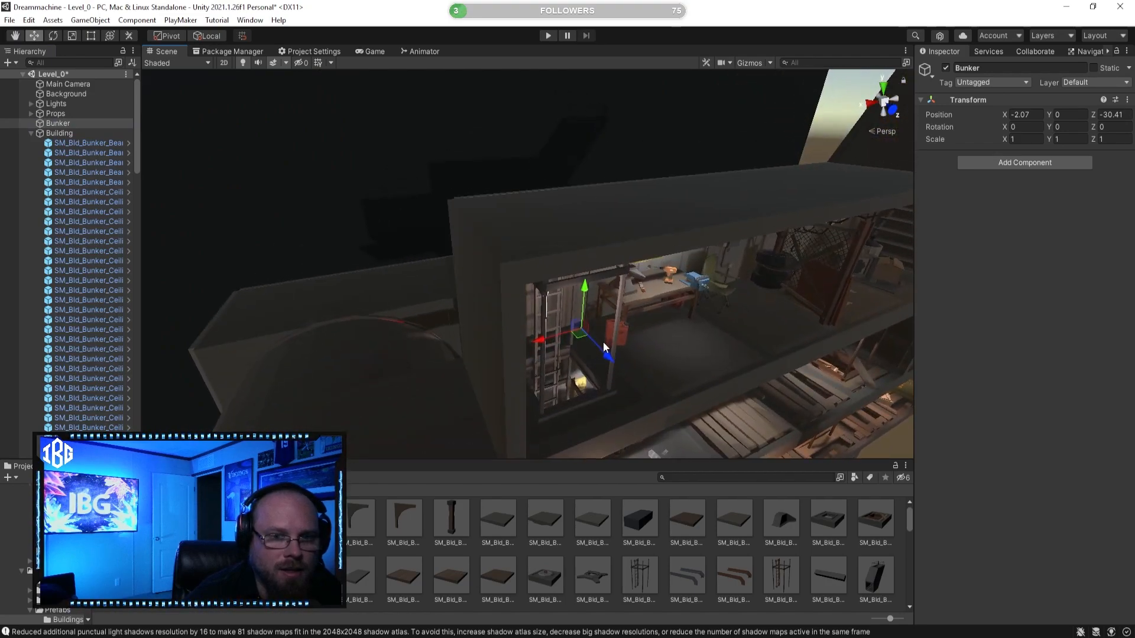
drag(613, 366, 669, 444)
key(s)
right_drag(634, 332, 652, 343)
right_drag(477, 253, 502, 229)
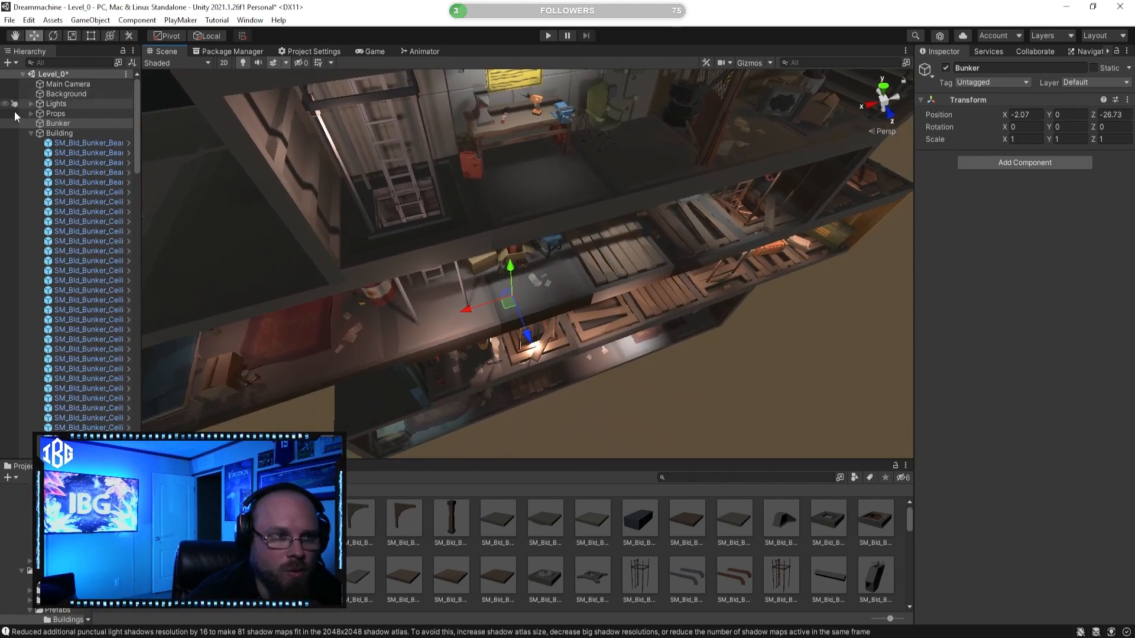
Set the Bunker object's X and Z position to 0 and reset its Transform
click(1031, 114)
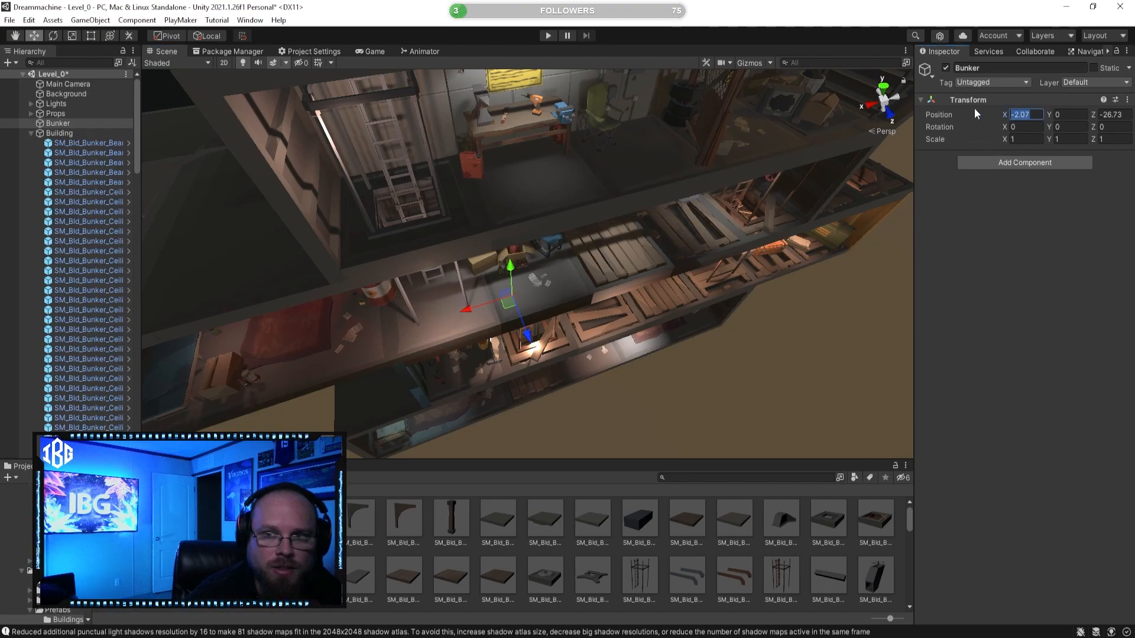
text(0)
key(Tab)
key(Tab)
text(0)
right_click(966, 100)
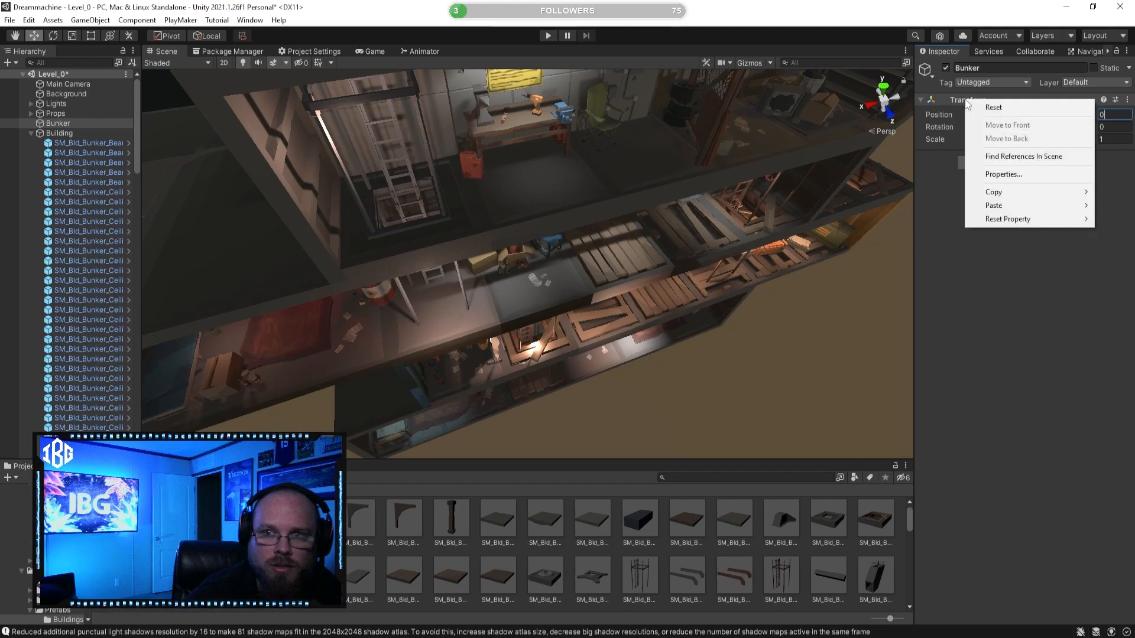
click(993, 107)
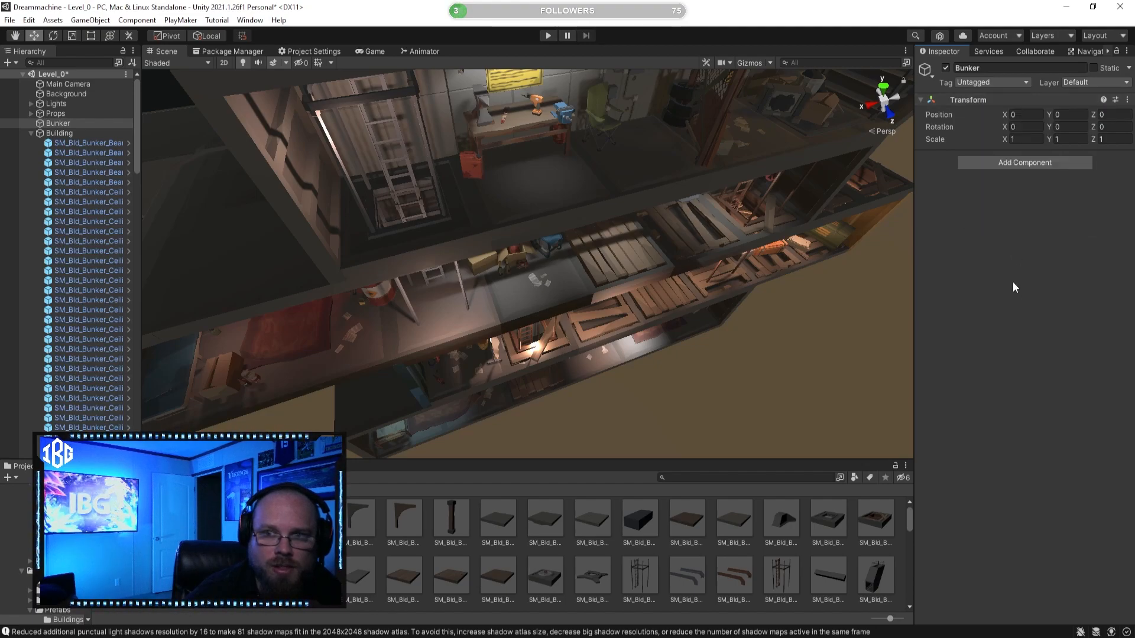
Examine where the Bunker object's origin and the Building group's first beam pieces sit in the scene
click(64, 123)
right_drag(360, 230, 187, 203)
key(s)
key(w)
right_drag(653, 295, 220, 222)
key(w)
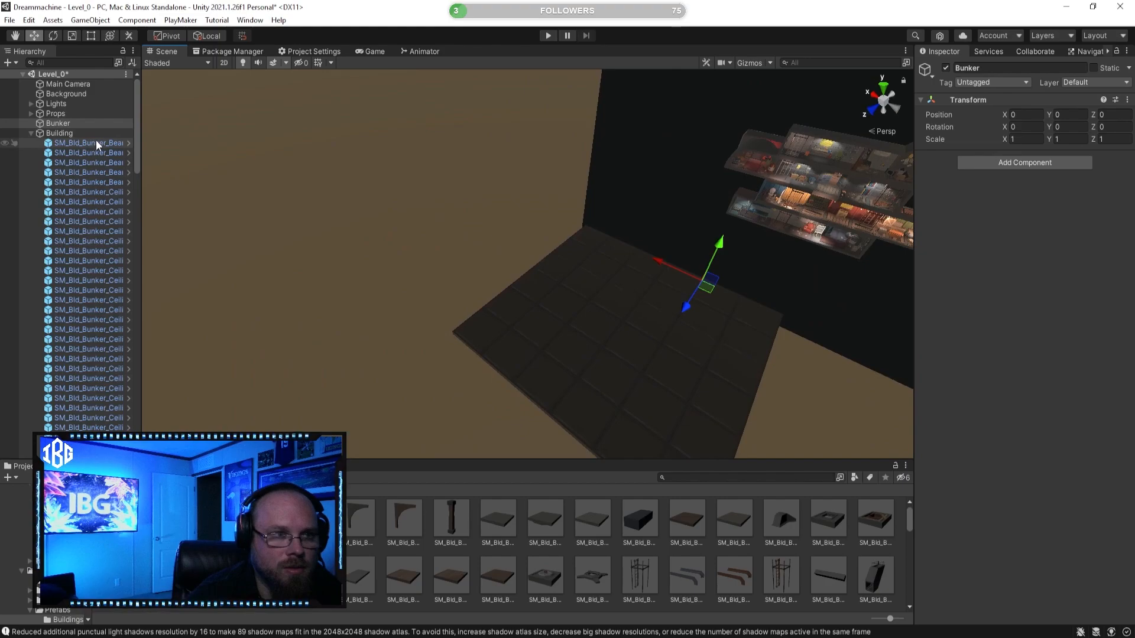
click(95, 142)
right_drag(656, 329, 577, 286)
click(98, 154)
click(95, 143)
right_drag(389, 201, 471, 139)
key(s)
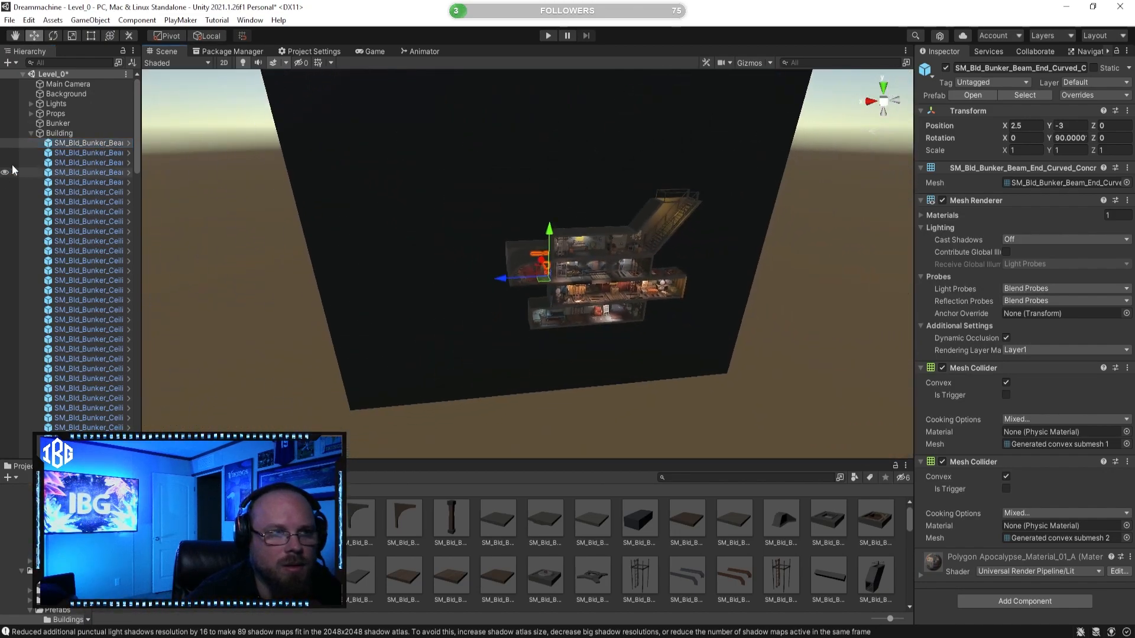
Collapse the Building group in the hierarchy, and expand and collapse the Props group
click(32, 133)
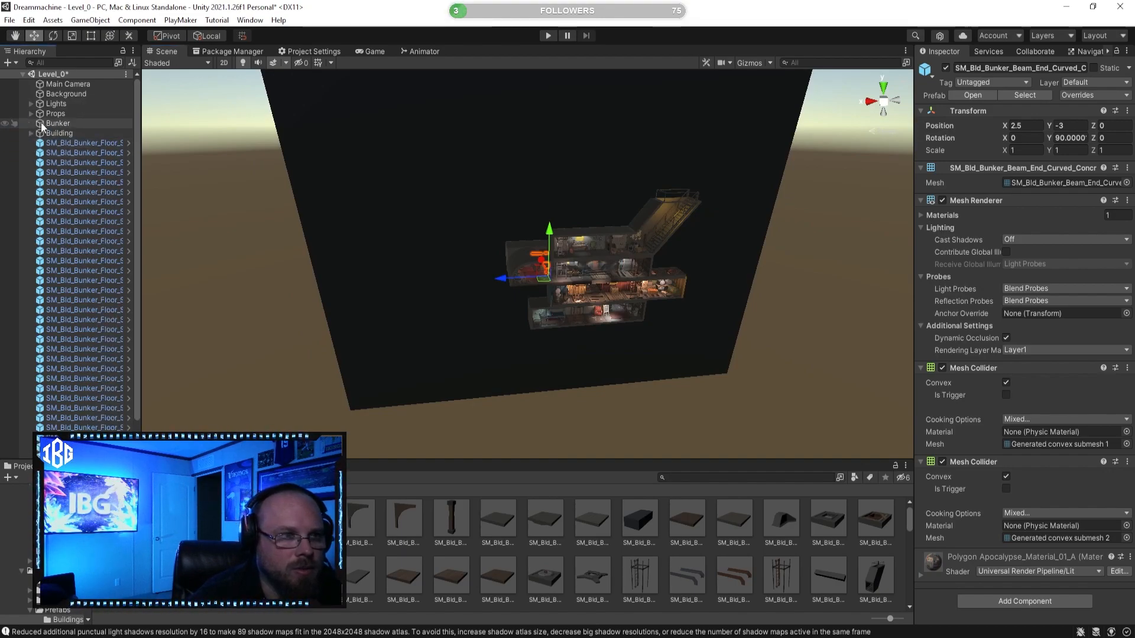
click(30, 113)
click(30, 113)
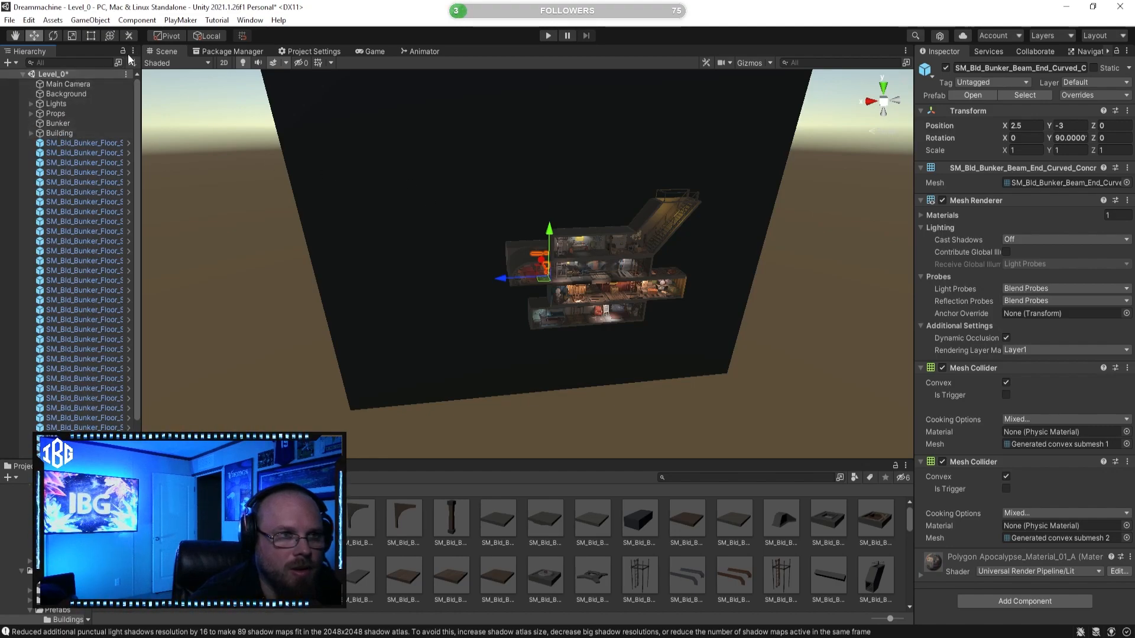
Select the warning barrel inside the existing bunker to check how the hierarchy responds
click(610, 542)
scroll(541, 334, up, 10)
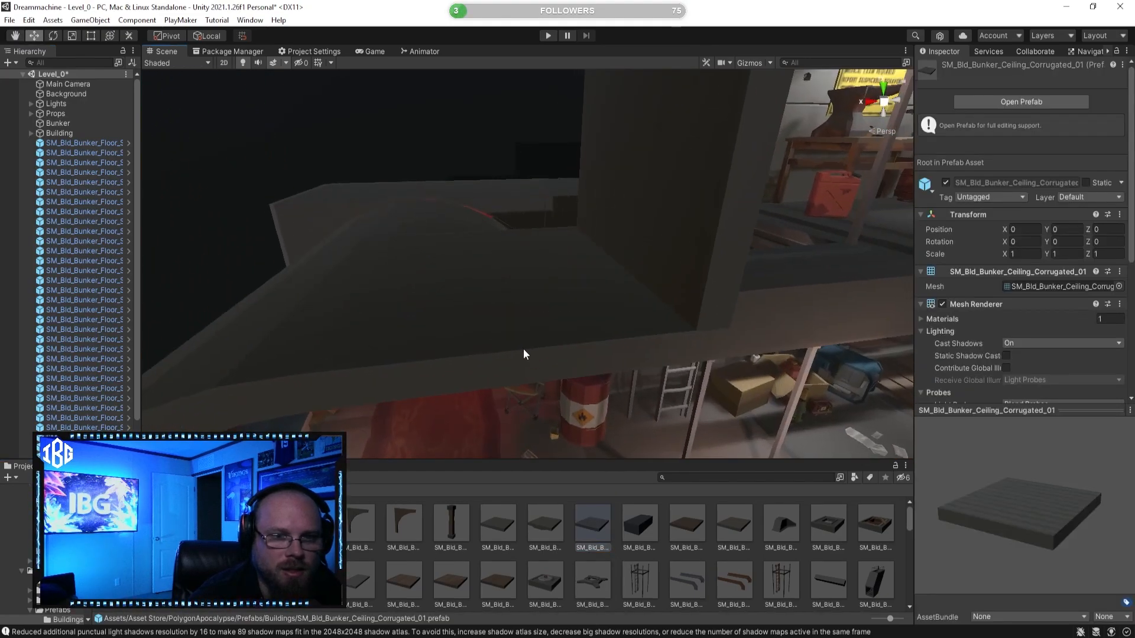
click(585, 413)
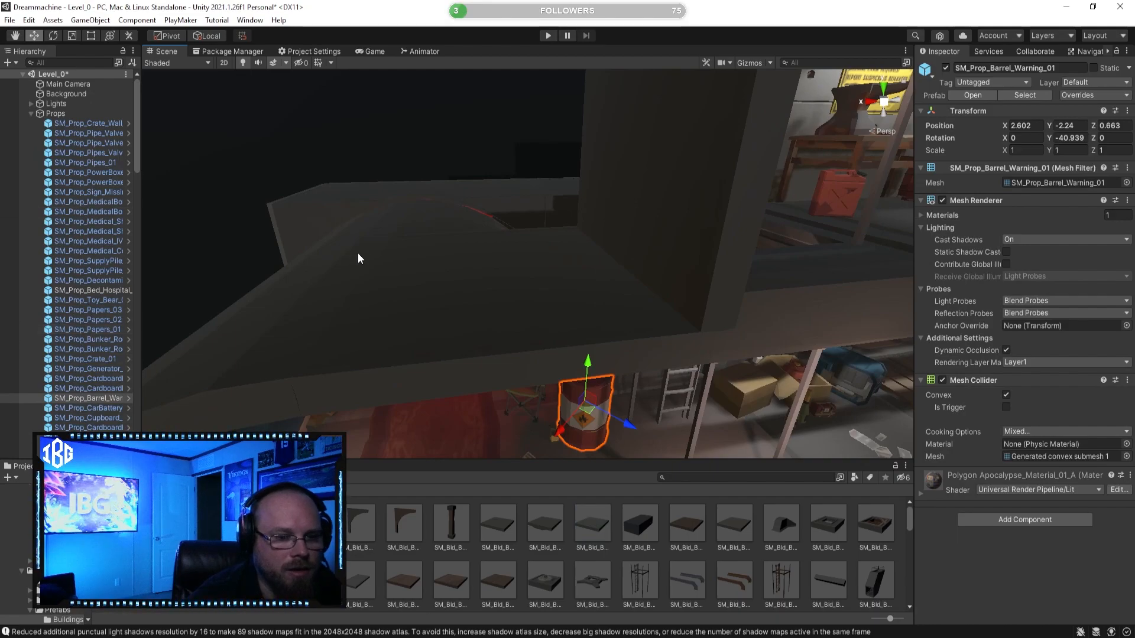
scroll(608, 302, down, 10)
scroll(605, 301, up, 5)
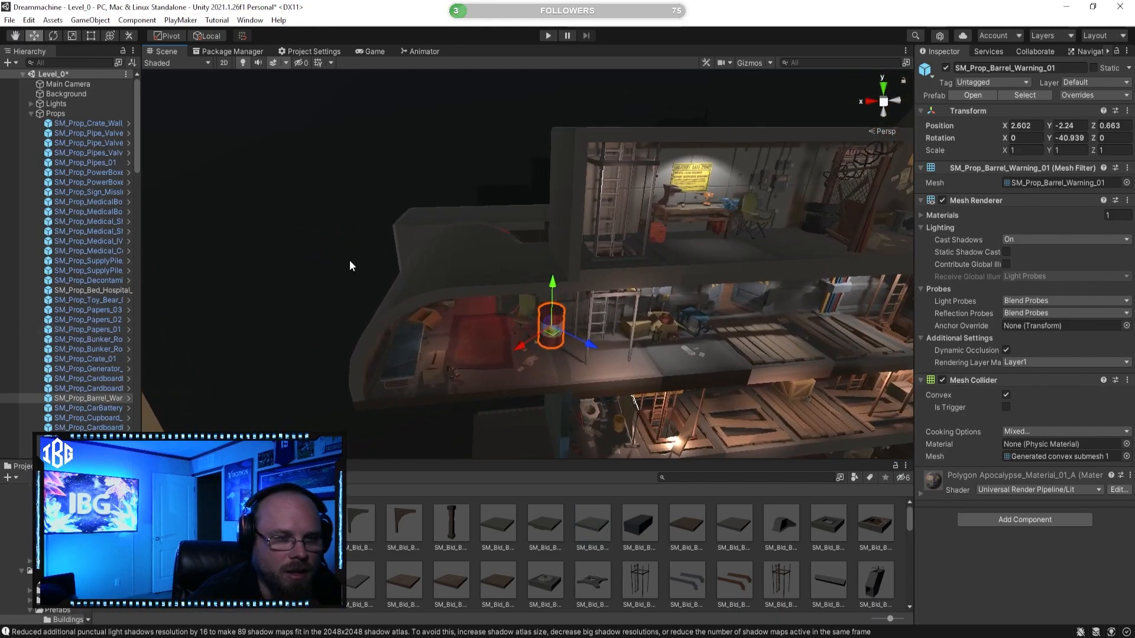
Collapse Props and lock the Hierarchy, testing the lock by selecting the barrel, toilet and mattress in the scene
click(31, 114)
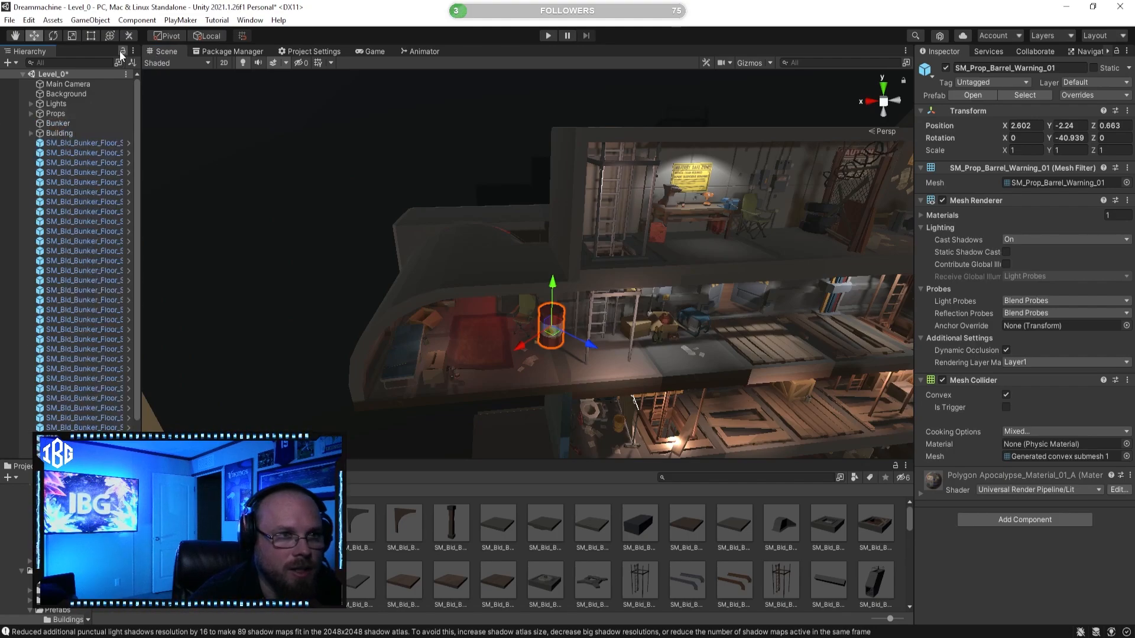
click(473, 553)
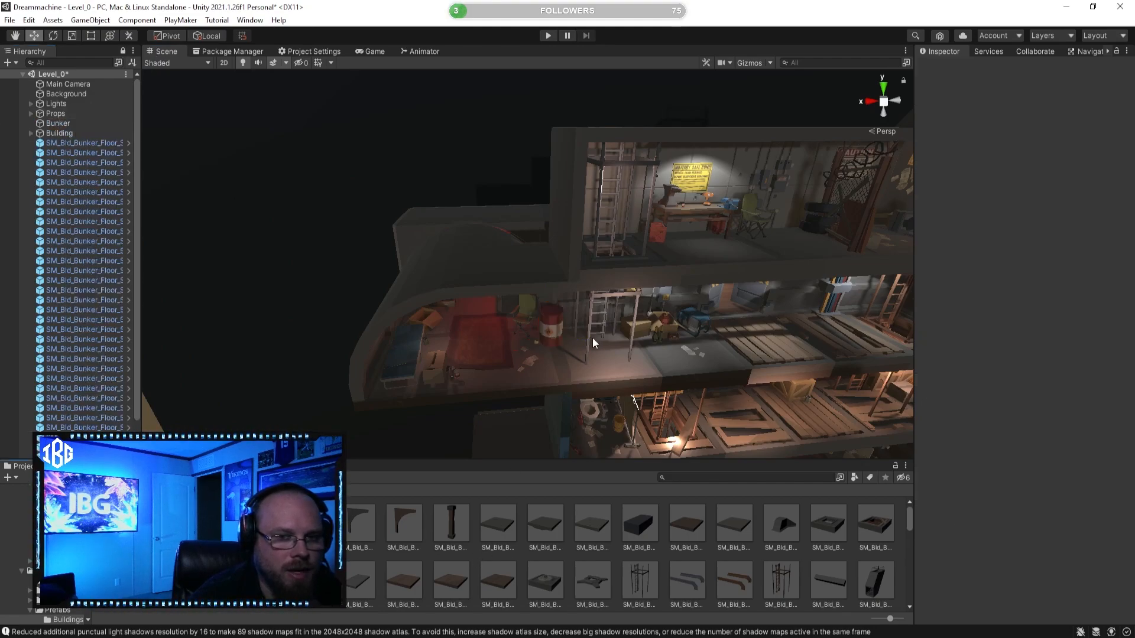
click(548, 329)
click(588, 416)
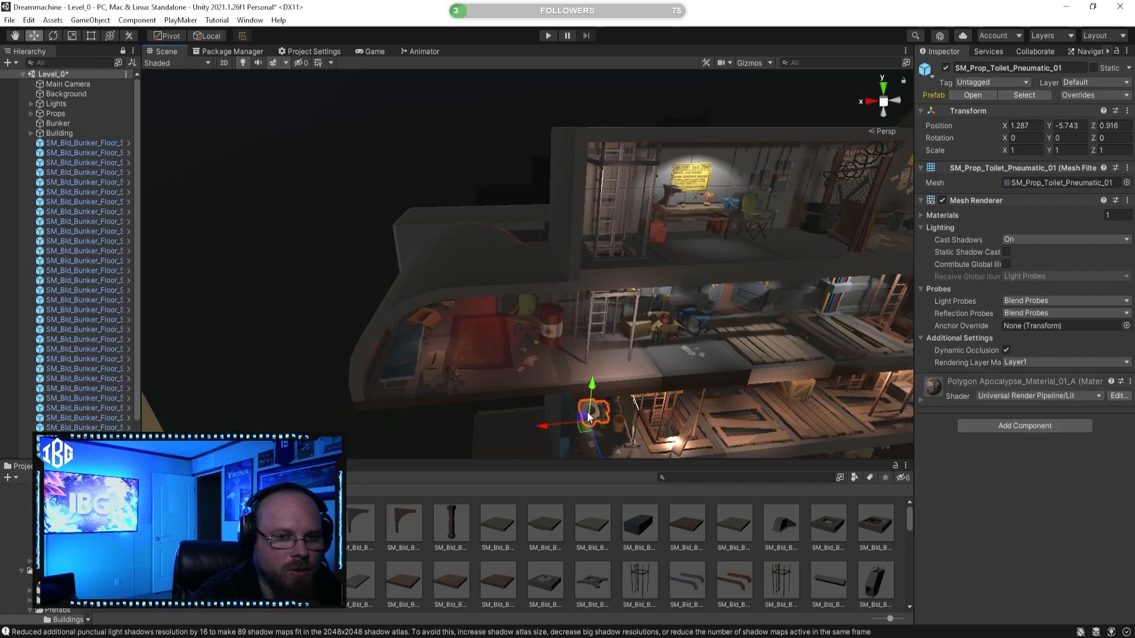
click(406, 355)
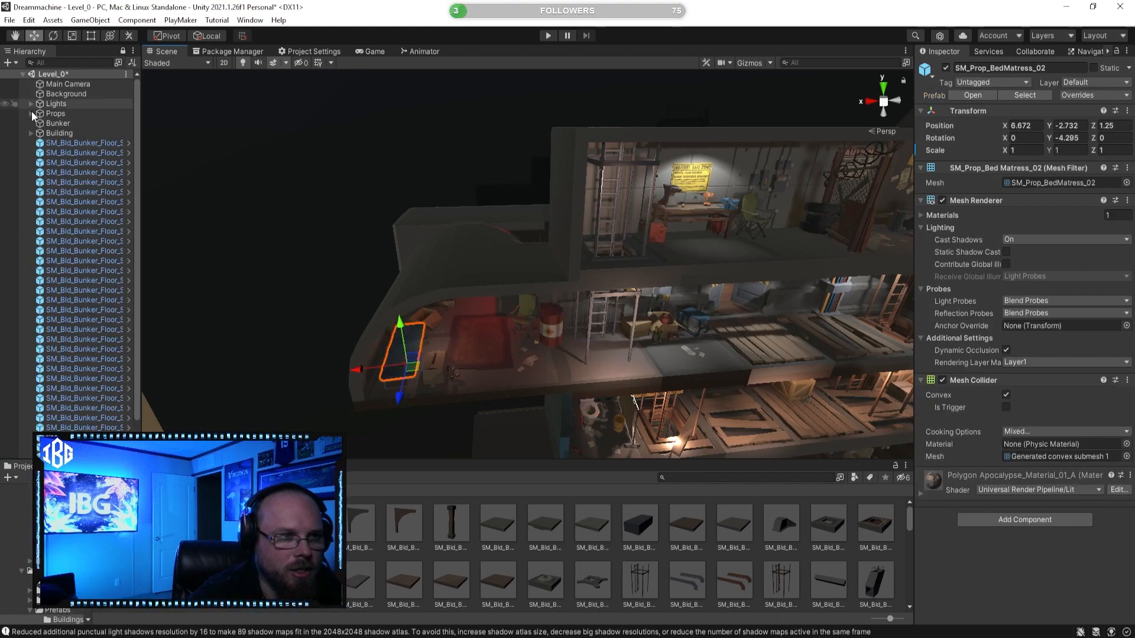
Select all the stone floor tiles in the hierarchy and parent them to the Bunker object
scroll(93, 139, down, 1)
scroll(89, 158, up, 1)
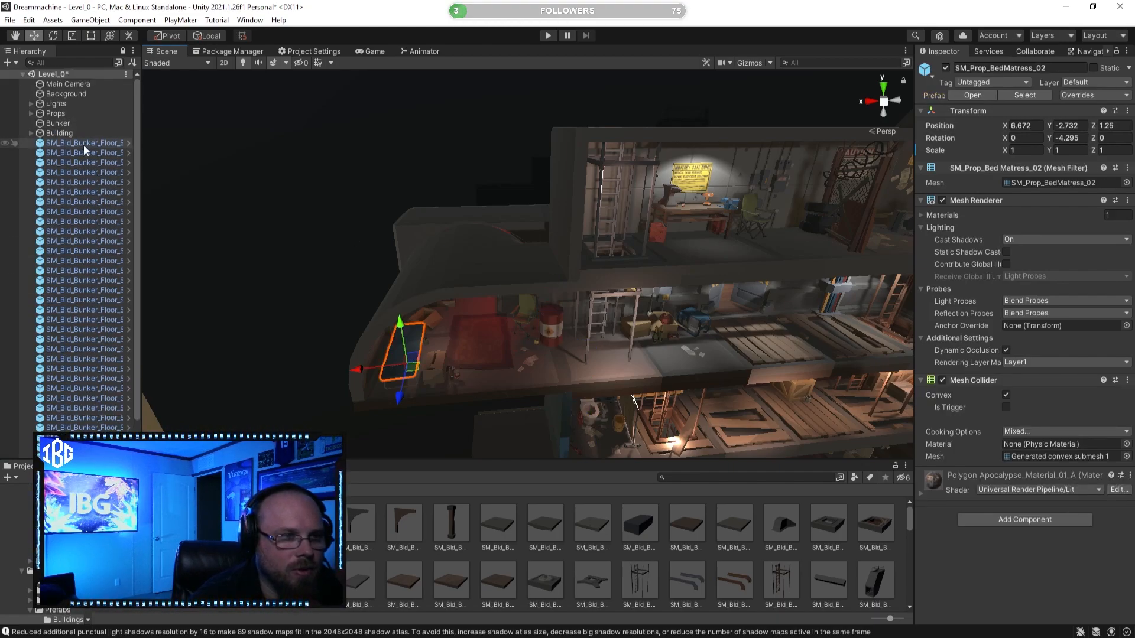
click(367, 412)
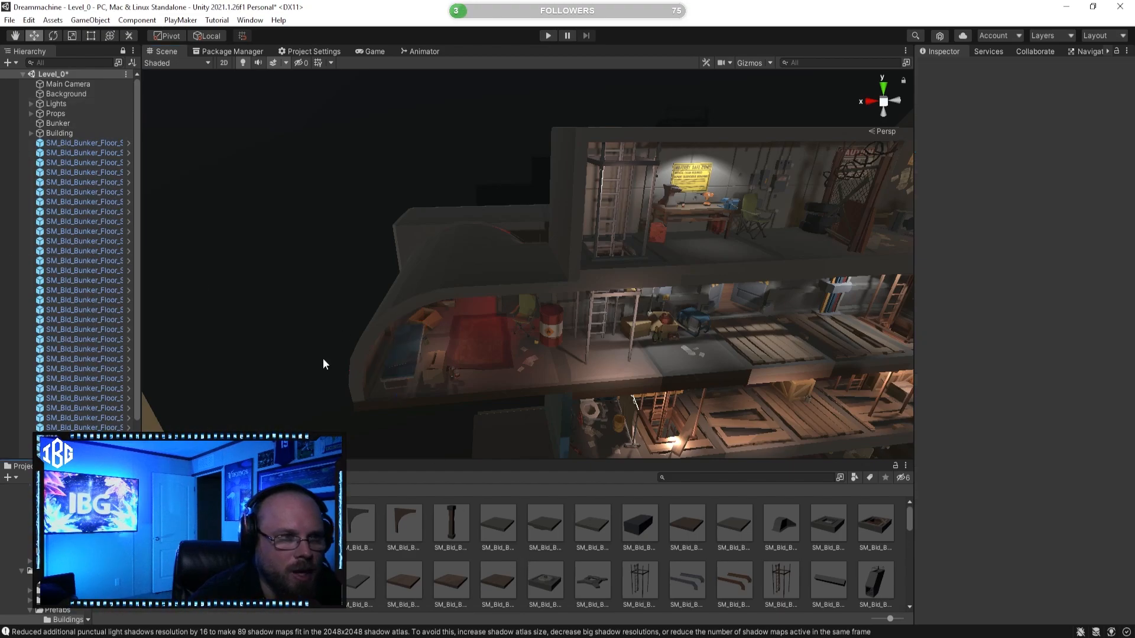
click(105, 141)
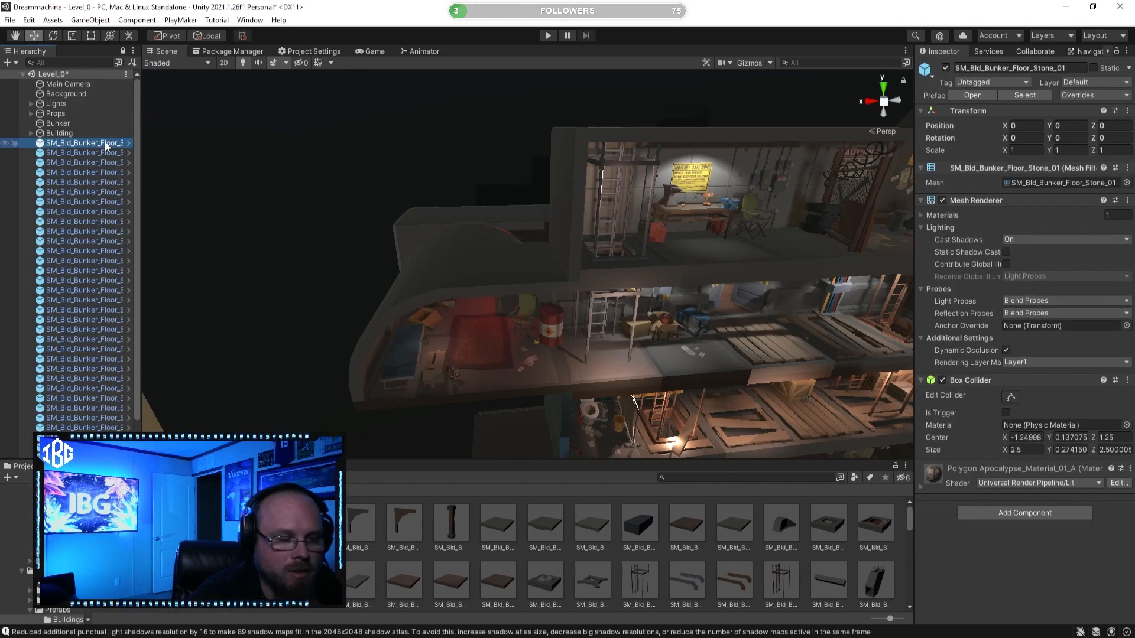
key(f)
key(e)
right_drag(398, 211, 352, 342)
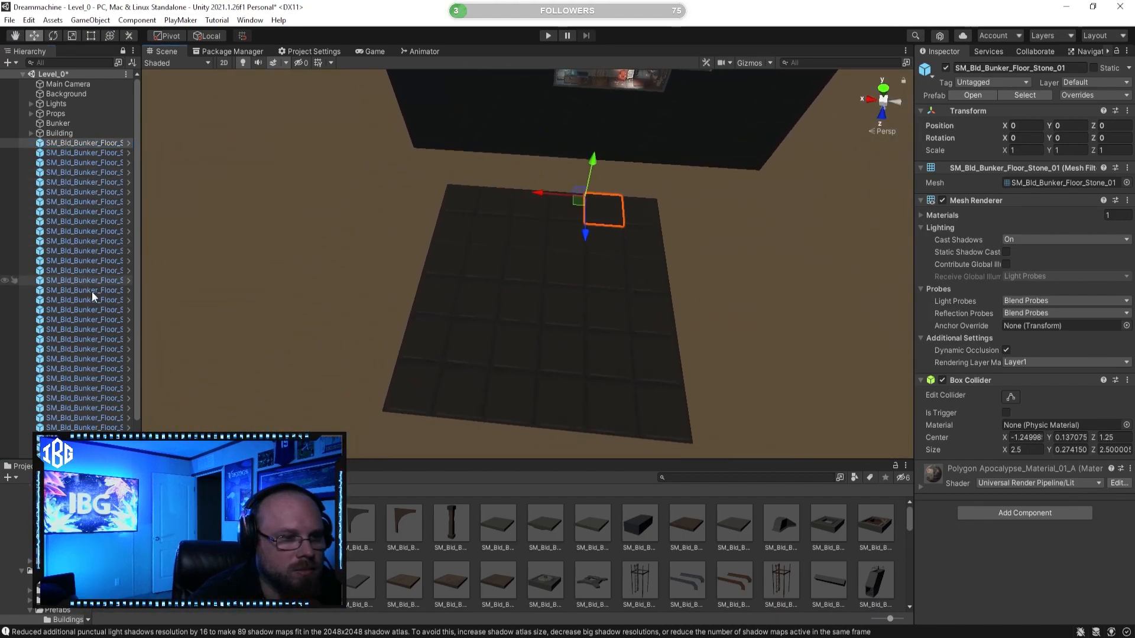
scroll(91, 355, down, 2)
shift+click(89, 453)
mouse_move(502, 305)
right_down()
mouse_move(524, 309)
mouse_move(524, 300)
right_up()
mouse_move(68, 111)
mouse_down()
mouse_move(77, 107)
mouse_move(61, 90)
mouse_up()
double_click(58, 89)
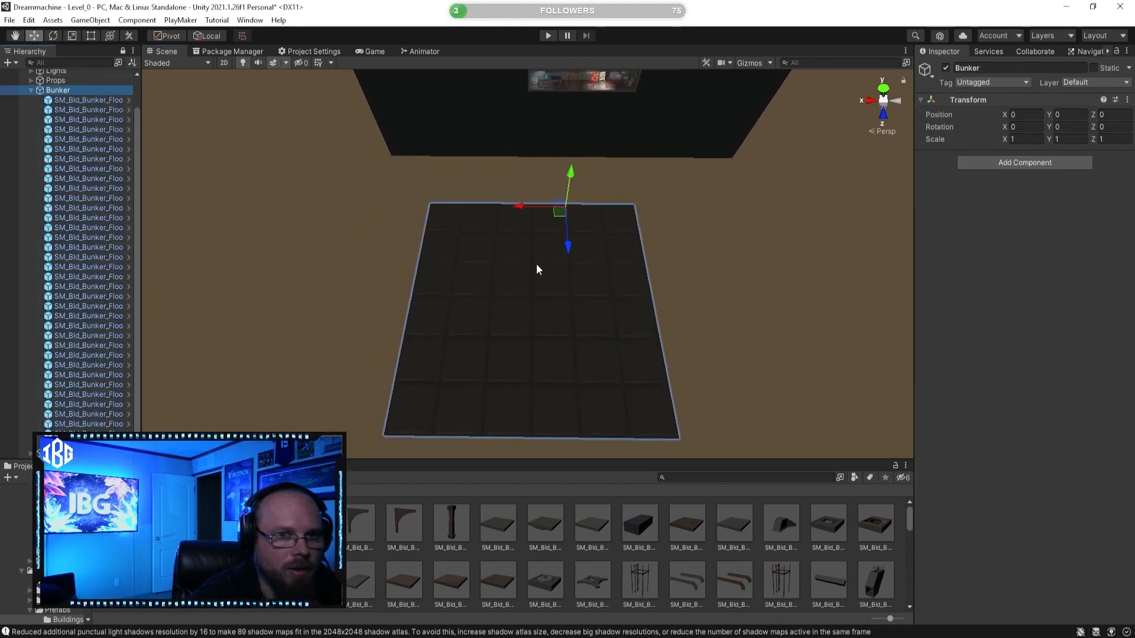
Create an empty child of Bunker named Room1, move all the stone floor tiles into it and collapse it
right_click(59, 89)
click(125, 236)
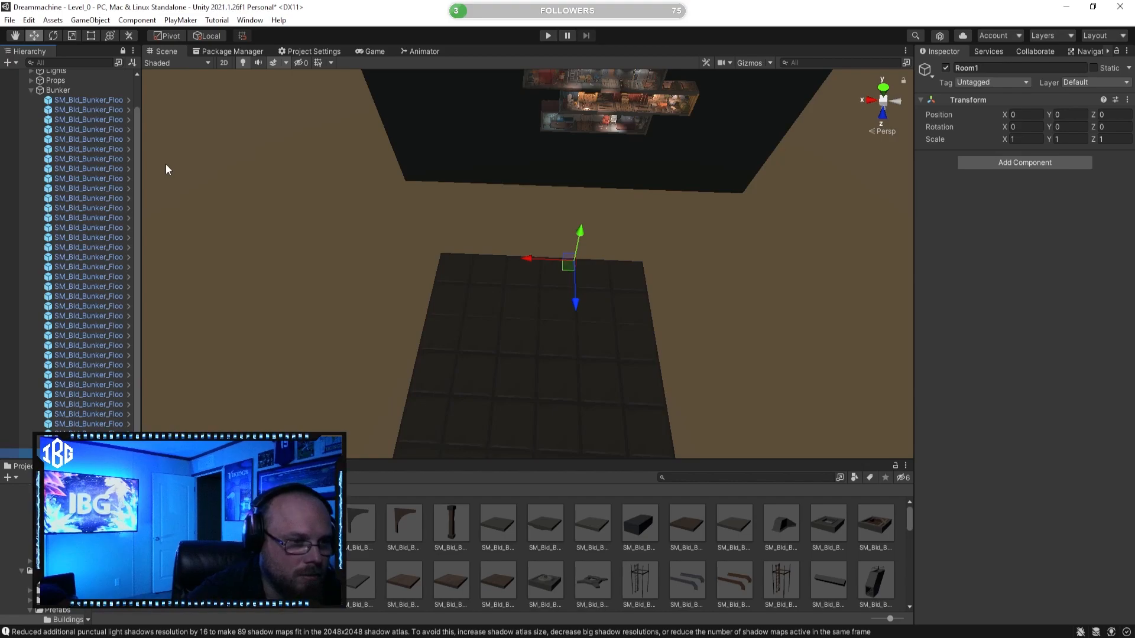
click(84, 444)
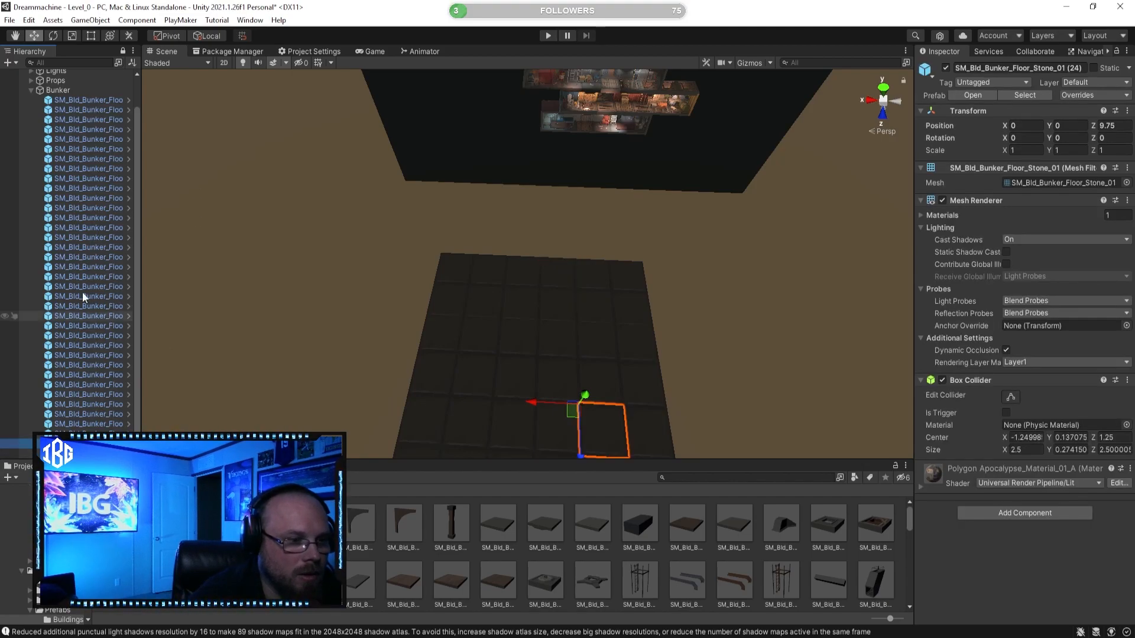
shift+click(83, 101)
drag(87, 443, 86, 454)
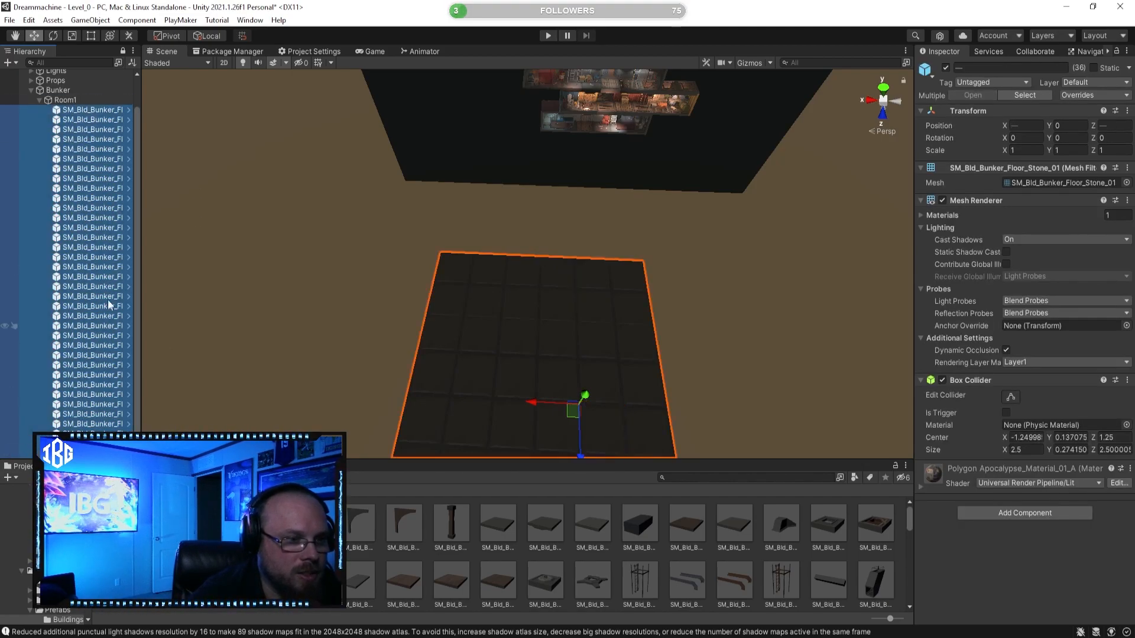
scroll(35, 154, up, 2)
click(41, 132)
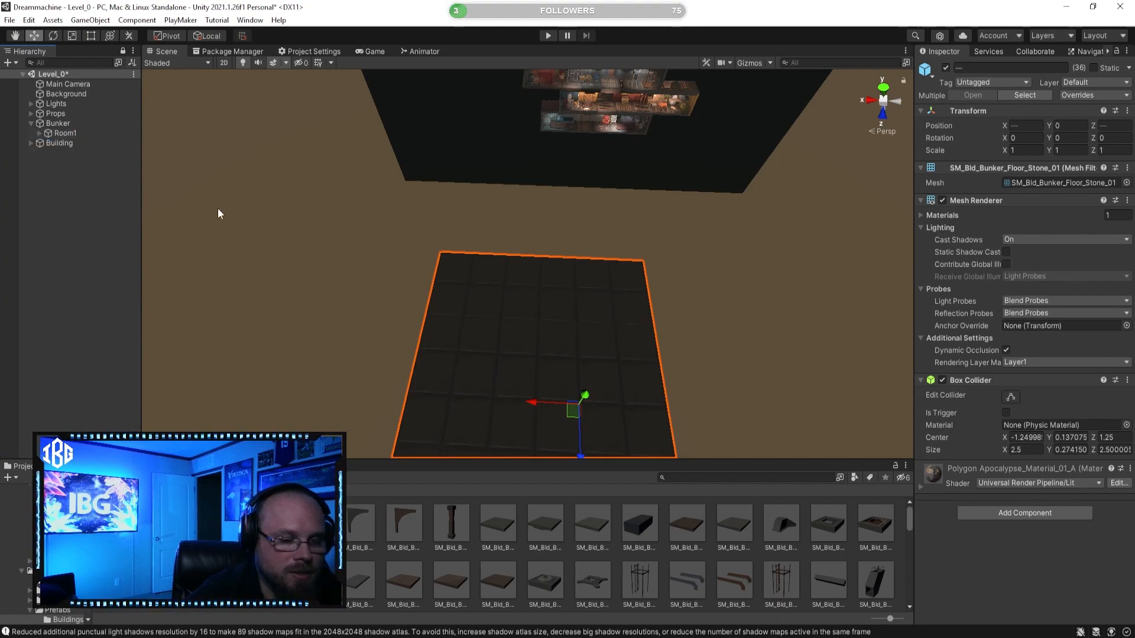
Examine the Room1 floor in the scene and check its selection in the hierarchy
click(619, 559)
mouse_move(538, 387)
right_down()
mouse_move(605, 390)
mouse_move(534, 397)
mouse_move(615, 400)
mouse_move(525, 392)
mouse_move(533, 392)
right_up()
key(s)
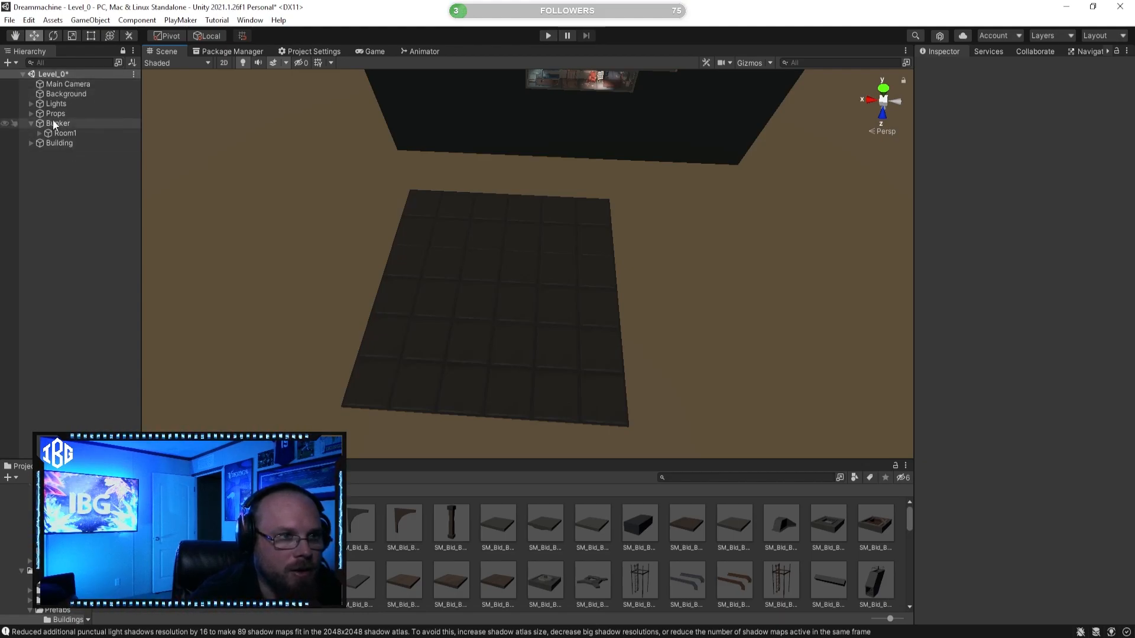
click(69, 136)
mouse_move(437, 275)
right_down()
mouse_move(458, 259)
mouse_move(442, 280)
right_up()
click(77, 144)
click(72, 135)
alt+drag(361, 267, 347, 233)
right_drag(348, 233, 371, 284)
key(s)
scroll(378, 275, up, 1)
click(89, 193)
Duplicate Room1 and move the copy along X to -15 so it sits flush beside the original floor
click(82, 133)
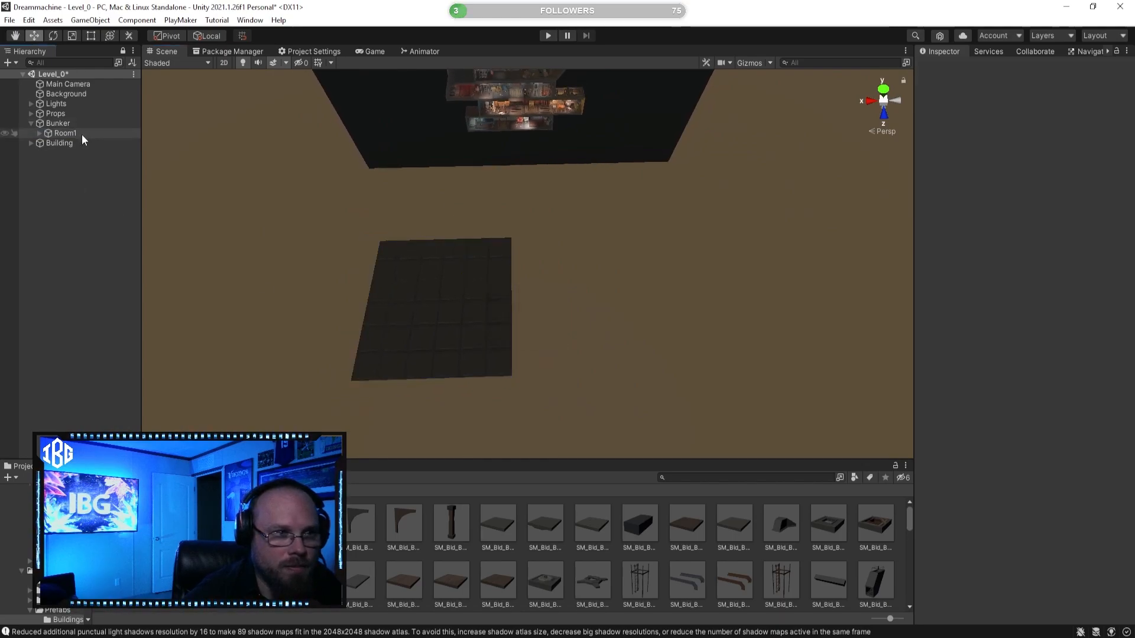
key(ctrl+d)
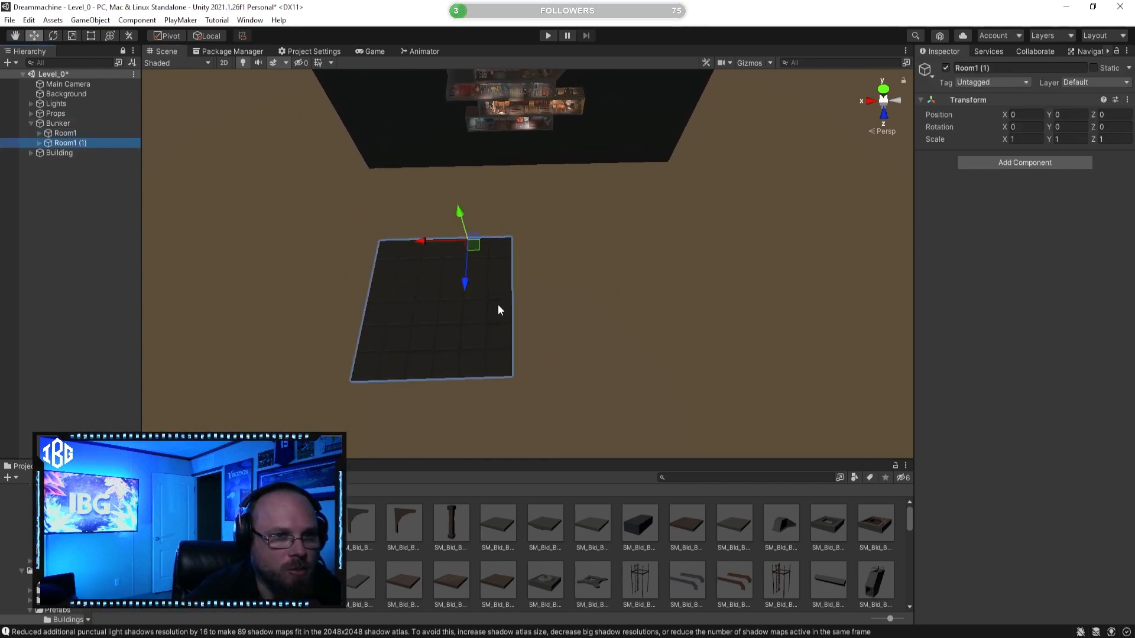
drag(420, 244, 553, 249)
scroll(575, 512, down, 1)
right_drag(563, 359, 562, 382)
key(w)
drag(630, 117, 626, 117)
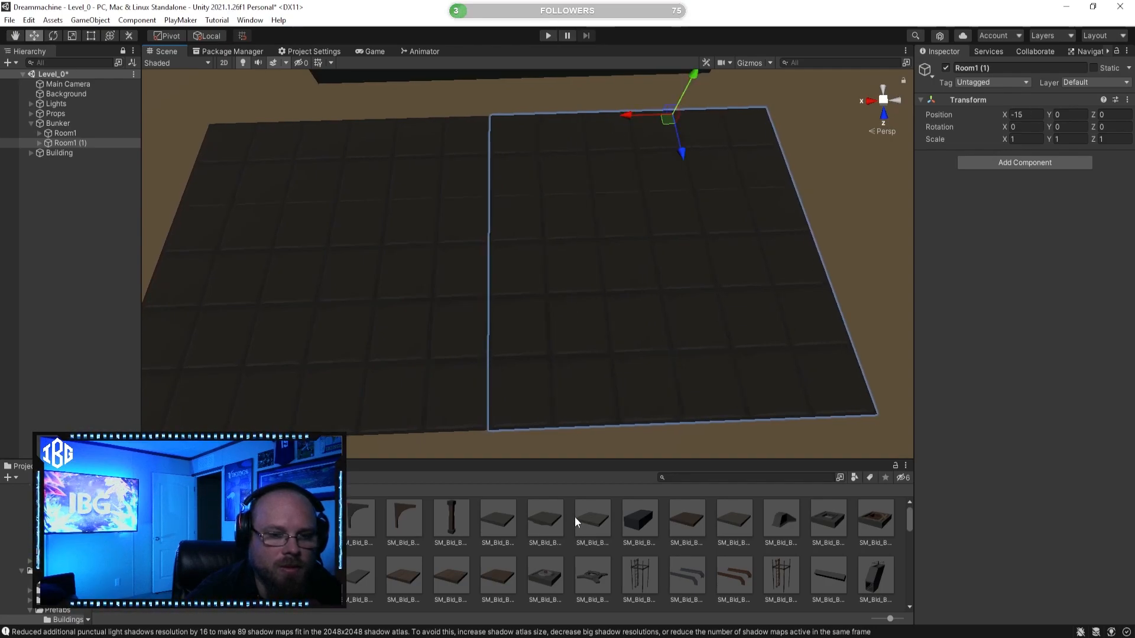
Rename the duplicated room object as Room (2)
scroll(514, 353, down, 5)
click(72, 143)
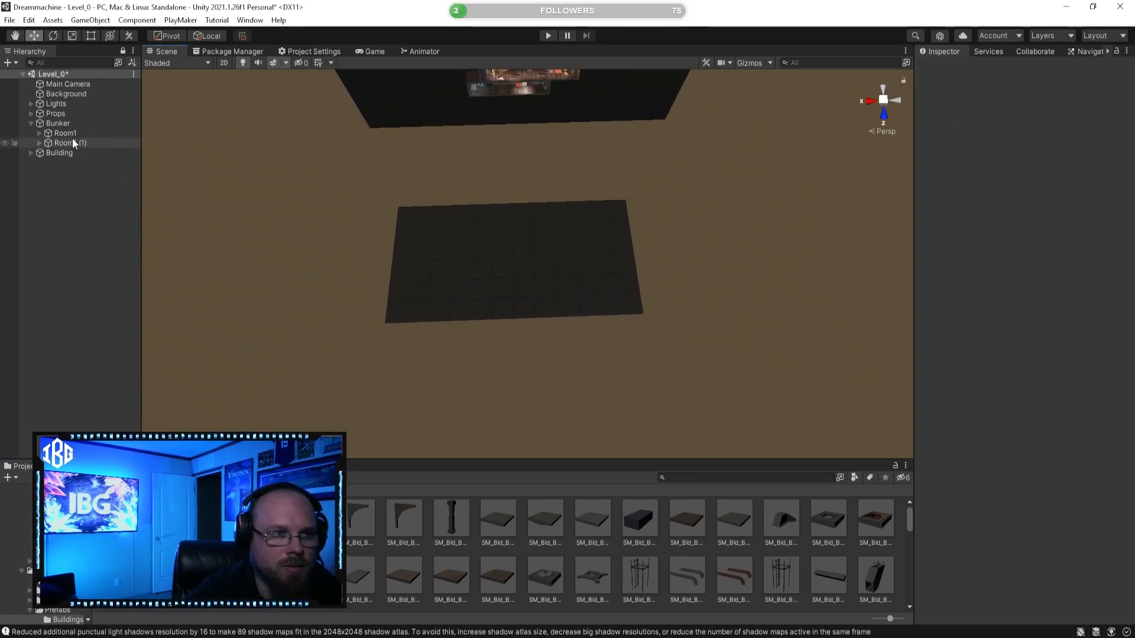
key(F2)
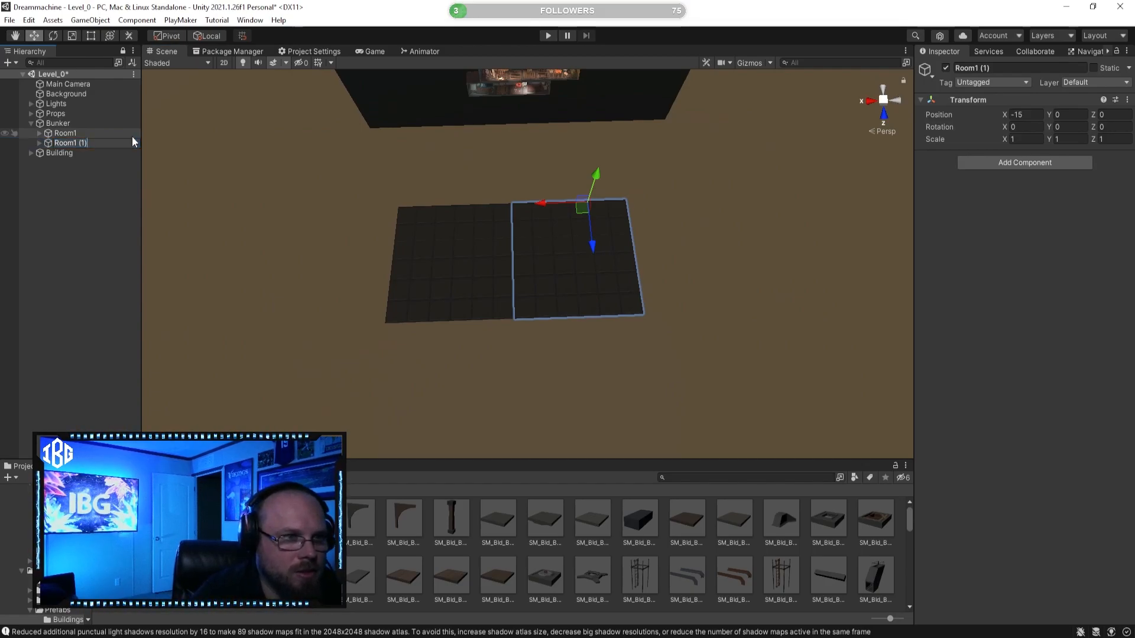
key(BackSpace)
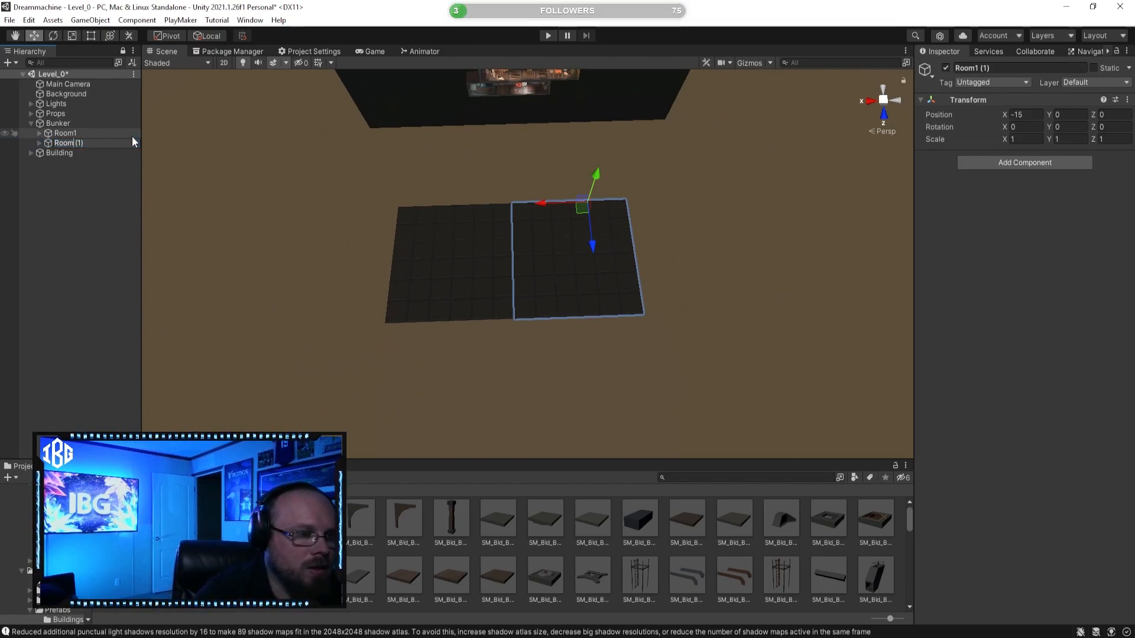
key(Return)
key(F2)
key(BackSpace)
key(BackSpace)
text(2)
key(Return)
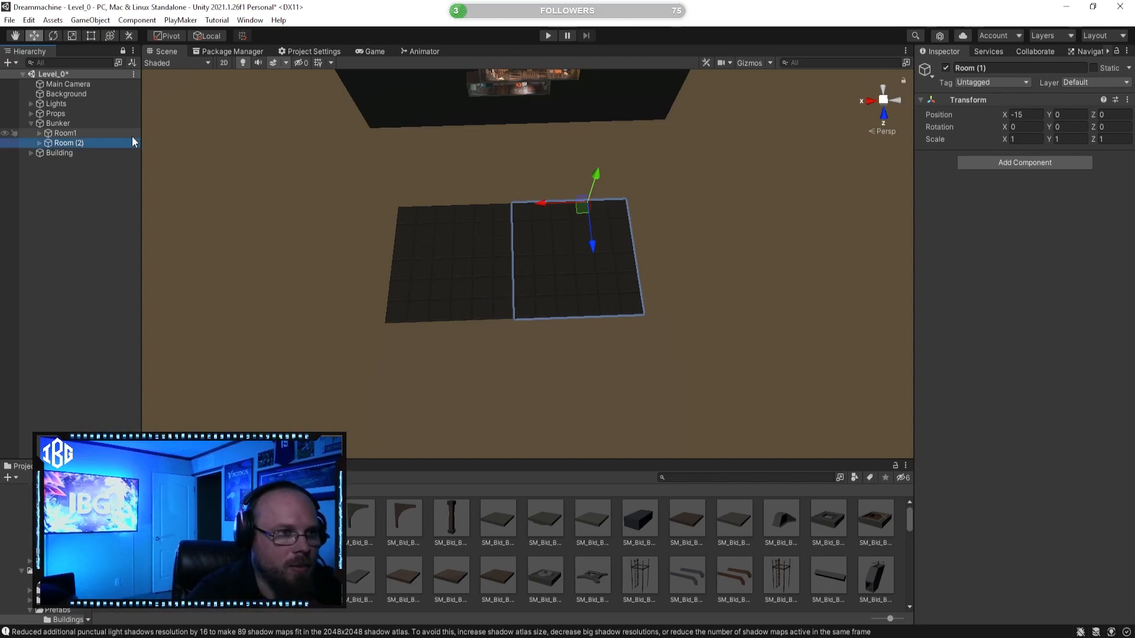
Rename the original Room1 object as Room (1) to match the numbering style
key(Up)
key(F2)
key(End)
key(BackSpace)
text((1))
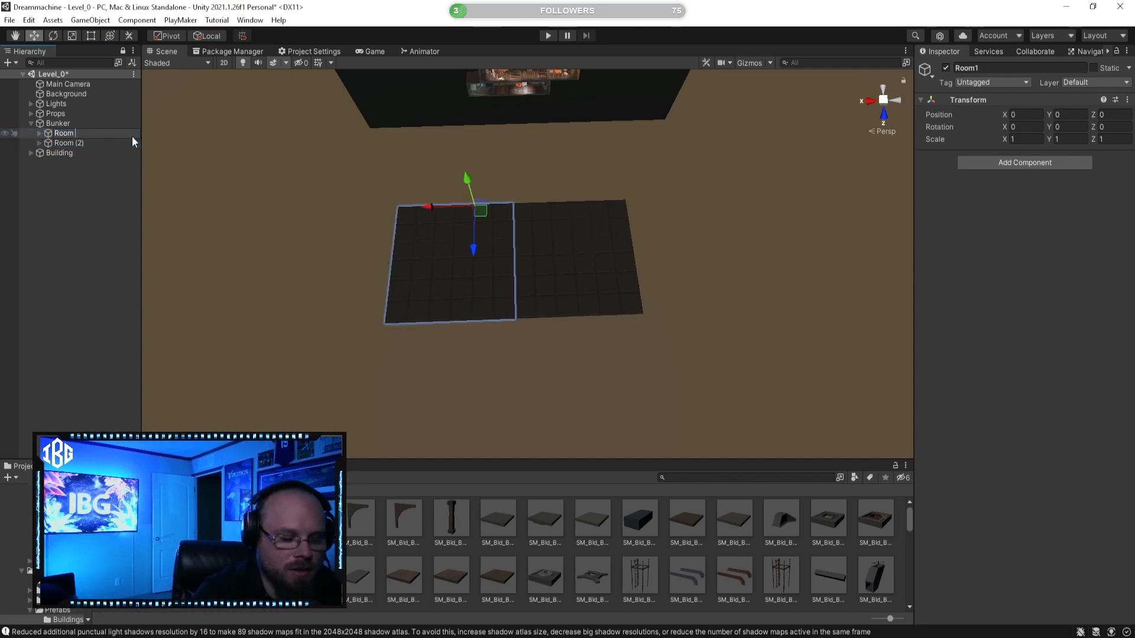
key(Return)
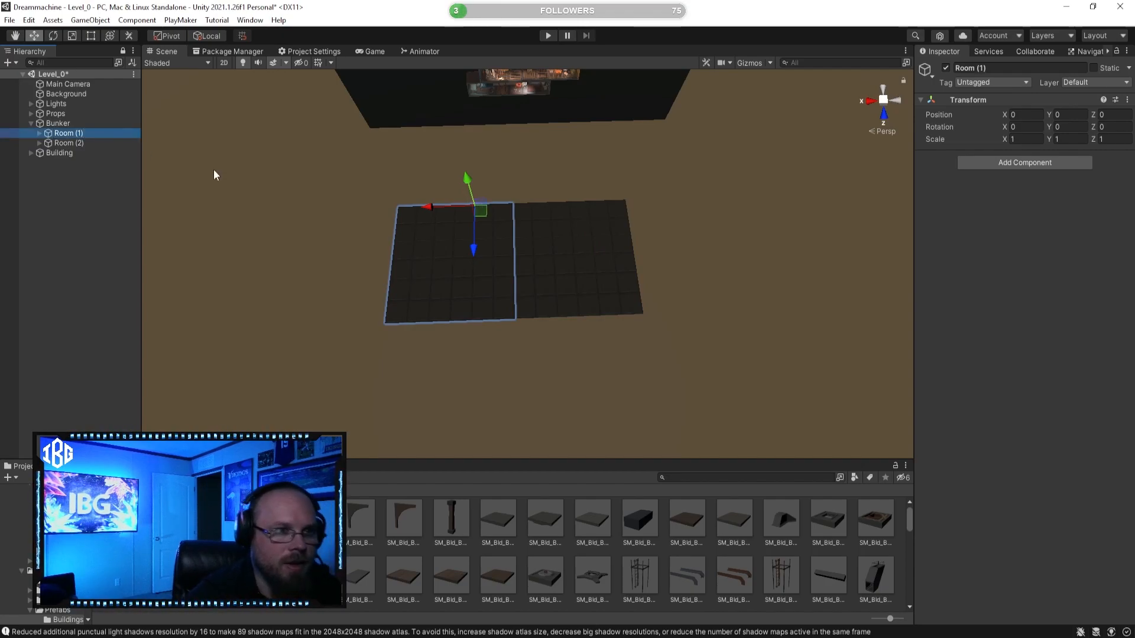
Duplicate Room (2) and move the copy along Z to 15, in front of it
click(98, 142)
right_drag(348, 191, 366, 190)
key(s)
key(ctrl+d)
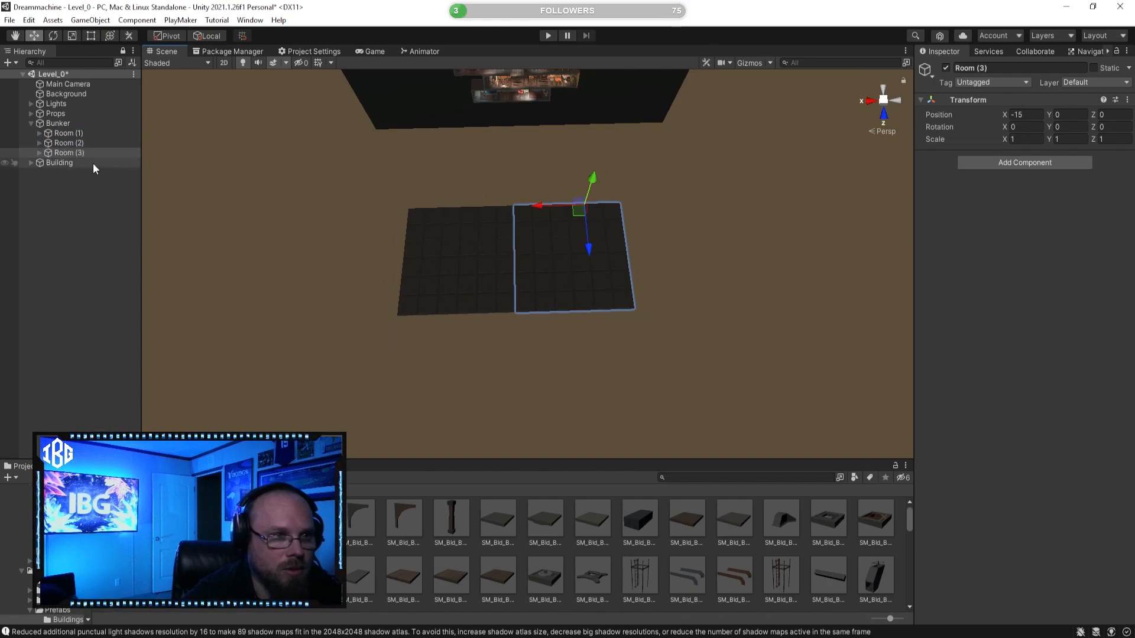
key(s)
mouse_move(591, 247)
right_down()
mouse_move(596, 258)
mouse_move(605, 234)
right_up()
drag(601, 248, 632, 353)
click(618, 548)
right_drag(497, 313, 675, 335)
key(a)
Adjust Room (3) along Z to 14.75 so its edge meets the neighbouring floor
click(103, 156)
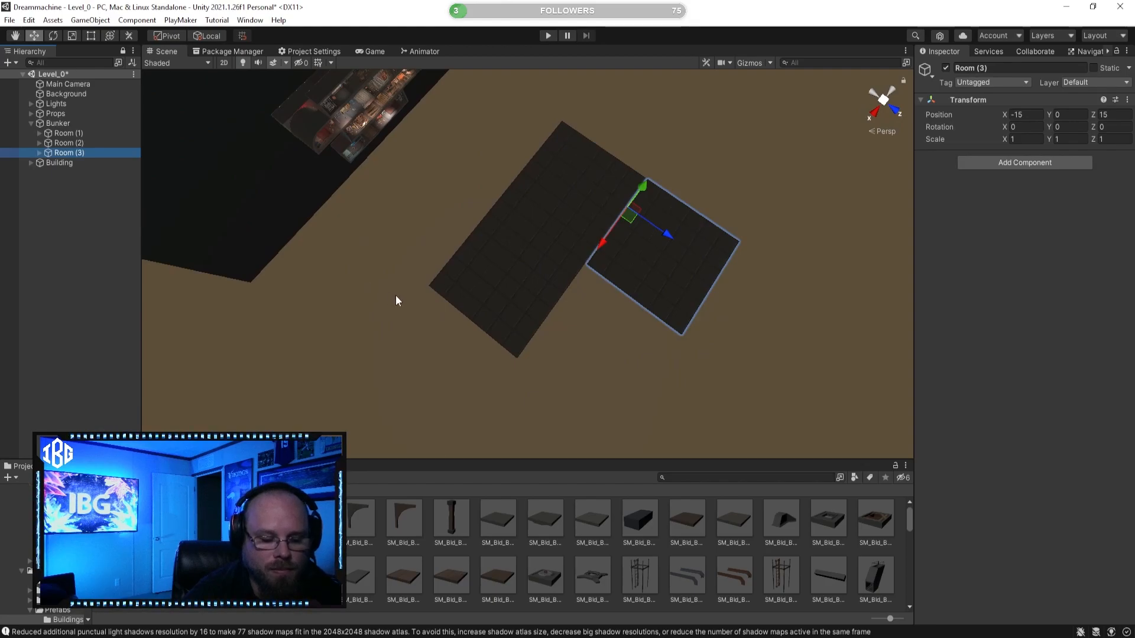
drag(666, 240, 666, 241)
click(664, 542)
right_drag(502, 278, 534, 204)
key(w)
Duplicate Room (3) and move the copy along X to 0 to complete the two-by-two floor
right_drag(362, 226, 360, 226)
click(48, 153)
key(ctrl+d)
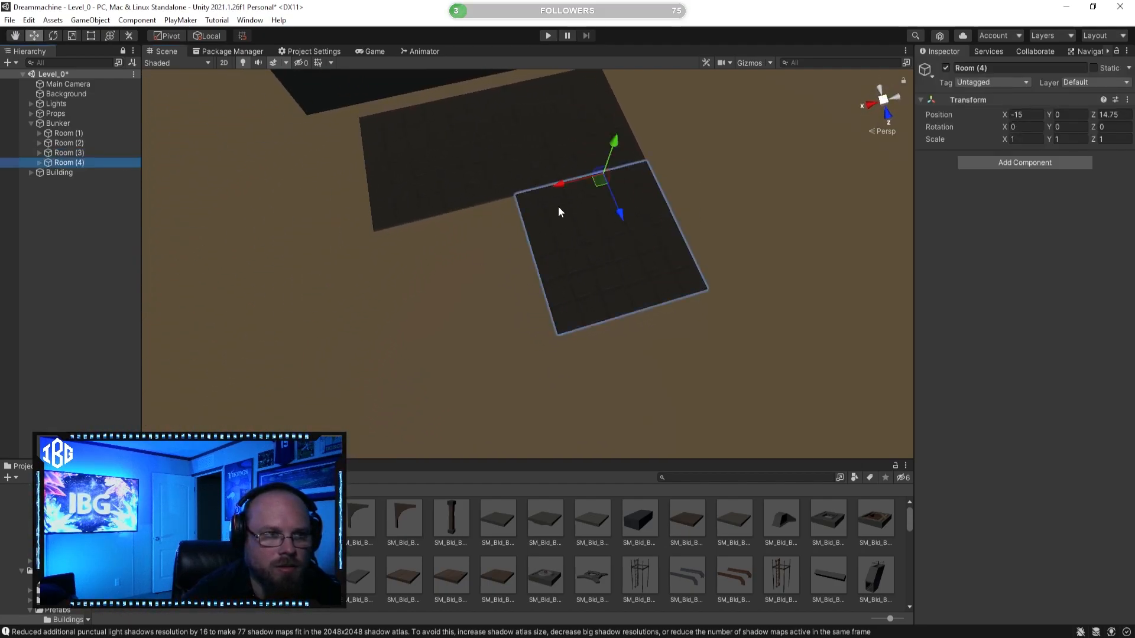
mouse_move(568, 201)
mouse_down()
mouse_move(532, 190)
mouse_move(422, 219)
mouse_up()
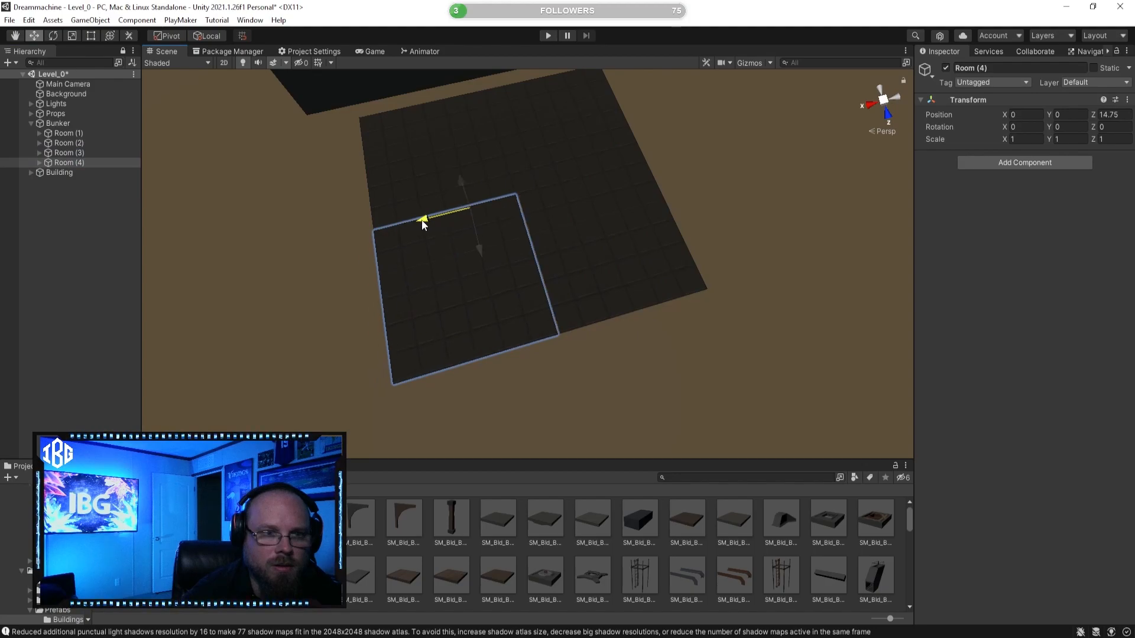
click(571, 552)
right_drag(537, 325, 472, 278)
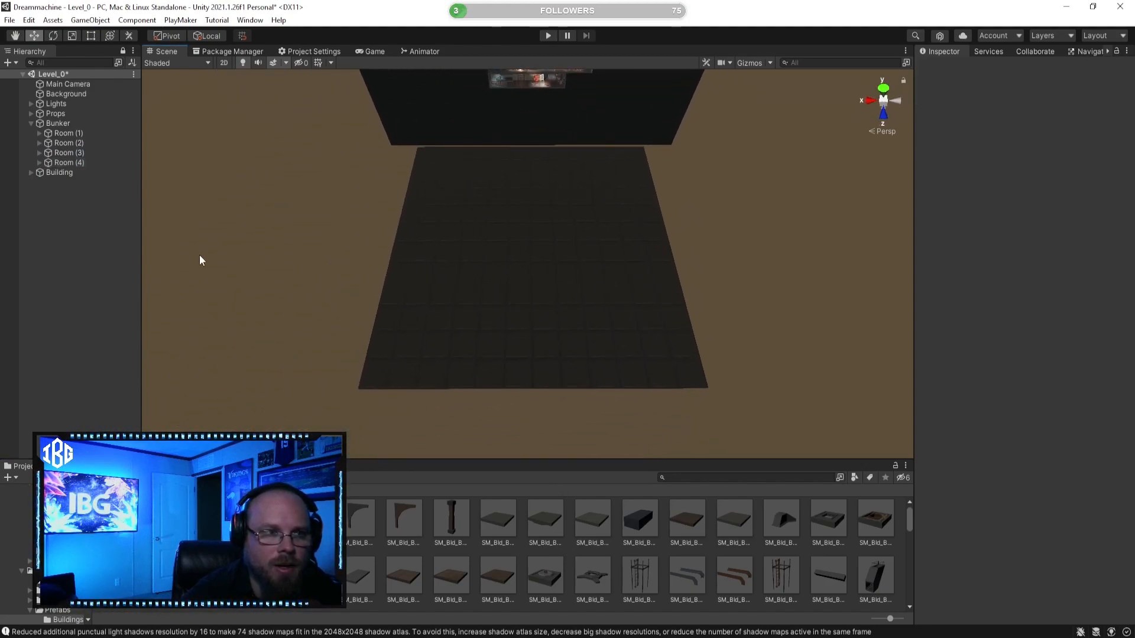
Step through Room (1) to Room (4) in the hierarchy to check which floor section each one covers
click(92, 163)
key(Up)
key(Up)
key(Up)
key(Down)
key(Down)
key(Down)
key(Up)
key(Up)
key(Up)
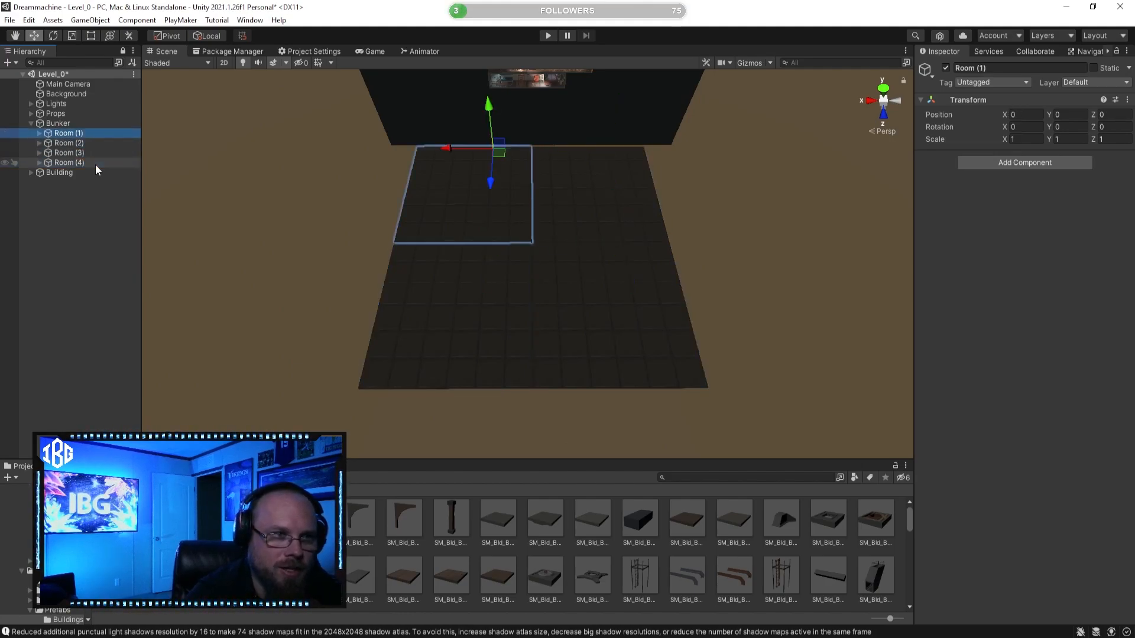
key(Down)
key(Down)
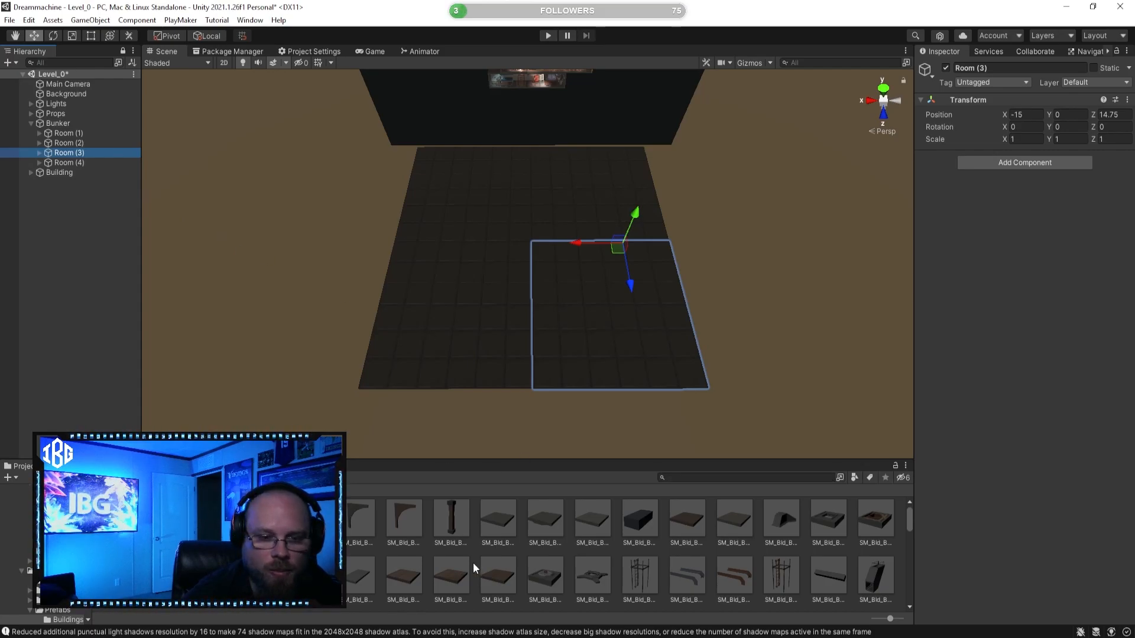
Switch to the photo viewer, study the top-down underground bunker reference image and move its window off the Unity workspace
click(739, 637)
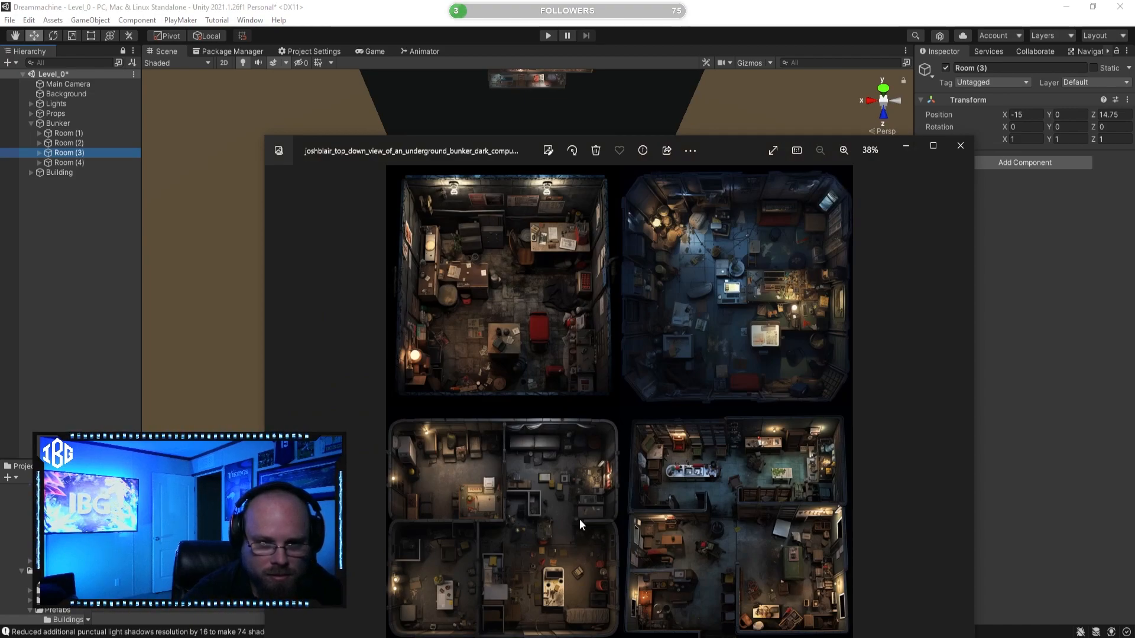
drag(750, 152, 694, 78)
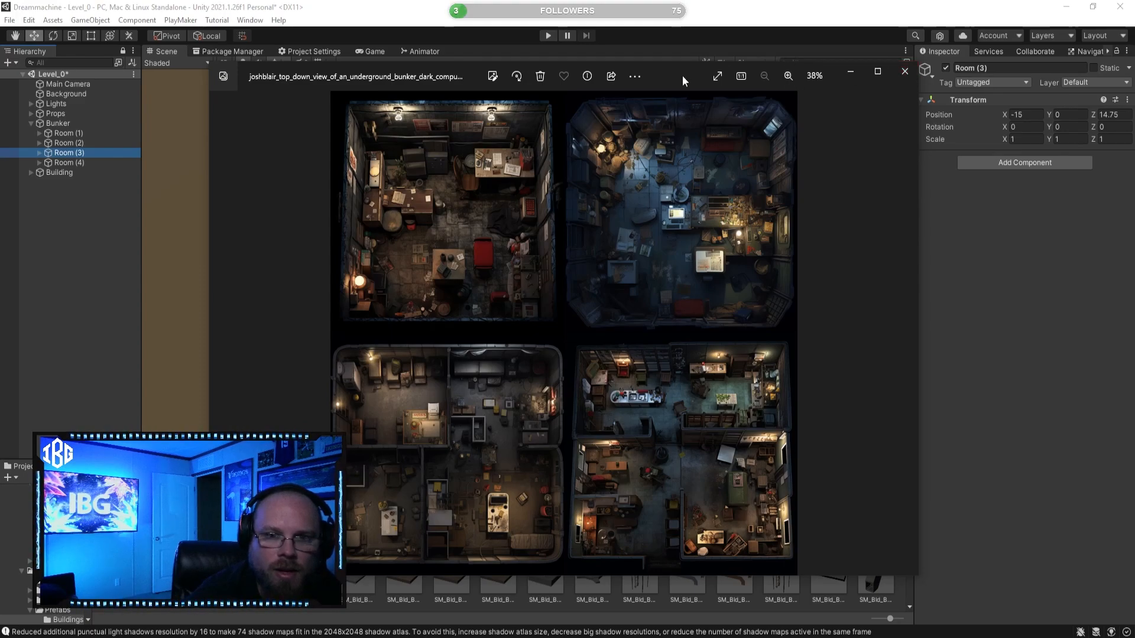
drag(684, 78, 1134, 224)
Compare the bunker wall prefabs in the Buildings folder, previewing the container door and the x1 and x2 wall slabs
click(615, 547)
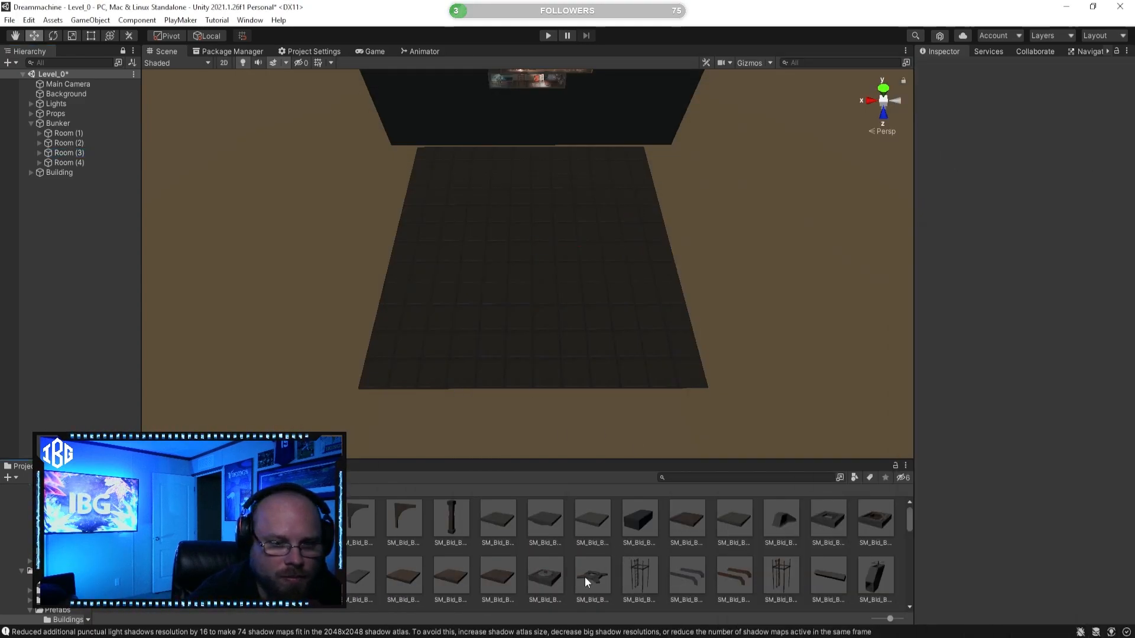
scroll(591, 567, down, 5)
click(466, 517)
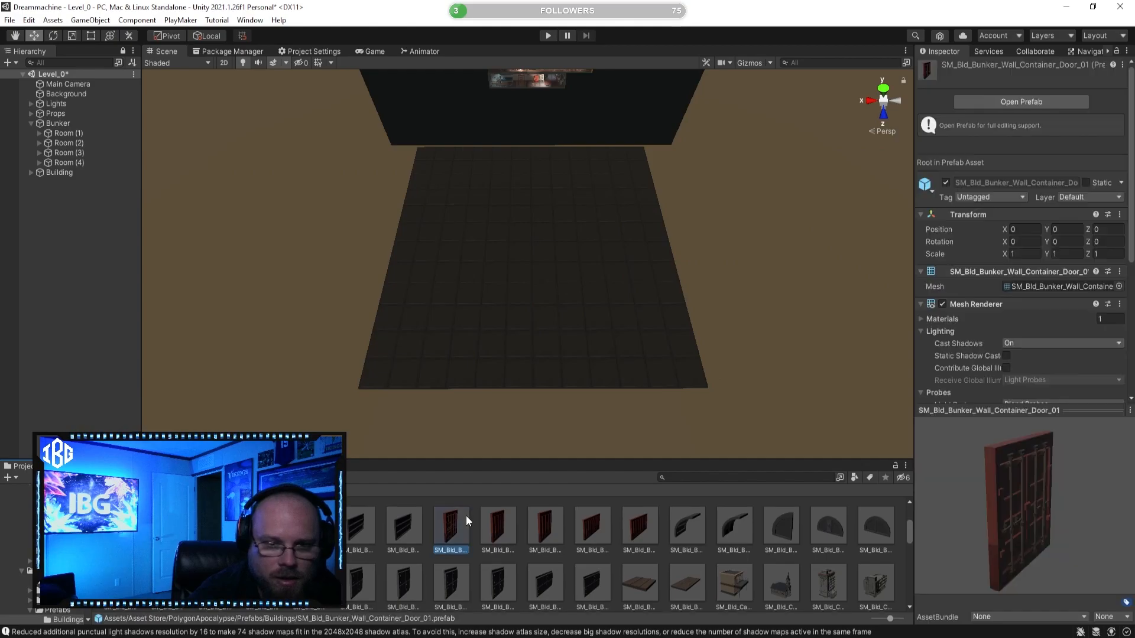
click(638, 528)
click(592, 582)
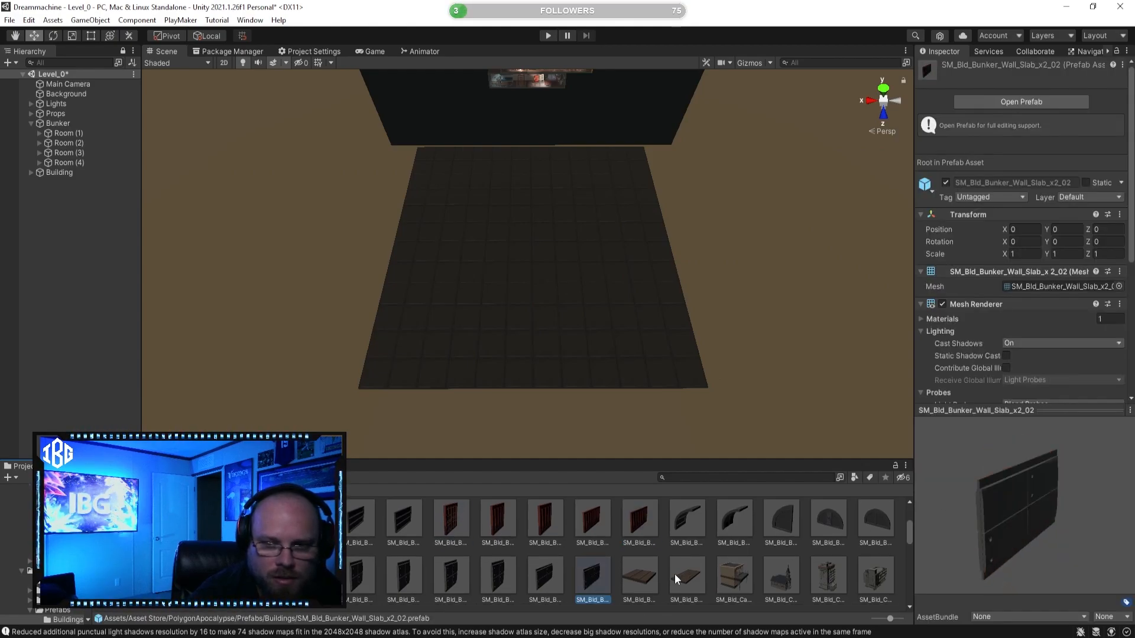
click(594, 572)
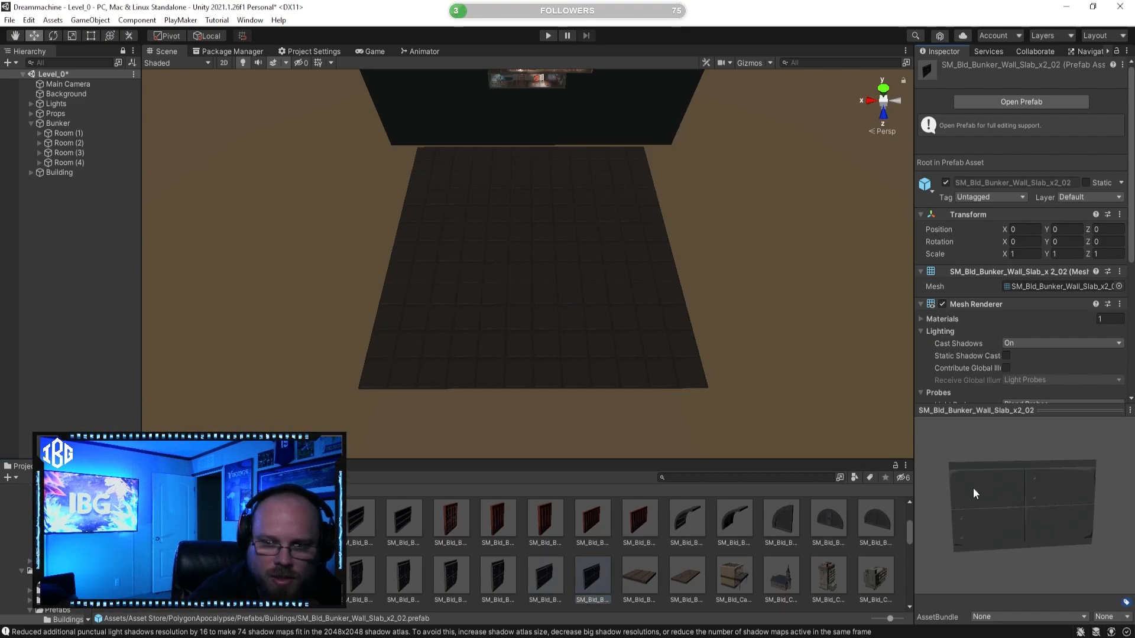
alt+drag(455, 393, 449, 334)
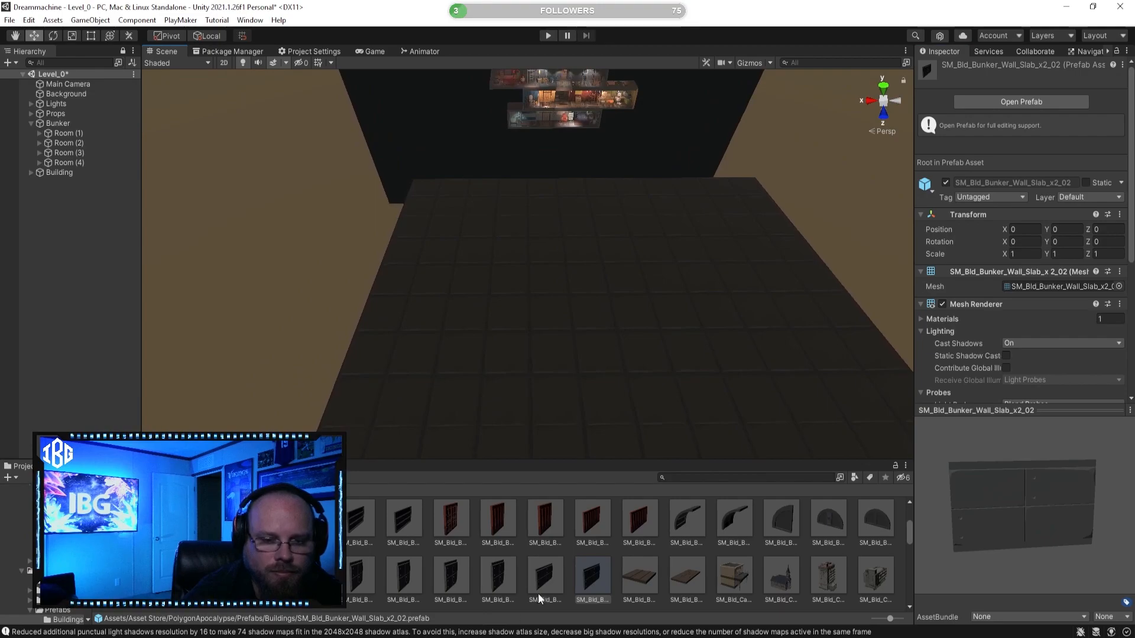
click(545, 577)
click(495, 571)
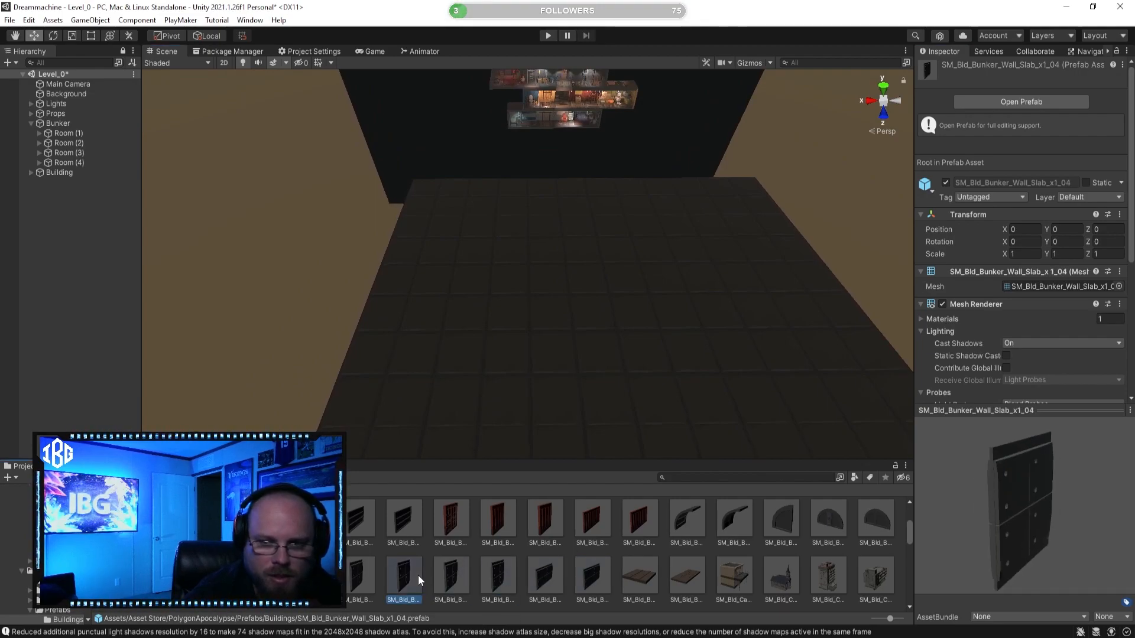
click(351, 575)
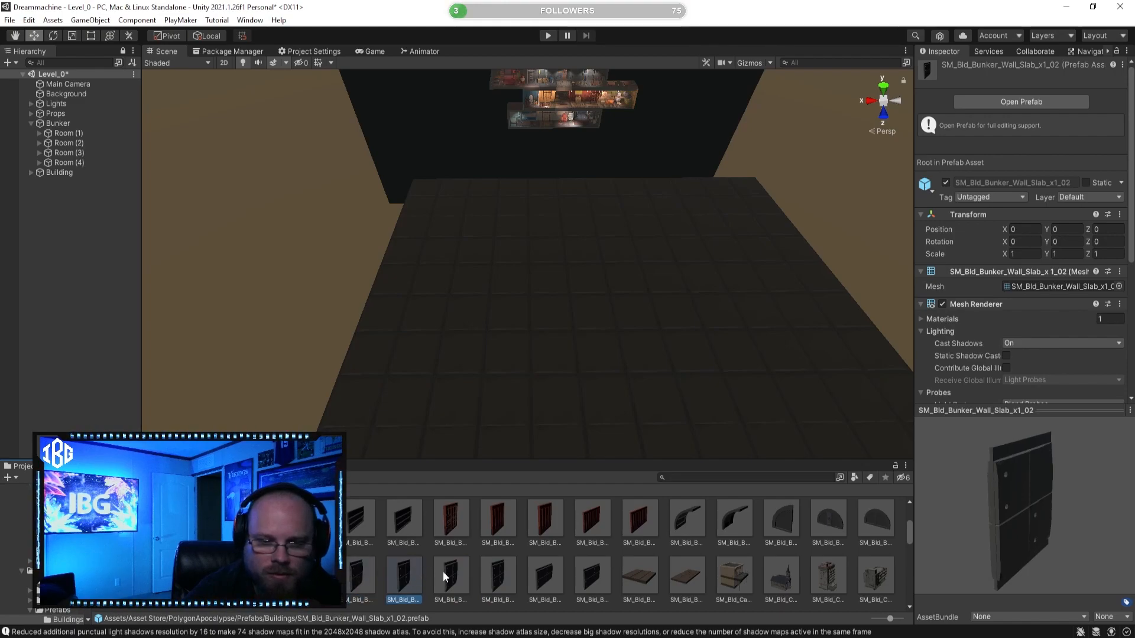
Compare the x1 bunker wall slab prefabs with the x1 and x2 metal door wall prefabs in the Buildings folder
click(453, 572)
click(405, 576)
click(359, 583)
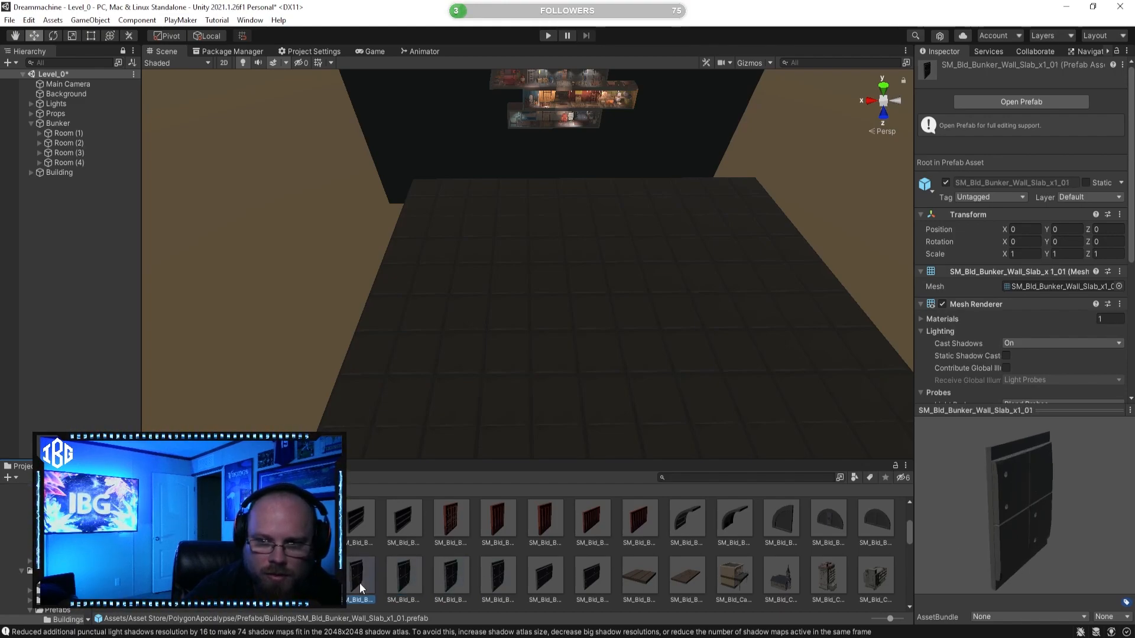
click(312, 580)
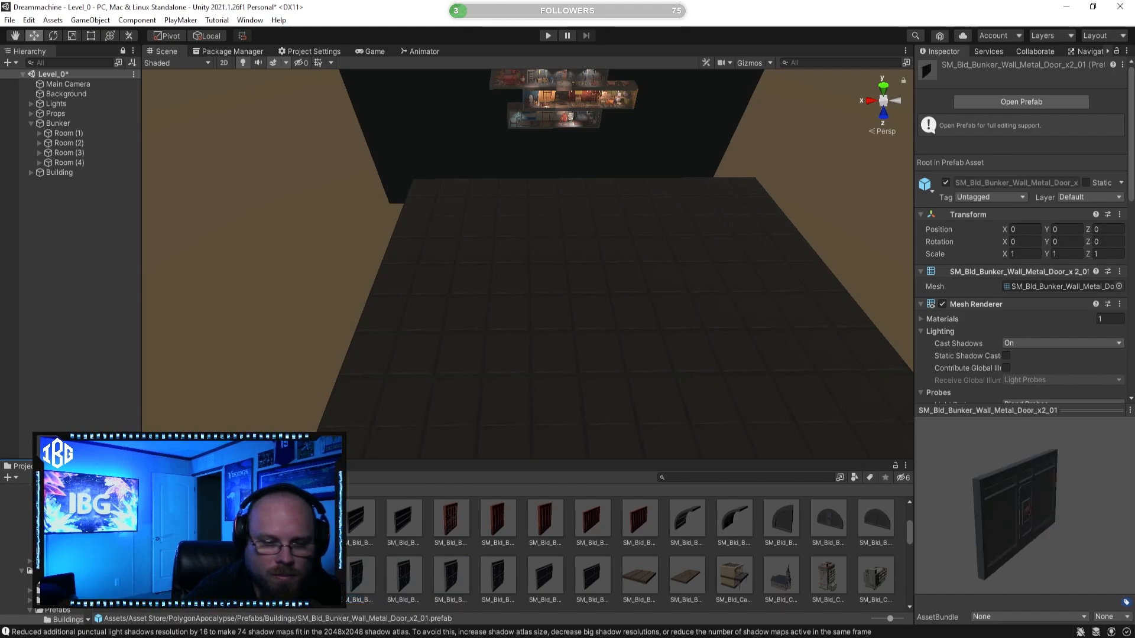
click(266, 580)
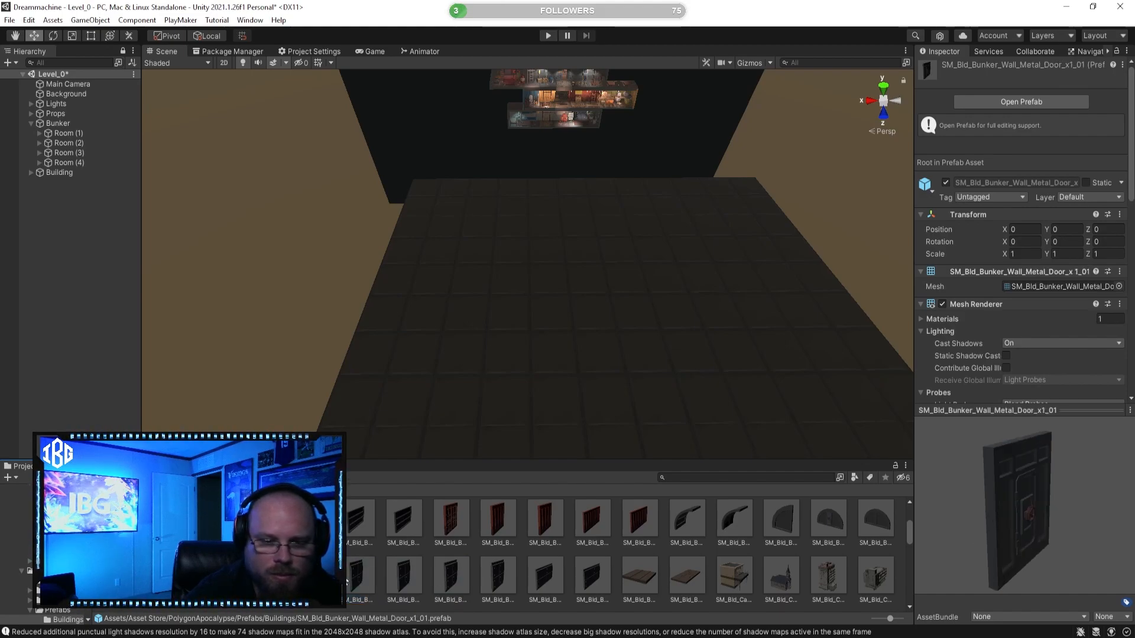
click(399, 566)
click(360, 576)
Create an empty child object named Floor under Room (1)
mouse_move(519, 316)
right_down()
mouse_move(522, 248)
mouse_move(494, 243)
mouse_move(532, 281)
mouse_move(524, 303)
right_up()
key(w)
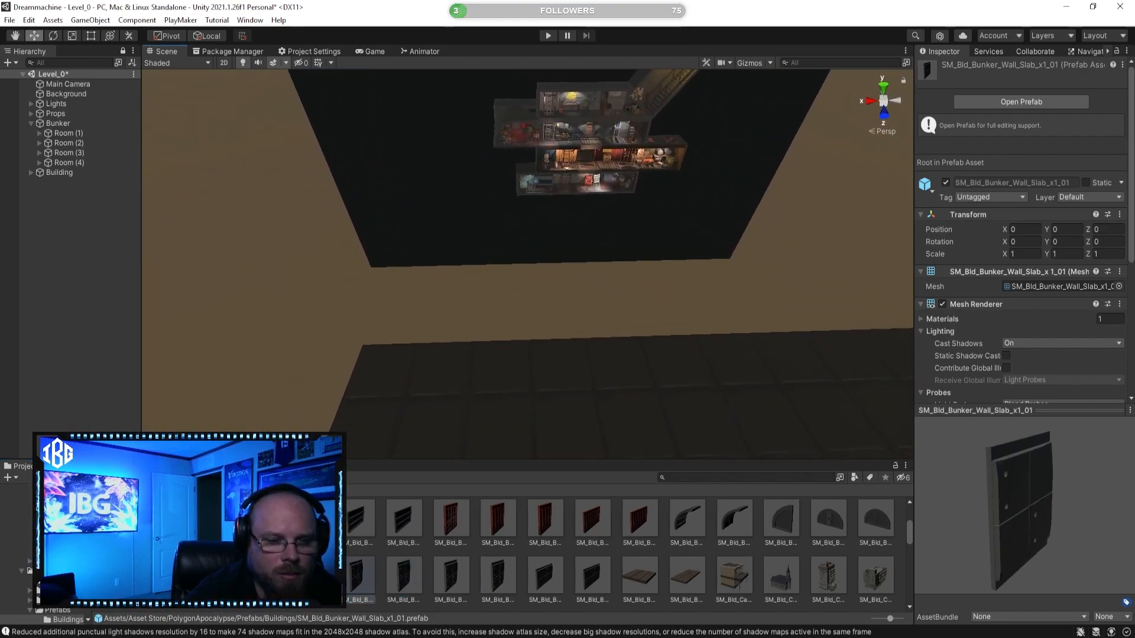
click(61, 134)
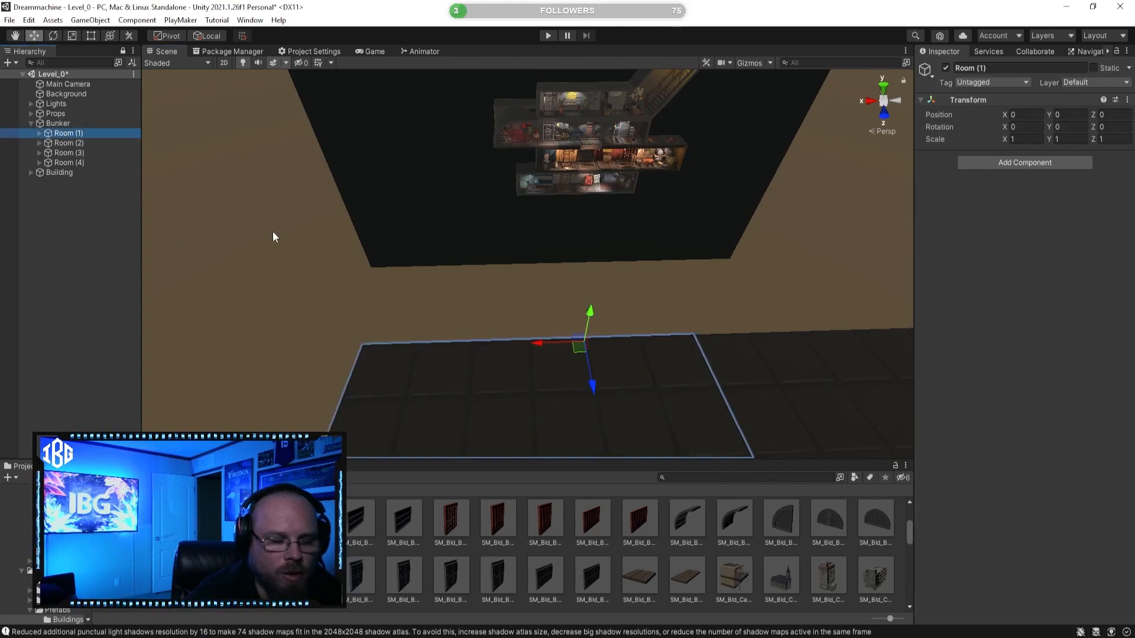
click(40, 133)
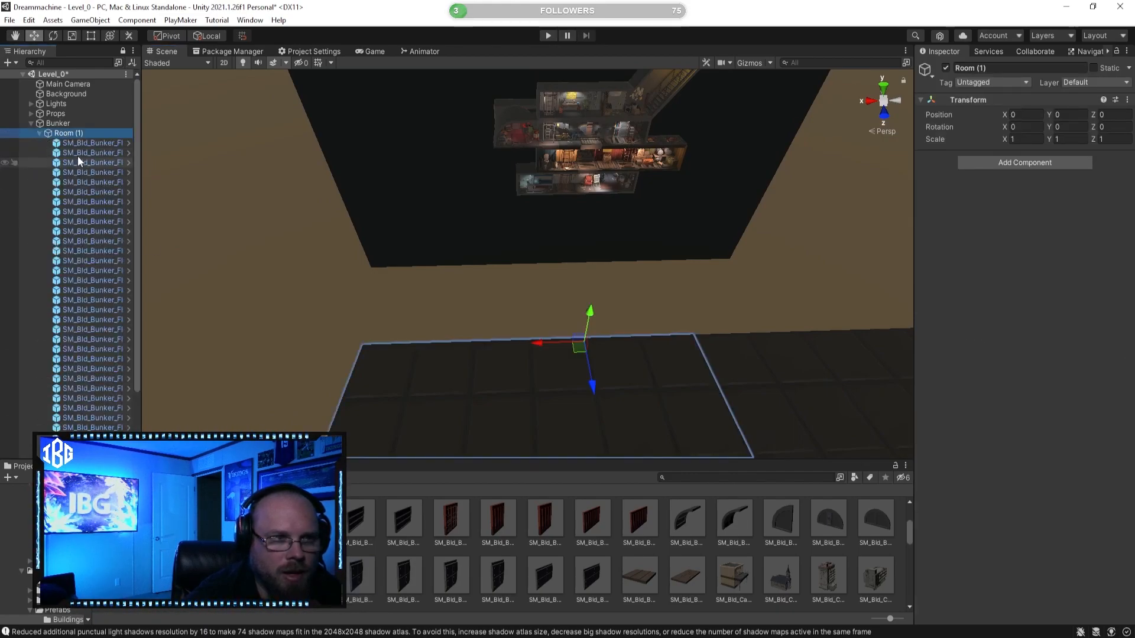
click(40, 132)
click(37, 133)
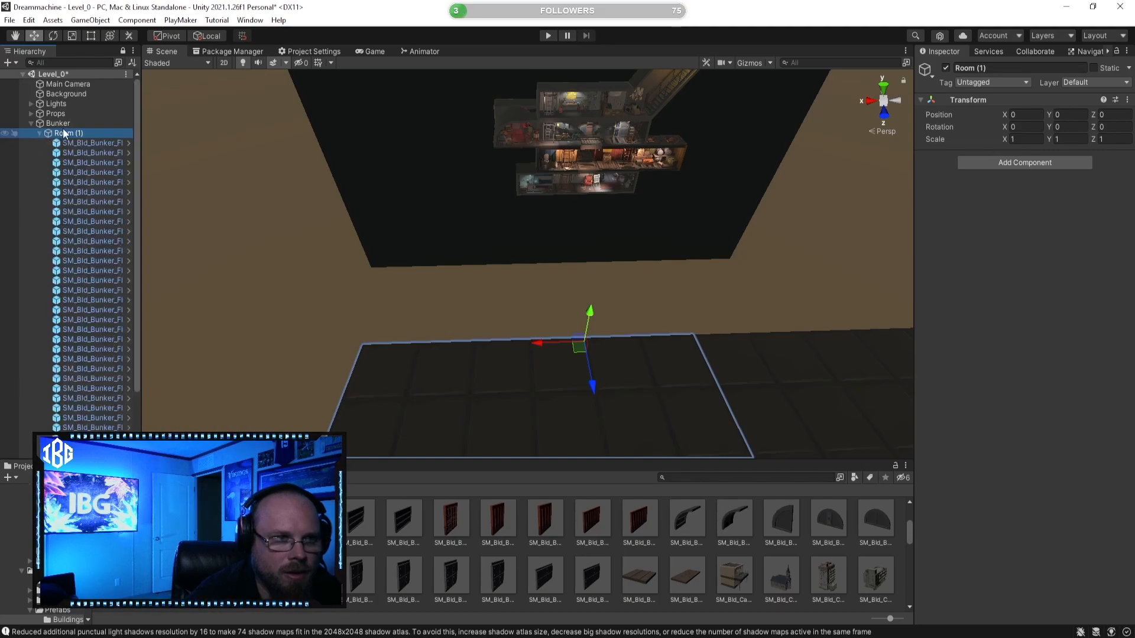
right_click(67, 136)
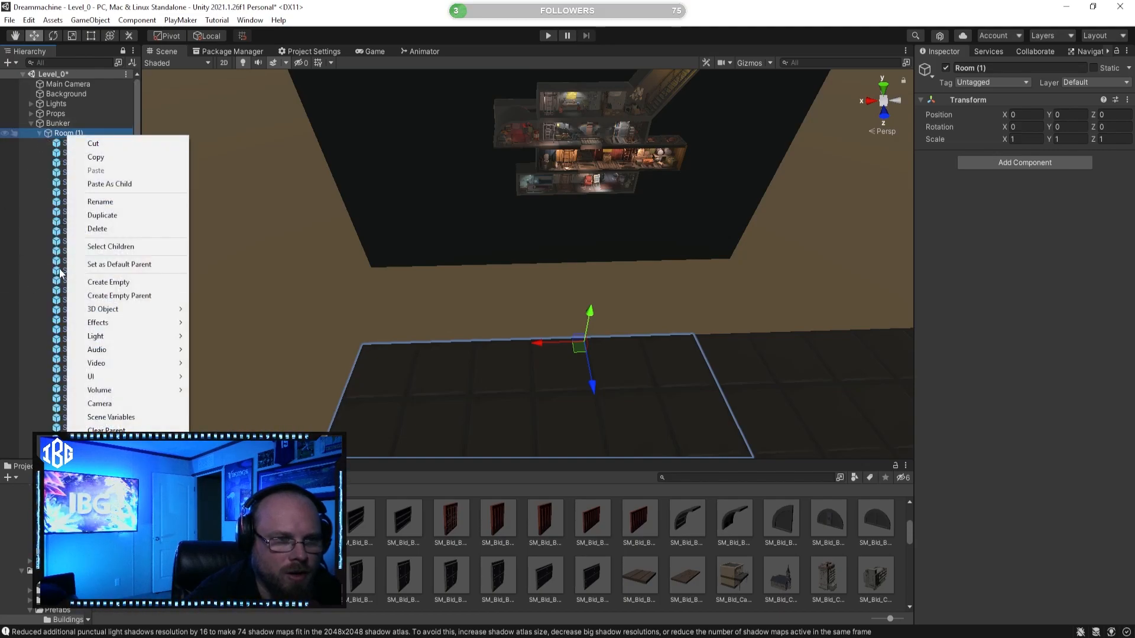
click(108, 281)
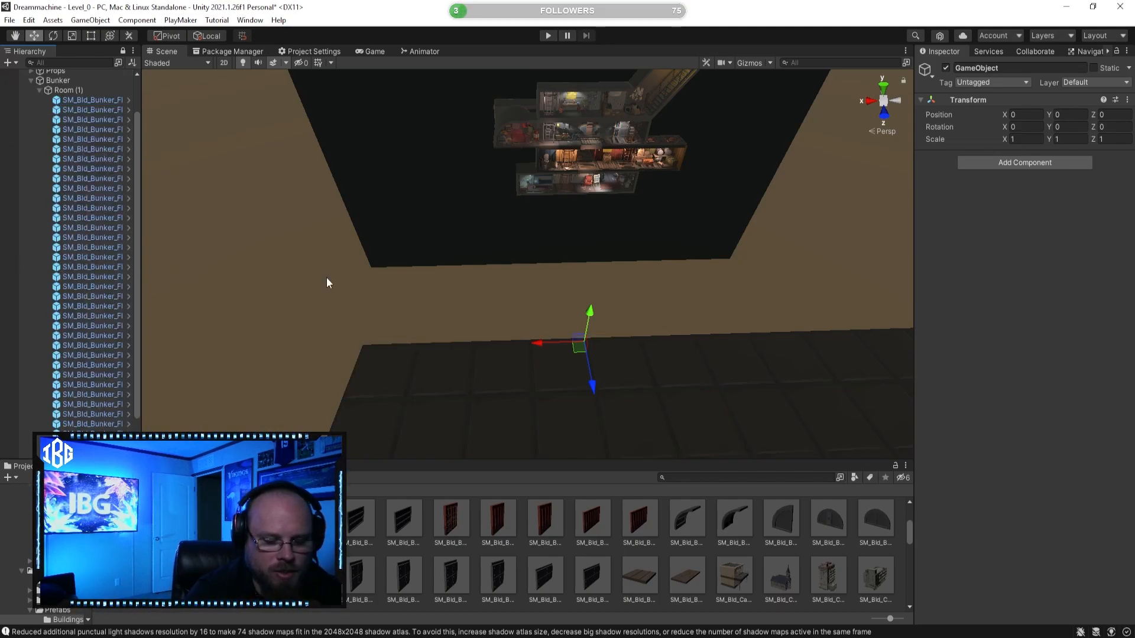
text(Floor)
key(Return)
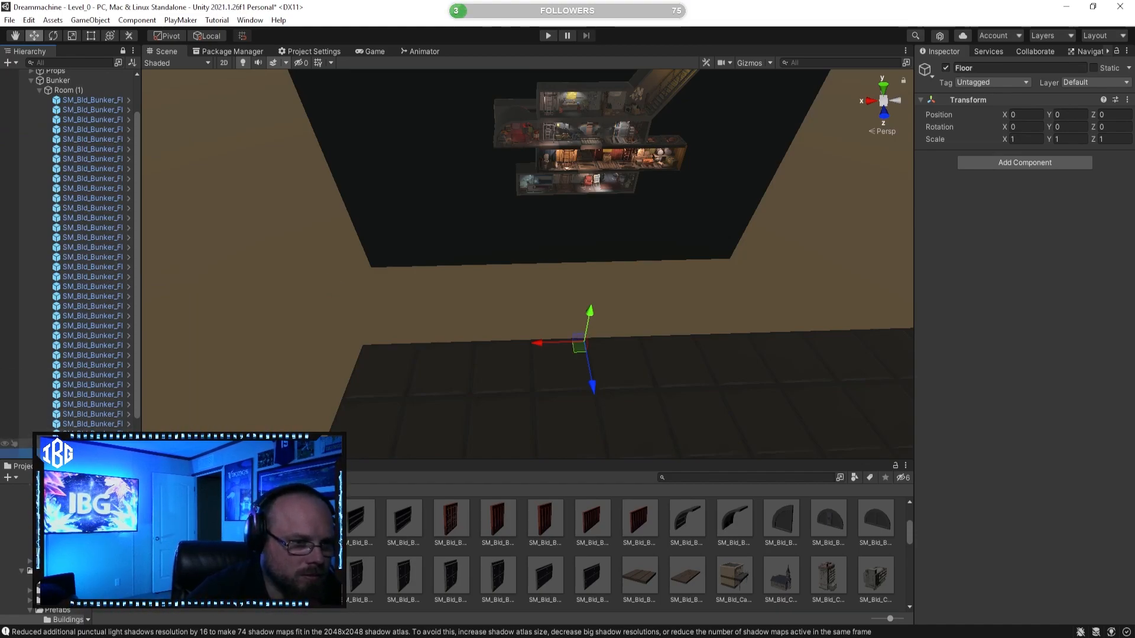
Move all the stone floor tiles of Room (1) into its Floor object and collapse the group
click(77, 444)
scroll(108, 226, up, 3)
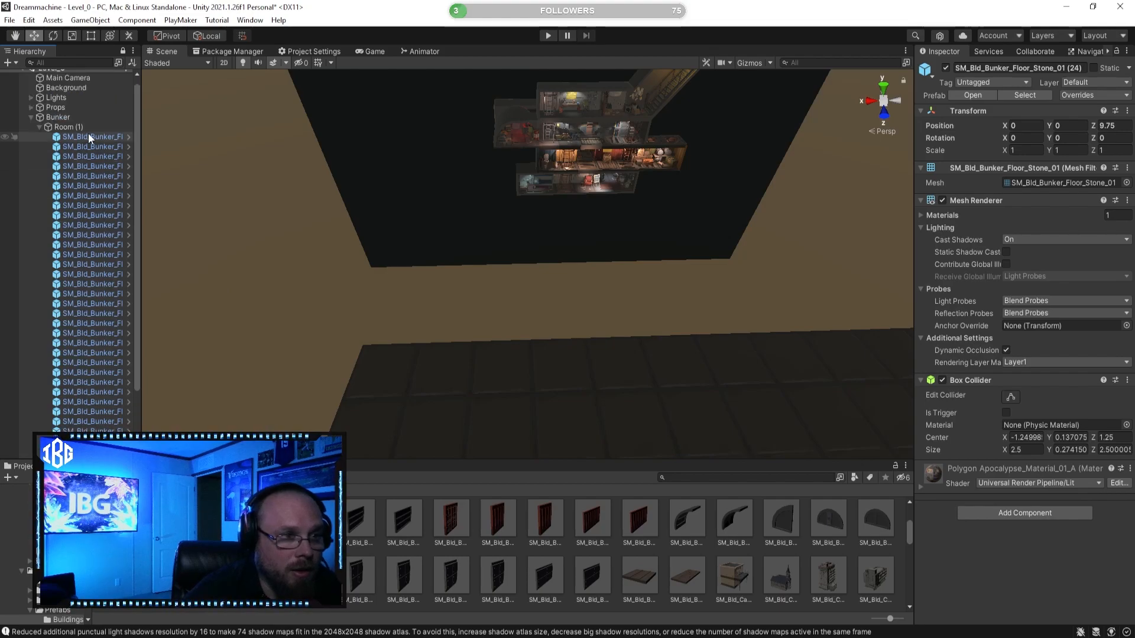
shift+click(88, 133)
scroll(102, 365, down, 6)
drag(102, 366, 80, 413)
scroll(84, 381, up, 3)
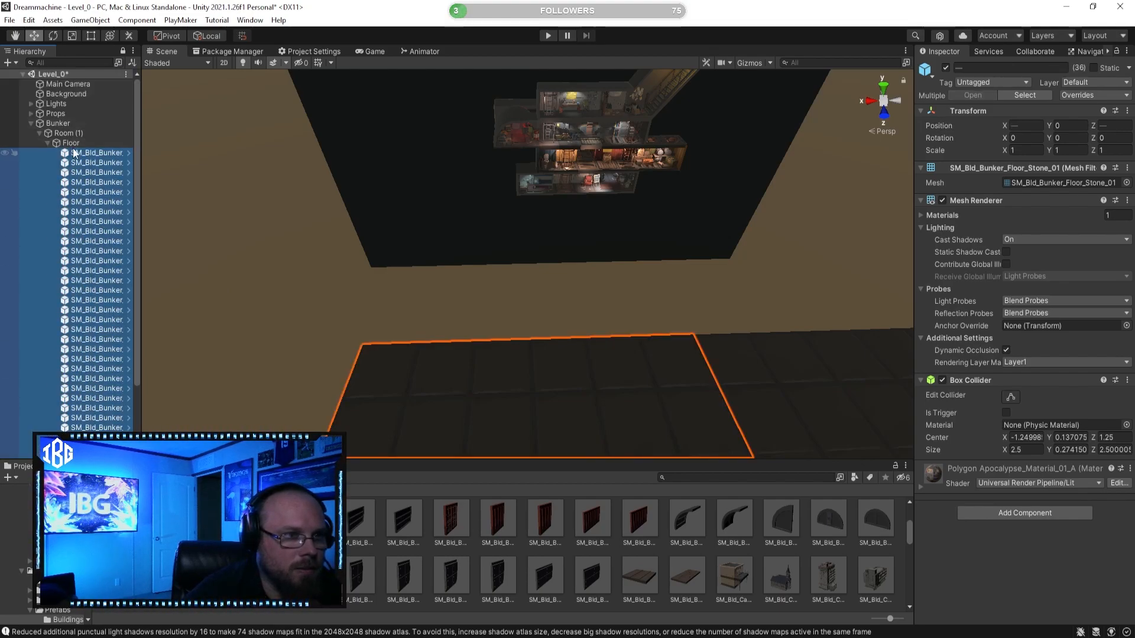
click(44, 143)
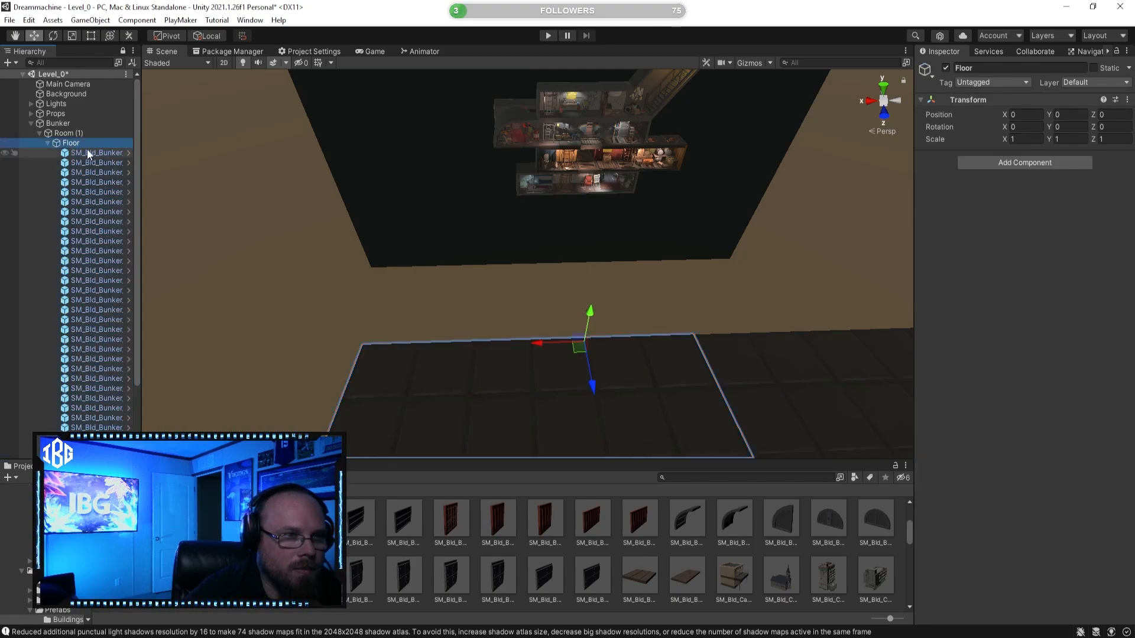
click(50, 144)
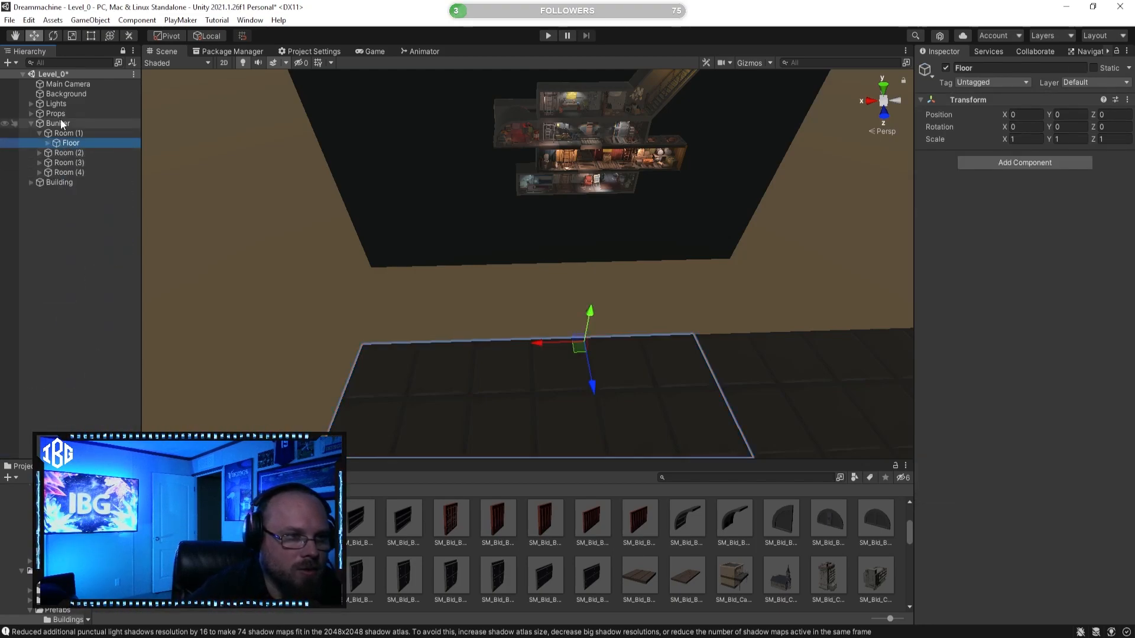
Create an empty child object named Floor under Room (2)
click(75, 155)
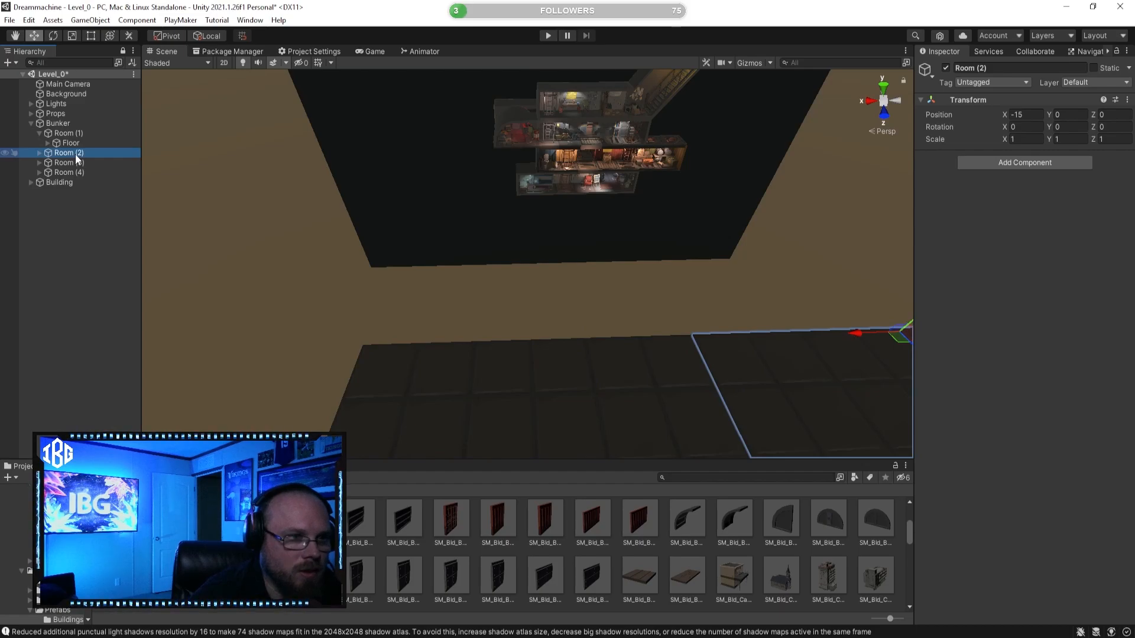
click(520, 545)
alt+drag(532, 425, 498, 381)
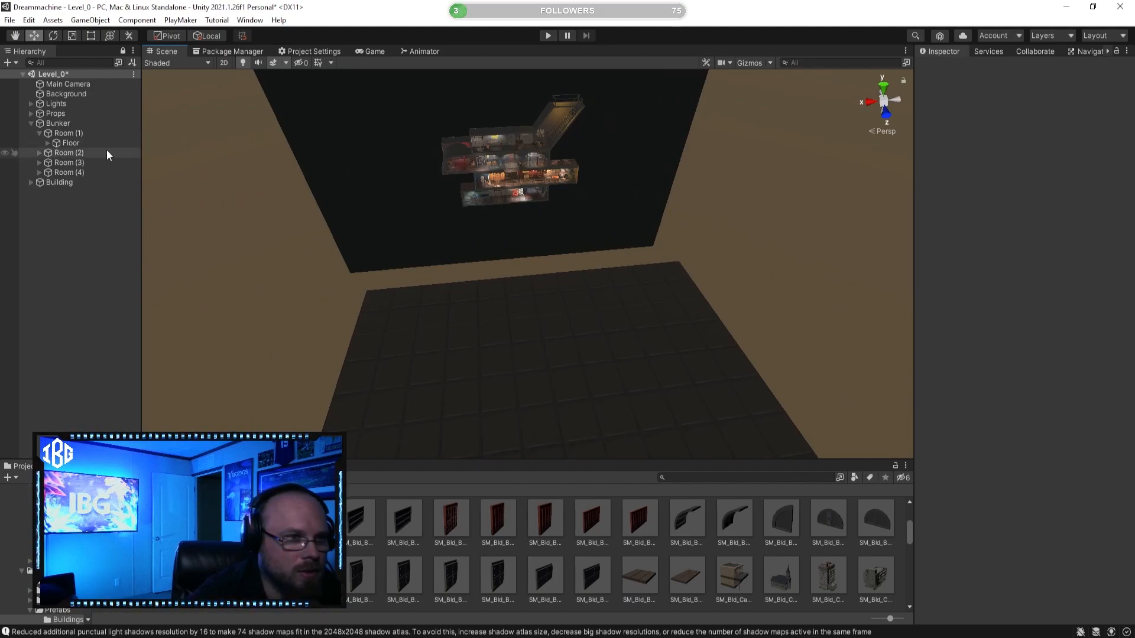
click(48, 143)
click(48, 143)
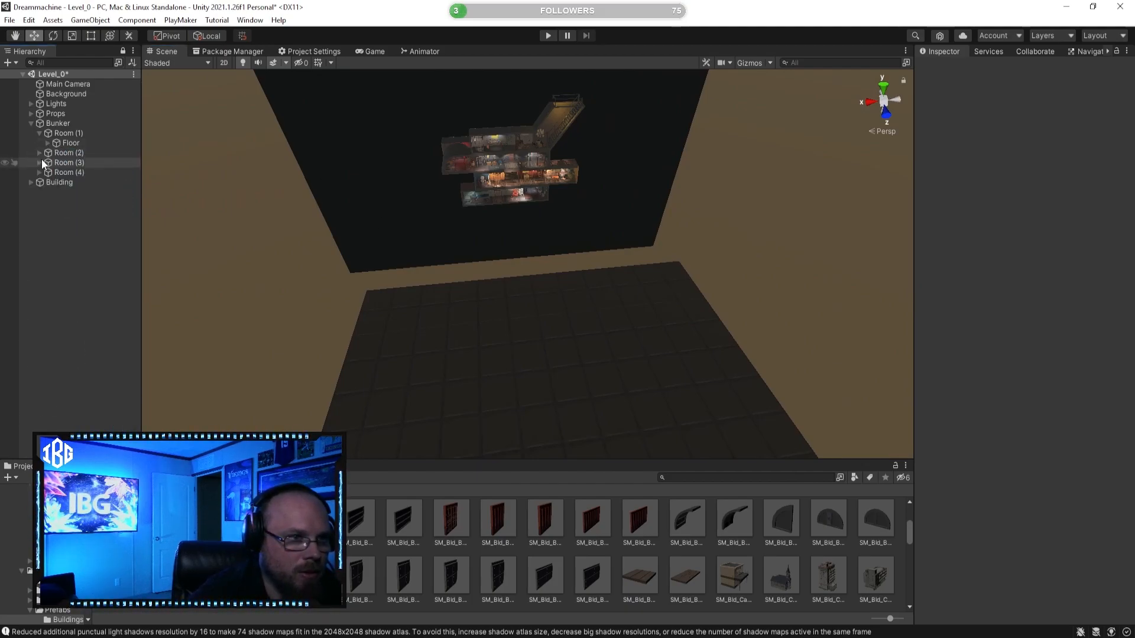
click(38, 152)
right_click(61, 154)
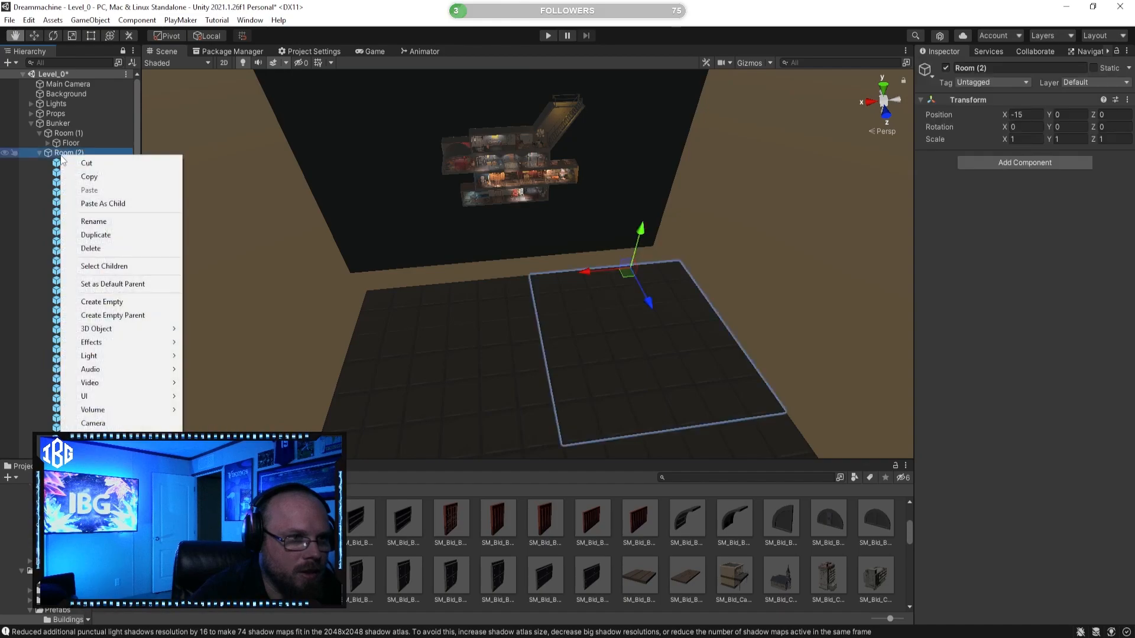
click(112, 302)
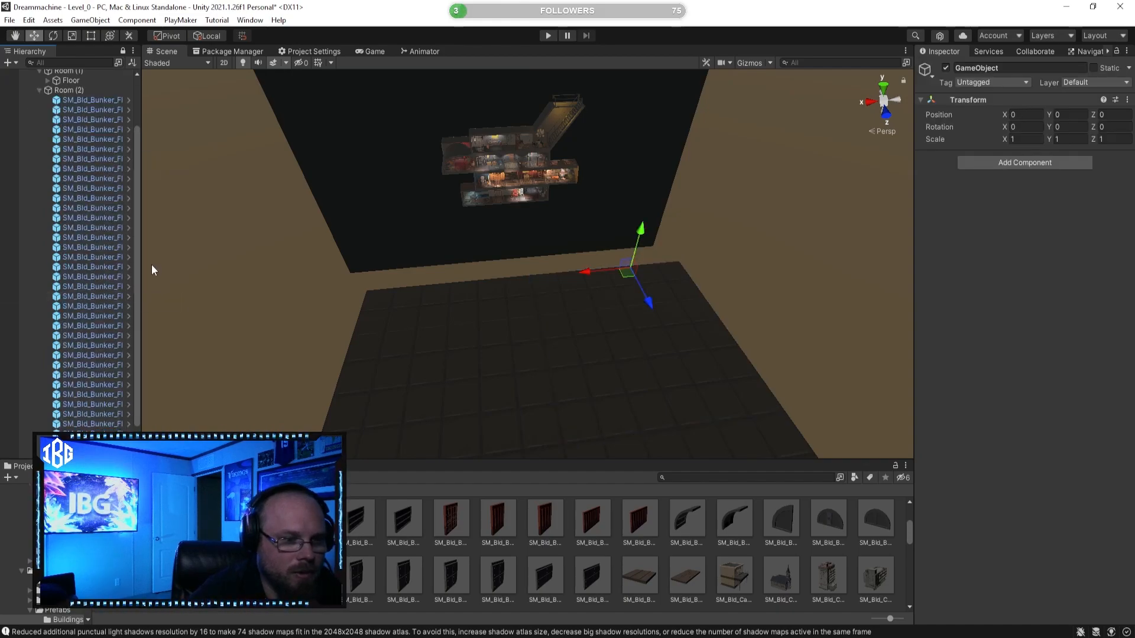
text(Floor)
key(Return)
Move all the stone floor tiles of Room (2) into its Floor object and collapse the group
click(115, 102)
scroll(98, 256, down, 1)
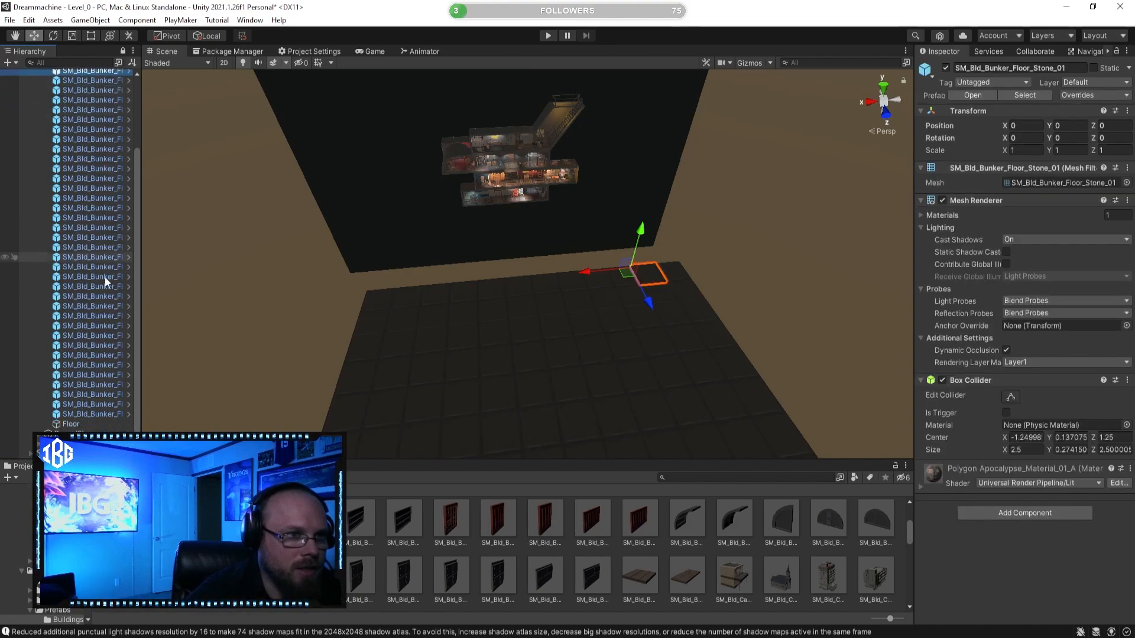
shift+click(94, 413)
drag(94, 414, 72, 424)
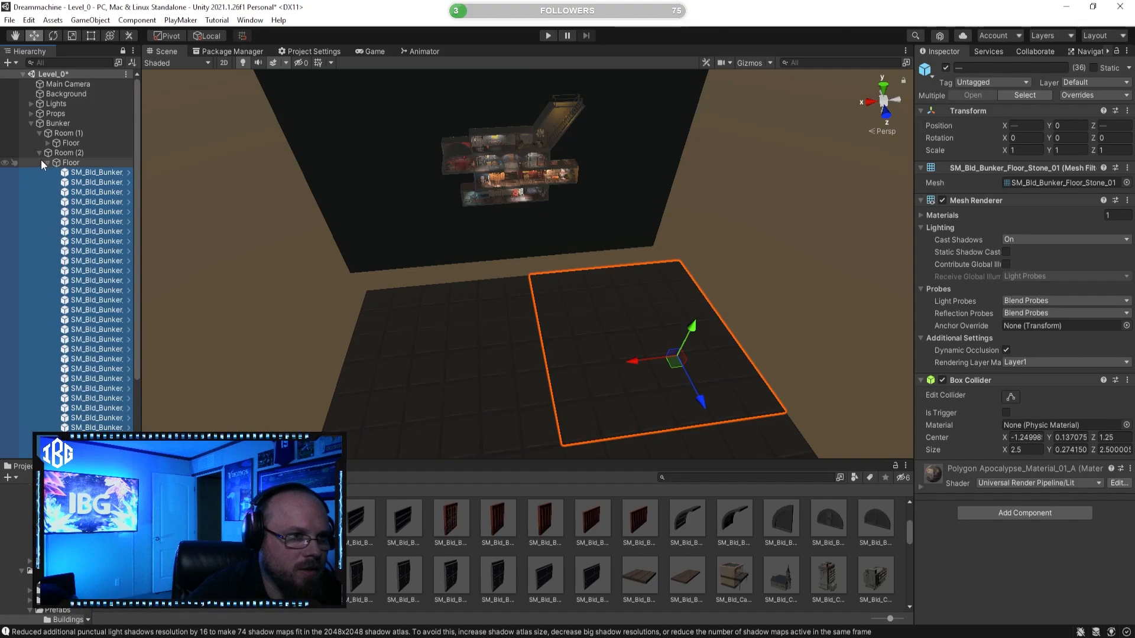
click(48, 162)
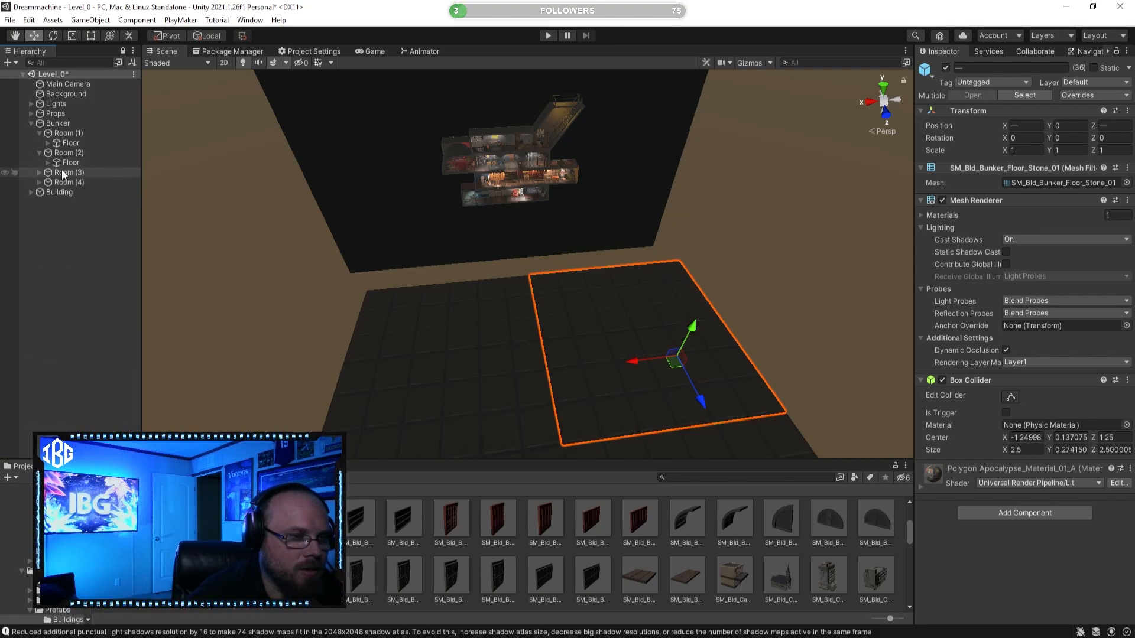
Create an empty child object named Floor under Room (3)
click(63, 173)
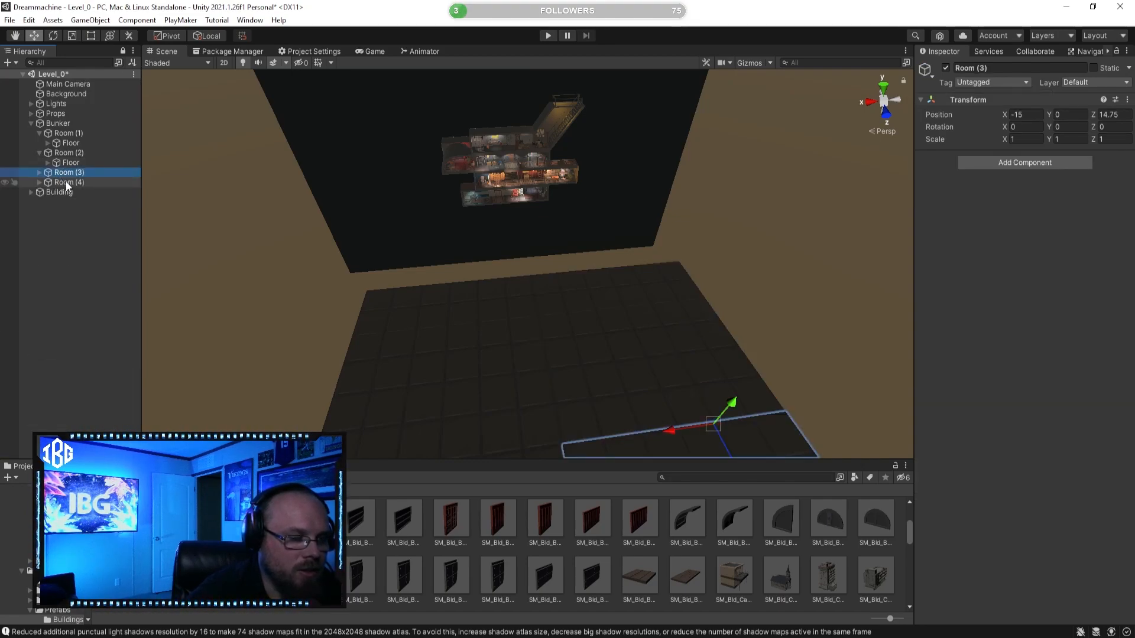
click(40, 172)
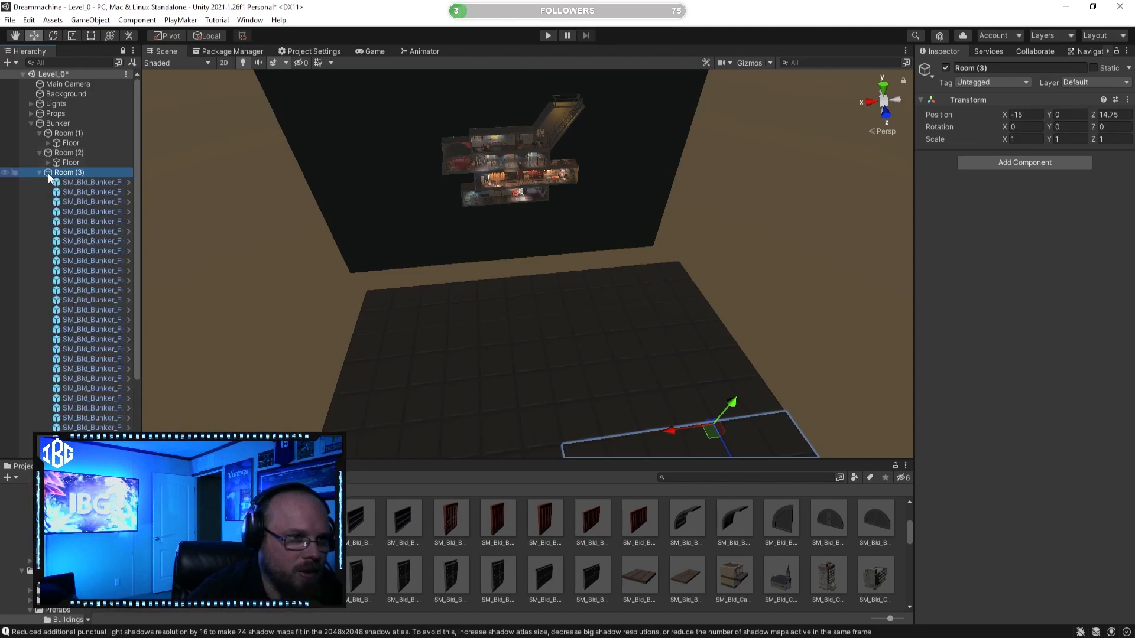
right_click(73, 173)
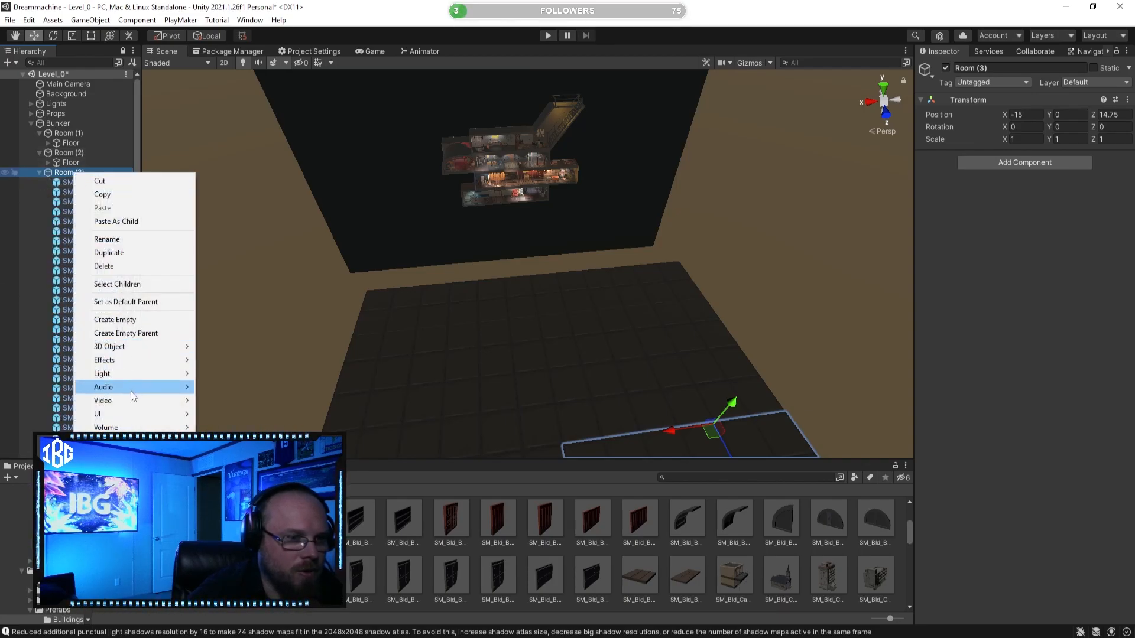
click(171, 319)
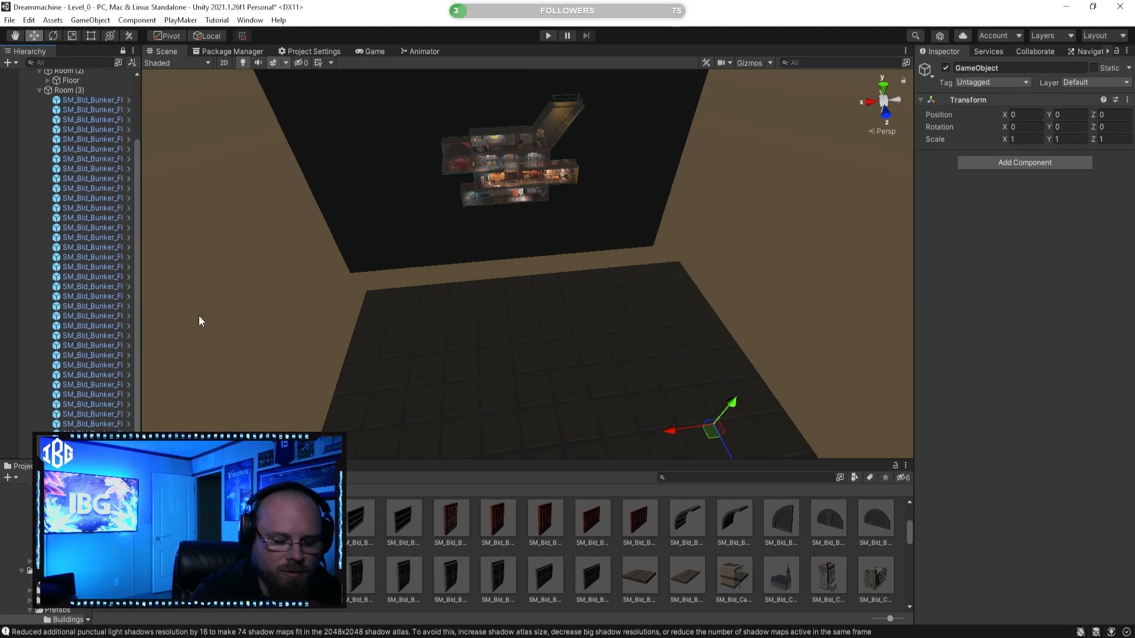
text(Floor)
key(Return)
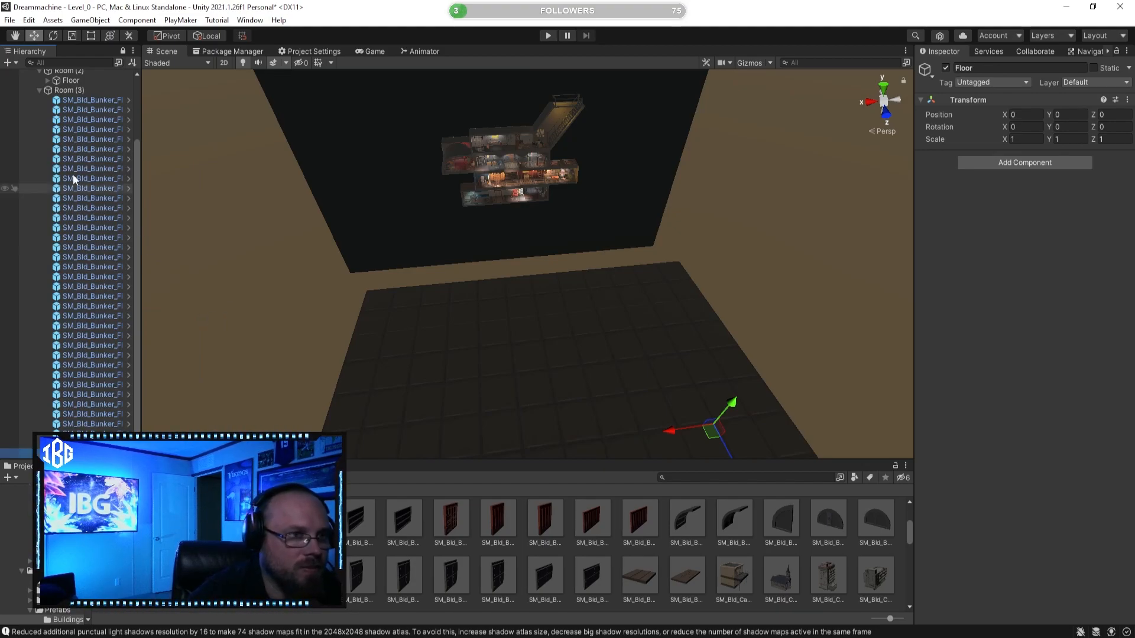
Move all the stone floor tiles of Room (3) into its Floor object and collapse the group
click(84, 102)
scroll(92, 189, down, 2)
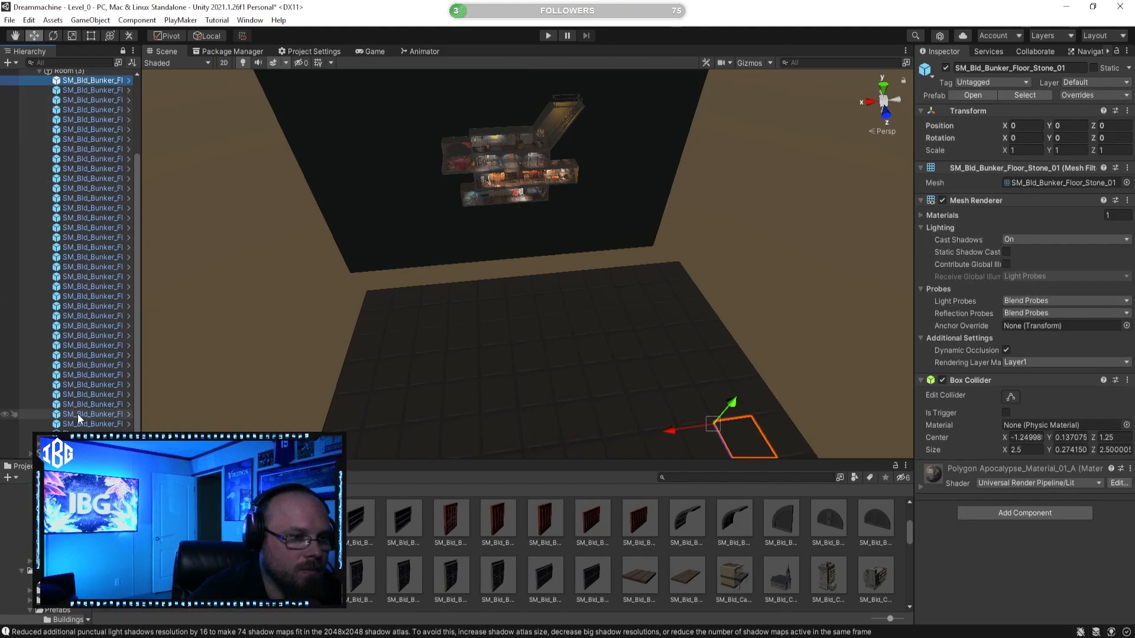
shift+click(84, 422)
click(88, 424)
scroll(70, 195, up, 3)
shift+click(81, 183)
scroll(87, 337, down, 3)
drag(89, 386, 67, 434)
scroll(62, 236, up, 1)
scroll(63, 235, up, 3)
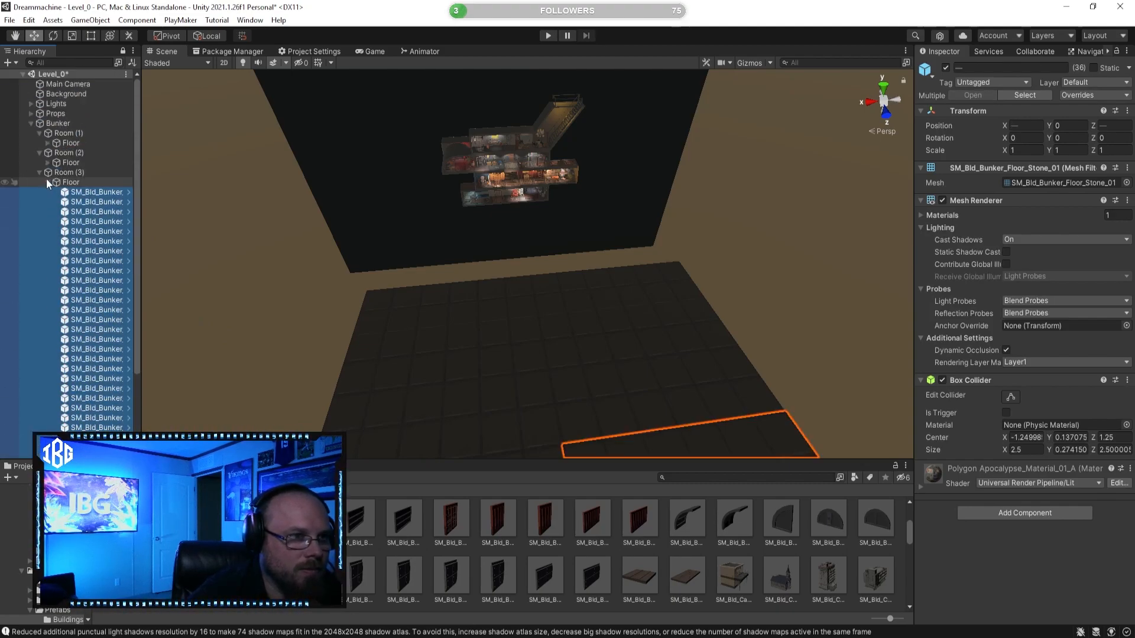
click(47, 182)
Create an empty child object named Floor under Room (4)
click(54, 191)
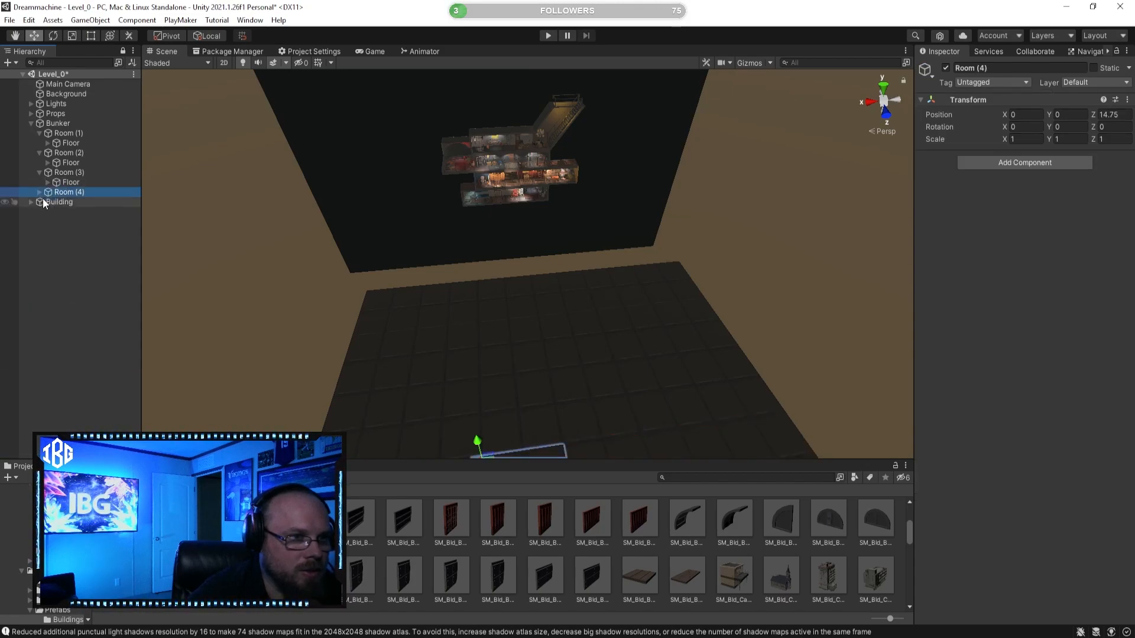
click(39, 192)
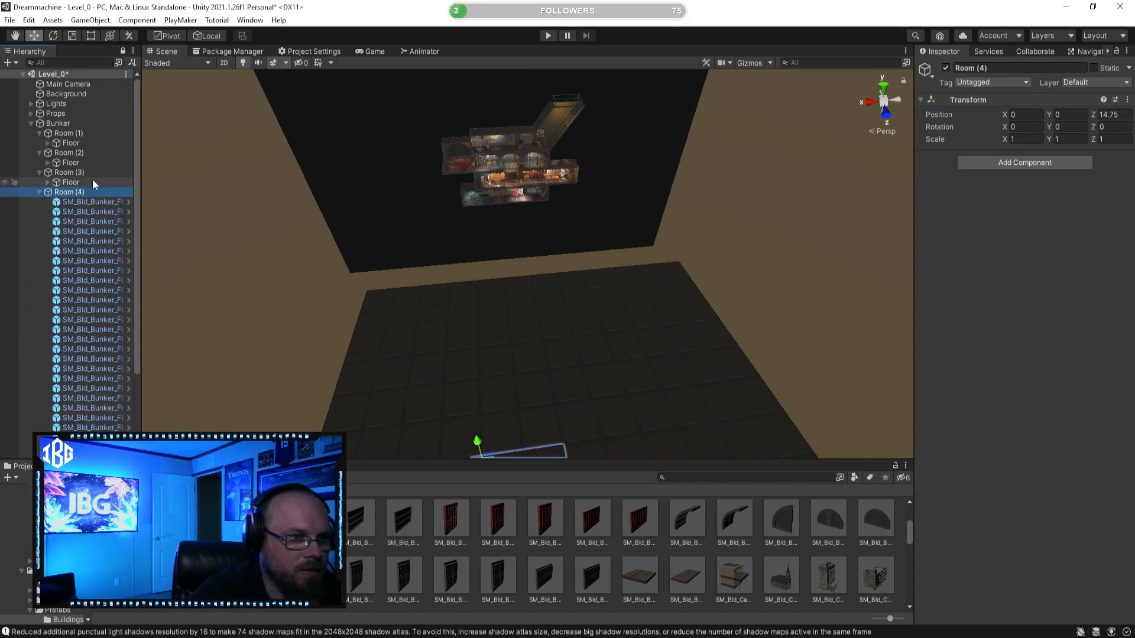
right_click(72, 193)
click(121, 340)
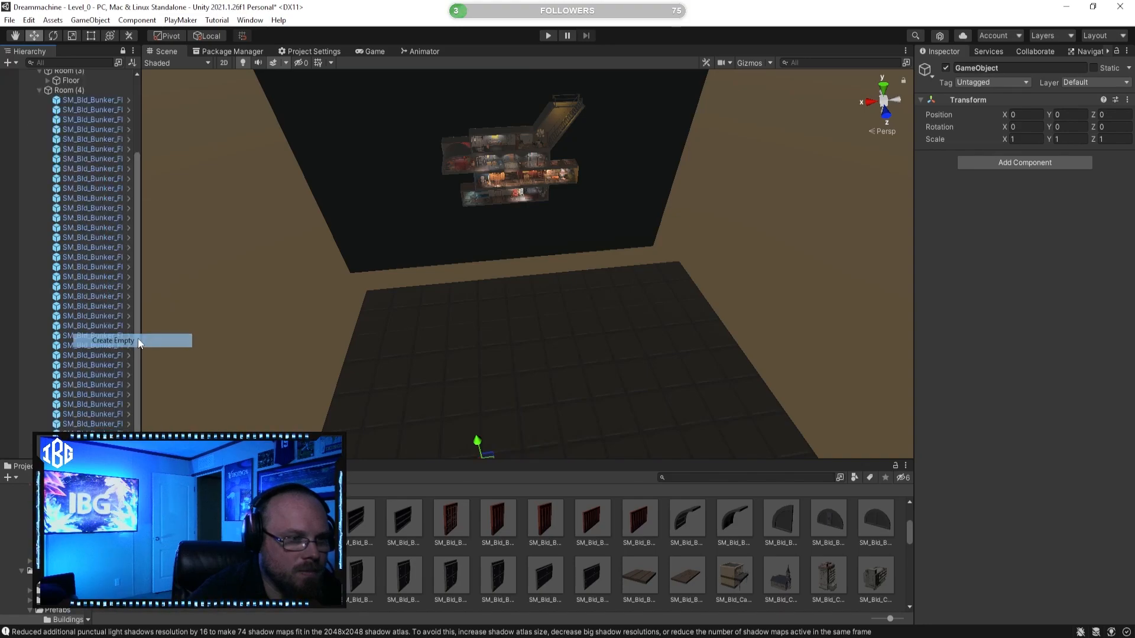
text(Floor)
key(Return)
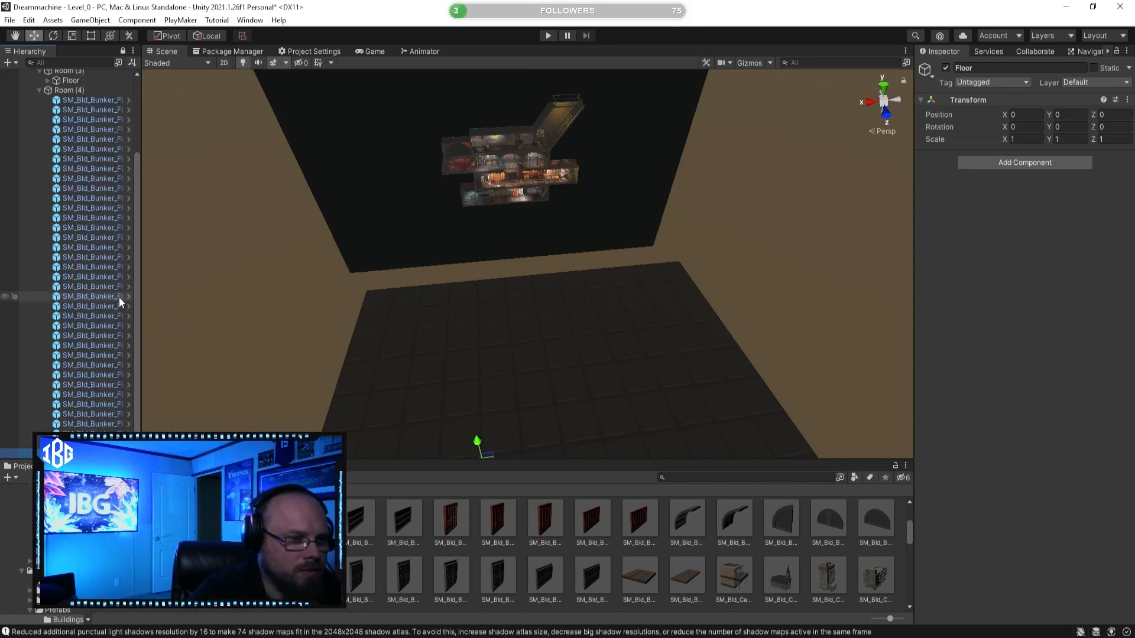
Move all the stone floor tiles of Room (4) into its Floor object and collapse the group
click(69, 98)
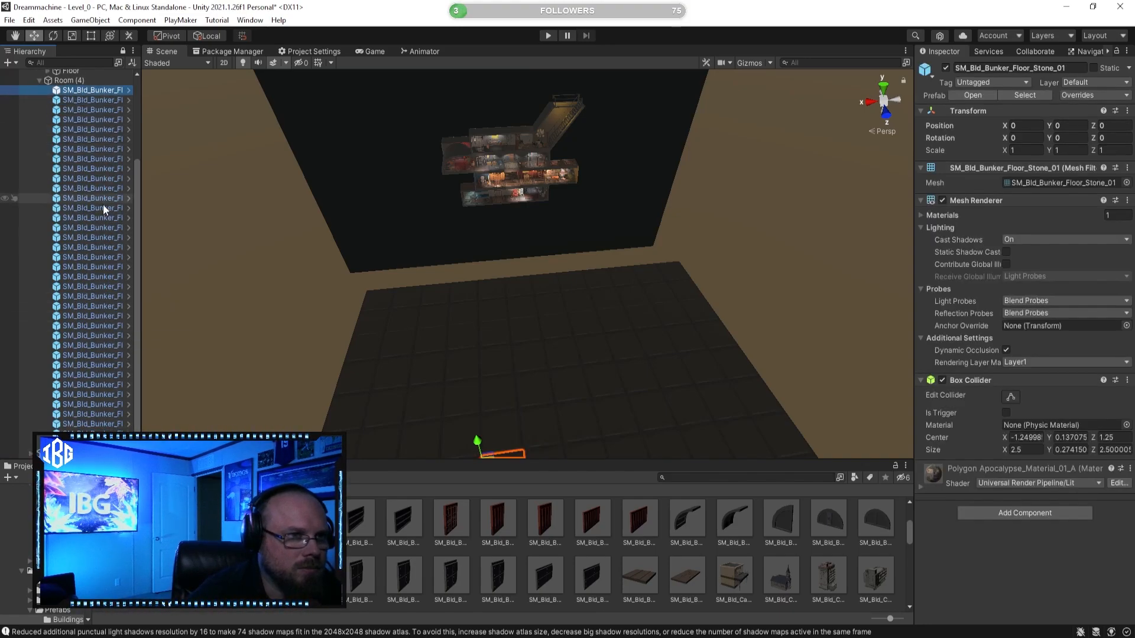
shift+click(95, 425)
key(f)
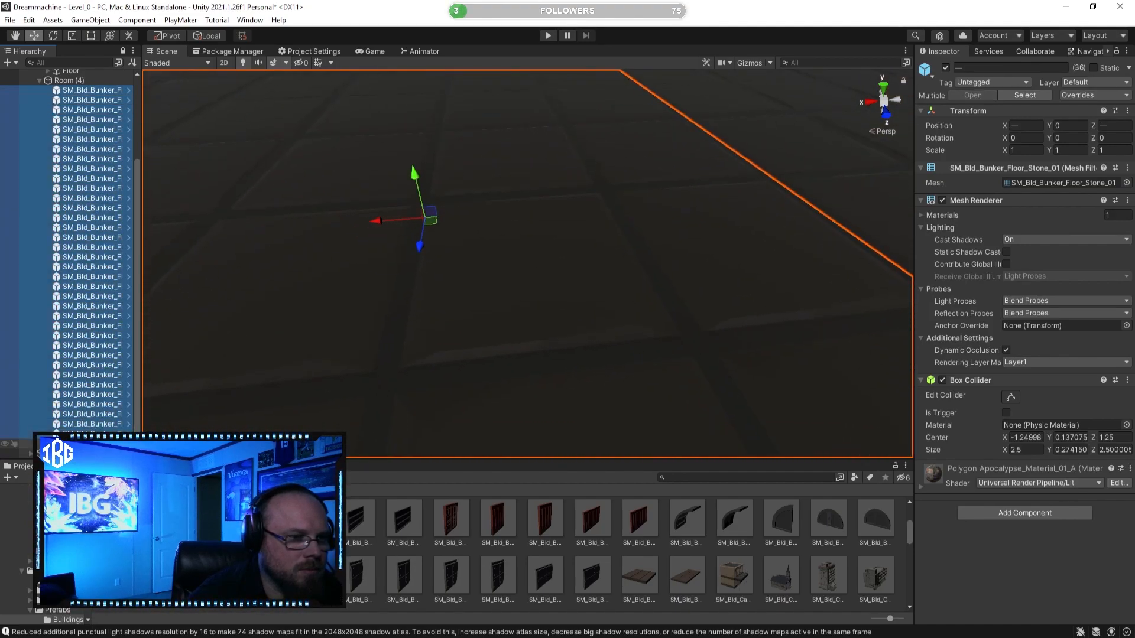
drag(89, 434, 76, 444)
scroll(77, 224, up, 4)
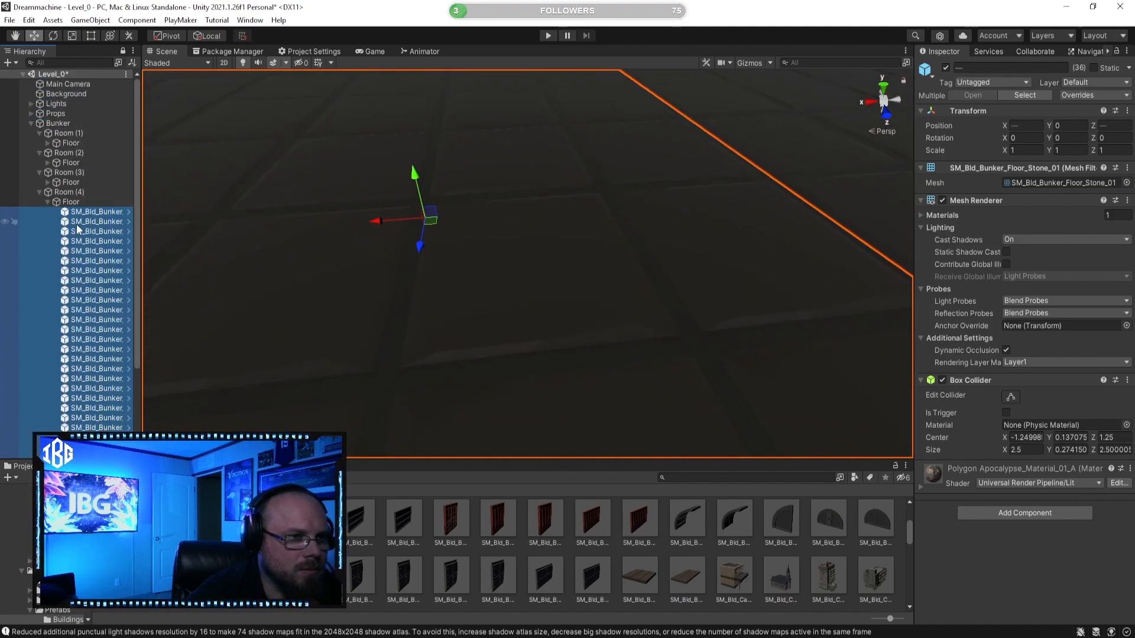
click(46, 201)
Place a SM_Bld_Bunker_Wall_Slab_x1_01 wall prefab on the Room (1) floor near its outer corner
right_drag(458, 357, 454, 358)
key(s)
key(e)
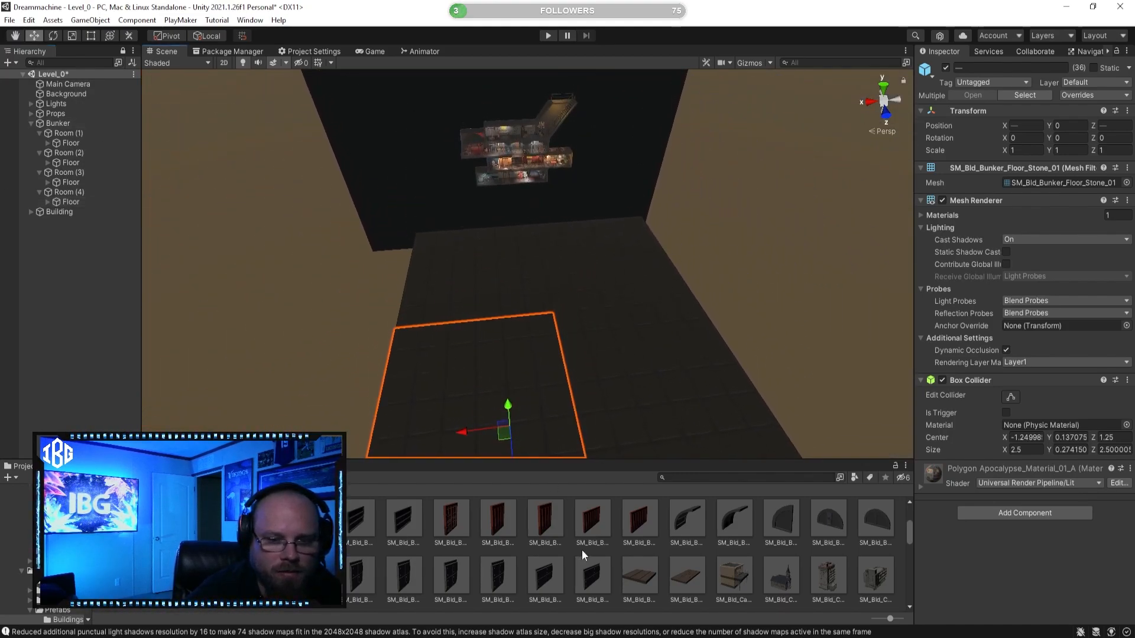
click(65, 133)
click(407, 577)
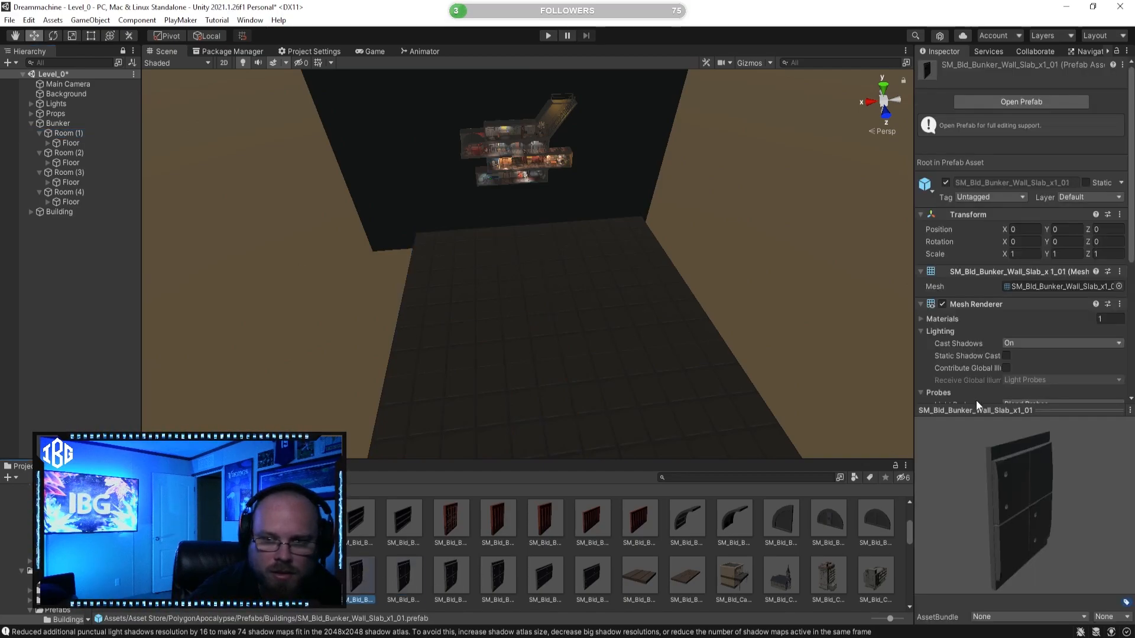
drag(358, 573, 419, 329)
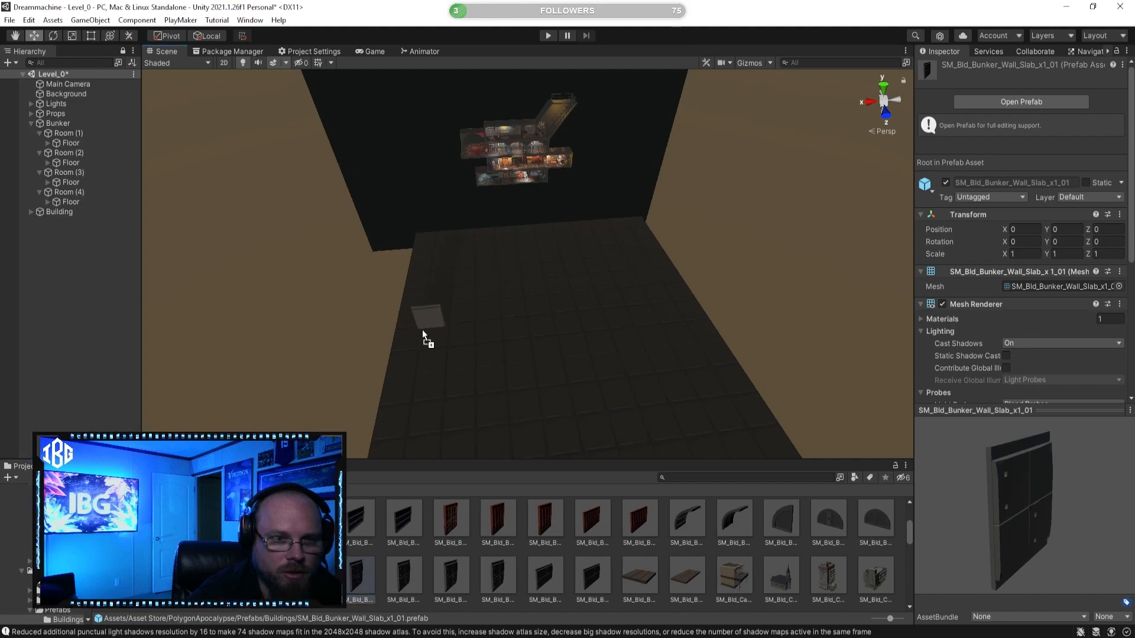
drag(431, 278, 437, 265)
right_drag(452, 295, 380, 314)
key(w)
key(s)
alt+drag(364, 346, 459, 326)
key(w)
right_drag(459, 321, 513, 286)
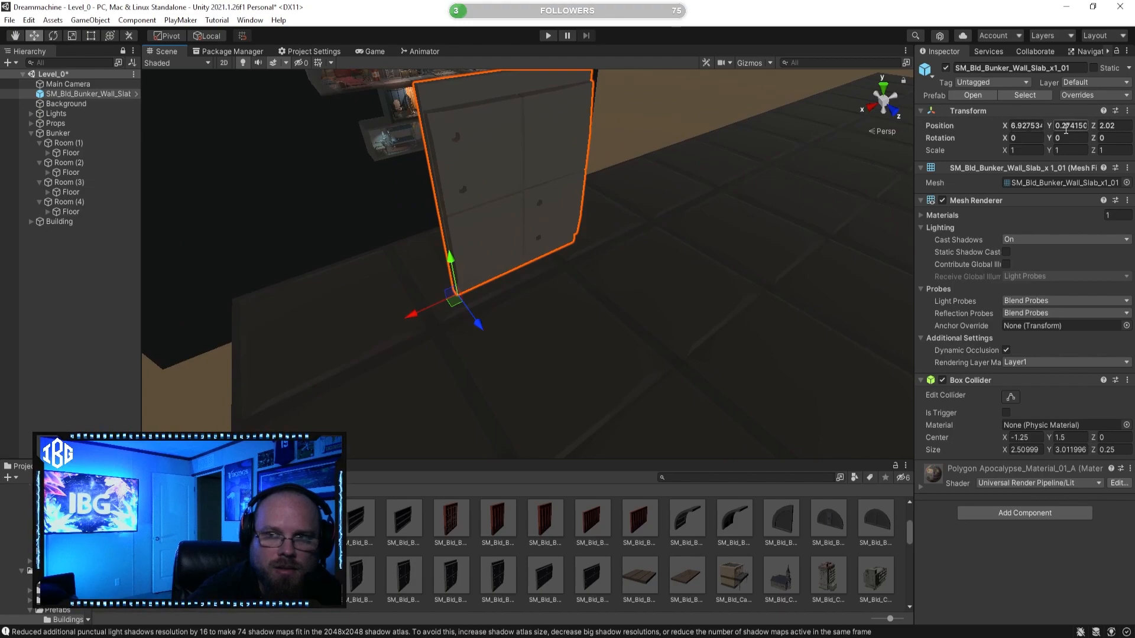
Lower the wall slab into the floor and set its Y position to 0
mouse_move(450, 273)
mouse_down()
mouse_move(437, 243)
mouse_move(441, 273)
mouse_up()
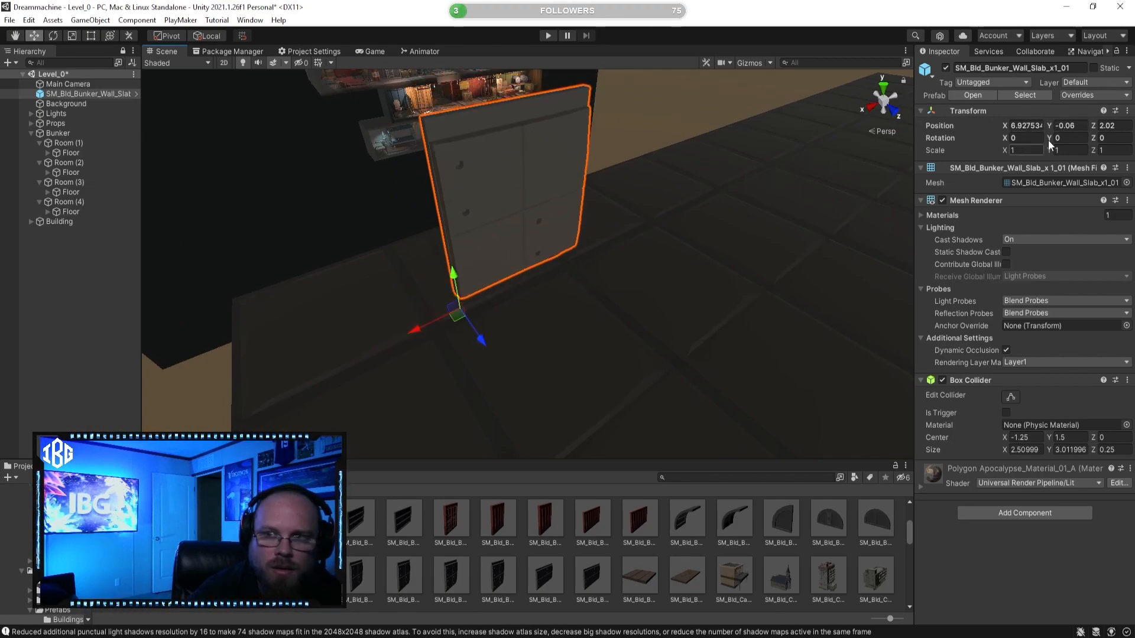
click(1071, 125)
text(0)
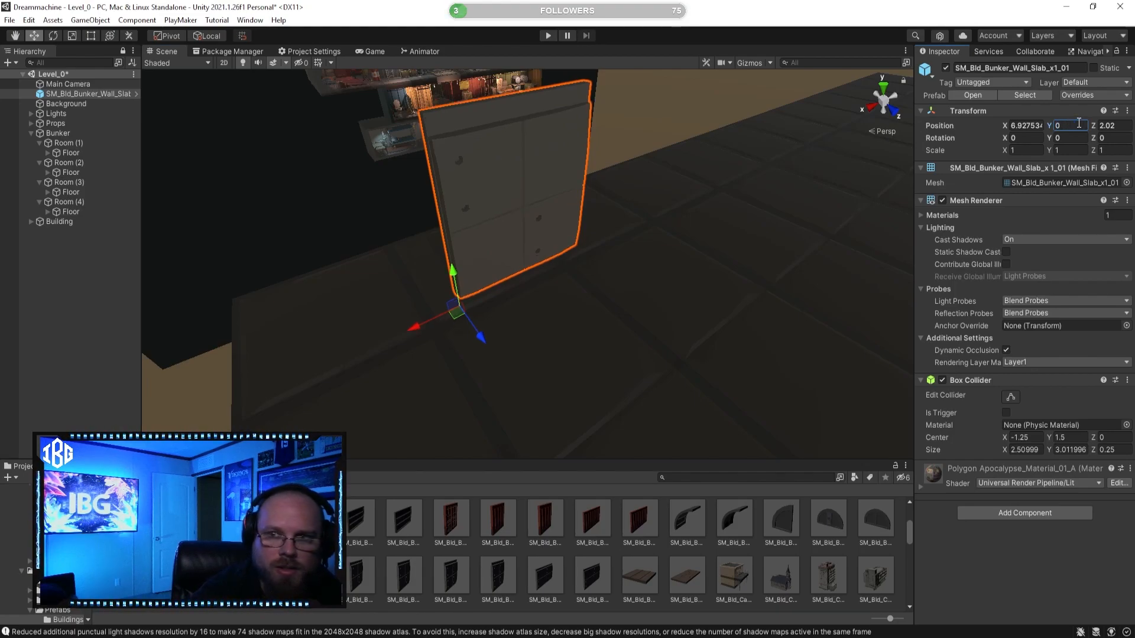
right_drag(630, 288, 659, 254)
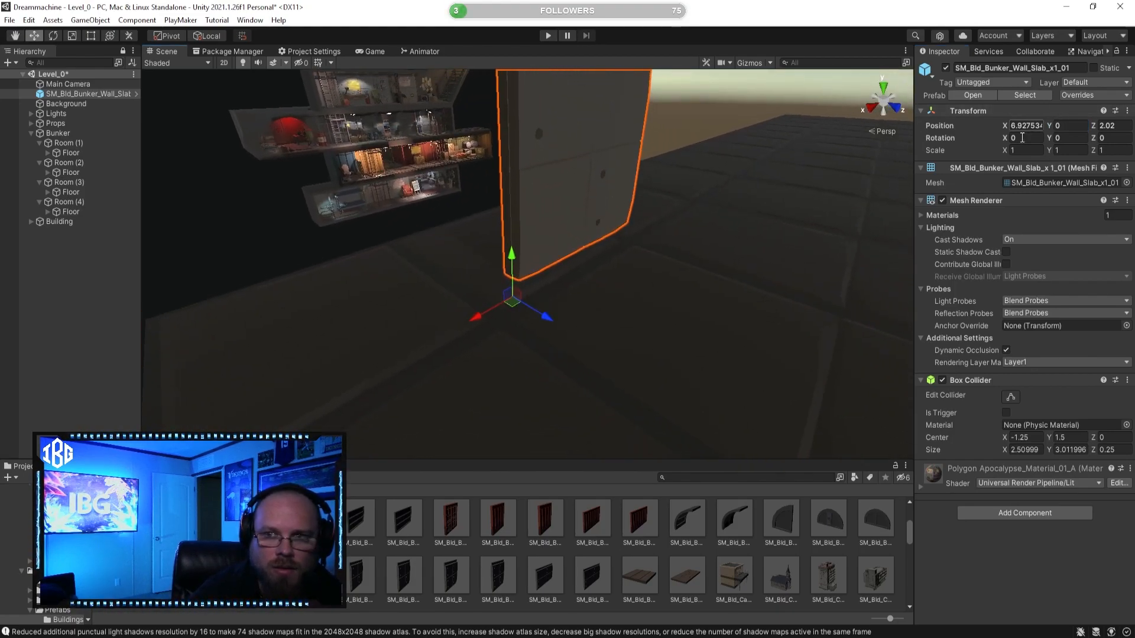
right_drag(755, 316, 615, 316)
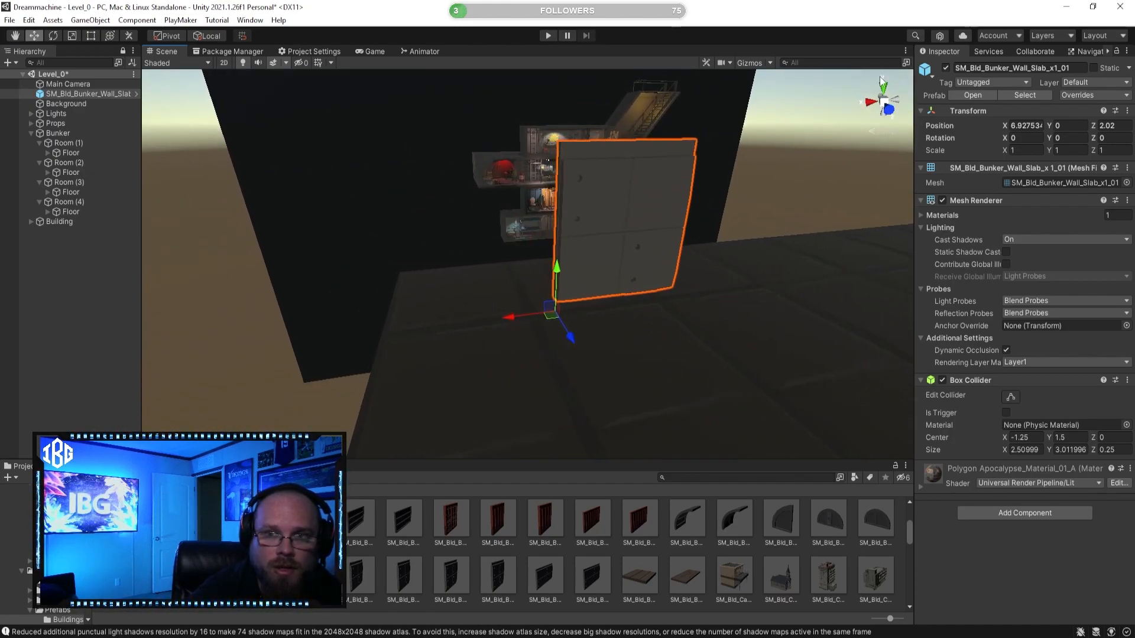
Try moving the wall slab along its vertical and horizontal axes, undoing each move
drag(557, 252, 579, 283)
key(ctrl+z)
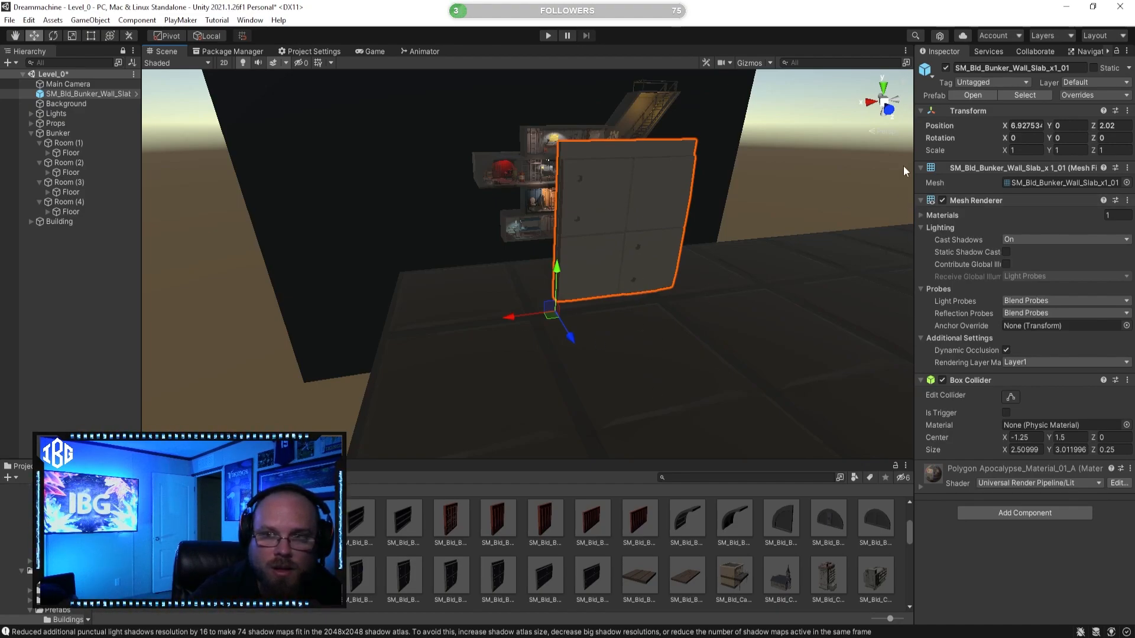
right_drag(626, 266, 558, 320)
key(d)
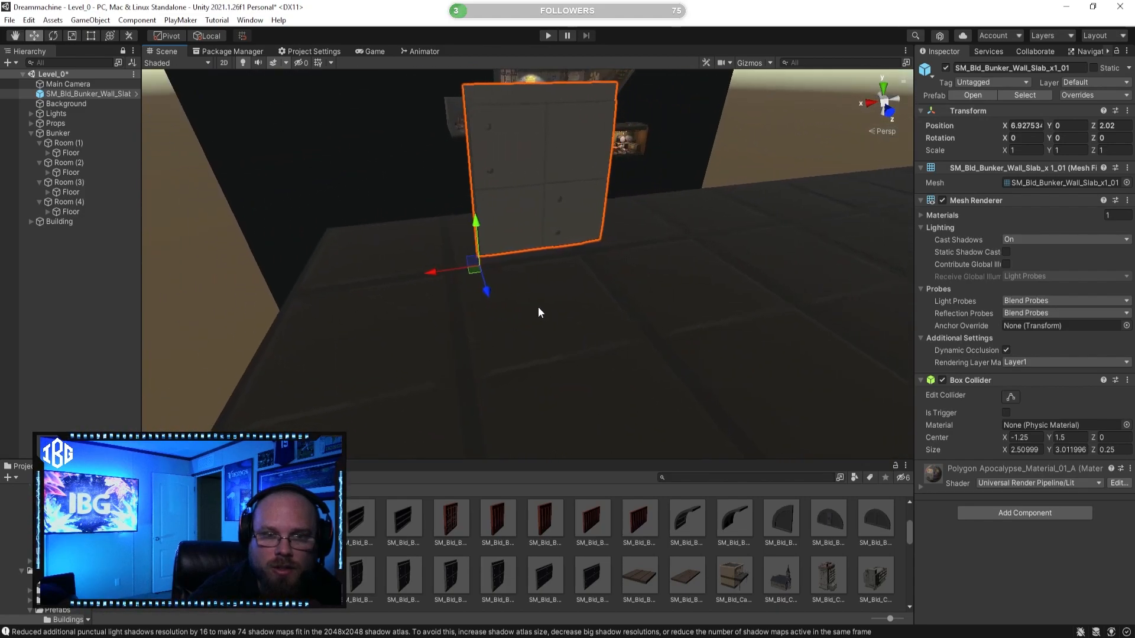
drag(425, 269, 354, 302)
key(ctrl+z)
drag(486, 293, 515, 360)
key(ctrl+z)
right_drag(516, 360, 475, 352)
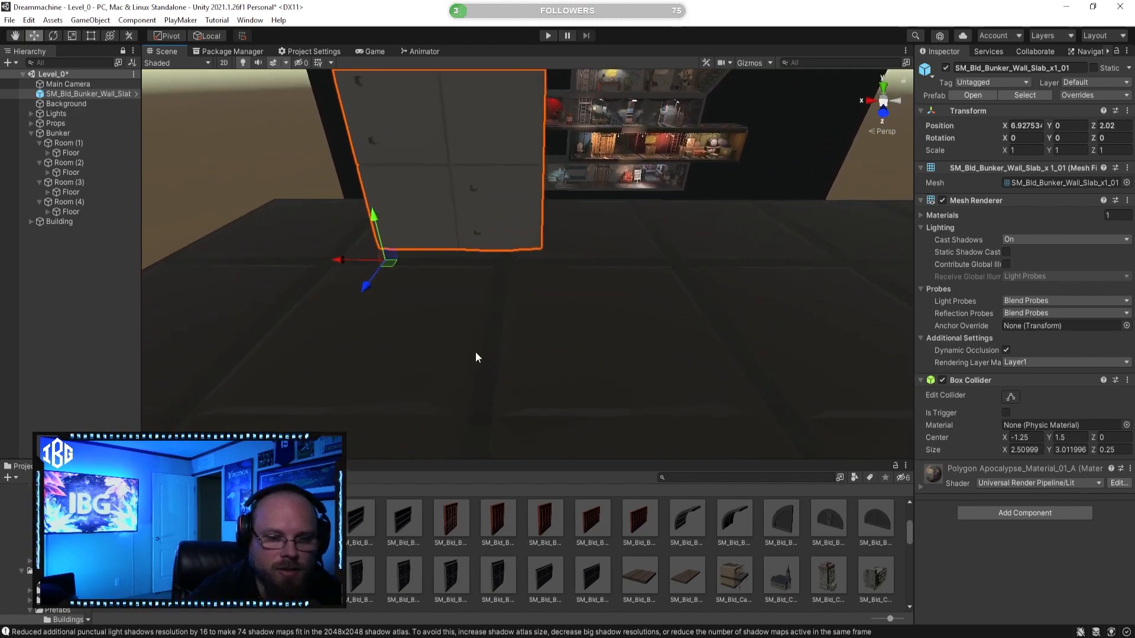
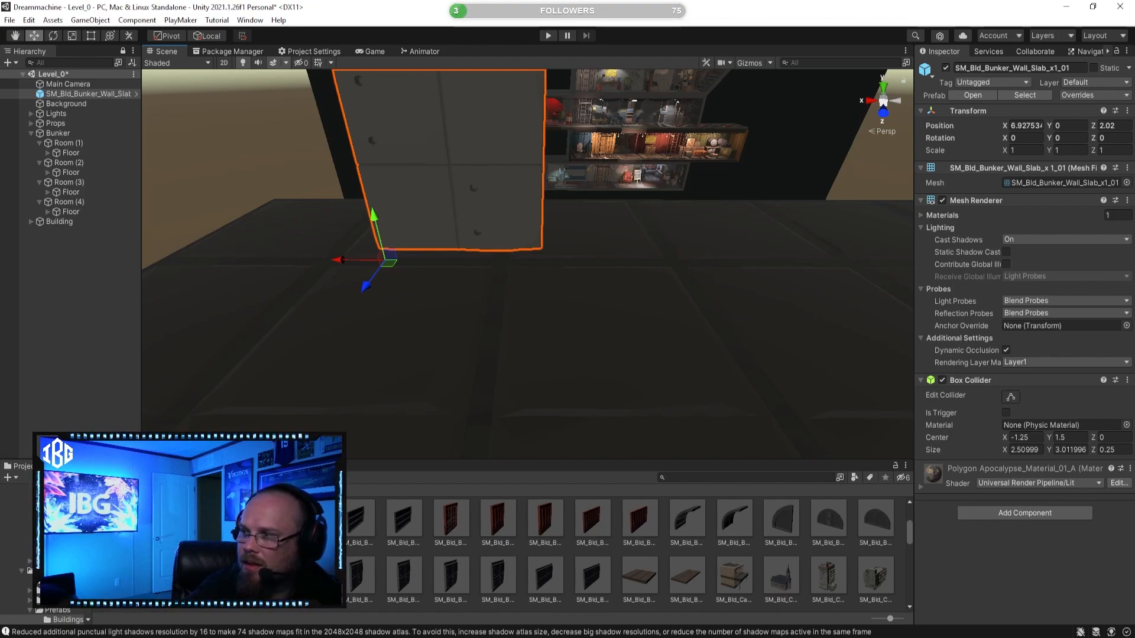
Move the wall slab to the outer corner of the floor and set its position to X 10 and Z 0
right_drag(476, 329, 526, 331)
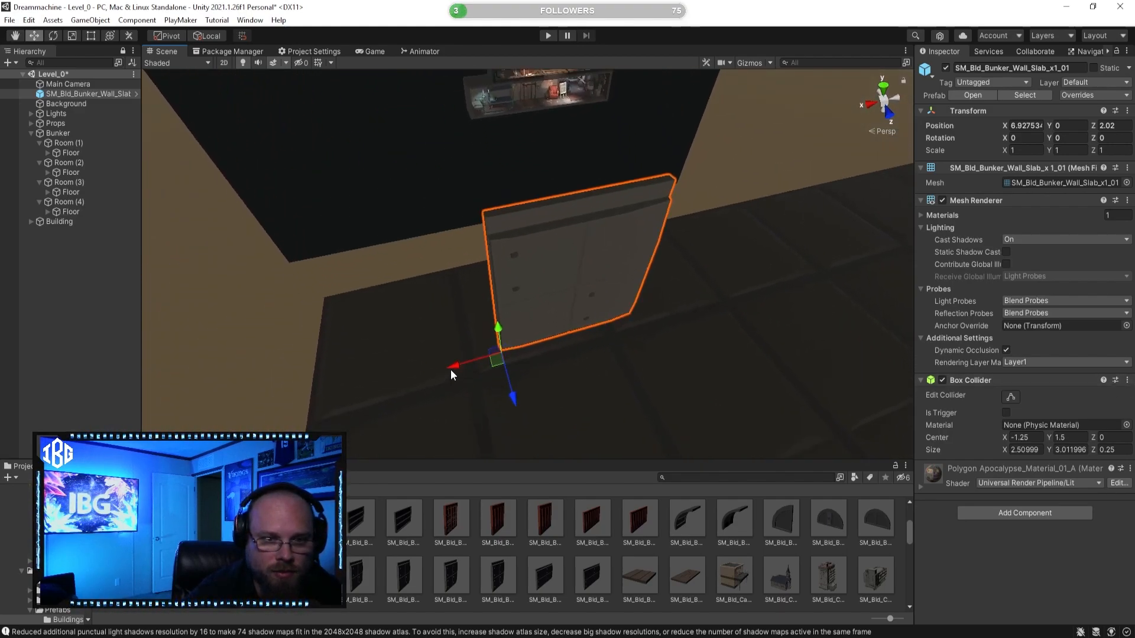
drag(449, 370, 263, 382)
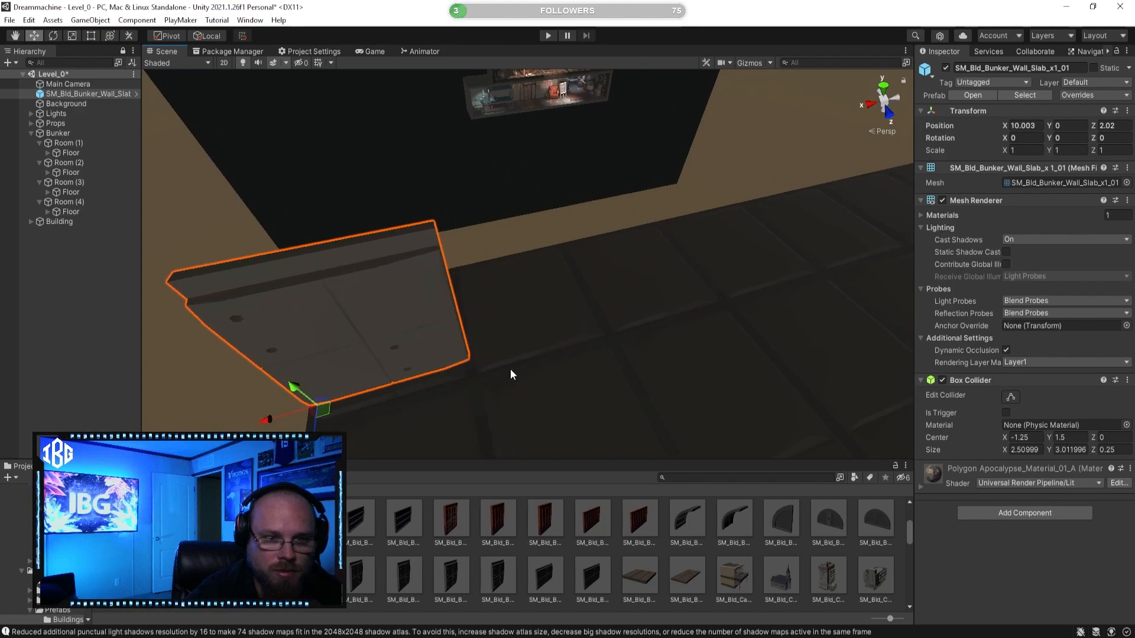
key(f)
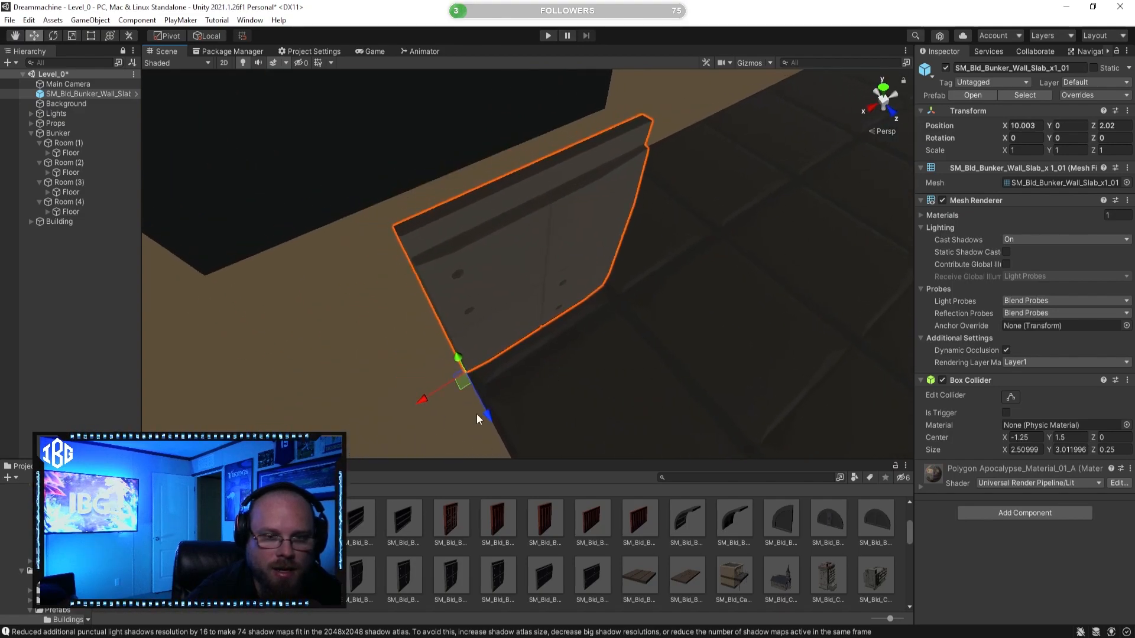
drag(476, 415, 359, 355)
alt+drag(582, 320, 934, 148)
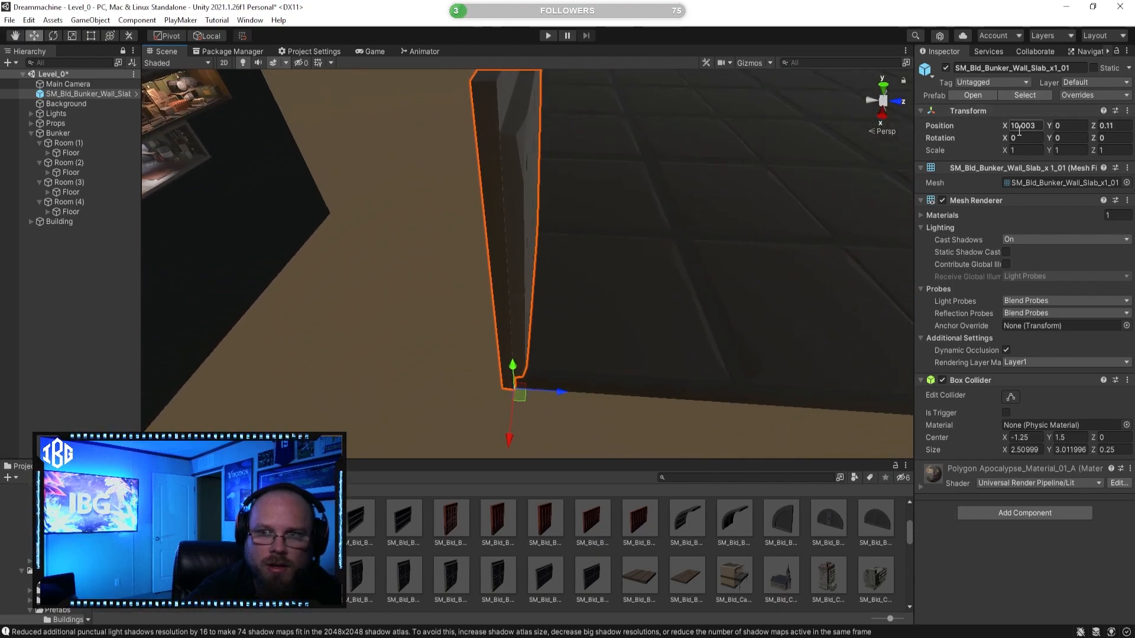
alt+drag(601, 347, 360, 317)
click(1039, 127)
text(10)
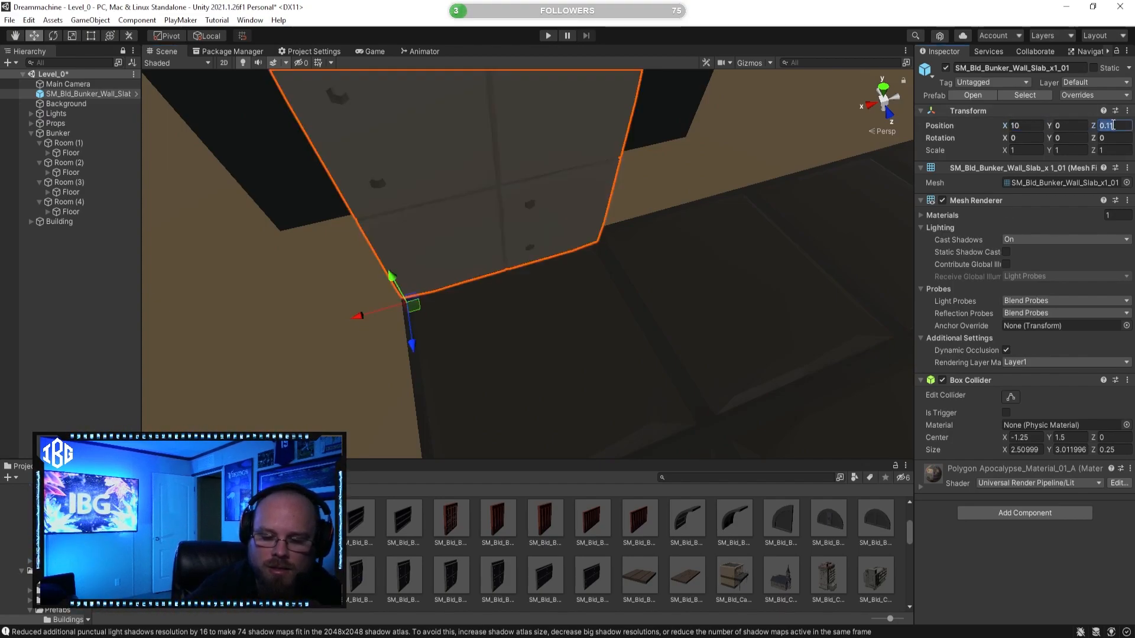
text(0)
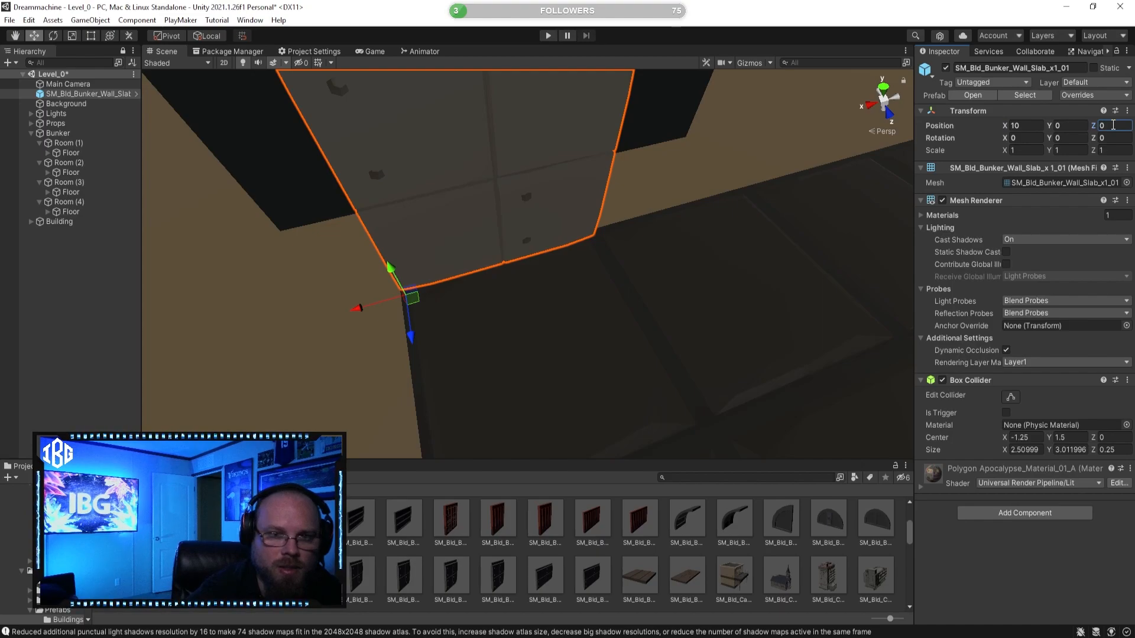
Try offsetting the corner wall slab outward from the floor edge to Z -0.122
click(520, 557)
right_drag(497, 273, 718, 225)
right_drag(611, 276, 625, 223)
click(405, 170)
right_drag(414, 170, 561, 309)
right_drag(560, 258, 553, 284)
key(e)
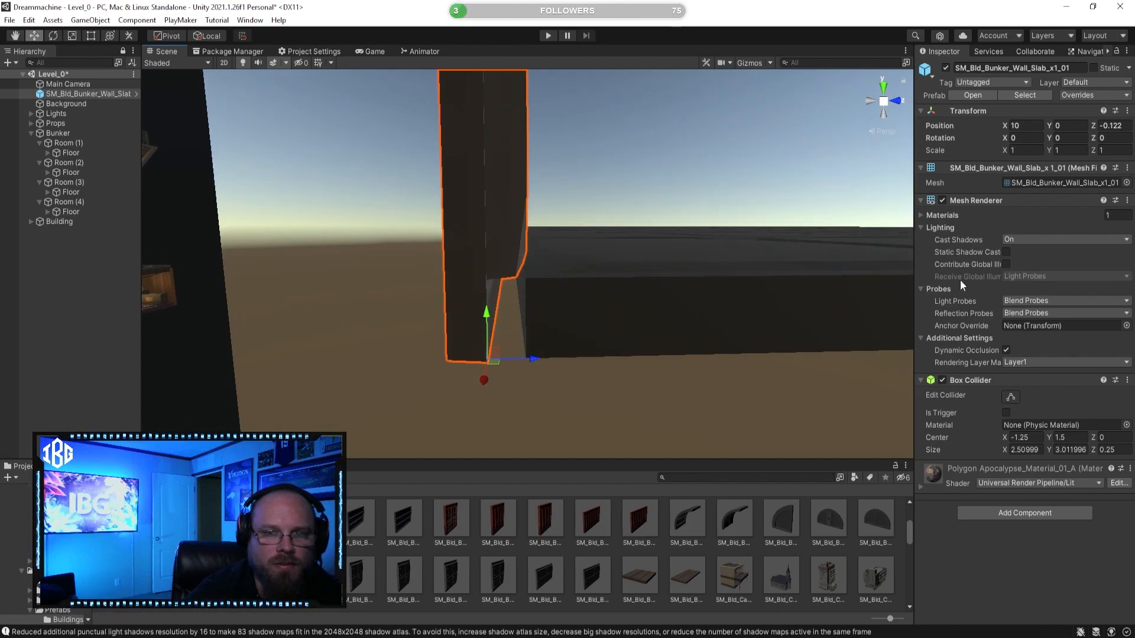
key(ctrl+z)
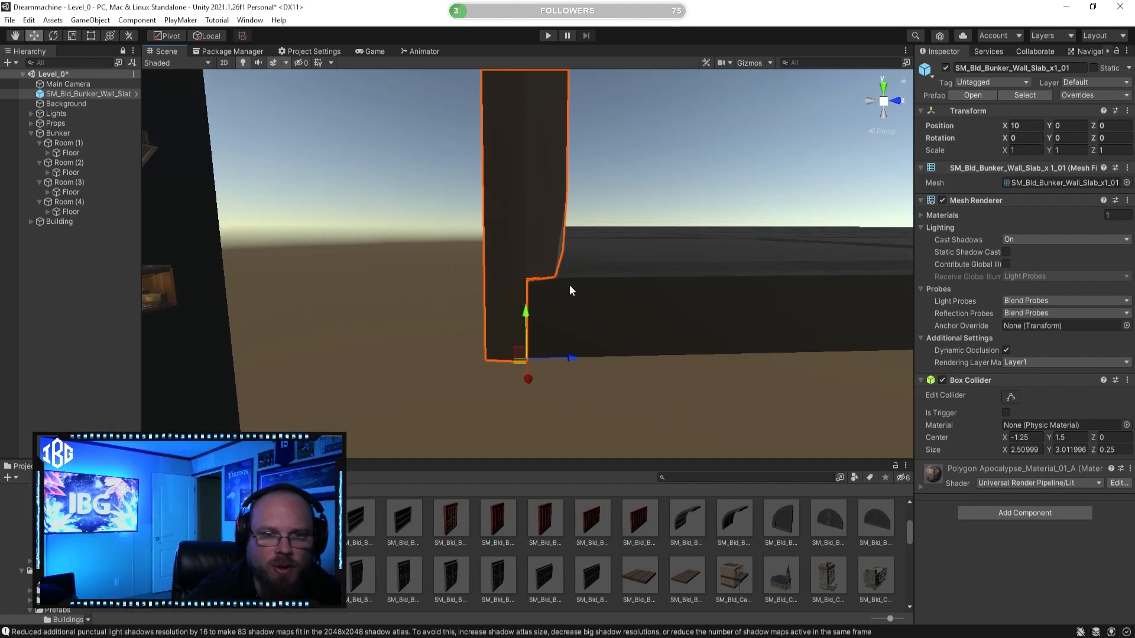
Duplicate the corner wall slab and place the copy directly beside it at X 7.5
click(609, 407)
right_drag(587, 328, 490, 384)
key(w)
key(a)
right_drag(418, 320, 568, 182)
click(507, 207)
right_drag(506, 208, 512, 227)
key(ctrl+d)
drag(302, 264, 392, 264)
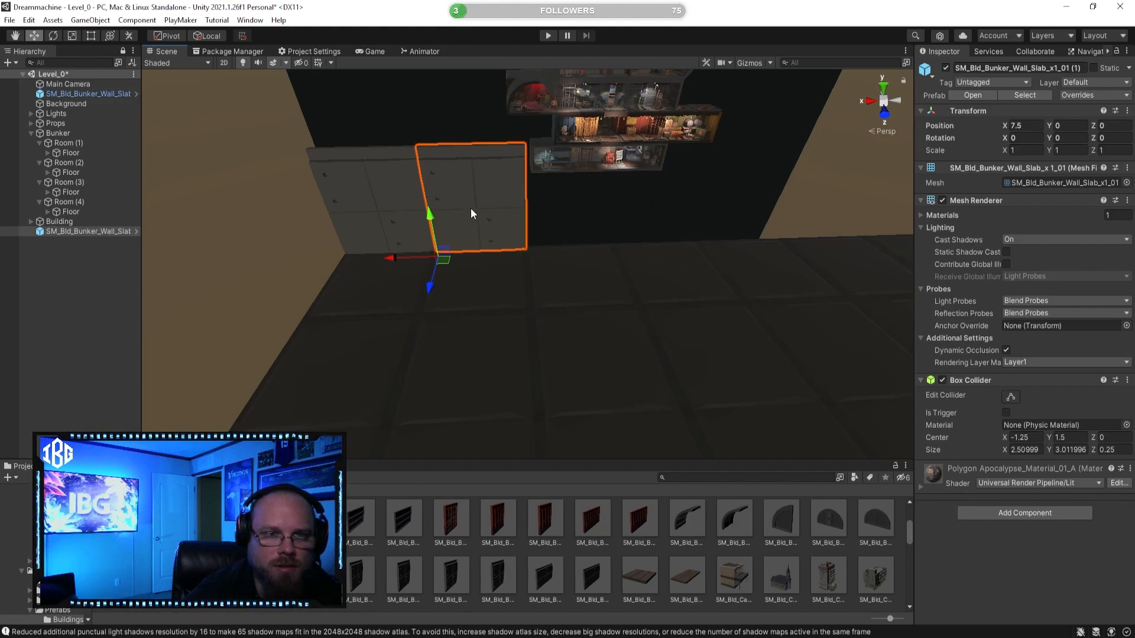
Create an empty child object named Walls under Room (1)
click(569, 545)
right_drag(485, 271, 642, 330)
key(w)
right_drag(551, 345, 579, 346)
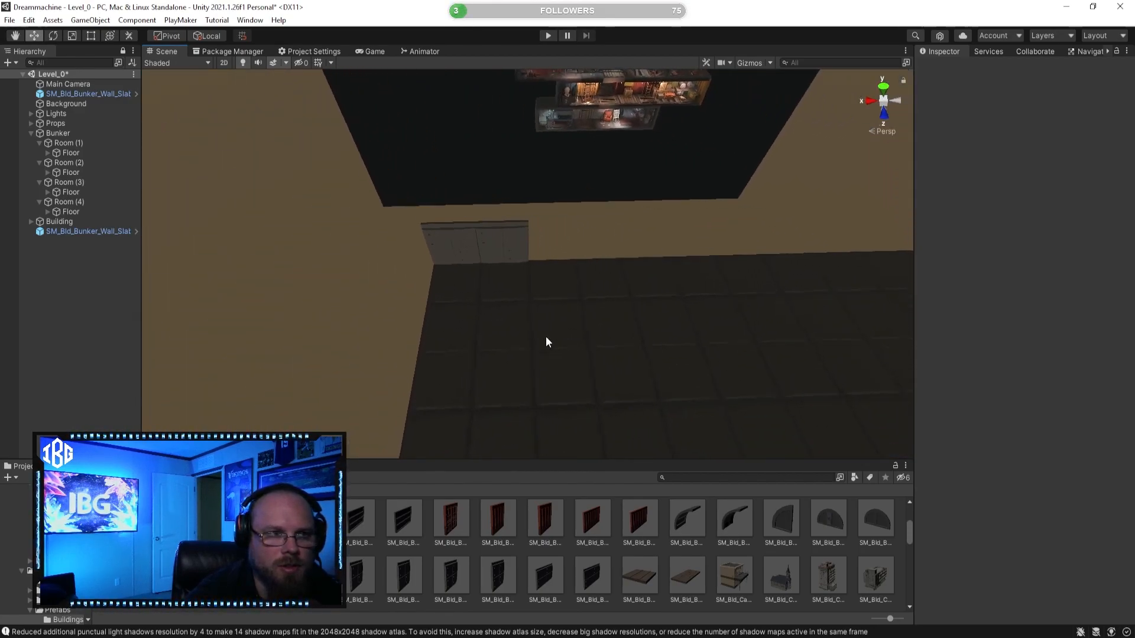
click(81, 146)
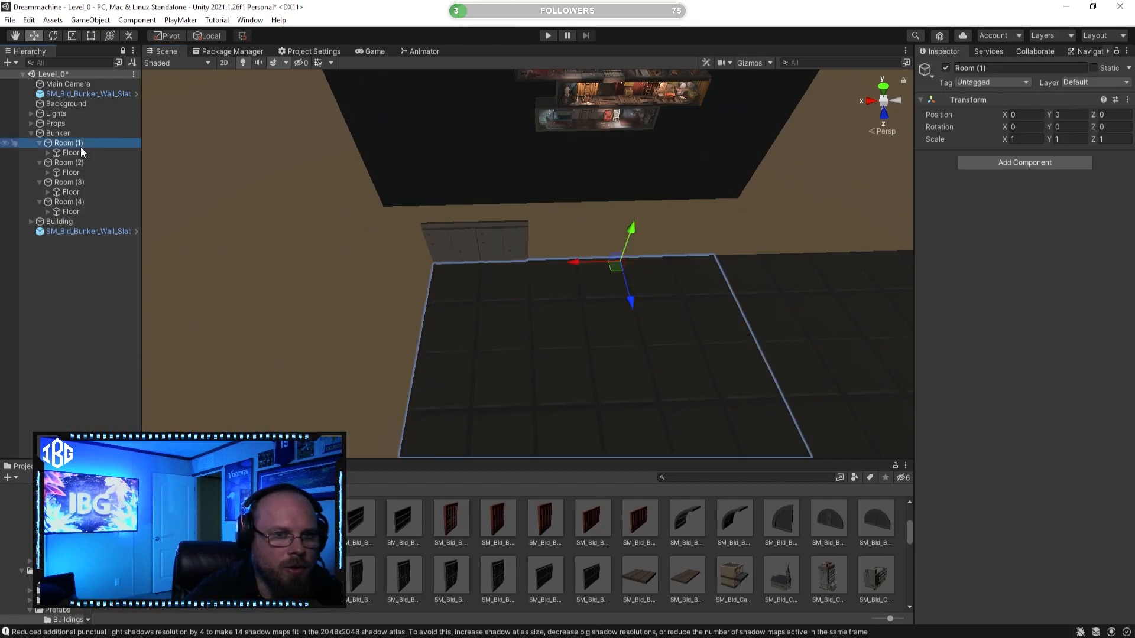
right_drag(260, 224, 178, 278)
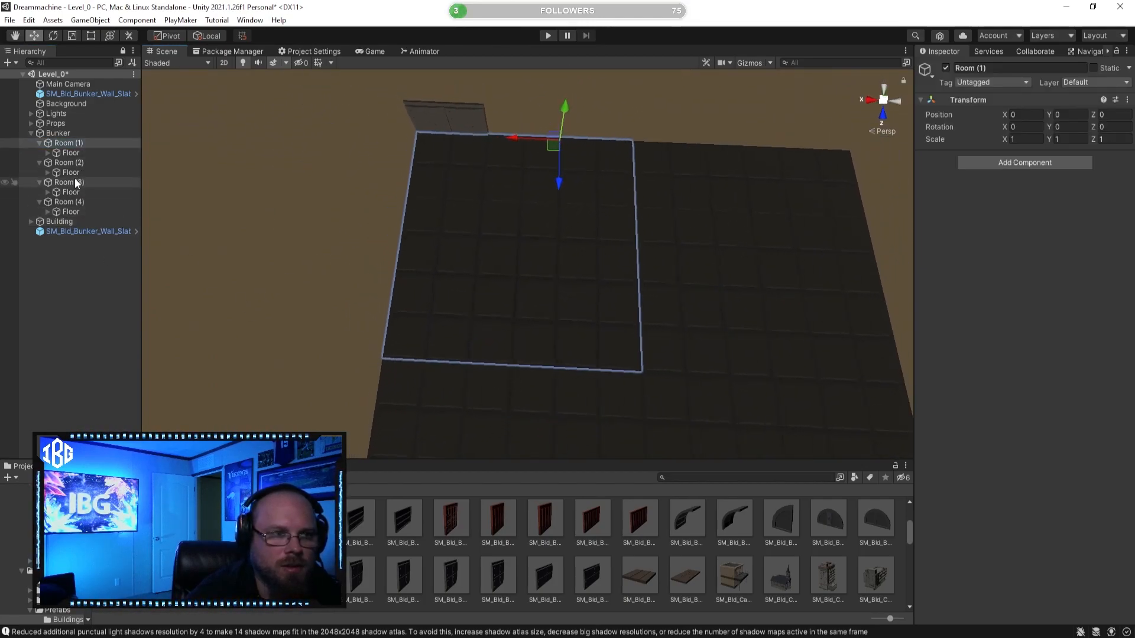
right_click(77, 144)
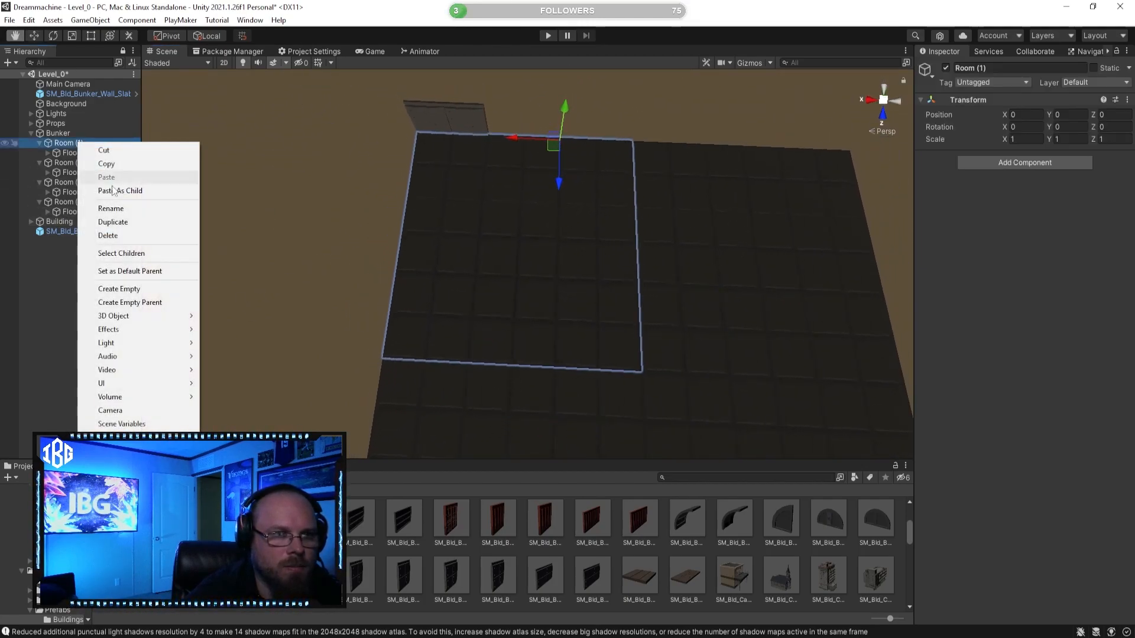
click(124, 288)
text(Wall)
key(Return)
key(Up)
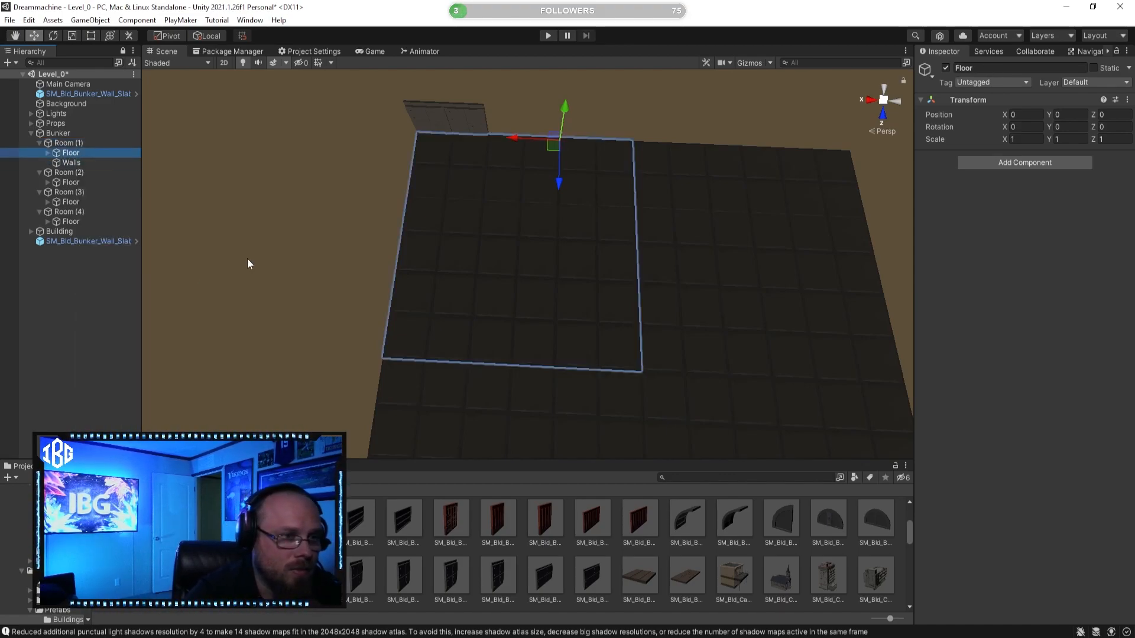
key(Down)
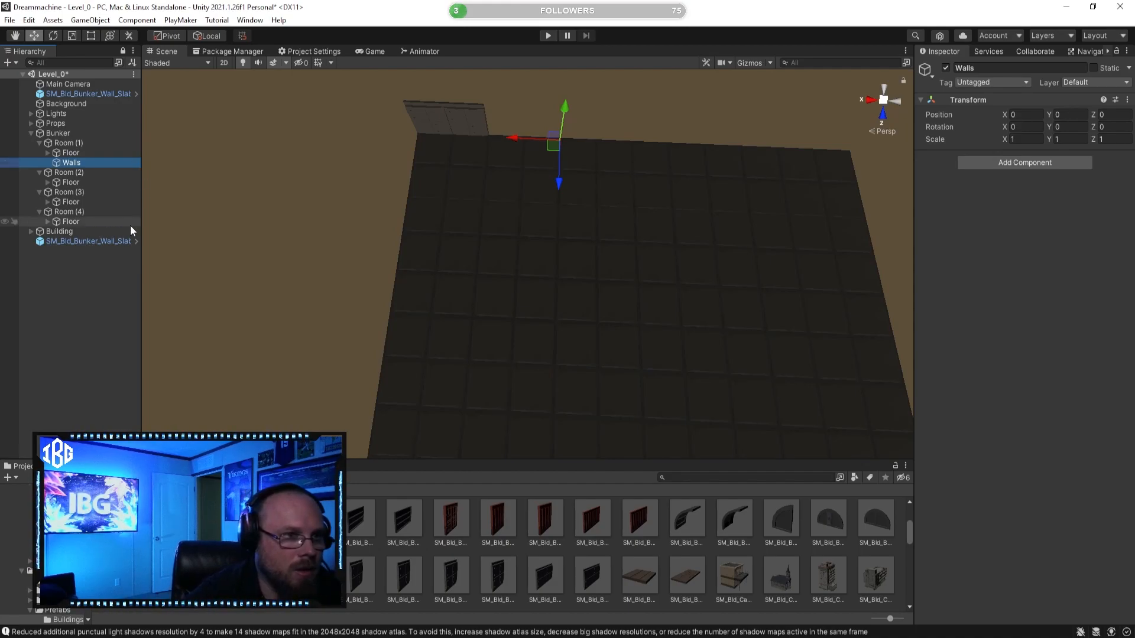
Move both wall slabs into the Walls object of Room (1)
drag(104, 241, 108, 229)
drag(78, 163, 75, 162)
drag(115, 95, 79, 164)
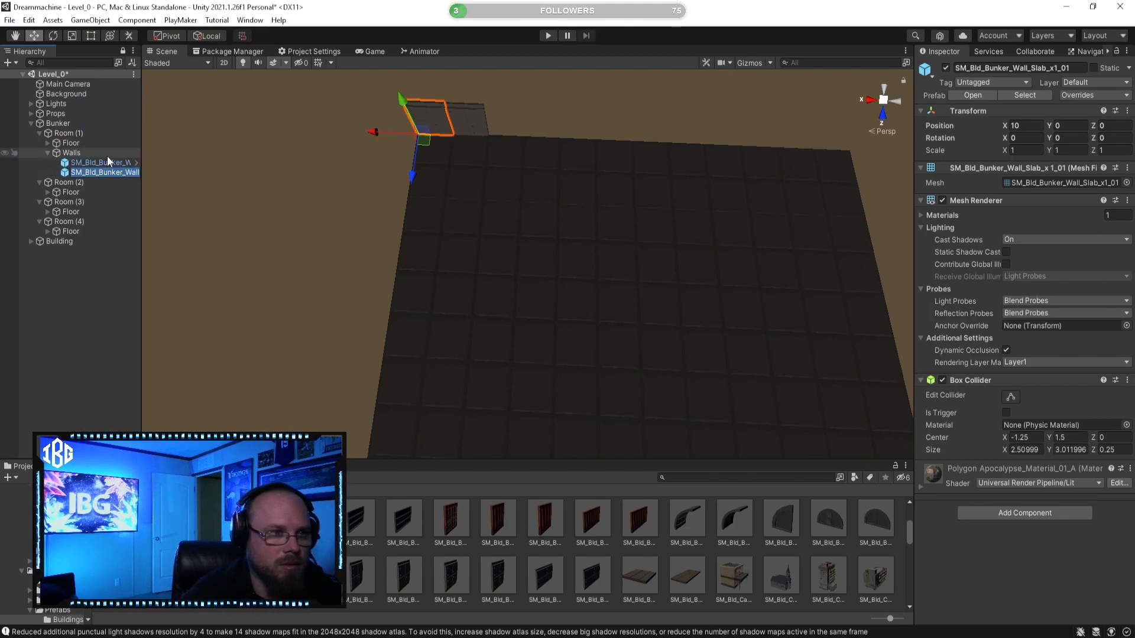
Duplicate the second wall slab and place the copy next in the row at X 5
click(104, 163)
key(ctrl+d)
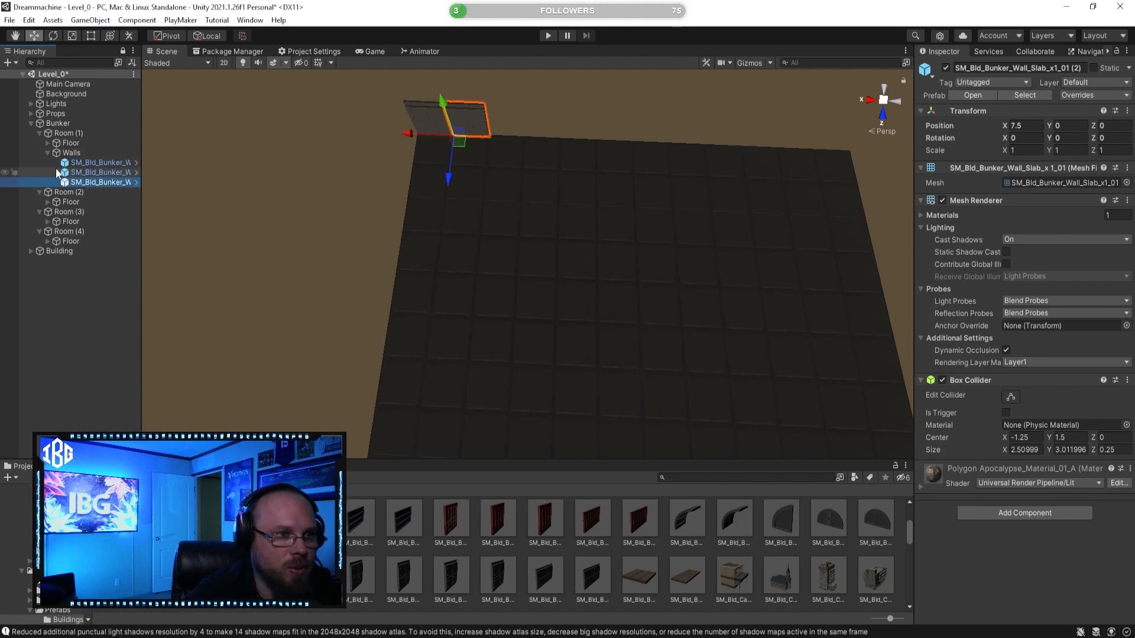
right_drag(443, 204, 480, 176)
key(w)
drag(484, 231, 549, 243)
right_drag(549, 243, 556, 252)
Duplicate the third wall slab and continue the row with the copy at X 2.5
click(618, 553)
right_drag(603, 336, 620, 329)
key(s)
click(115, 184)
key(s)
right_drag(464, 292, 424, 288)
key(d)
key(w)
key(ctrl+d)
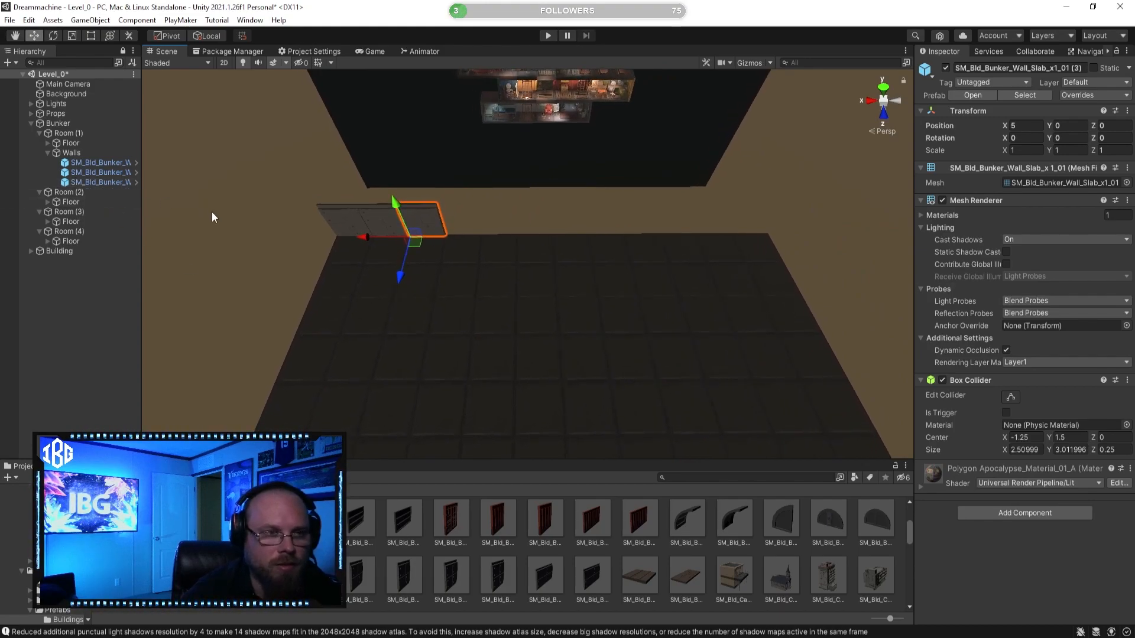
drag(360, 239, 395, 258)
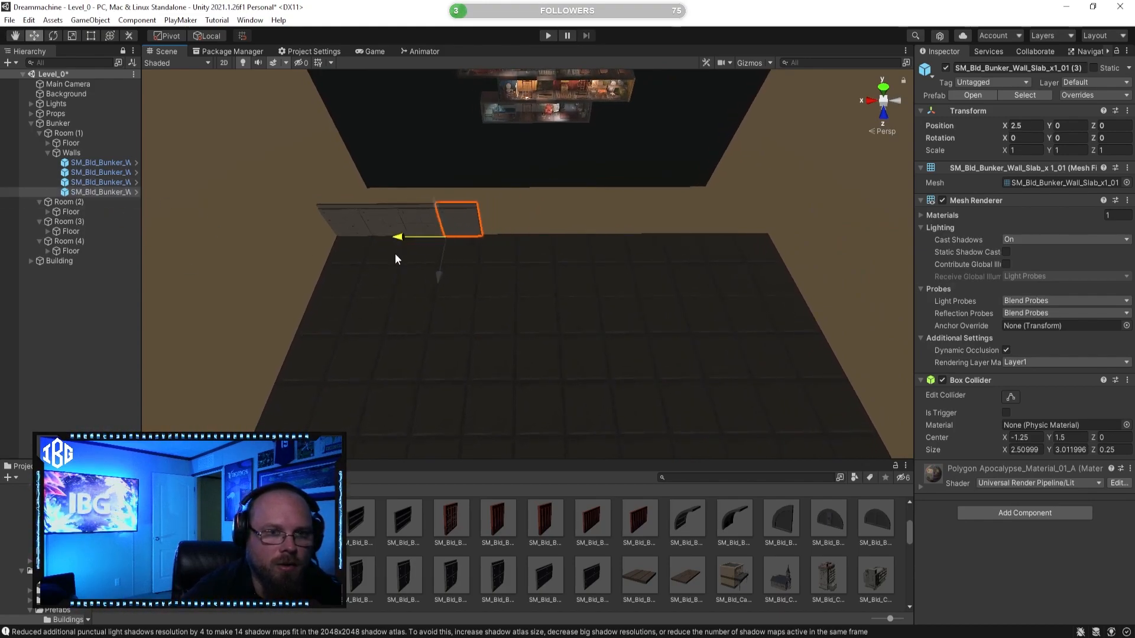
right_drag(561, 316, 579, 314)
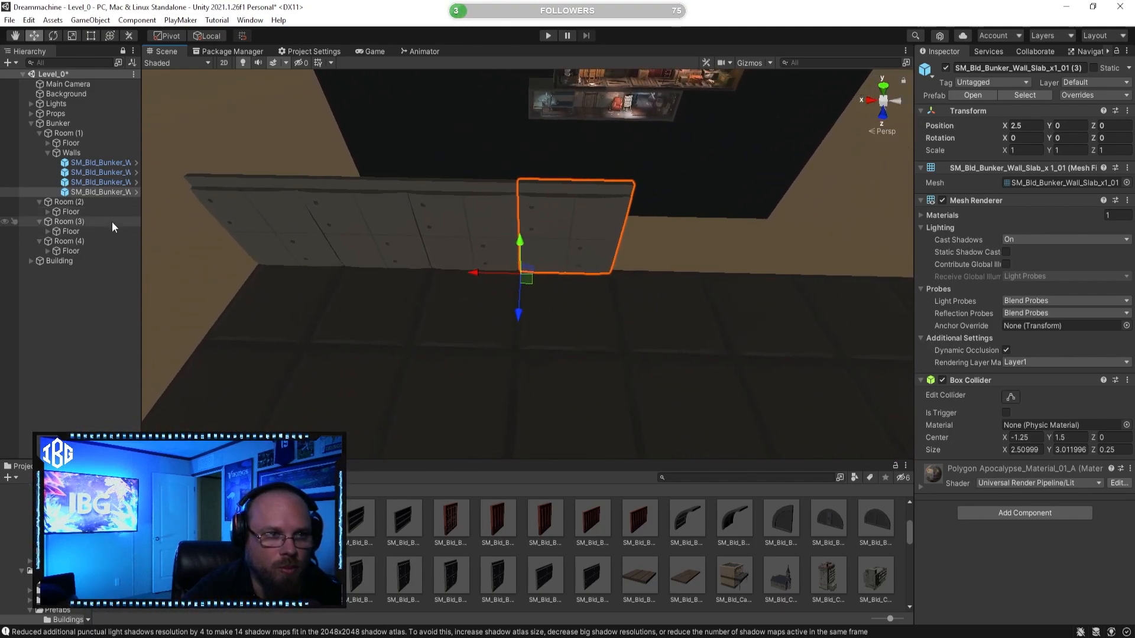
Duplicate the end wall slab twice, continuing the row with copies at X 0 and X -2.5
key(ctrl+d)
drag(475, 274, 568, 258)
right_drag(568, 258, 228, 247)
key(ctrl+d)
drag(455, 260, 490, 275)
right_drag(490, 275, 498, 305)
Move the Walls object out of Room (1) to sit directly under Bunker, and collapse all four rooms
click(58, 124)
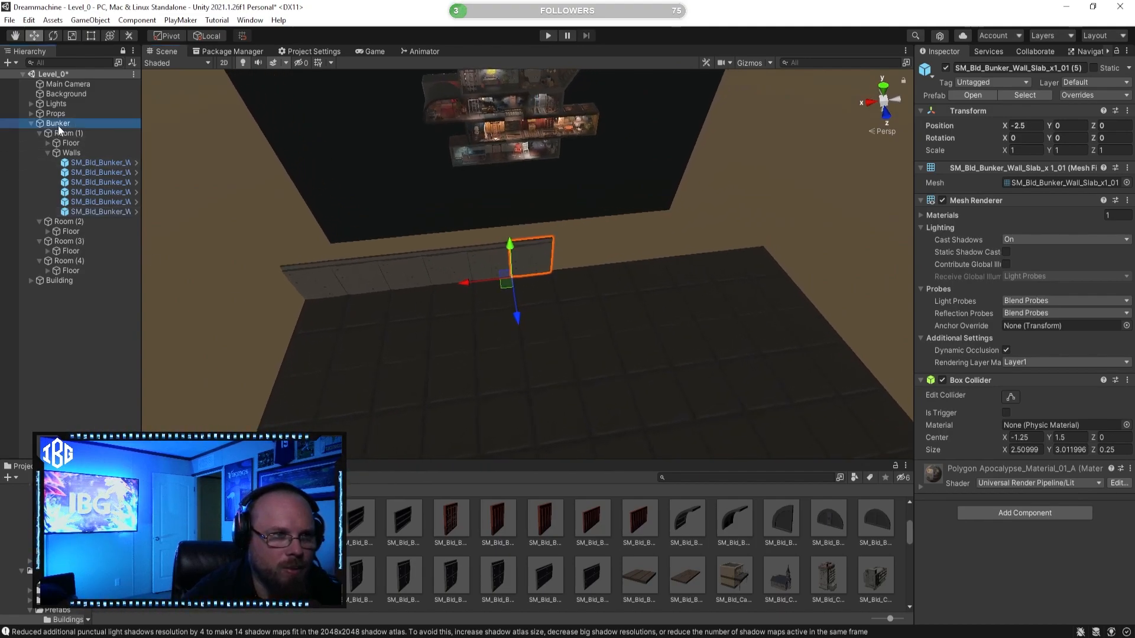
click(39, 131)
click(38, 132)
click(47, 153)
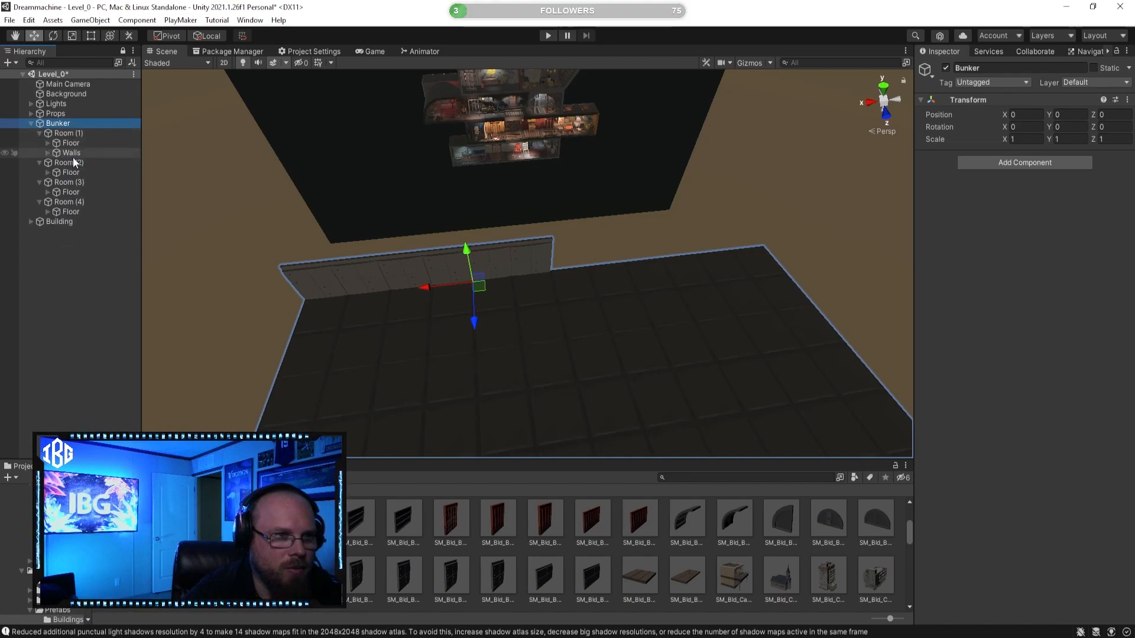
drag(72, 155, 73, 130)
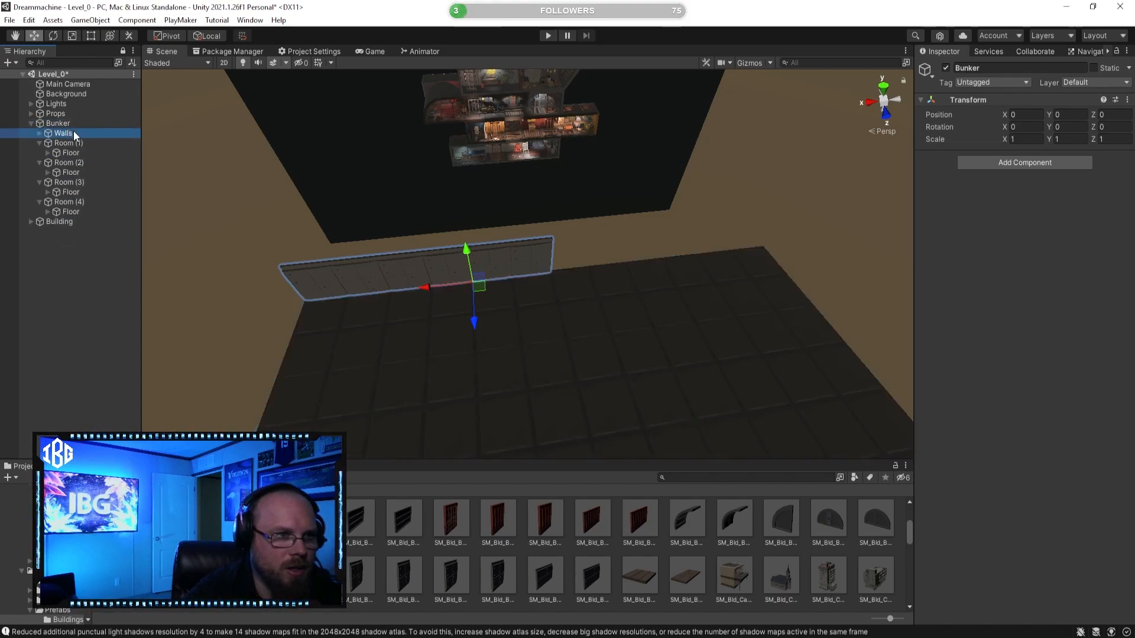
click(39, 143)
click(39, 153)
click(39, 163)
click(39, 172)
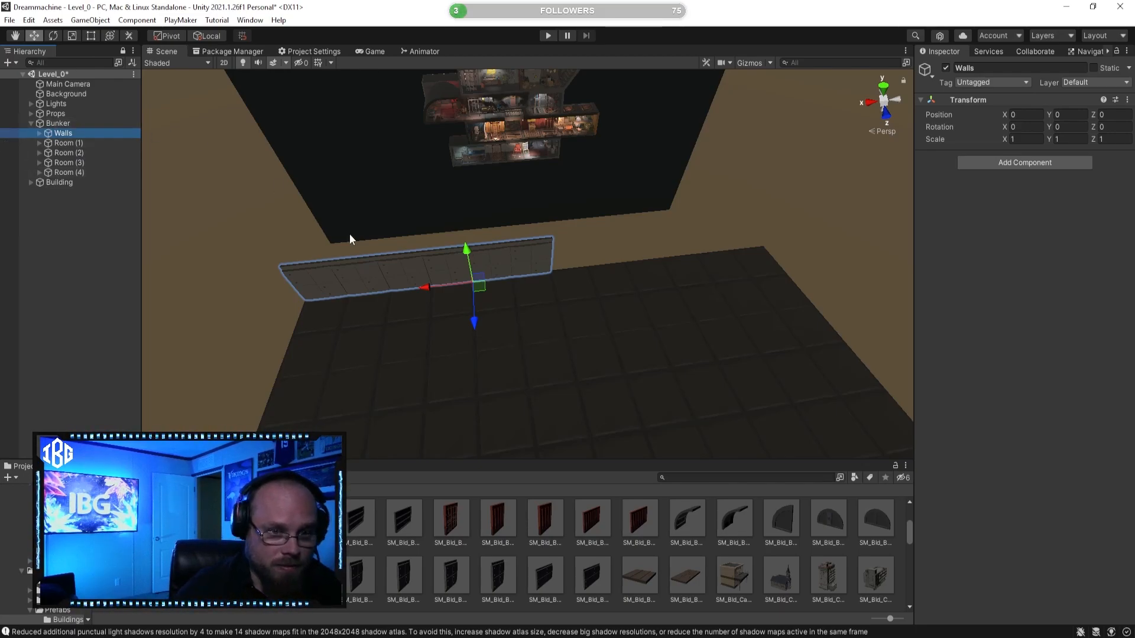
Duplicate the last wall slab and place the copy next in the row at X -5
click(524, 552)
right_drag(534, 393, 517, 367)
click(558, 308)
click(560, 298)
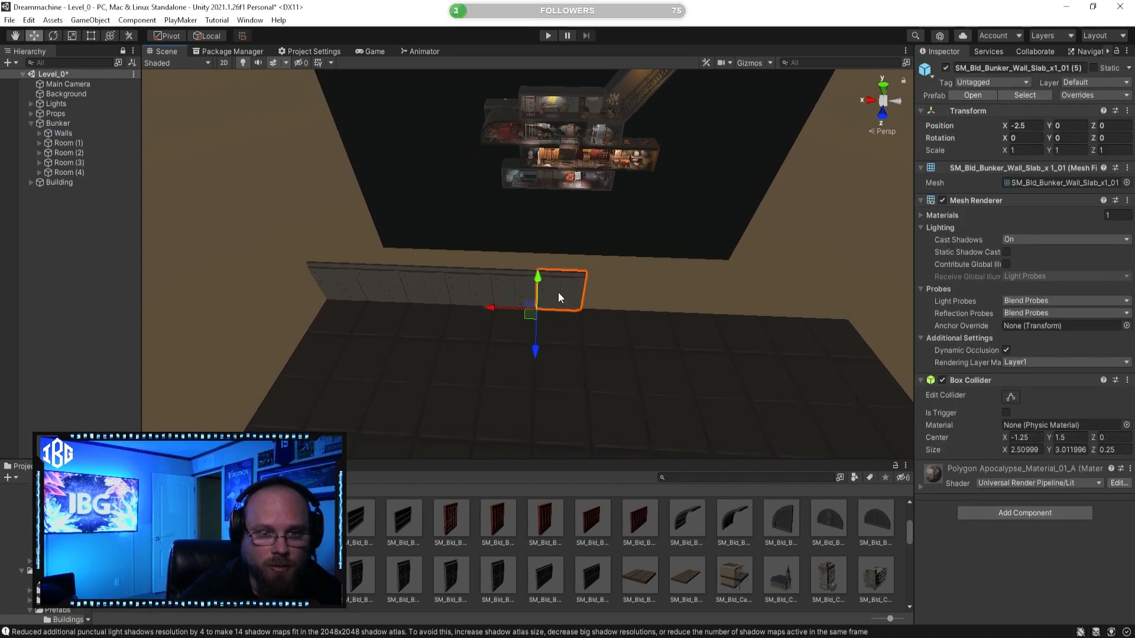
click(39, 132)
key(ctrl+d)
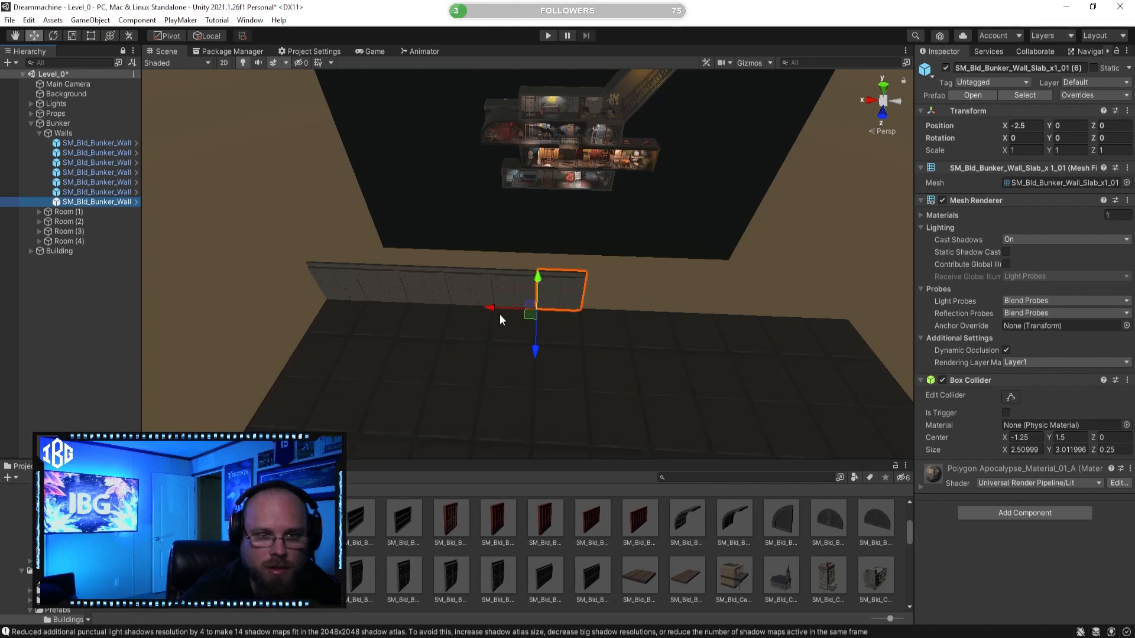
drag(494, 312, 533, 314)
right_drag(533, 314, 469, 347)
key(d)
key(w)
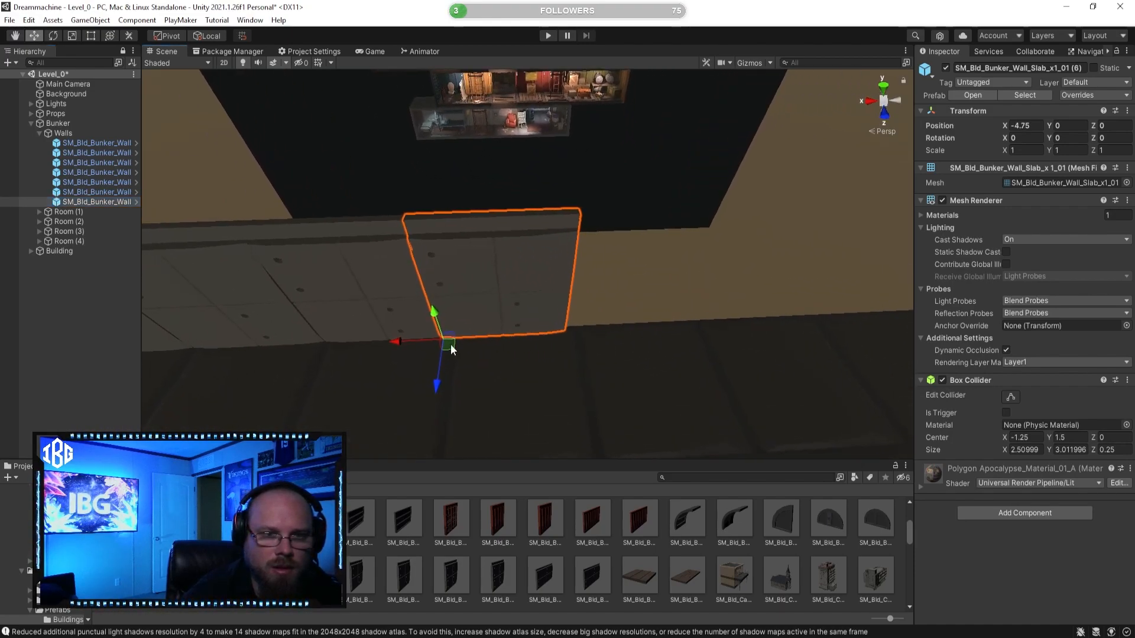
drag(385, 343, 409, 344)
key(ctrl+z)
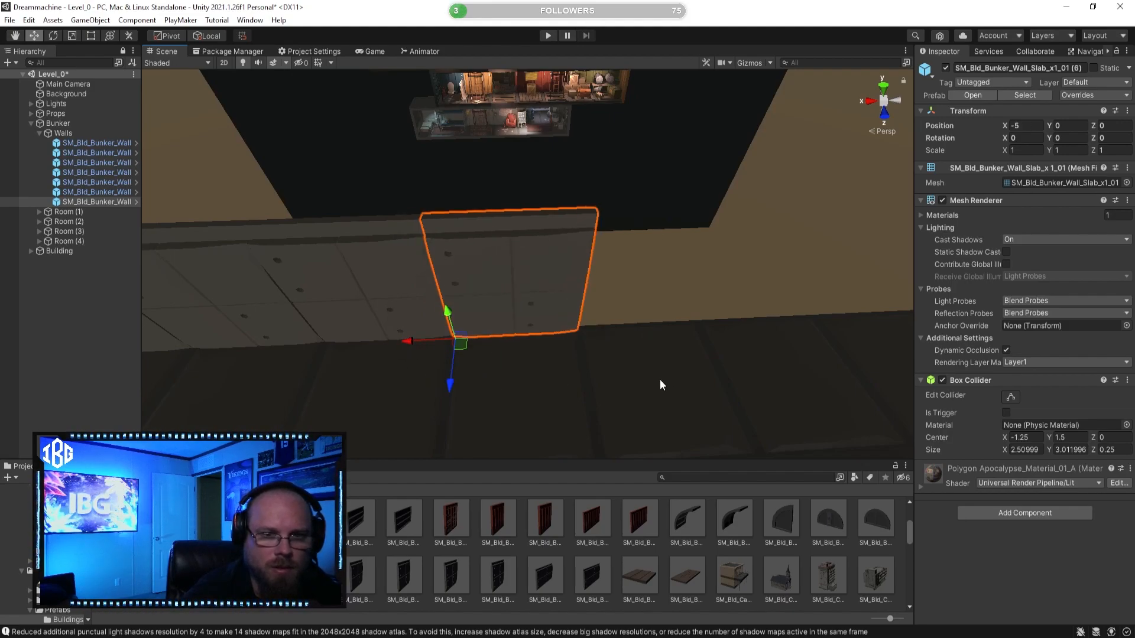
click(617, 528)
mouse_move(555, 331)
right_down()
mouse_move(537, 338)
mouse_move(541, 348)
right_up()
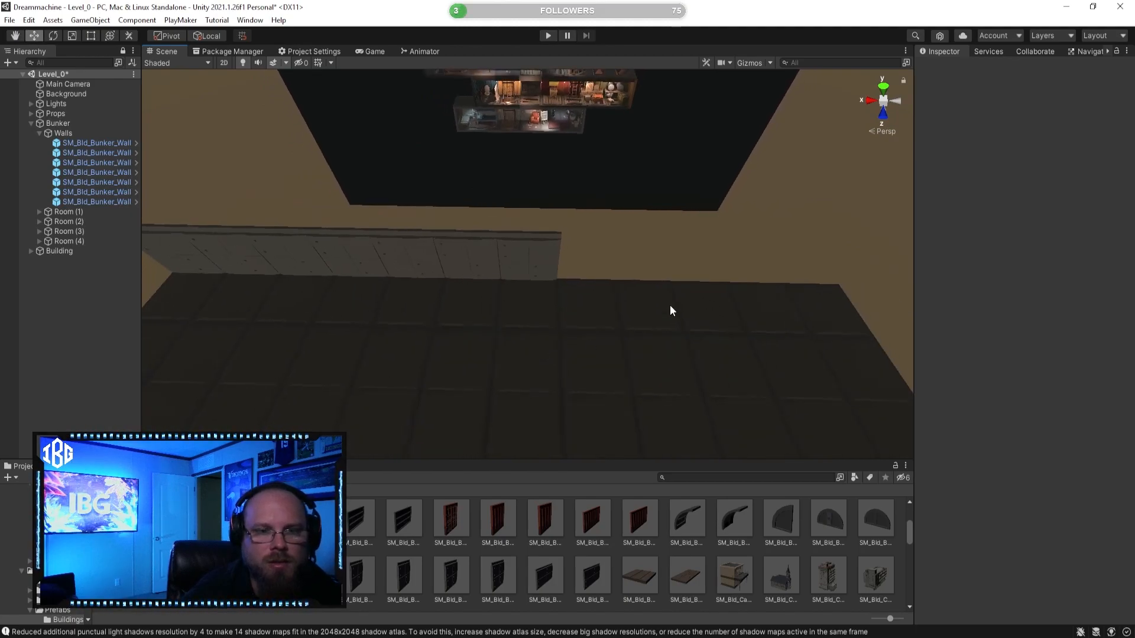
Duplicate the last five wall slabs and slide the copies along X to extend the row along the floor edge
click(104, 199)
shift+click(105, 181)
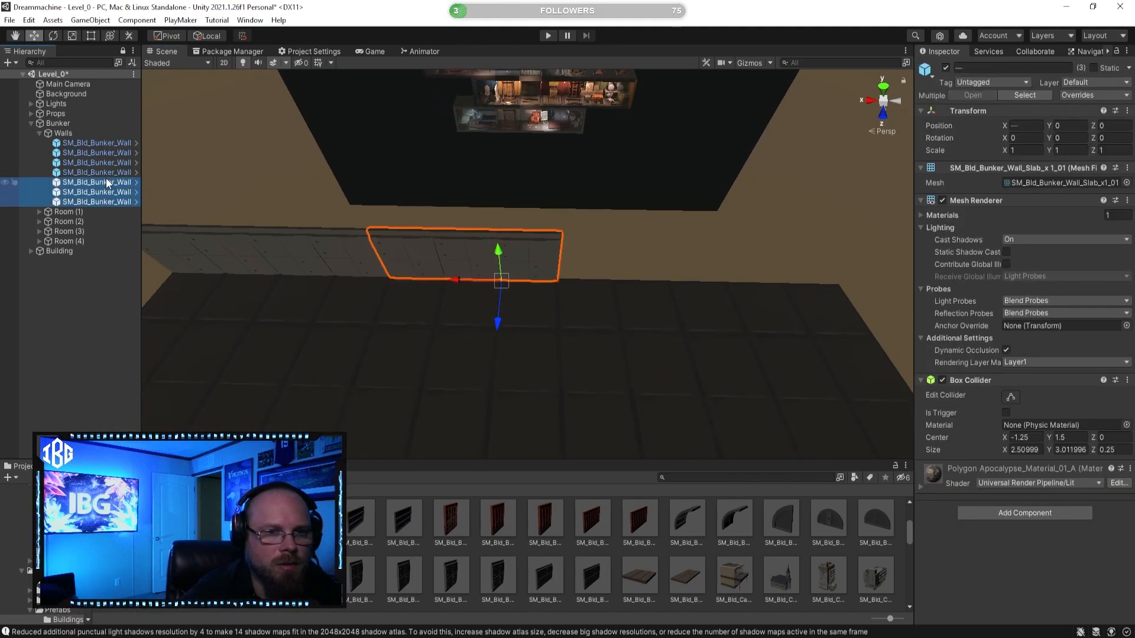
ctrl+click(115, 164)
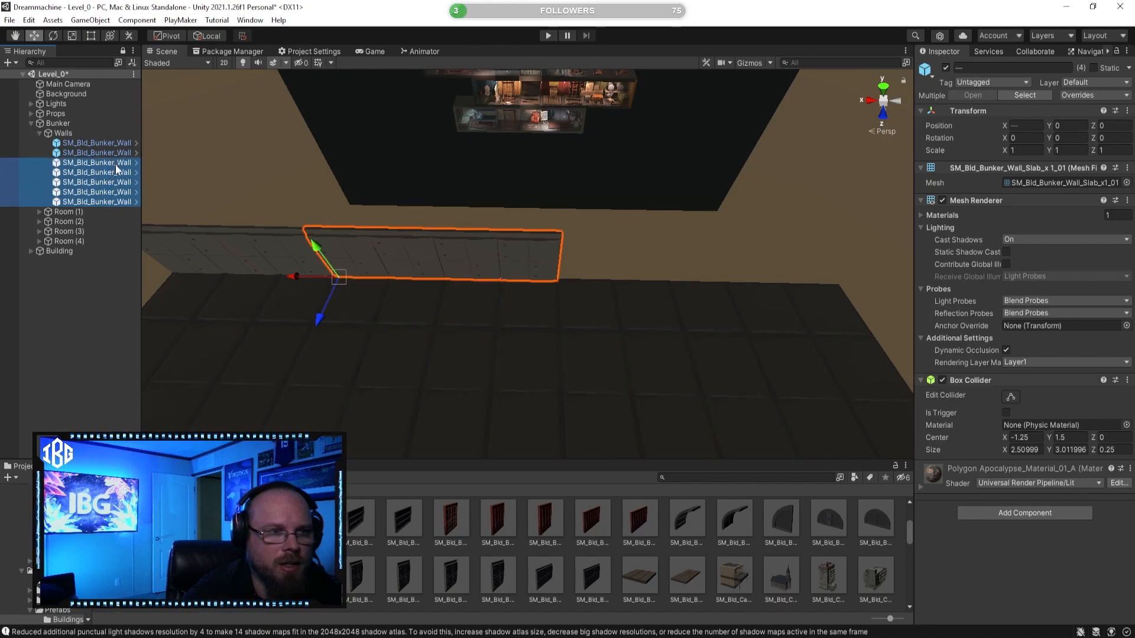
key(ctrl+d)
drag(293, 277, 680, 381)
scroll(697, 388, down, 3)
click(665, 546)
alt+drag(570, 367, 539, 324)
key(w)
right_drag(438, 367, 380, 308)
key(s)
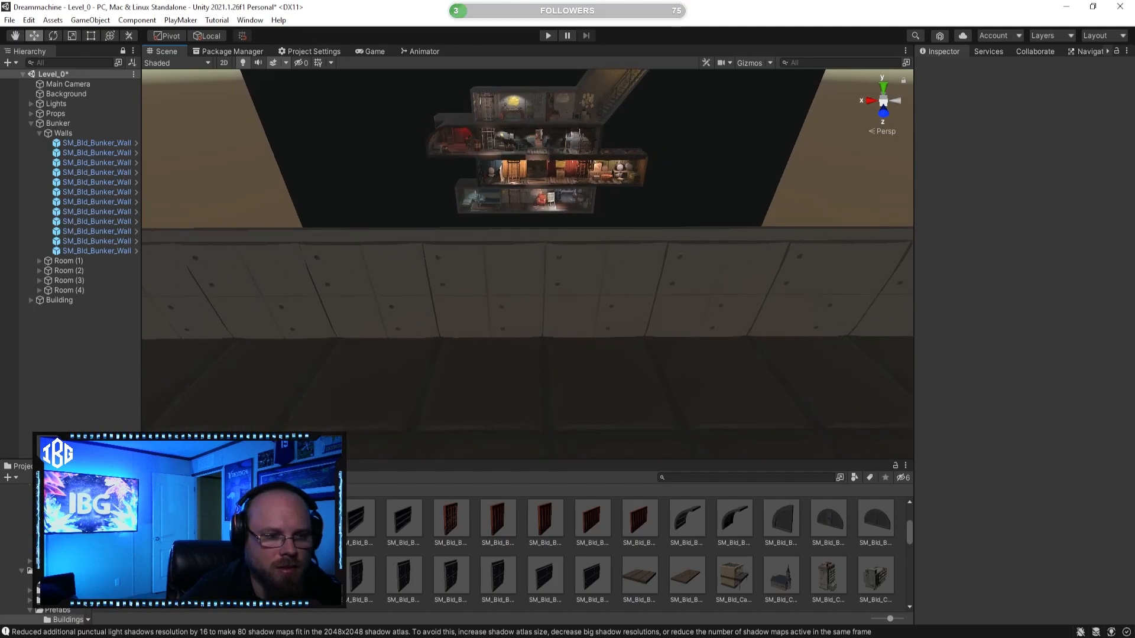
Place the SM_Chr_Biker_Male_01 prefab from the PolygonApocalypse Characters folder on the floor in front of the wall as a scale reference
click(205, 490)
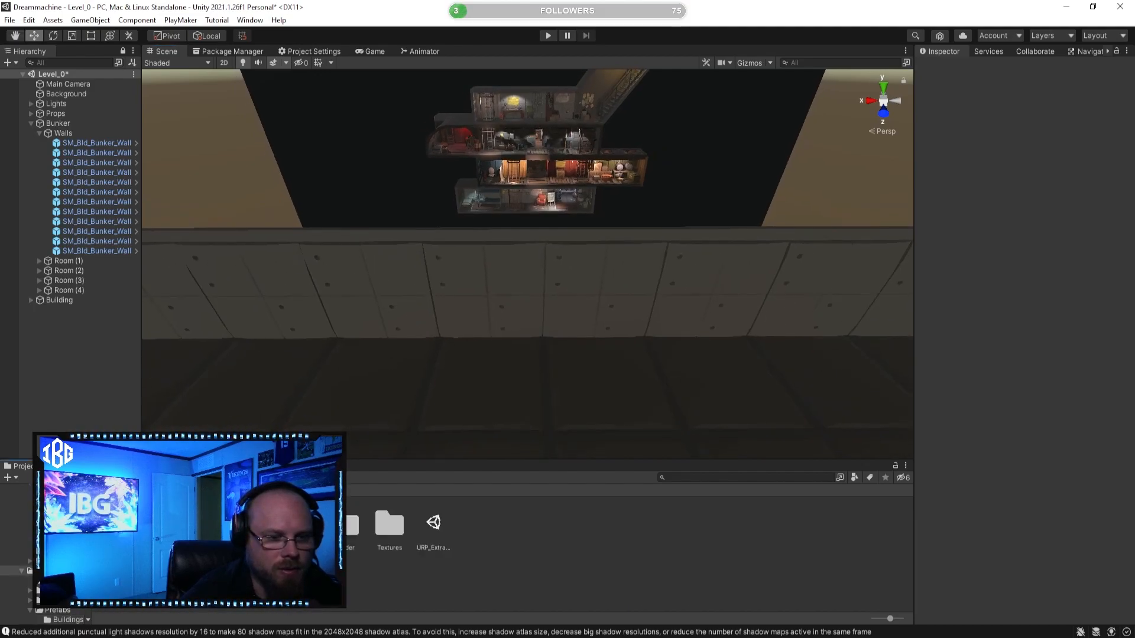
double_click(254, 524)
double_click(165, 524)
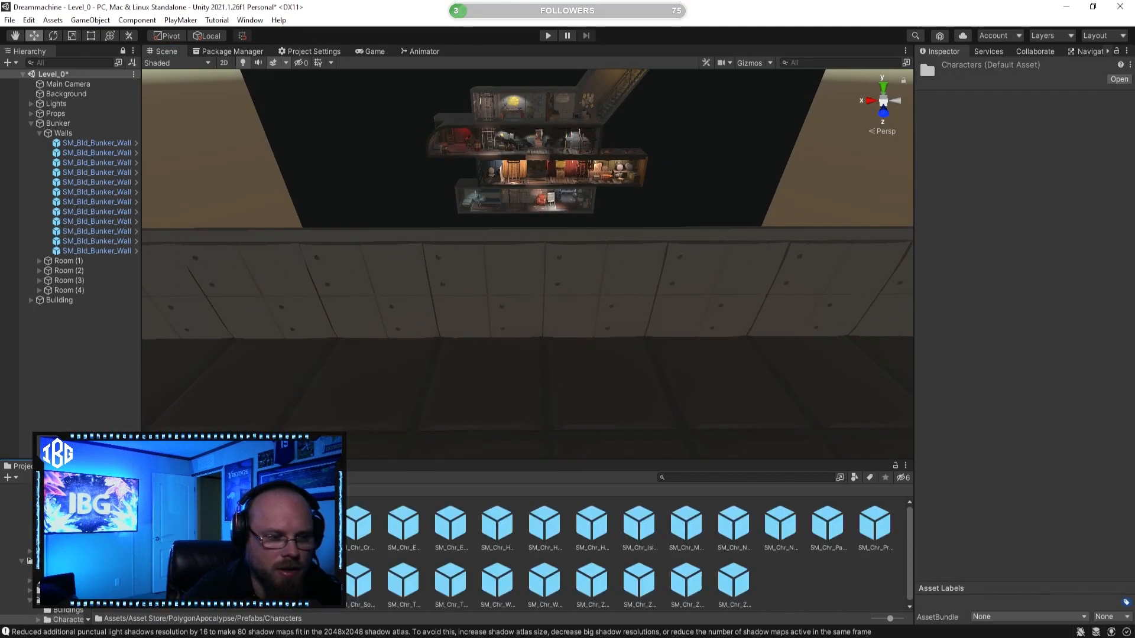
click(168, 524)
right_drag(576, 378, 527, 385)
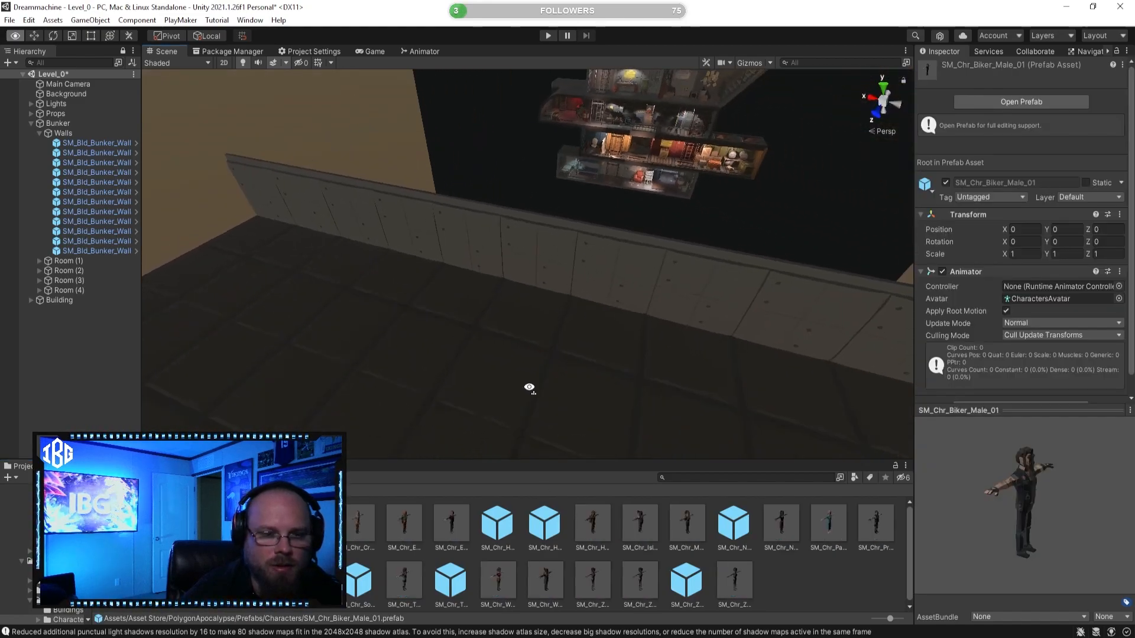
drag(168, 524, 535, 319)
click(821, 597)
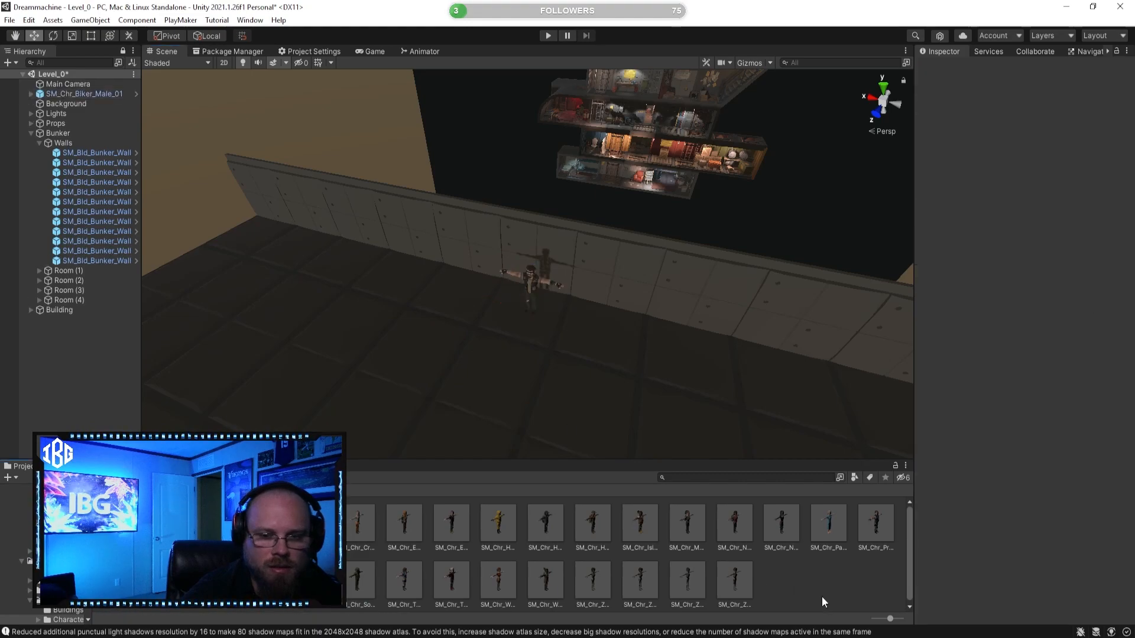
right_drag(509, 371, 452, 273)
key(w)
key(s)
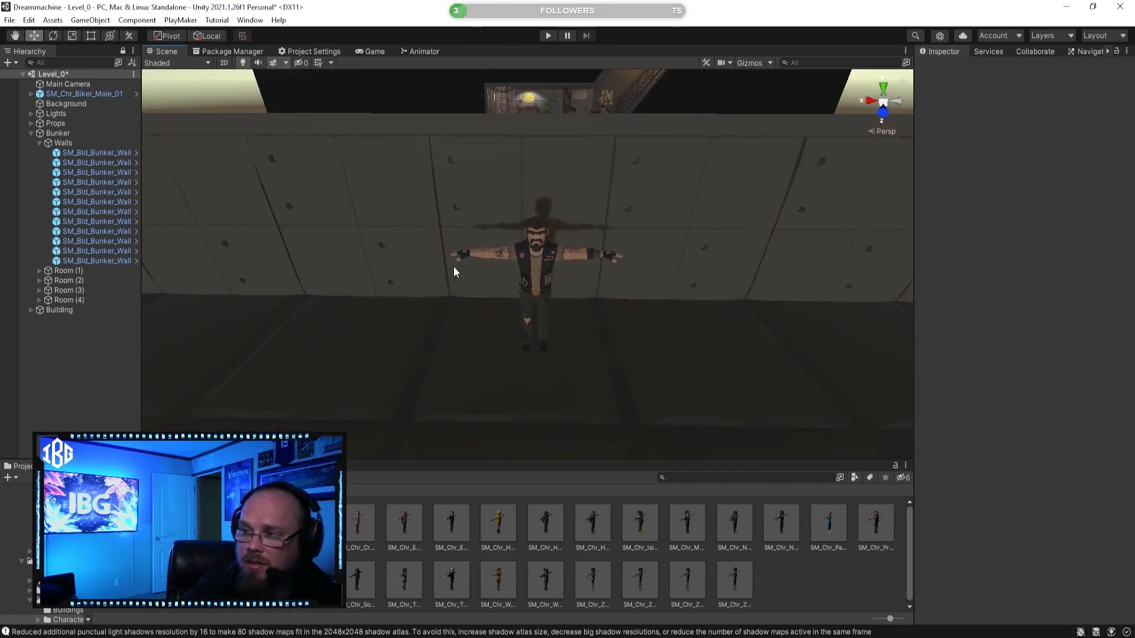
Duplicate all twelve wall slabs and move the copied row to the opposite floor edge at Z 29.5
key(s)
mouse_move(549, 260)
right_down()
mouse_move(532, 261)
mouse_move(561, 272)
right_up()
key(w)
click(108, 152)
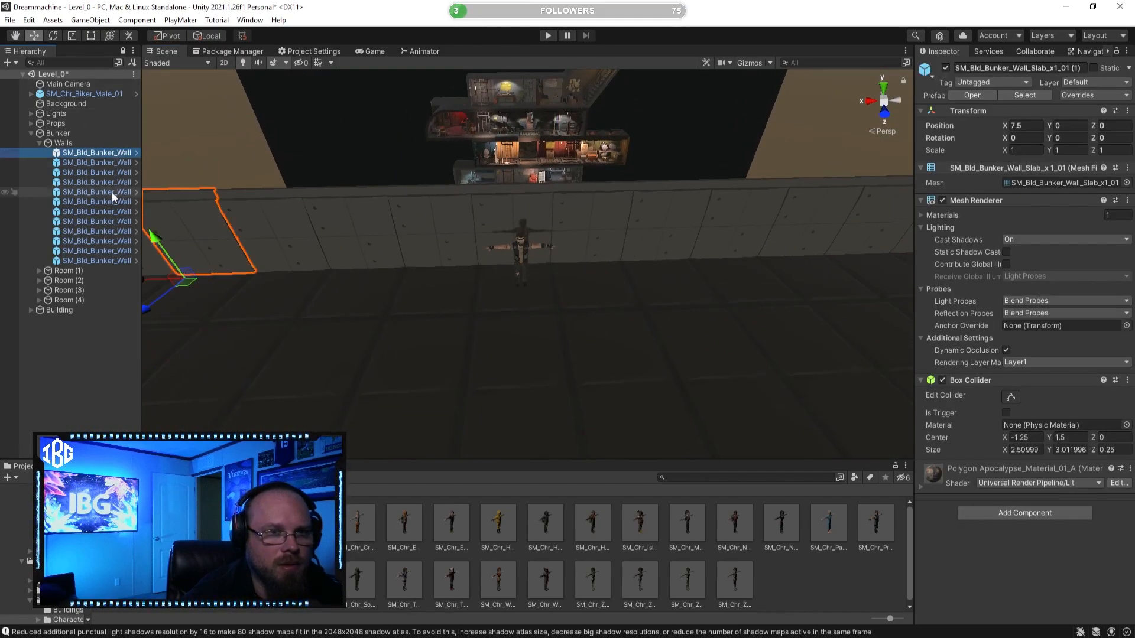
shift+click(90, 261)
key(s)
right_drag(349, 201, 513, 262)
key(a)
key(ctrl+d)
drag(500, 256, 744, 409)
right_drag(541, 342, 520, 213)
drag(513, 238, 536, 236)
Rotate the copied wall row to Y 180 and shift it along X to line up with the floor
right_drag(536, 236, 560, 133)
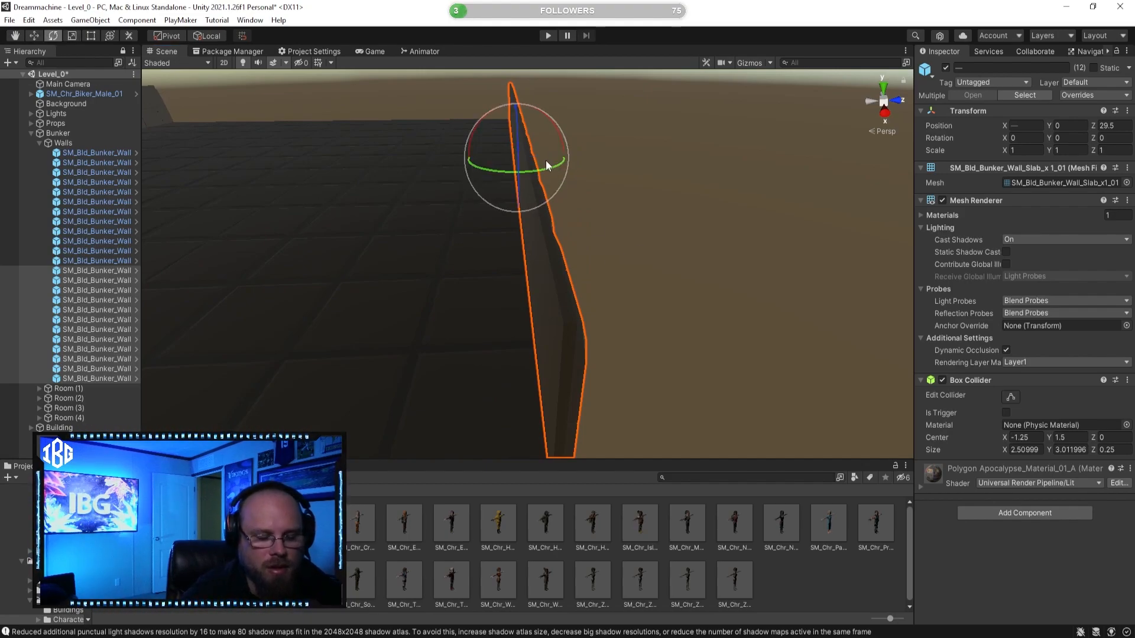
drag(548, 165, 295, 188)
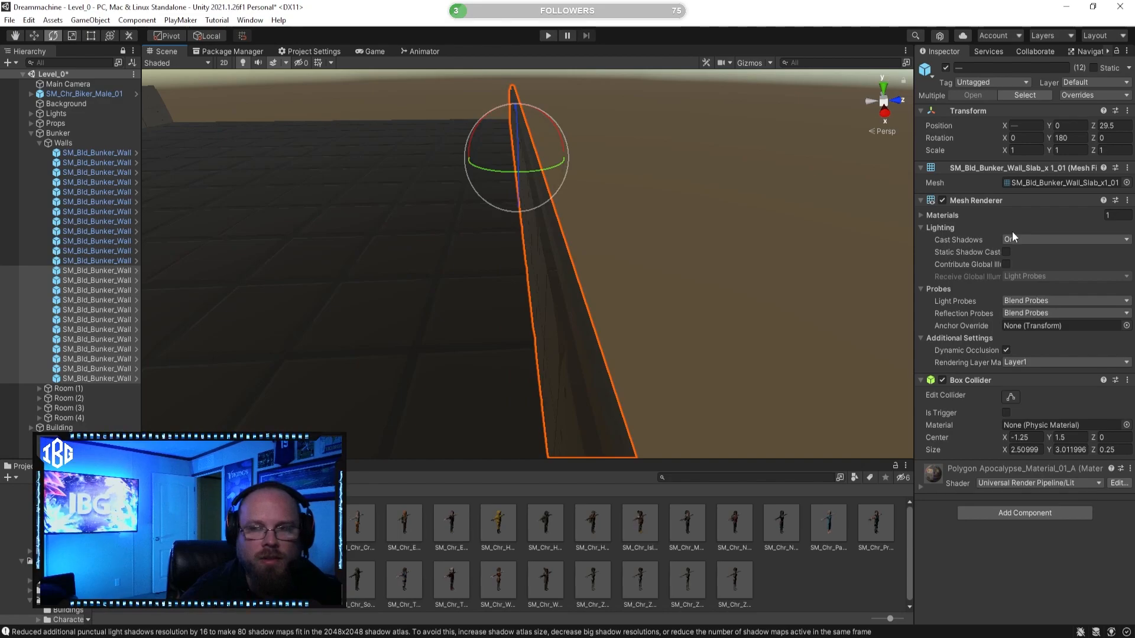
right_drag(555, 289, 762, 340)
key(s)
click(33, 36)
right_drag(467, 247, 437, 246)
drag(417, 245, 382, 243)
click(725, 436)
Try shifting the end slab of the opposite wall row along Z to 29.679
right_drag(726, 438, 597, 198)
key(w)
click(428, 156)
right_drag(428, 156, 515, 236)
drag(568, 330, 566, 362)
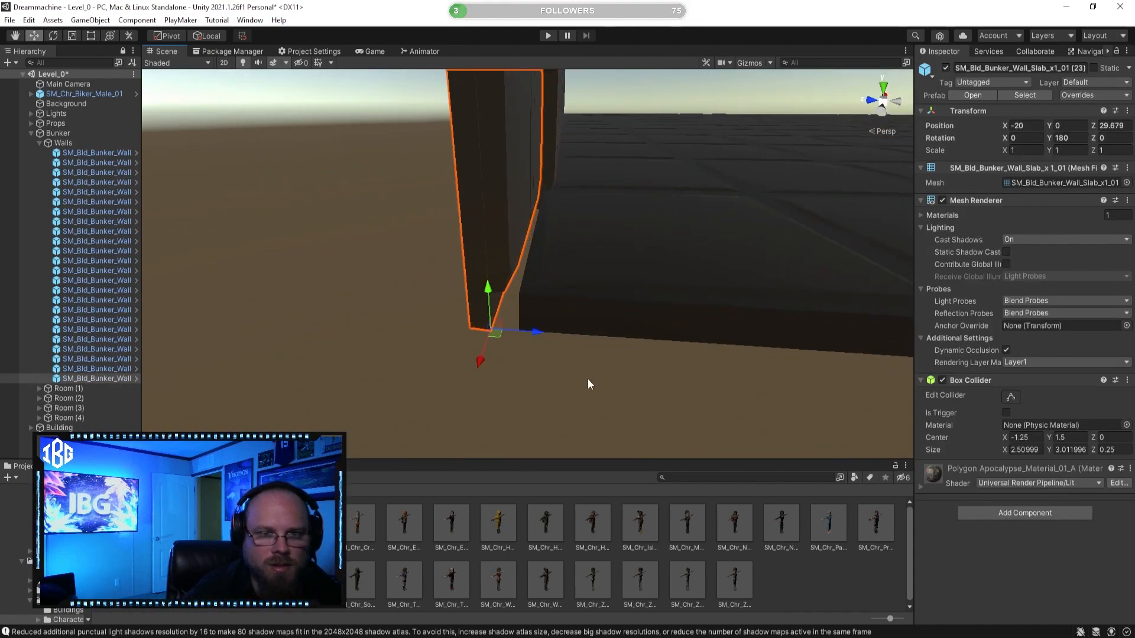
key(ctrl+z)
Restore the selection of the twelve wall slabs in the opposite row
click(618, 364)
right_drag(618, 364, 673, 330)
right_drag(668, 267, 398, 287)
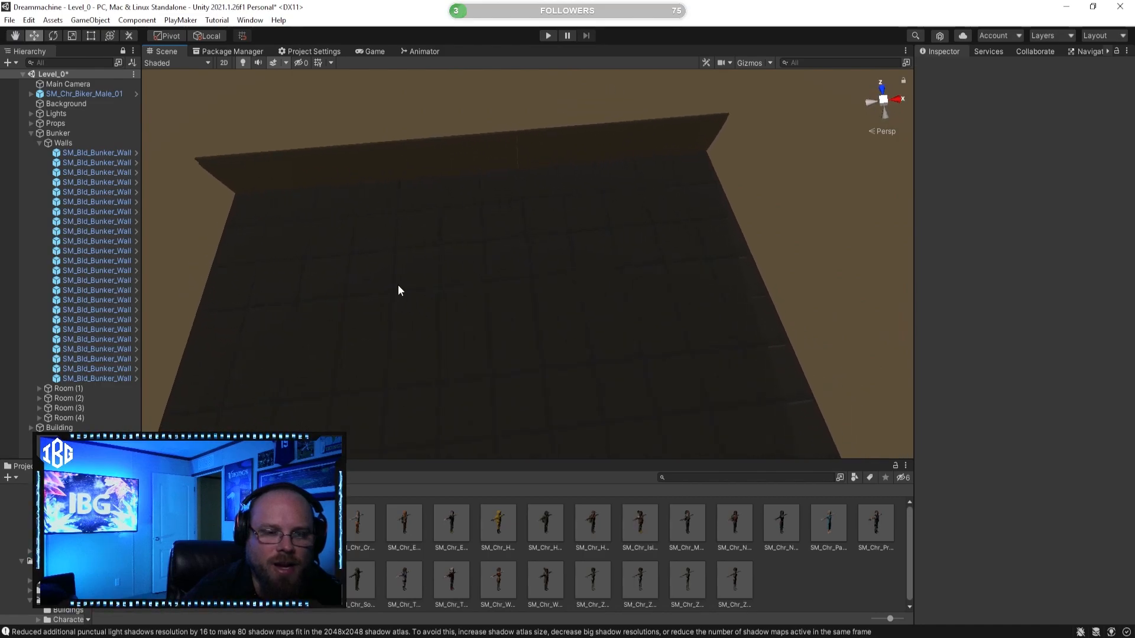
right_drag(499, 285, 479, 254)
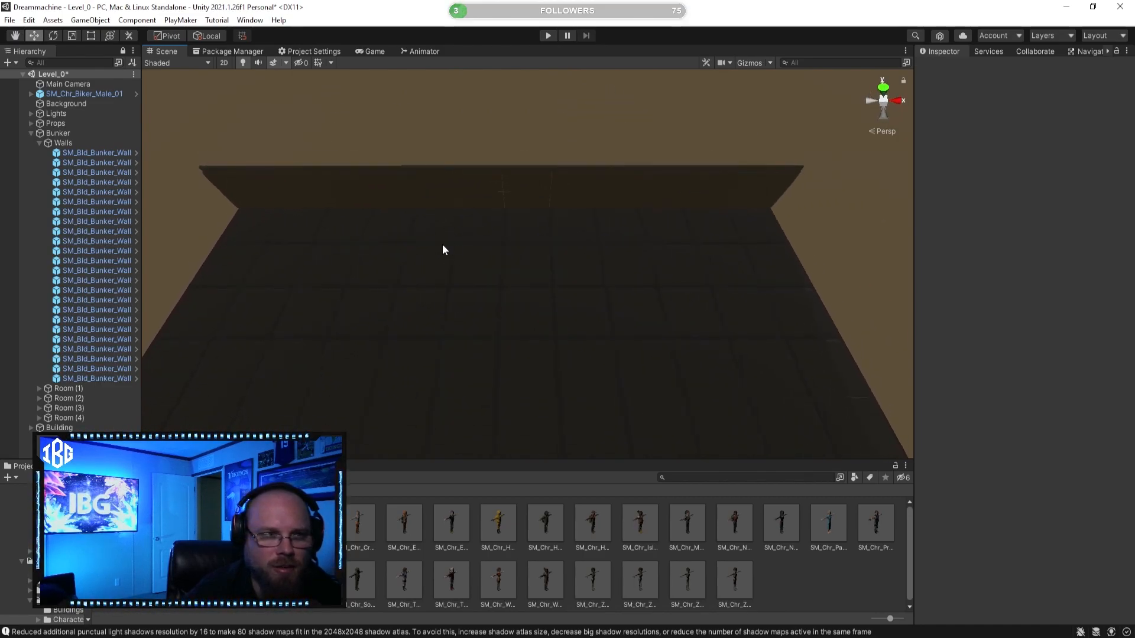
click(108, 153)
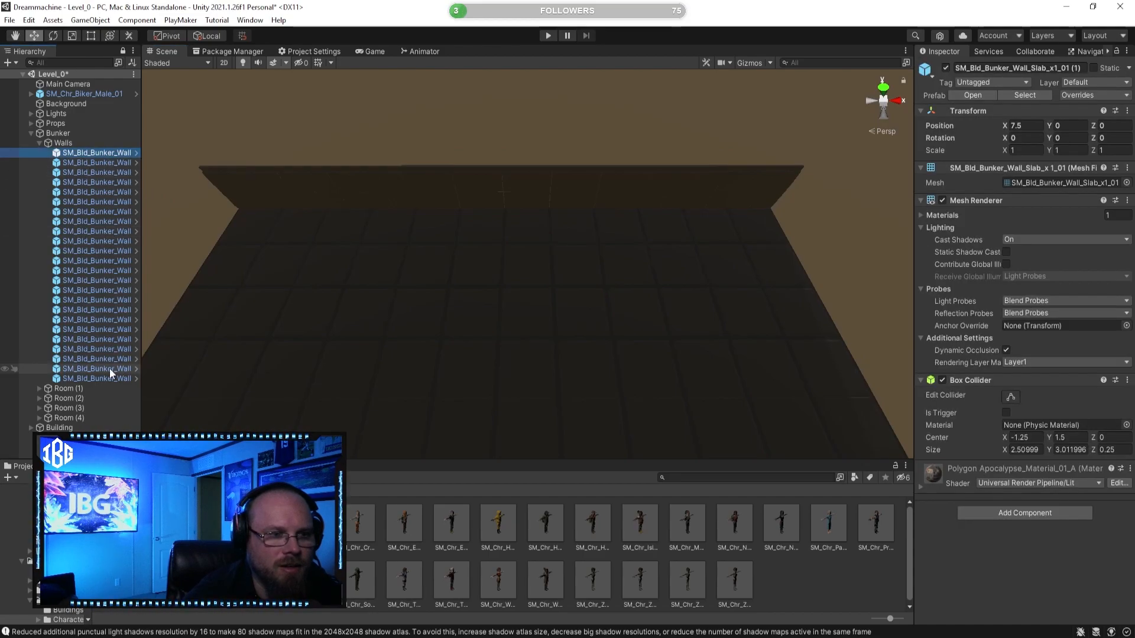
shift+click(116, 378)
right_drag(155, 370, 674, 357)
click(108, 154)
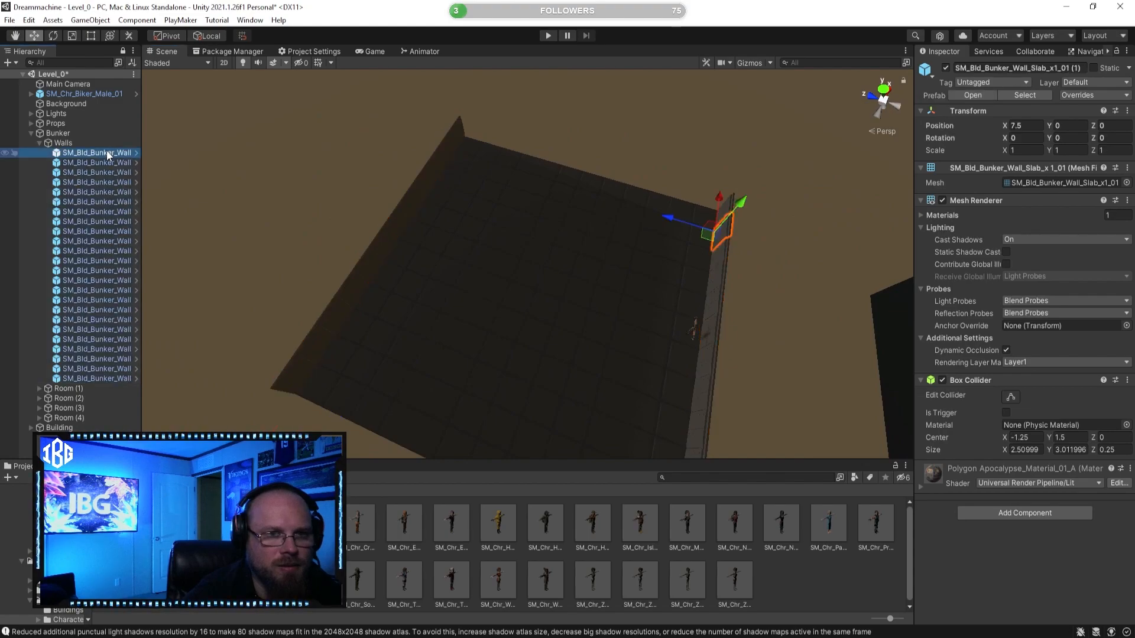
right_drag(379, 237, 469, 254)
key(ctrl+z)
key(ctrl+z)
key(ctrl+z)
key(ctrl+z)
key(ctrl+z)
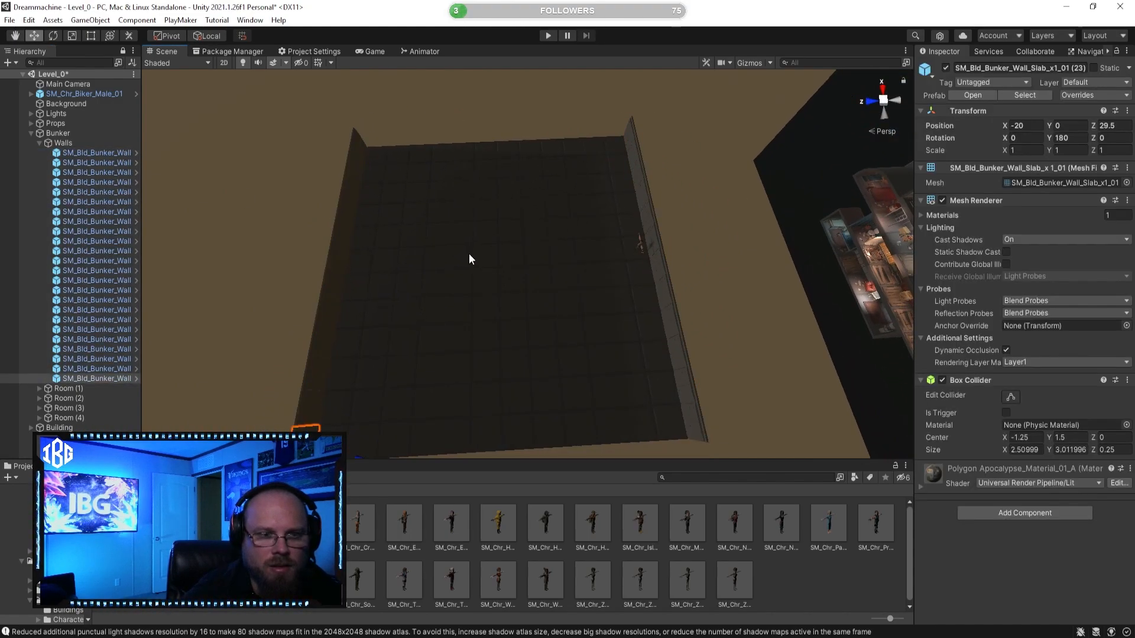
key(ctrl+z)
Duplicate the opposite wall row and move the copy across the middle of the floor at Z 16.25, keeping its Y rotation at 180
right_drag(370, 250, 315, 264)
right_drag(522, 233, 568, 279)
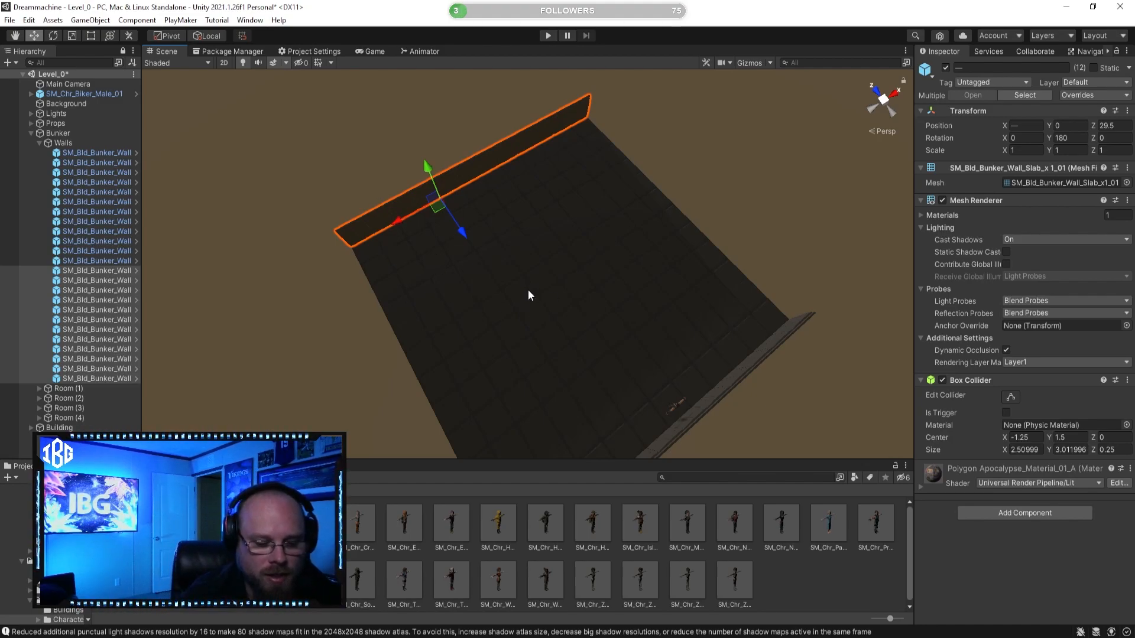
key(ctrl+d)
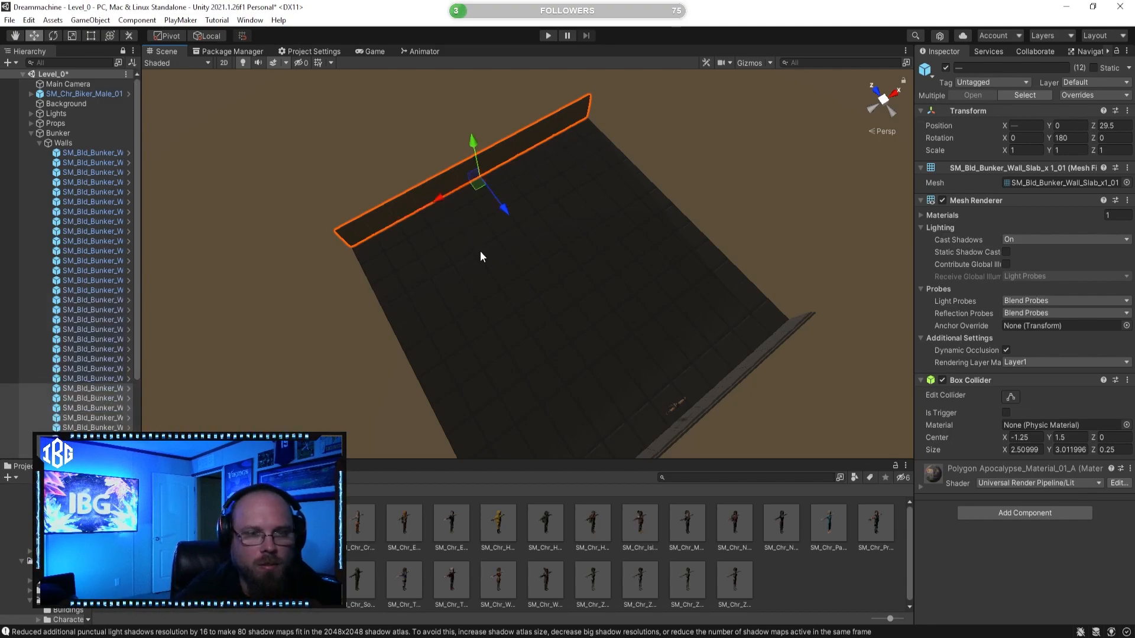
drag(506, 207, 480, 349)
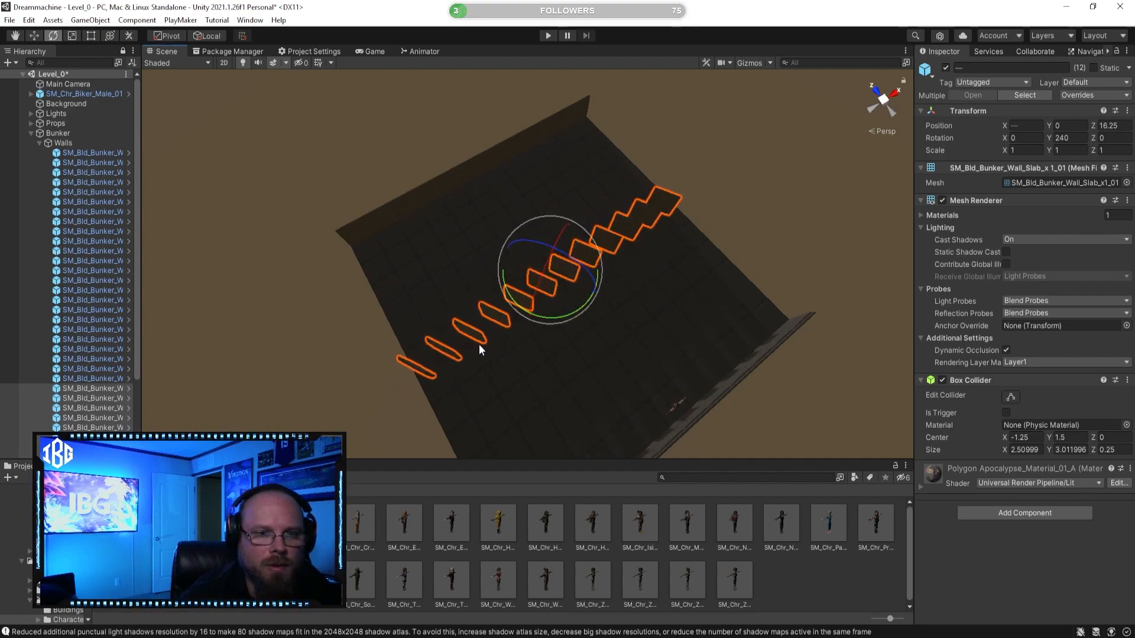
key(ctrl+z)
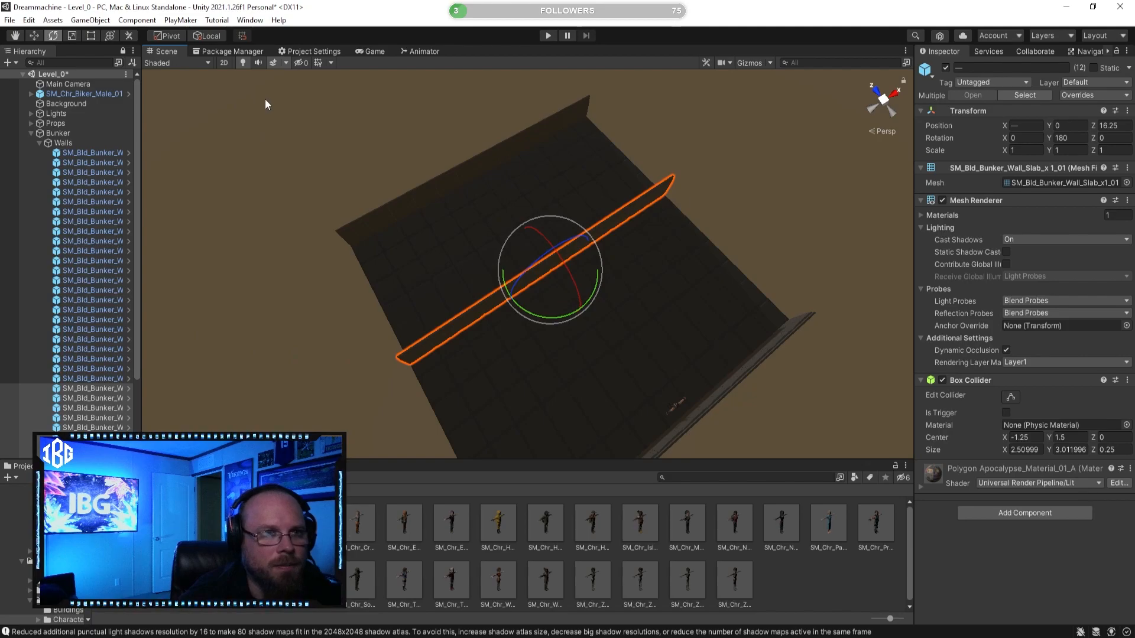
Try rotating the duplicated row with the handle position switched between Center and Pivot
click(170, 36)
mouse_move(534, 307)
mouse_down()
mouse_move(598, 322)
mouse_move(537, 319)
mouse_up()
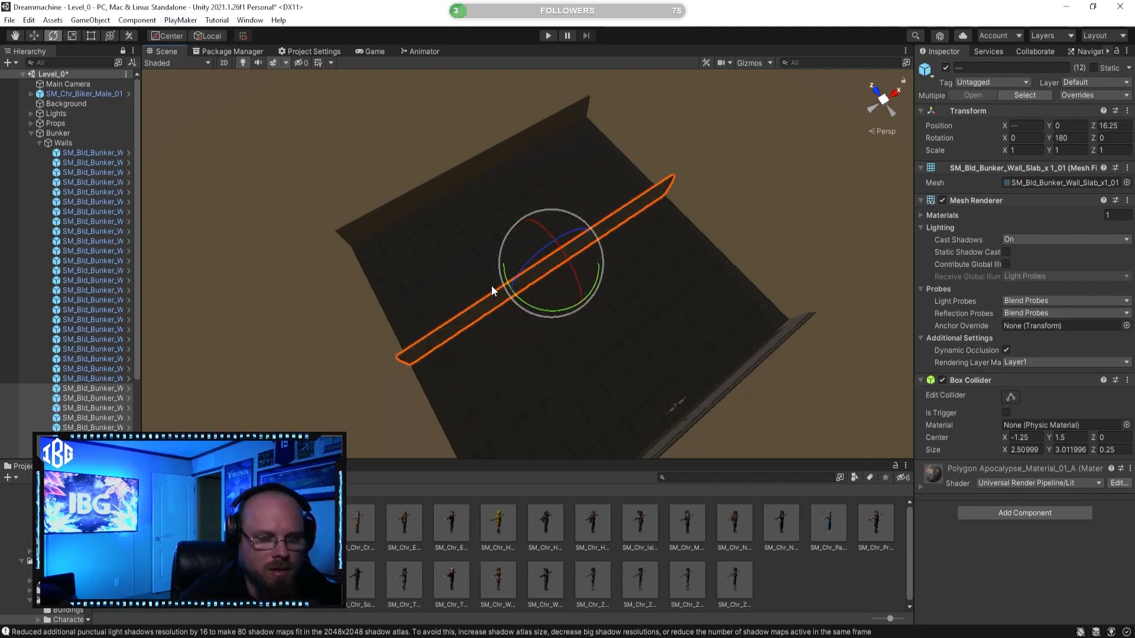
click(176, 37)
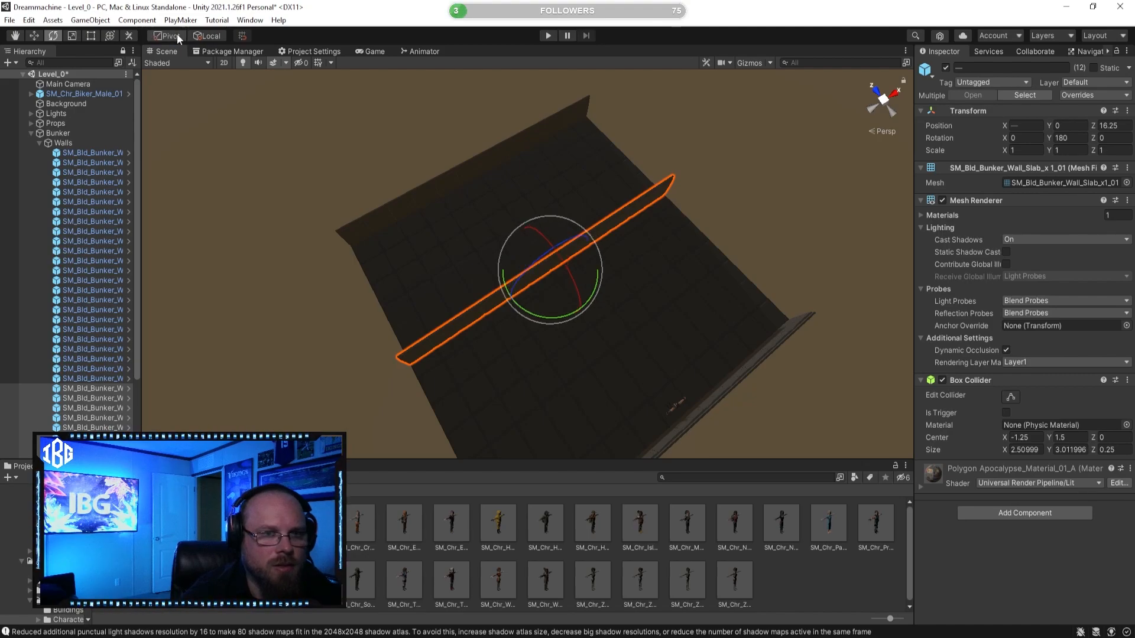
mouse_move(528, 310)
mouse_down()
mouse_move(568, 324)
mouse_move(696, 309)
mouse_move(546, 314)
mouse_up()
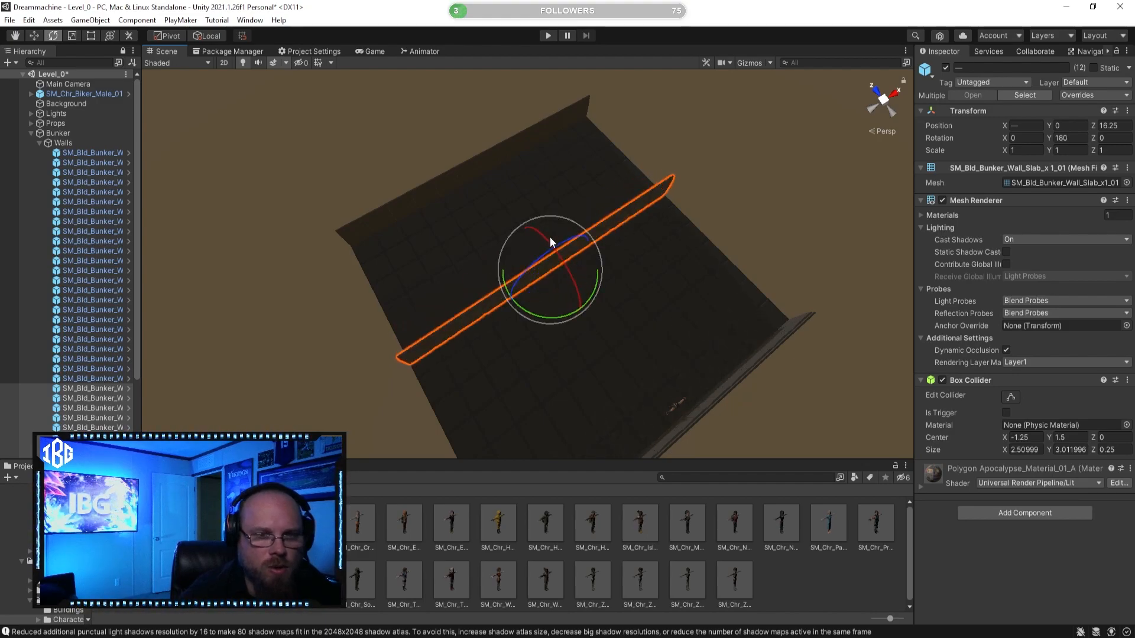
Set the handle position to Center and rotate the duplicated wall row as a whole to Y 90
click(165, 39)
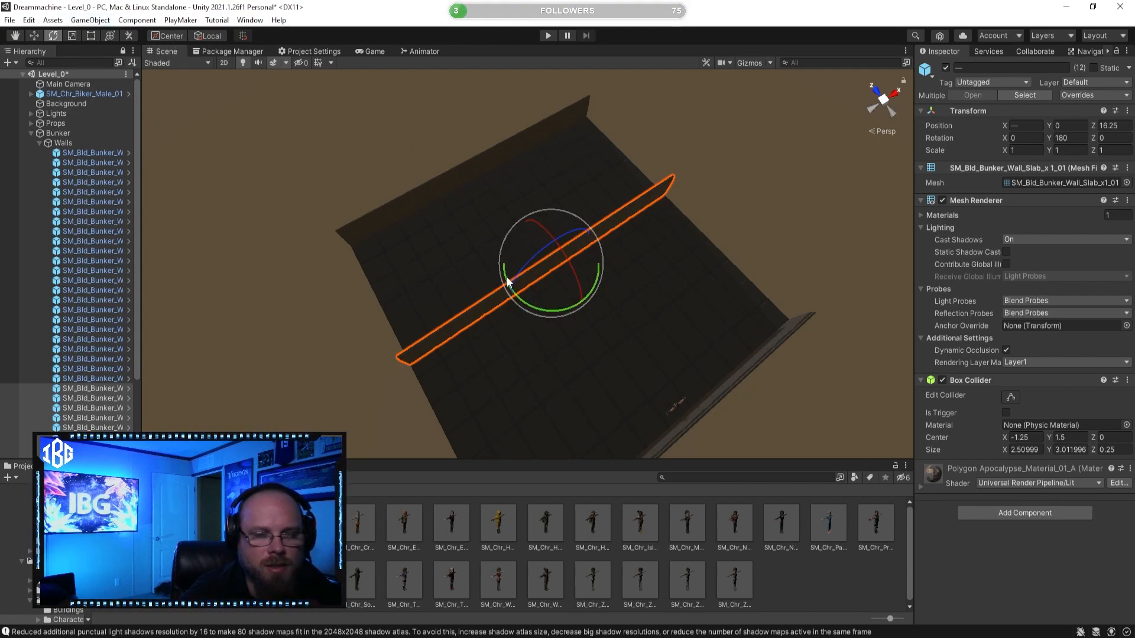
drag(533, 300, 698, 301)
right_drag(671, 264, 518, 278)
key(w)
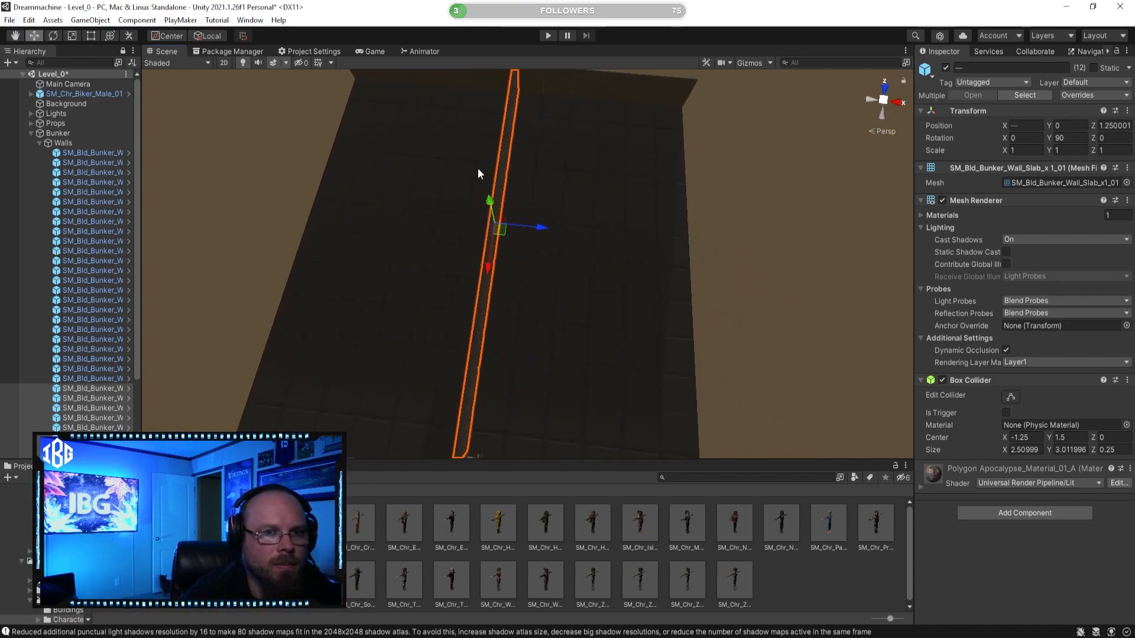
Move the rotated wall row to the open end edge of the floor at X -20, lining it up with the corner
drag(548, 229, 347, 244)
right_drag(347, 240, 121, 182)
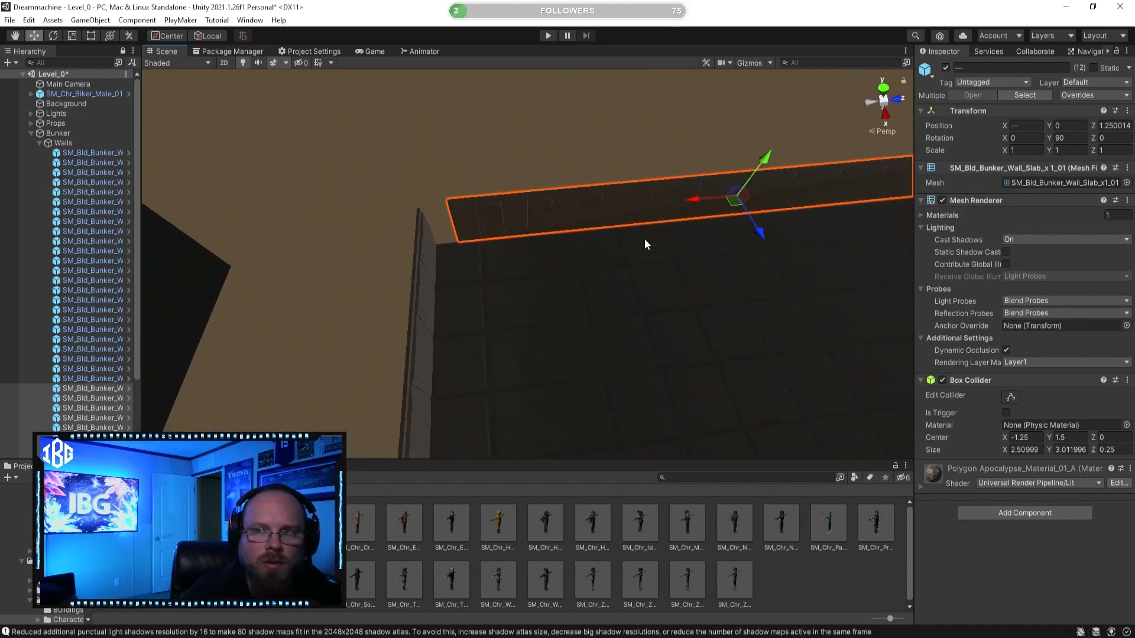
drag(689, 200, 665, 203)
right_drag(665, 203, 788, 240)
mouse_move(767, 129)
mouse_down()
mouse_move(759, 124)
mouse_move(781, 126)
mouse_move(764, 131)
mouse_up()
right_drag(665, 248, 617, 463)
click(764, 579)
click(702, 371)
Select the end row's corner slab and try moving it to Z 1.5
right_drag(701, 372, 341, 373)
click(506, 232)
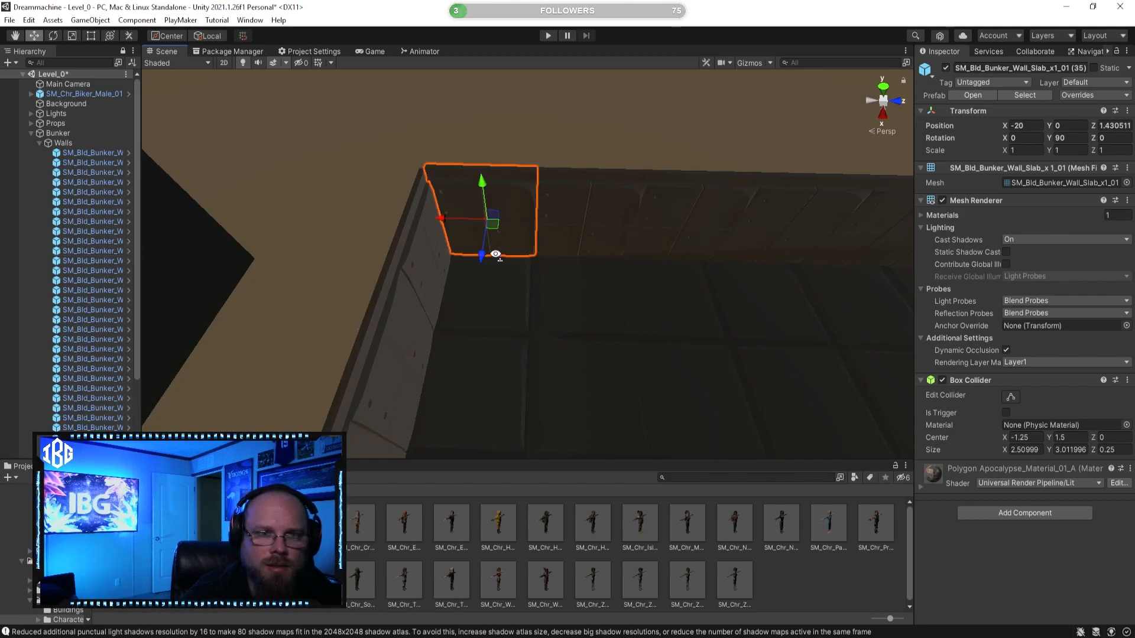
right_drag(497, 258, 519, 257)
right_drag(498, 251, 490, 251)
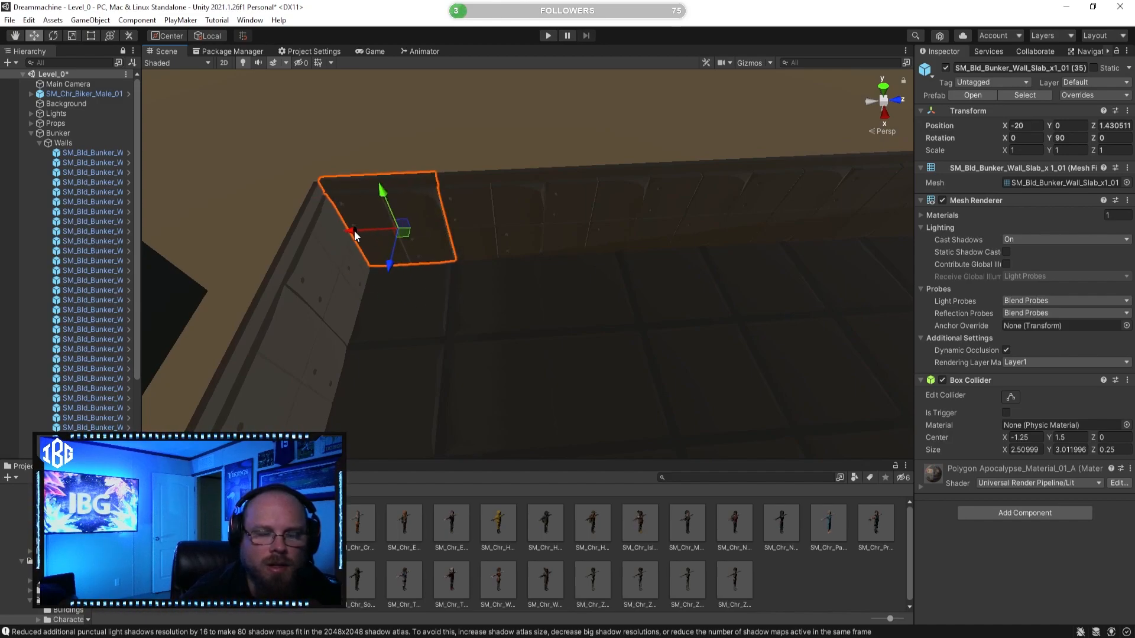
click(1113, 125)
text(1.5)
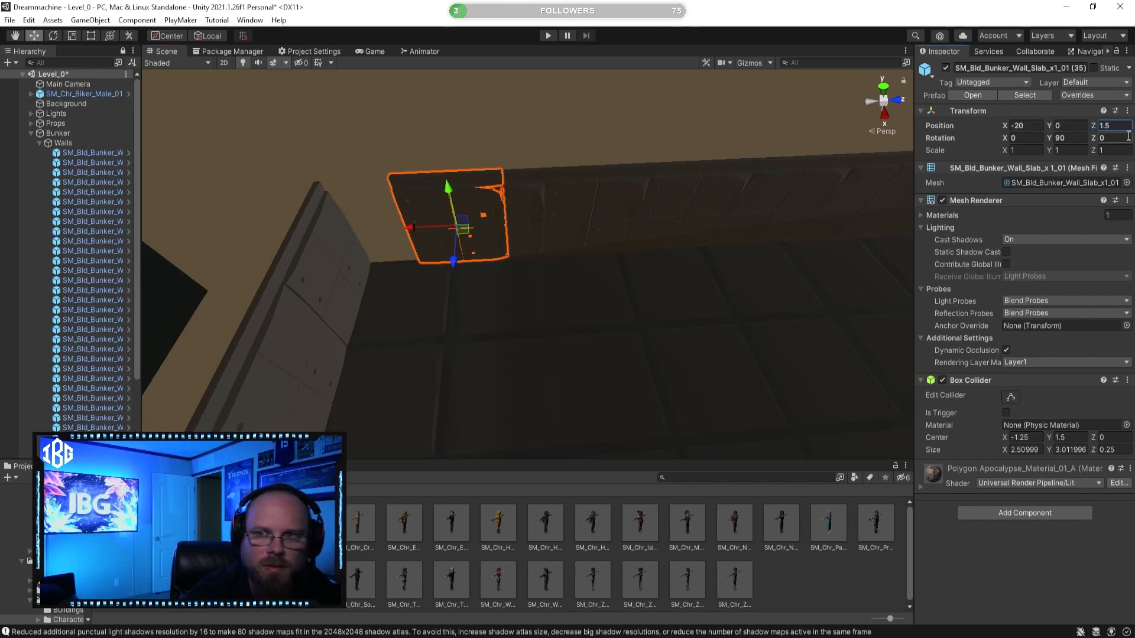
key(ctrl+z)
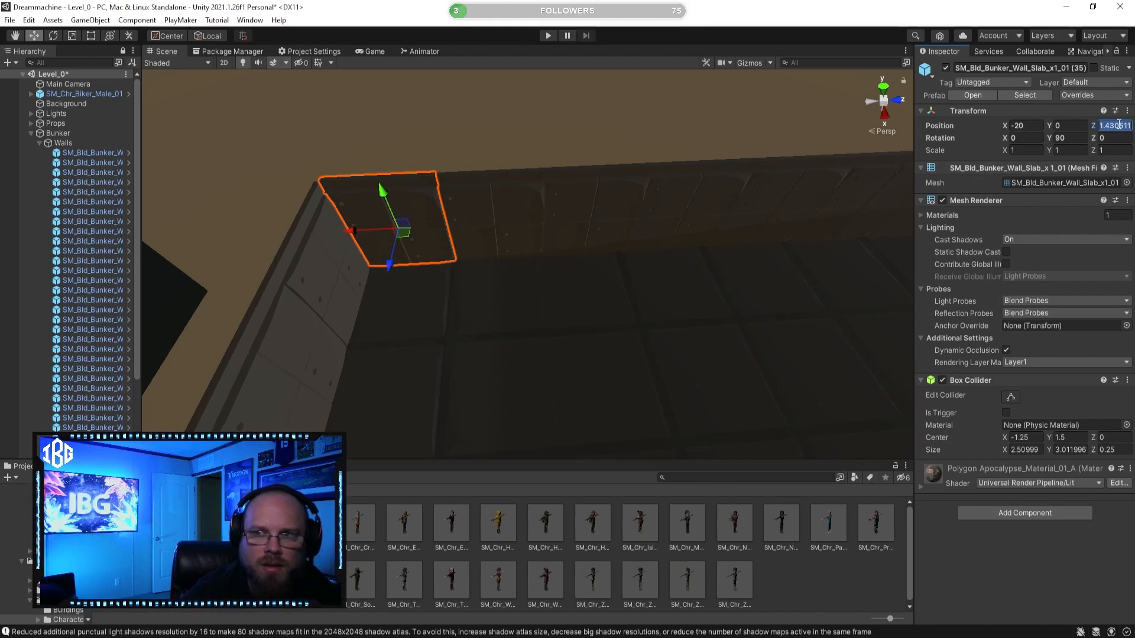
text(1.5)
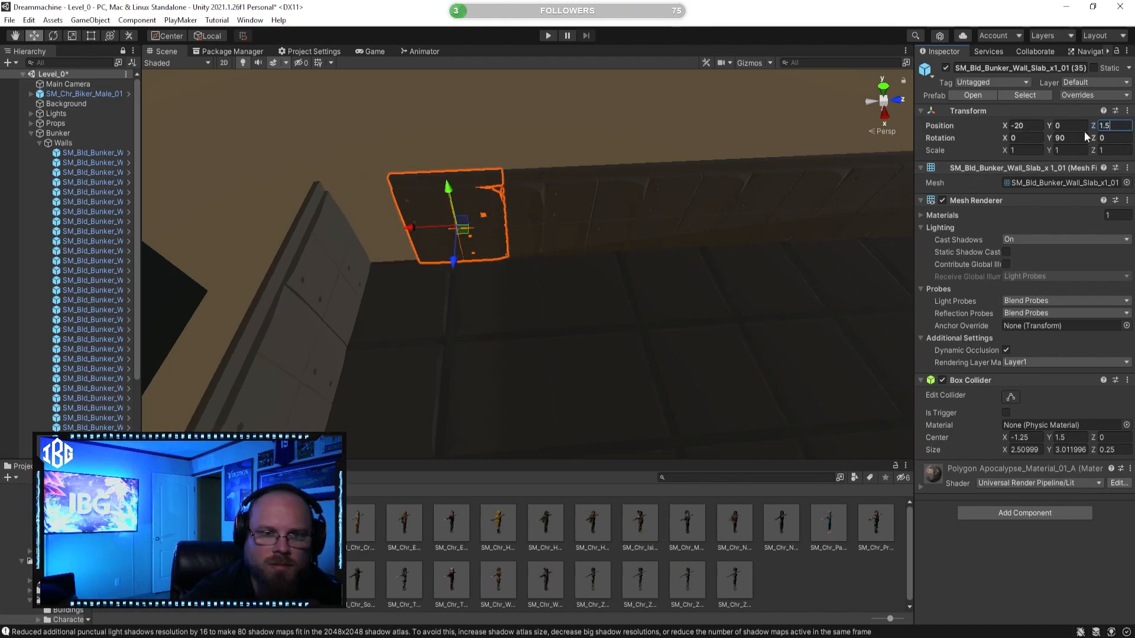
key(Escape)
Nudge the corner slab along the row, set its Z position to 0 and check the seam with the neighbouring slab
drag(353, 231, 349, 231)
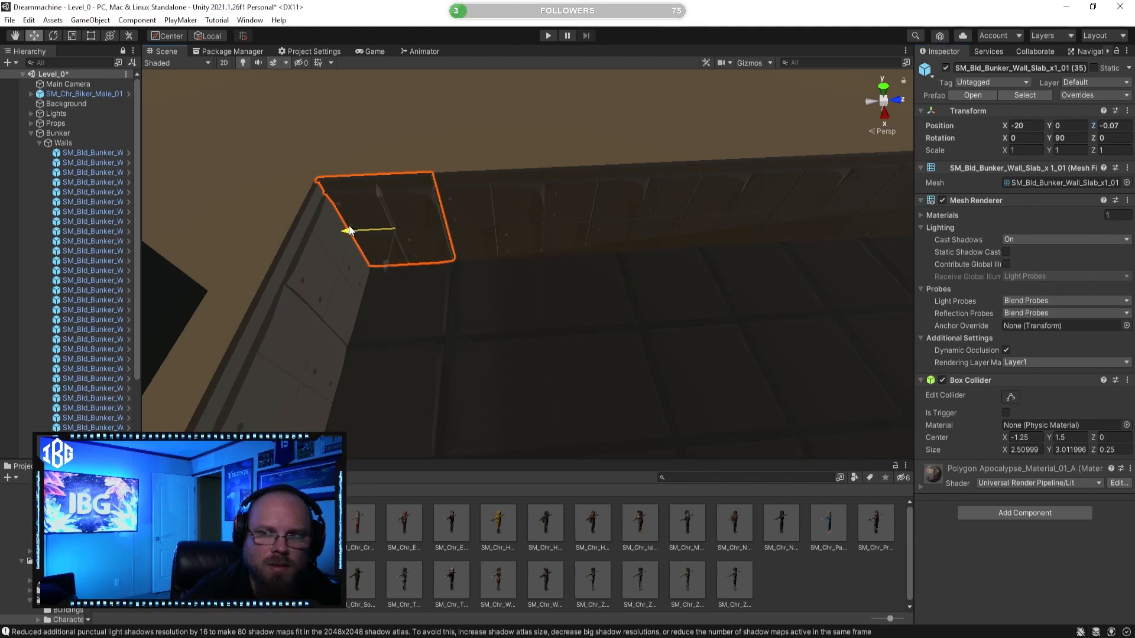
text(0)
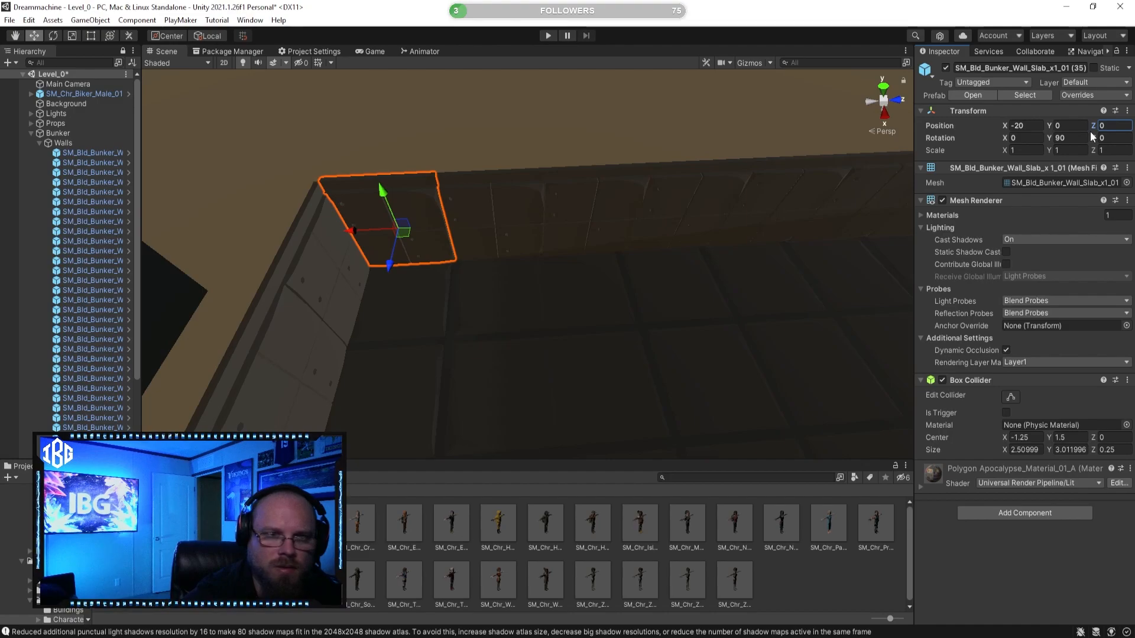
click(775, 584)
right_drag(549, 360, 530, 251)
key(w)
click(577, 235)
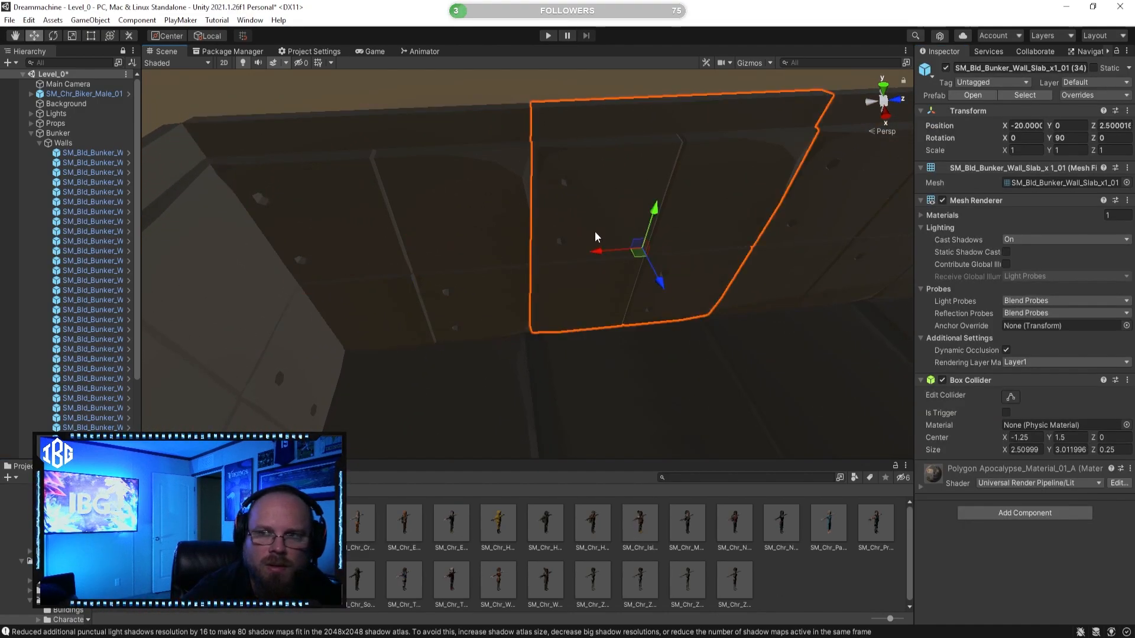
right_drag(563, 249, 559, 253)
key(s)
Undo the last edits back to the corner slab's nudged position at Z -0.07
key(ctrl+z)
key(ctrl+z)
key(ctrl+z)
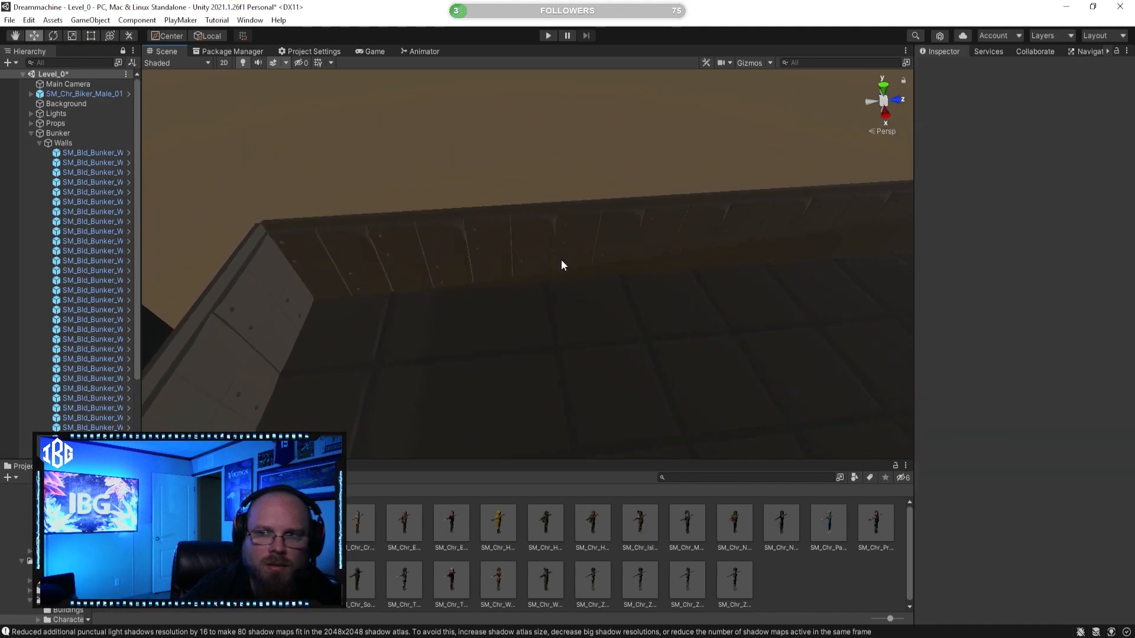
key(ctrl+z)
key(ctrl+z)
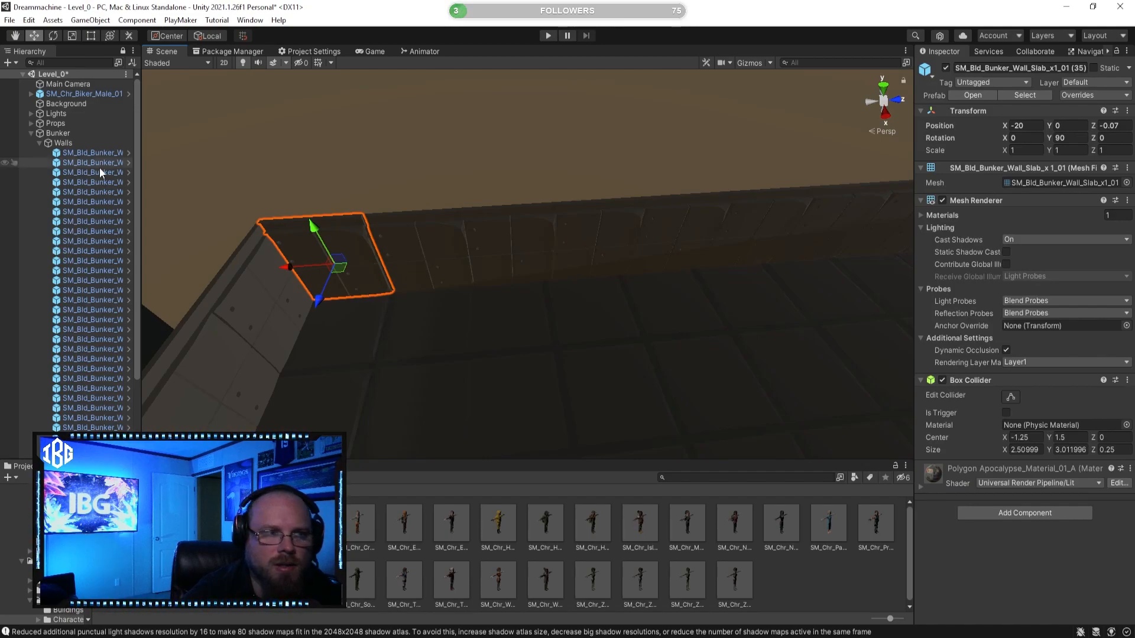
Select all the wall slabs of the end row, starting from the corner slab
shift+click(409, 265)
shift+click(513, 253)
shift+click(593, 241)
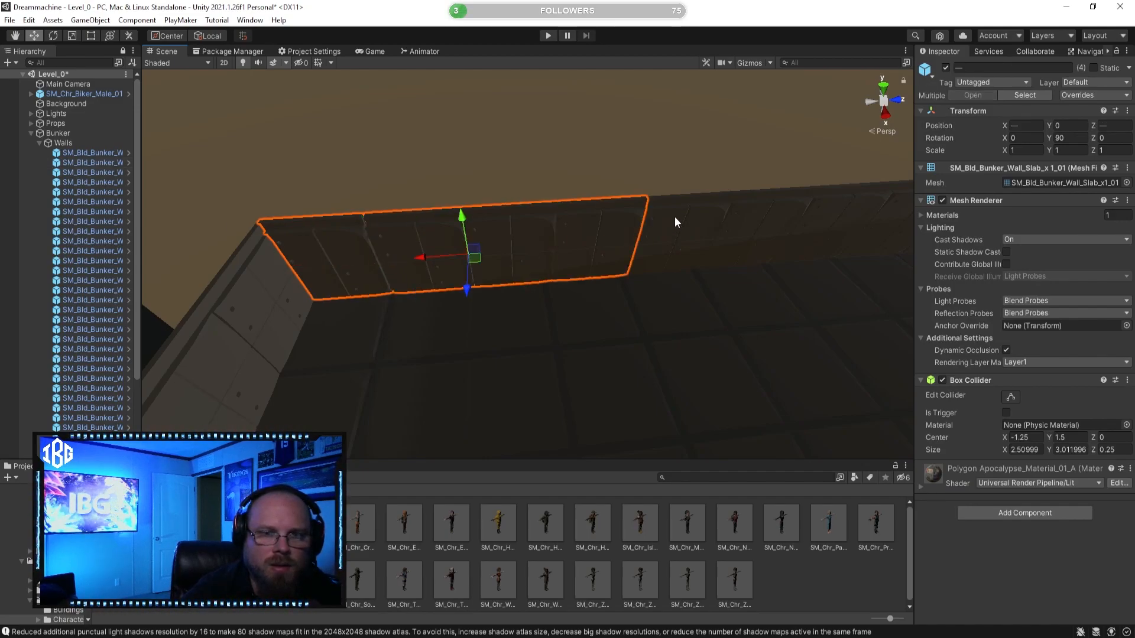
scroll(674, 217, down, 2)
shift+click(658, 241)
shift+click(724, 225)
shift+click(776, 232)
scroll(757, 257, down, 2)
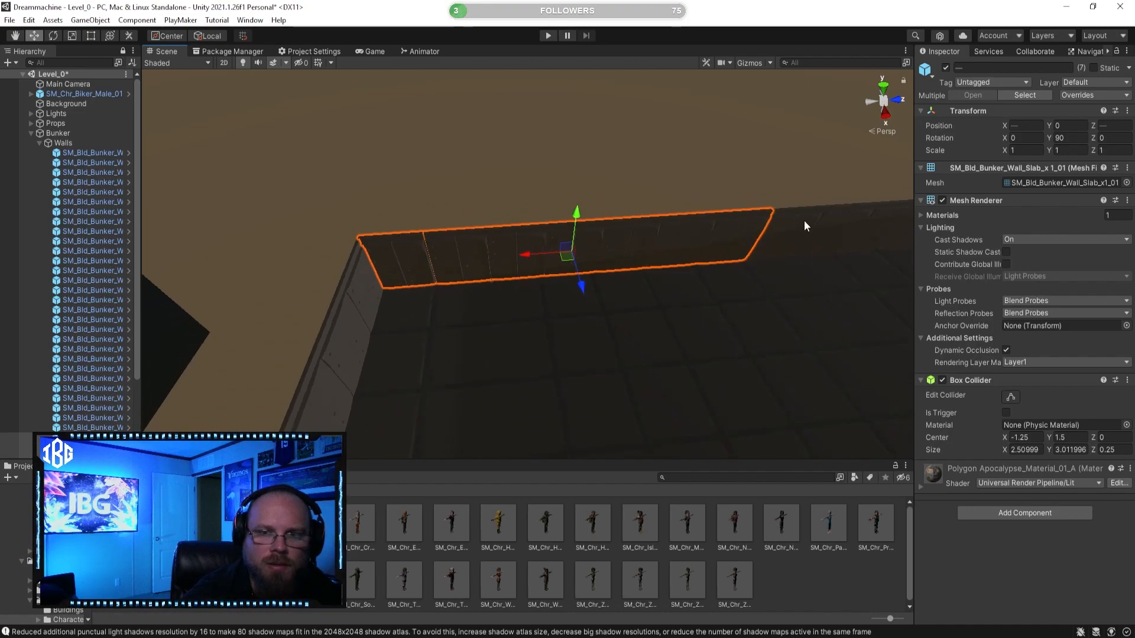
shift+click(804, 221)
shift+click(848, 231)
right_drag(774, 268, 846, 270)
shift+click(722, 175)
shift+click(757, 159)
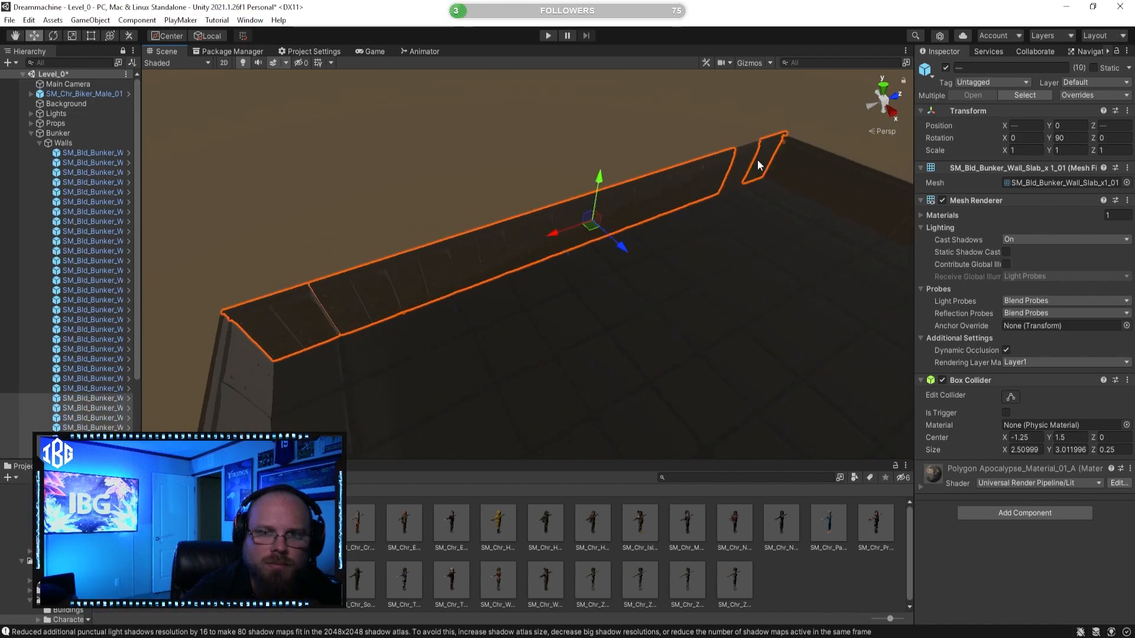
shift+click(746, 159)
Shift the whole end row about 0.25 towards the corner and check how its corner slab meets the side wall
drag(551, 234, 547, 237)
right_drag(547, 238, 459, 285)
key(w)
click(458, 285)
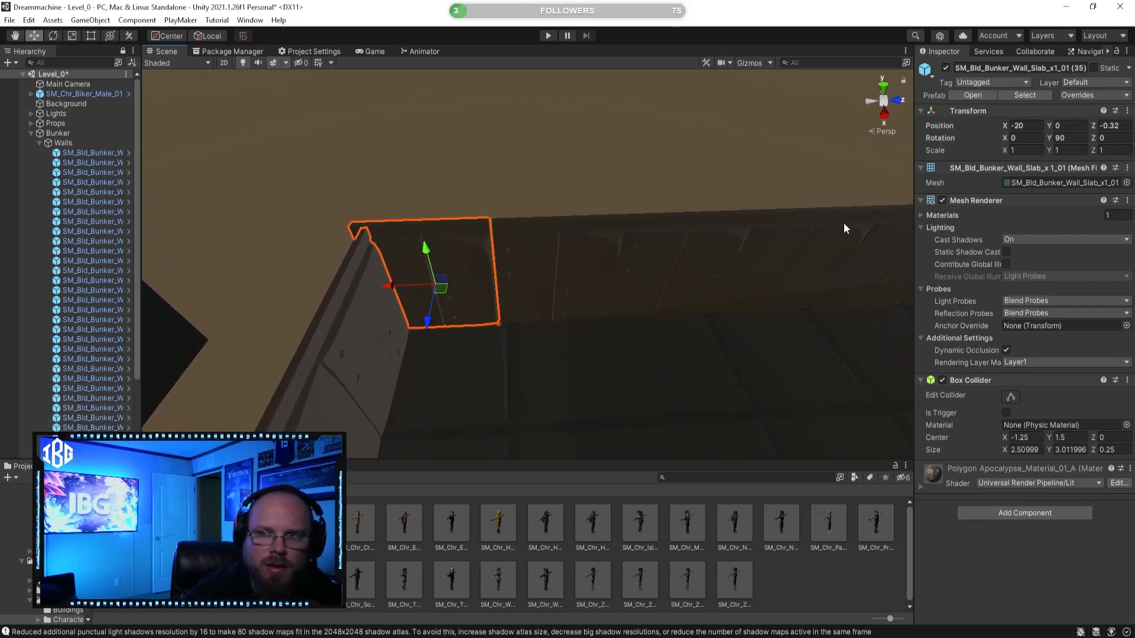
right_drag(564, 292, 600, 355)
key(s)
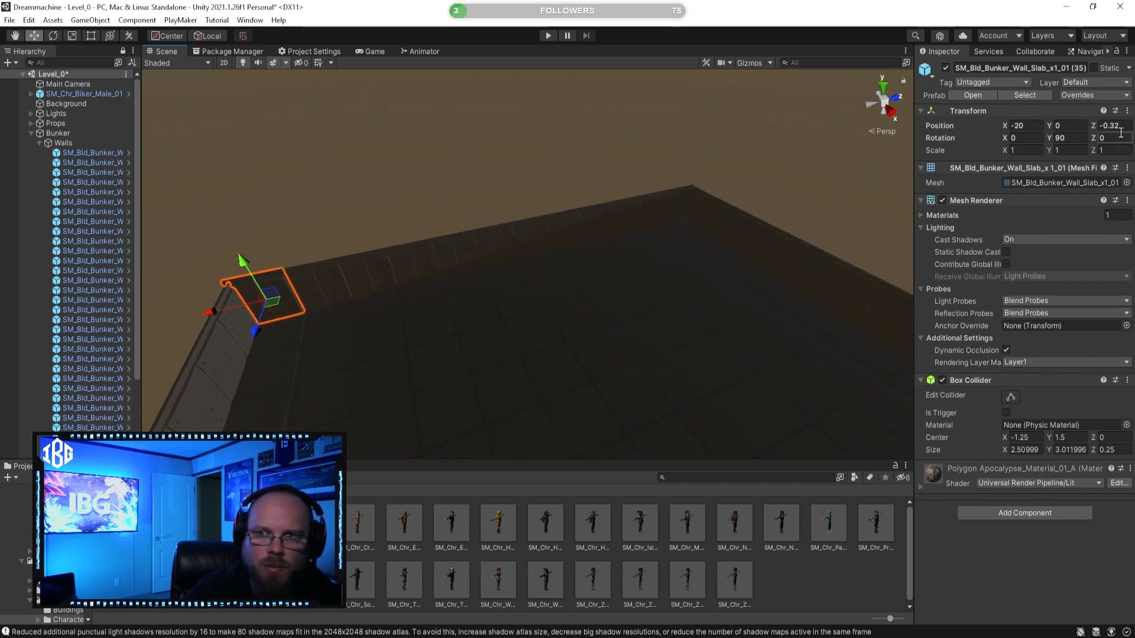
Set the corner slab's Z position to 0 and the adjoining slab's Z position to 2.5
key(ctrl+z)
click(260, 299)
text(0)
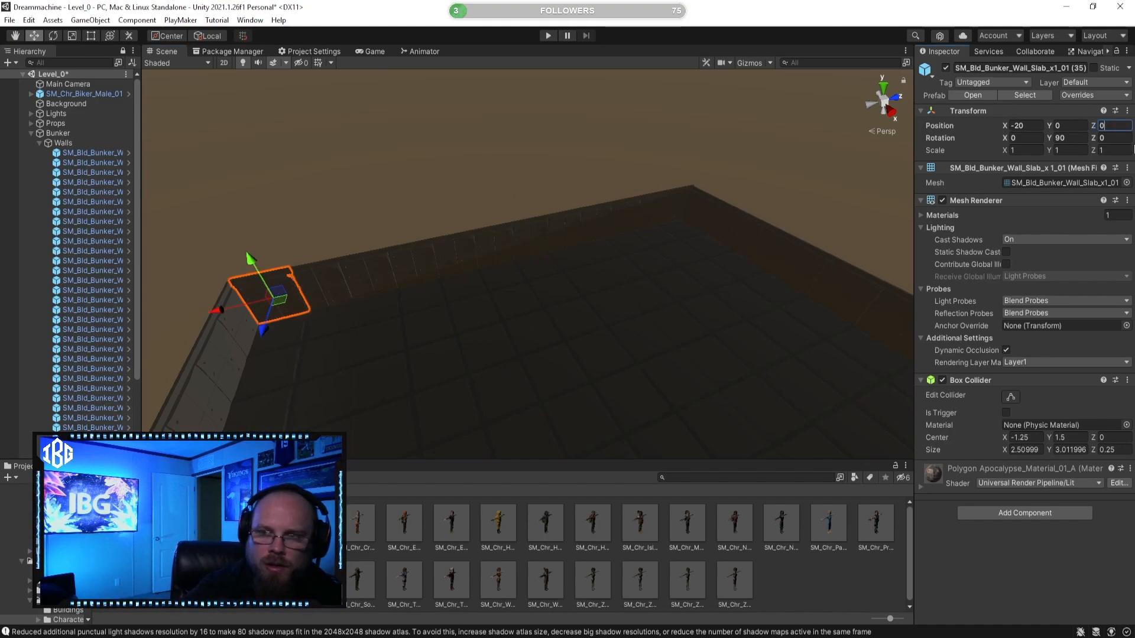
click(296, 279)
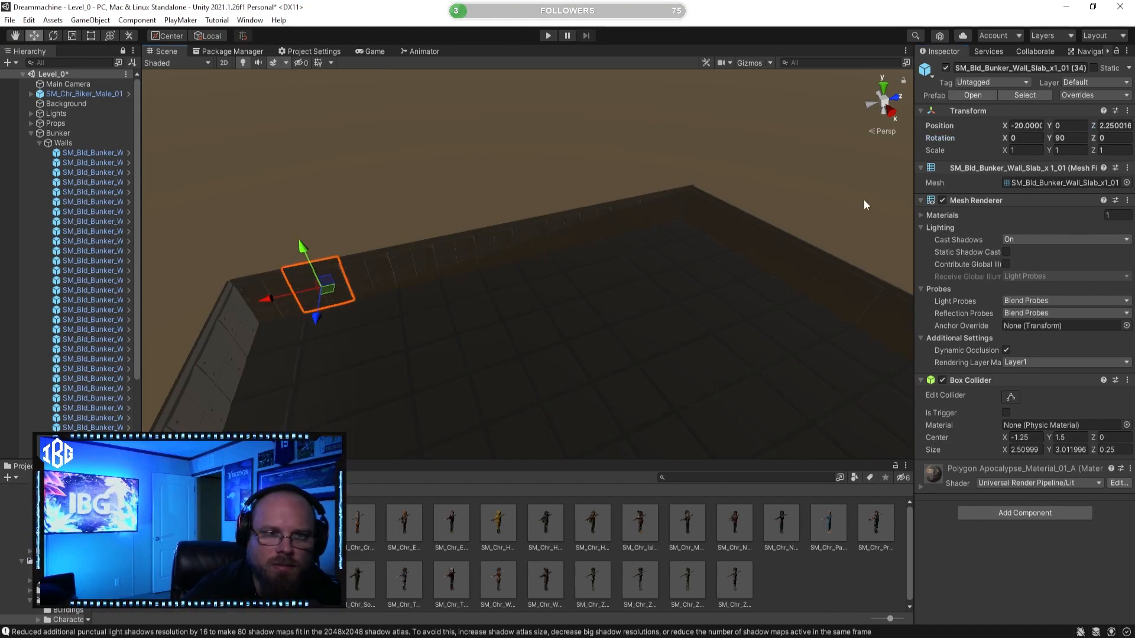
click(1111, 125)
text(2.5)
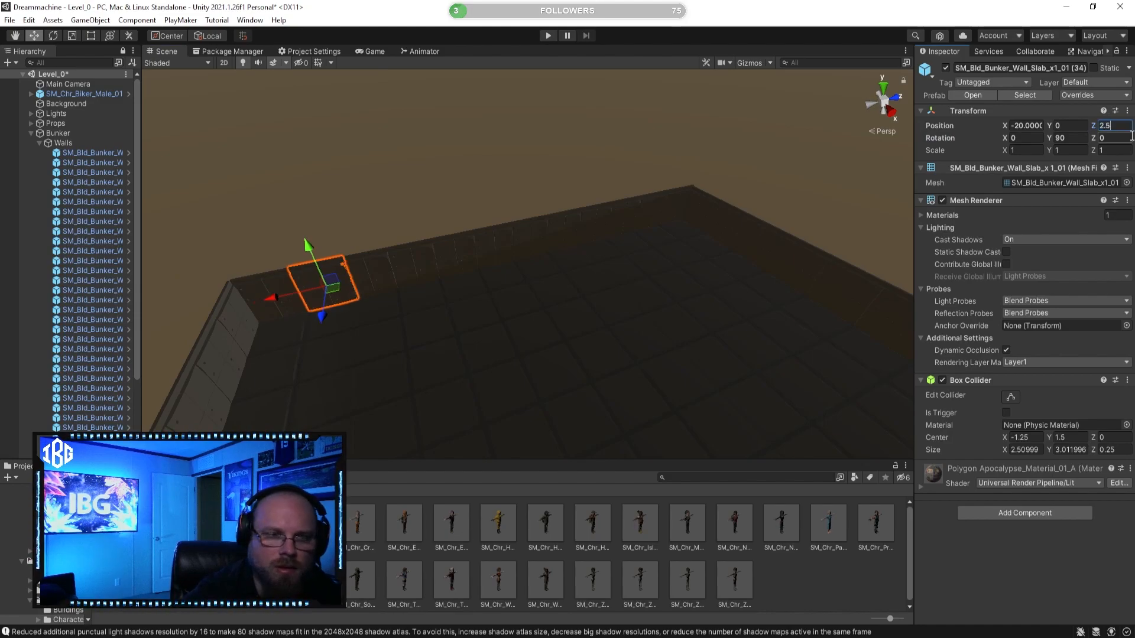
Delete the remaining slabs of the end row, keeping only the two nearest the corner
right_drag(402, 284, 317, 277)
scroll(317, 276, up, 5)
click(771, 567)
right_drag(708, 408, 708, 406)
key(d)
right_drag(479, 358, 476, 367)
click(654, 294)
mouse_move(654, 294)
right_down()
mouse_move(647, 309)
mouse_move(656, 311)
right_up()
key(s)
key(d)
shift+click(697, 240)
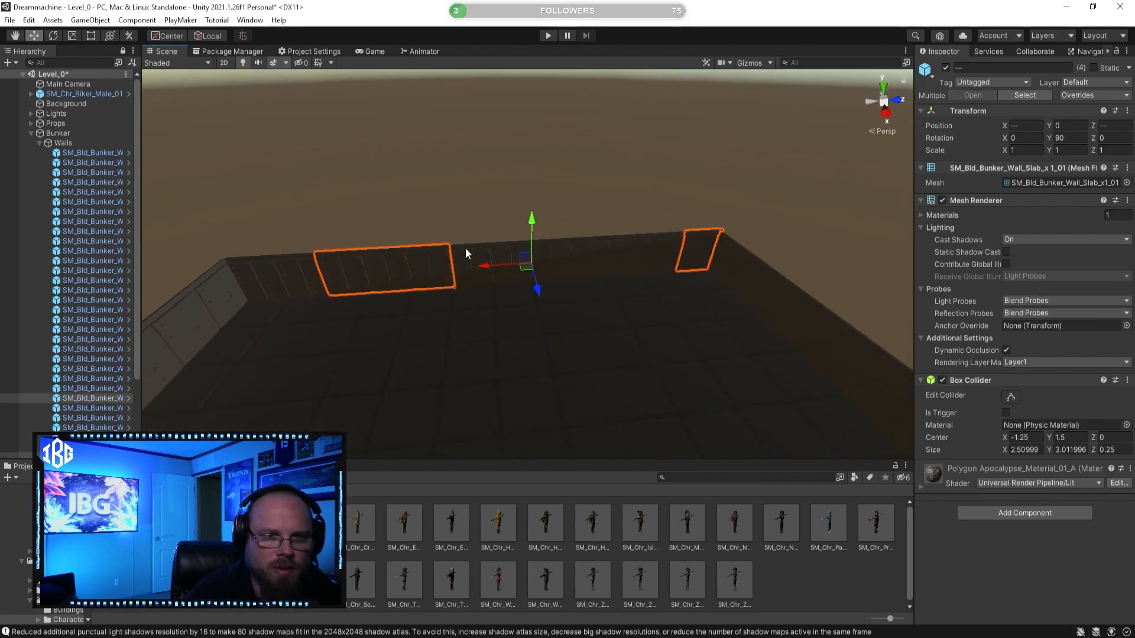
shift+click(661, 250)
key(Delete)
Duplicate the second slab from the corner and place the copy beside it at Z 5
right_drag(553, 325, 513, 305)
key(w)
click(649, 268)
right_drag(648, 268, 705, 280)
key(w)
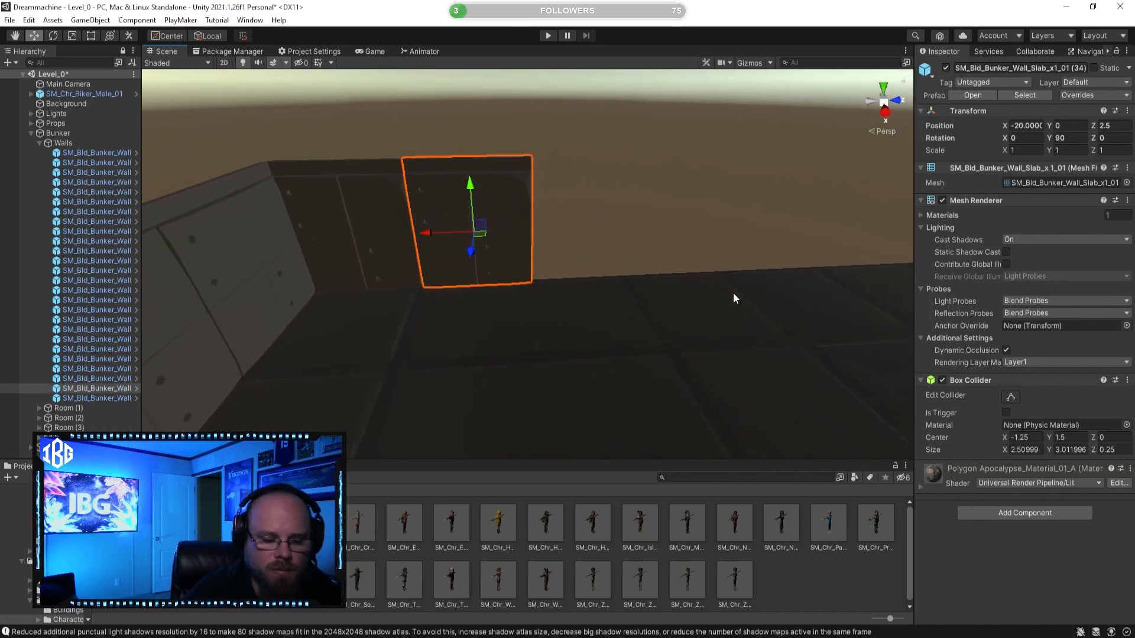
key(ctrl+d)
drag(434, 238, 637, 228)
Duplicate the third slab and place the copy beside it as the fourth slab of the end row
key(ctrl+d)
key(alt)
alt+drag(539, 294, 468, 253)
click(494, 271)
click(664, 223)
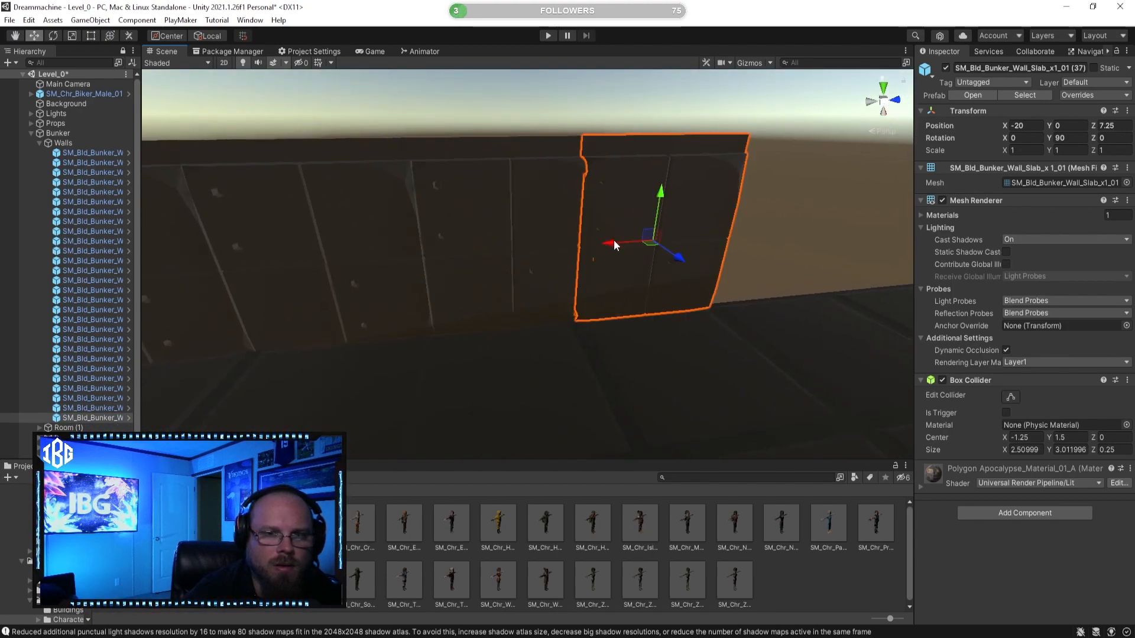
drag(613, 240, 632, 232)
Check the seams and Z positions of the four end-row slabs against the floor tiles in front of them
click(795, 596)
alt+drag(667, 328, 554, 278)
click(469, 351)
alt+drag(469, 351, 503, 314)
right_drag(503, 313, 495, 312)
click(298, 246)
right_drag(368, 312, 371, 323)
key(a)
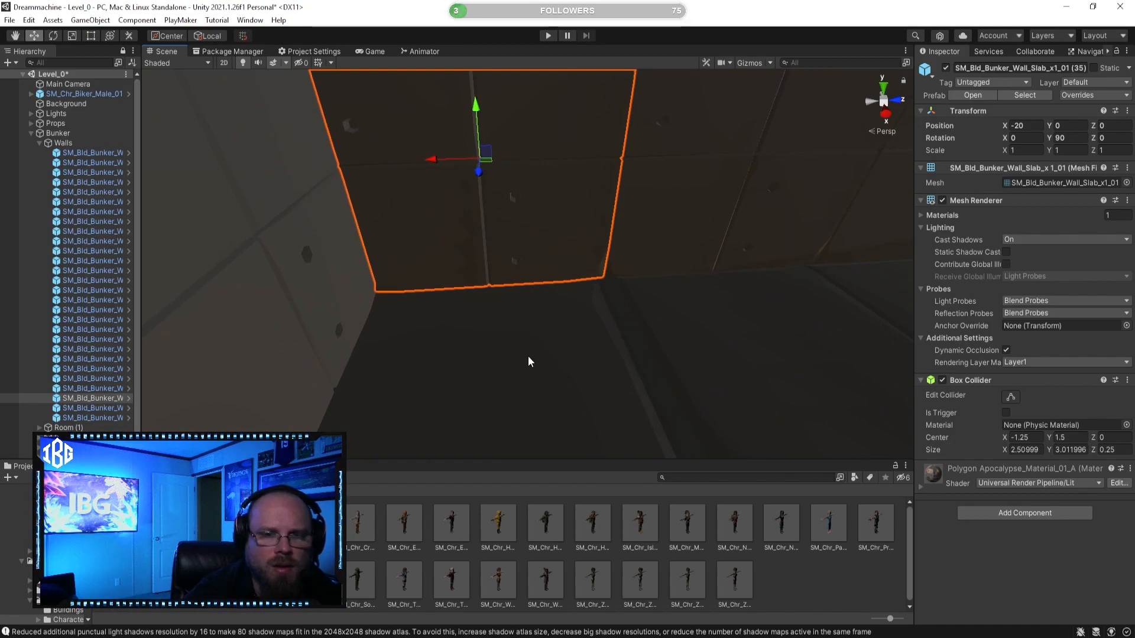
click(784, 353)
click(696, 204)
key(d)
right_drag(696, 204, 692, 203)
drag(538, 168, 547, 168)
key(d)
right_drag(559, 325, 561, 329)
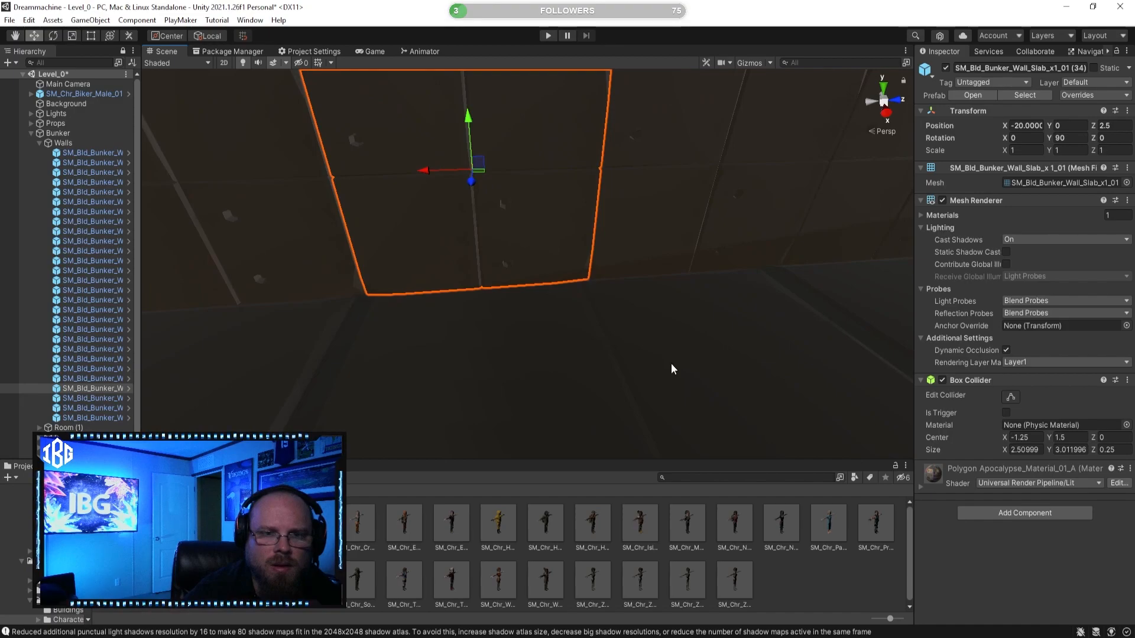
click(685, 179)
key(d)
right_drag(689, 214, 690, 227)
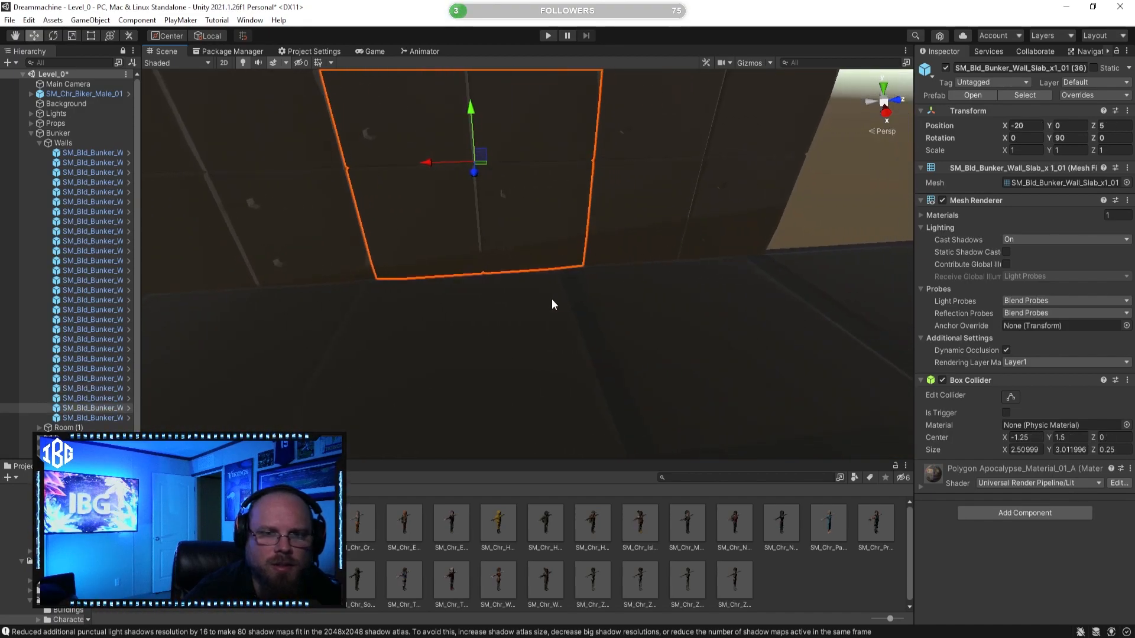
click(462, 355)
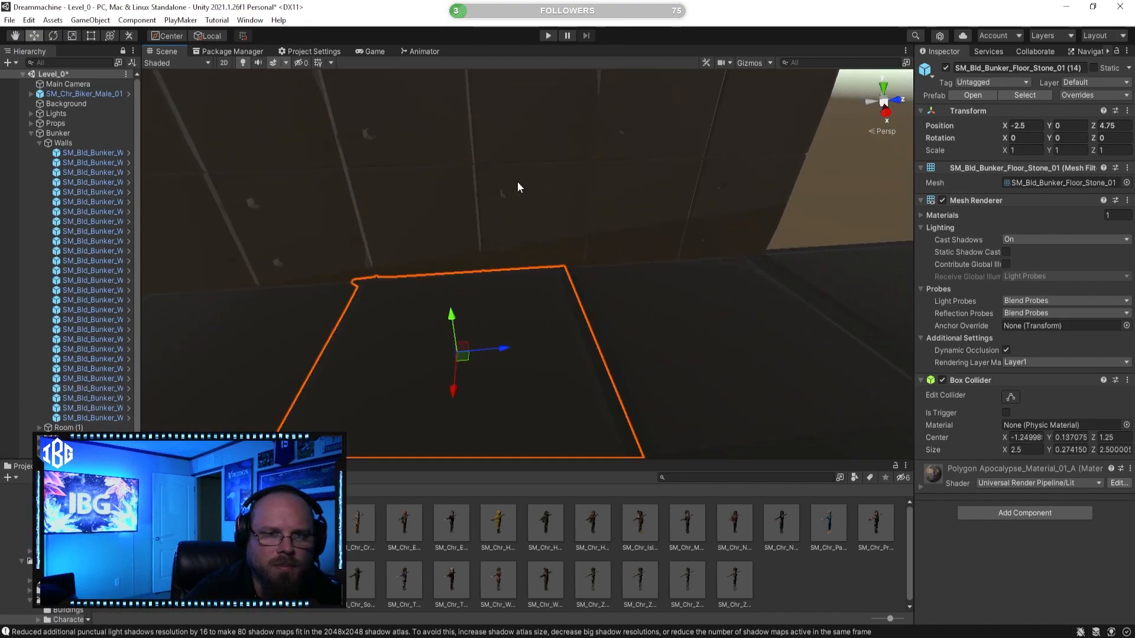
Select the four end-row slabs and shift them together about 0.15 towards the corner
click(512, 200)
key(a)
right_drag(474, 209, 477, 211)
key(s)
click(286, 205)
shift+click(758, 197)
shift+click(476, 220)
shift+click(566, 225)
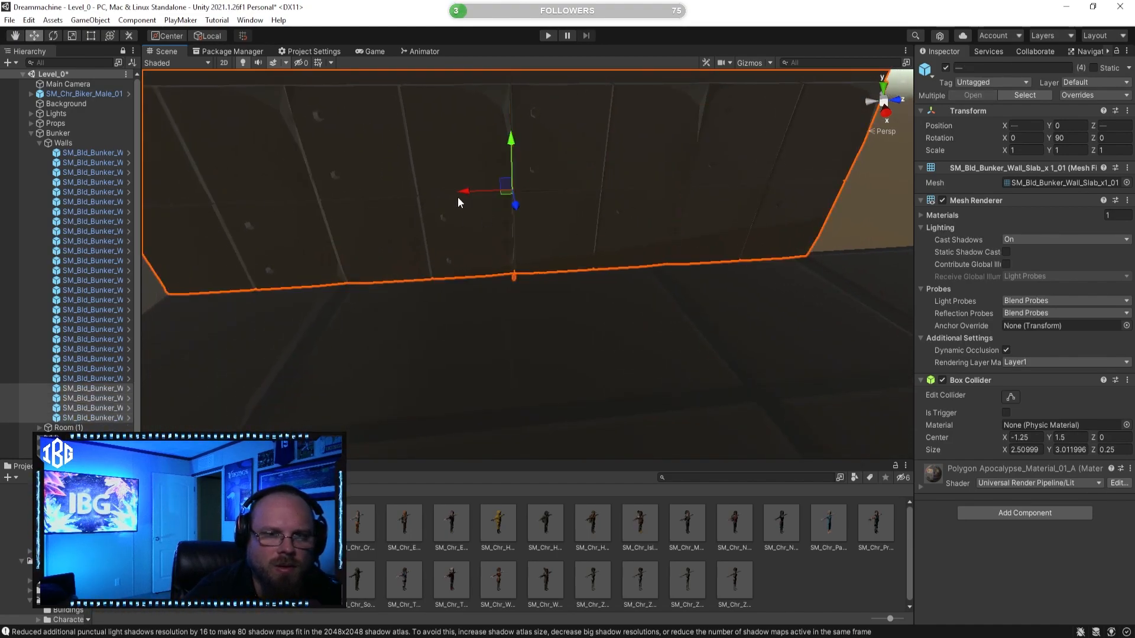
alt+drag(462, 197, 514, 325)
Inspect the corner joint from outside and set the corner slab's Z position back to 0
click(466, 310)
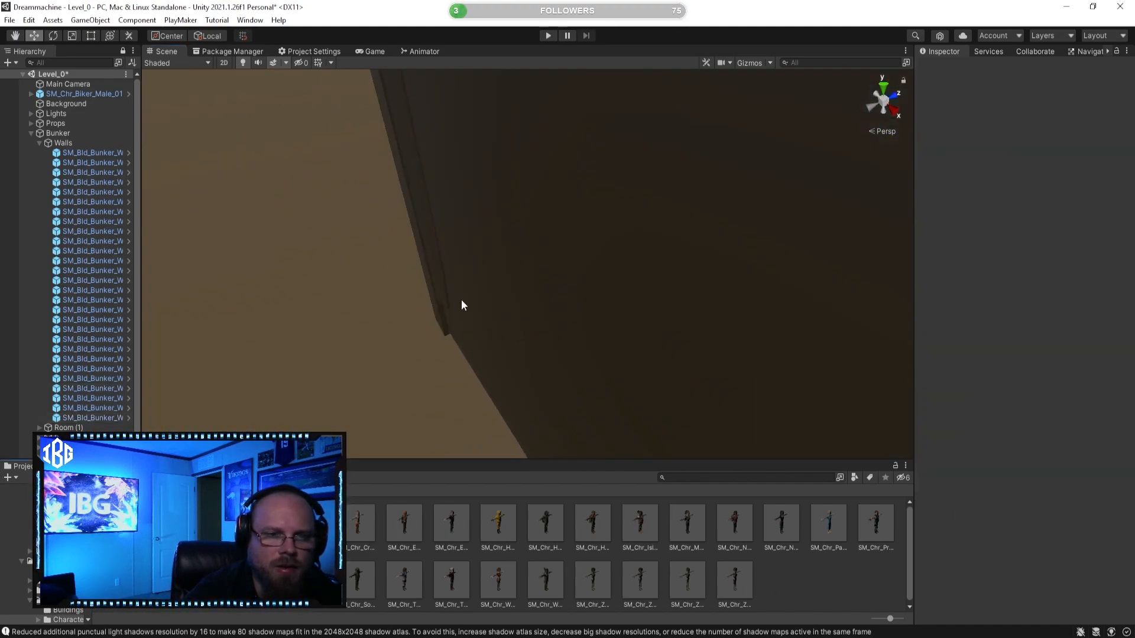
alt+drag(399, 310, 393, 251)
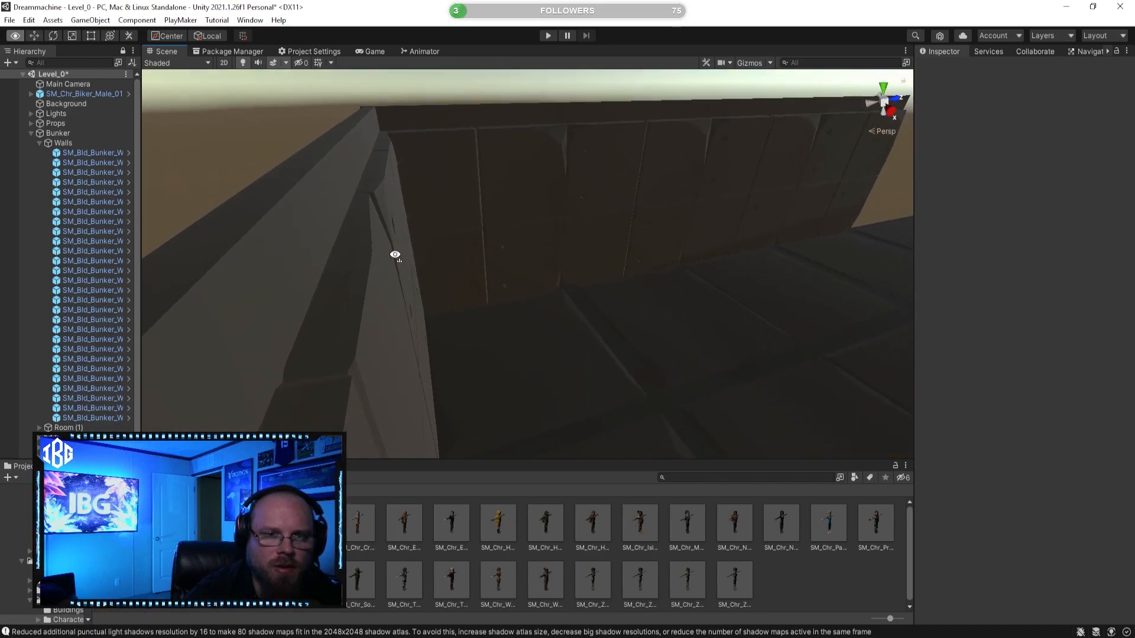
click(478, 241)
alt+drag(479, 240, 598, 182)
click(1128, 126)
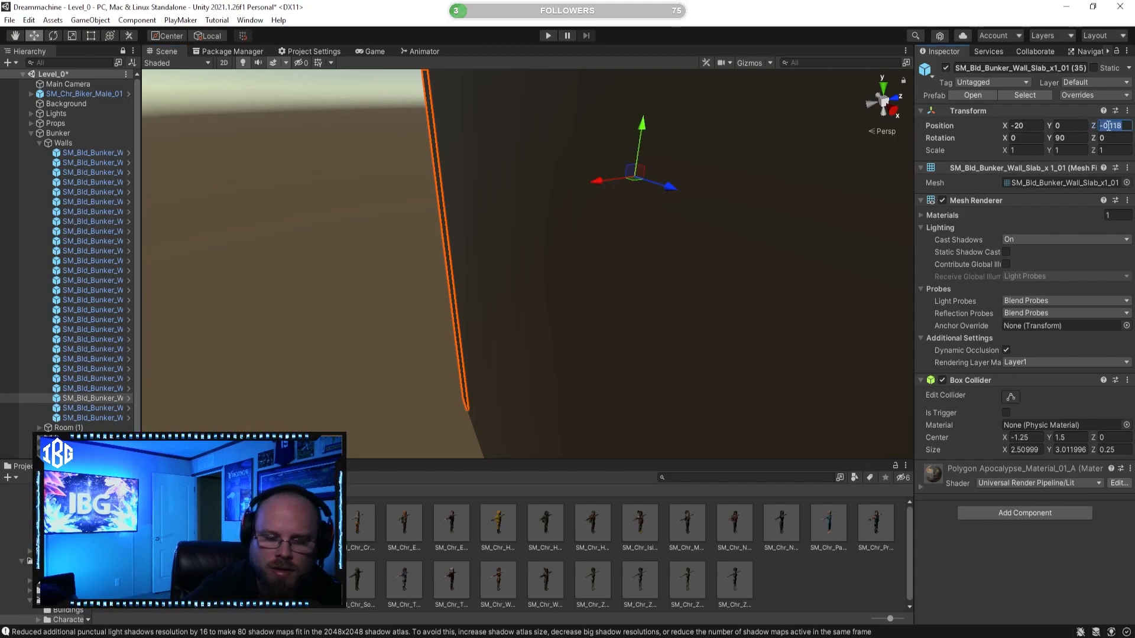
text(0)
click(830, 587)
Set the Z position of the second slab from the corner to 2.5
right_drag(568, 331, 515, 252)
click(507, 252)
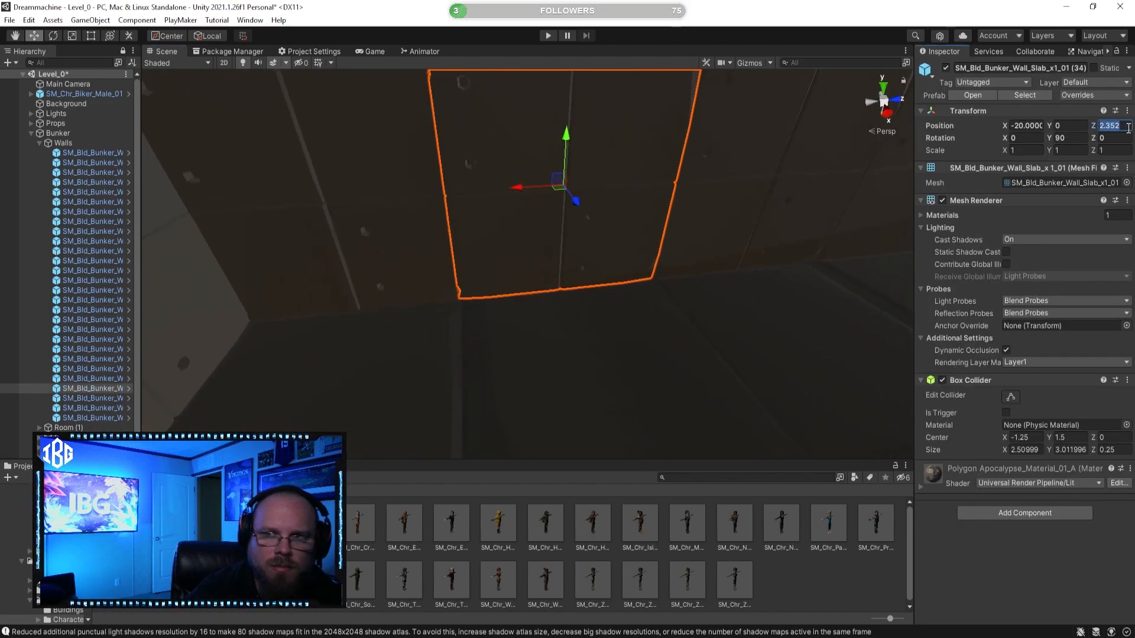
text(2.5)
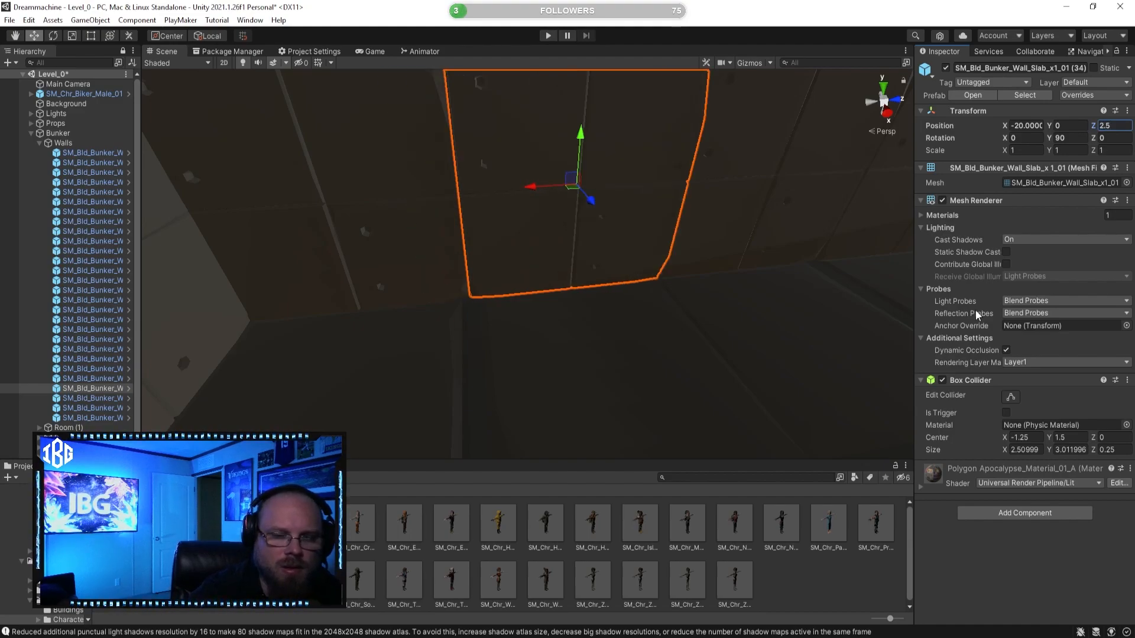
click(848, 602)
Check the end-row seams against the floor tiles and set the third slab's Z position to 5
right_drag(567, 331, 549, 366)
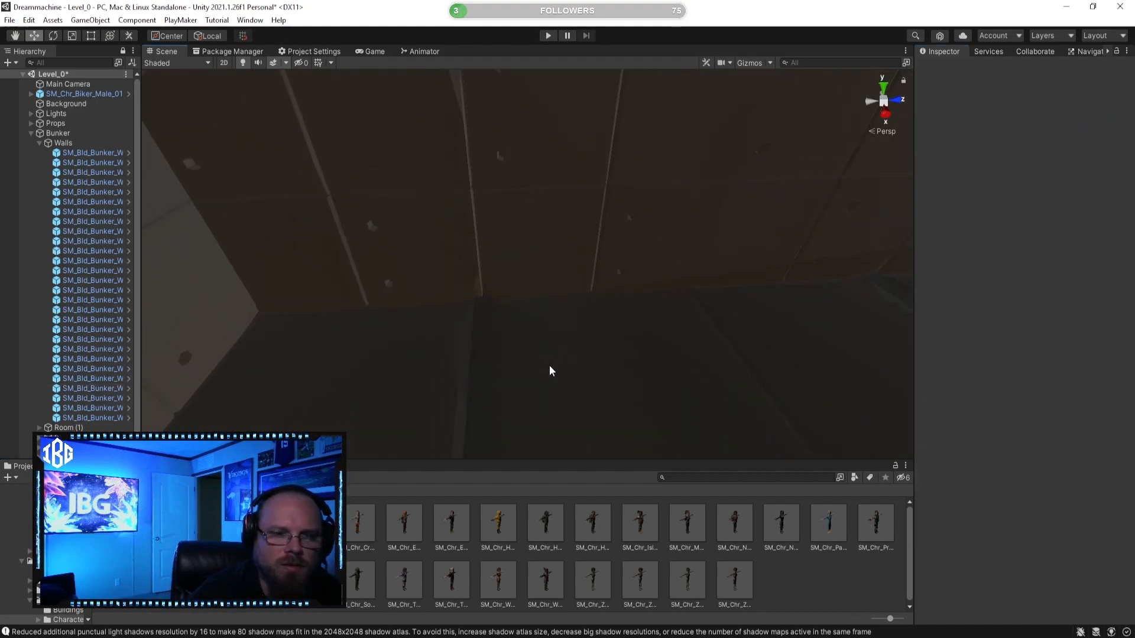
click(586, 247)
click(374, 351)
click(563, 364)
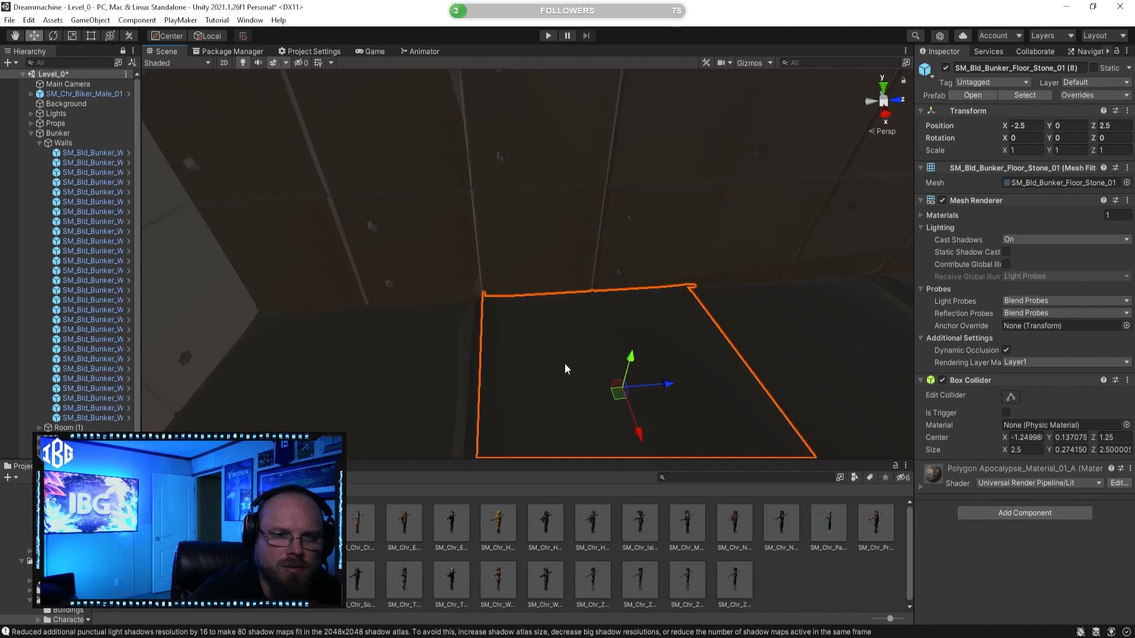
key(f)
right_drag(596, 247, 555, 220)
click(507, 186)
click(664, 238)
right_drag(665, 239, 657, 258)
click(1114, 125)
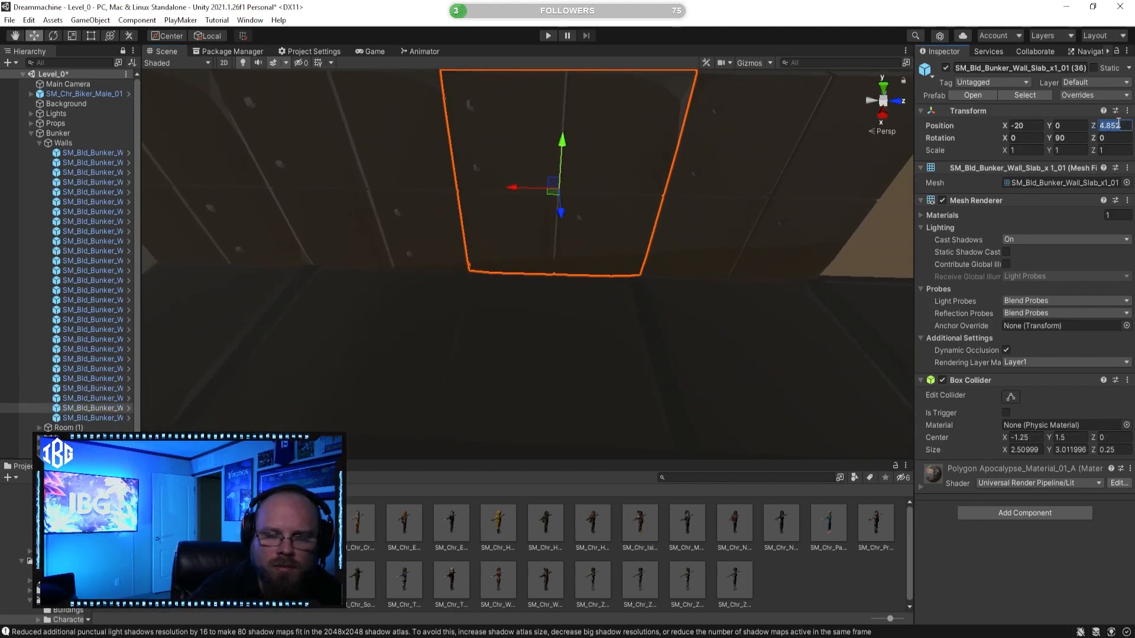
text(5)
Set the Z position of the fourth slab from the corner to 7.5
click(757, 225)
key(f)
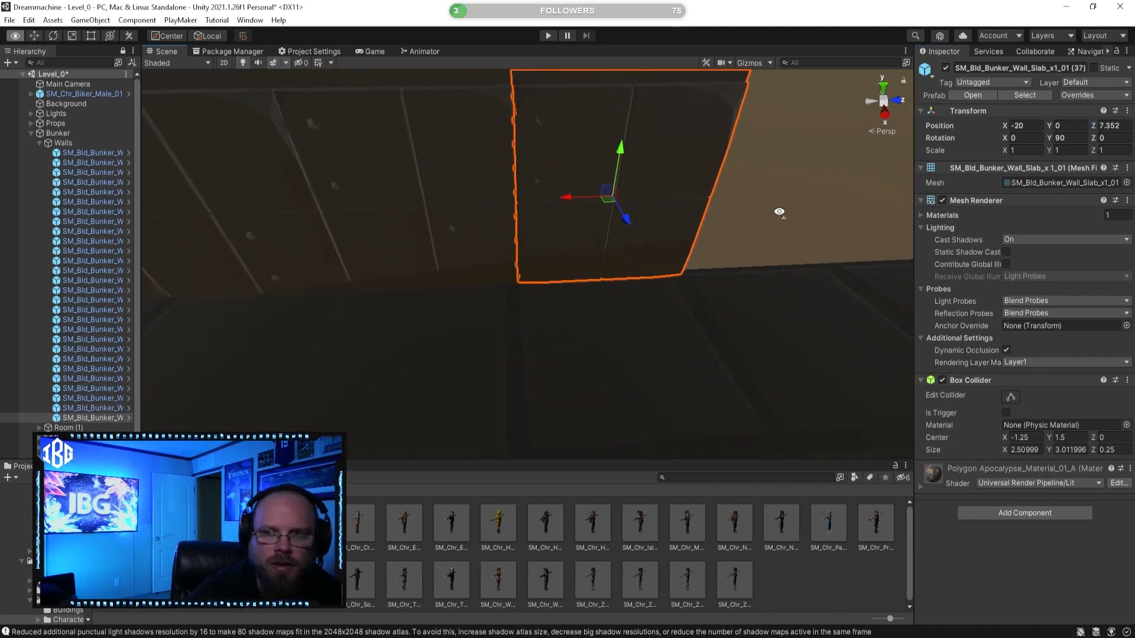
text(7.5)
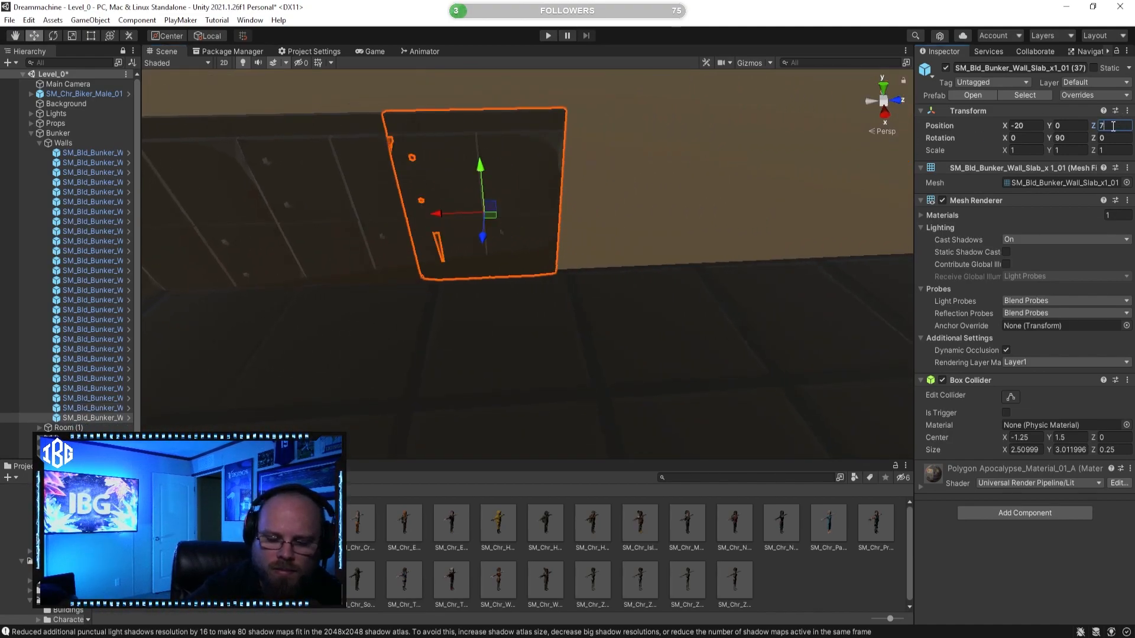
click(803, 567)
Duplicate the last end-row slab and move the copies along the row at 2.5-unit intervals up to Z 15
right_drag(629, 355, 573, 331)
click(506, 235)
key(ctrl+d)
drag(432, 228, 615, 236)
right_drag(555, 300, 489, 301)
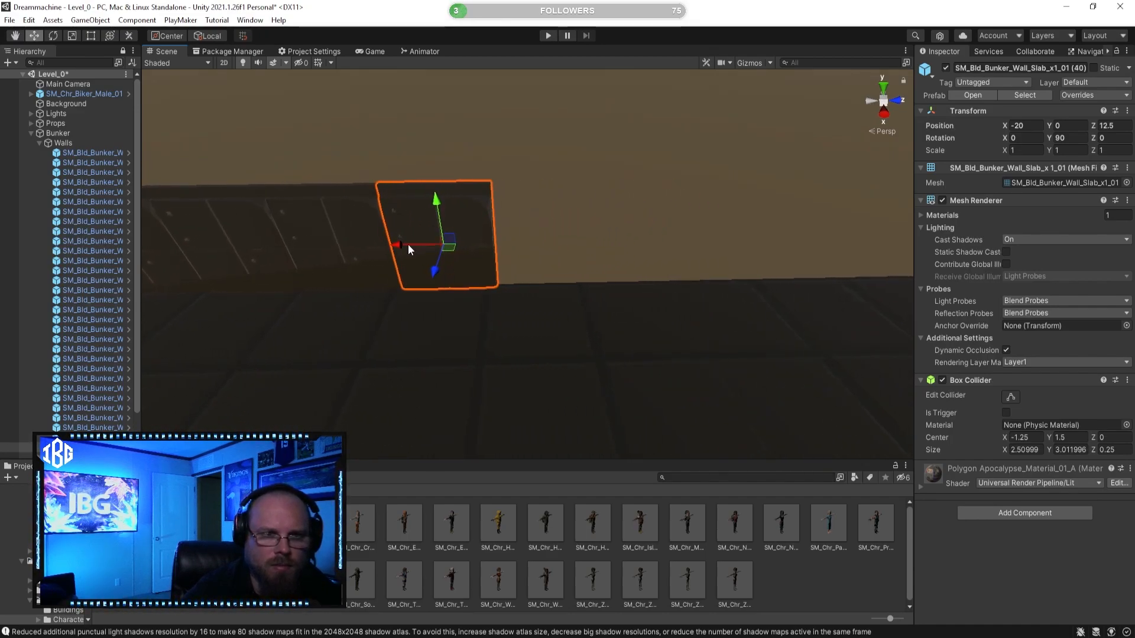
drag(407, 244, 516, 239)
right_drag(547, 302, 503, 307)
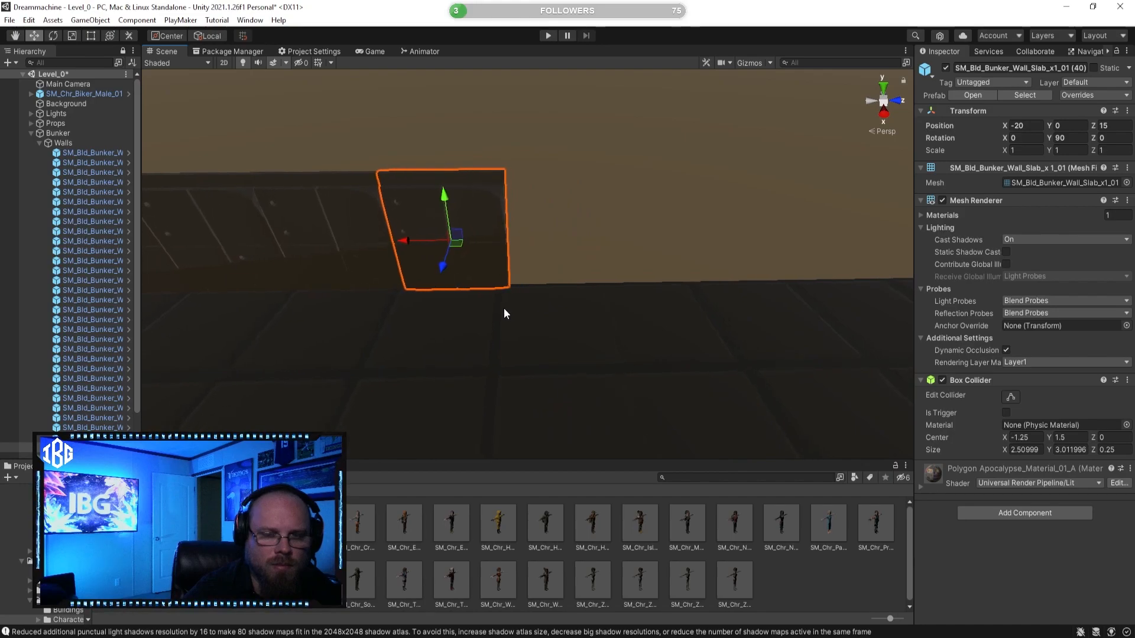
Keep duplicating the last slab and moving each copy 2.5 units further along Z until the row reaches the far corner
drag(405, 241, 615, 240)
right_drag(571, 302, 507, 302)
key(ctrl+d)
drag(409, 238, 514, 231)
right_drag(493, 292, 492, 292)
key(d)
key(s)
key(ctrl+d)
drag(467, 232, 580, 240)
key(d)
right_drag(523, 321, 523, 321)
key(ctrl+d)
drag(448, 229, 555, 230)
Inspect the far corner joint from outside and check the positions of the neighbouring end-row slabs
click(855, 567)
right_drag(651, 360, 520, 366)
click(447, 349)
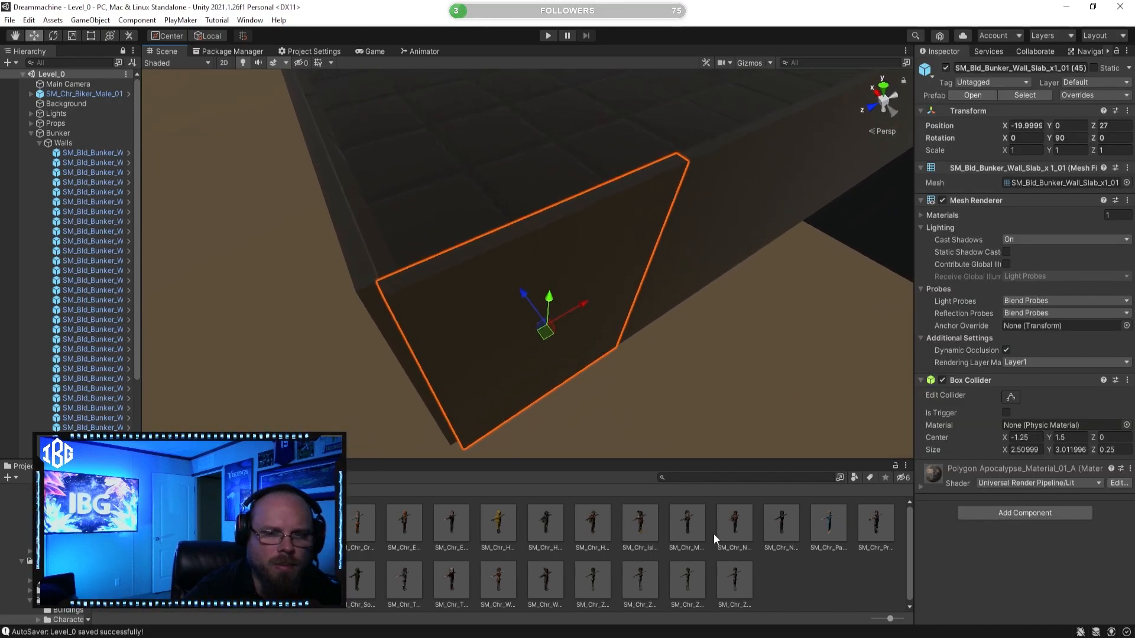
click(585, 390)
right_drag(585, 390, 457, 387)
click(434, 399)
click(639, 306)
click(562, 302)
click(510, 305)
click(435, 310)
right_drag(427, 318, 880, 313)
click(838, 572)
Select all twelve slabs of the finished end row, duplicate them and move the copies to the opposite side of the floor
right_drag(549, 360, 656, 319)
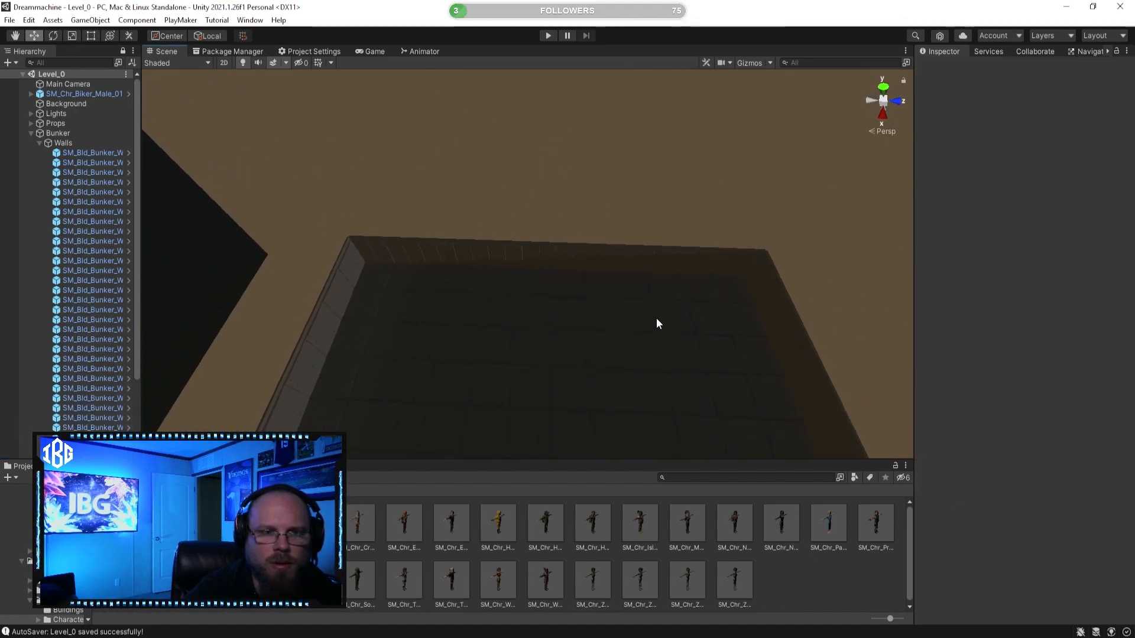
shift+click(417, 248)
shift+click(446, 246)
shift+click(476, 246)
shift+click(506, 248)
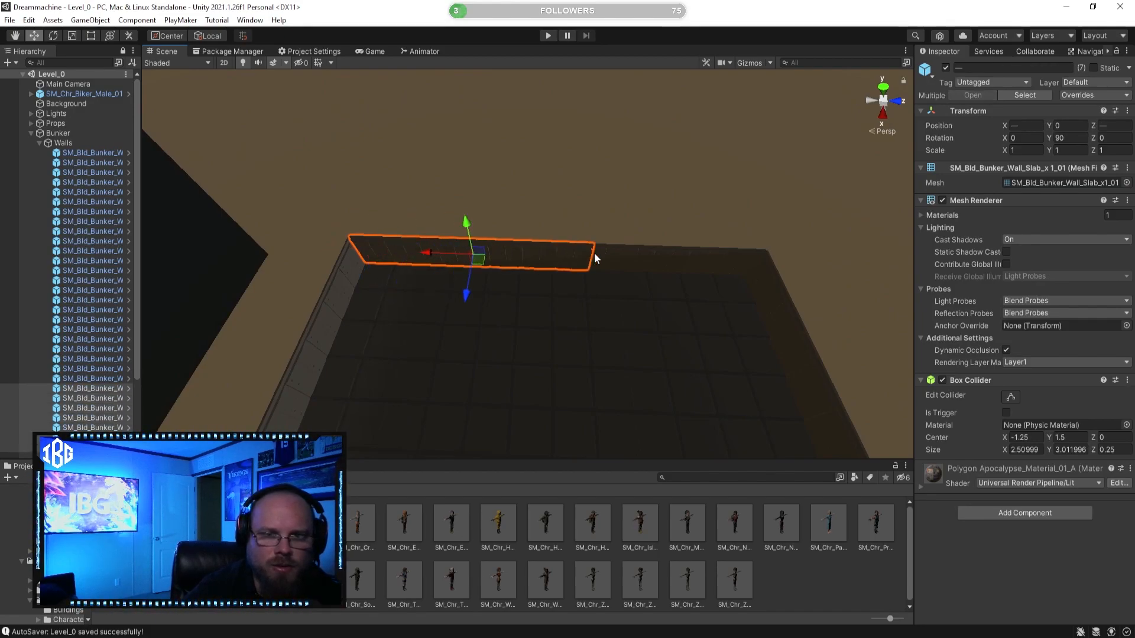
shift+click(720, 262)
shift+click(744, 267)
alt+drag(744, 267, 608, 330)
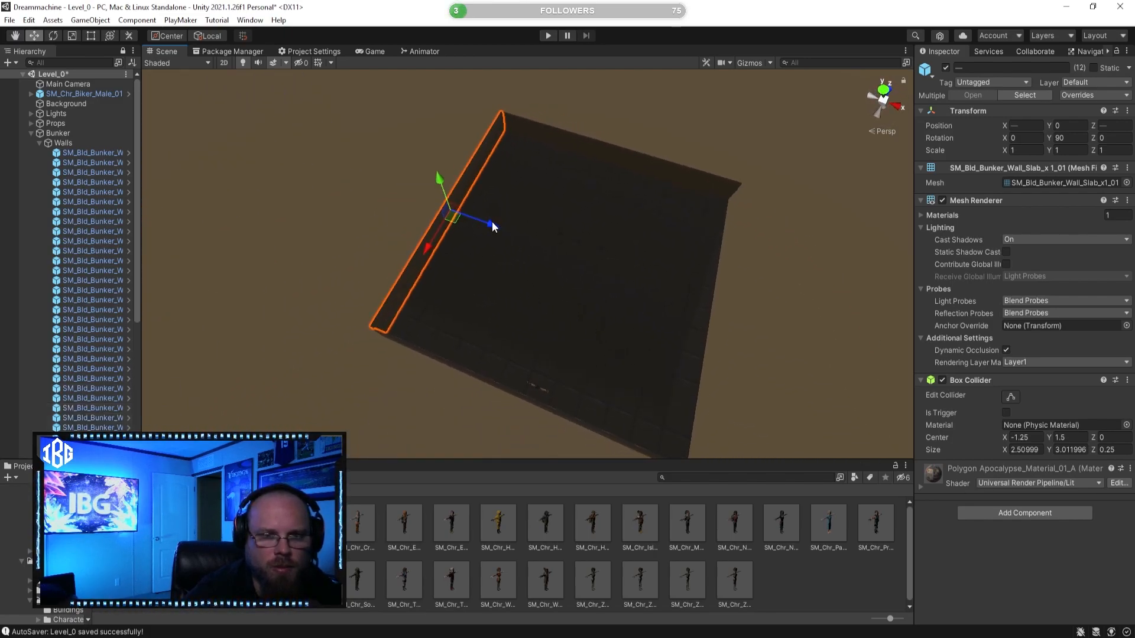
alt+drag(491, 221, 709, 296)
Rotate the copied row to 270 degrees around Y and fit it against the floor's open edge and corners
click(53, 36)
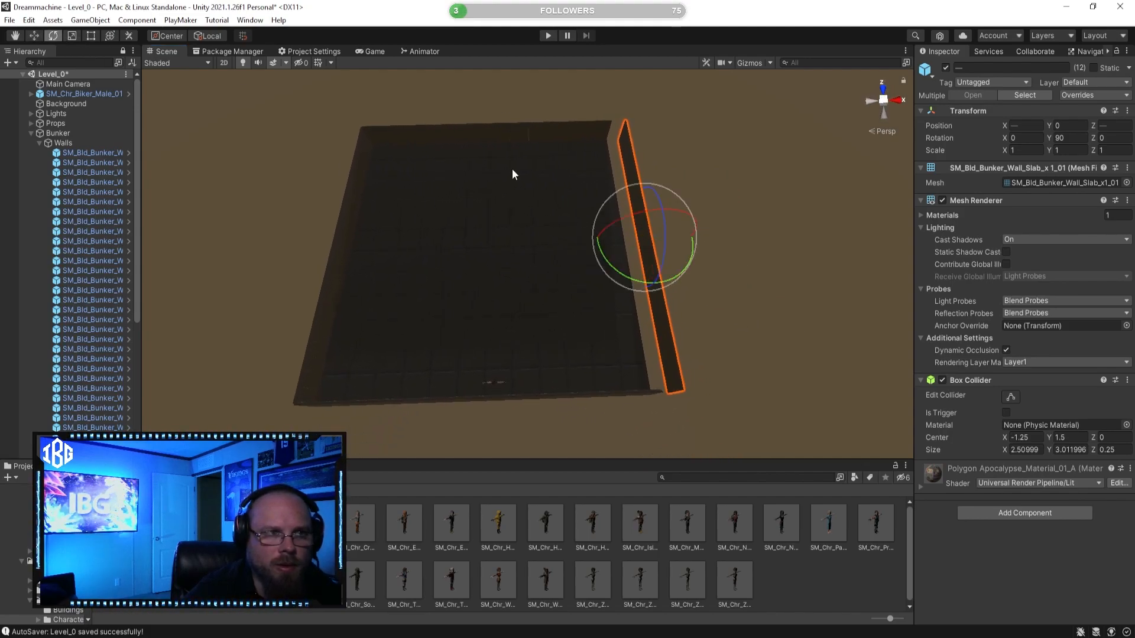
drag(669, 274, 332, 213)
click(35, 38)
drag(602, 237, 586, 237)
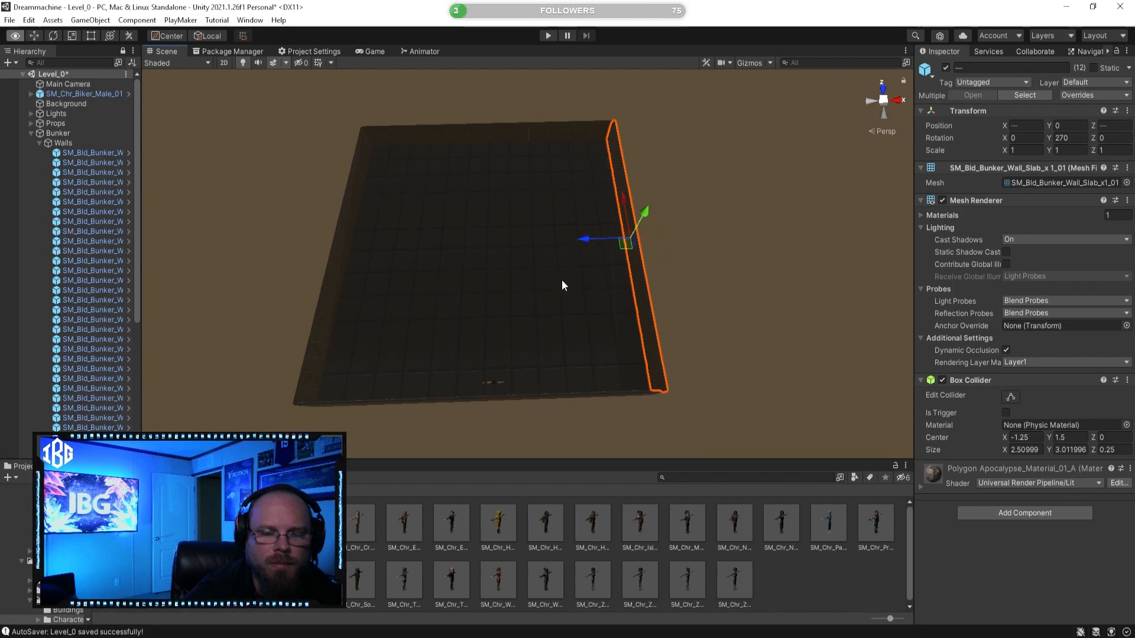
scroll(562, 282, up, 5)
alt+drag(567, 274, 644, 420)
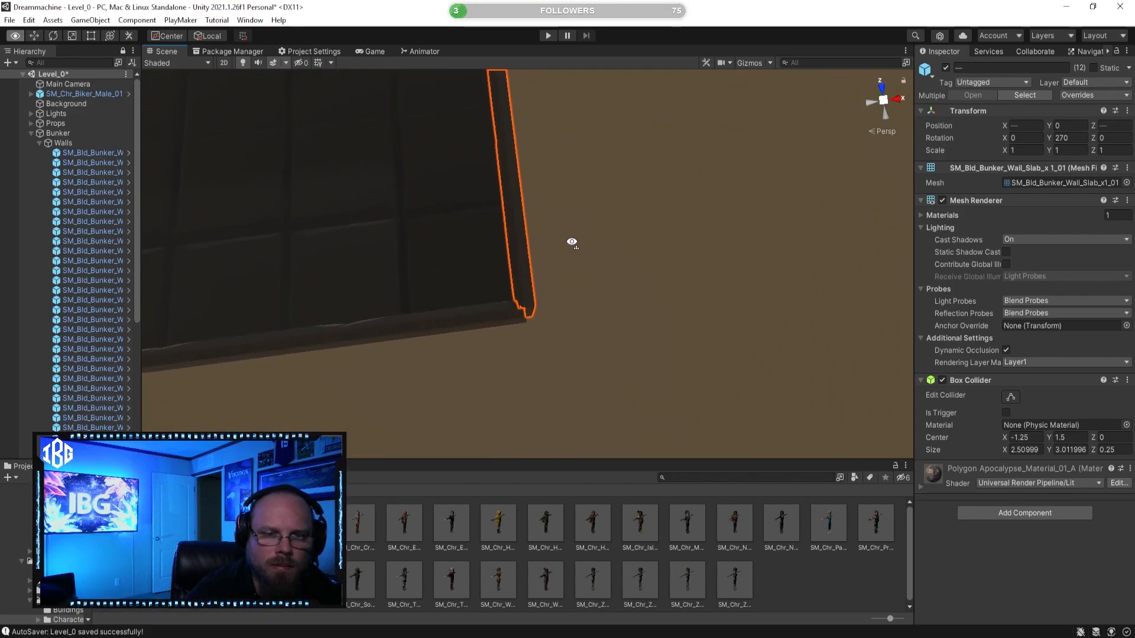
right_drag(572, 242, 570, 251)
click(774, 568)
Examine the enclosed bunker from several sides with the scene lighting switched off and on
right_drag(638, 378, 712, 245)
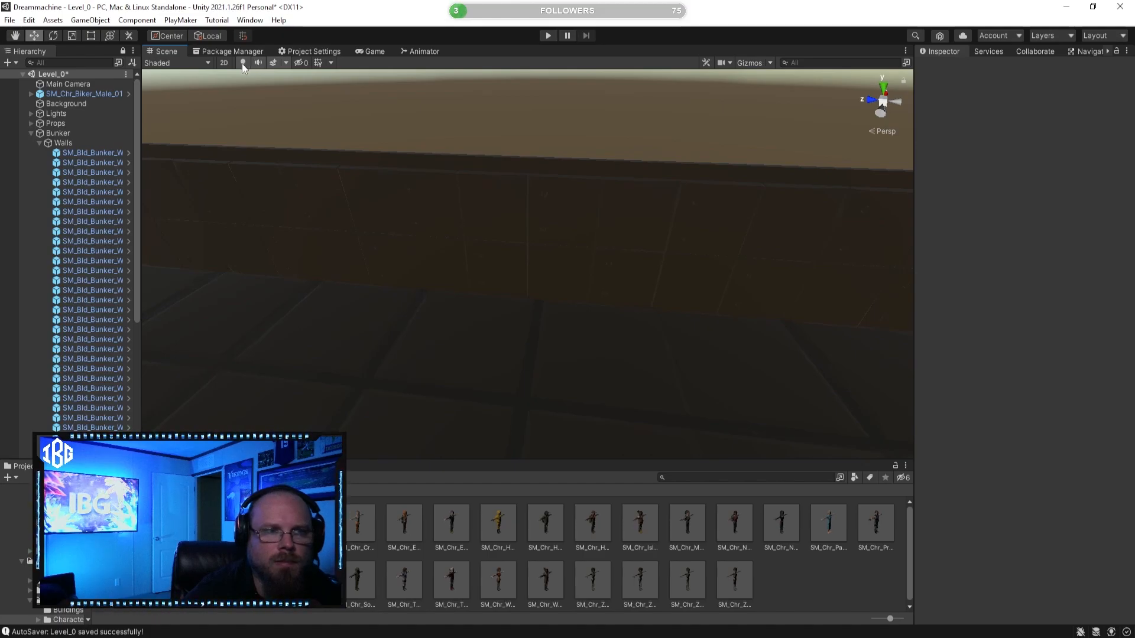
click(242, 62)
right_drag(320, 195, 291, 140)
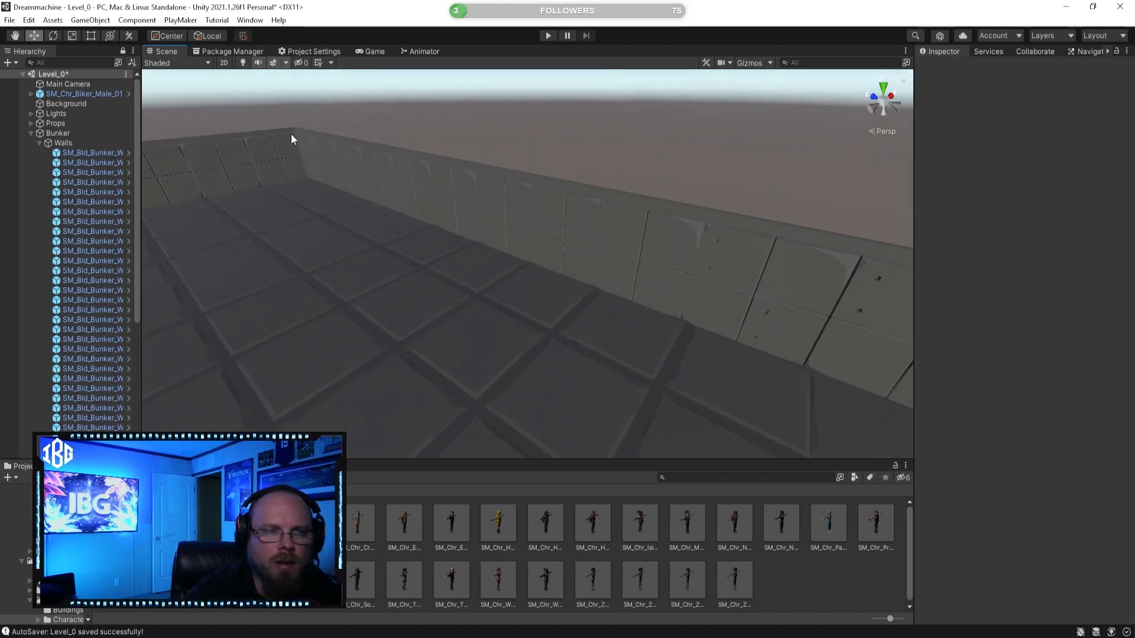
click(242, 62)
click(242, 62)
right_drag(483, 282, 223, 116)
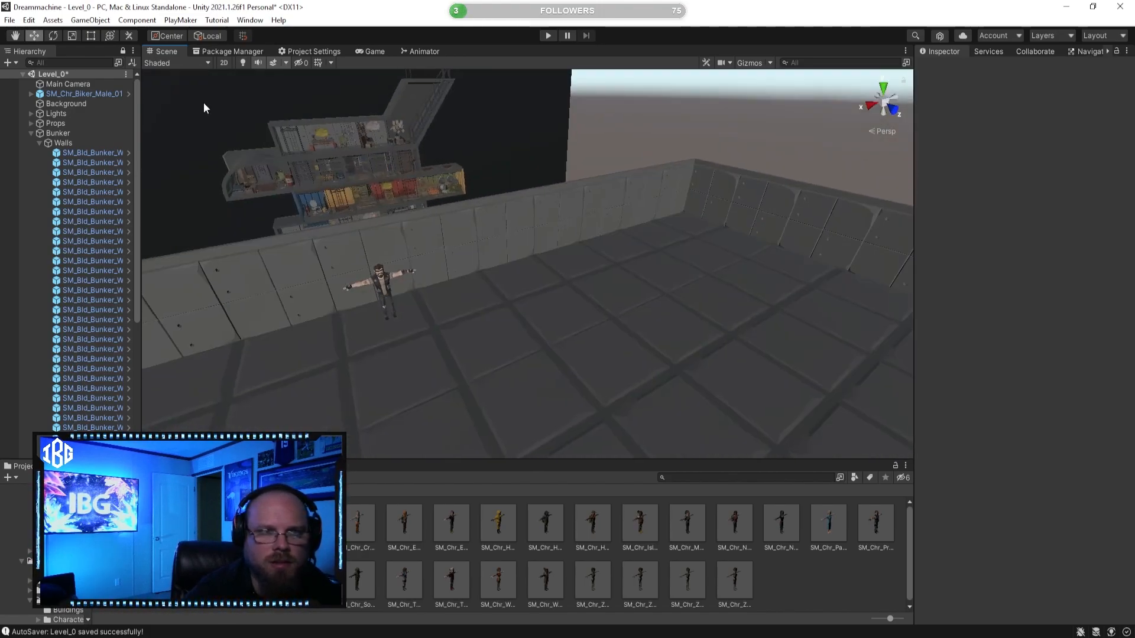
click(243, 62)
right_drag(532, 248, 484, 397)
right_drag(587, 335, 397, 272)
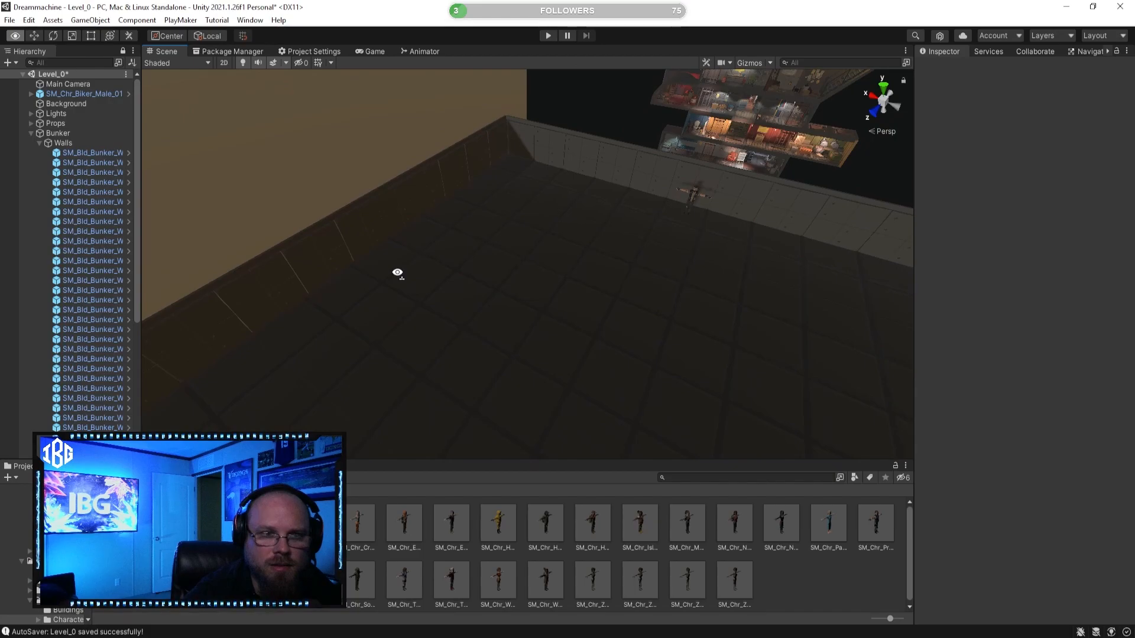
right_drag(632, 266, 284, 258)
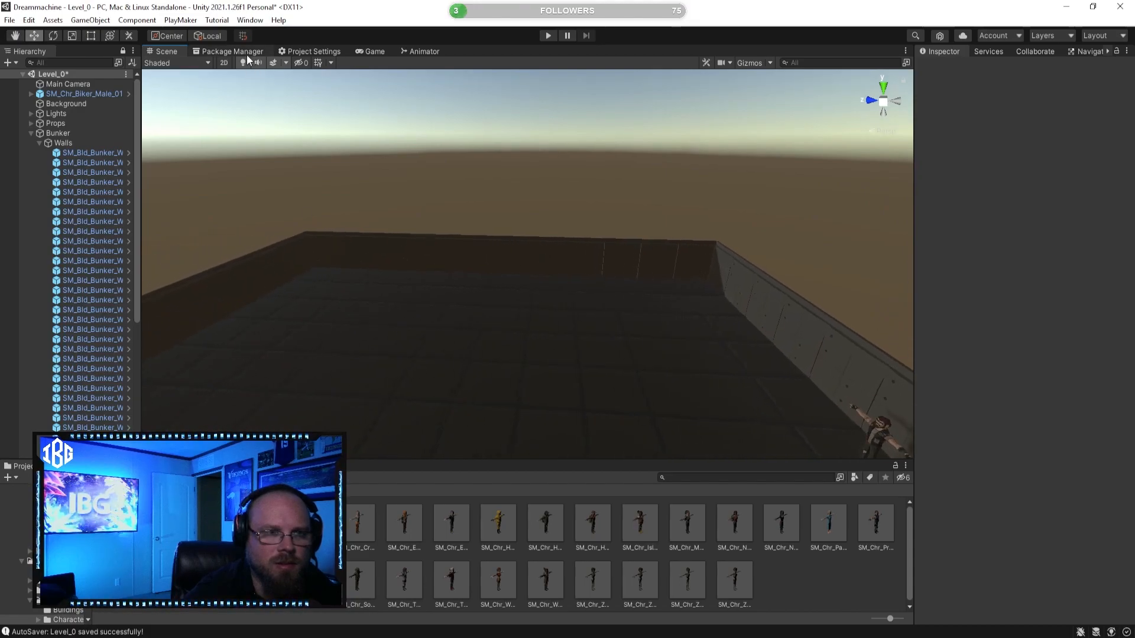
right_drag(422, 277, 656, 303)
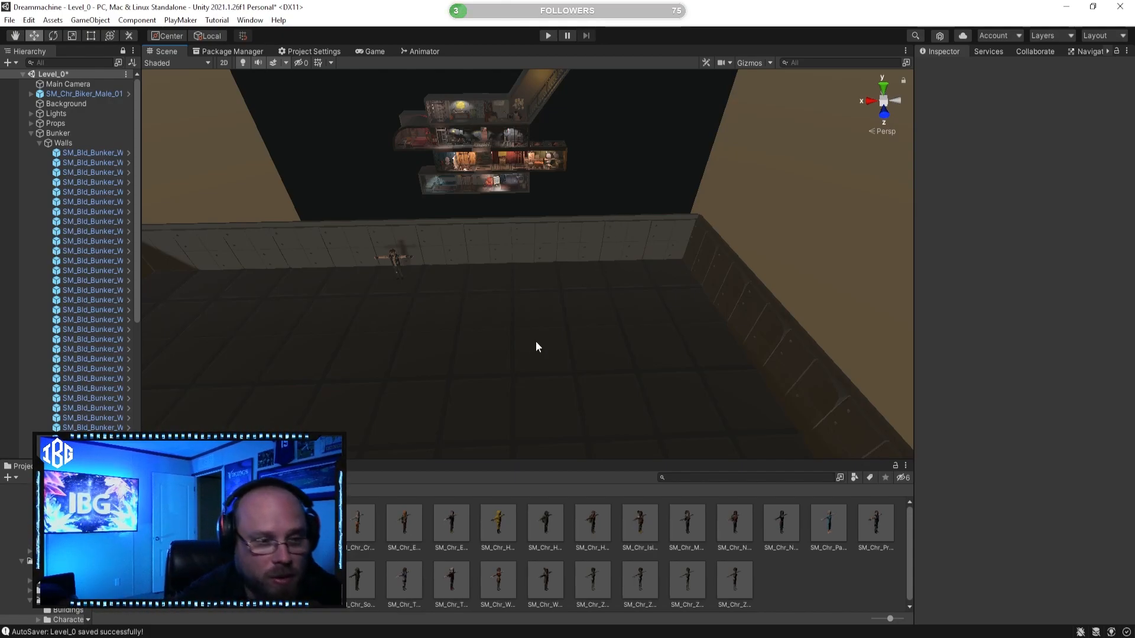
Collapse the Walls group and delete the two middle slabs of the wall opposite the biker character
click(38, 143)
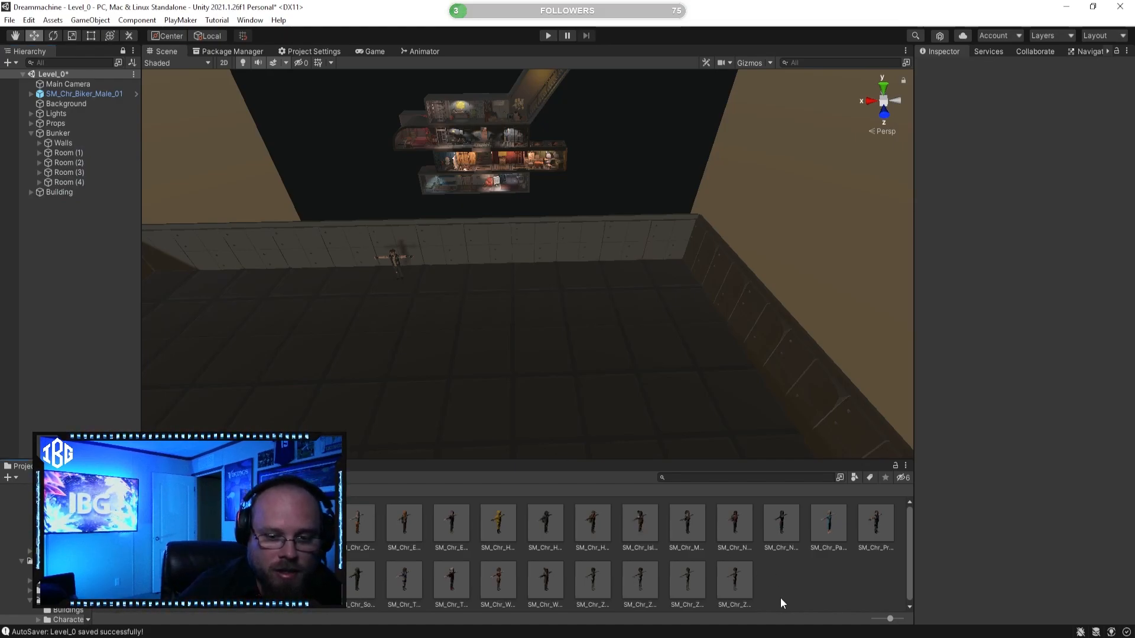
right_drag(459, 344, 497, 214)
key(w)
right_drag(599, 199, 474, 373)
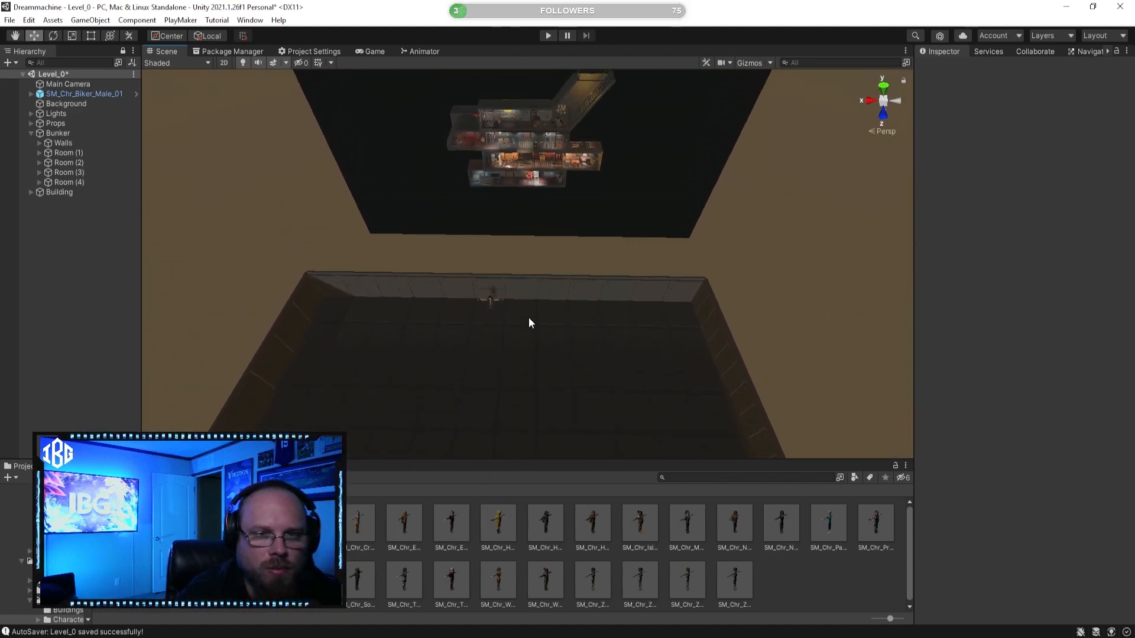
mouse_move(528, 322)
right_down()
mouse_move(221, 339)
mouse_move(532, 363)
mouse_move(537, 333)
right_up()
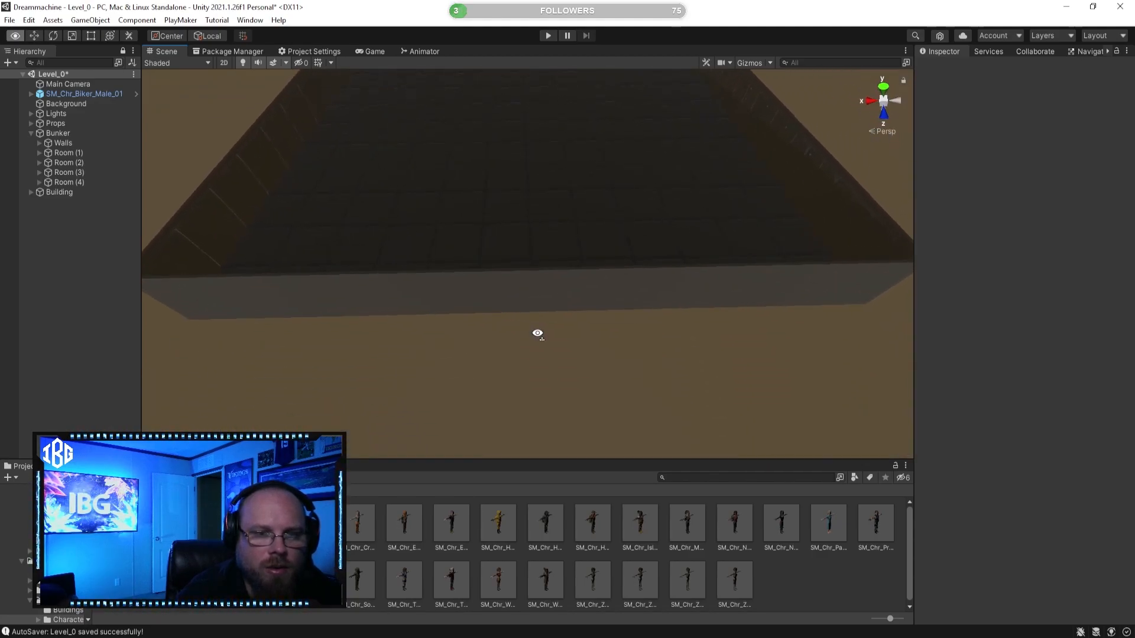
click(516, 310)
key(Delete)
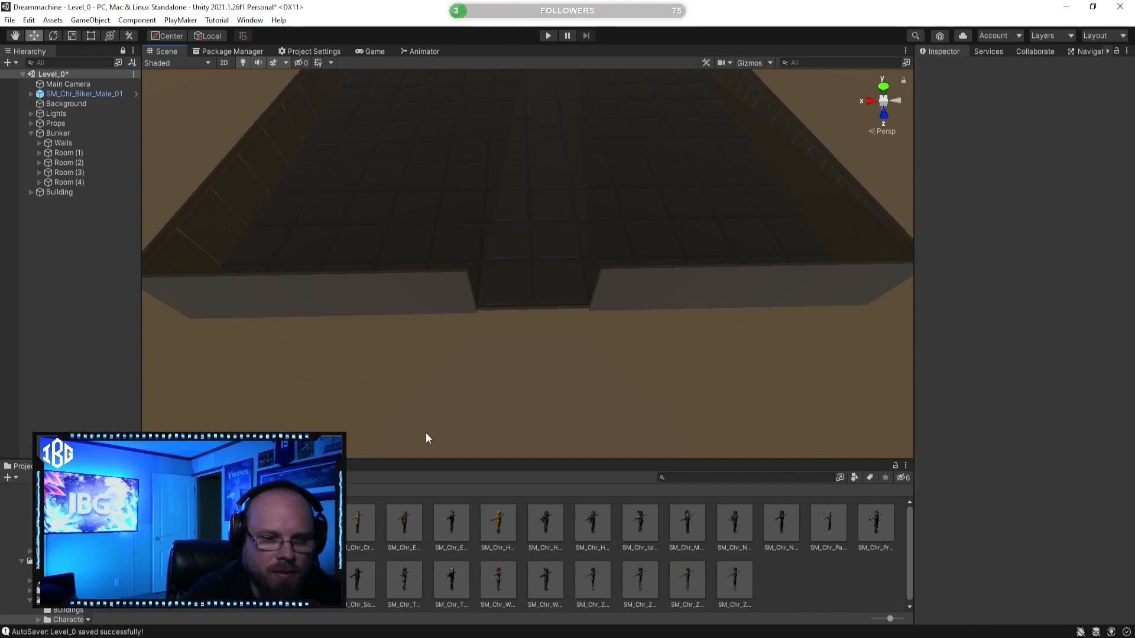
Duplicate the two floor tiles in the wall opening and move the copies outward by one tile
click(525, 288)
shift+click(548, 287)
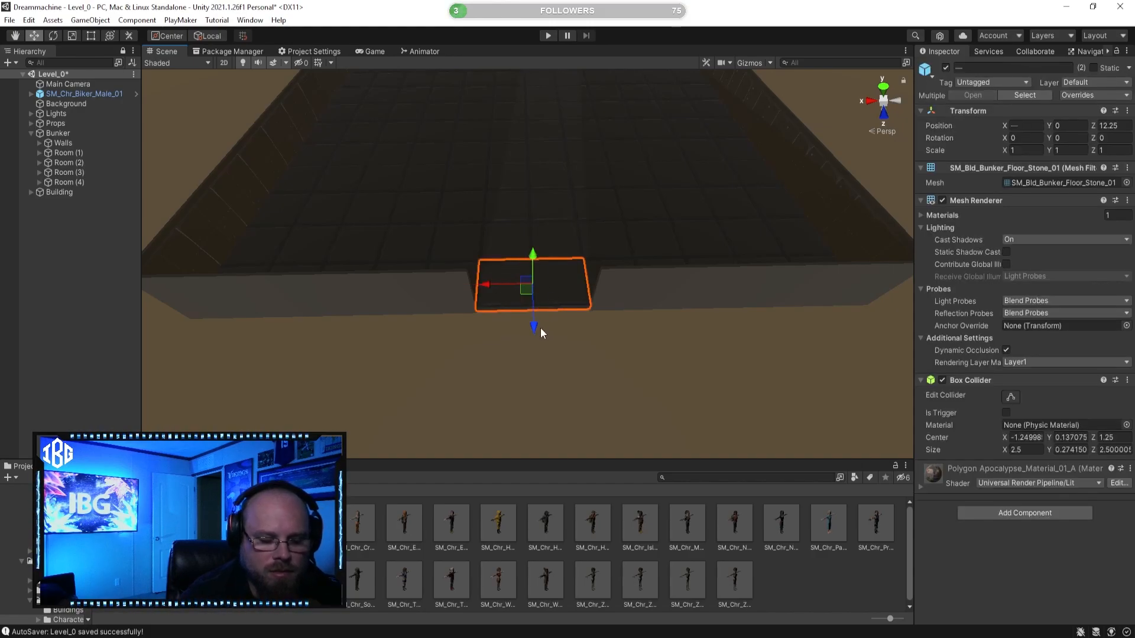
drag(534, 322, 548, 380)
click(822, 598)
right_drag(487, 313, 745, 318)
key(a)
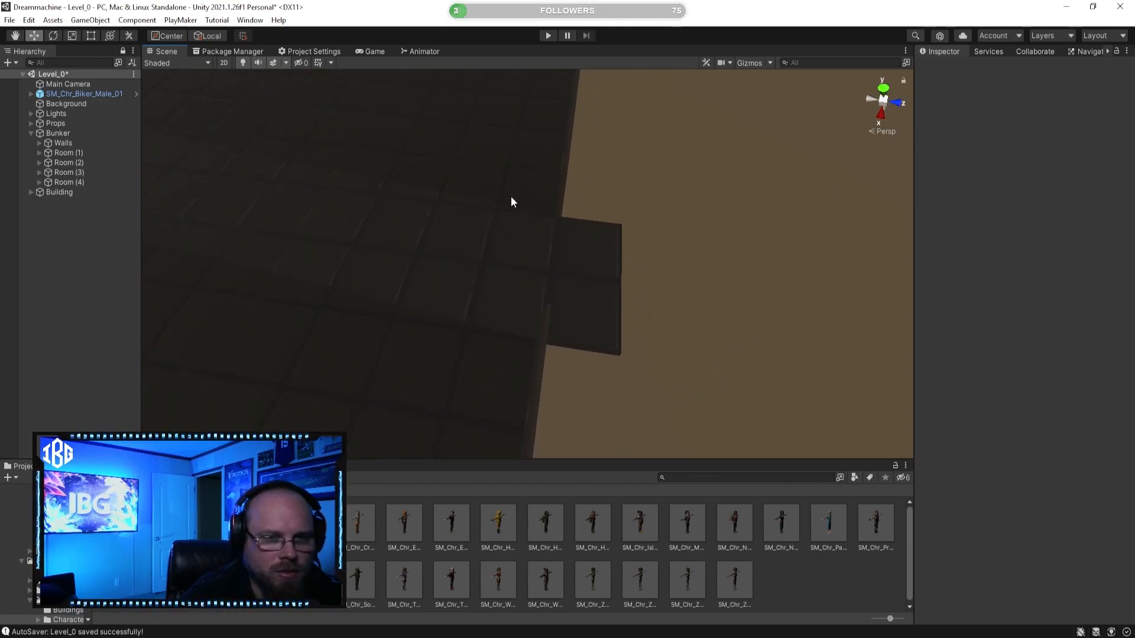
Open the PolygonApocalypse Prefabs/Buildings folder and find the curved bunker end walls with doors
click(107, 490)
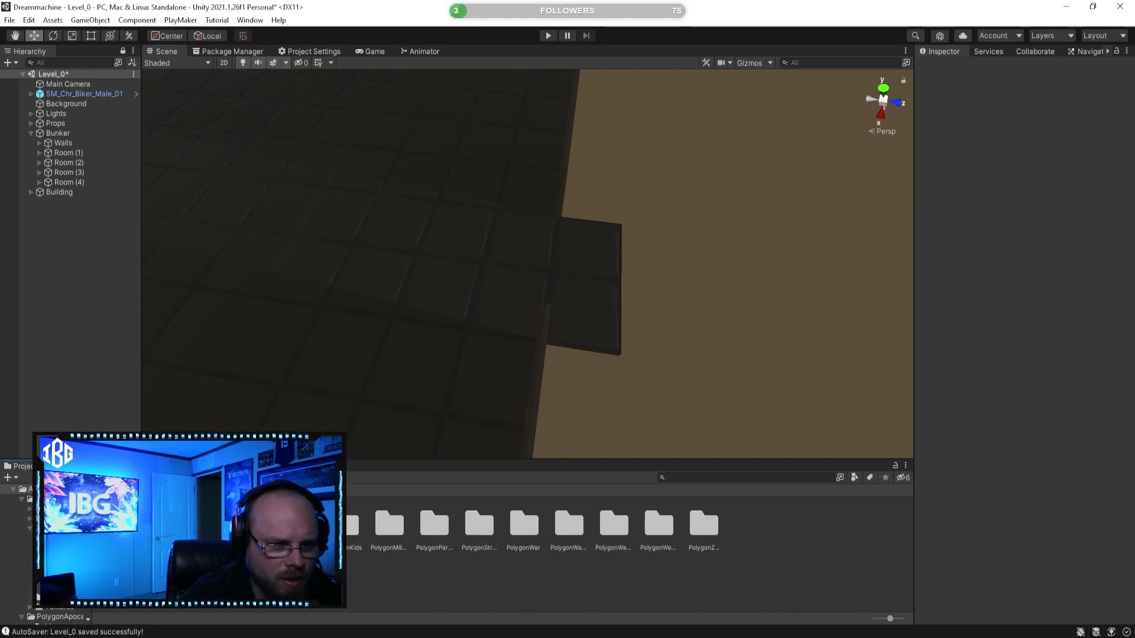
double_click(165, 524)
double_click(254, 524)
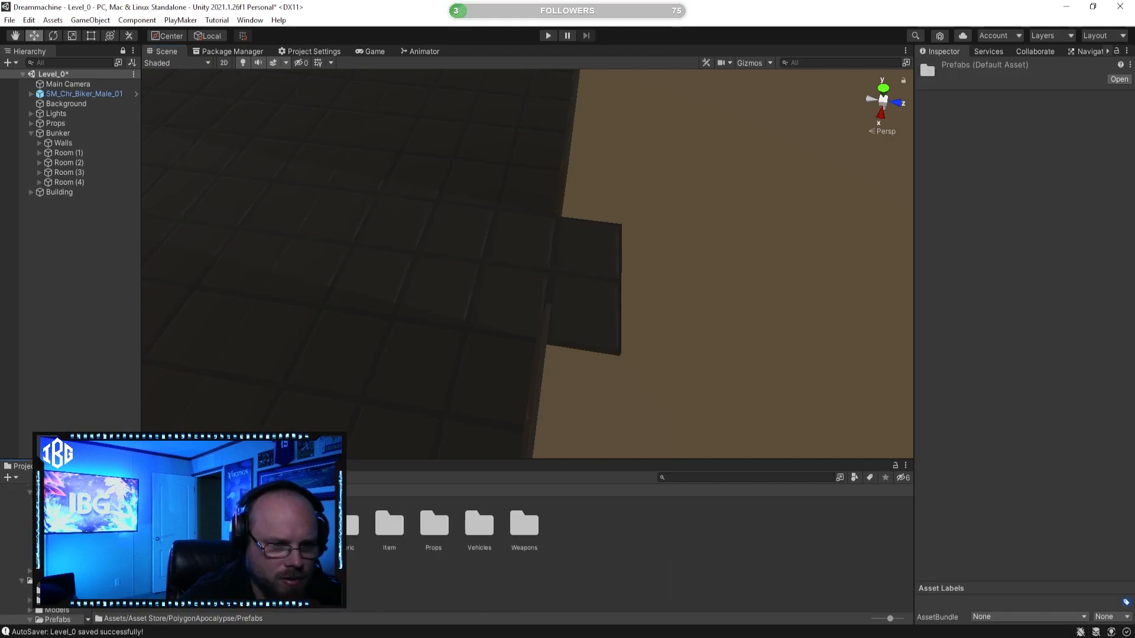
double_click(120, 524)
scroll(542, 511, down, 5)
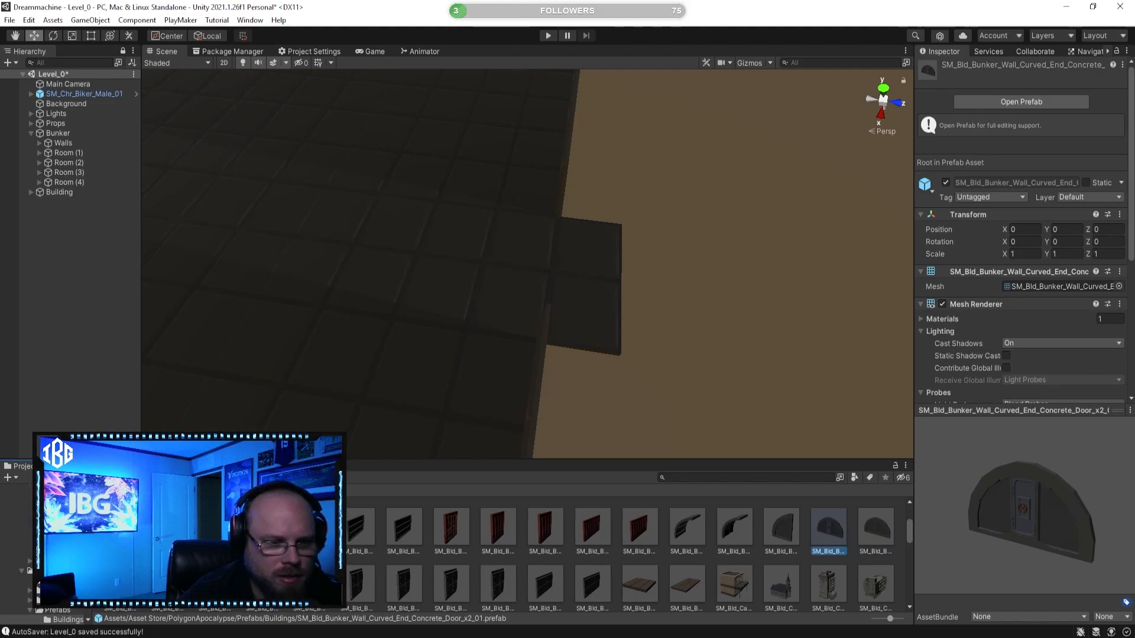
Preview the metal door variant and place SM_Bld_Bunker_Wall_Curved_End_Concrete_Door_x2_01 near the wall opening
click(167, 584)
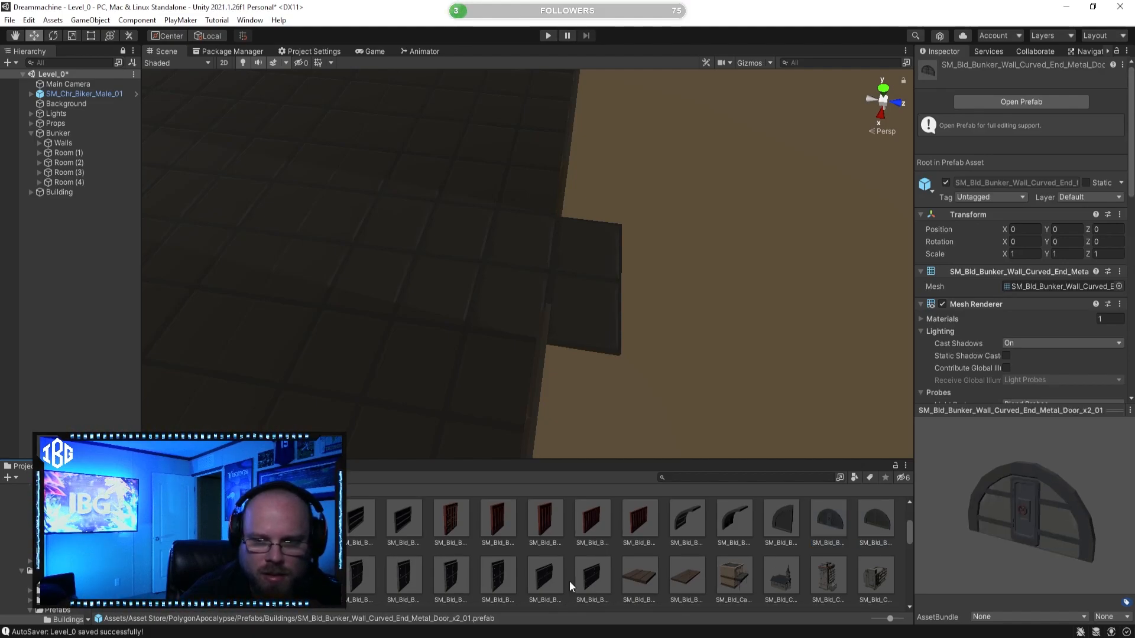
click(835, 522)
drag(822, 531, 717, 289)
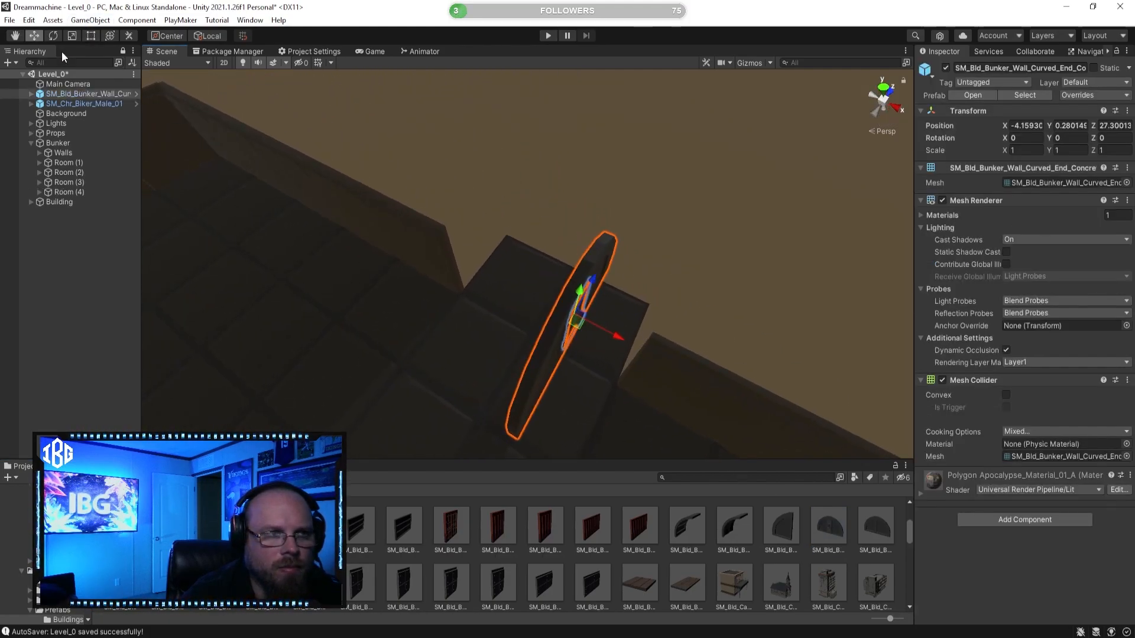
Rotate the curved concrete door wall to 90 degrees around Y and move it into the wall opening
click(52, 33)
drag(591, 358, 265, 210)
click(31, 37)
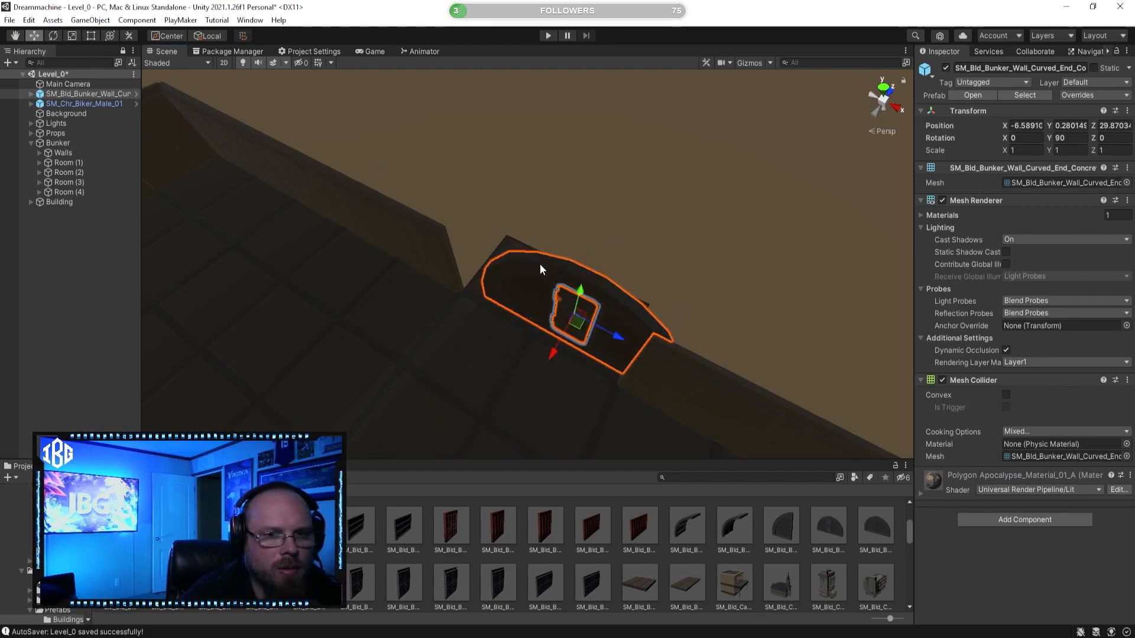
drag(622, 340, 445, 363)
drag(479, 287, 718, 495)
click(751, 558)
Inspect from inside how the curved door wall fits against the neighbouring wall slab and floor tiles
right_drag(667, 290, 667, 291)
key(d)
key(s)
key(a)
key(w)
key(a)
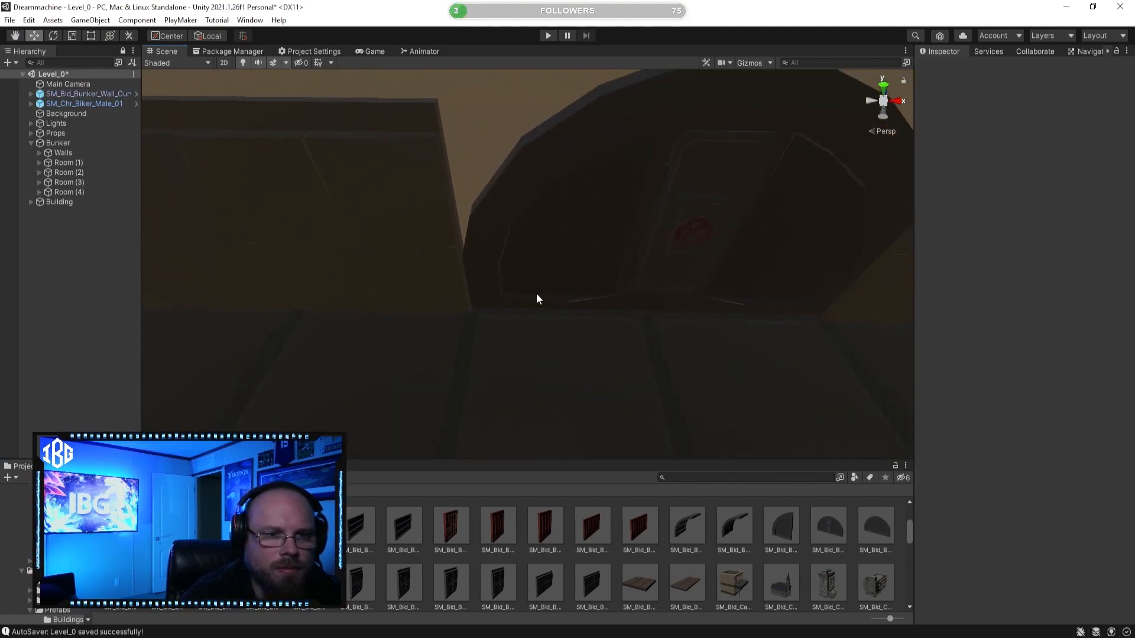
click(425, 257)
click(495, 241)
click(814, 562)
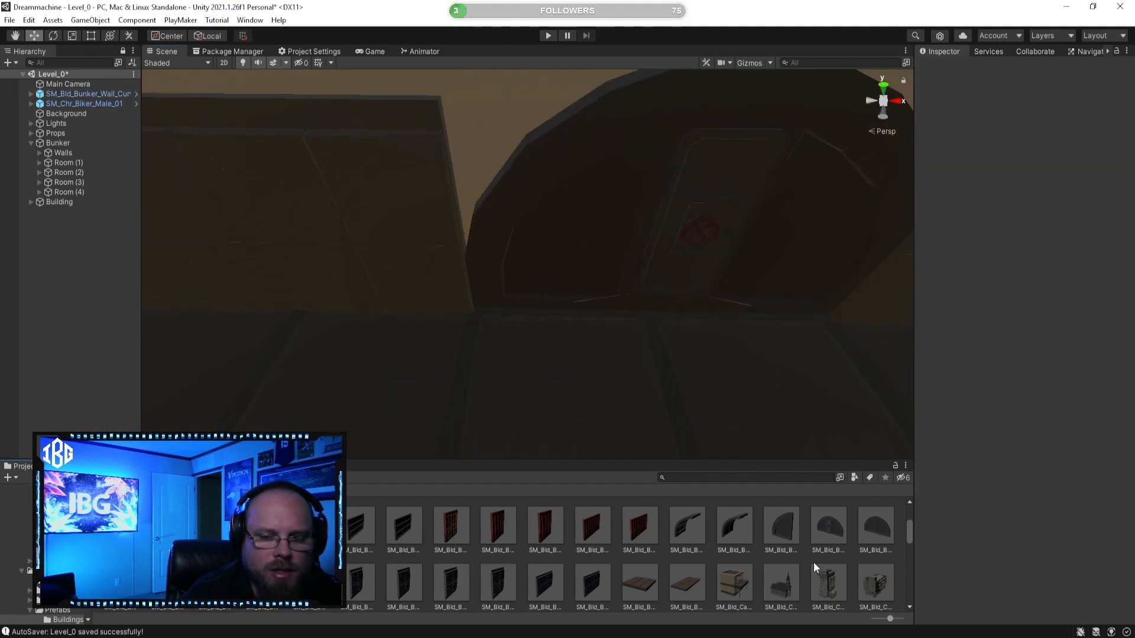
Find the curved concrete bunker end beam among the building prefabs and place one beside the curved door wall
scroll(549, 345, down, 8)
right_drag(509, 321, 444, 242)
key(w)
click(580, 190)
right_drag(581, 190, 542, 260)
key(s)
key(w)
scroll(417, 551, down, 3)
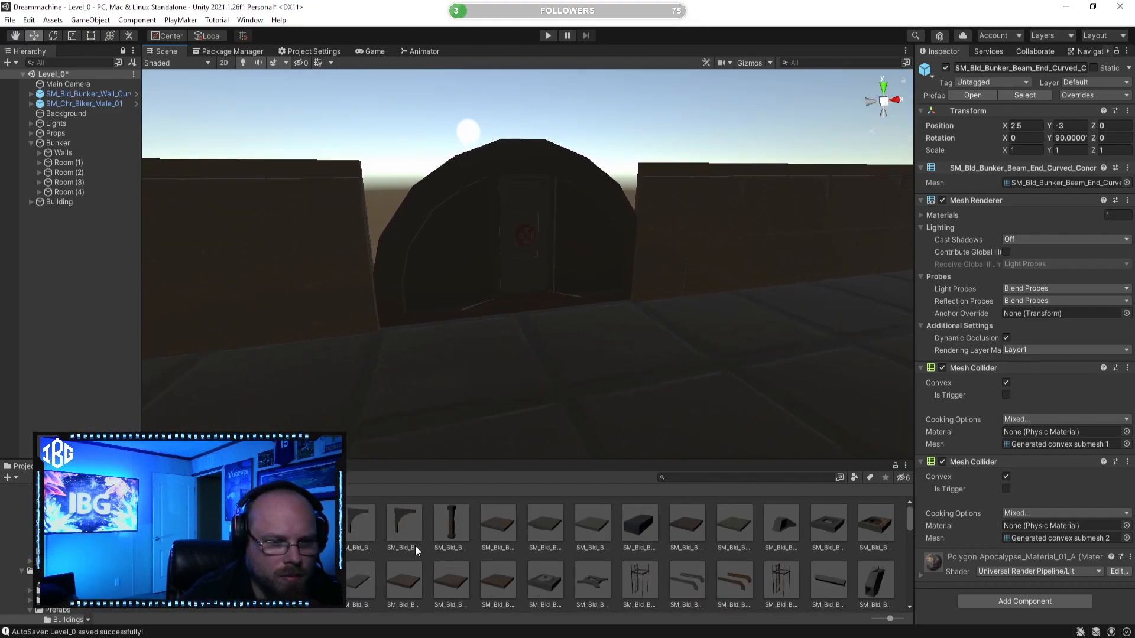
click(360, 518)
drag(1053, 501, 922, 481)
middle_drag(387, 366, 405, 456)
drag(363, 531, 487, 423)
Rotate the curved end beam to 90 degrees around Y and move it over one side of the door arch, in line with the wall
right_drag(487, 423, 338, 436)
key(d)
key(e)
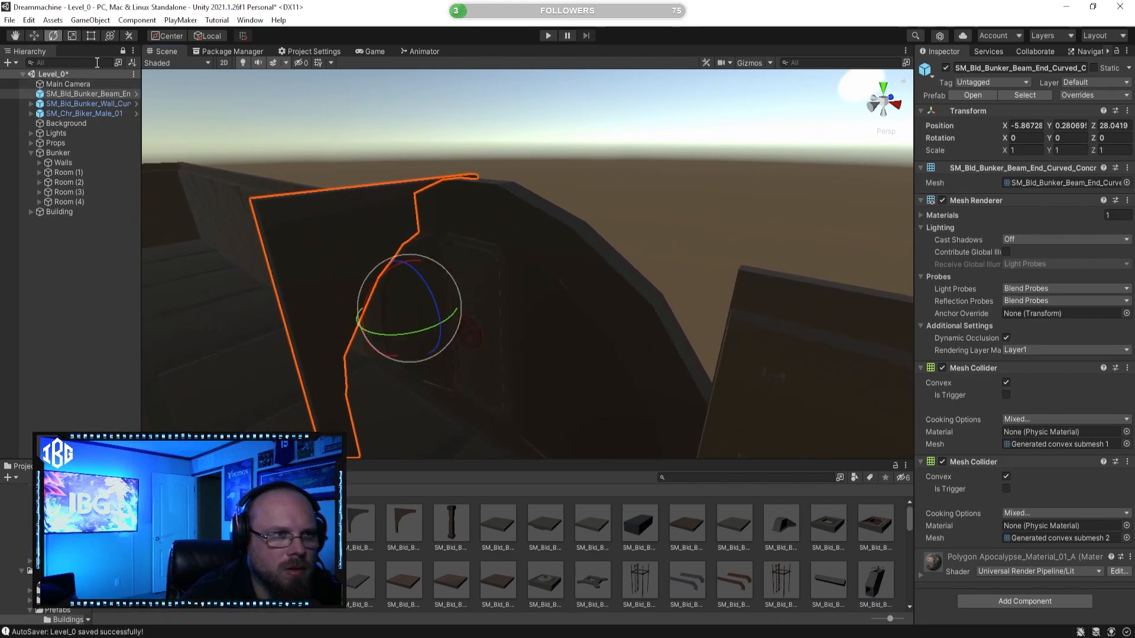
ctrl+drag(397, 337, 223, 319)
mouse_move(223, 319)
right_down()
mouse_move(356, 335)
mouse_move(224, 331)
right_up()
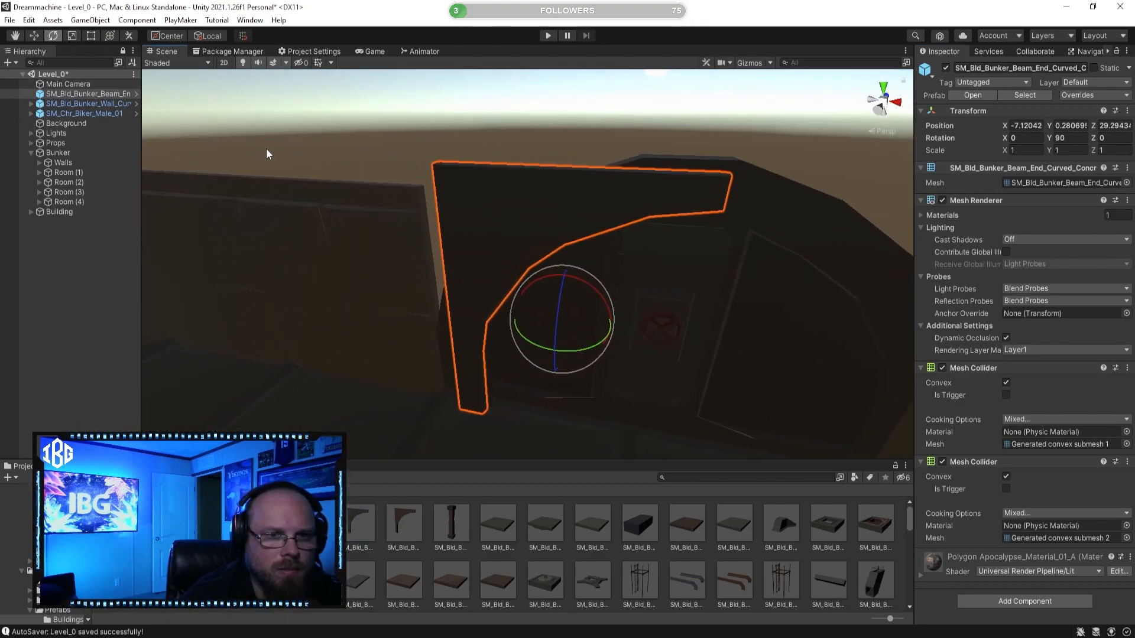
click(33, 36)
ctrl+drag(606, 330, 554, 328)
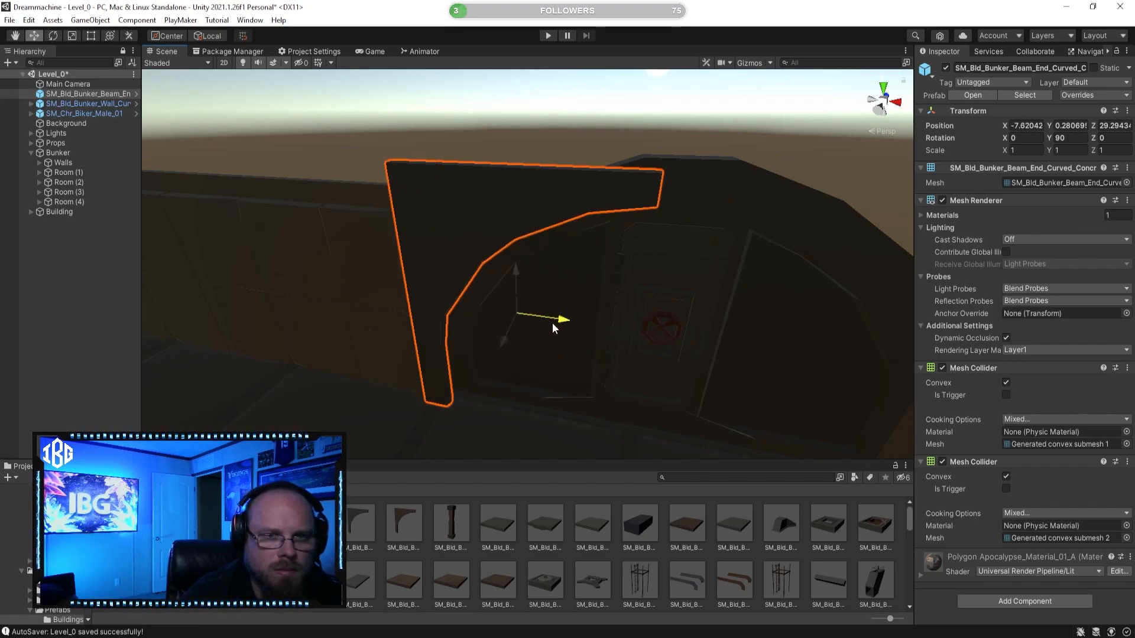
right_drag(566, 321, 283, 348)
ctrl+drag(466, 348, 478, 346)
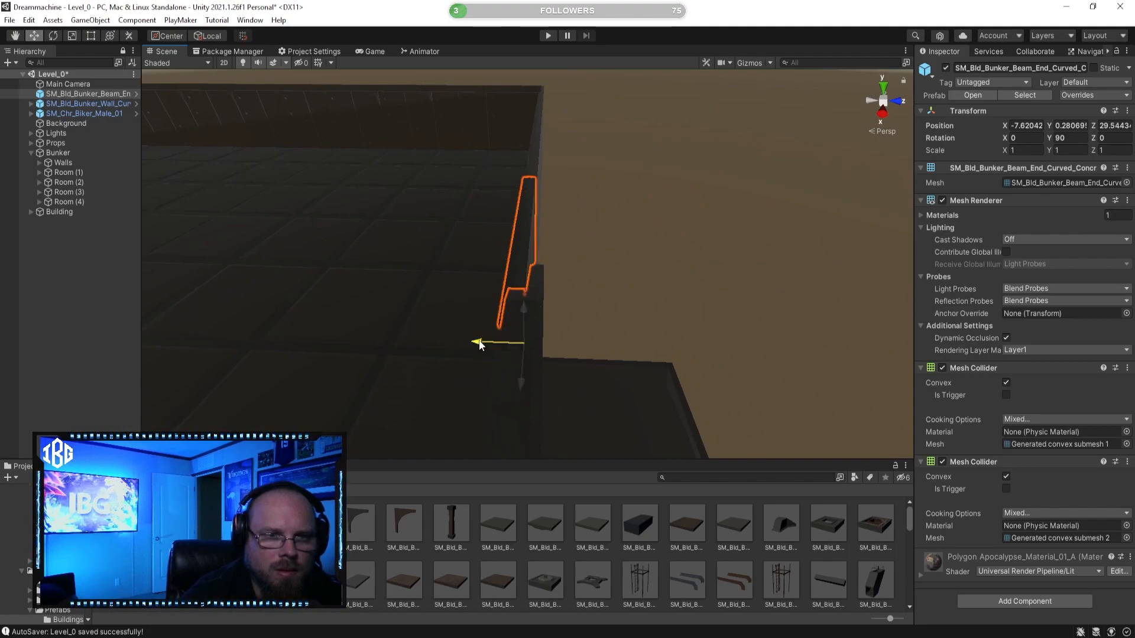
click(666, 559)
Duplicate the curved end beam, rotate the copy to 270 degrees around Y and fit it over the opposite side of the door arch
right_drag(453, 382, 388, 197)
key(s)
click(429, 207)
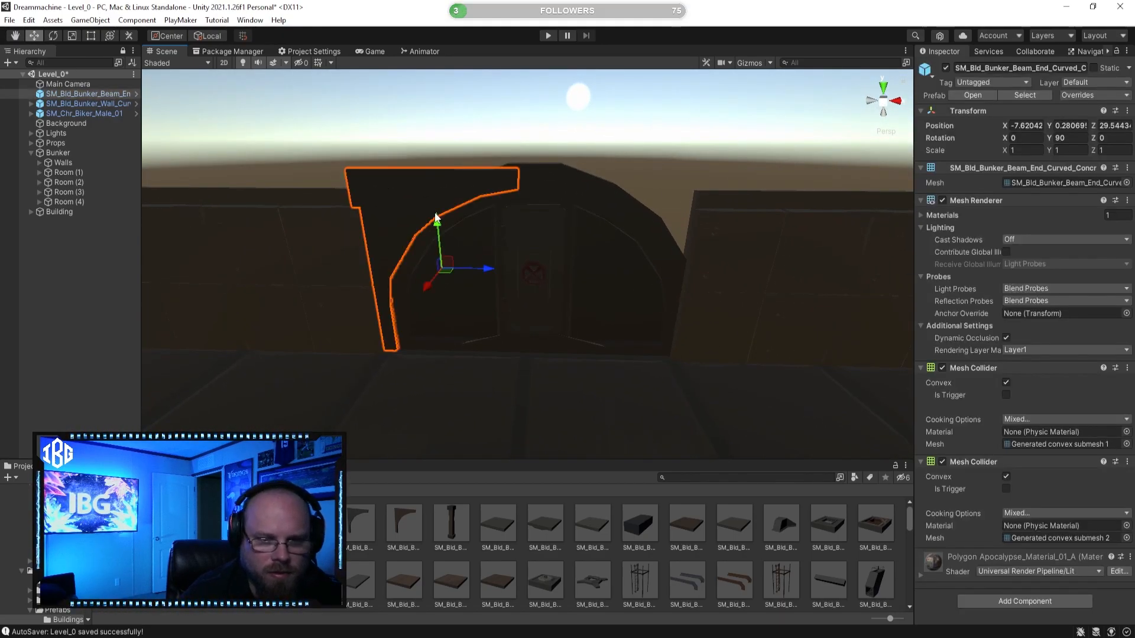
key(ctrl+d)
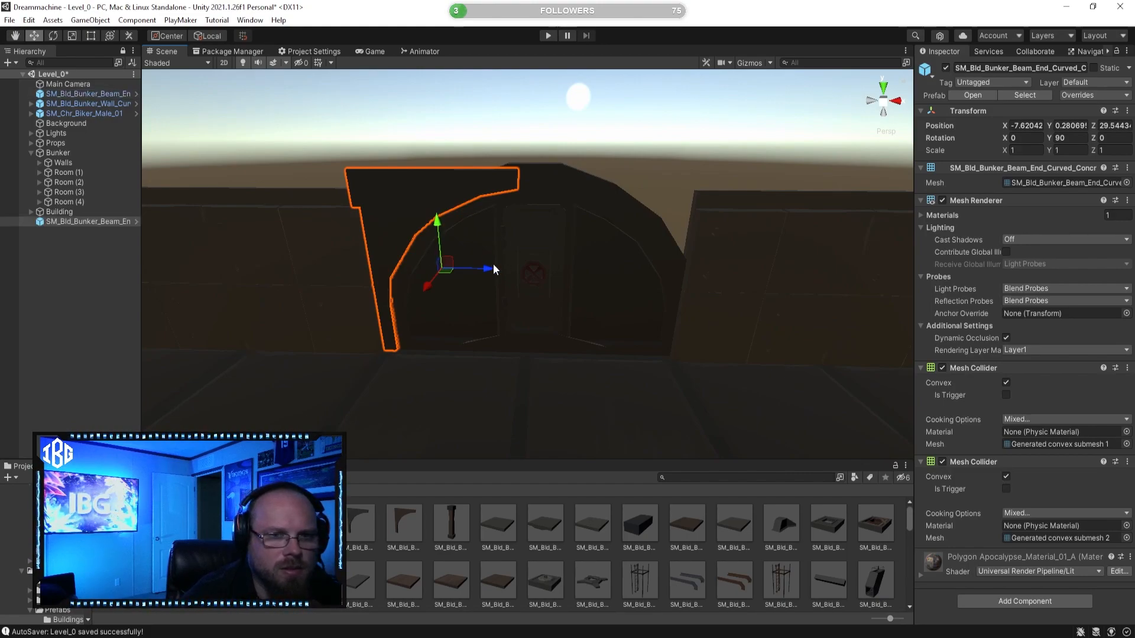
ctrl+drag(499, 273, 395, 253)
key(e)
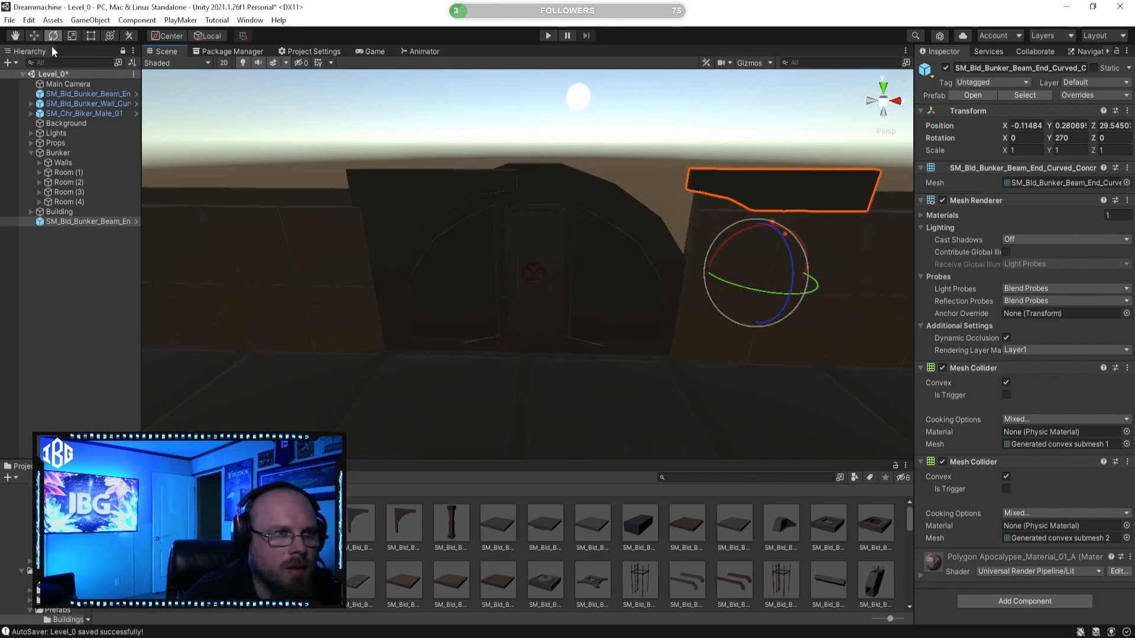
click(34, 35)
ctrl+drag(664, 259, 563, 269)
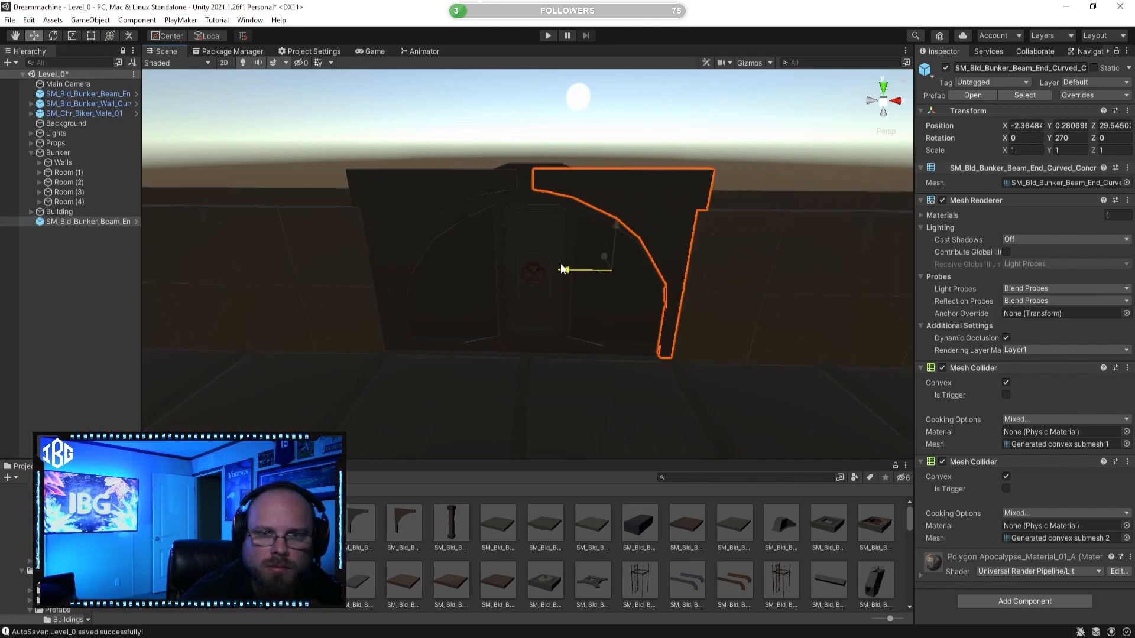
click(715, 553)
Try shifting the duplicated end beam slightly along the wall to X -2.324, and undo the move
right_drag(660, 353, 658, 352)
key(w)
key(d)
right_drag(568, 352, 355, 171)
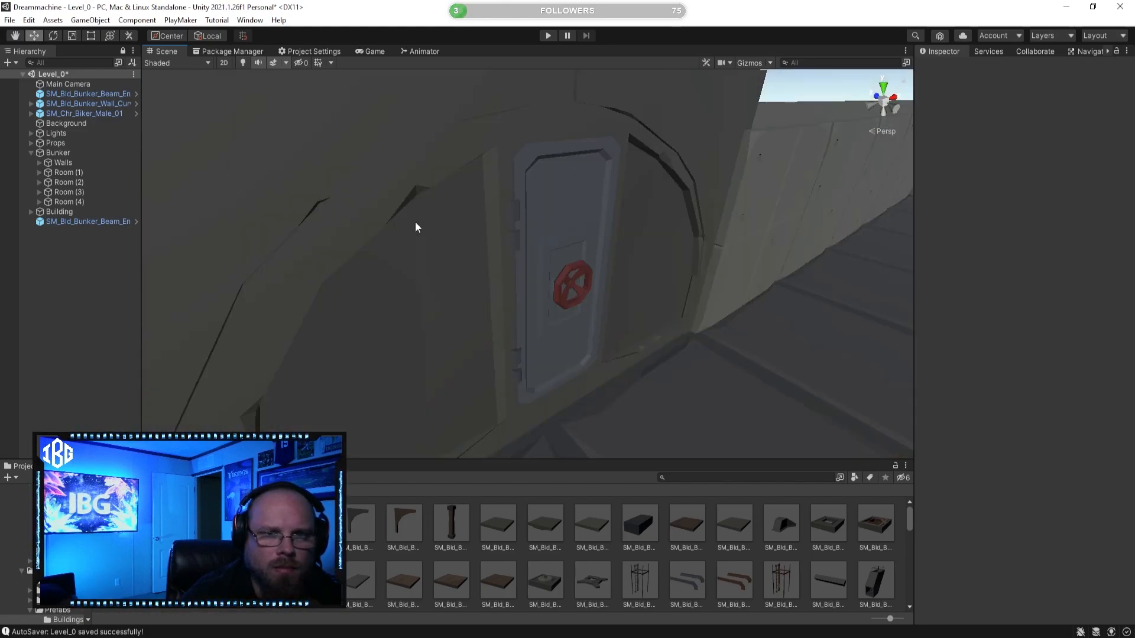
right_drag(415, 221, 476, 197)
click(591, 132)
mouse_move(506, 270)
mouse_down()
mouse_move(530, 263)
mouse_move(513, 273)
mouse_up()
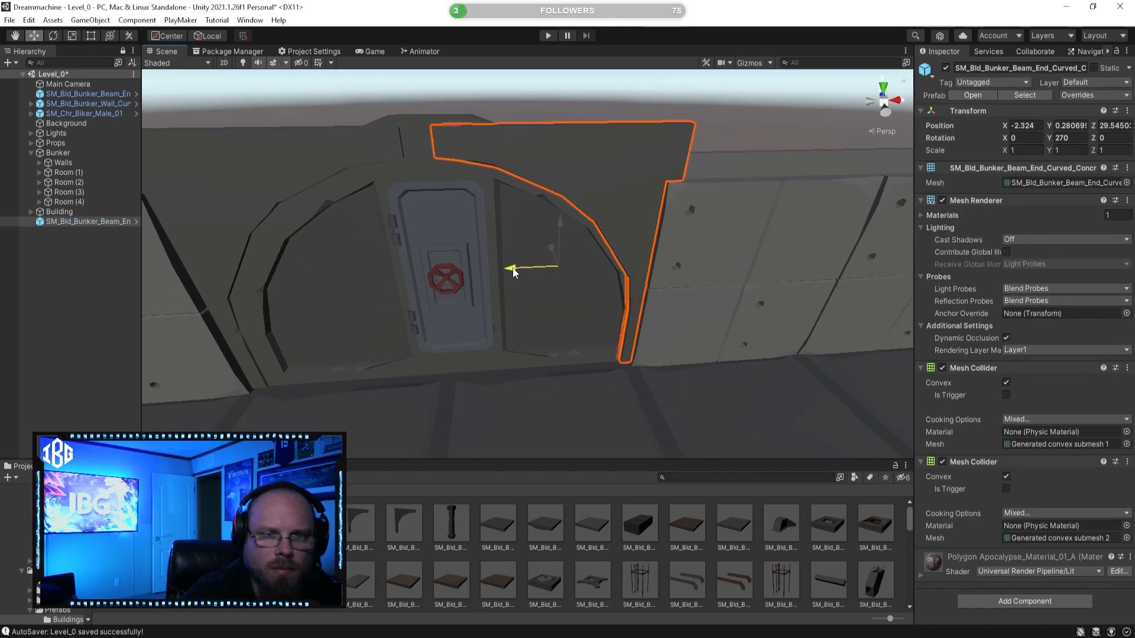
key(ctrl+z)
click(663, 519)
Review the top-down underground bunker reference image and return to an overview of the empty bunker floor
right_drag(593, 307, 537, 310)
key(s)
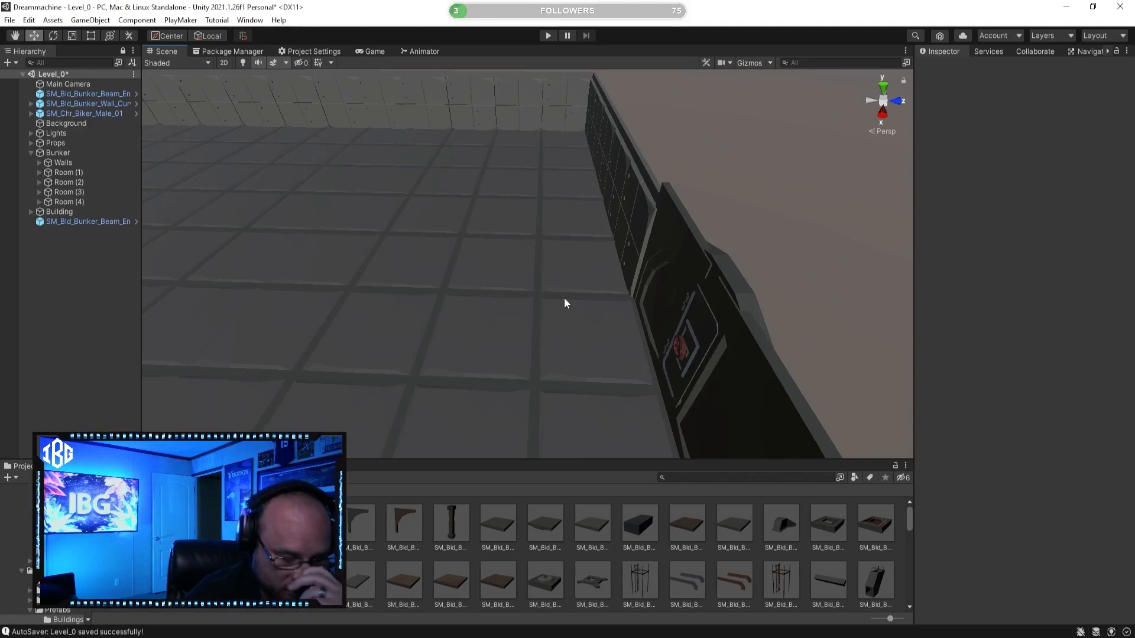
click(121, 524)
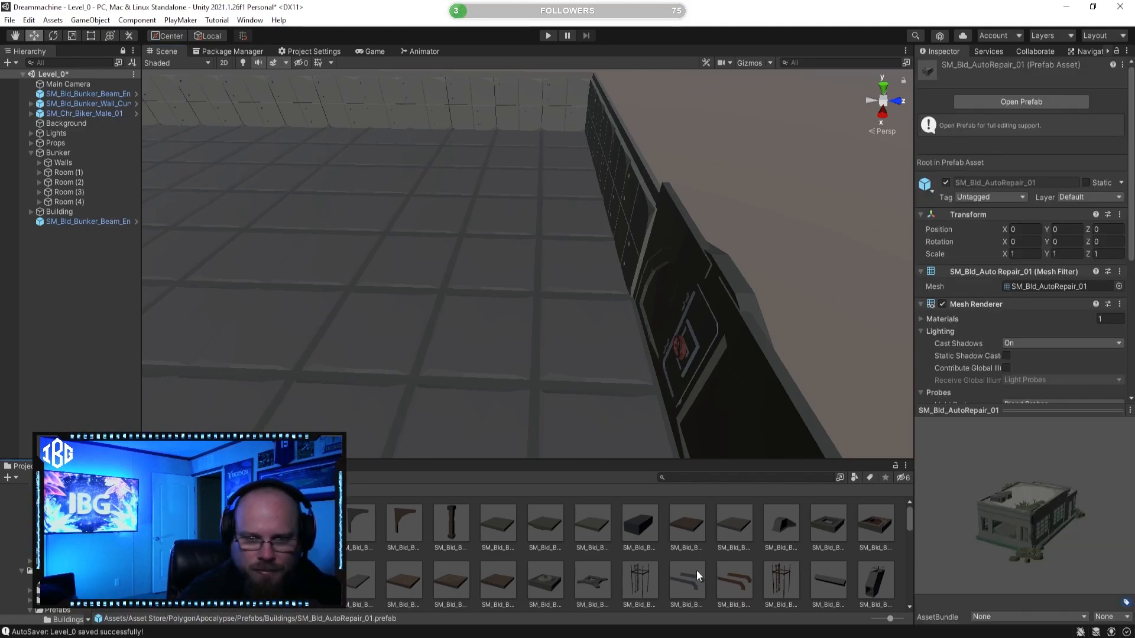
click(662, 557)
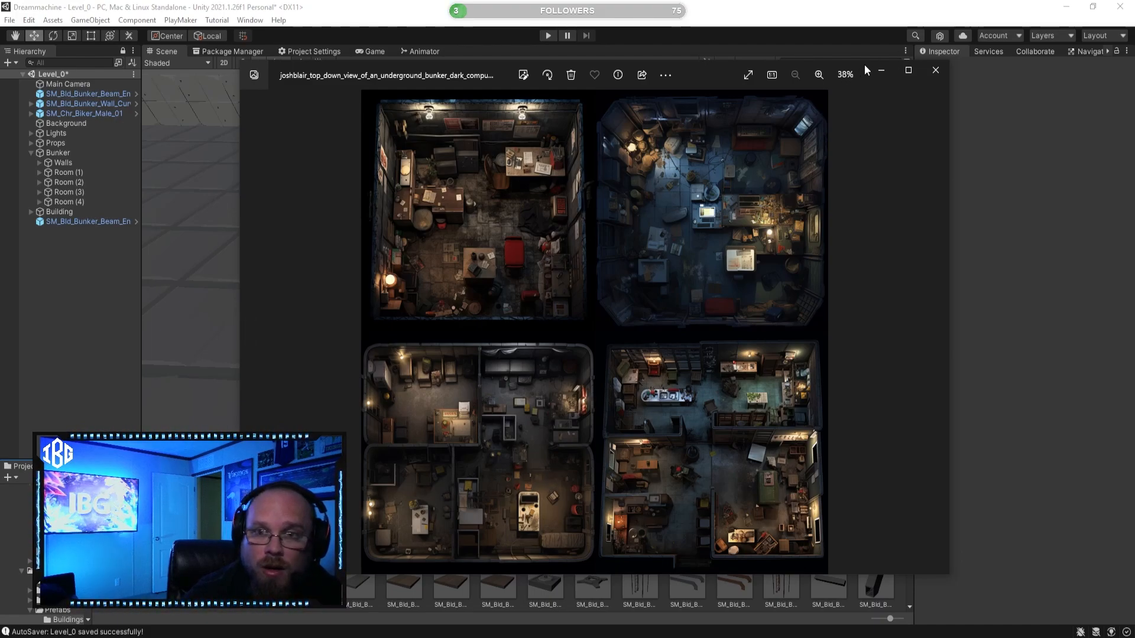
click(881, 70)
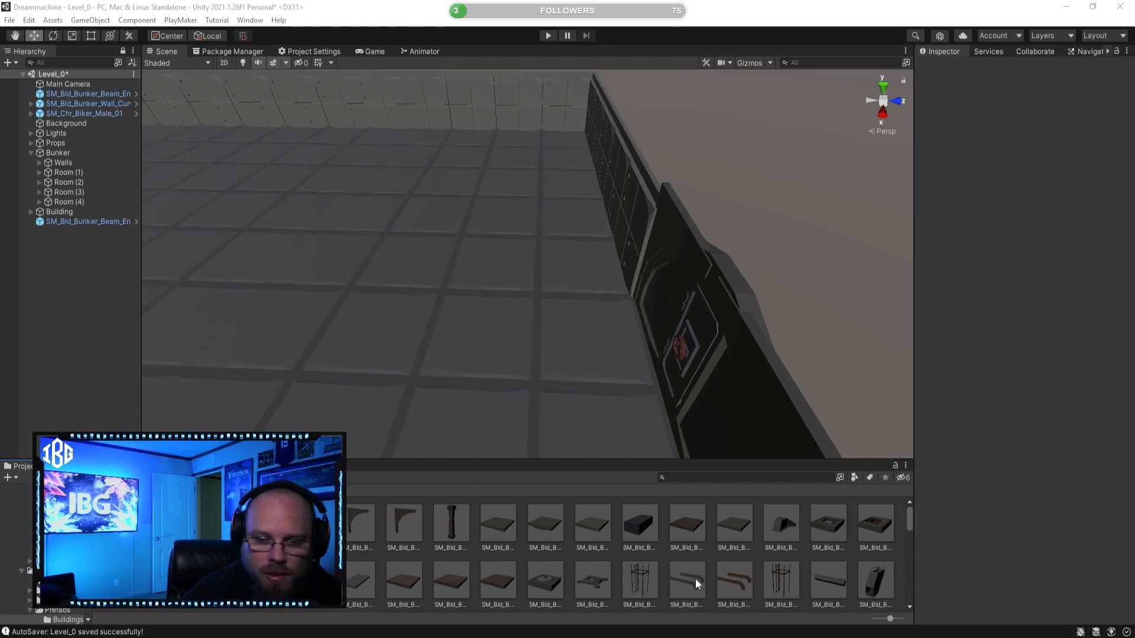
right_drag(582, 266, 578, 290)
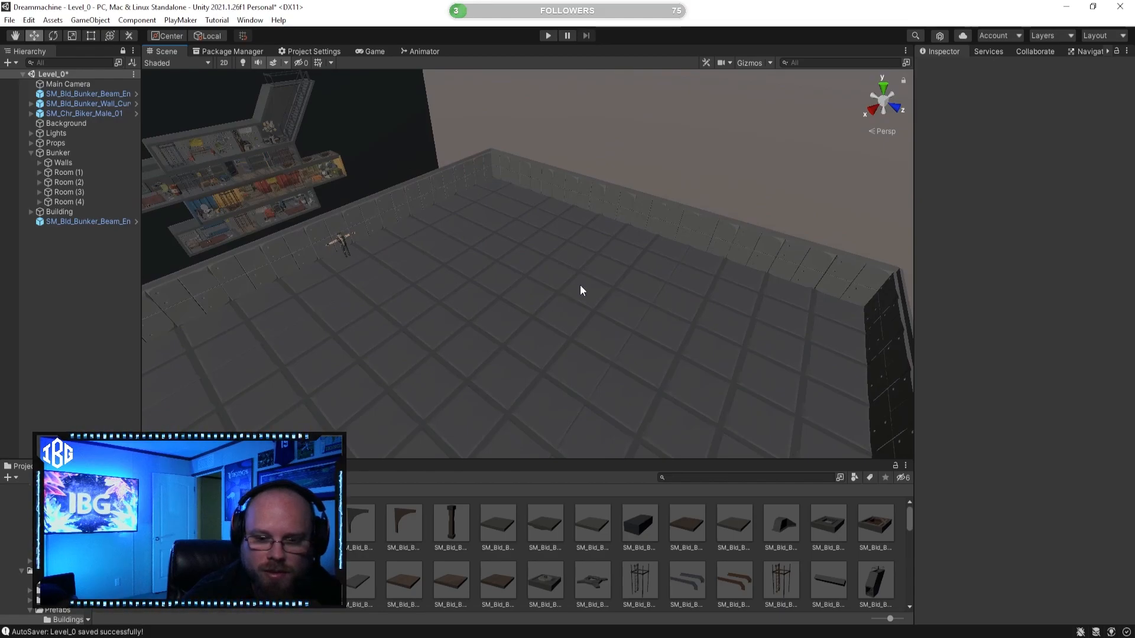
Examine the workbench area in the existing building for props that can furnish the new bunker
right_drag(572, 322, 498, 328)
key(w)
click(471, 197)
click(454, 213)
click(587, 560)
right_drag(545, 446, 535, 407)
click(580, 369)
click(509, 290)
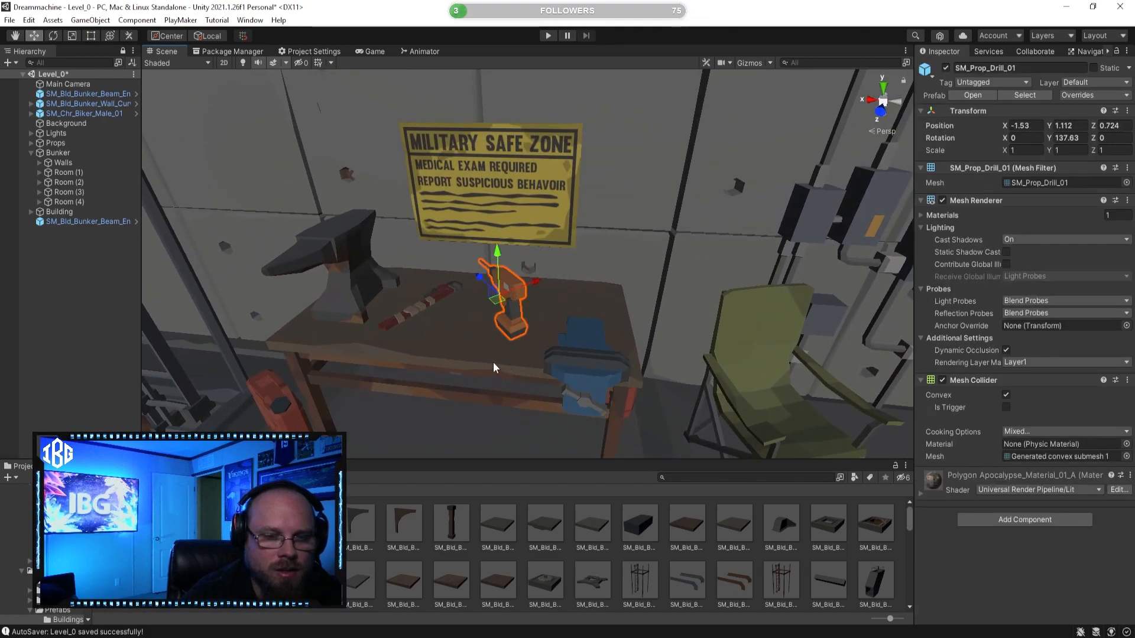
Try moving the workbench by itself along Z to -3.43, and undo the move
click(547, 369)
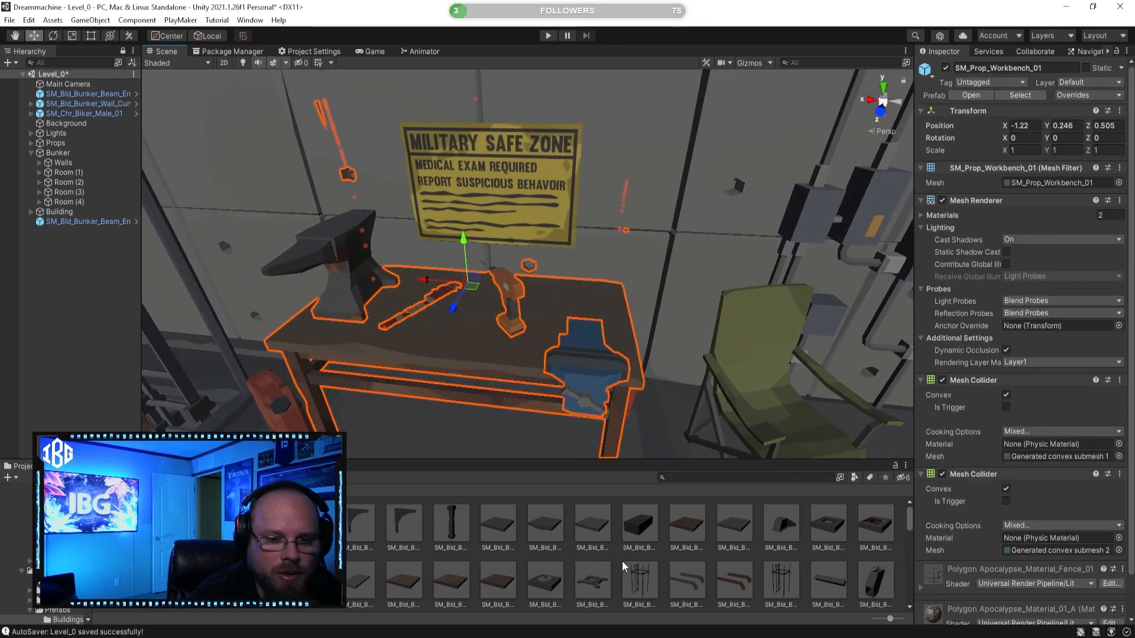
click(533, 391)
shift+click(511, 305)
shift+click(471, 350)
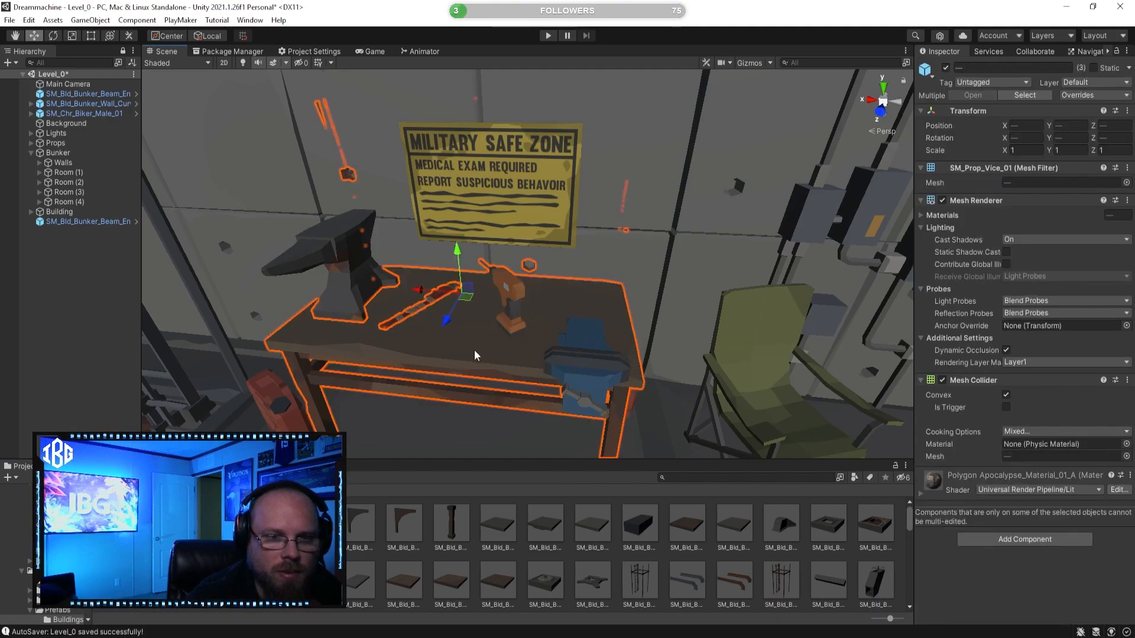
click(619, 565)
click(481, 346)
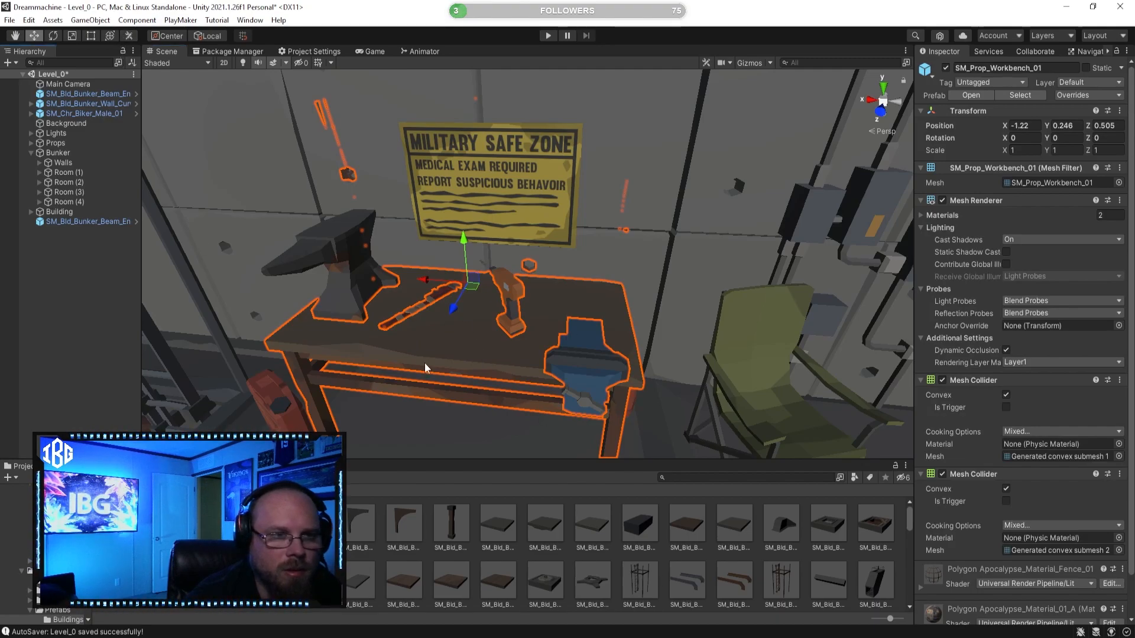
click(664, 516)
click(476, 343)
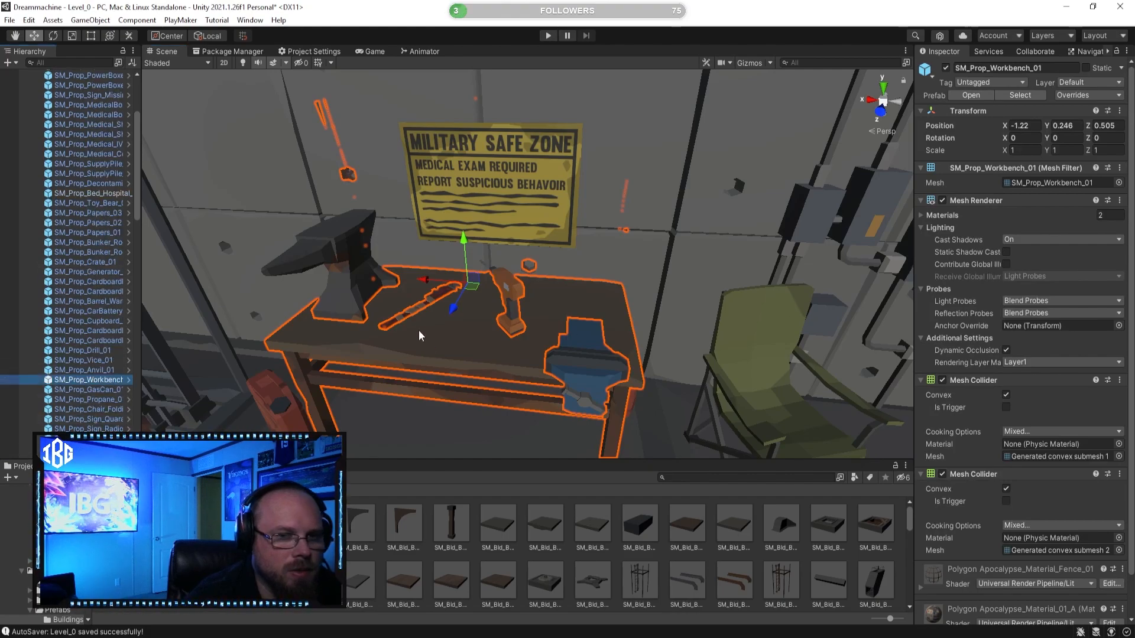
drag(451, 309, 494, 164)
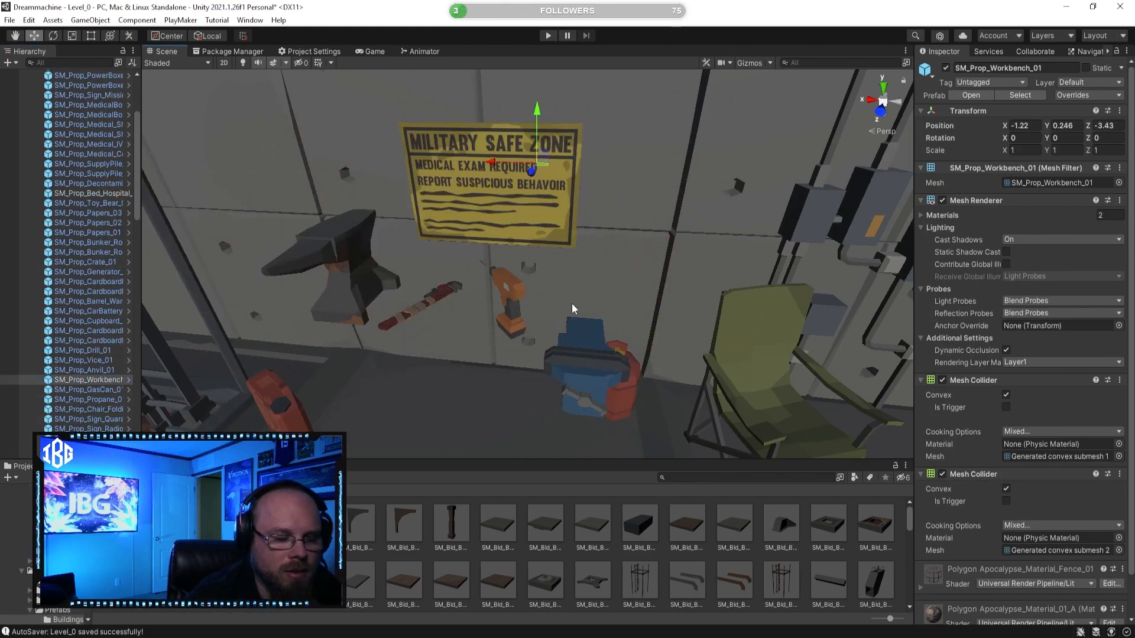
key(ctrl+z)
Collapse the Props group in the scene hierarchy
scroll(99, 127, up, 5)
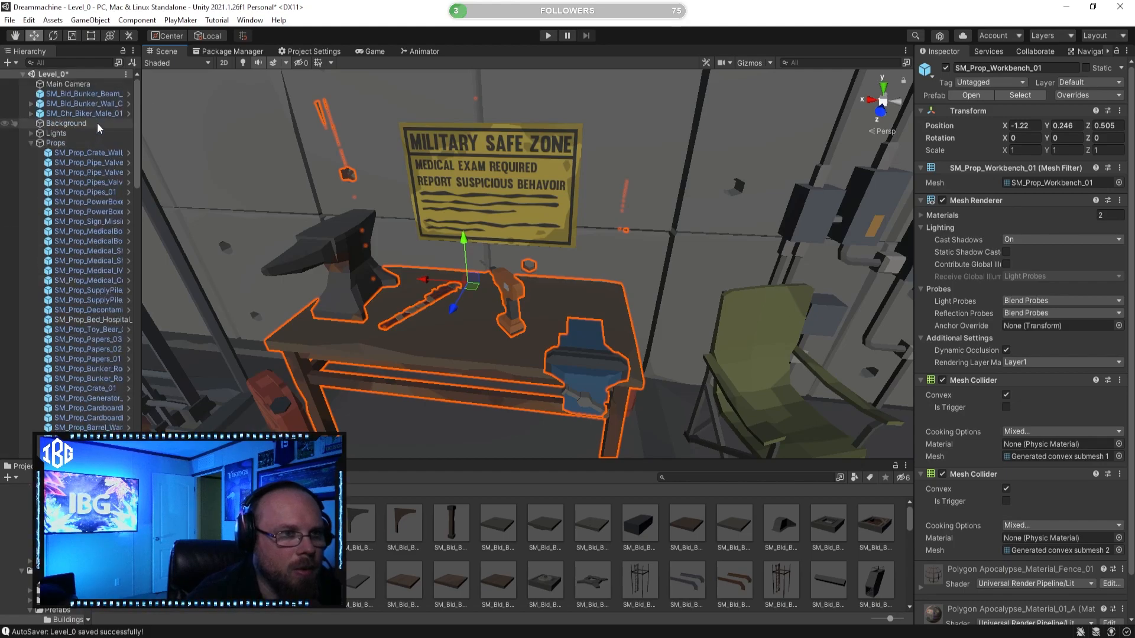
click(39, 144)
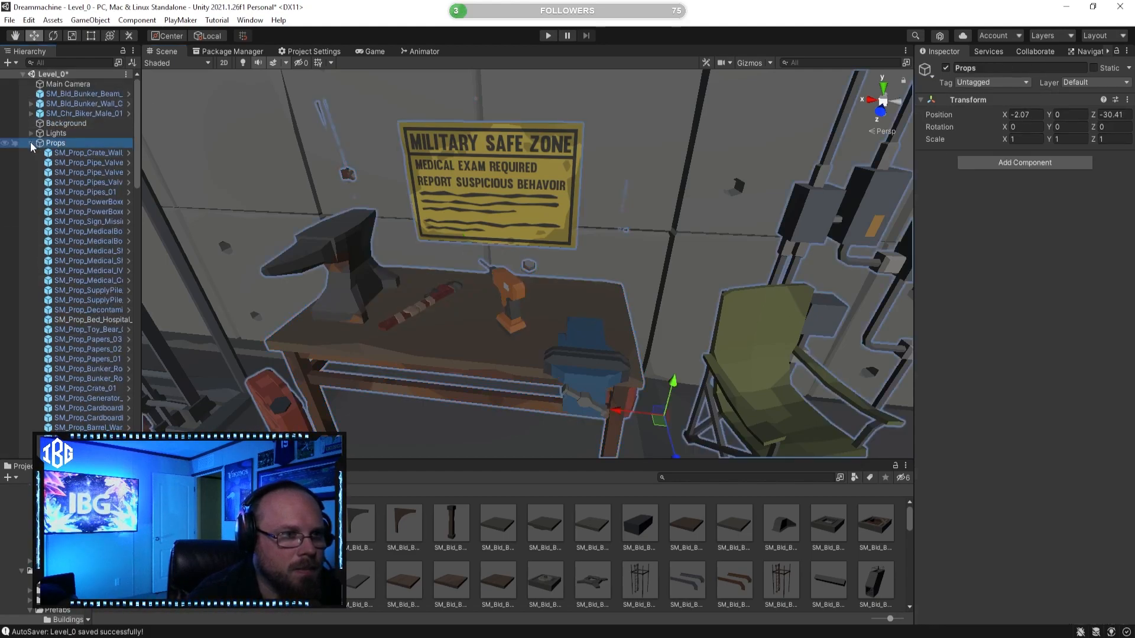
click(31, 143)
click(405, 357)
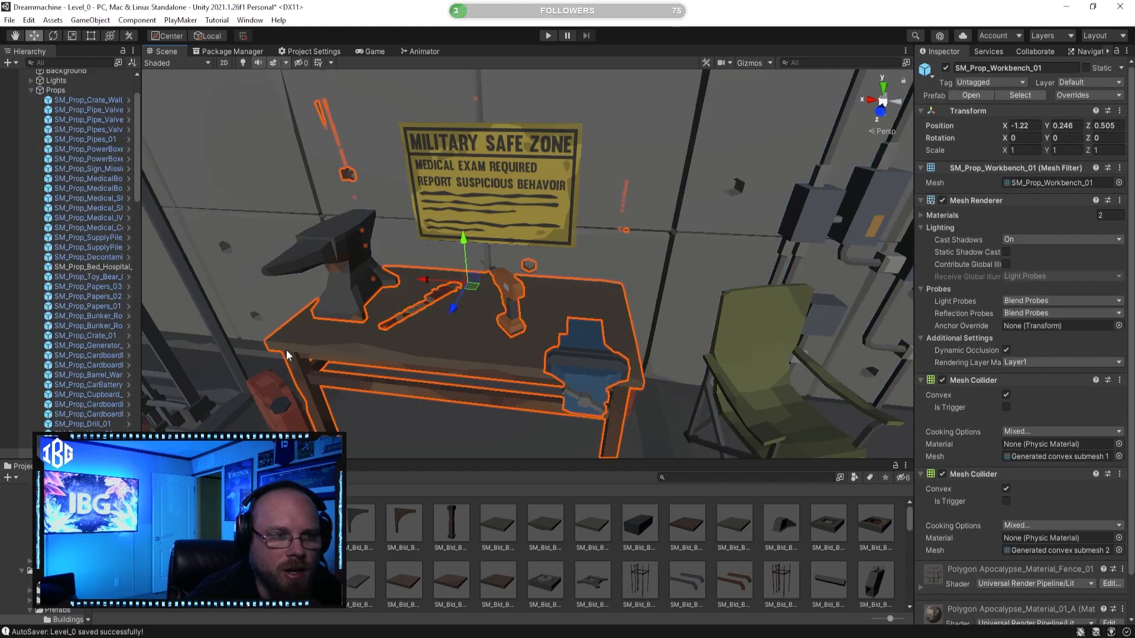
click(32, 89)
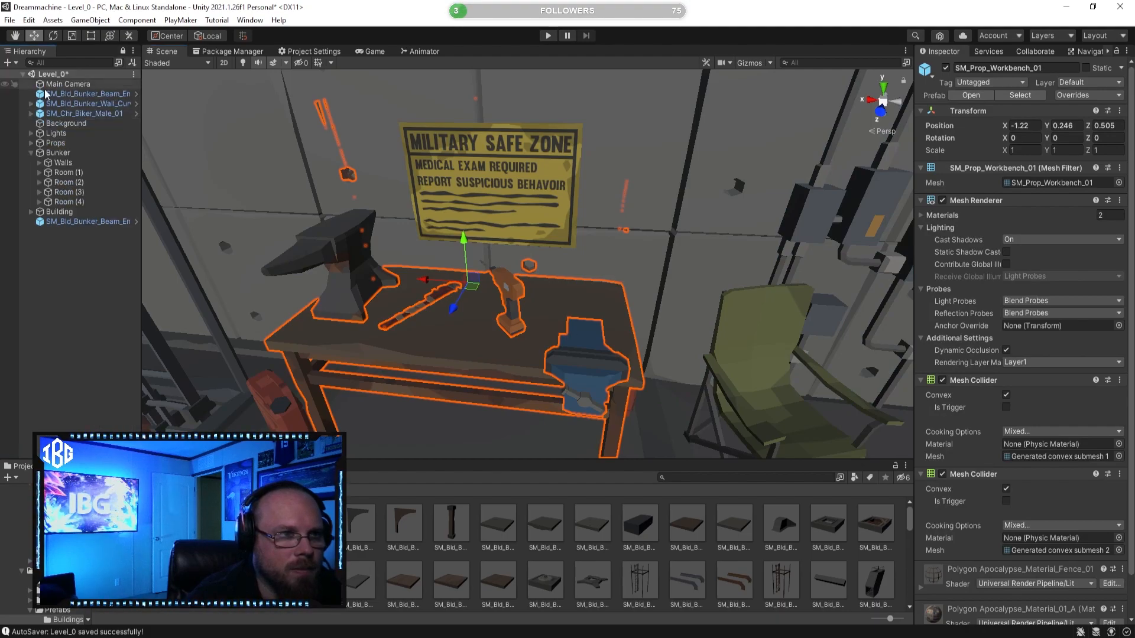
Select the workbench together with its vice, drill, red-striped tool, anvil, red can and propane tank
click(478, 559)
click(596, 371)
shift+click(509, 298)
key(f)
right_drag(455, 324, 473, 303)
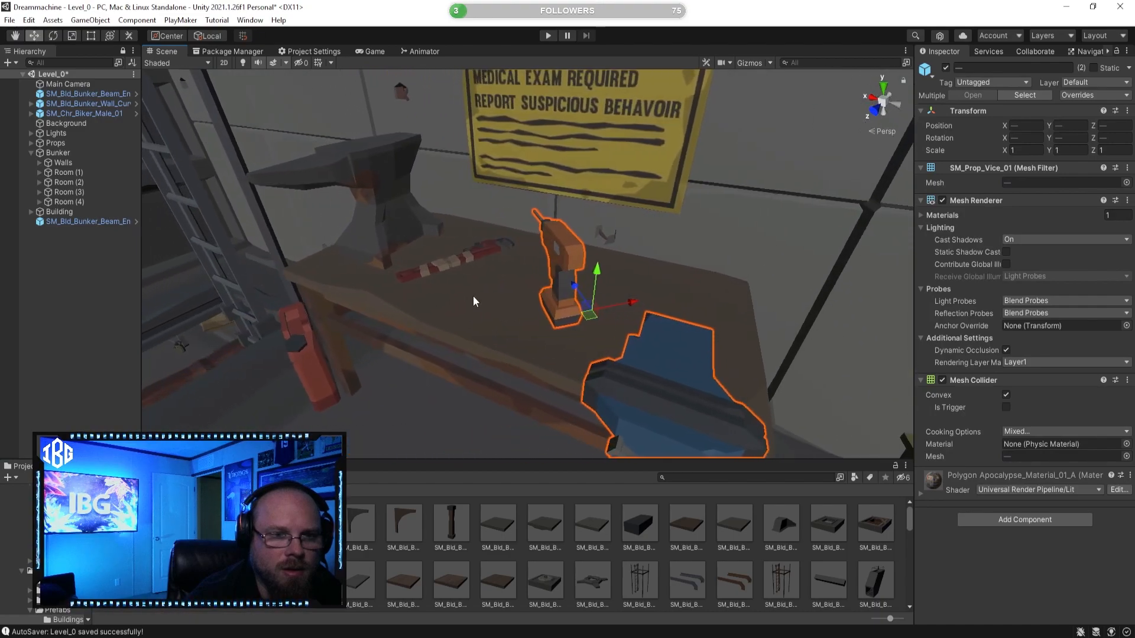
shift+click(470, 259)
shift+click(375, 206)
right_drag(375, 207, 392, 280)
shift+click(454, 344)
key(s)
right_drag(588, 331, 809, 340)
shift+click(523, 260)
right_drag(523, 260, 608, 342)
shift+click(612, 332)
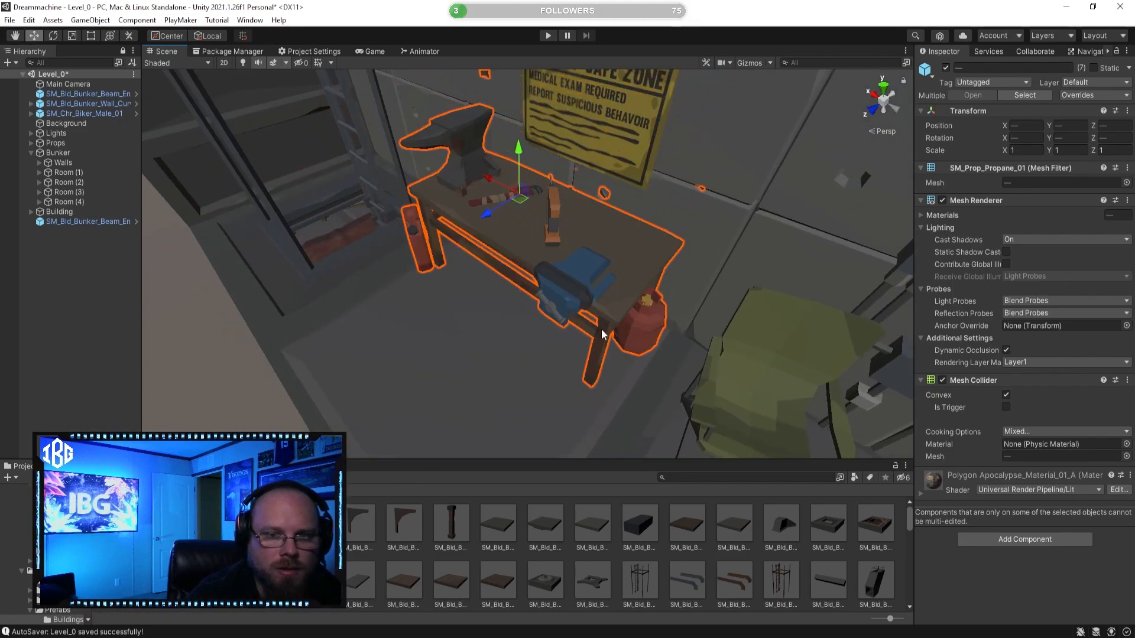
Move the selected workbench set along Z out of the old building and onto the new bunker floor
right_drag(476, 212, 369, 264)
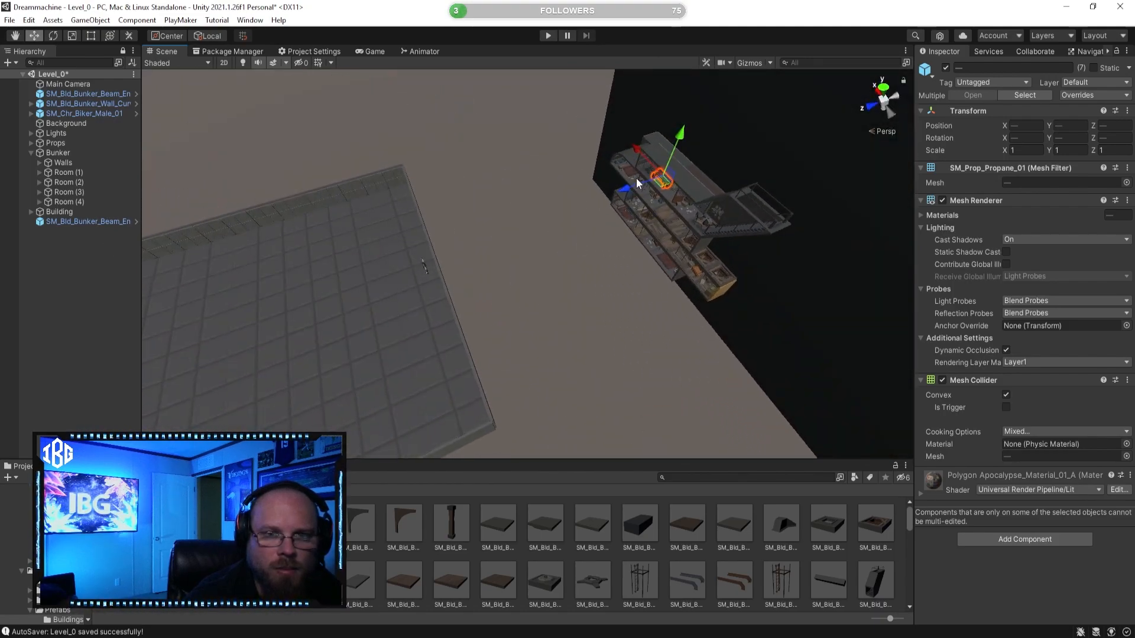
drag(606, 195, 276, 252)
right_drag(276, 252, 264, 206)
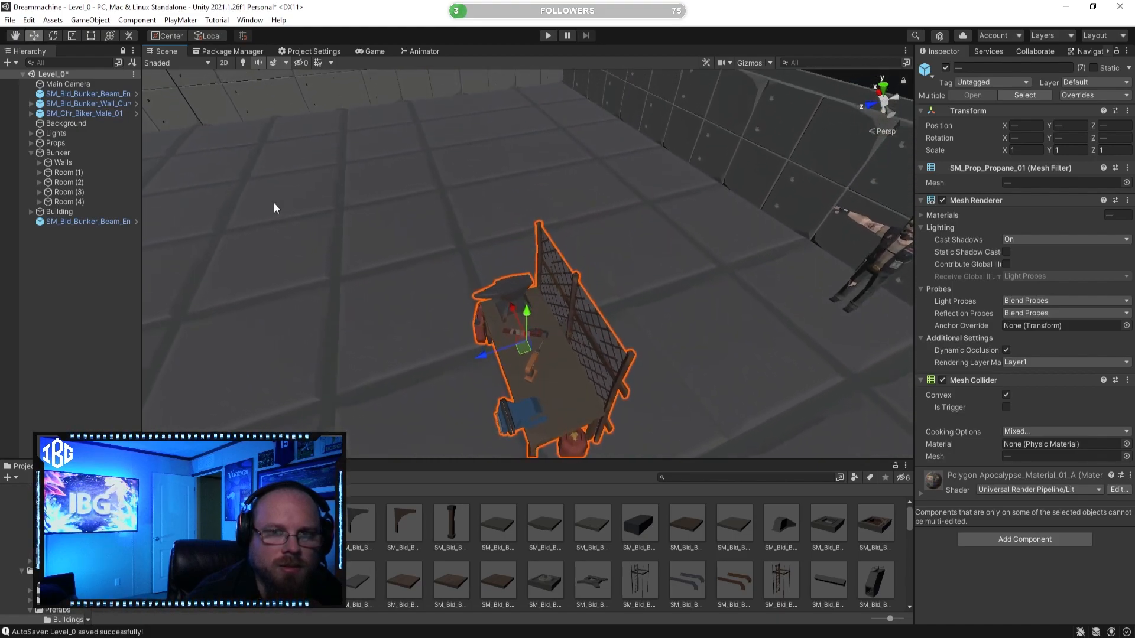
Shift the workbench set along X towards the bunker's side wall, and along Z farther from the character
right_drag(490, 360, 466, 319)
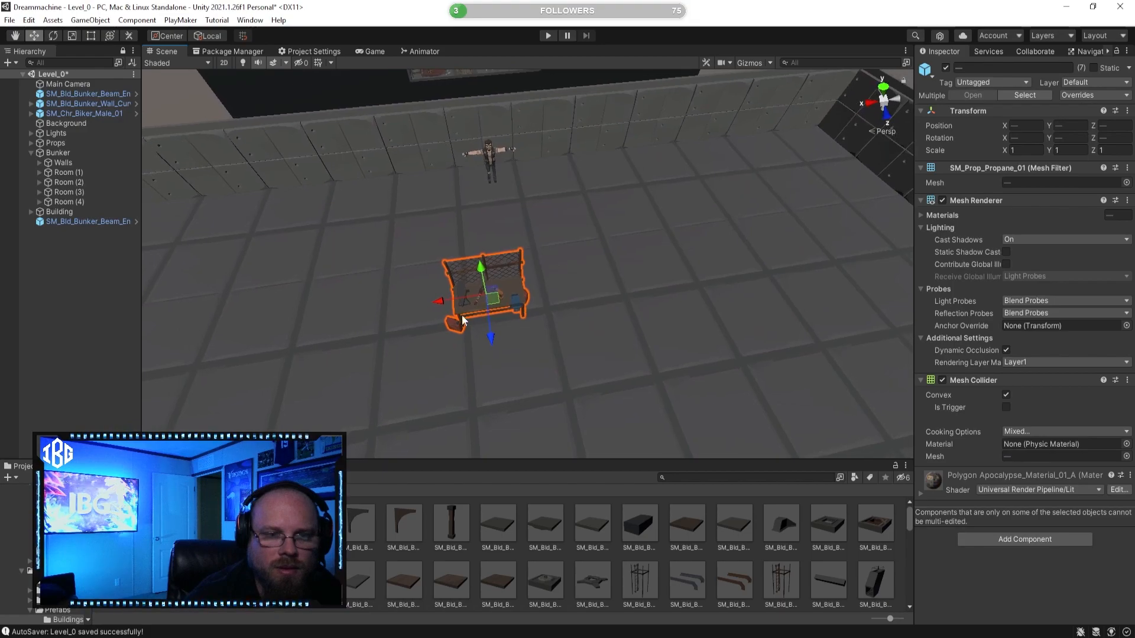
drag(445, 299, 741, 253)
right_drag(742, 256, 471, 247)
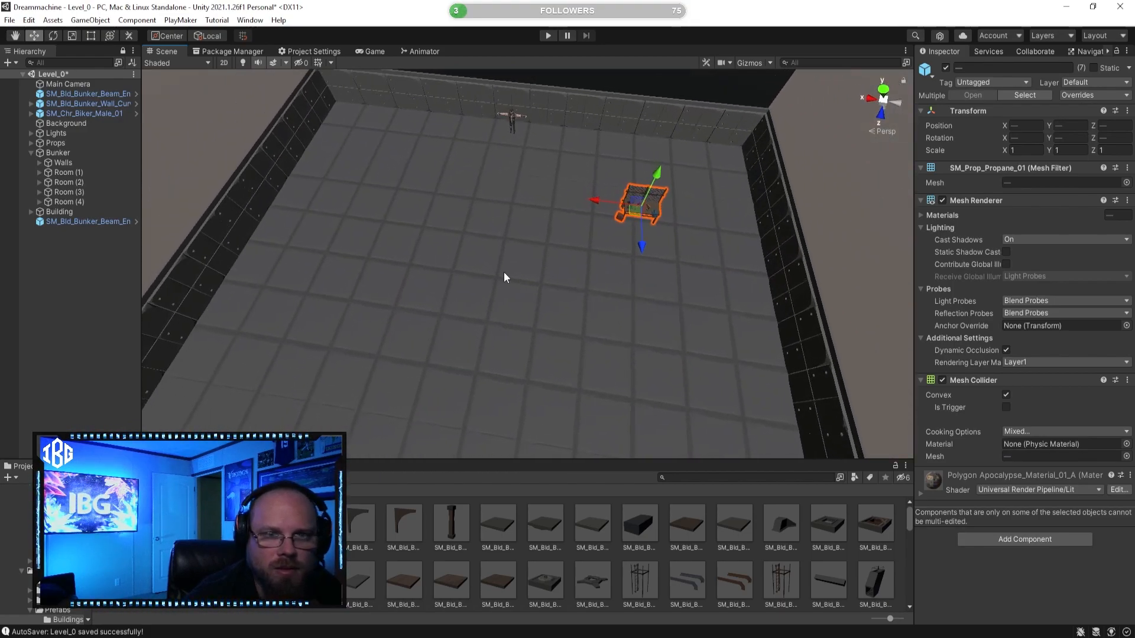
mouse_move(544, 275)
right_down()
mouse_move(562, 329)
mouse_move(405, 317)
mouse_move(461, 291)
mouse_move(446, 327)
mouse_move(463, 261)
mouse_move(504, 286)
mouse_move(481, 316)
mouse_move(526, 273)
right_up()
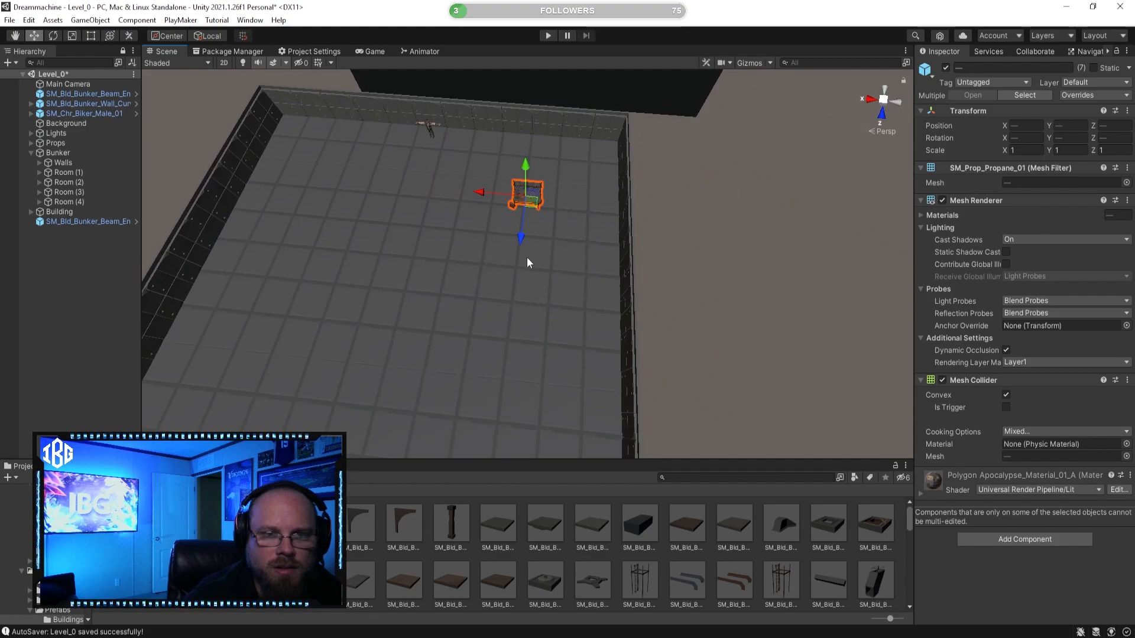
drag(523, 234, 454, 375)
right_drag(455, 375, 607, 334)
drag(606, 334, 592, 381)
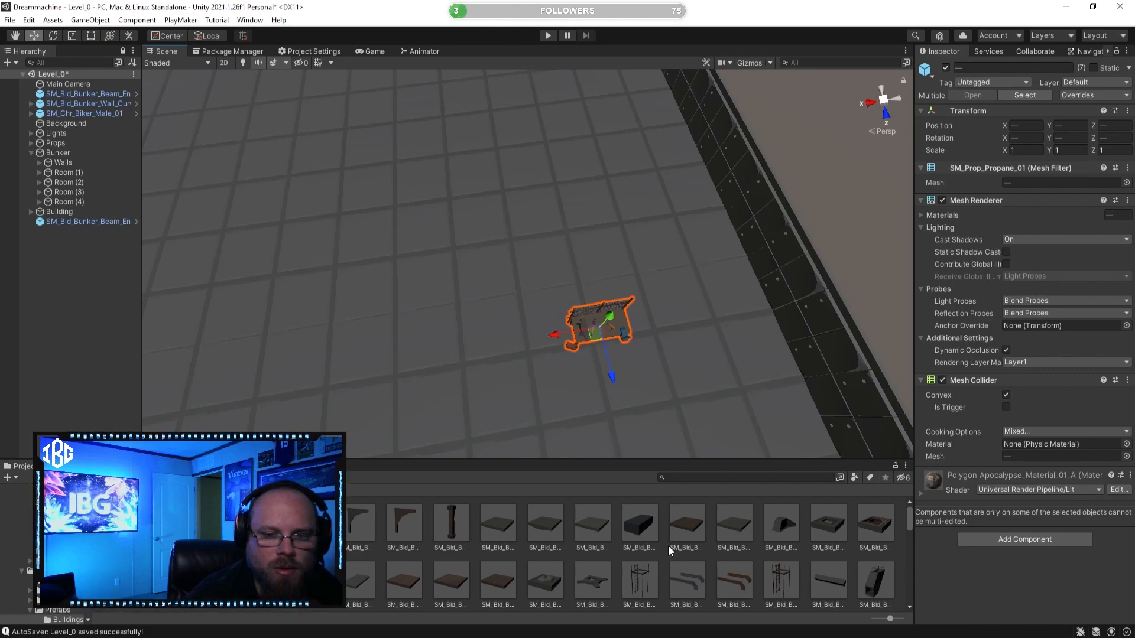
click(612, 395)
Return to the old building's storage room, select the stacked crate wall SM_Prop_Crate_Wall_01 and frame it in view
right_drag(612, 396, 550, 269)
key(w)
key(d)
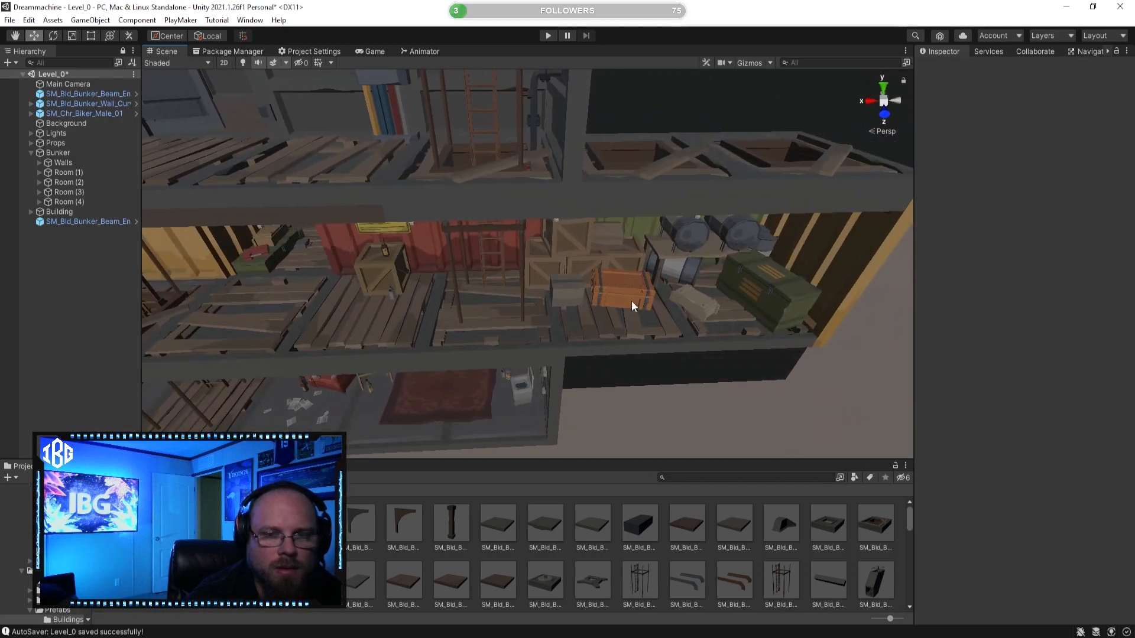
click(572, 260)
key(f)
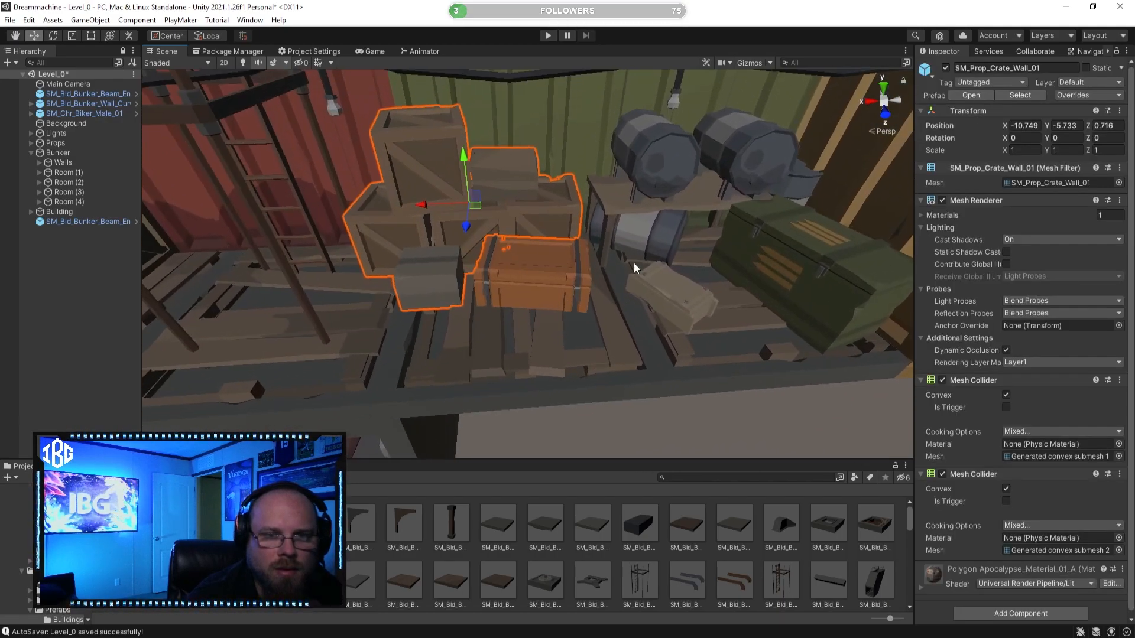
Move the five crate and barrel props from the bunker's container room out to the building area
ctrl+click(679, 278)
ctrl+click(798, 259)
ctrl+click(527, 299)
ctrl+click(428, 295)
ctrl+click(438, 288)
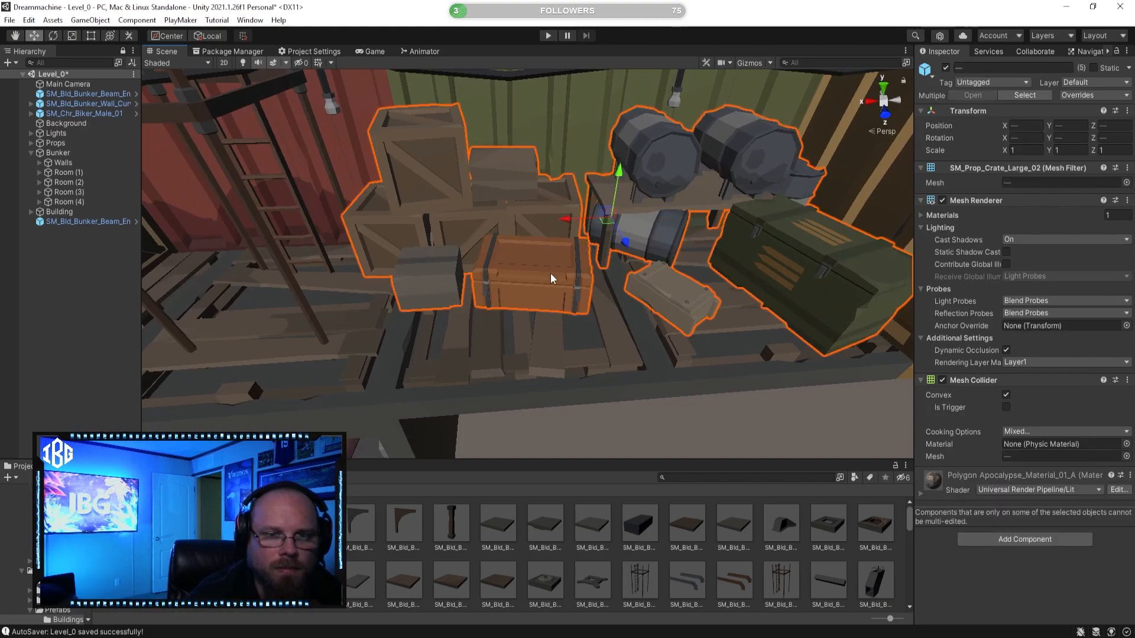
drag(626, 243, 649, 293)
key(ctrl+z)
scroll(632, 314, down, 10)
right_drag(625, 342, 657, 339)
key(s)
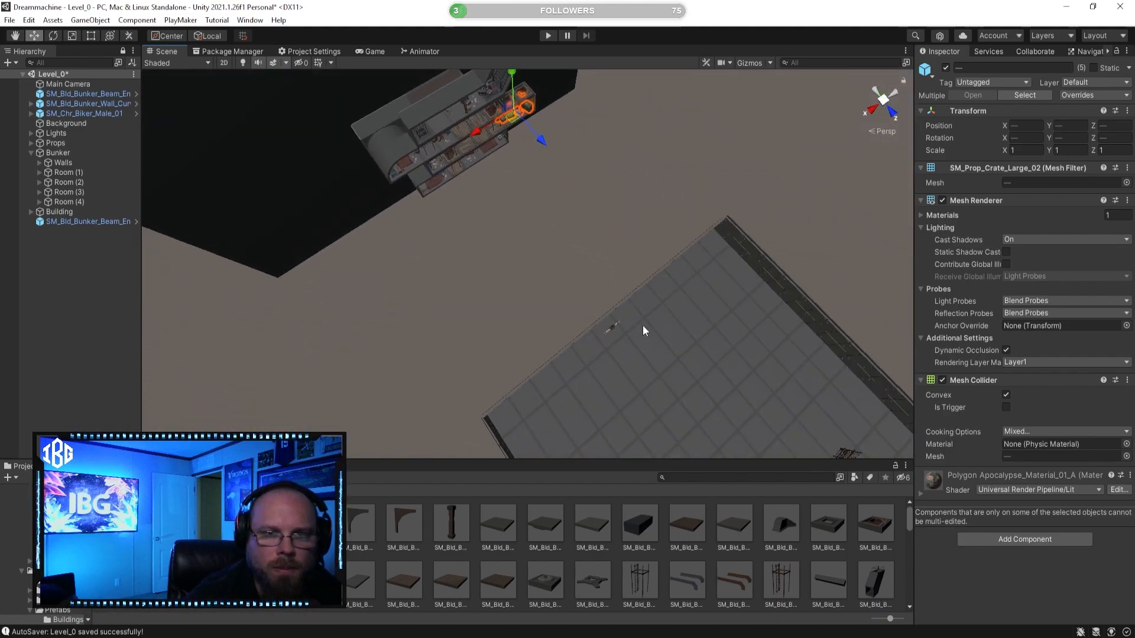
drag(539, 140, 861, 404)
right_drag(860, 404, 438, 262)
key(w)
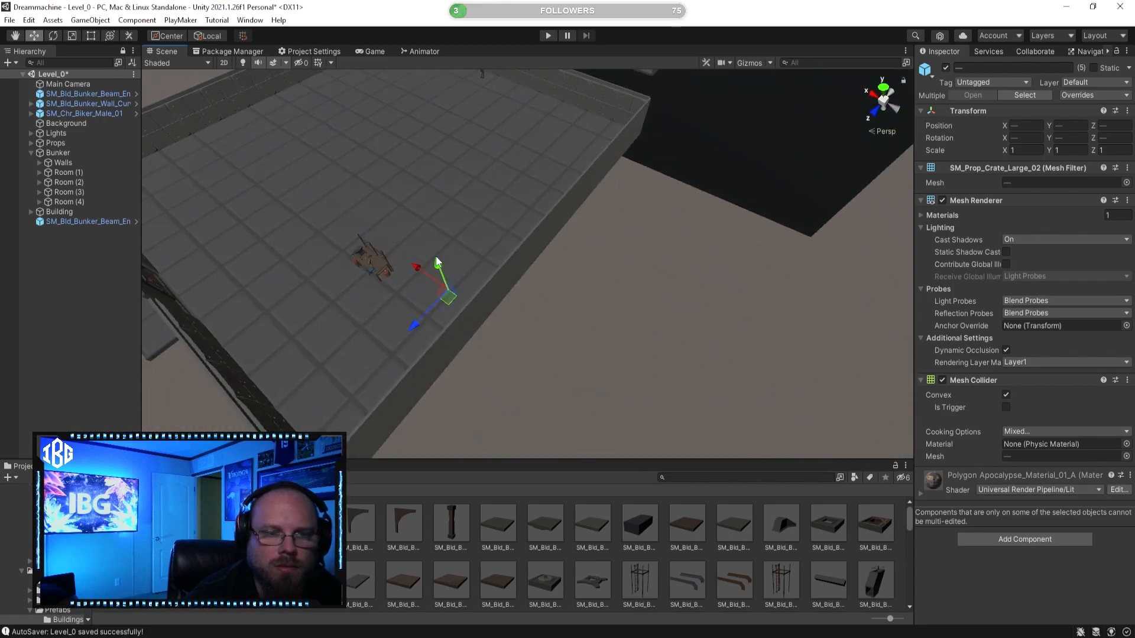
Position the crate and barrel group on the building floor in line with the rusty workbench
right_drag(421, 204, 466, 216)
key(w)
drag(453, 222, 431, 257)
key(ctrl+z)
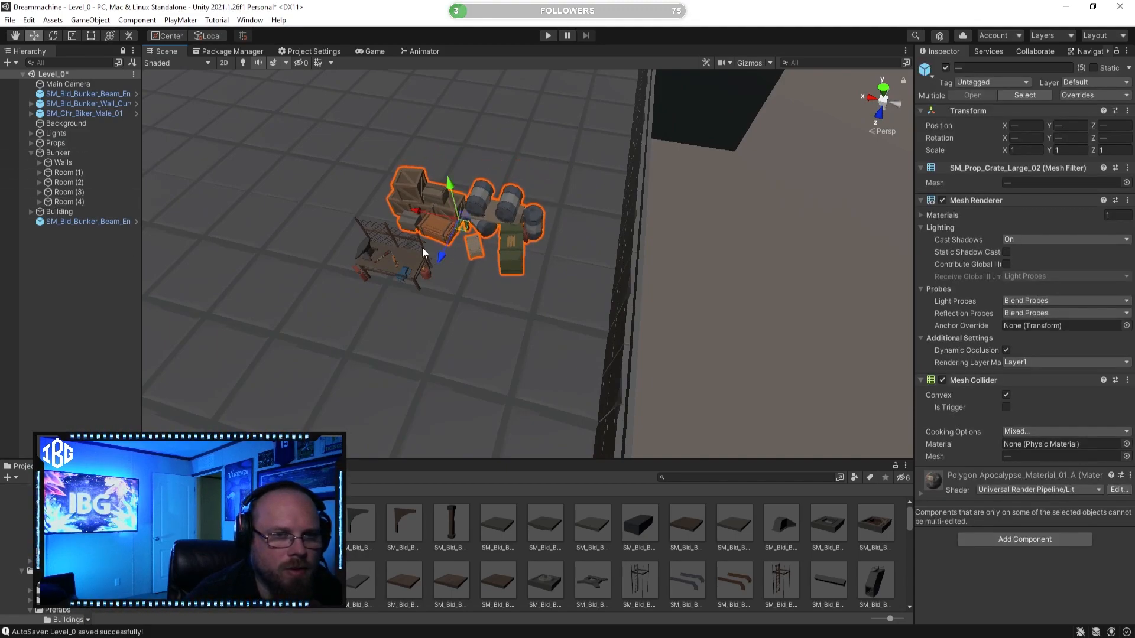
drag(413, 213, 471, 223)
drag(504, 264, 511, 307)
mouse_move(452, 253)
mouse_down()
mouse_move(481, 260)
mouse_move(472, 265)
mouse_up()
alt+drag(491, 282, 631, 294)
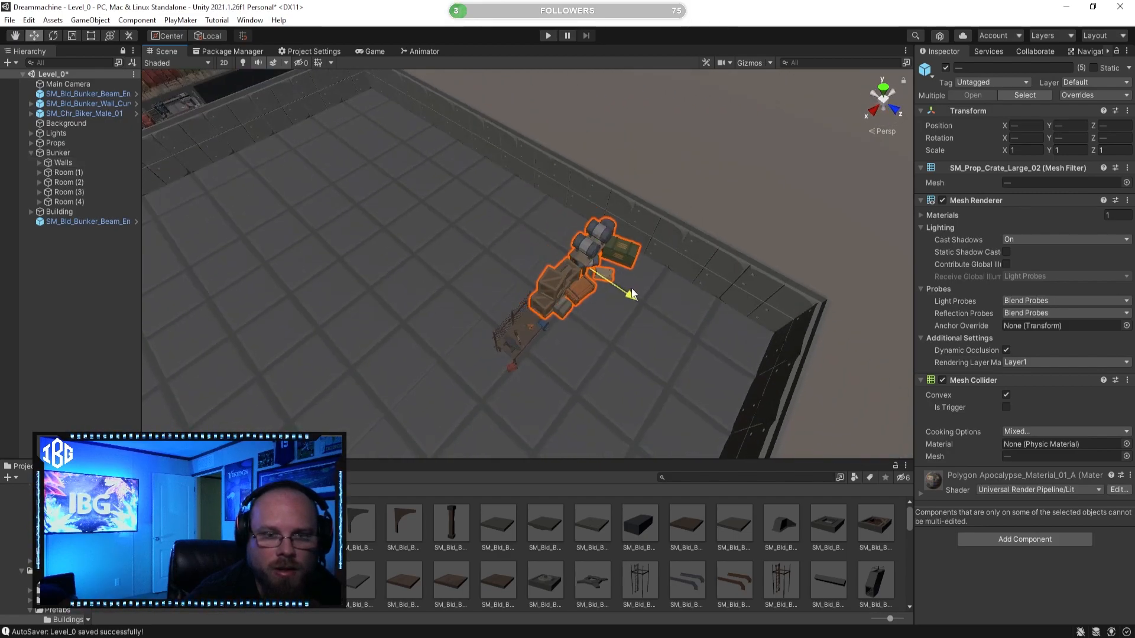
Move the SM_Prop_PowerBoxes_01 prop from the lower bunker room to the building area, at about Z 46.81
click(660, 554)
scroll(609, 396, up, 6)
right_drag(606, 394, 455, 282)
key(w)
click(498, 198)
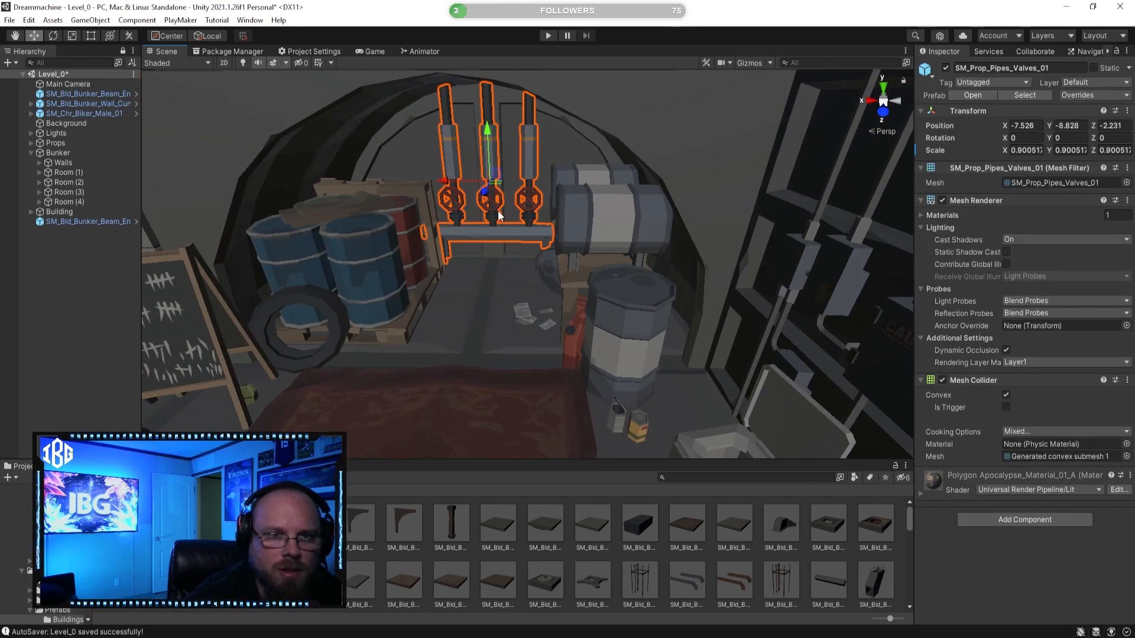
right_drag(533, 180, 721, 211)
click(716, 247)
alt+drag(716, 246, 443, 244)
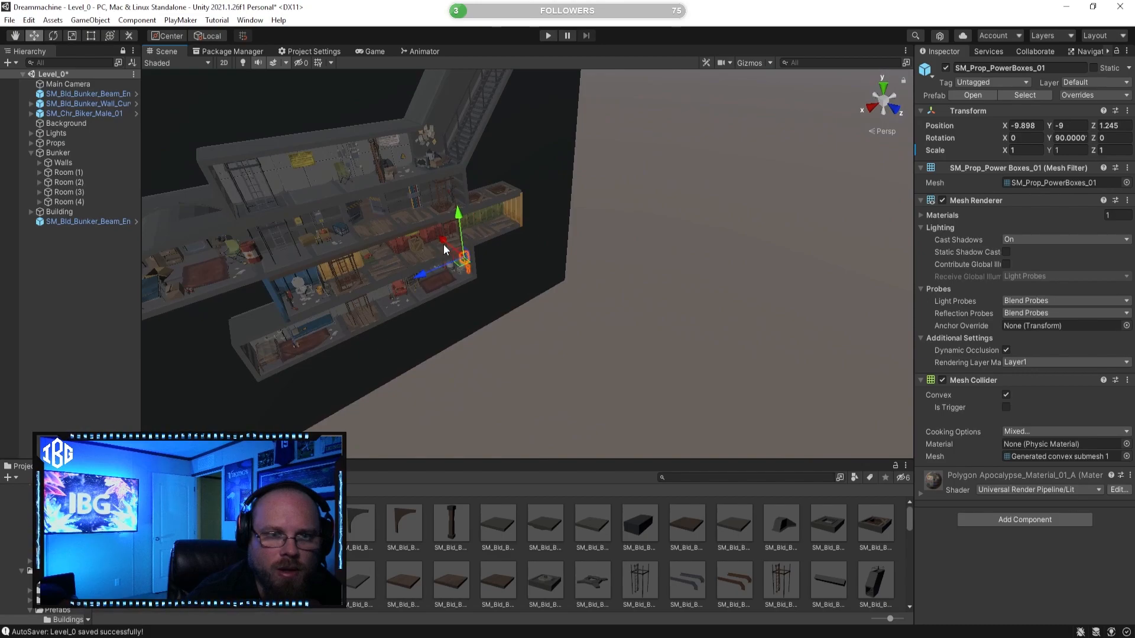
key(f)
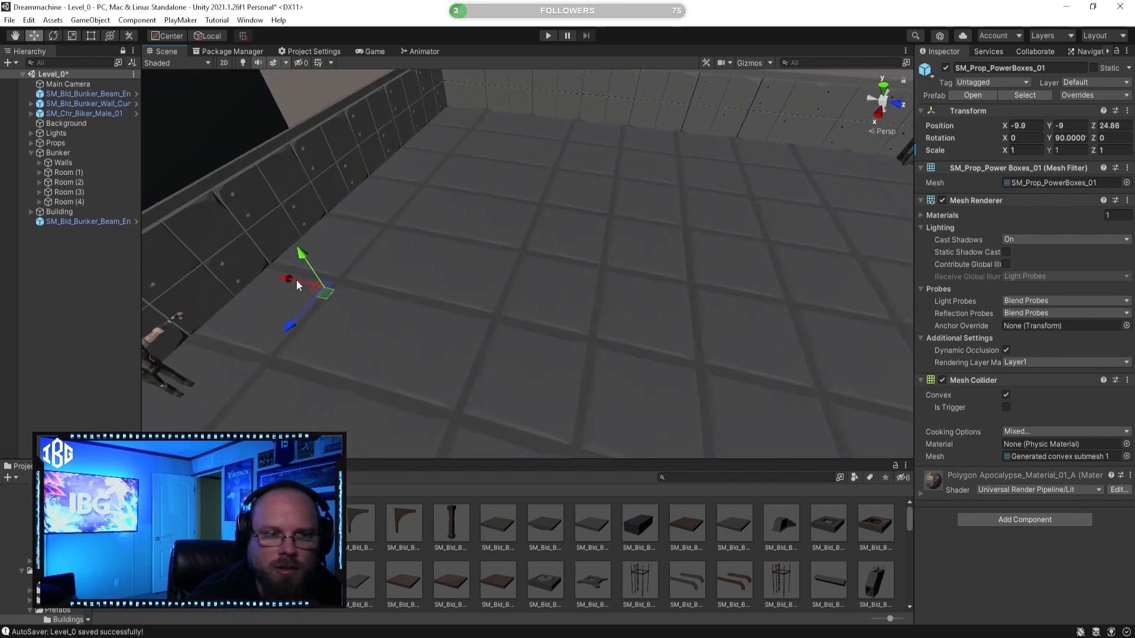
key(d)
right_drag(678, 343, 522, 327)
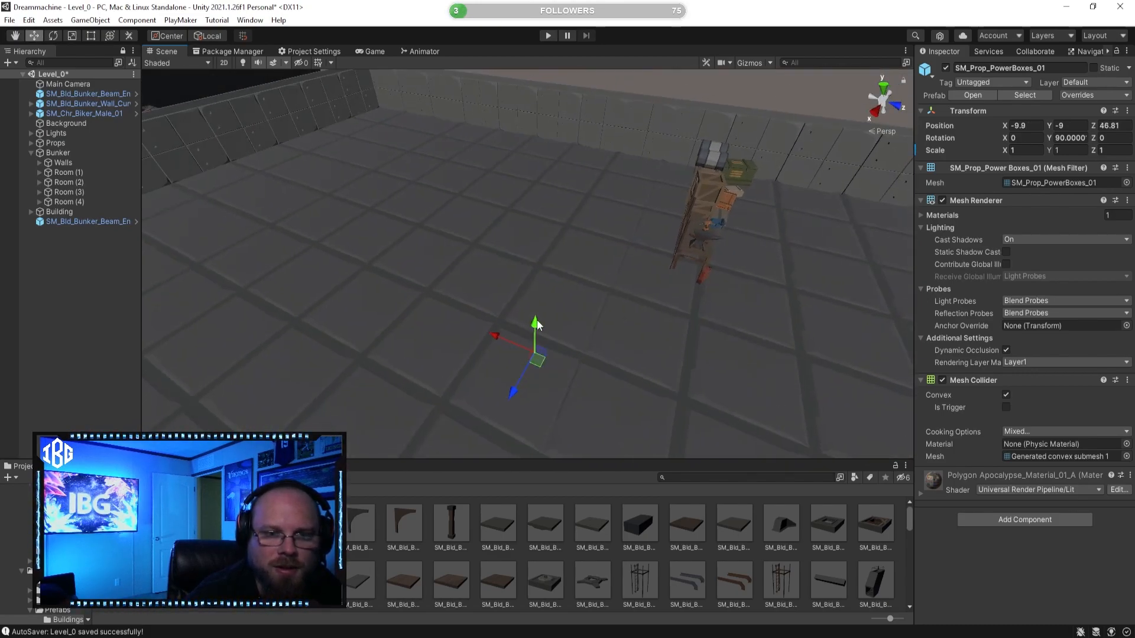
Raise the power boxes above the building floor to about Y 0.51
drag(537, 320, 542, 215)
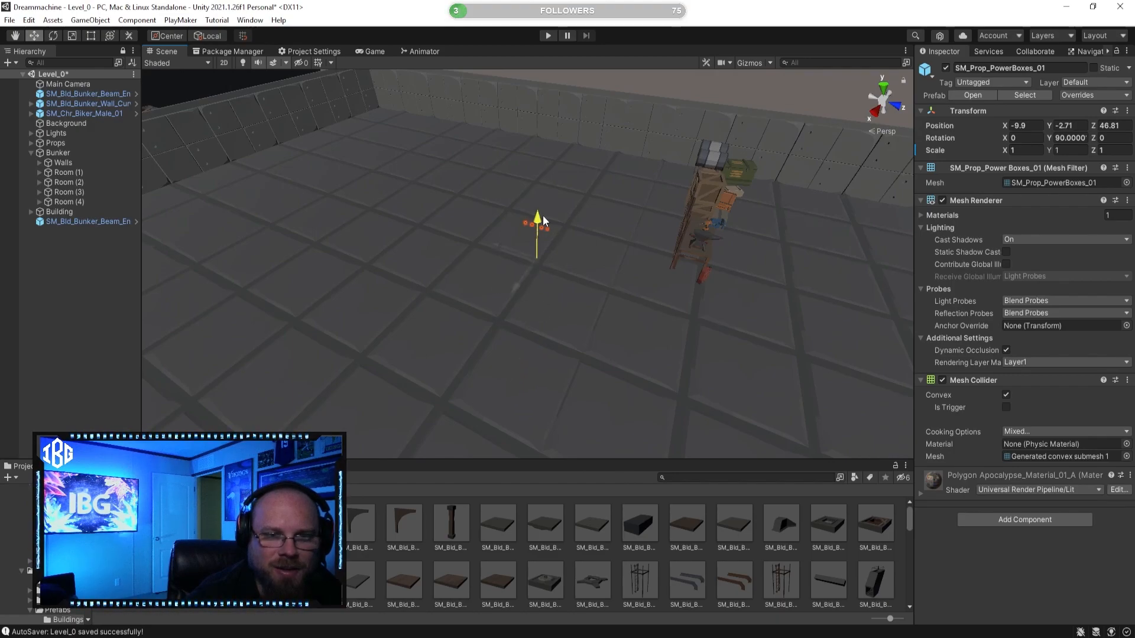
drag(558, 136, 559, 128)
key(d)
right_drag(591, 169, 353, 246)
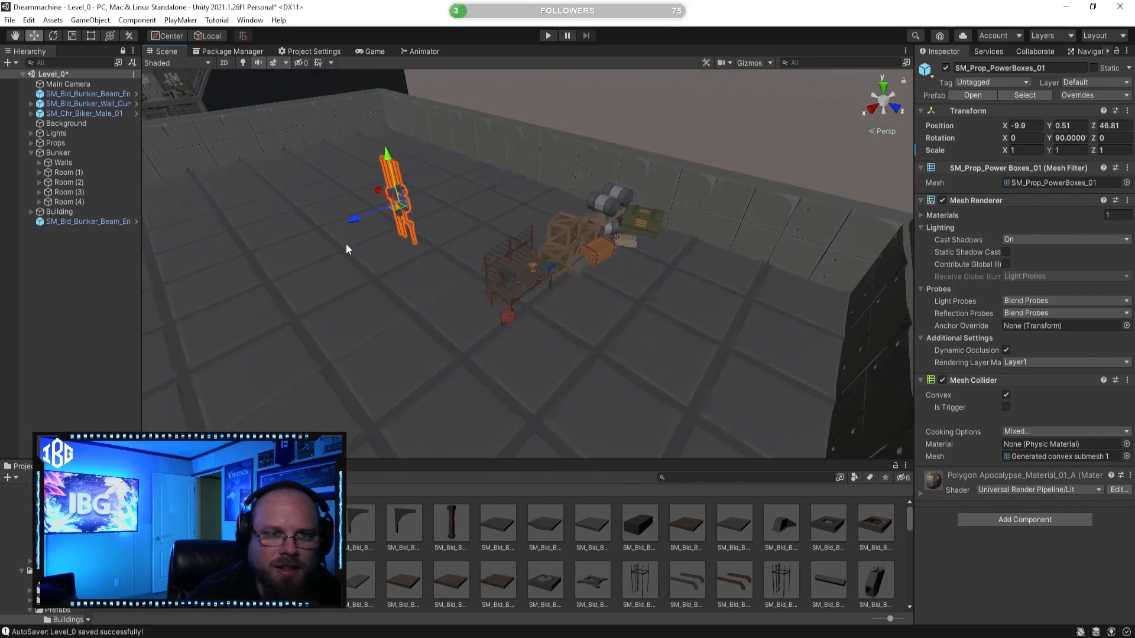
Place the power boxes against the building wall beside the green crate, at about X -17.756, Y -0.033, Z 54.84
drag(530, 199, 516, 200)
right_drag(515, 200, 481, 181)
drag(670, 247, 661, 240)
right_drag(575, 405, 486, 353)
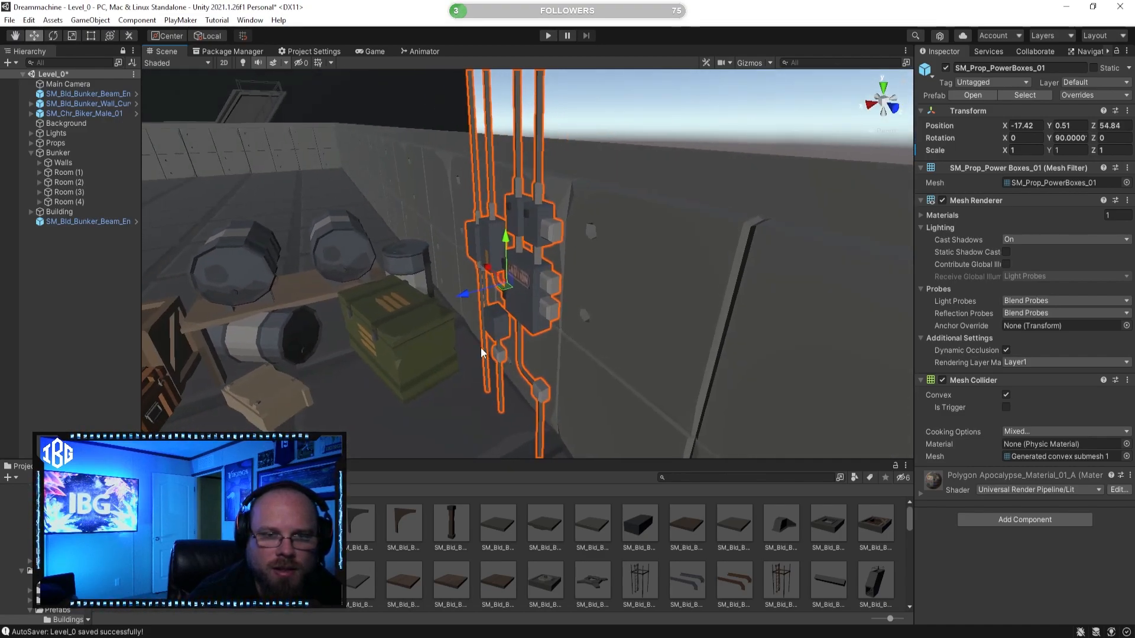
drag(468, 300, 507, 292)
drag(541, 227, 544, 282)
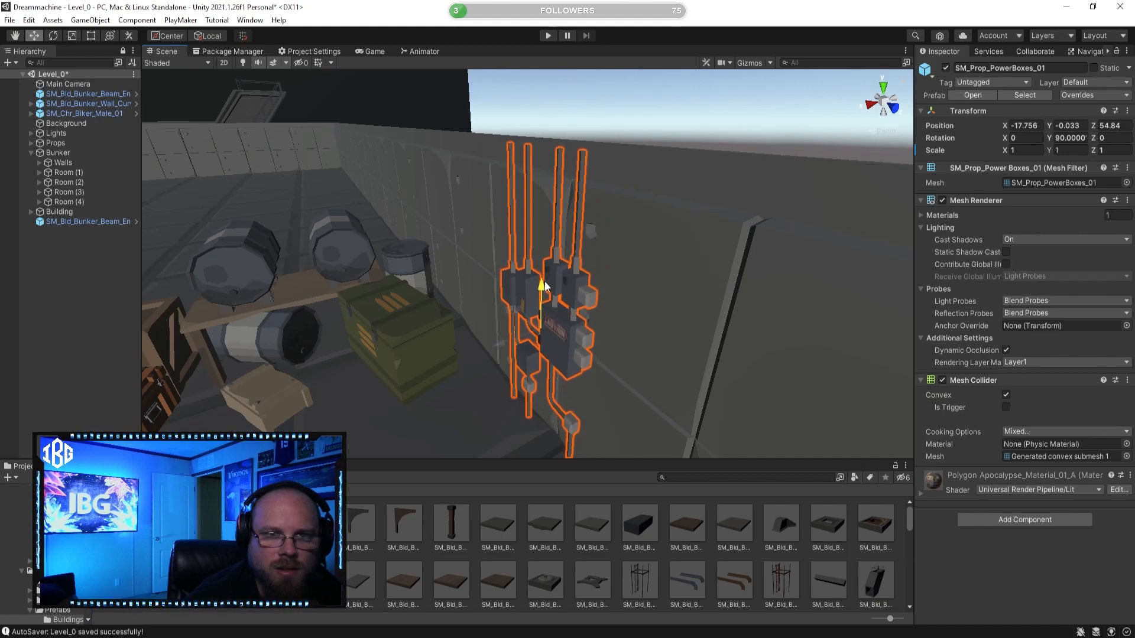
Examine the bunker's container rooms and the building area for further props to relocate
click(764, 556)
key(w)
right_drag(572, 318, 432, 319)
key(s)
key(w)
key(s)
key(w)
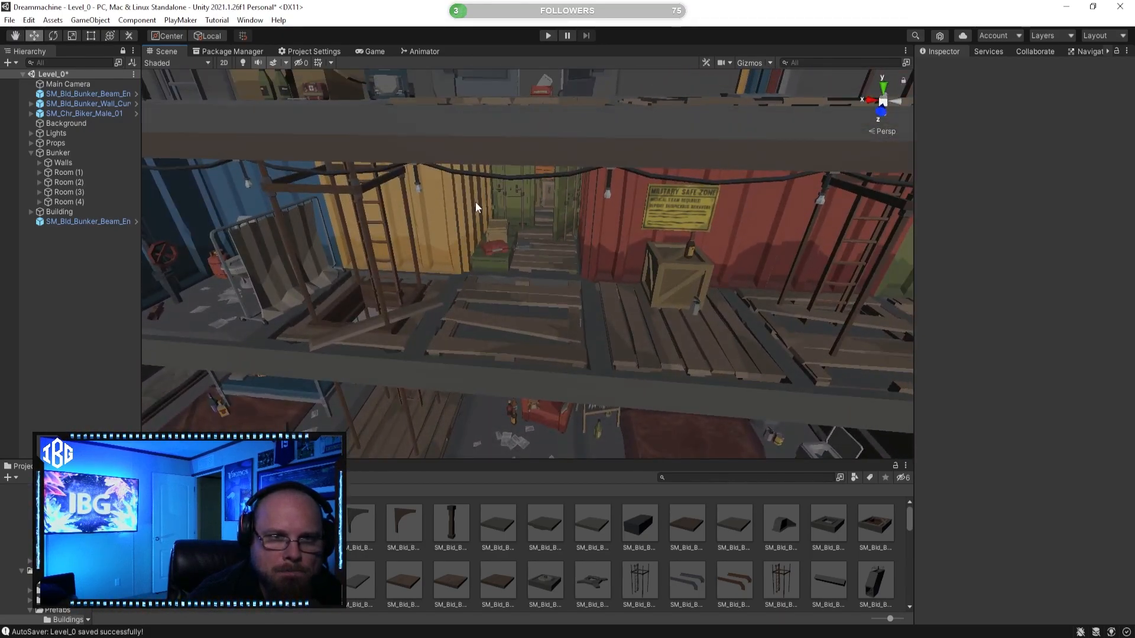
click(513, 175)
click(714, 550)
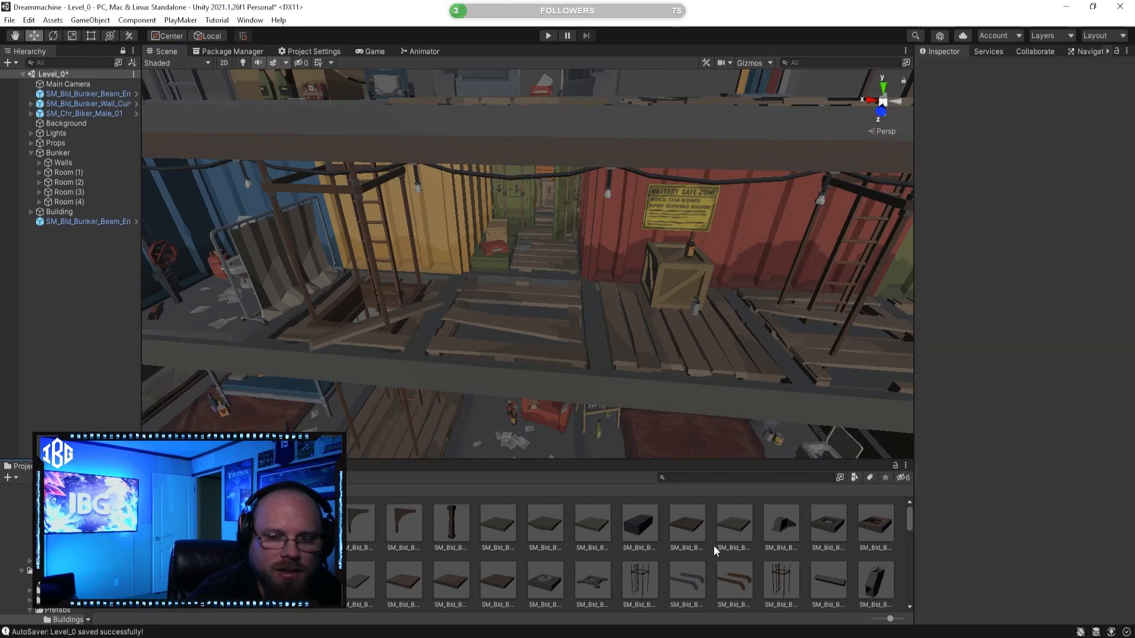
right_drag(619, 194, 404, 358)
key(s)
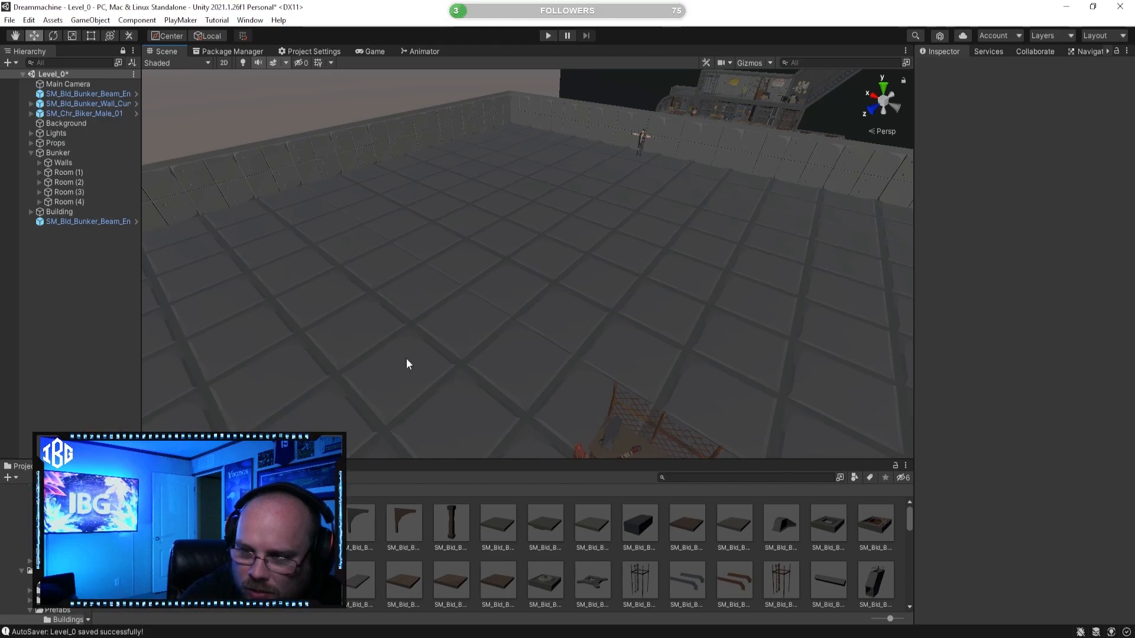
Move the gas barrel table and the pallet of oil drums from the bunker to the building area
right_drag(296, 400, 509, 91)
right_drag(509, 230, 485, 234)
key(w)
click(476, 236)
key(d)
key(w)
shift+click(623, 217)
right_drag(623, 216, 611, 321)
right_drag(525, 372, 697, 377)
key(s)
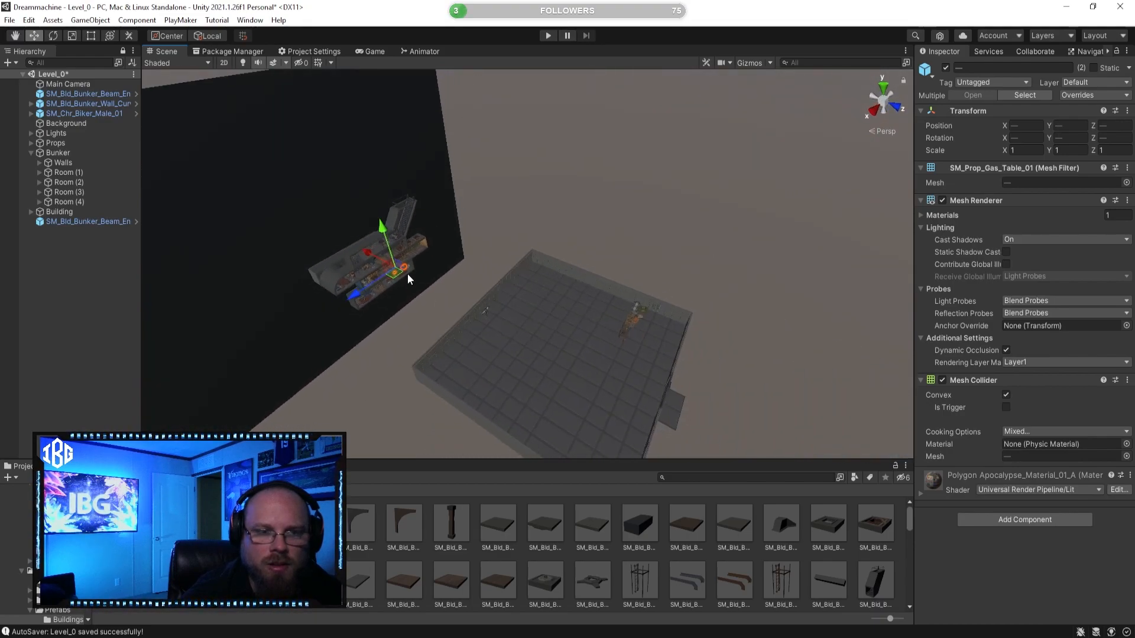
drag(362, 252, 549, 312)
right_drag(549, 312, 481, 372)
key(w)
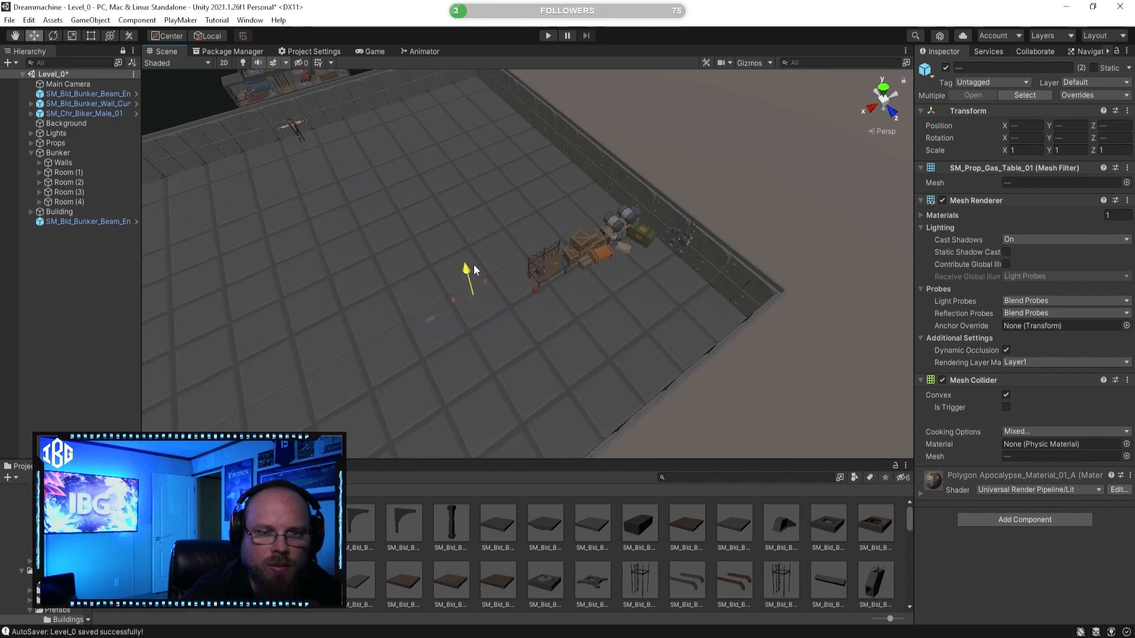
Raise the gas table and drum pallet onto the building floor and line them up beside the workbench
drag(485, 193, 484, 195)
right_drag(461, 212, 509, 169)
key(w)
click(475, 171)
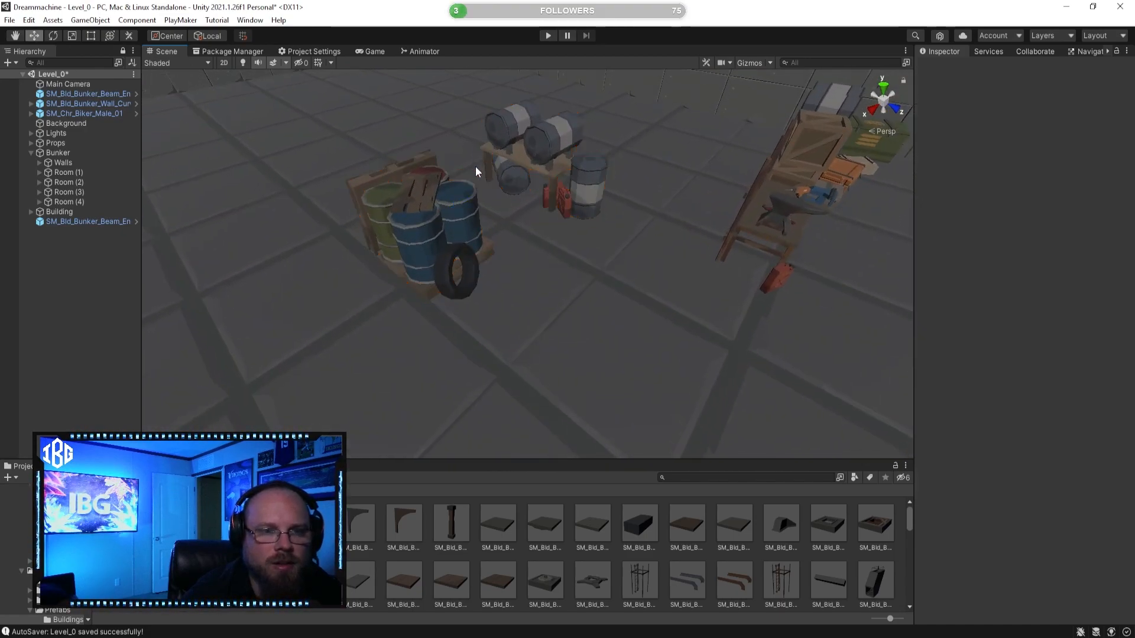
key(ctrl+z)
drag(486, 148, 312, 213)
Nudge the gas table and drum pallet slightly farther from the workbench along the row of props
scroll(312, 213, down, 8)
click(435, 211)
key(ctrl+z)
mouse_move(460, 166)
mouse_down()
mouse_move(445, 193)
mouse_move(460, 207)
mouse_move(459, 178)
mouse_up()
key(ctrl+z)
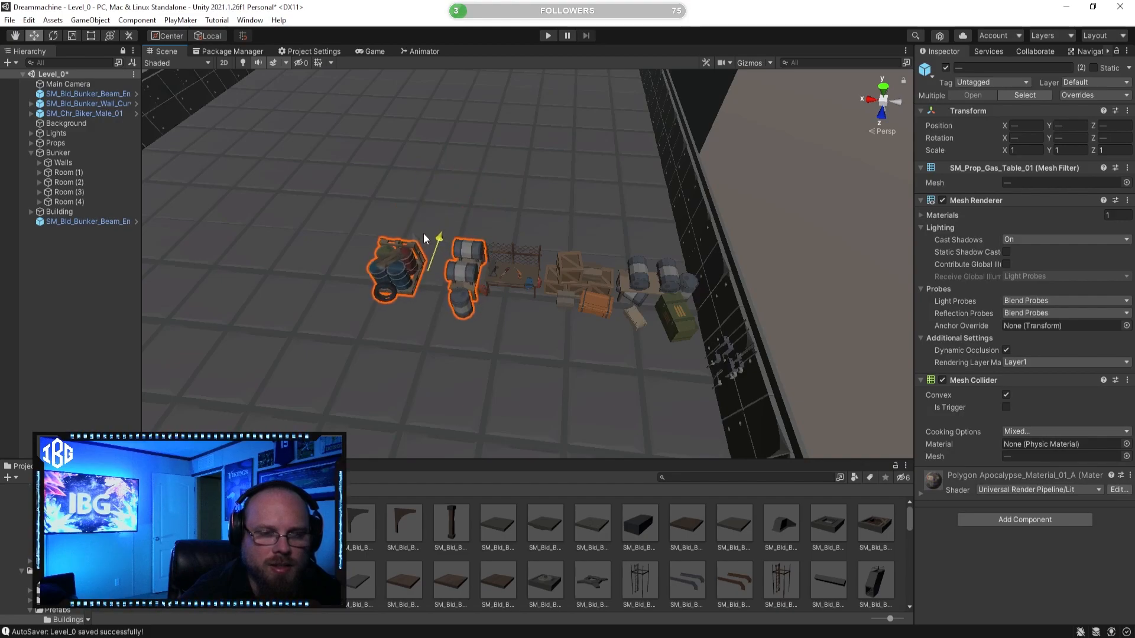
alt+drag(419, 237, 435, 294)
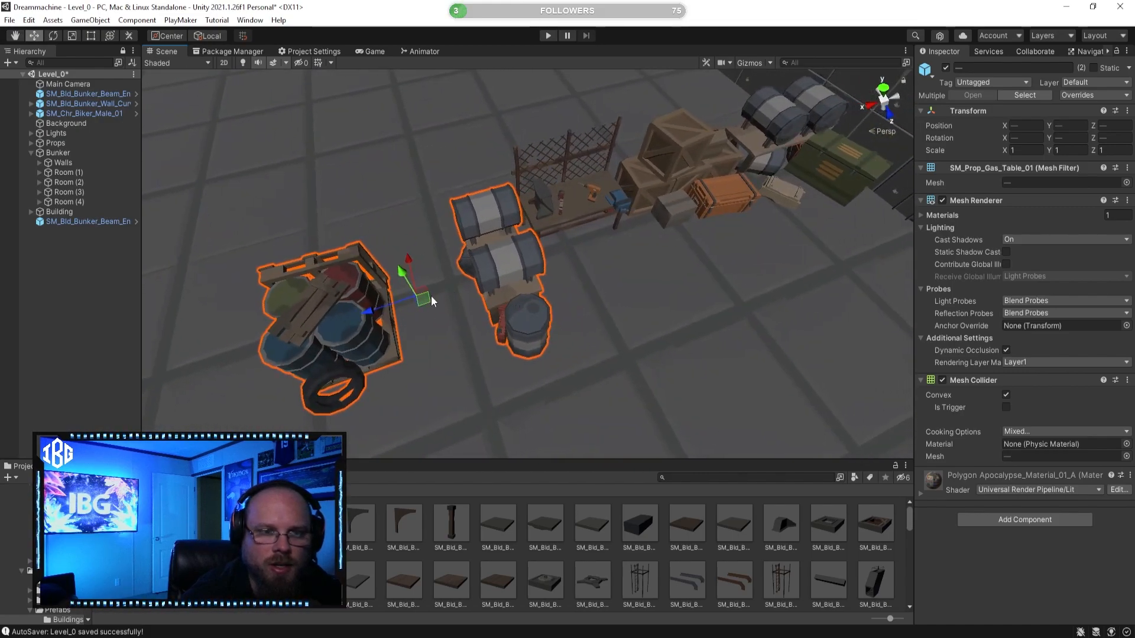
mouse_move(374, 314)
mouse_down()
mouse_move(359, 315)
mouse_move(371, 318)
mouse_up()
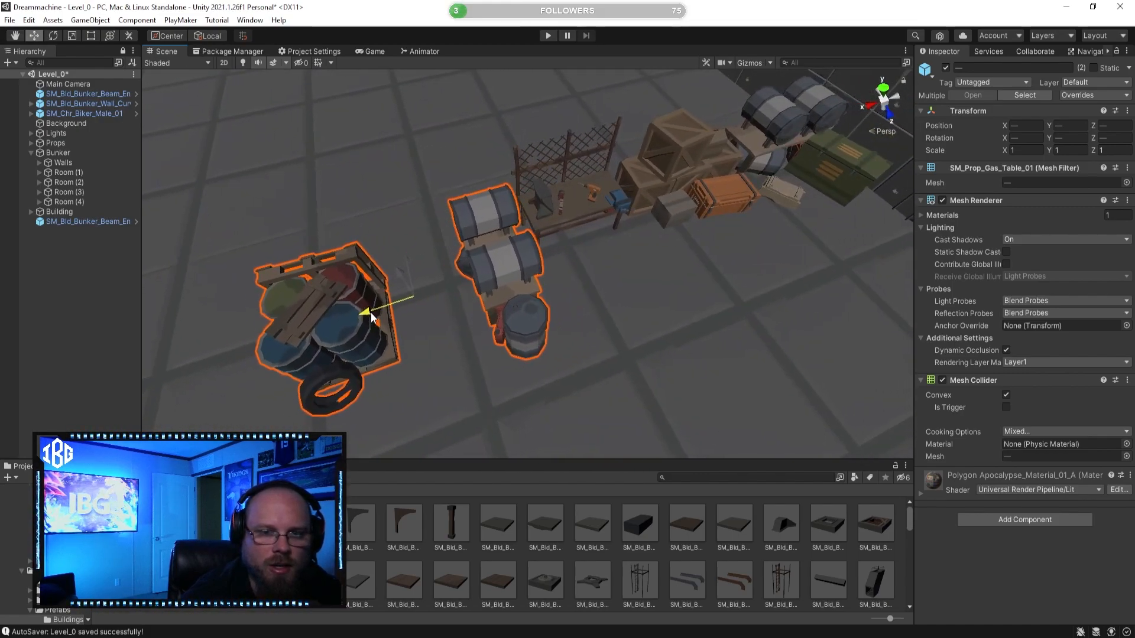
Try to move the single bed's frame and mattress away from their place in the bunk room
alt+drag(437, 352, 818, 392)
scroll(577, 383, down, 5)
click(619, 537)
right_drag(641, 377, 324, 408)
right_drag(473, 384, 374, 250)
key(w)
right_drag(465, 275, 367, 233)
click(397, 251)
click(349, 306)
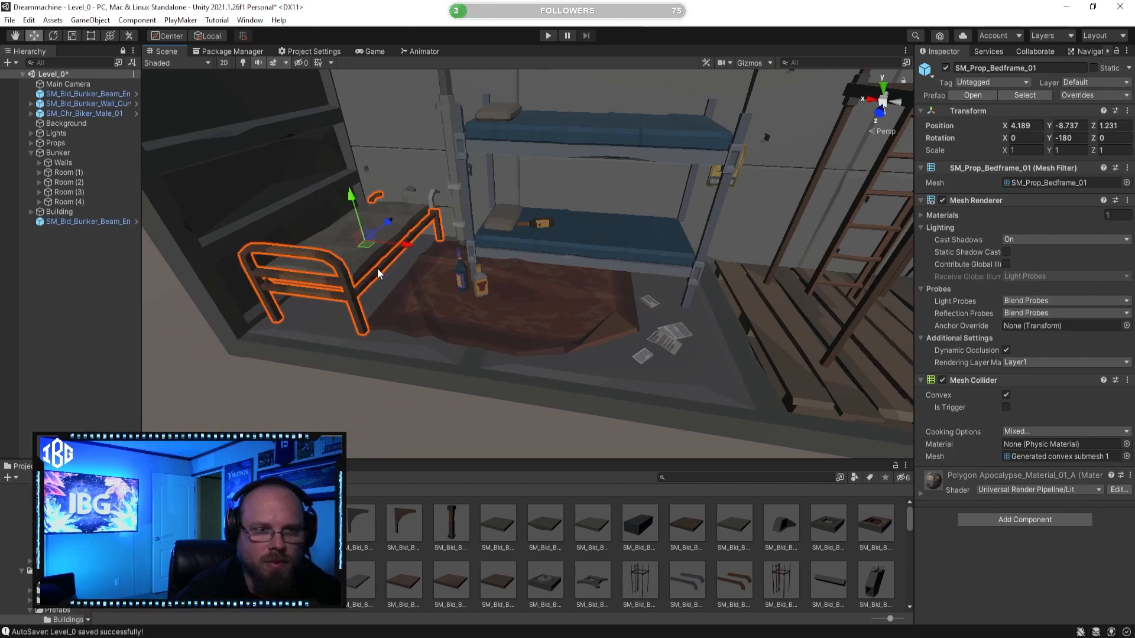
shift+click(347, 246)
drag(387, 217, 304, 260)
key(ctrl+z)
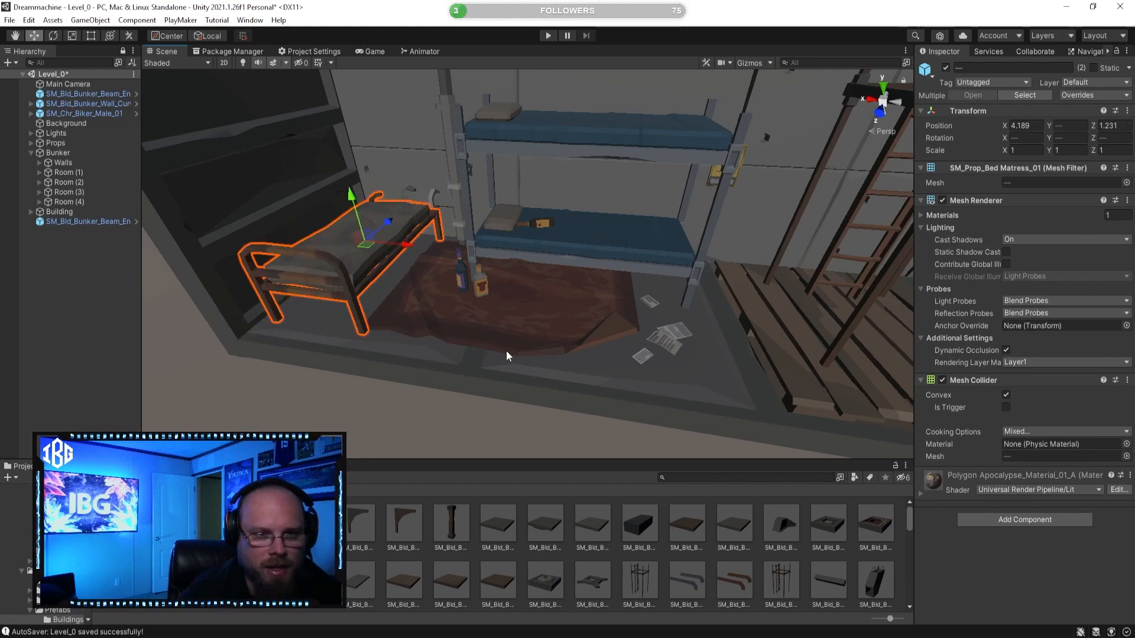
Examine the rug, wardrobe and door area in the bunker's curved upper room
click(569, 546)
key(e)
right_drag(581, 365, 557, 286)
key(d)
key(w)
key(s)
click(434, 271)
key(f)
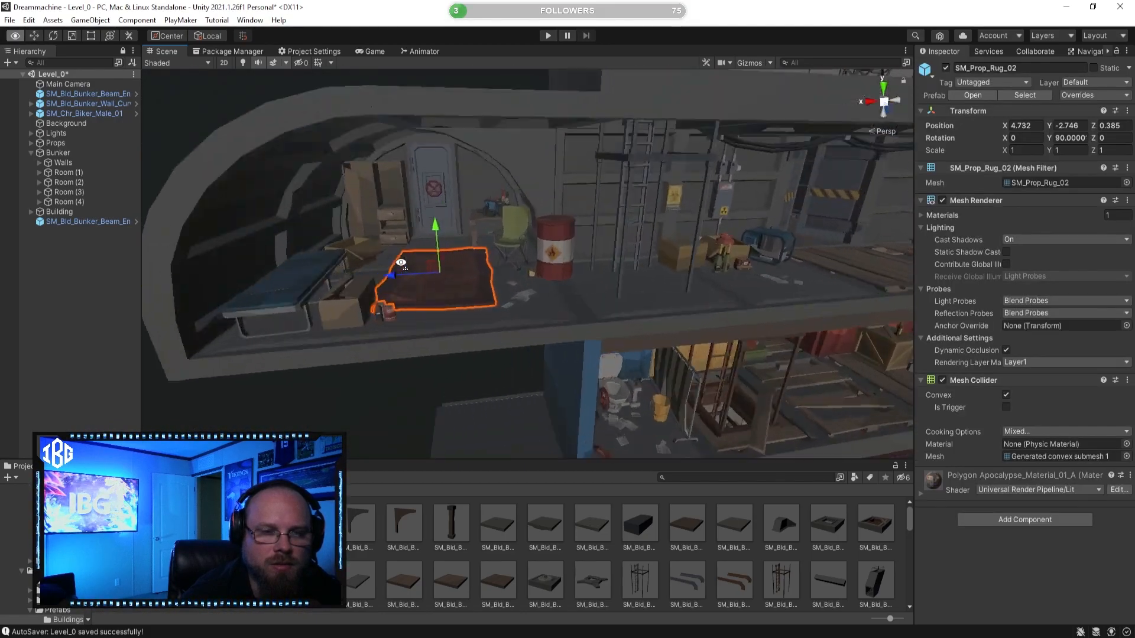
right_drag(434, 270, 226, 288)
right_drag(410, 304, 553, 248)
key(s)
key(w)
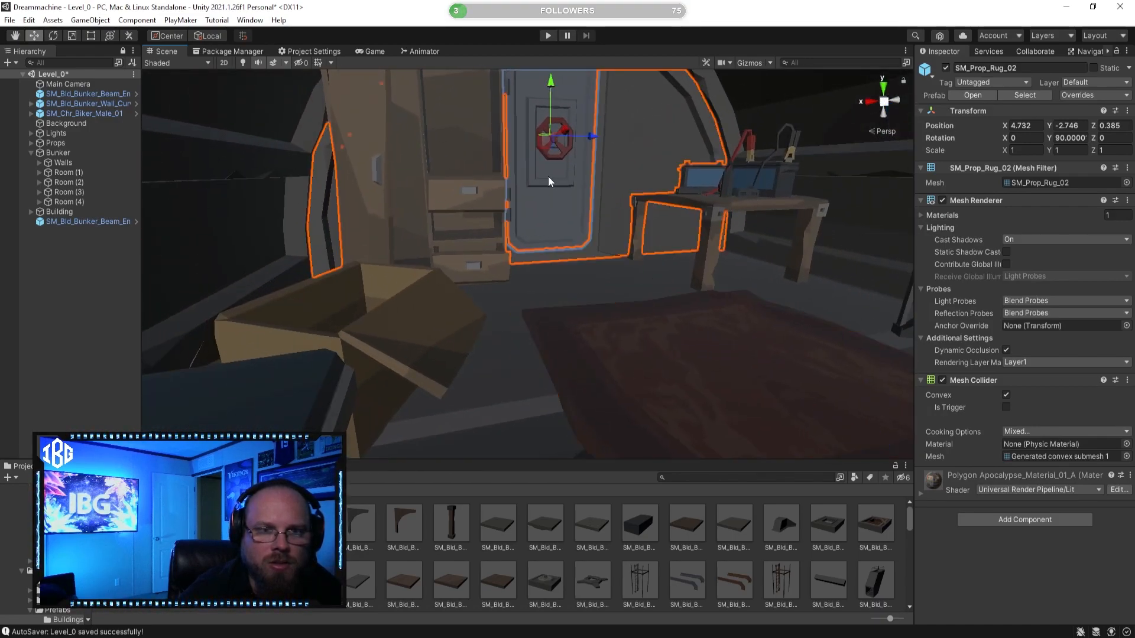
Try to move the curved concrete end wall around the door in the bunker's upper room
click(549, 180)
key(f)
mouse_move(543, 242)
mouse_down()
mouse_move(661, 281)
mouse_move(475, 225)
mouse_move(554, 238)
mouse_up()
key(ctrl+z)
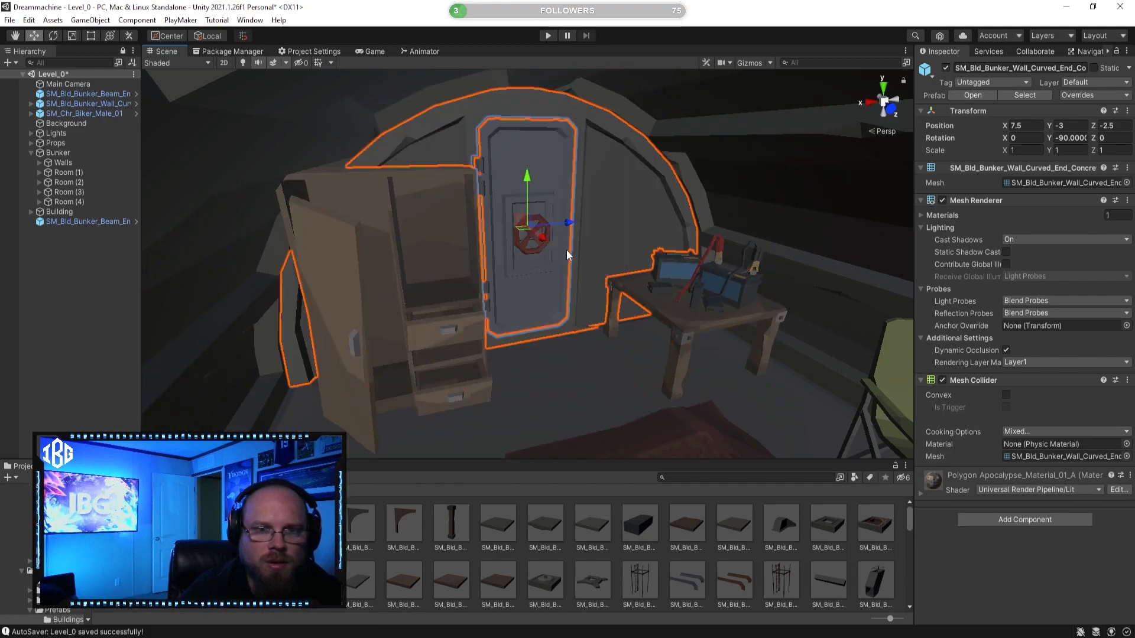
Compare the props gathered on the building floor with the furnished bunker rooms
key(s)
right_drag(552, 242, 535, 302)
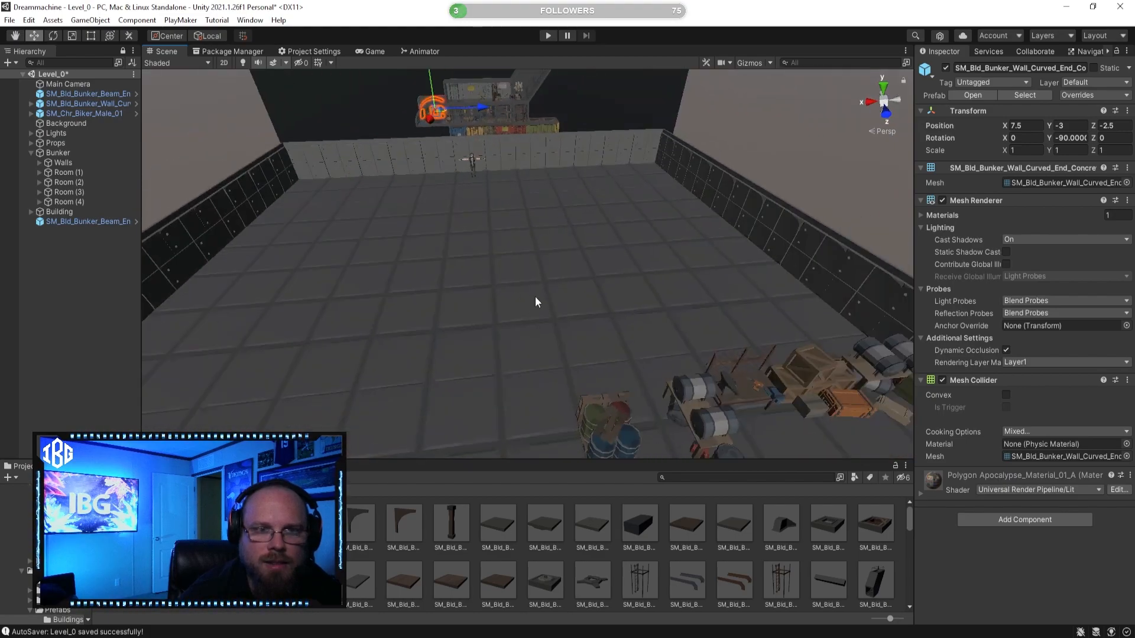
key(s)
right_drag(473, 242, 439, 220)
key(e)
click(663, 558)
mouse_move(582, 353)
right_down()
mouse_move(565, 354)
mouse_move(563, 378)
mouse_move(601, 358)
right_up()
key(s)
right_drag(551, 246, 329, 217)
key(w)
key(s)
right_drag(676, 319, 550, 209)
Browse the Buildings prefabs for suitable pieces, previewing SM_Bld_House_01 and SM_Bld_Sunshade_02
scroll(576, 561, down, 8)
scroll(588, 553, down, 5)
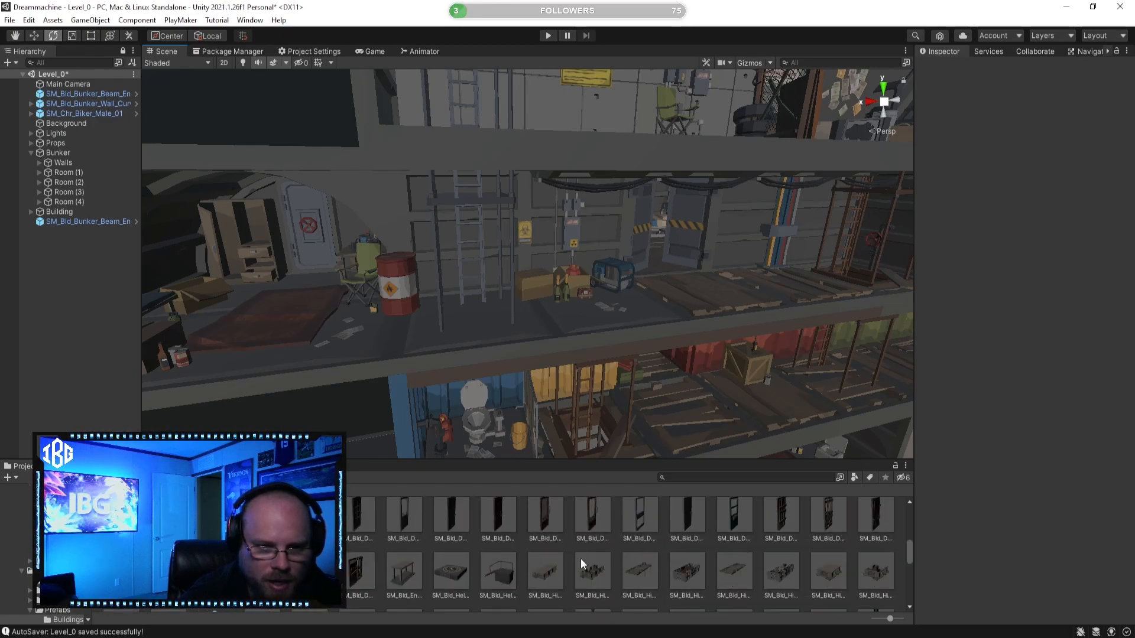
click(357, 568)
scroll(368, 571, down, 1)
click(414, 553)
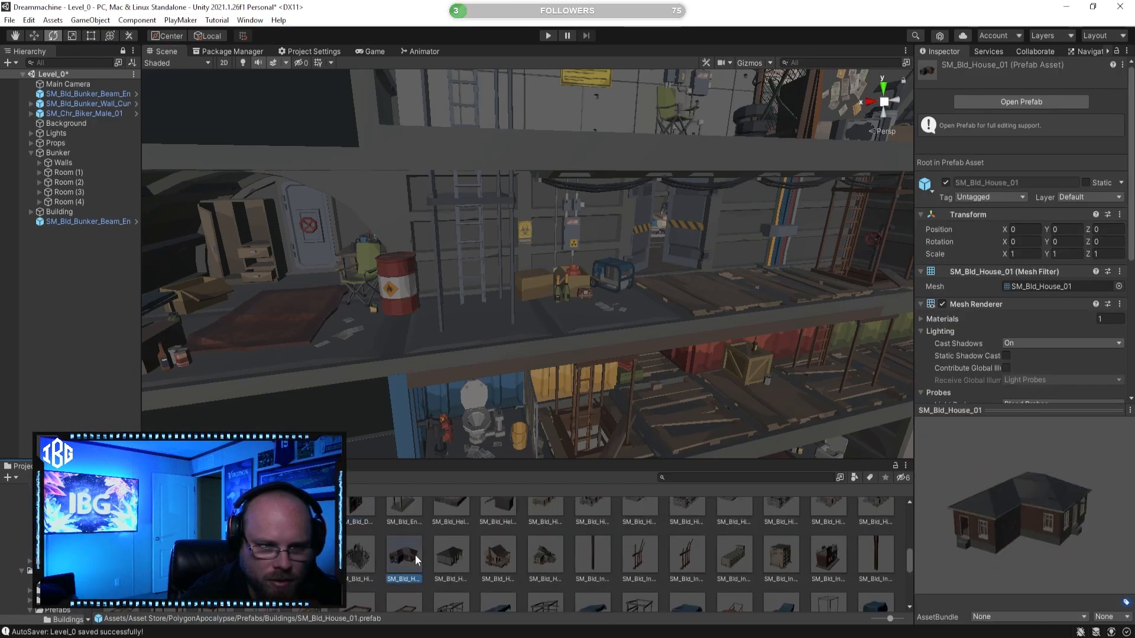
scroll(415, 555, down, 1)
right_drag(473, 364, 284, 354)
key(w)
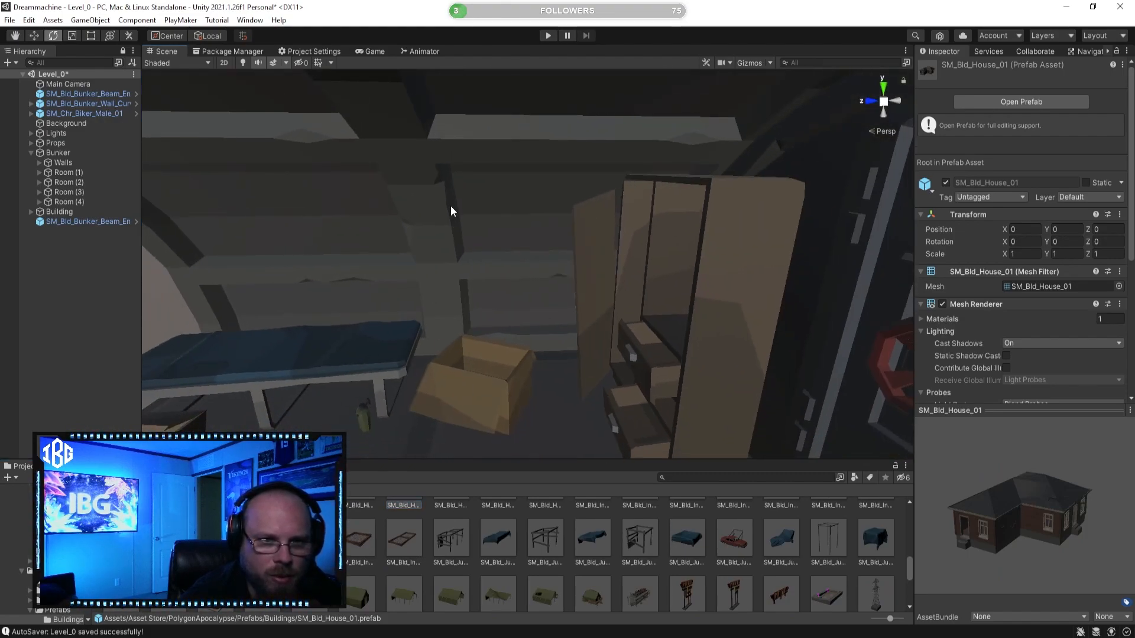
right_drag(433, 262, 406, 241)
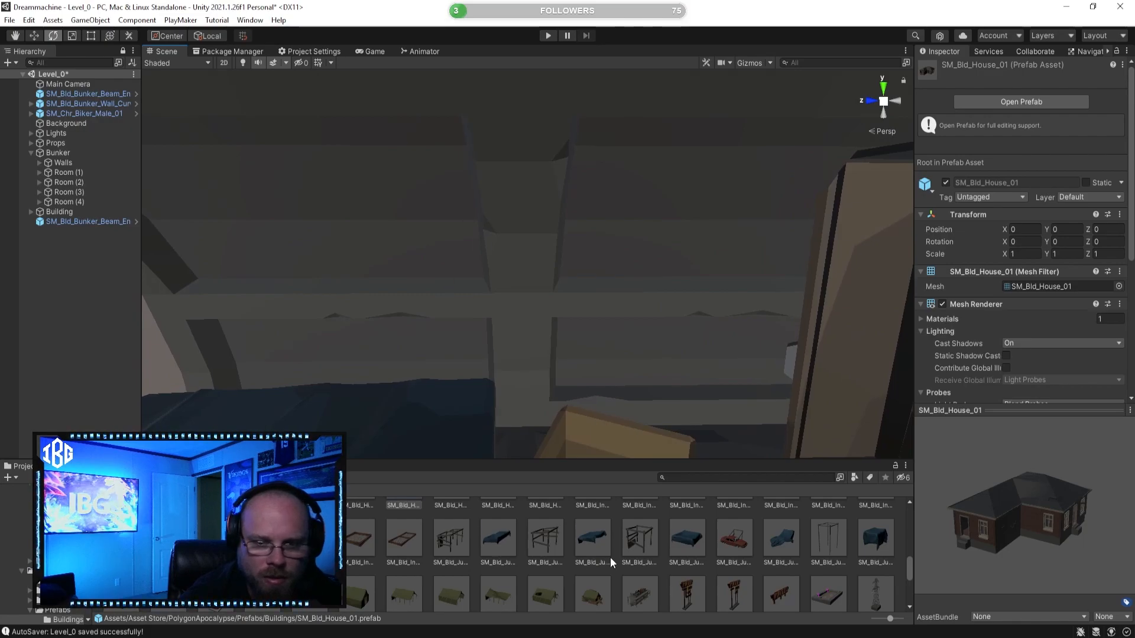
scroll(609, 558, down, 1)
scroll(627, 533, down, 3)
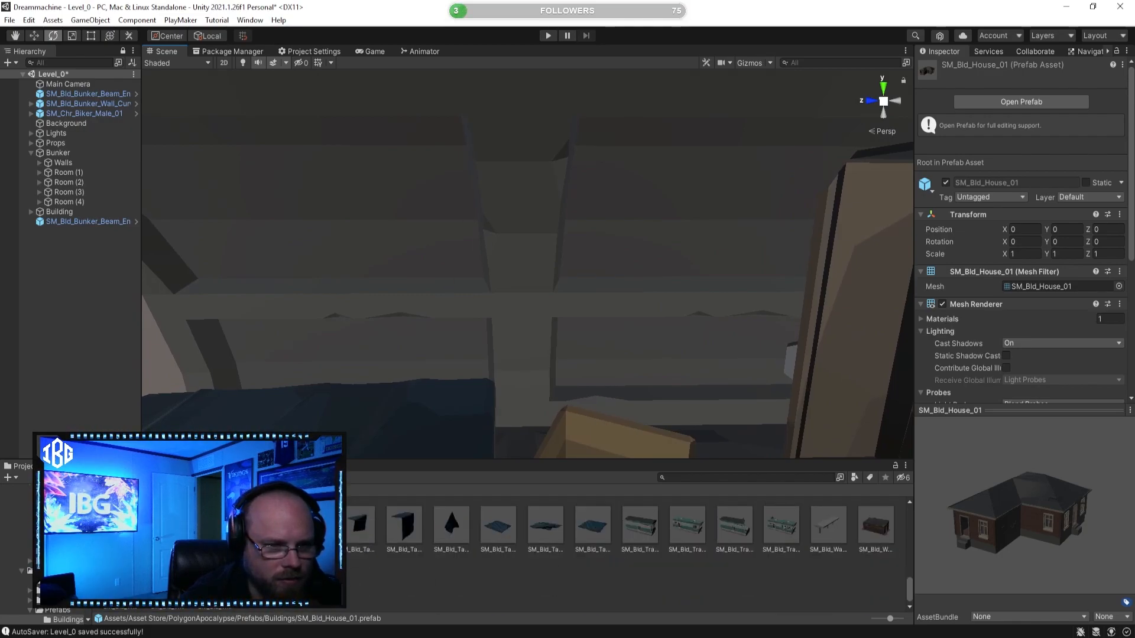
click(310, 526)
scroll(309, 529, up, 10)
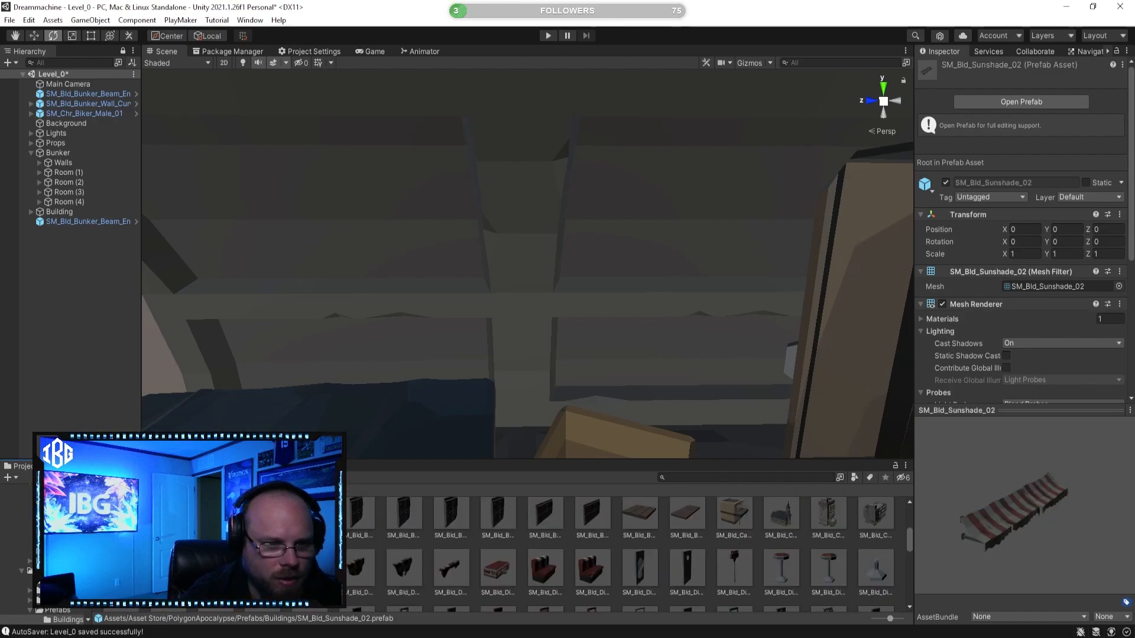
scroll(626, 547, up, 1)
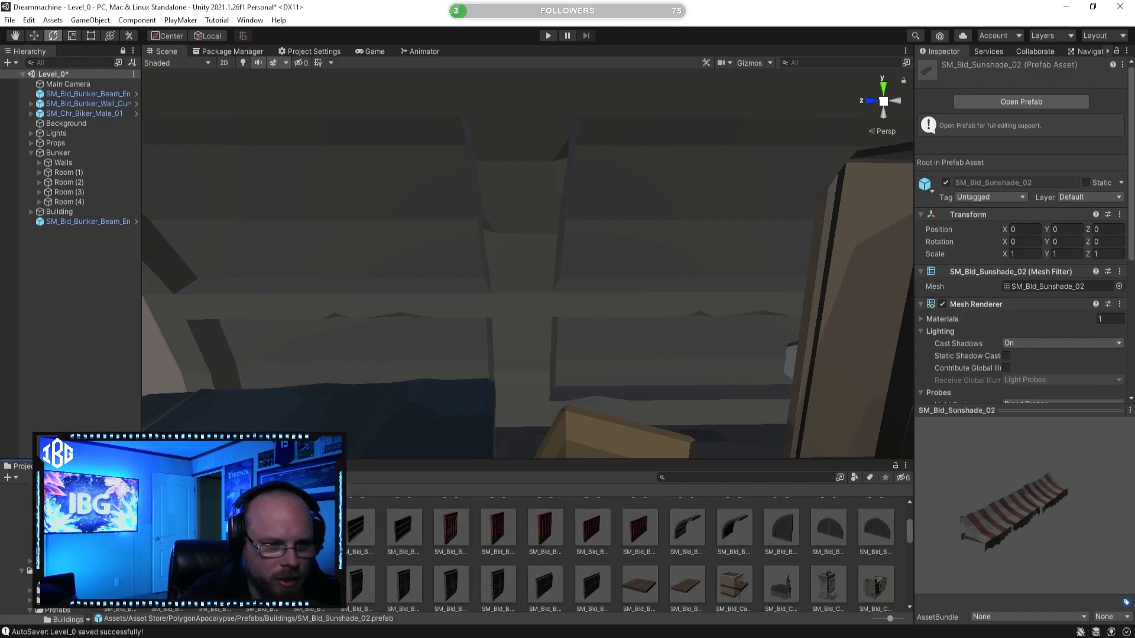
Examine the bunker's curved upper room and the curved concrete beam framing its door end
key(s)
right_drag(332, 377, 601, 404)
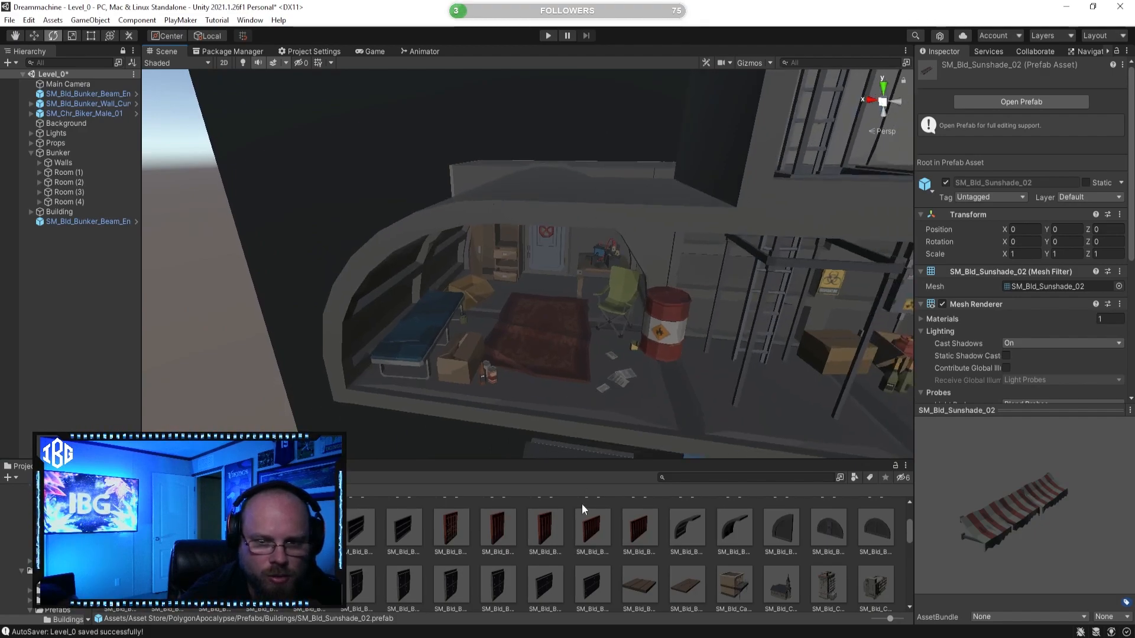
key(w)
right_drag(467, 417, 701, 317)
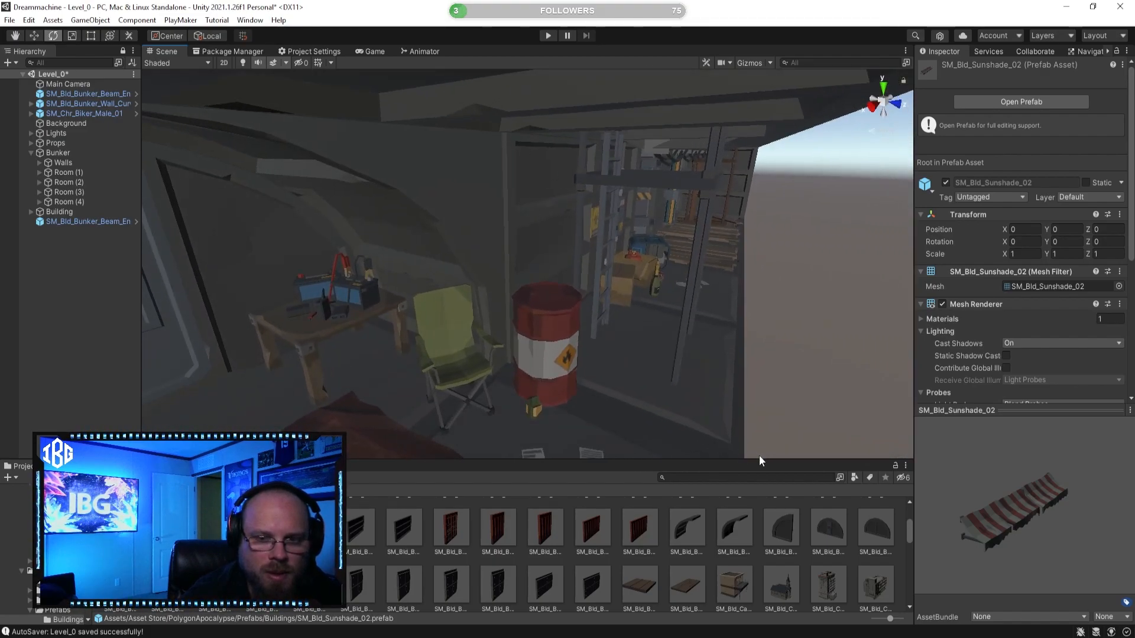
right_drag(787, 217, 497, 228)
key(s)
key(w)
click(494, 226)
key(s)
key(w)
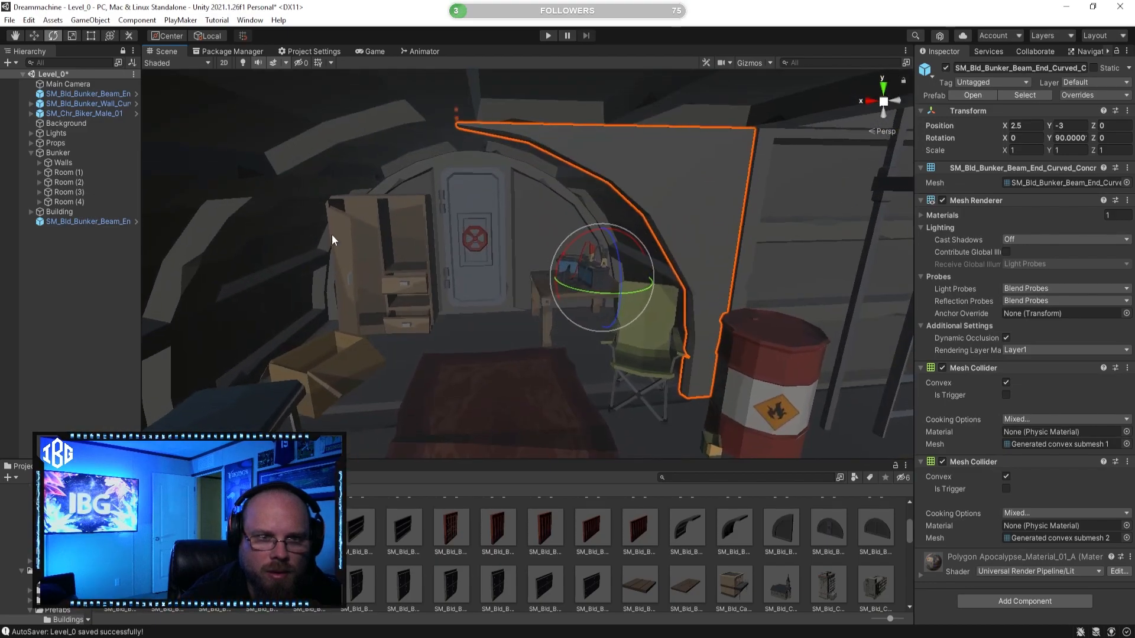
Bring the two adjoining curved concrete wall sections from the bunker's upper room over to the building floor
click(278, 242)
key(s)
right_drag(278, 242, 157, 253)
key(w)
click(387, 236)
right_drag(414, 235, 396, 238)
key(d)
shift+click(496, 236)
right_drag(468, 241, 455, 243)
key(s)
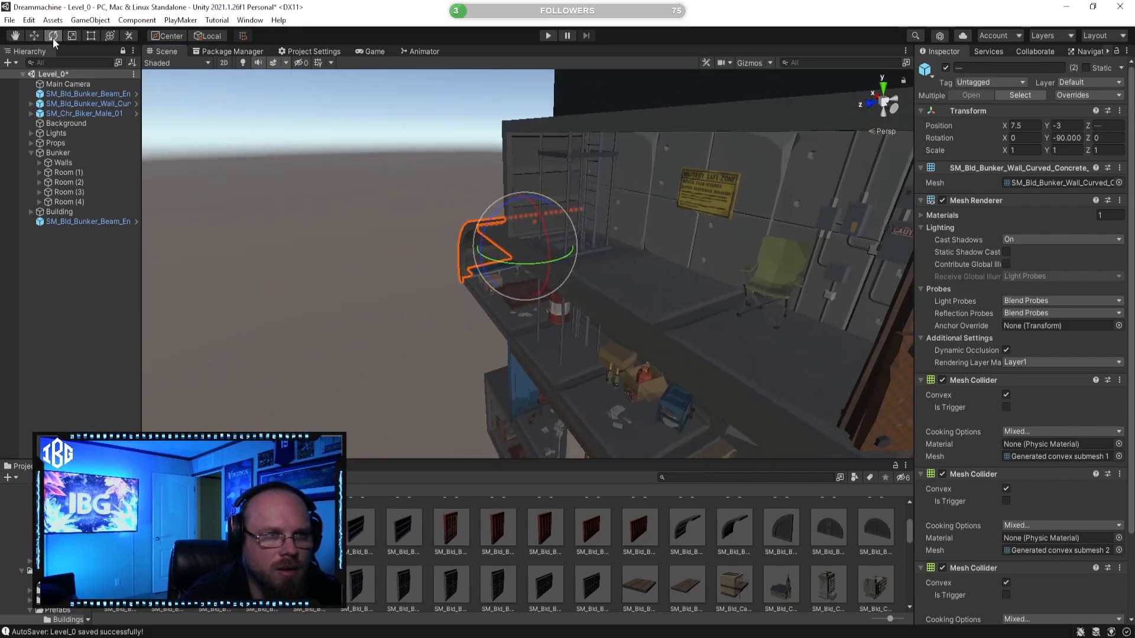
click(34, 36)
drag(481, 253, 215, 270)
right_drag(378, 295, 340, 381)
key(w)
drag(656, 267, 273, 259)
right_drag(274, 259, 577, 233)
key(w)
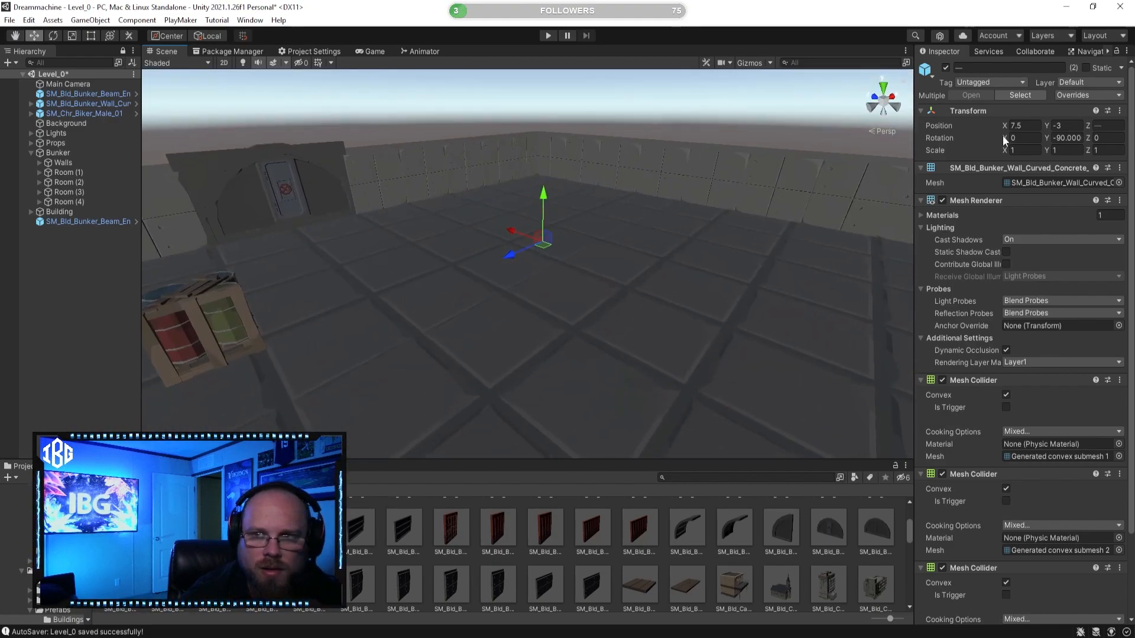
Set the curved wall sections' Y position to 0 and align them with the curved end wall, at about -0.14 in X
text(0)
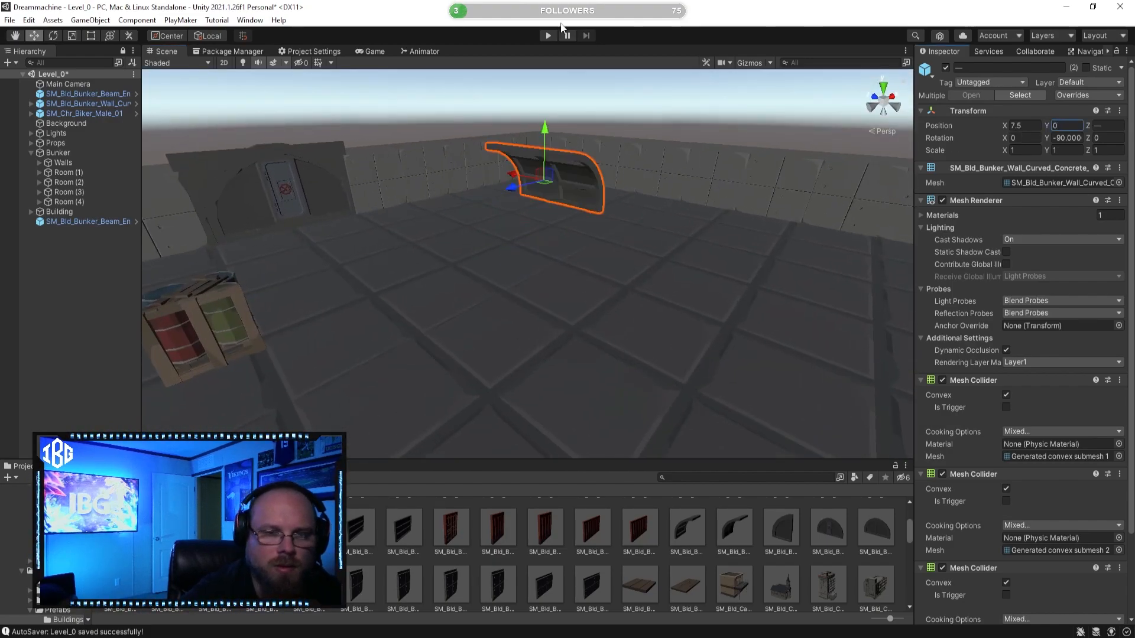
drag(514, 190, 340, 225)
key(w)
right_drag(340, 224, 619, 305)
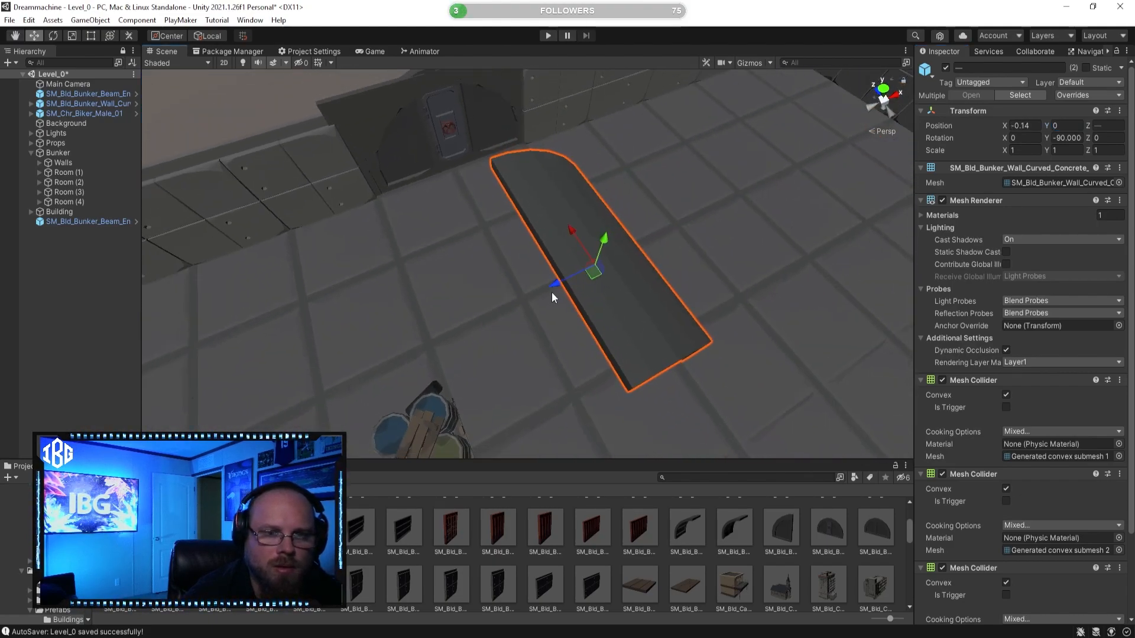
drag(548, 285, 556, 285)
drag(576, 222, 519, 168)
right_drag(520, 168, 547, 101)
drag(565, 211, 551, 214)
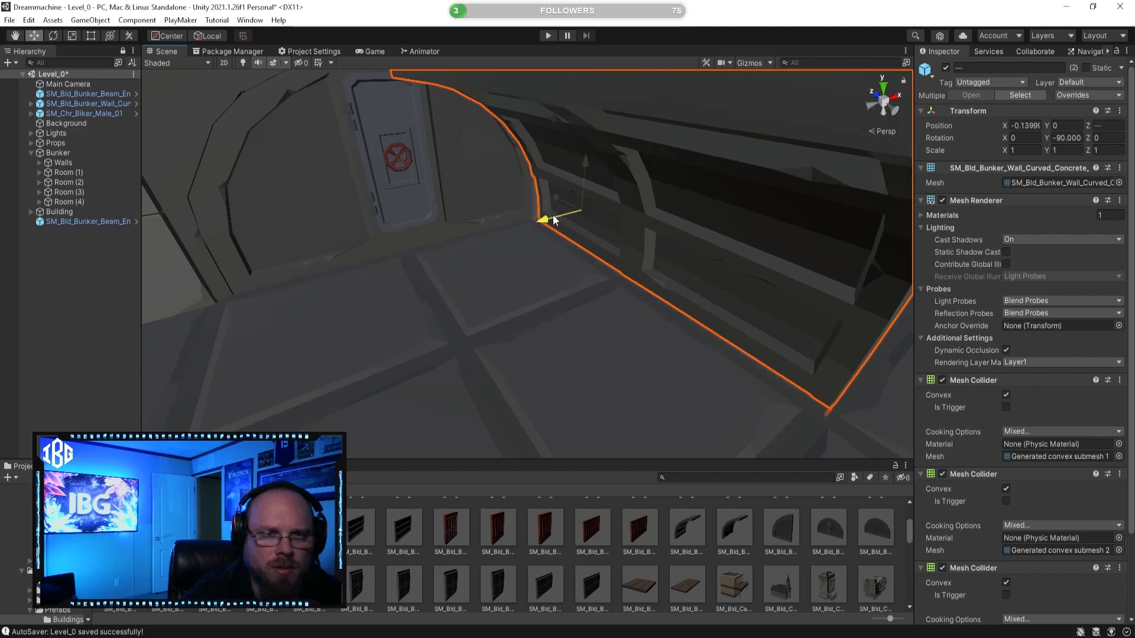
click(710, 555)
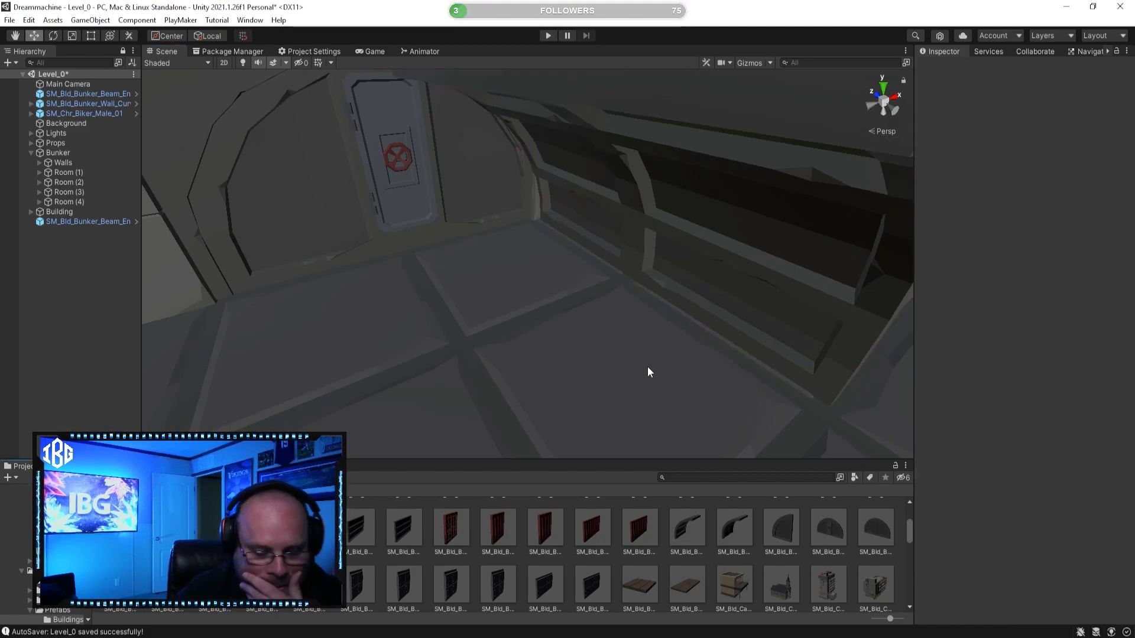
Lower the curved end wall with the door onto the building floor
right_drag(610, 362, 495, 254)
click(521, 271)
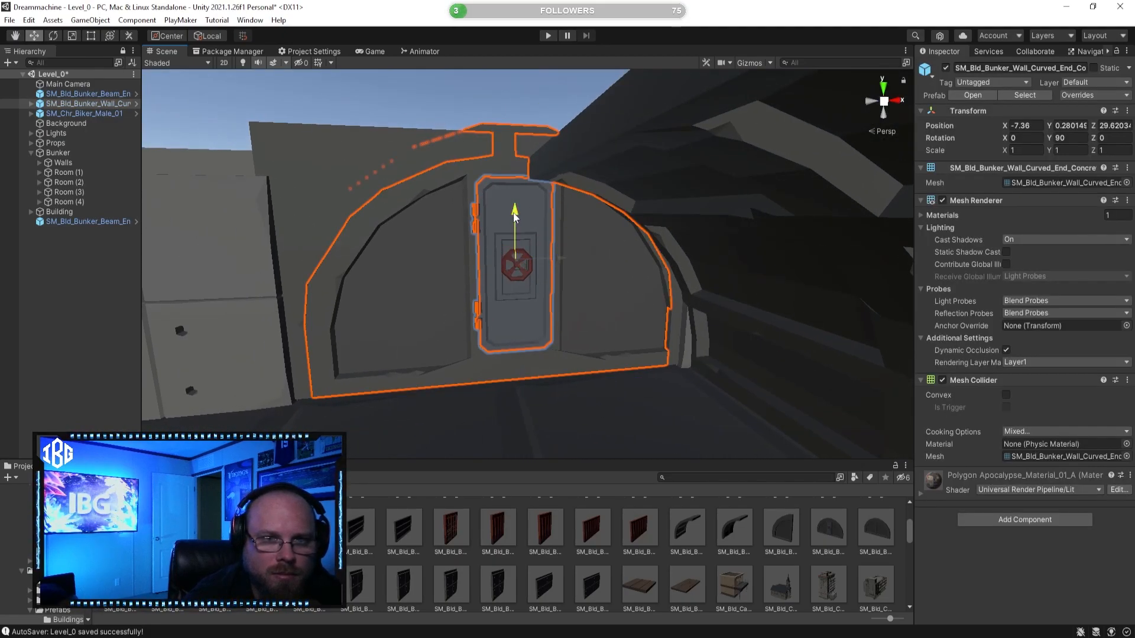
drag(515, 218, 515, 231)
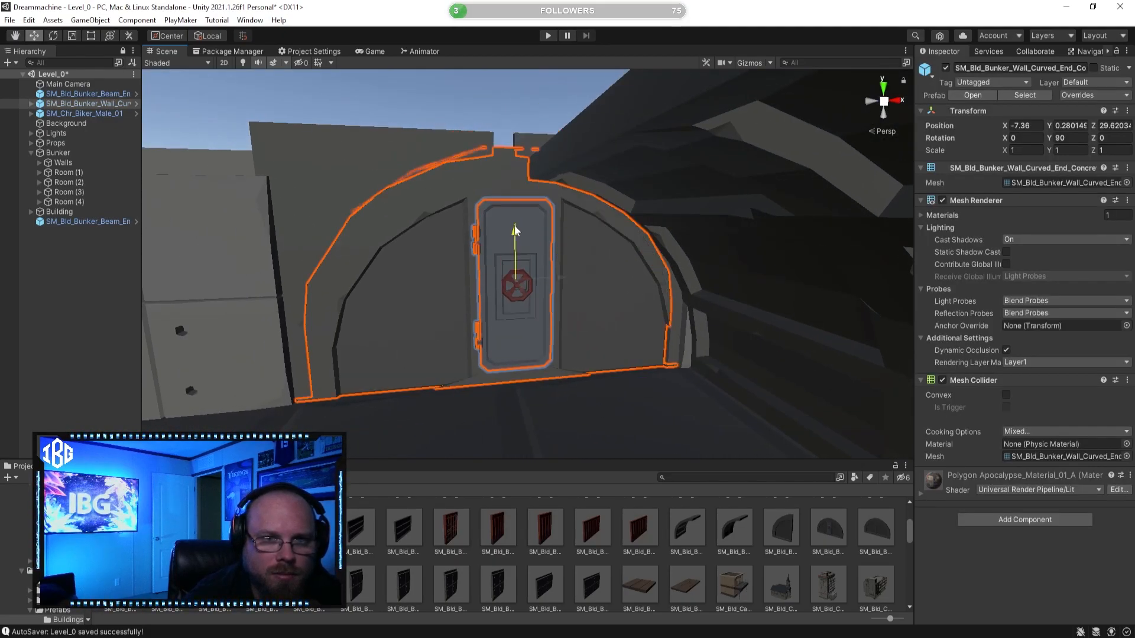
click(658, 551)
Lower both curved end beams beside the door to a Y position of about 0.03
right_drag(557, 372, 370, 205)
scroll(370, 183, down, 3)
click(399, 139)
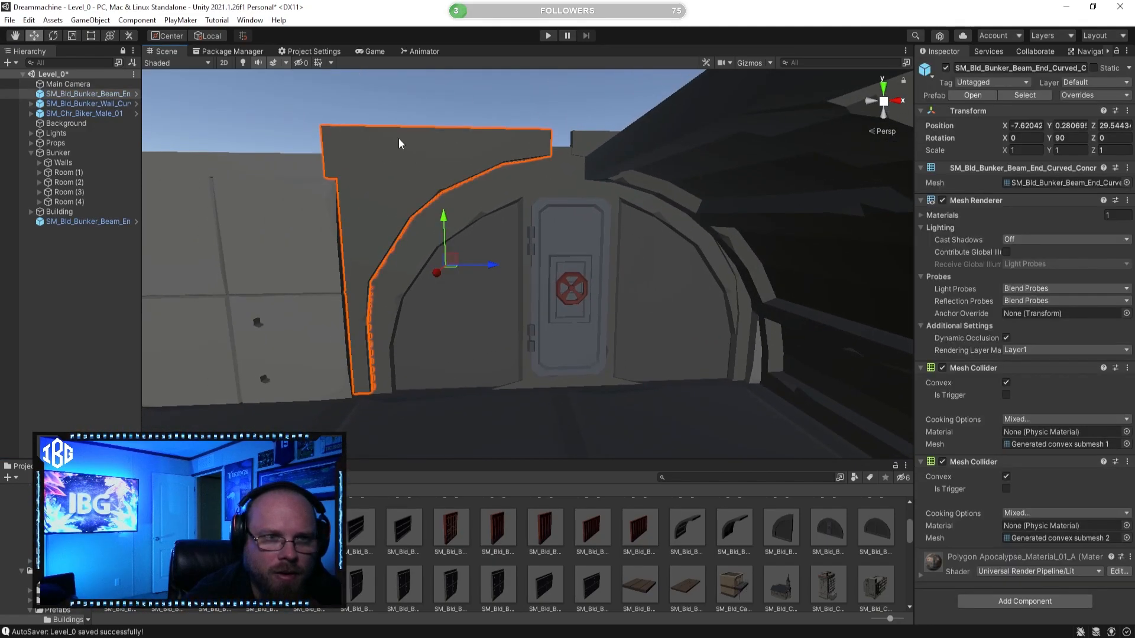
shift+click(594, 135)
drag(560, 219, 561, 241)
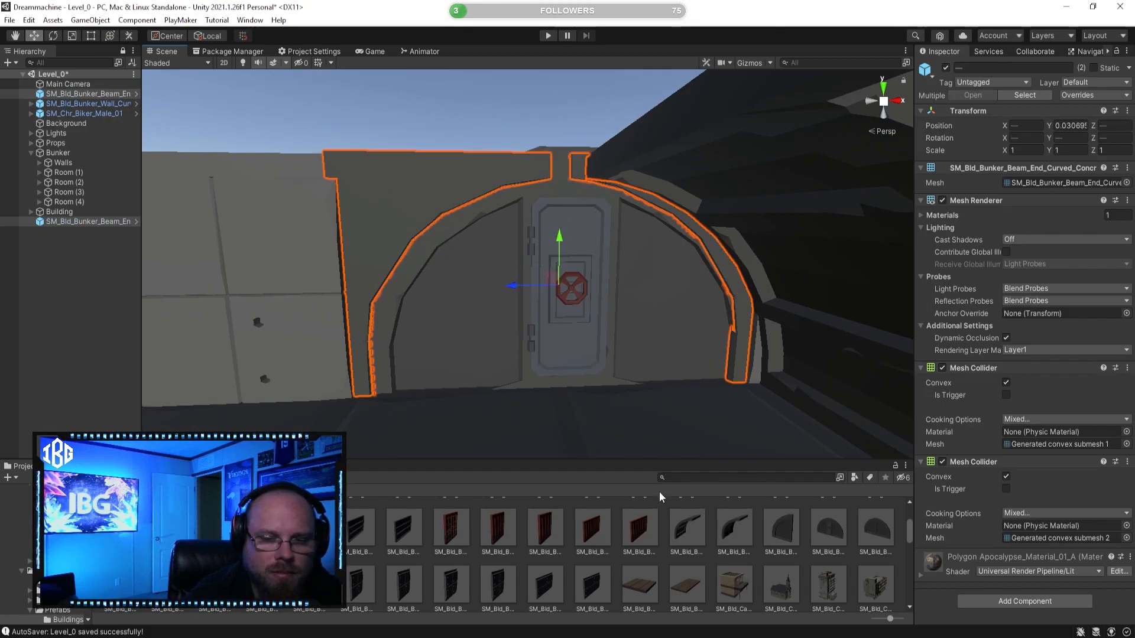
click(664, 546)
Inspect how the door wall, beams and curved wall sections meet, including from above the building floor
right_drag(612, 413, 638, 384)
right_drag(515, 317, 606, 344)
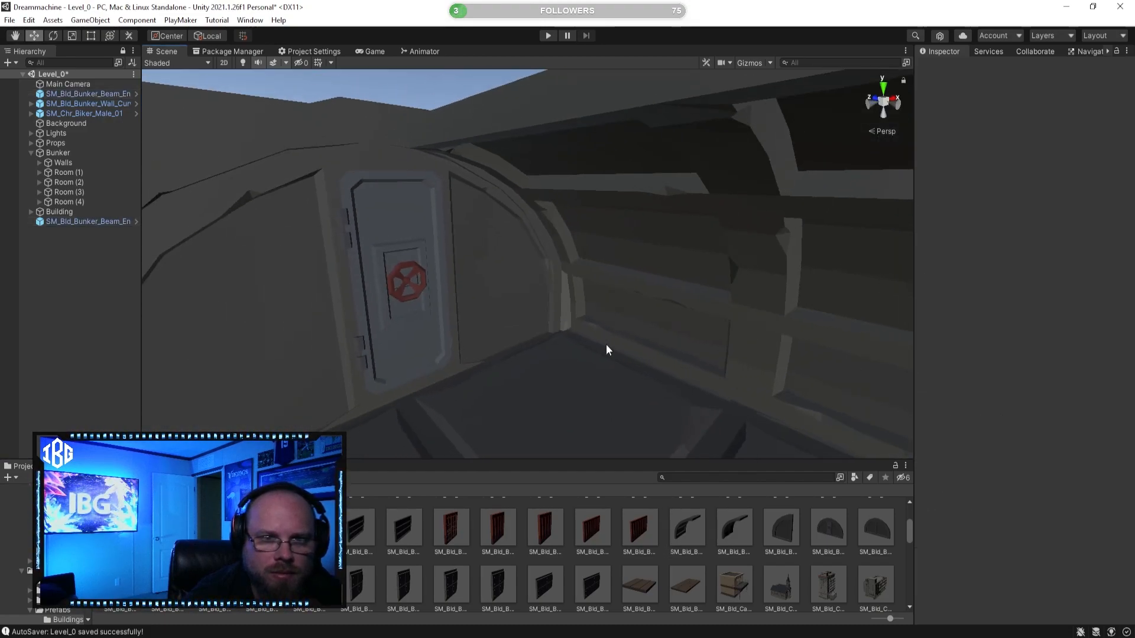
click(670, 278)
right_drag(670, 277, 851, 326)
key(e)
right_drag(571, 299, 503, 281)
click(608, 565)
right_drag(566, 417, 362, 241)
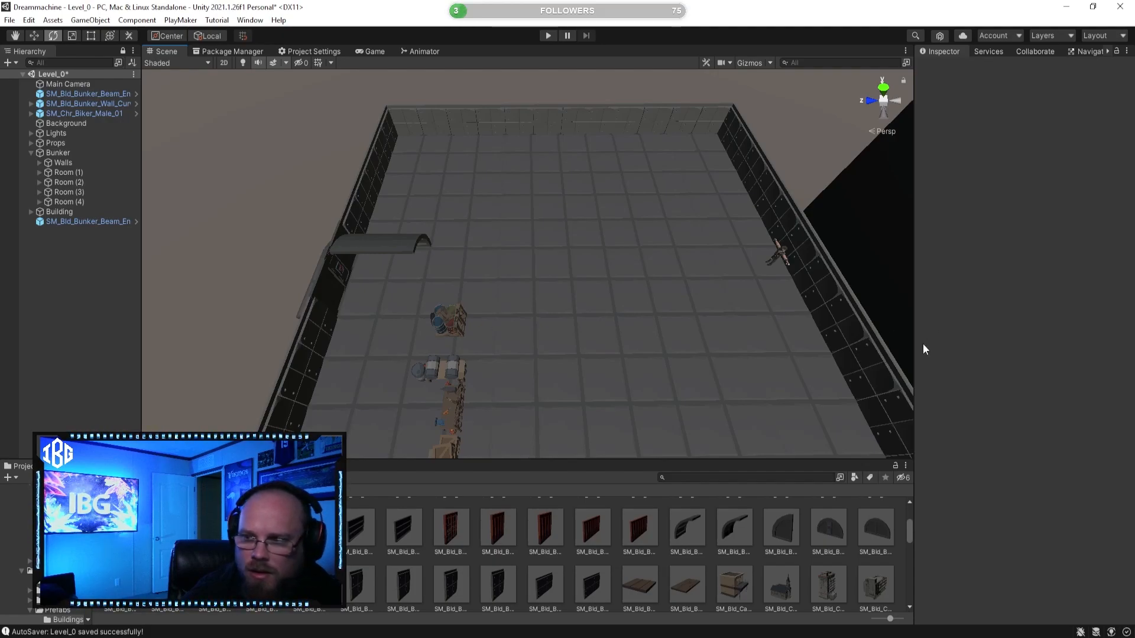
Copy the two curved wall sections by the door and place the copy further along the building floor, leaving a gap
right_drag(721, 357, 594, 246)
click(540, 211)
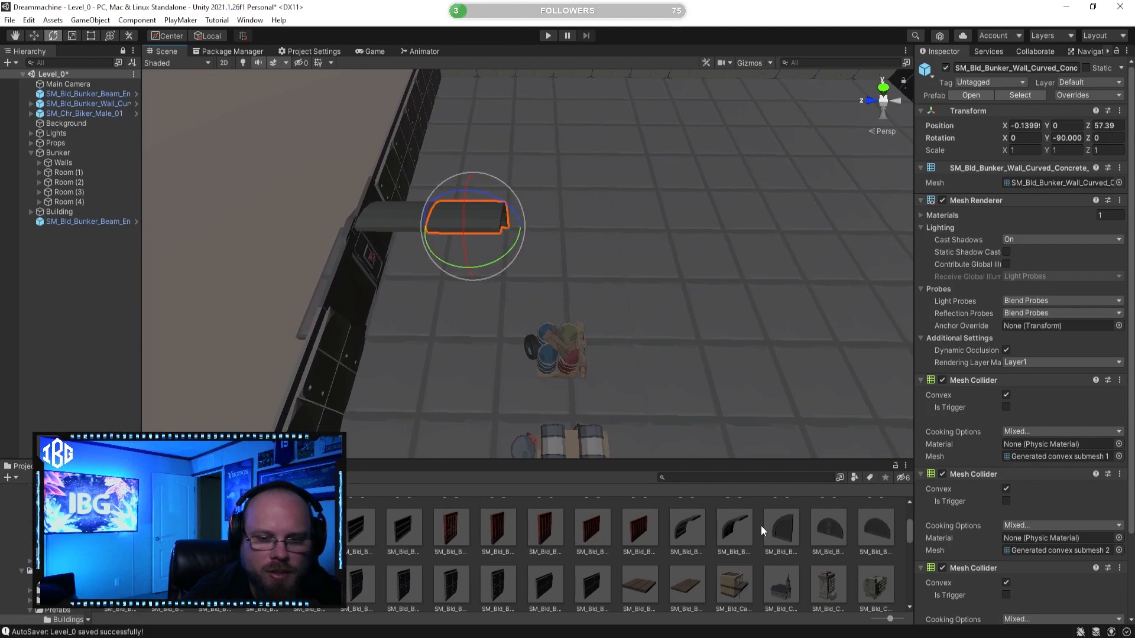
shift+click(381, 228)
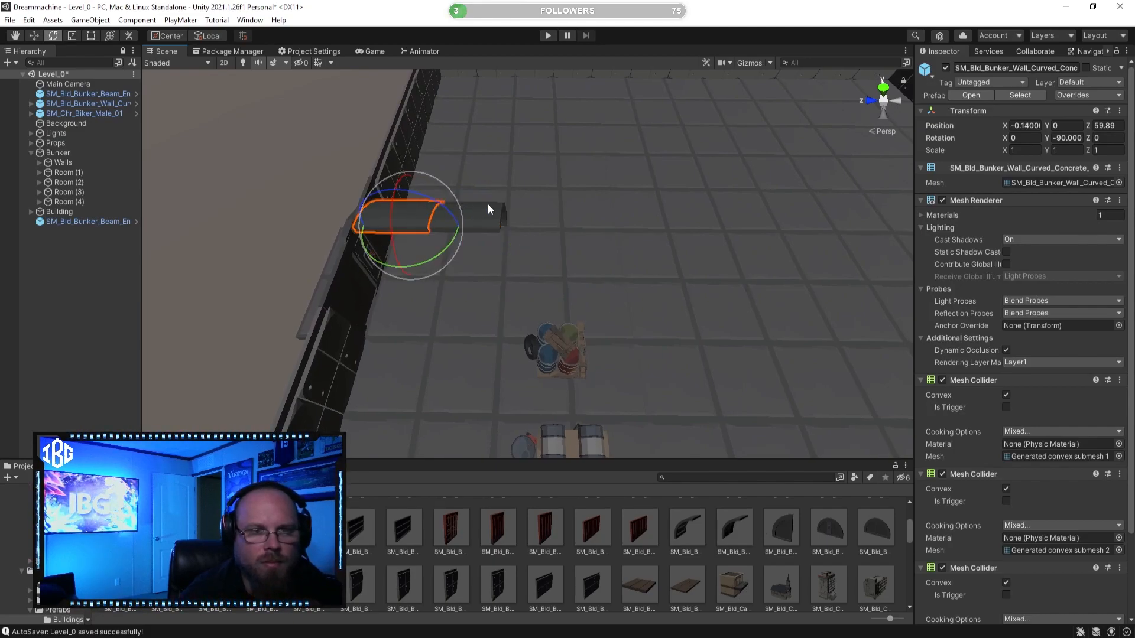
click(33, 37)
drag(395, 226, 590, 273)
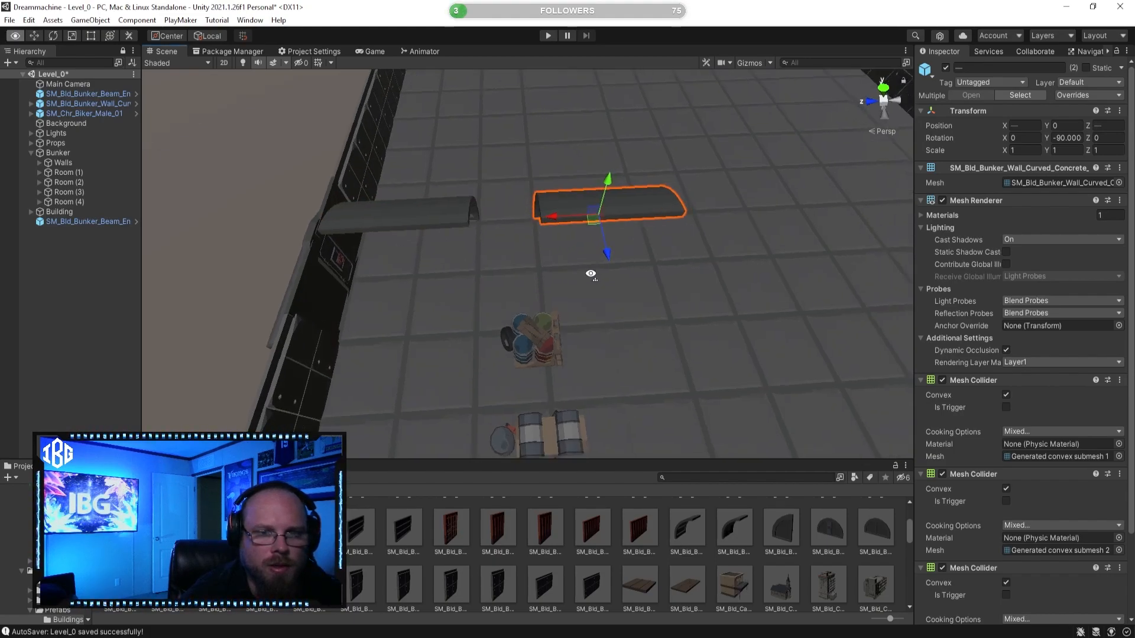
Duplicate the copied pair of curved wall sections and butt the new pair against its end to lengthen the row
right_drag(591, 274, 589, 274)
key(s)
key(d)
key(ctrl+d)
drag(483, 235, 523, 275)
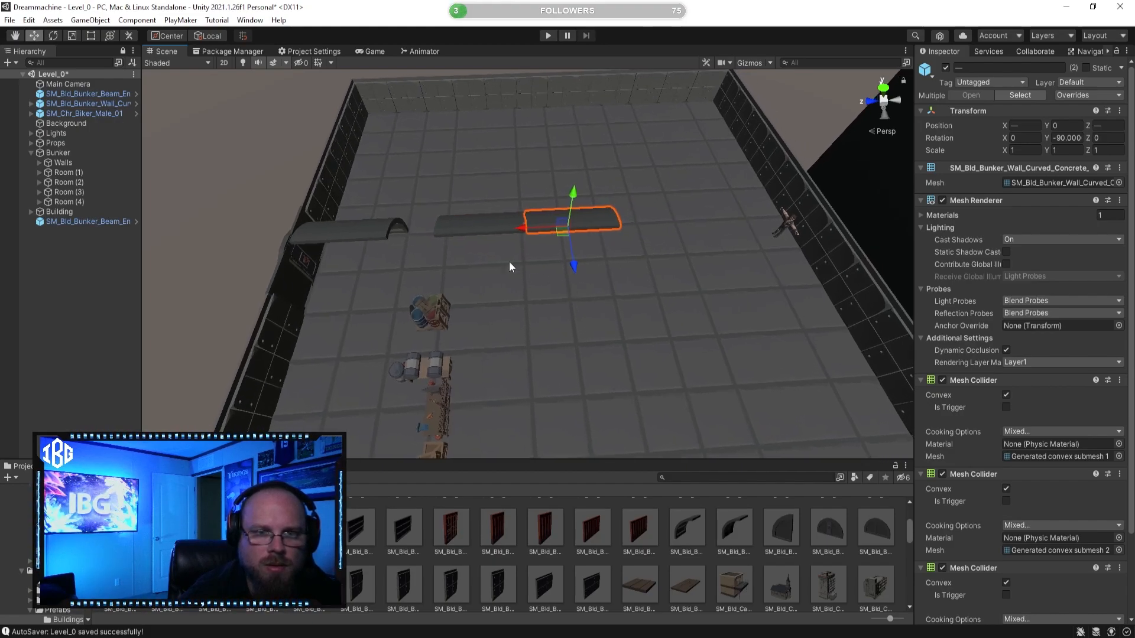
Duplicate the curved wall pair again and position the new pair against the far building wall near the biker character
key(ctrl+d)
drag(538, 230, 650, 230)
right_drag(617, 281, 601, 279)
key(d)
key(w)
mouse_move(568, 229)
mouse_down()
mouse_move(589, 230)
mouse_move(577, 232)
mouse_up()
key(ctrl+z)
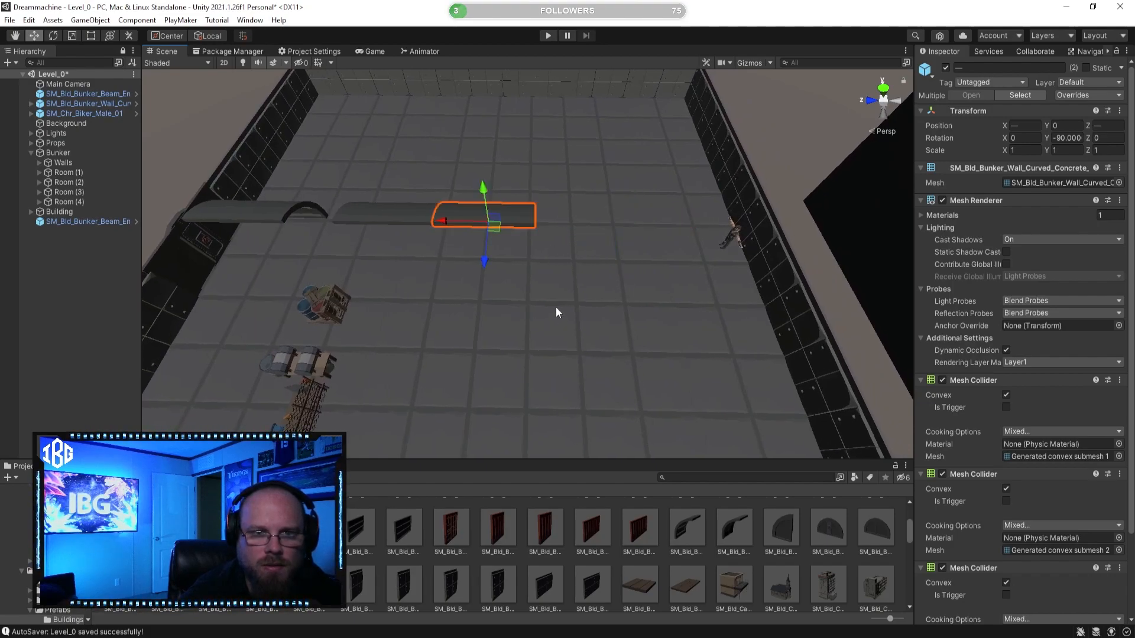
drag(434, 223, 577, 248)
right_drag(568, 294, 556, 283)
drag(551, 231, 575, 237)
key(f)
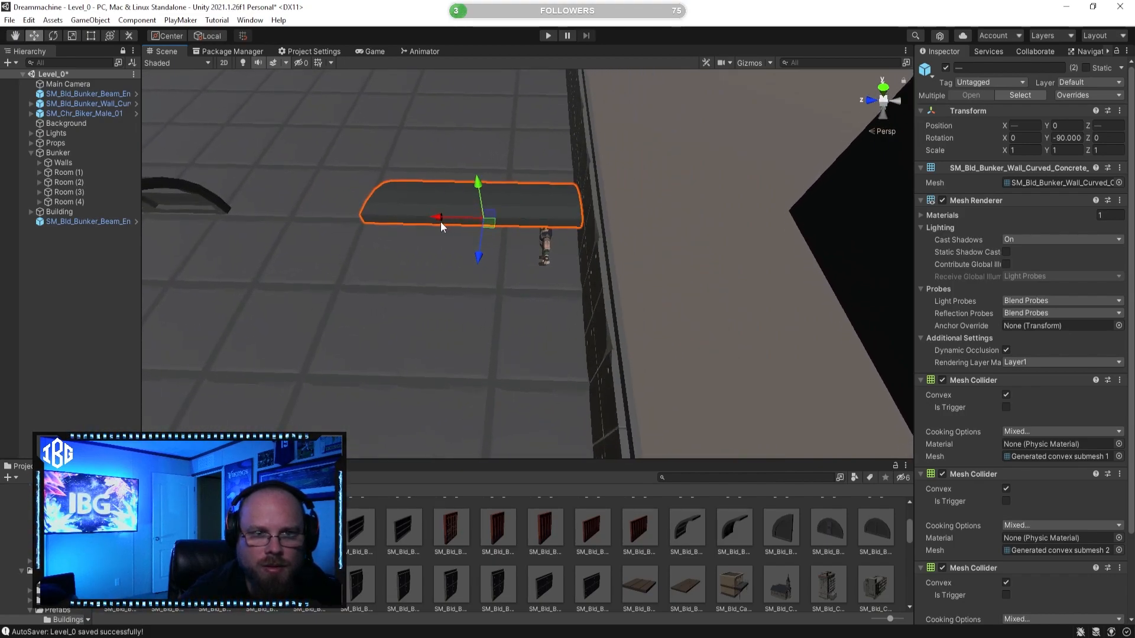
drag(441, 216, 453, 219)
Extend the far-wall run inward with another curved wall section at Z 37.89
key(d)
right_drag(455, 229, 455, 234)
key(a)
click(688, 208)
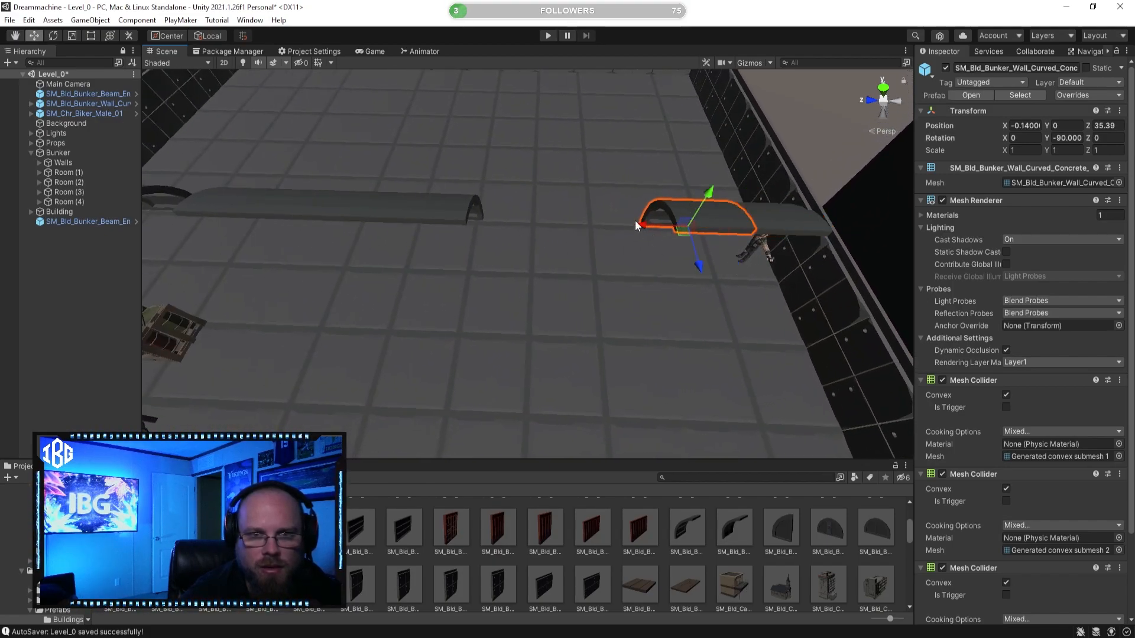
drag(630, 225, 574, 231)
click(652, 542)
Add one more curved wall section beyond the one at Z 37.89 towards the middle row
right_drag(668, 409, 658, 401)
key(d)
key(a)
key(d)
click(694, 223)
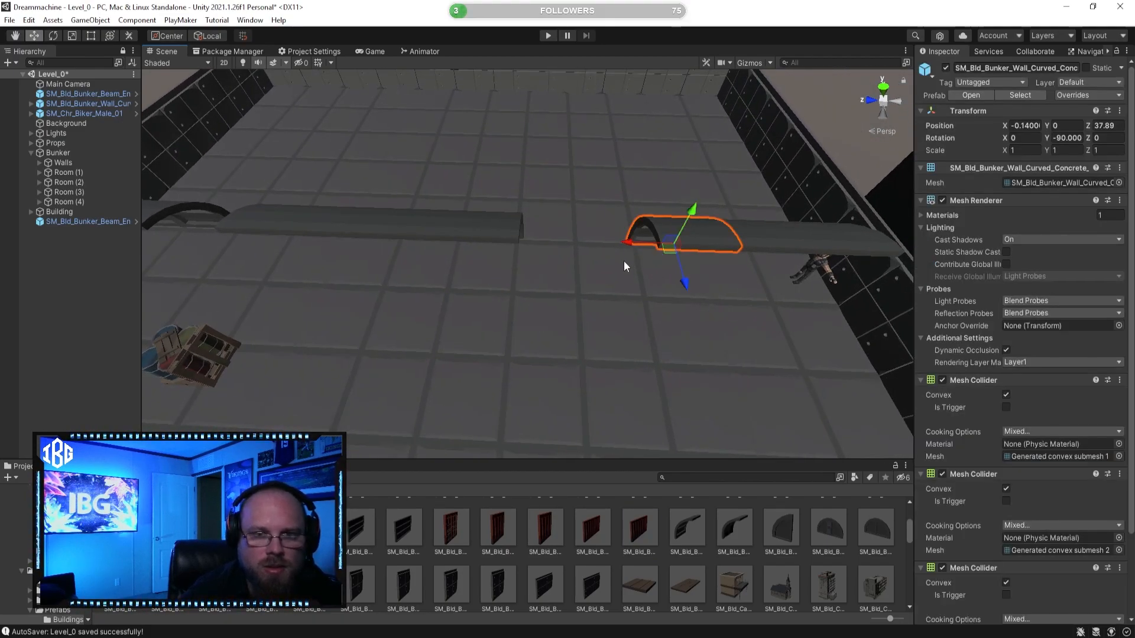
drag(623, 259, 559, 254)
click(669, 558)
Review the curved wall rows from the door side and look through more building prefabs
right_drag(506, 206, 506, 203)
key(d)
key(w)
right_drag(628, 279, 585, 307)
key(w)
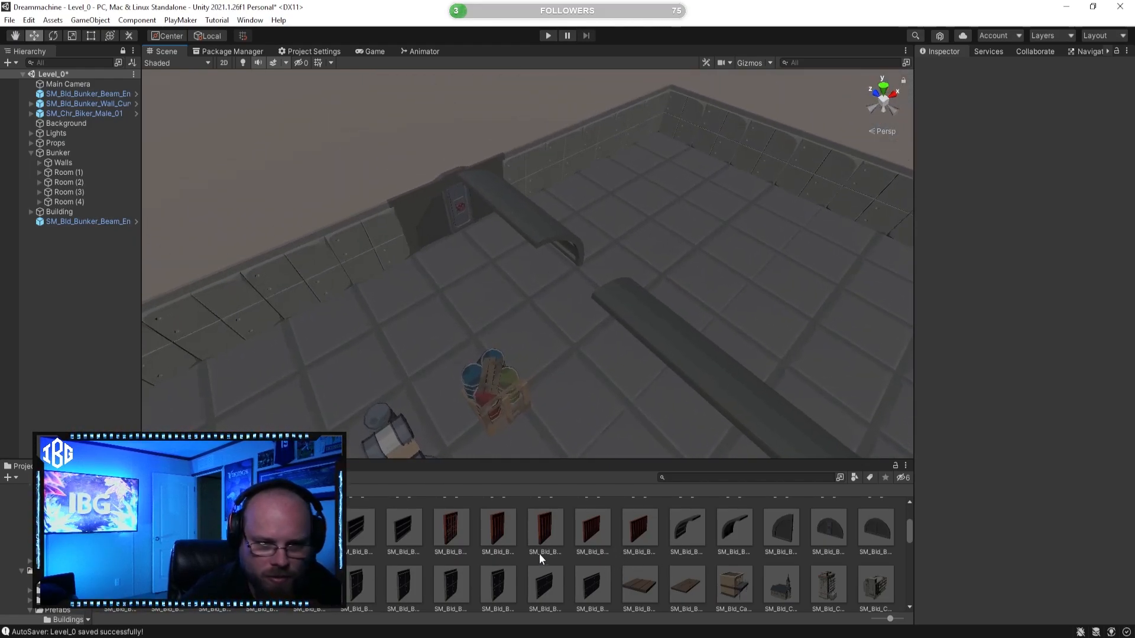
scroll(544, 564, down, 3)
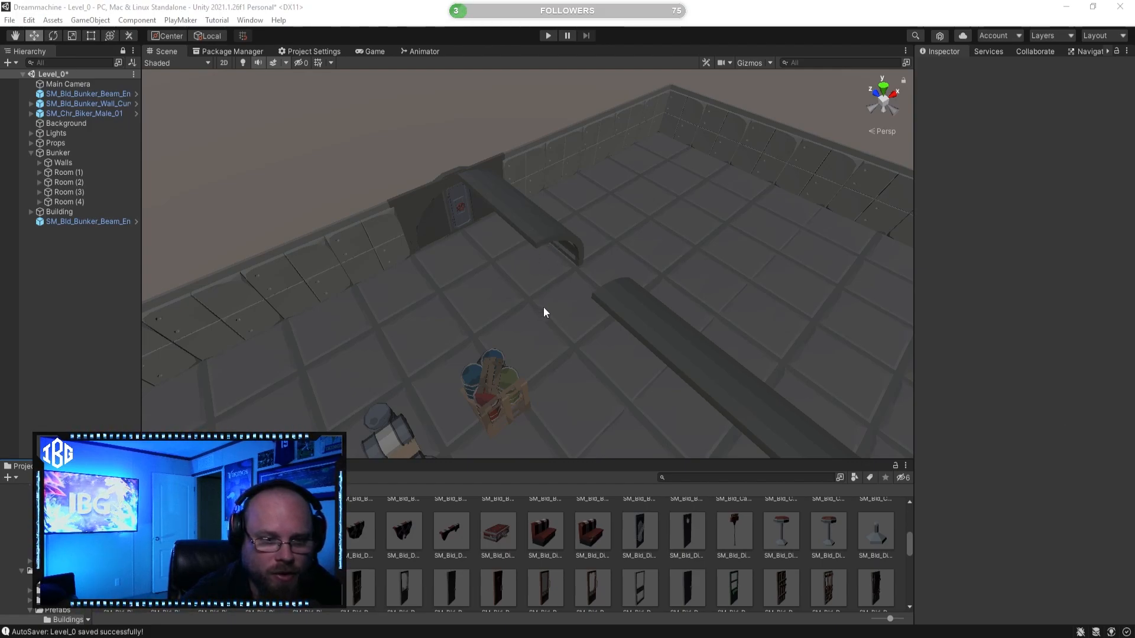
Copy the two curved wall sections by the door to its opposite side and rotate the copy to 90 degrees about Y
mouse_move(449, 261)
right_down()
mouse_move(433, 253)
mouse_move(452, 252)
right_up()
key(w)
click(554, 249)
right_drag(555, 249, 527, 193)
shift+click(546, 204)
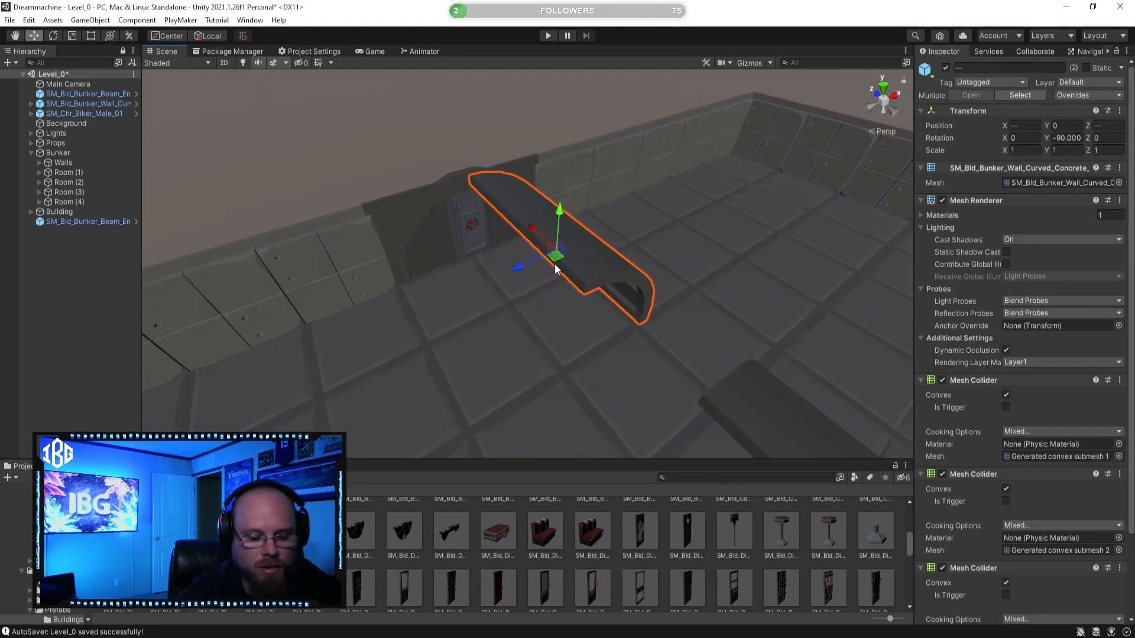
drag(522, 269, 316, 369)
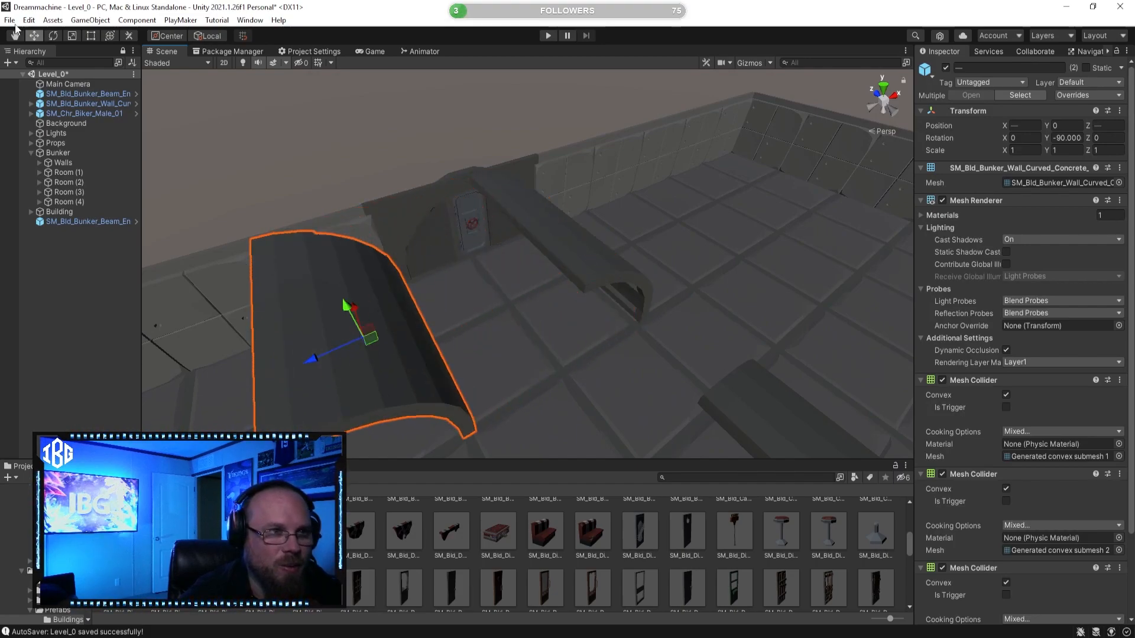
click(52, 37)
drag(391, 354, 16, 395)
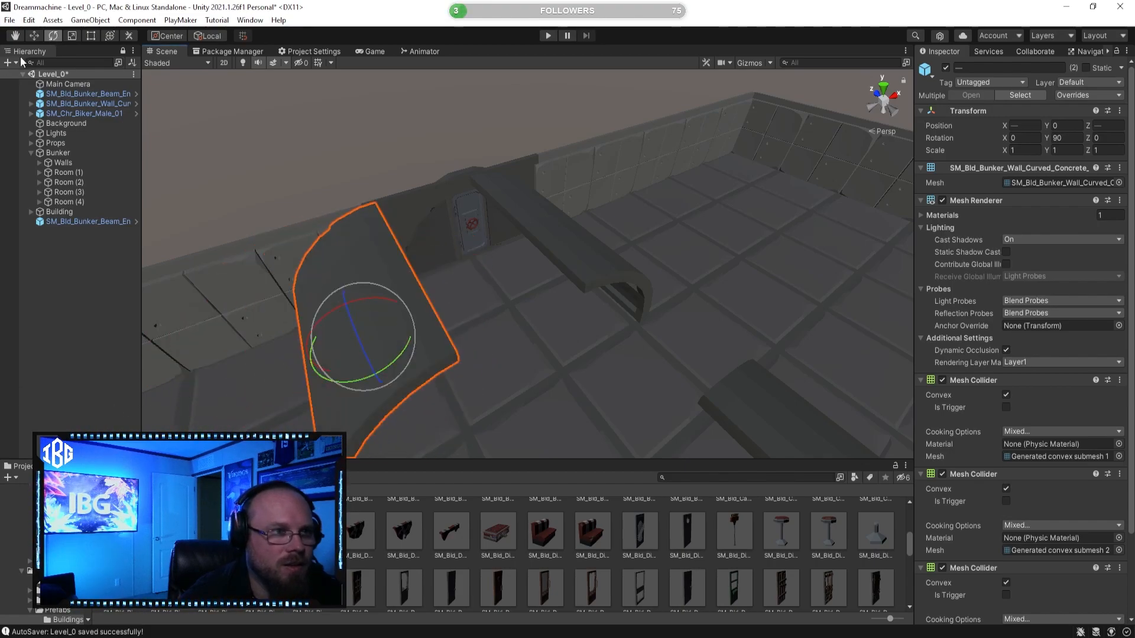
Move the rotated pair of curved wall sections against the door wall so it faces the original pair across the corridor
click(39, 36)
alt+drag(411, 291, 307, 294)
drag(465, 278, 545, 275)
click(666, 560)
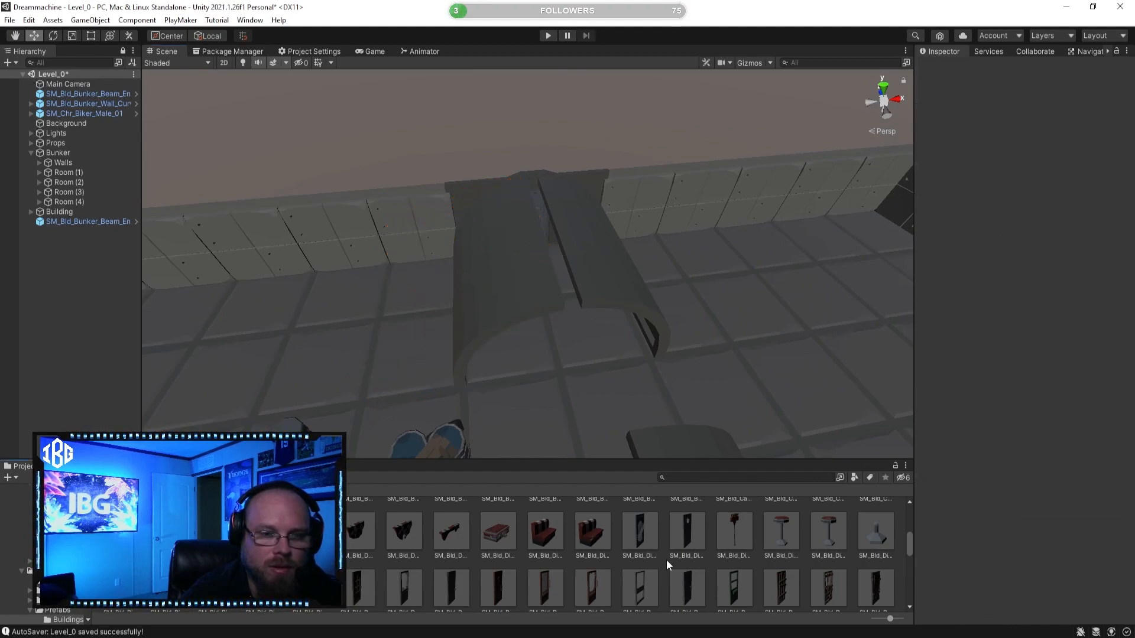
scroll(558, 373, up, 3)
right_drag(558, 373, 511, 362)
right_drag(466, 370, 467, 375)
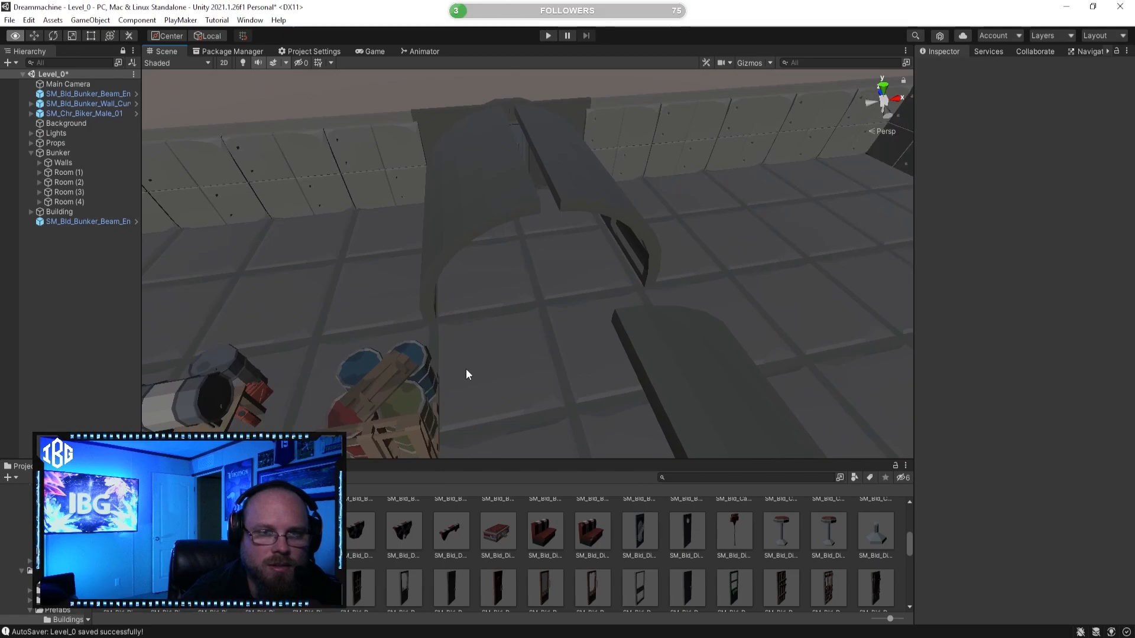
Duplicate the two curved end beams at the door wall and align the copies with the inner end of the door-side wall sections
click(432, 143)
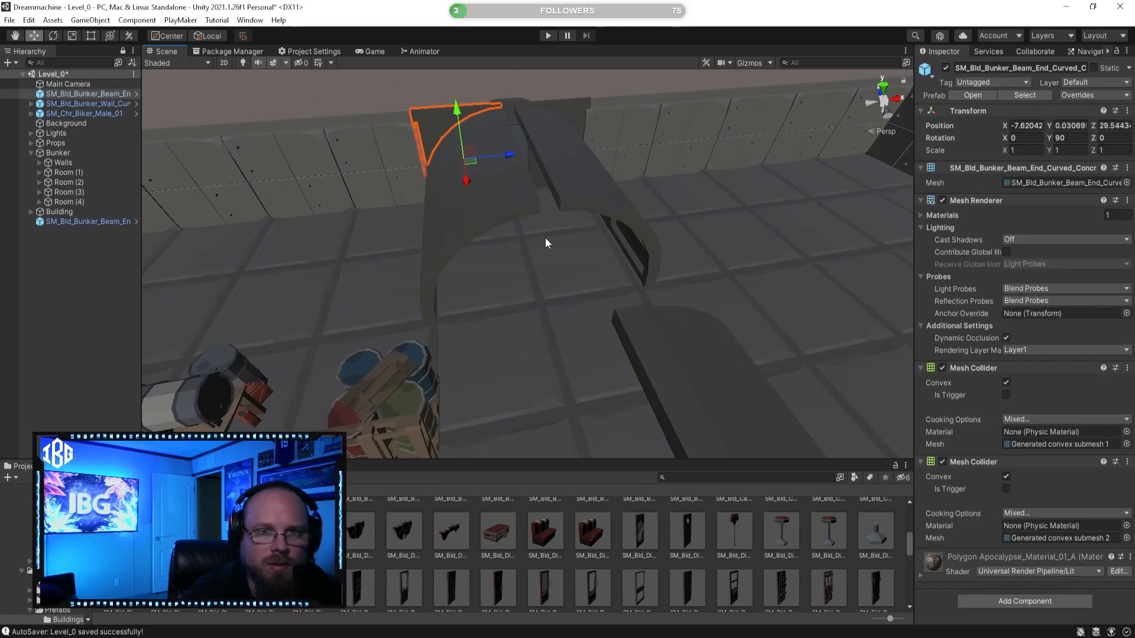
shift+click(573, 106)
right_drag(529, 191, 446, 169)
key(ctrl+d)
drag(444, 172, 555, 230)
right_drag(554, 230, 296, 193)
right_drag(565, 158, 552, 197)
drag(540, 199, 611, 202)
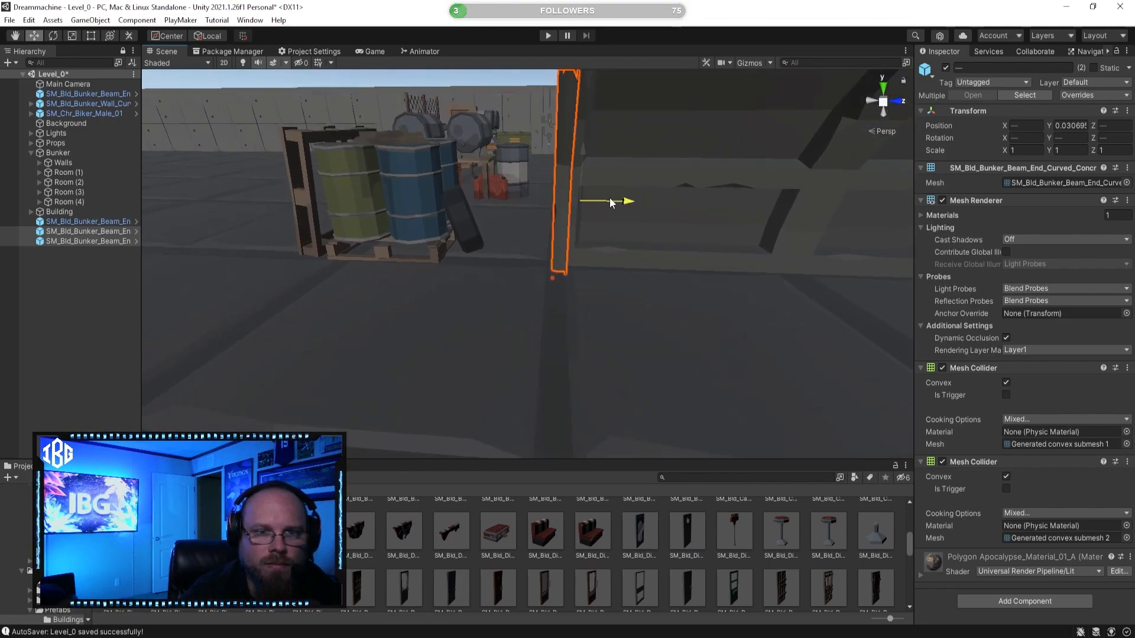
right_drag(502, 278, 544, 261)
middle_drag(544, 260, 644, 470)
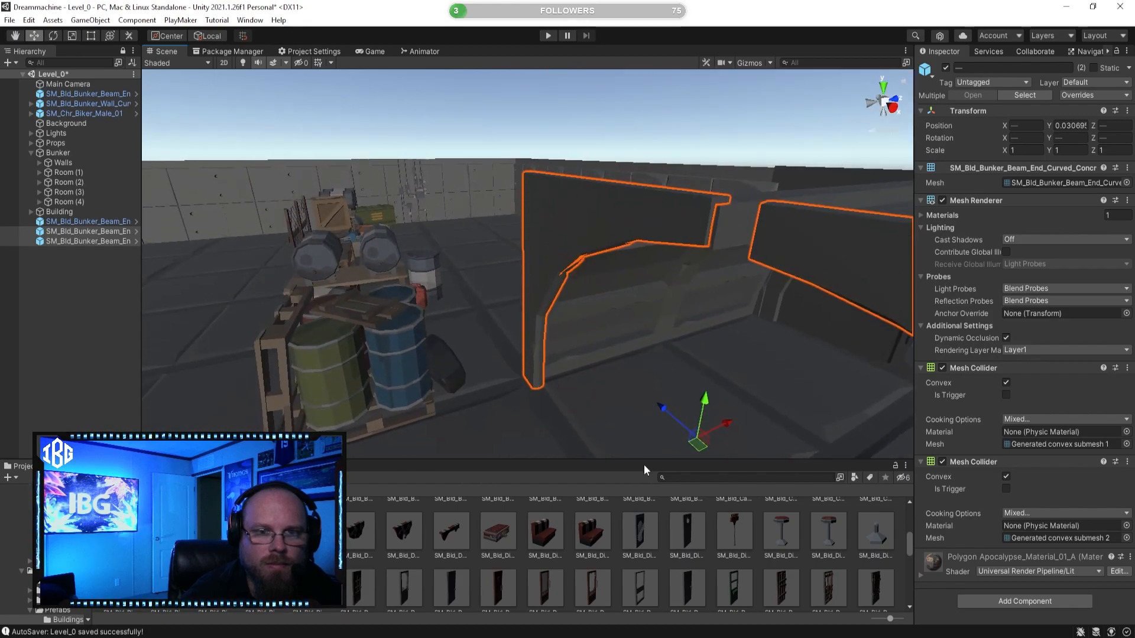
Inspect the door-side corridor section from inside and from above
click(669, 544)
key(w)
right_drag(560, 425, 763, 349)
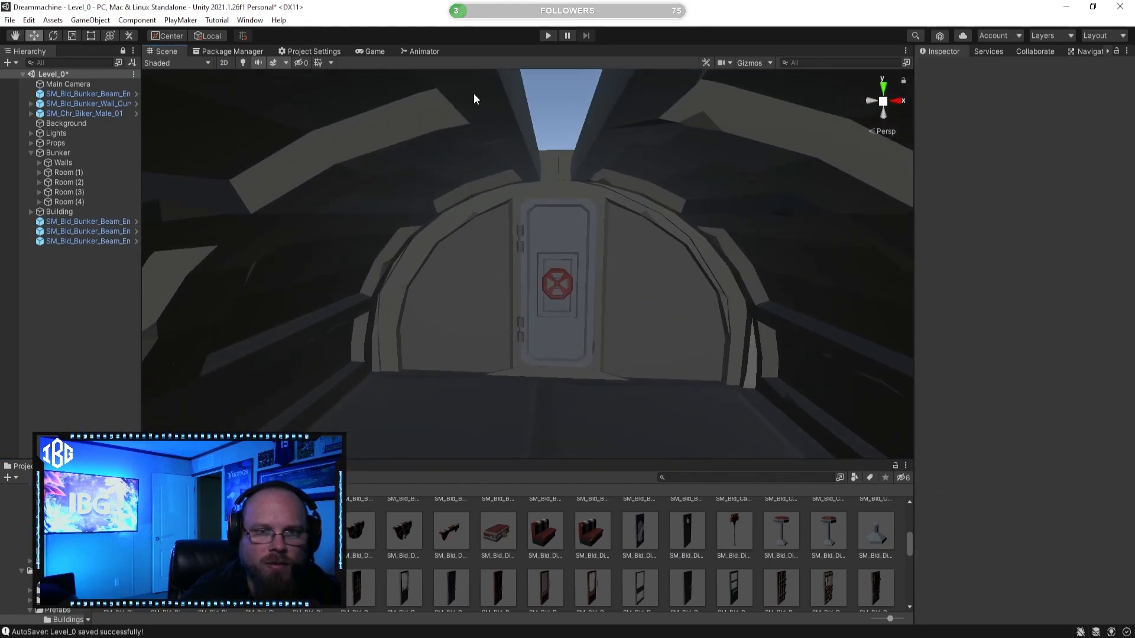
right_drag(562, 140, 400, 222)
key(w)
click(523, 186)
right_drag(490, 187, 484, 218)
key(e)
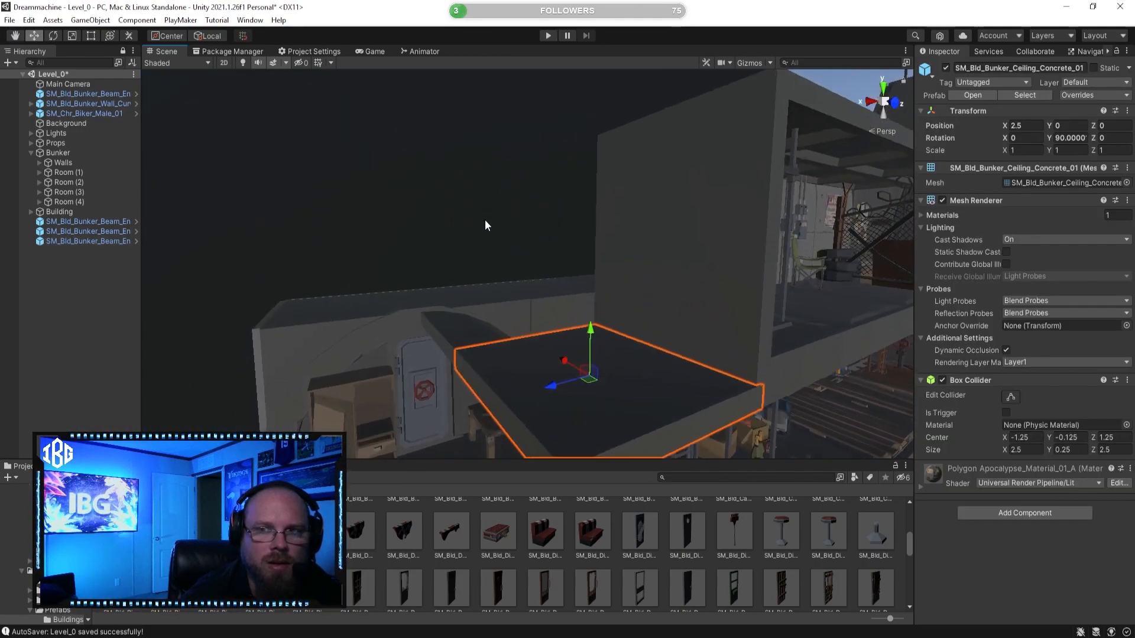
Duplicate the rotated pair of curved wall sections twice along the middle row, covering the full length of its open side
click(466, 351)
right_drag(466, 355, 791, 421)
key(s)
right_drag(640, 372, 458, 323)
click(646, 239)
key(d)
shift+click(766, 255)
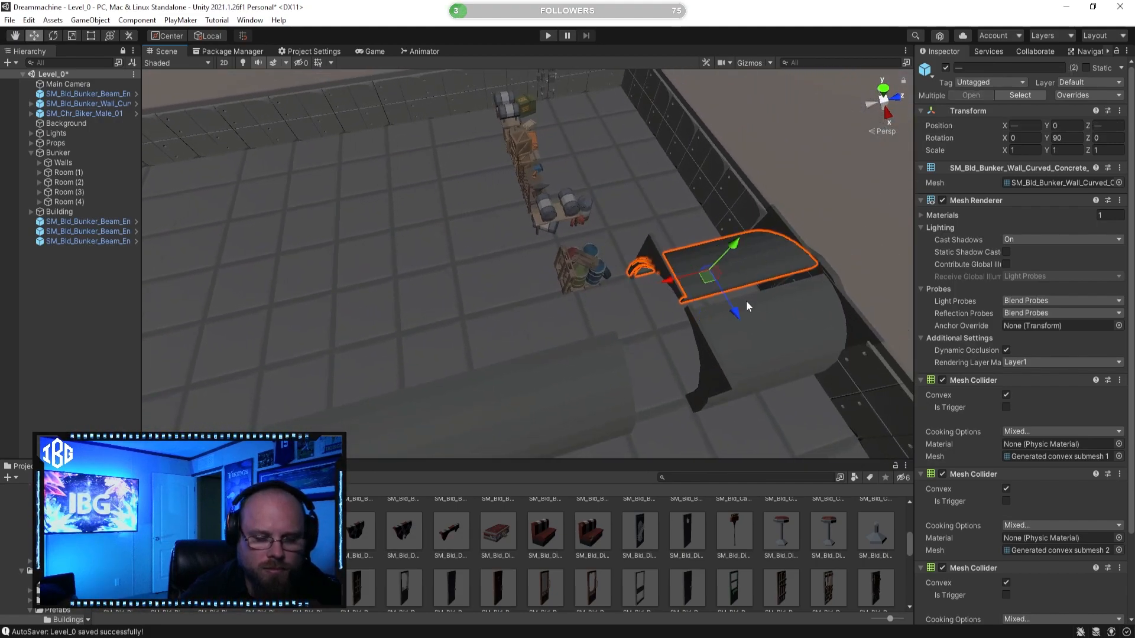
drag(671, 277, 476, 306)
right_drag(476, 306, 544, 325)
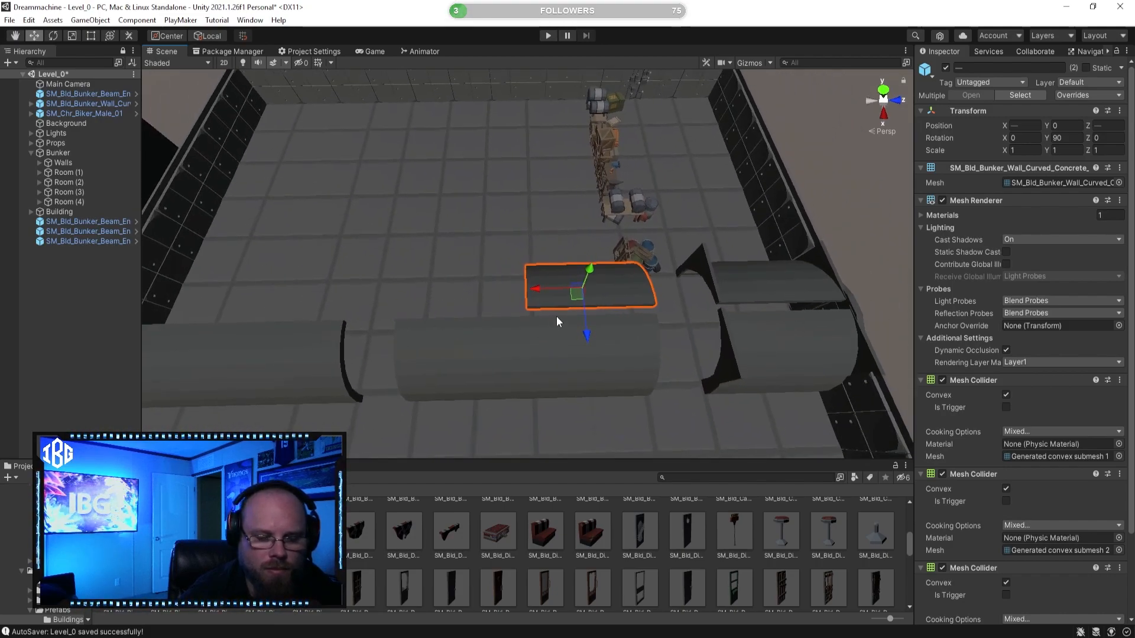
drag(533, 289, 423, 307)
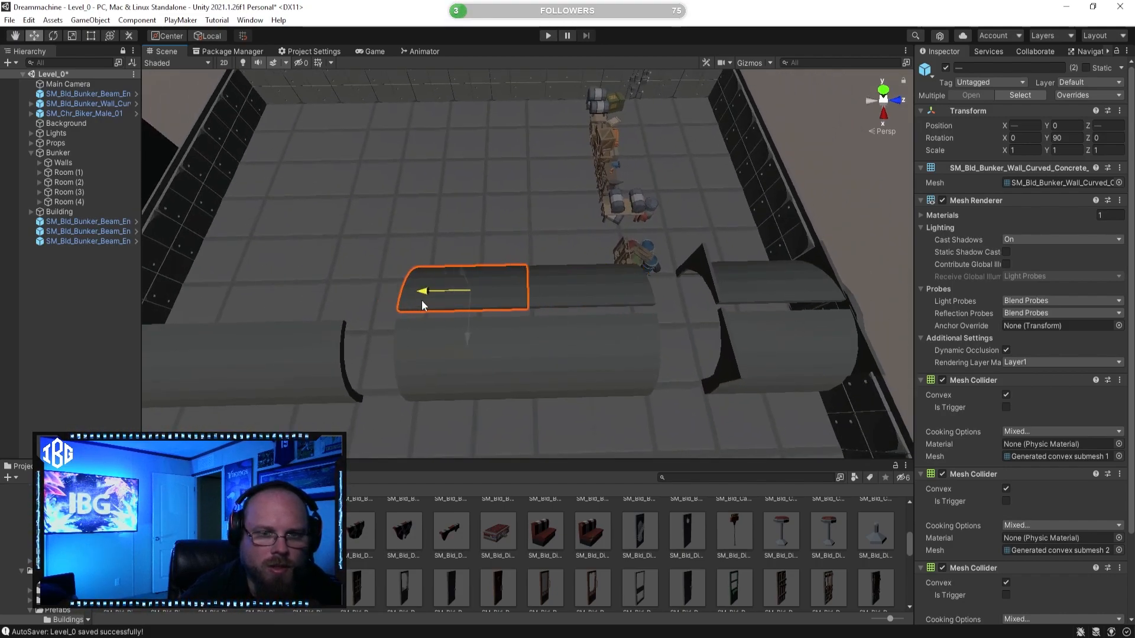
key(a)
right_drag(441, 305, 445, 305)
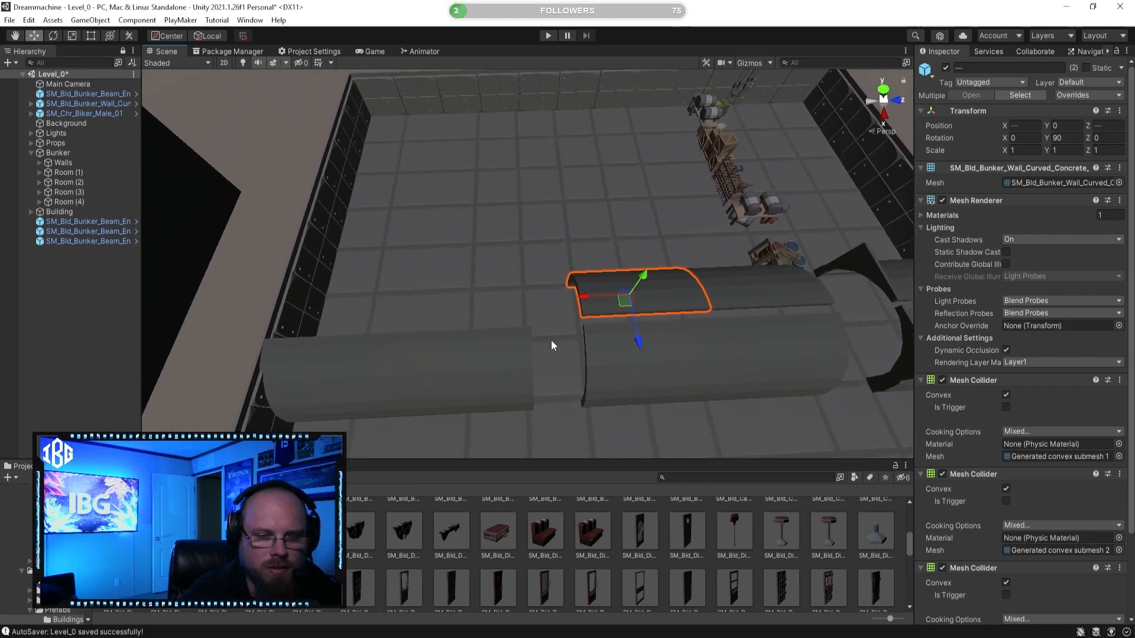
Duplicate the curved wall pair twice more across the gap, completing the open side of the far-wall row up to the far wall
drag(582, 300, 426, 304)
right_drag(426, 305, 511, 303)
key(a)
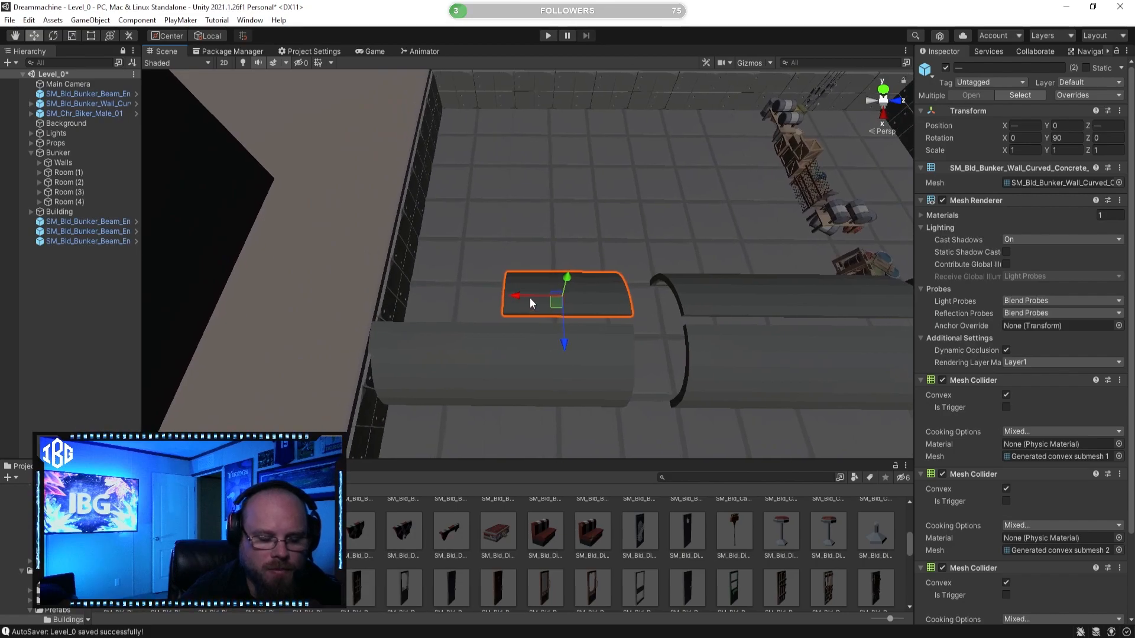
drag(513, 297, 447, 312)
key(ctrl+z)
drag(513, 301, 396, 304)
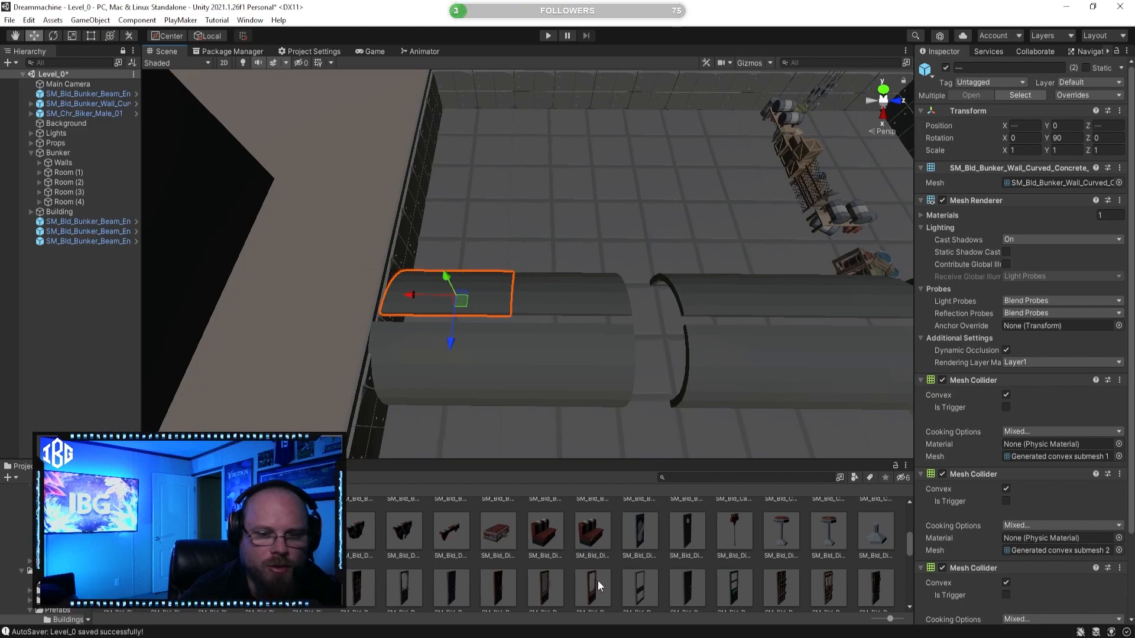
click(621, 567)
right_drag(525, 396, 602, 333)
key(d)
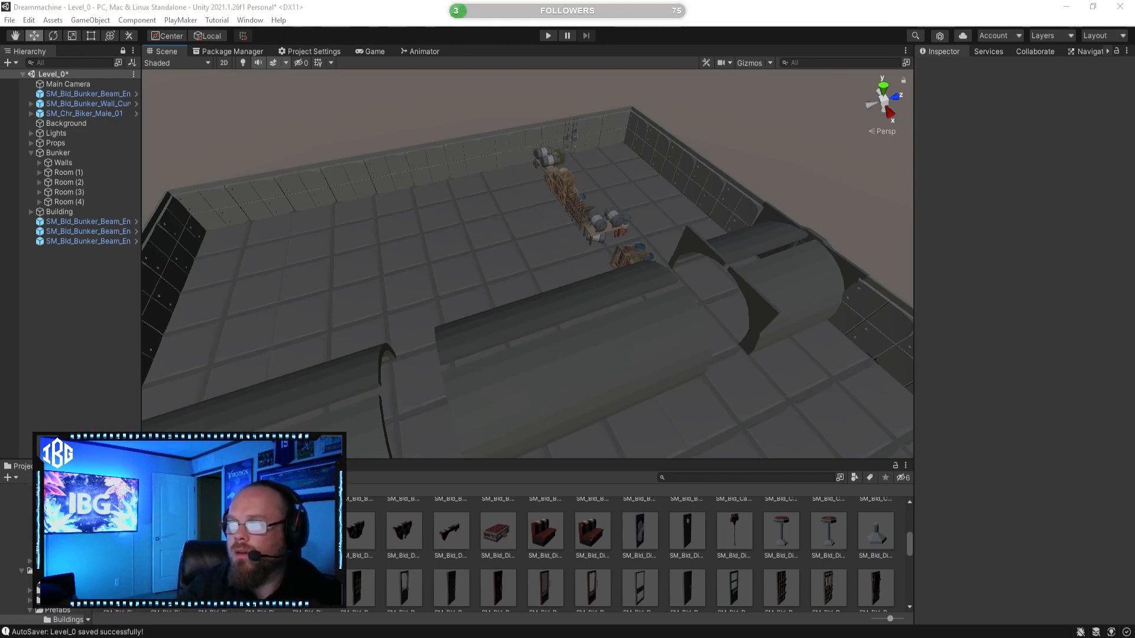
right_drag(579, 331, 185, 312)
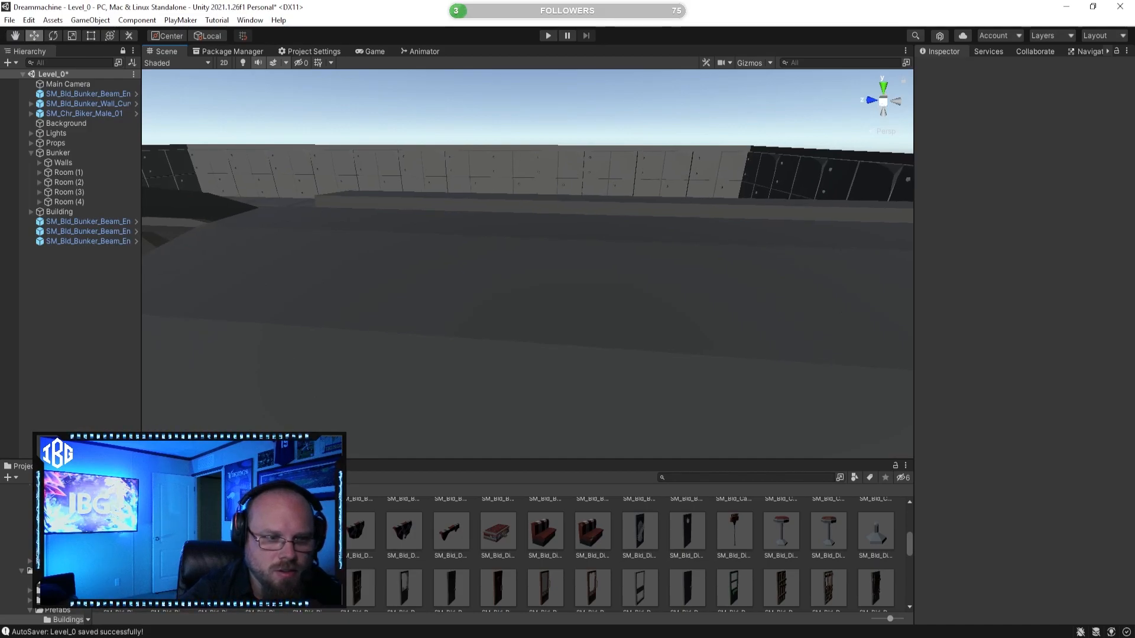
Open the PolygonKids/Prefabs/Characters folder, preview SM_Chr_Kid_Adventure_01 and bring the biker character in the corridor into view
click(135, 490)
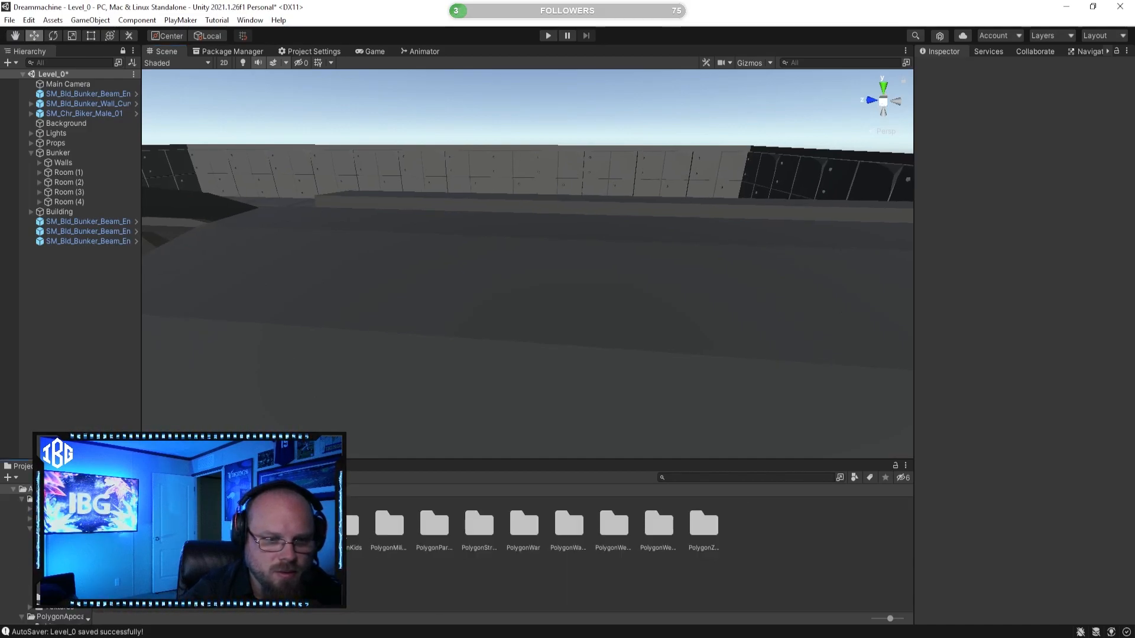
double_click(343, 524)
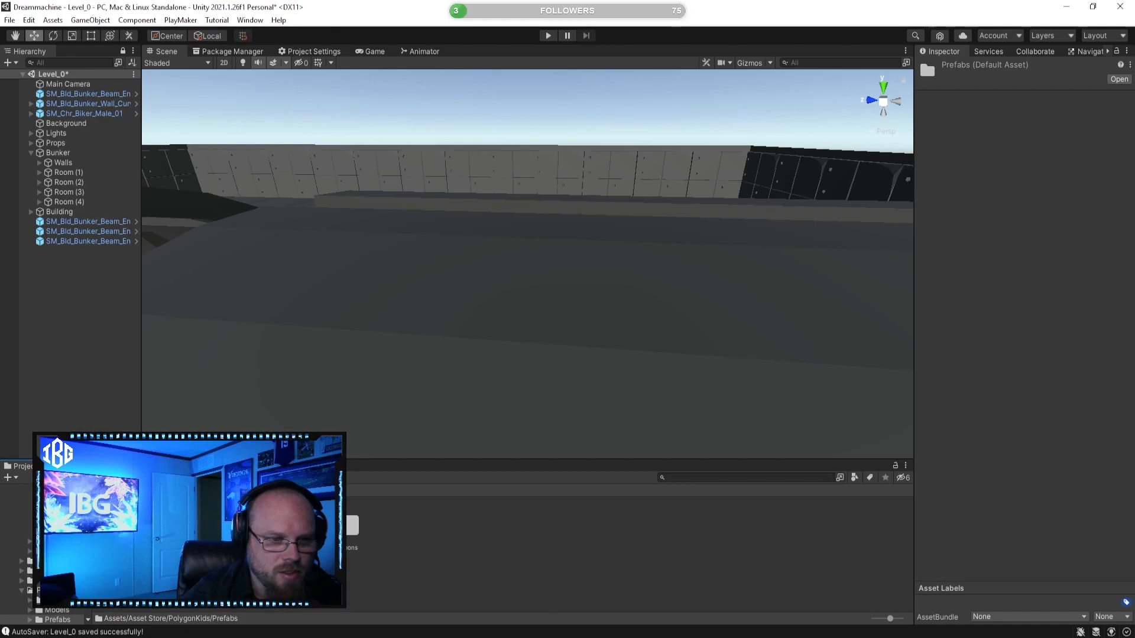
double_click(166, 525)
click(121, 525)
right_drag(486, 219, 793, 158)
key(w)
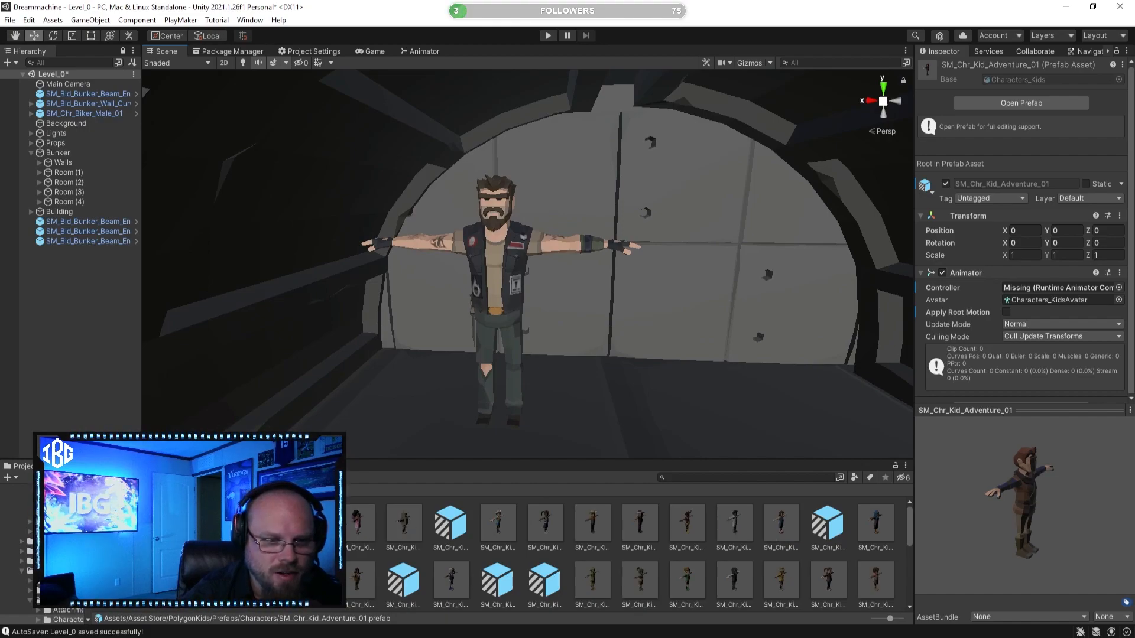
Preview the SM_Chr_Kid_Android_01 and SM_Chr_Kid_Alien_01 prefabs, turning the android to face the front
click(167, 525)
drag(1039, 527, 964, 524)
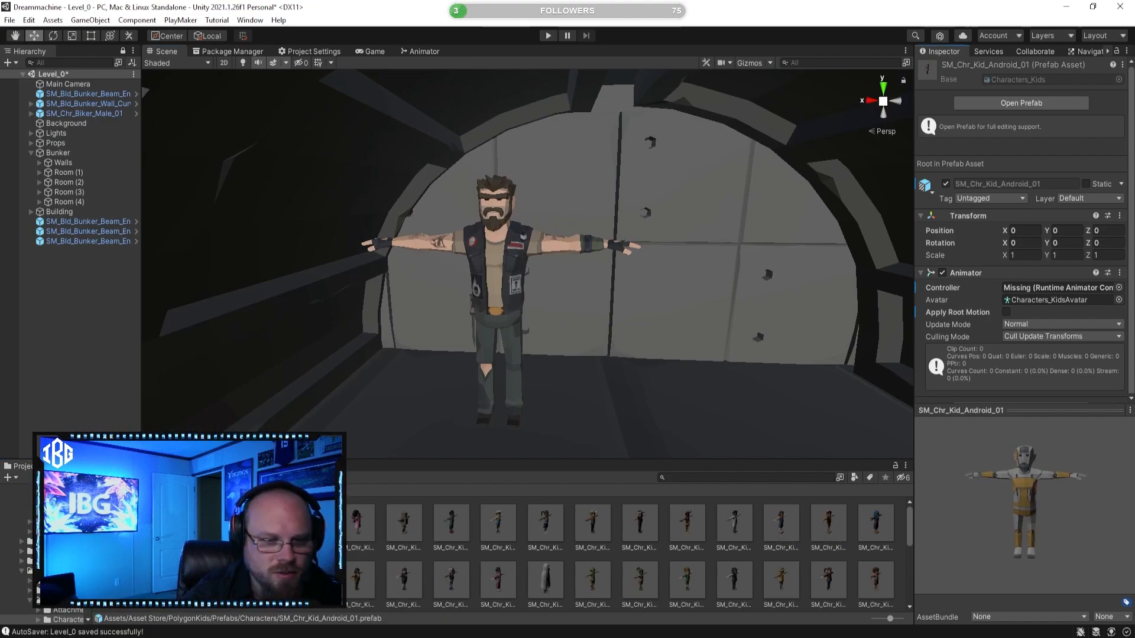
click(215, 524)
click(168, 525)
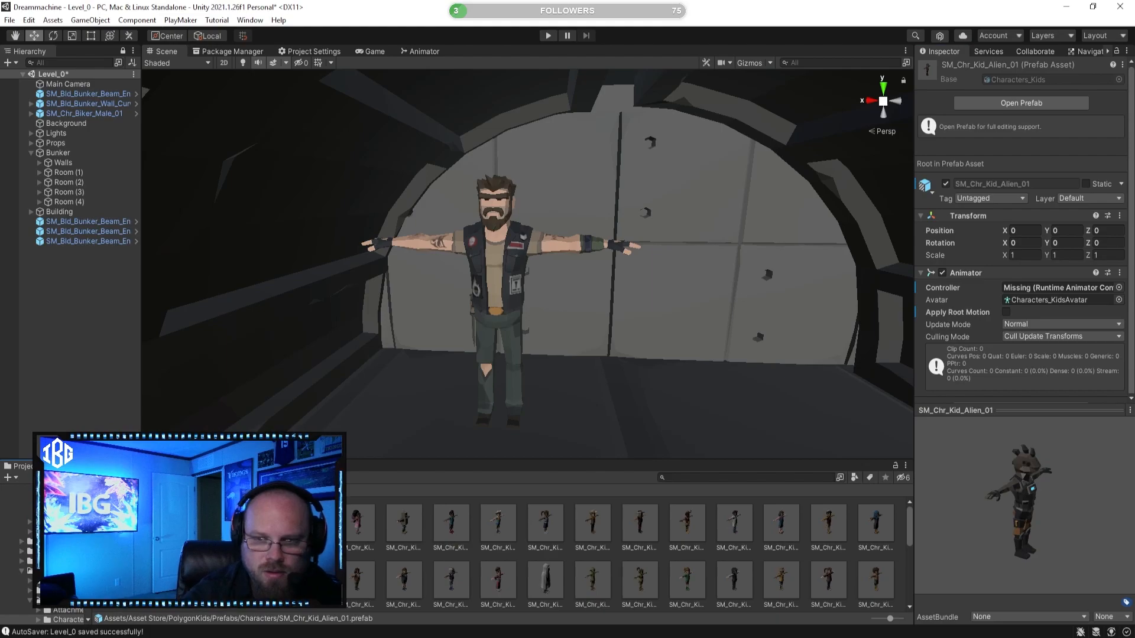
Look through the kid character prefabs after the alien up to SM_Chr_Kid_Elf_Warrior_01 and turn its preview to the front
key(Right)
key(Right)
key(Right)
key(Right)
key(Right)
key(Right)
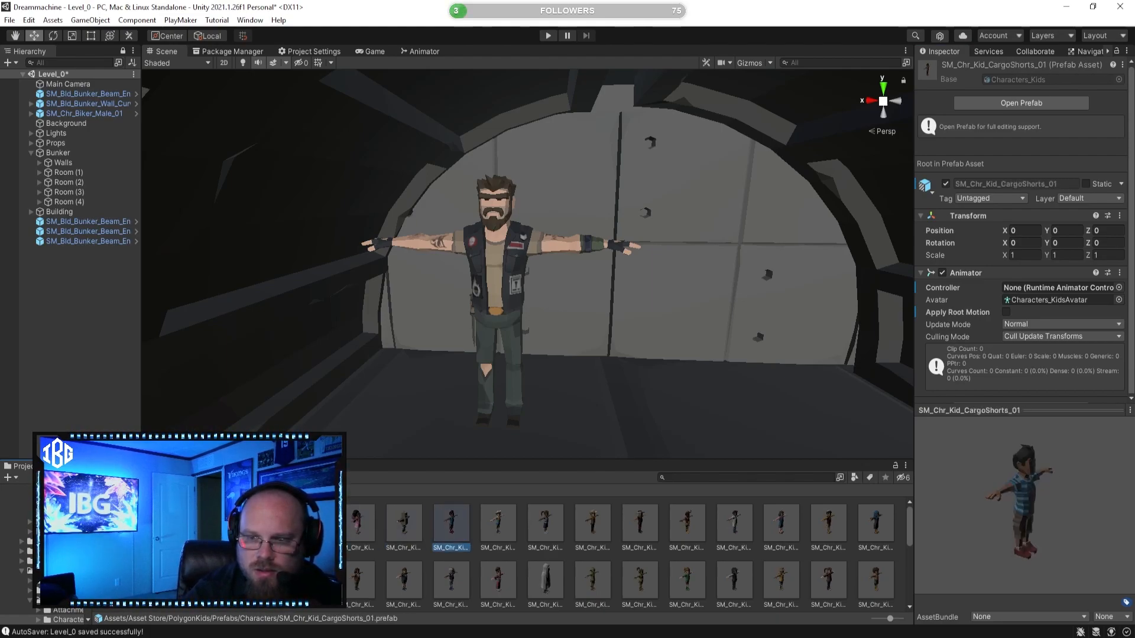
key(Right)
key(Right)
key(Right)
key(Right)
key(Right)
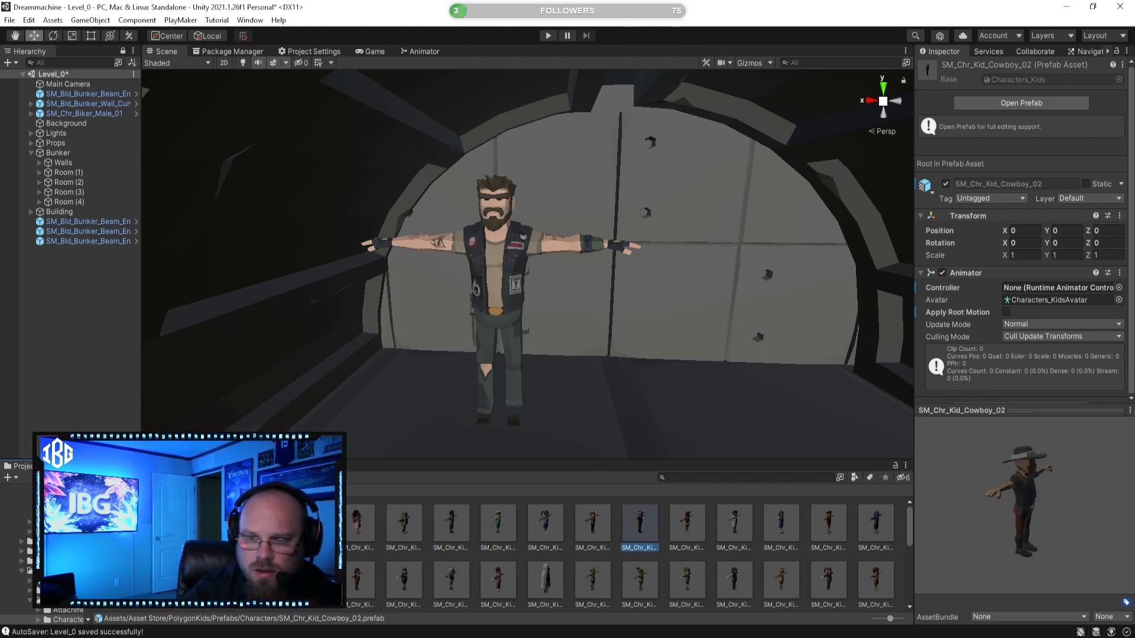
key(Right)
key(Right)
key(Right)
key(Right)
key(Right)
key(Right)
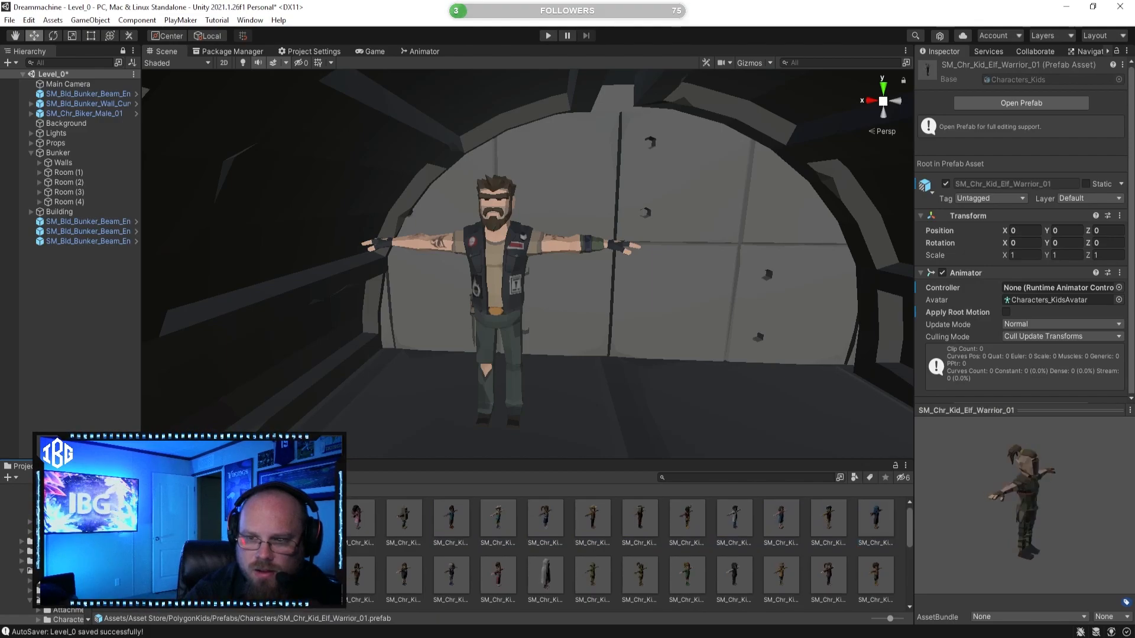
key(Left)
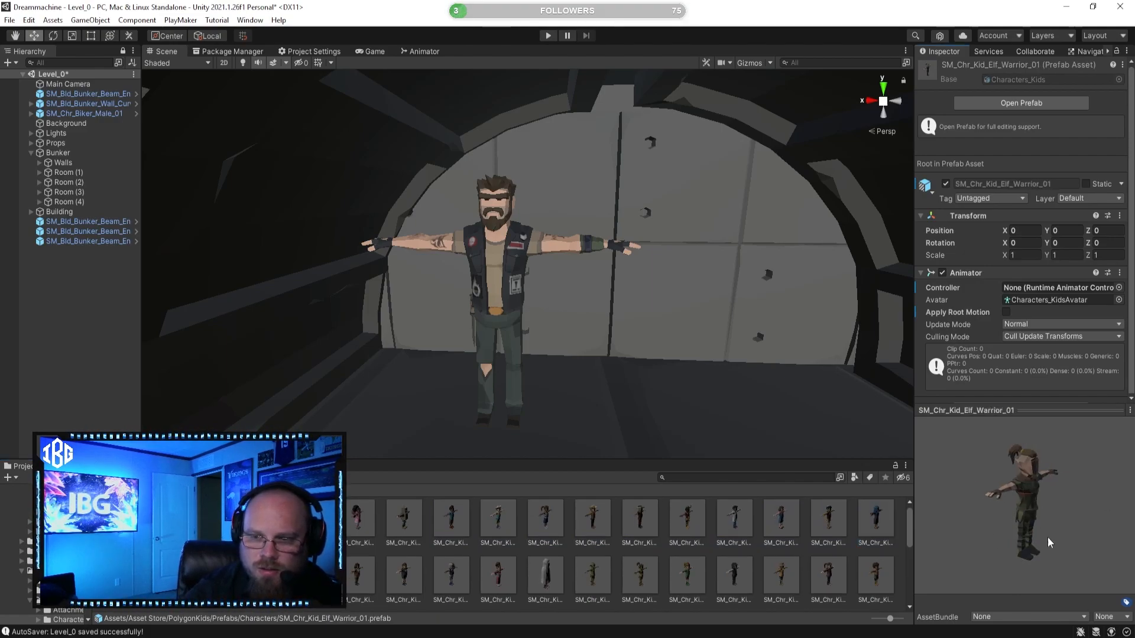
drag(1060, 540, 1013, 486)
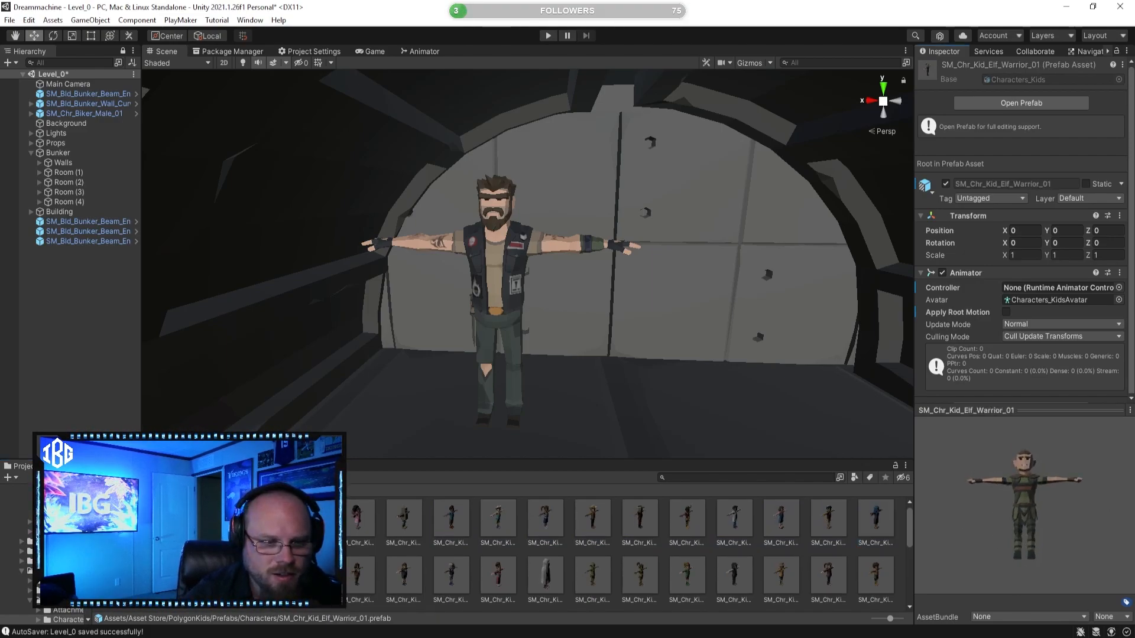
Look through the kid character prefabs from the elf warrior on to SM_Chr_Kid_JungleKid_01
key(Right)
key(Right)
key(Right)
key(Right)
key(Right)
key(Right)
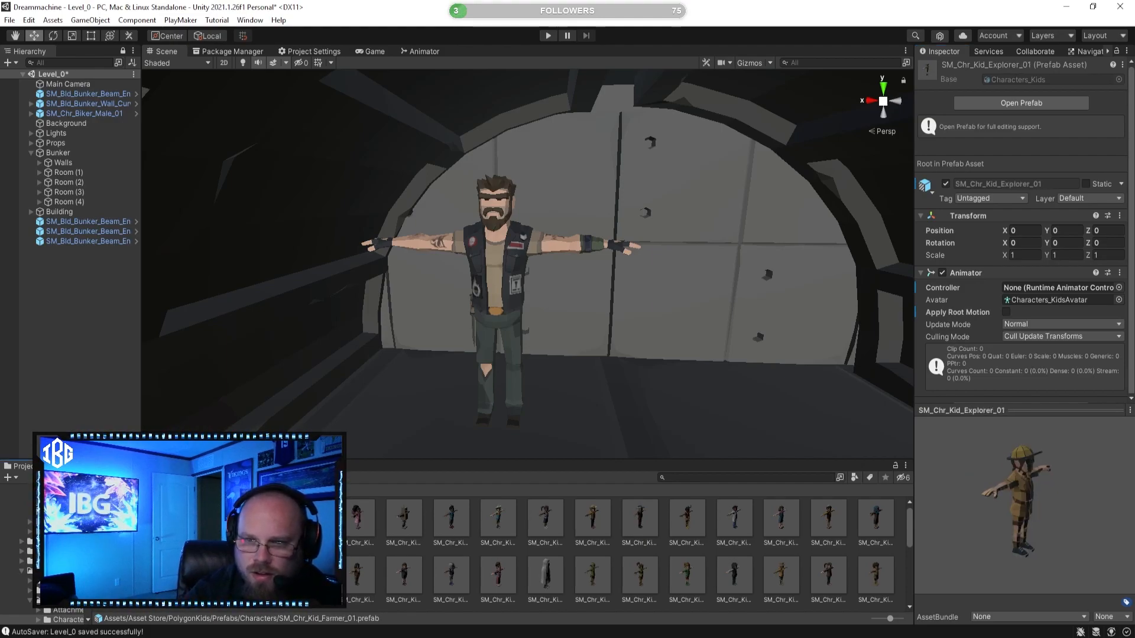
key(Right)
key(Right)
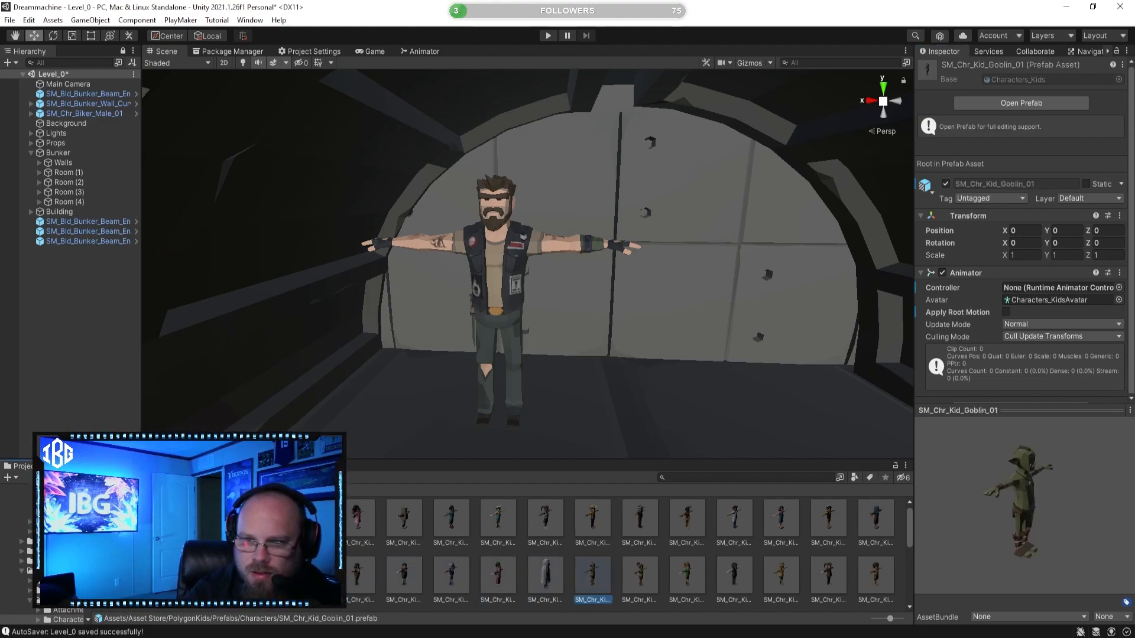
key(Right)
key(Right)
key(Right)
key(Right)
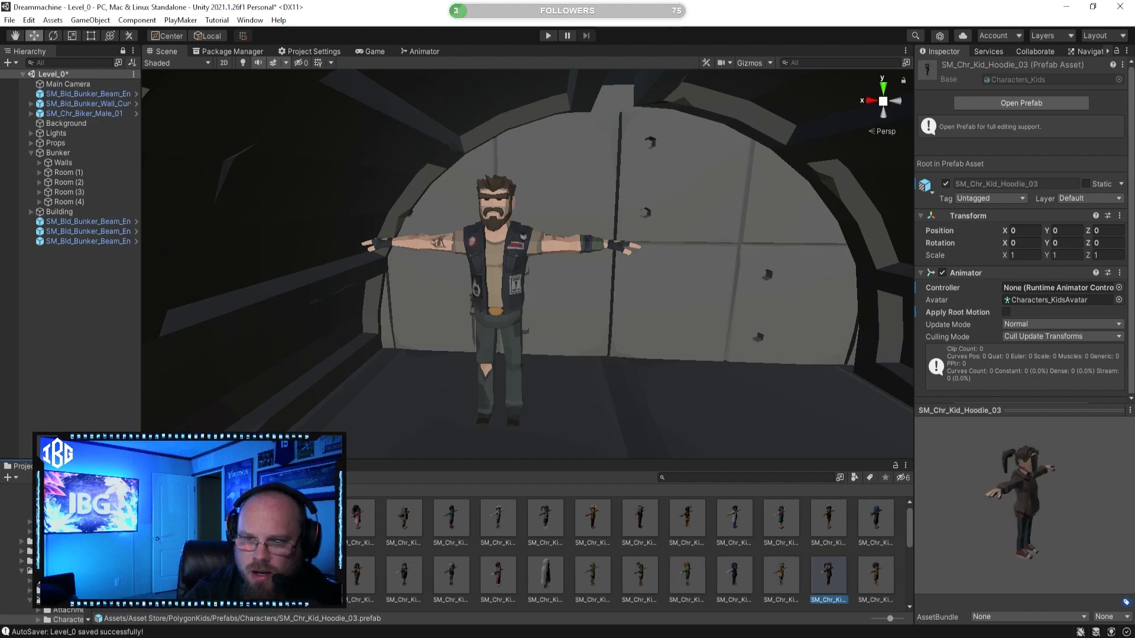
key(Right)
key(Right)
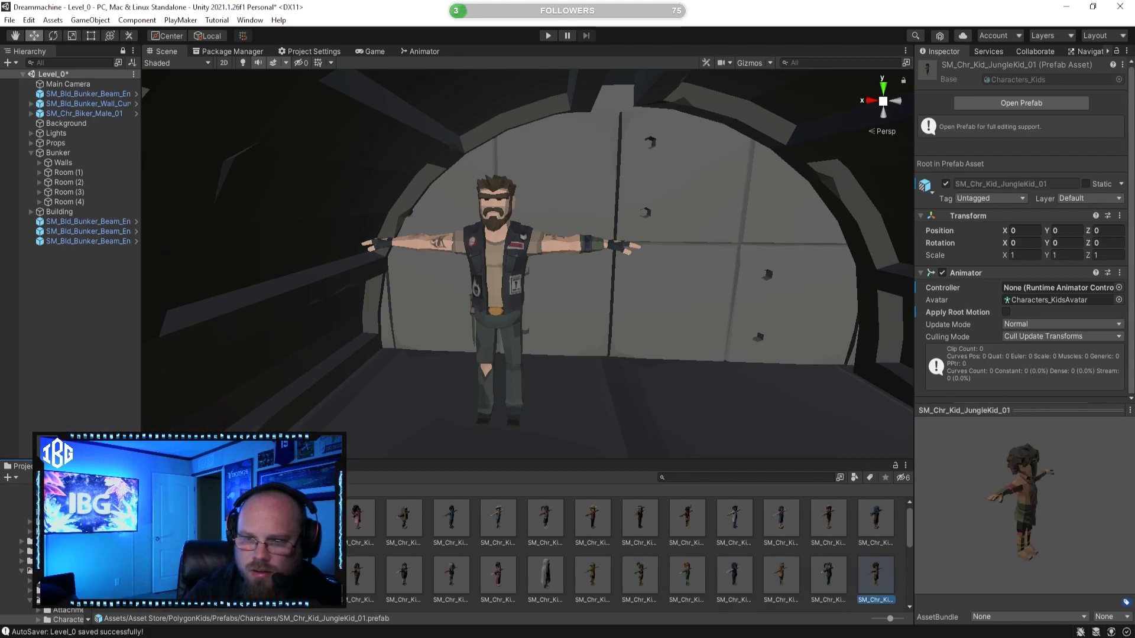
Look through the kid character prefabs from the jungle kid on to SM_Chr_Kid_Pajamas_01
key(Right)
key(Right)
key(Right)
key(Right)
key(Right)
key(Right)
key(Right)
key(Right)
key(Right)
key(Right)
key(Right)
key(Right)
key(Left)
key(Right)
key(Right)
key(Right)
key(Right)
key(Right)
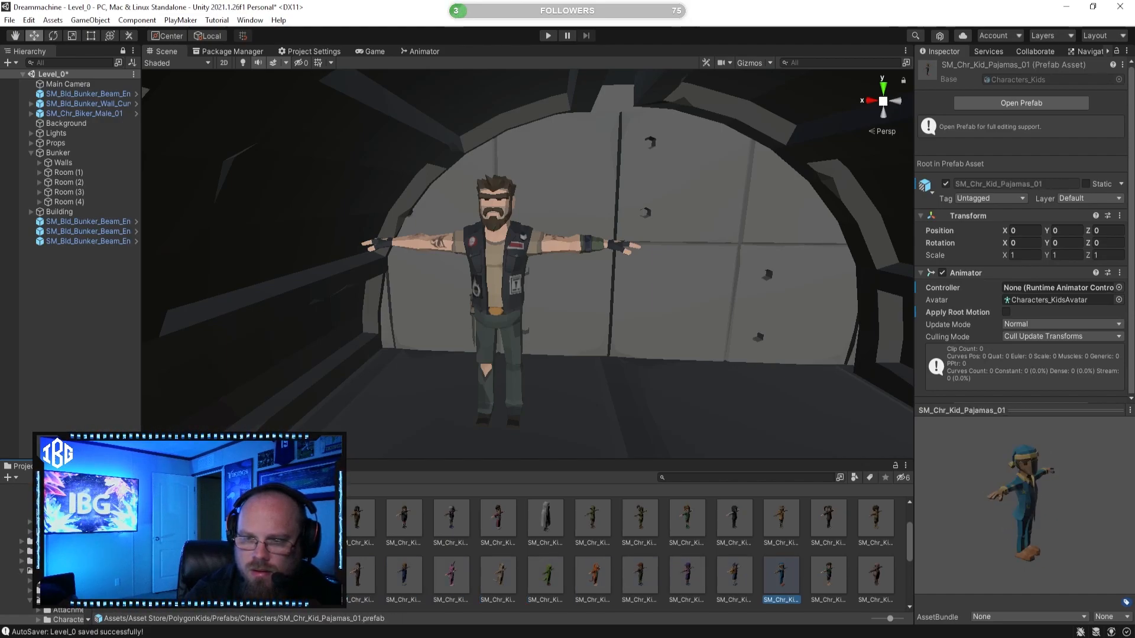
Look through the kid character prefabs from the pajamas kid to SM_Chr_Kid_Punk_01 and rotate the punk's preview
key(Left)
key(Right)
key(Right)
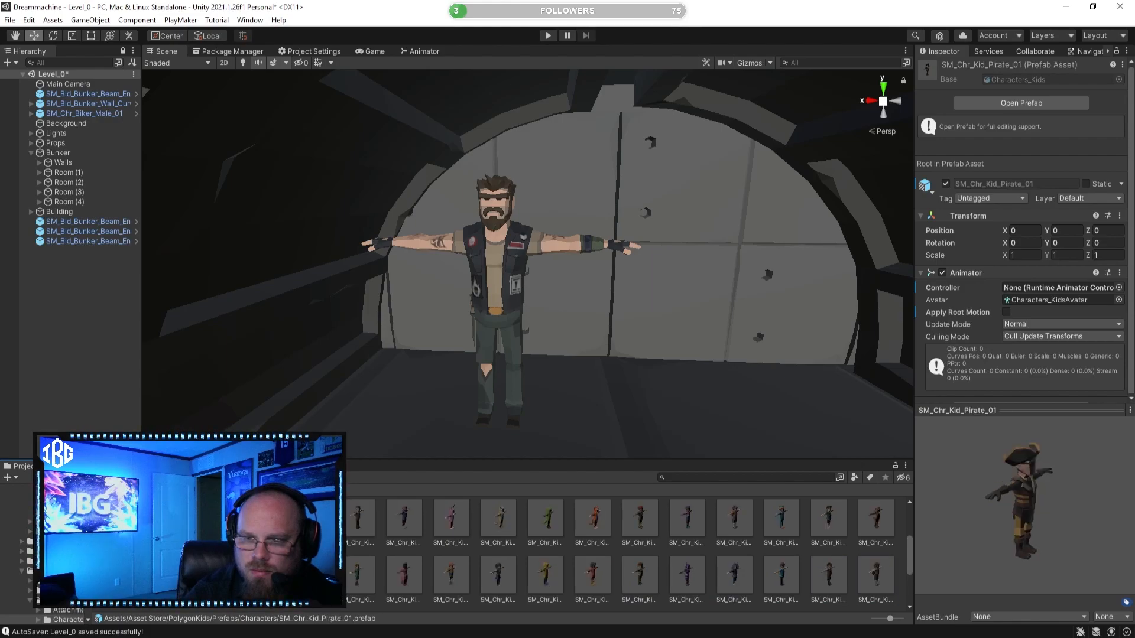
key(Right)
key(Right)
key(Right)
key(Right)
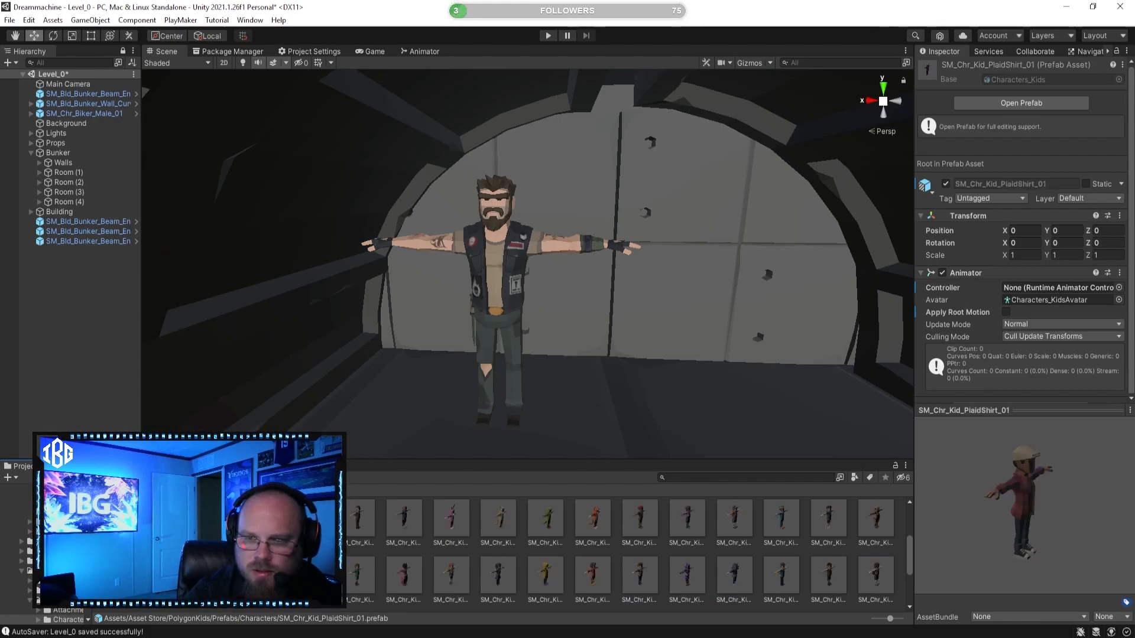
key(Right)
key(Right)
key(Right)
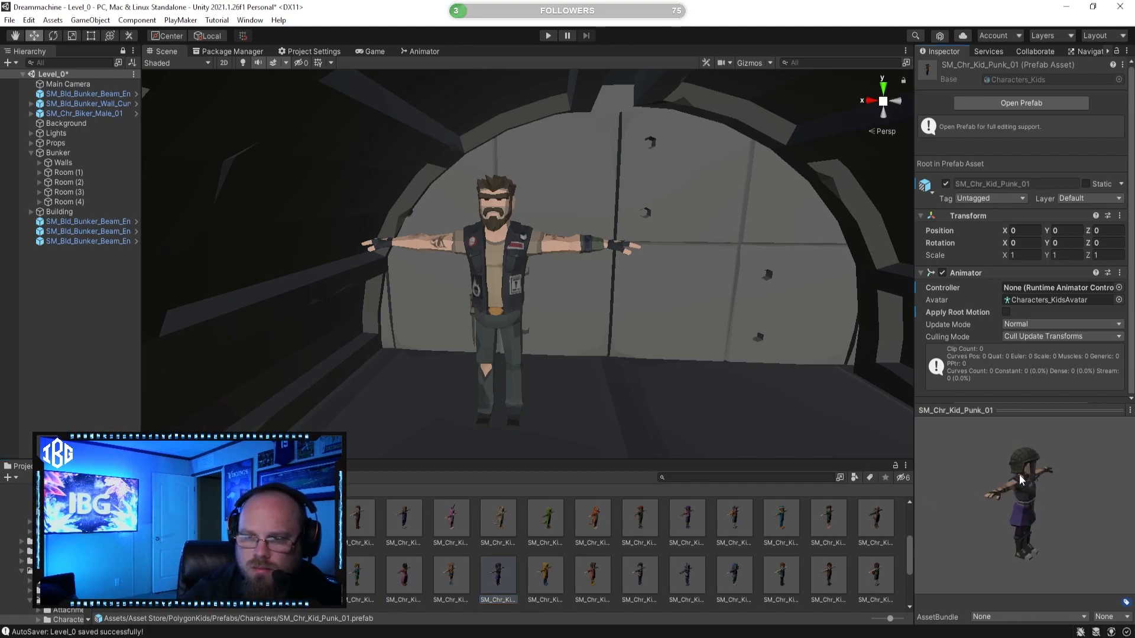
drag(1027, 480, 940, 464)
Look through the kid character prefabs from SM_Chr_Kid_Raincoat_01 on to SM_Chr_Kid_Scifi_Spacesuit_01
click(547, 583)
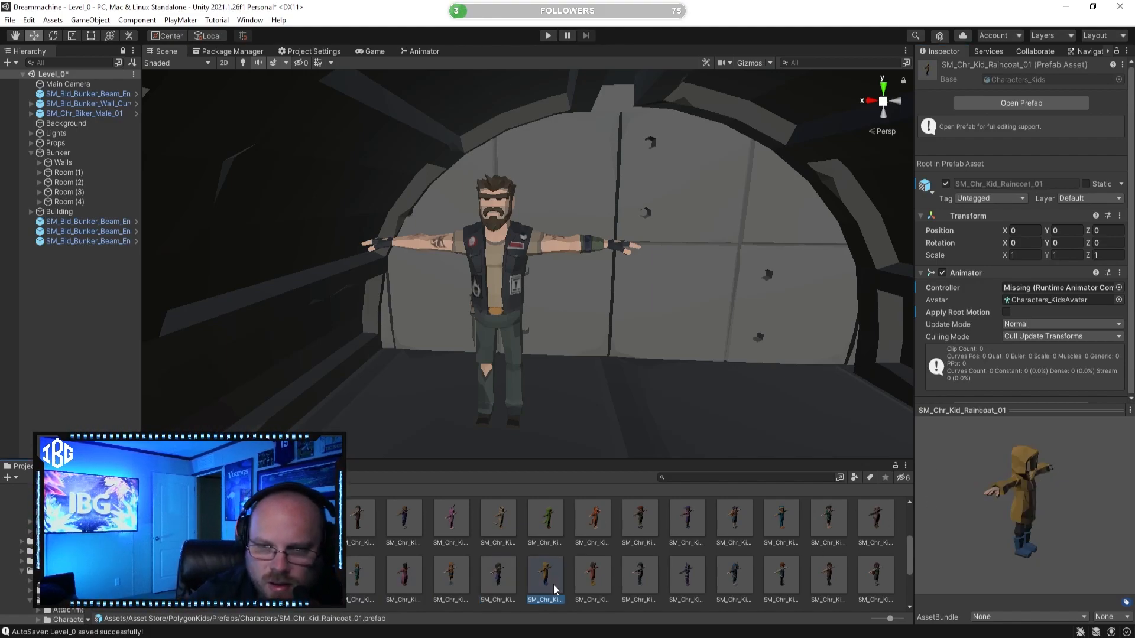
key(Right)
key(Right)
key(Right)
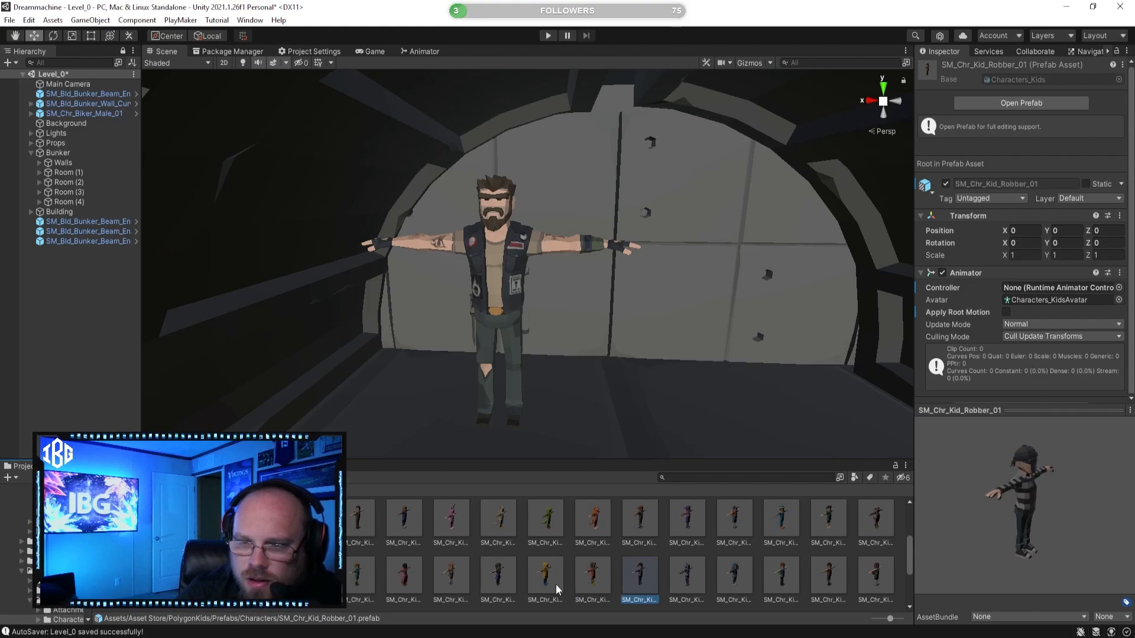
key(Right)
key(Right)
key(Right)
key(Right)
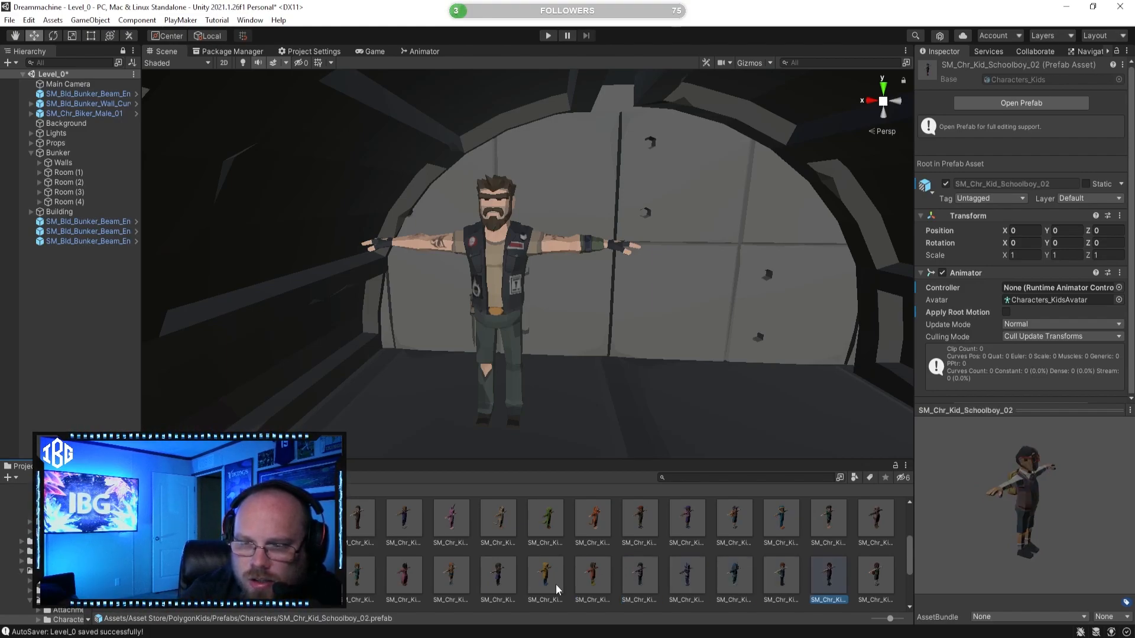
key(Right)
key(Right)
key(Right)
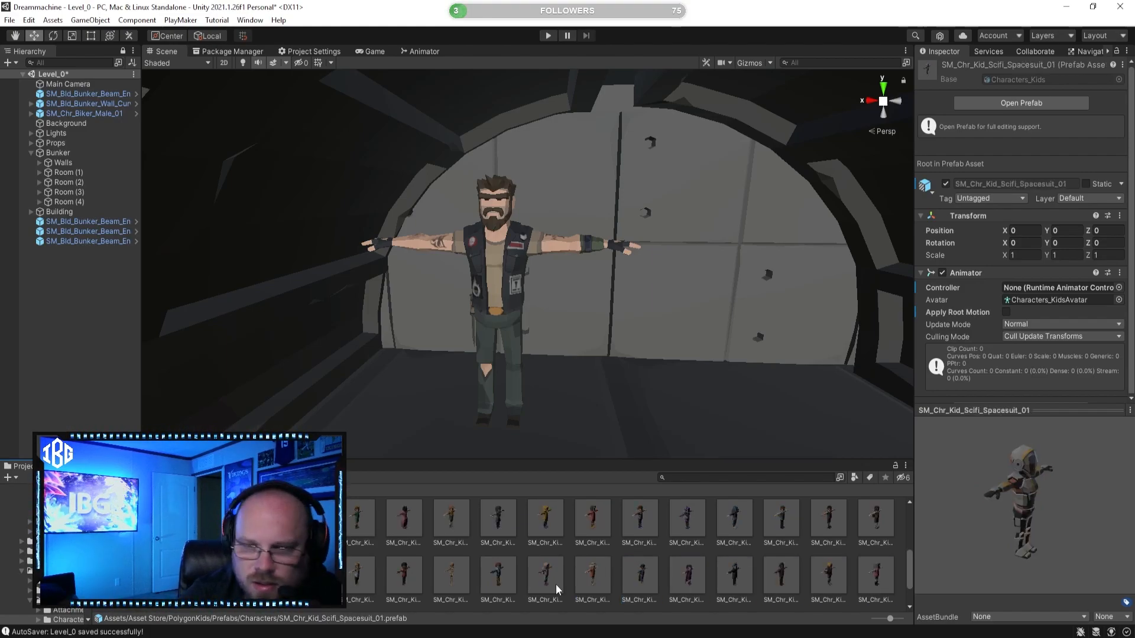
Look through the kid character prefabs from the sci-fi spacesuit kid on to SM_Chr_Kid_Skater_01
key(Right)
key(Right)
key(Right)
key(Right)
key(Right)
key(Right)
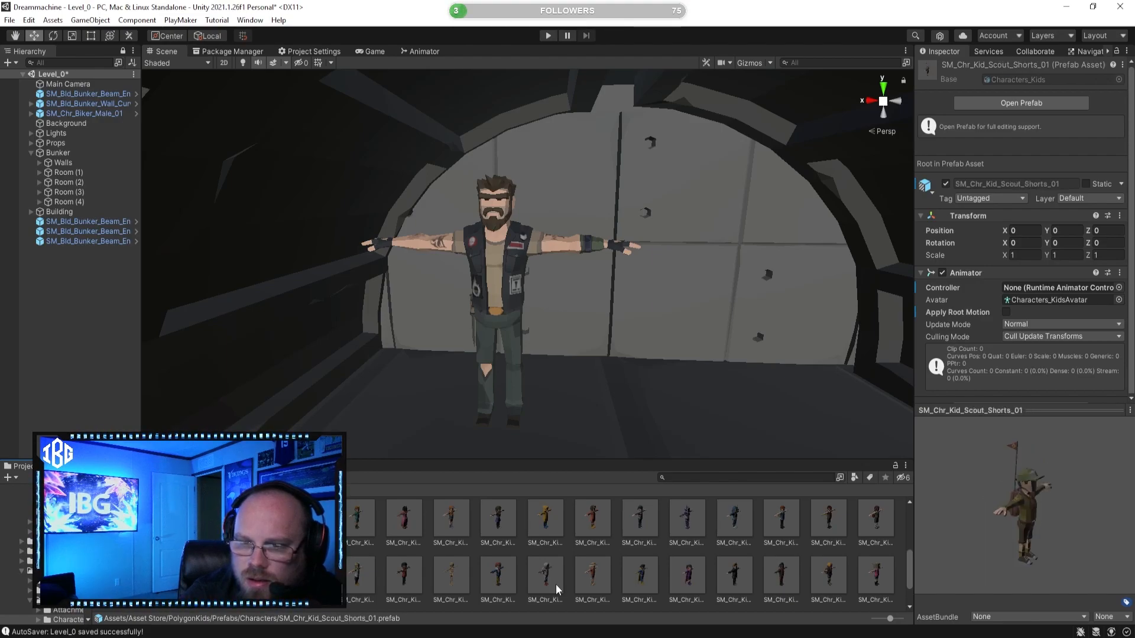
key(Right)
key(Right)
key(Right)
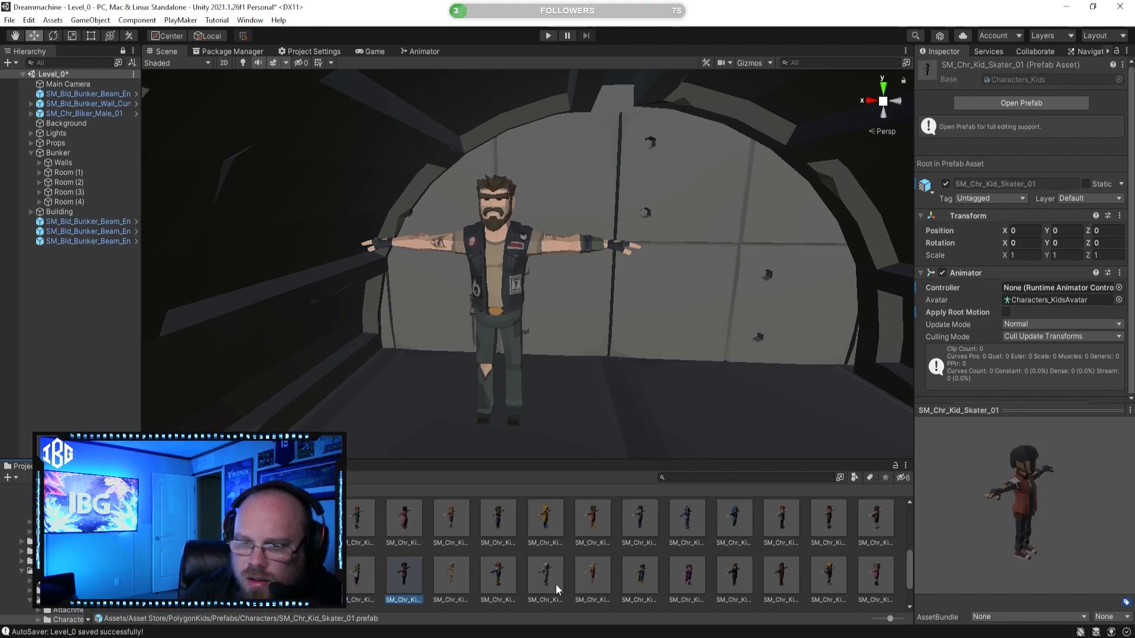
Look through the kid character prefabs from the skater to SM_Chr_Kid_Survivor_01 and turn the survivor's preview to the front
key(Right)
key(Right)
key(Left)
key(Left)
key(Right)
key(Right)
key(Left)
key(Right)
key(Right)
key(Right)
key(Right)
key(Right)
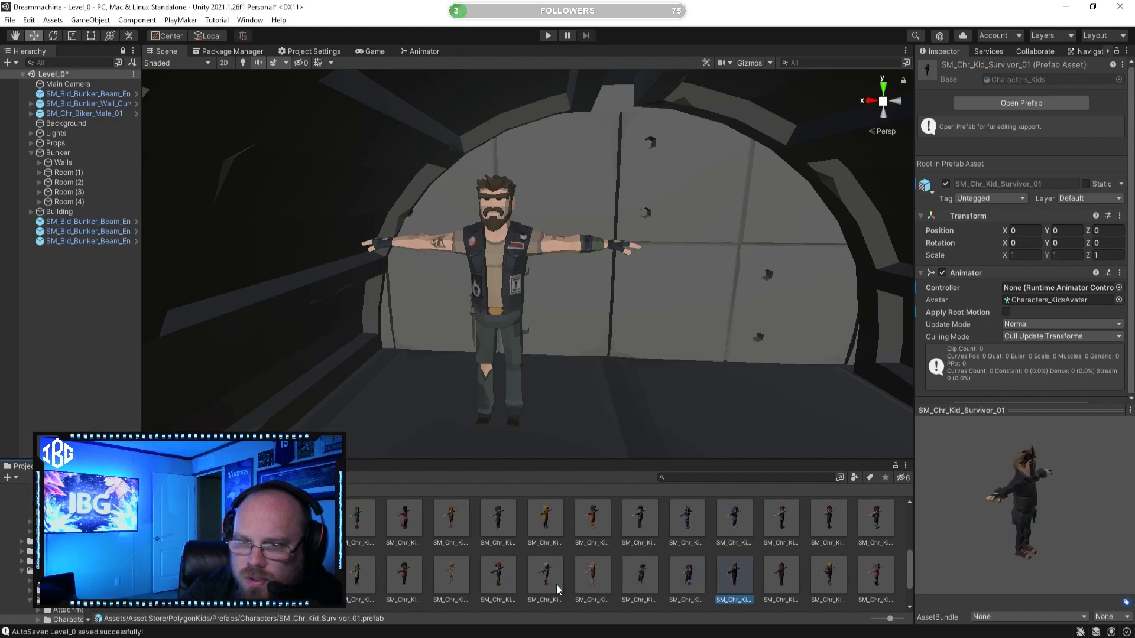
drag(1029, 480, 842, 485)
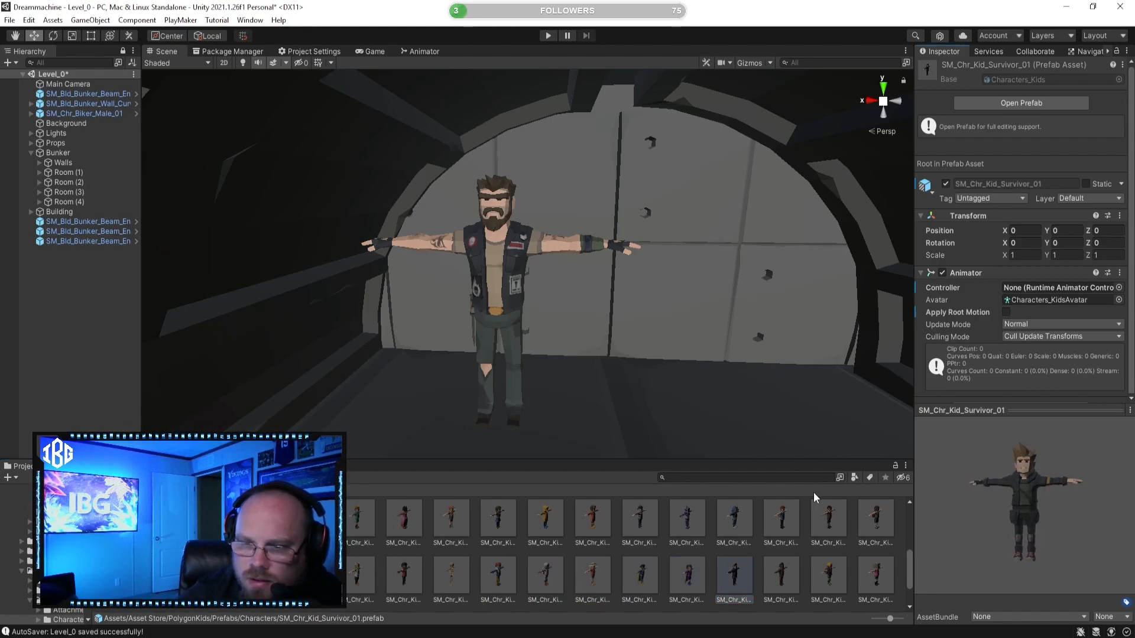
Add the SM_Chr_Kid_Survivor_01 prefab to the Level_0 scene and view it beside the biker in the corridor
drag(731, 579, 73, 403)
click(666, 560)
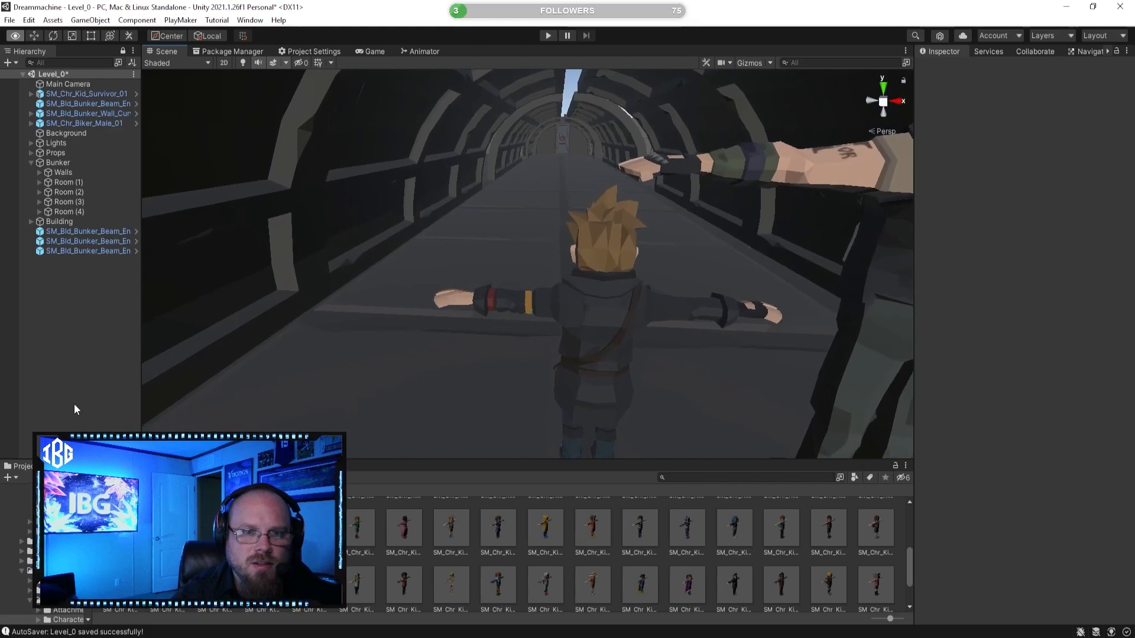
alt+drag(571, 314, 498, 98)
alt+drag(522, 142, 519, 313)
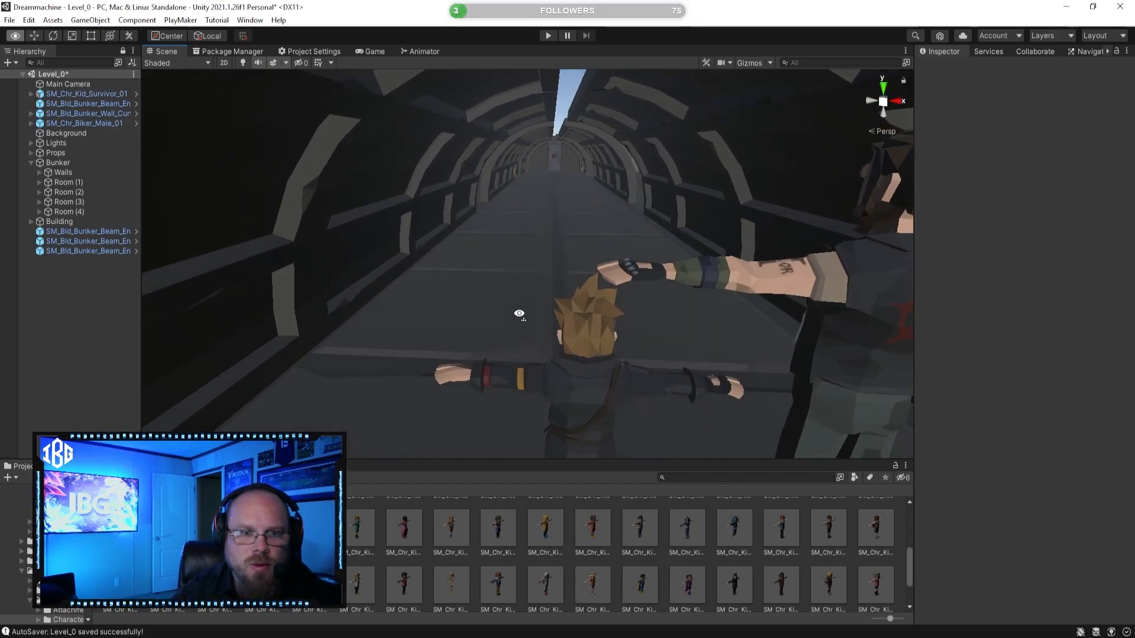
Duplicate the pair of curved end beams at the short tunnel section and move the copies across the gap to the facing section
alt+drag(600, 349, 355, 246)
click(397, 246)
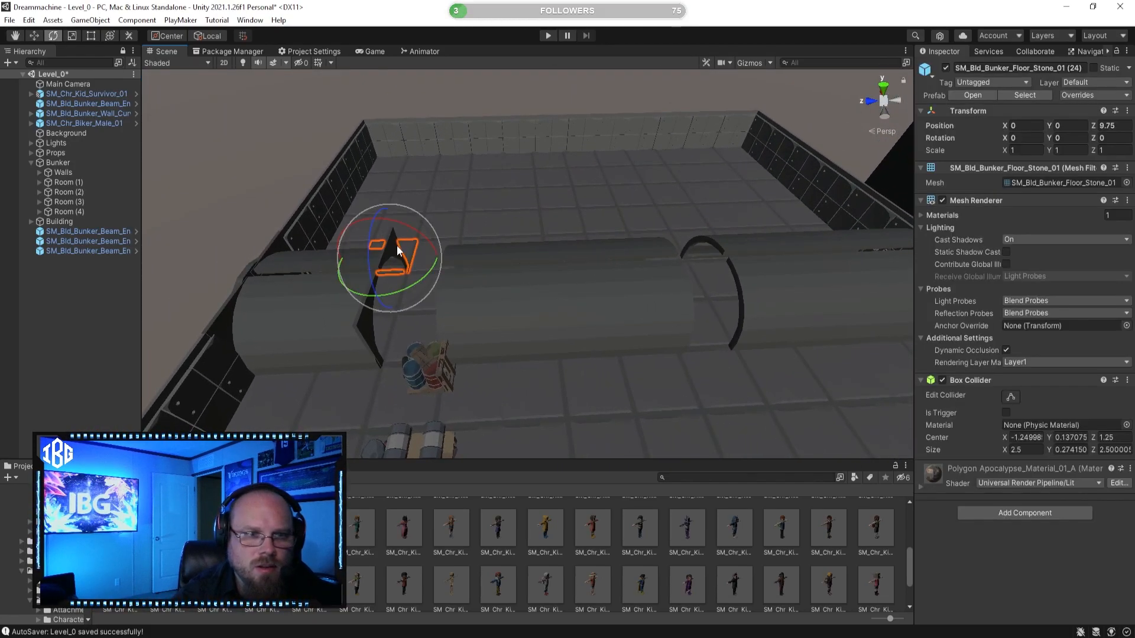
click(372, 329)
alt+drag(398, 306, 556, 253)
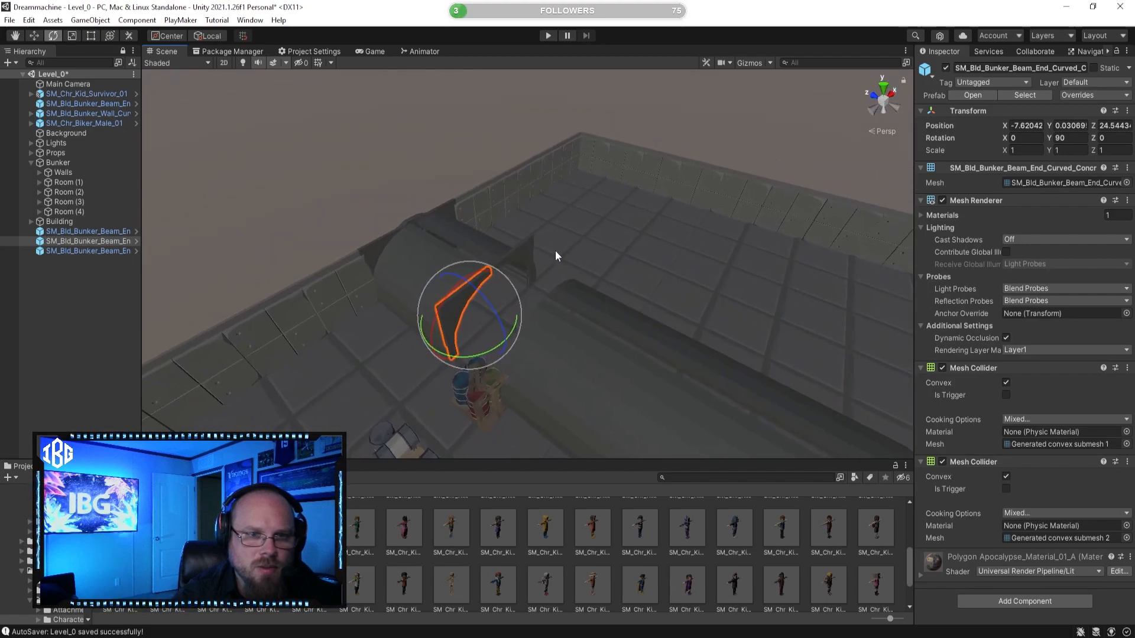
shift+click(522, 250)
key(ctrl+d)
alt+drag(507, 307, 567, 300)
click(33, 36)
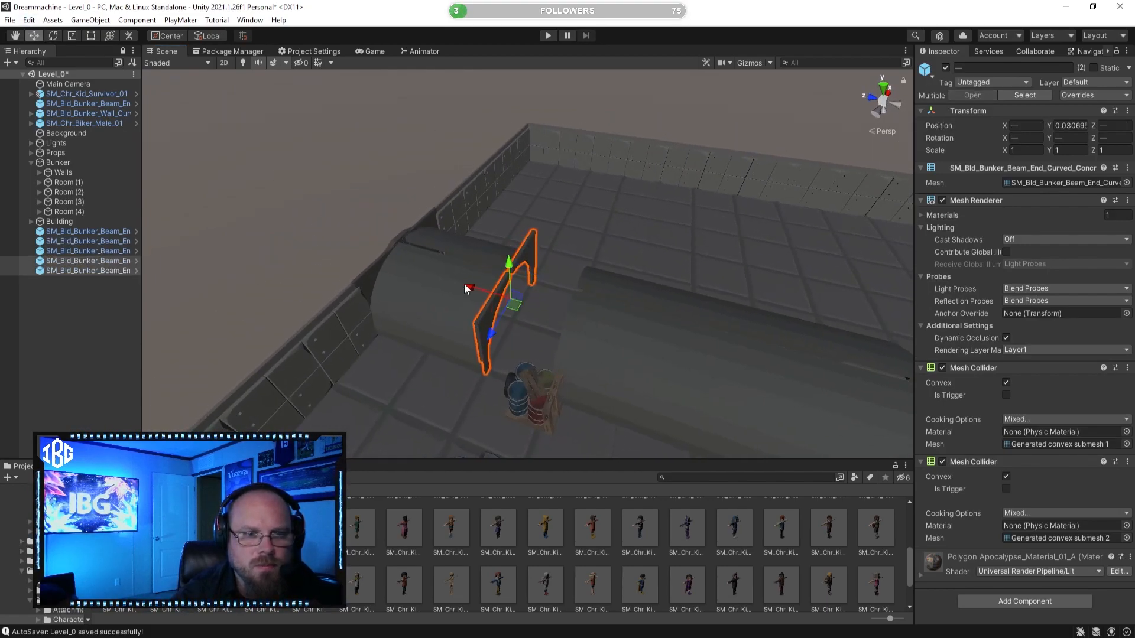
drag(469, 281, 491, 337)
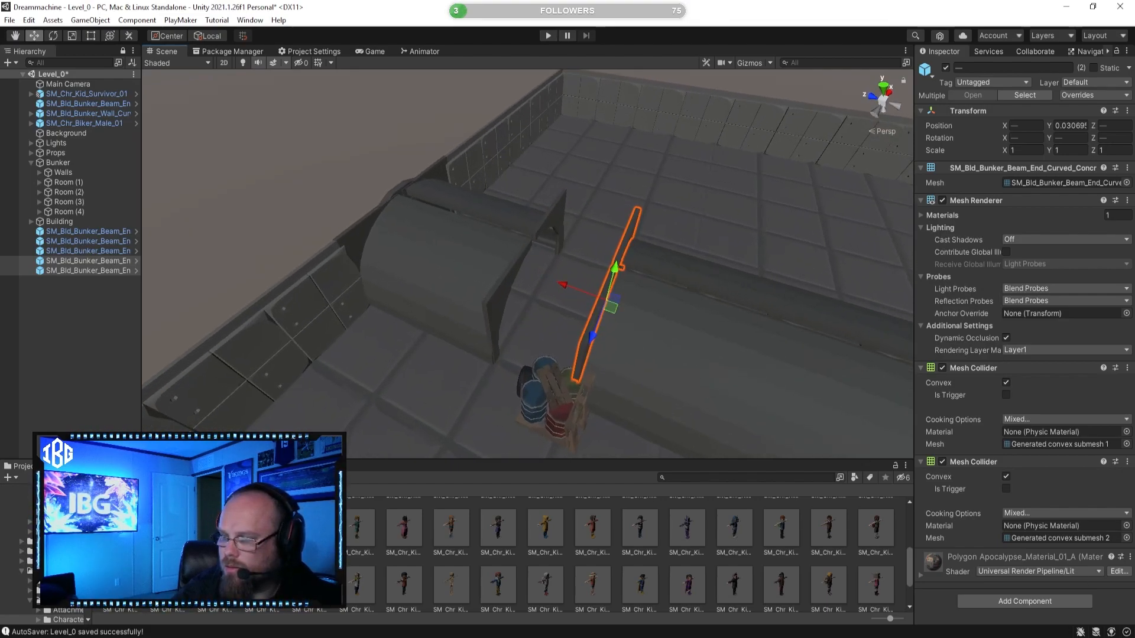
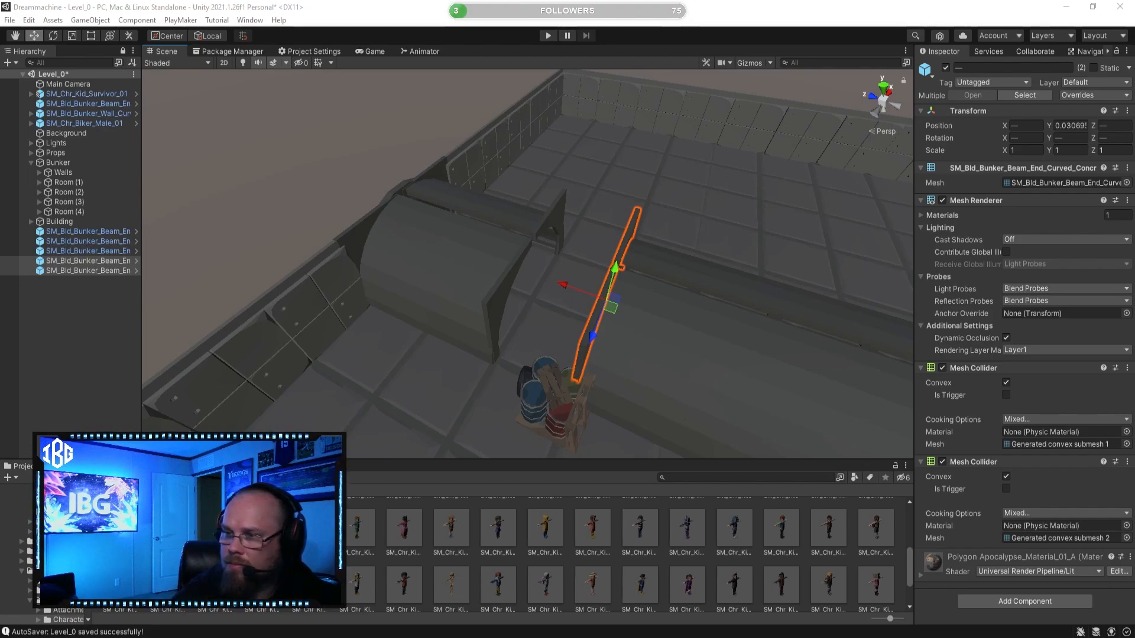
Duplicate the curved end beam pair at the middle tunnel section and move one pair to that section's other end
click(734, 532)
right_drag(542, 345, 606, 300)
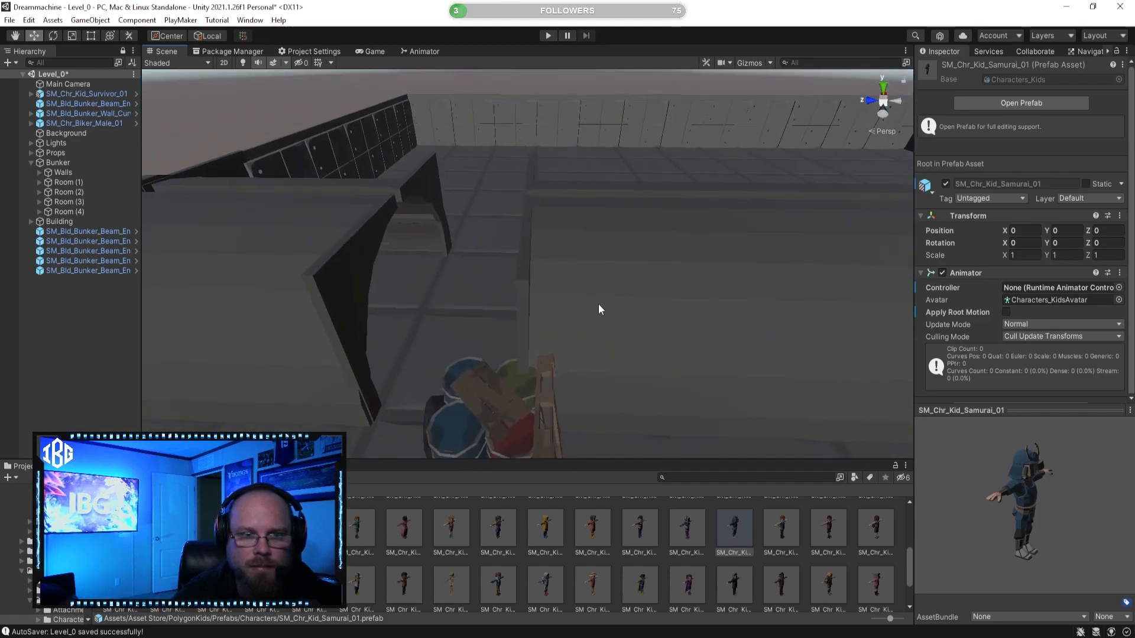
click(520, 301)
right_drag(520, 301, 558, 298)
shift+click(570, 179)
right_drag(575, 205, 485, 272)
key(ctrl+d)
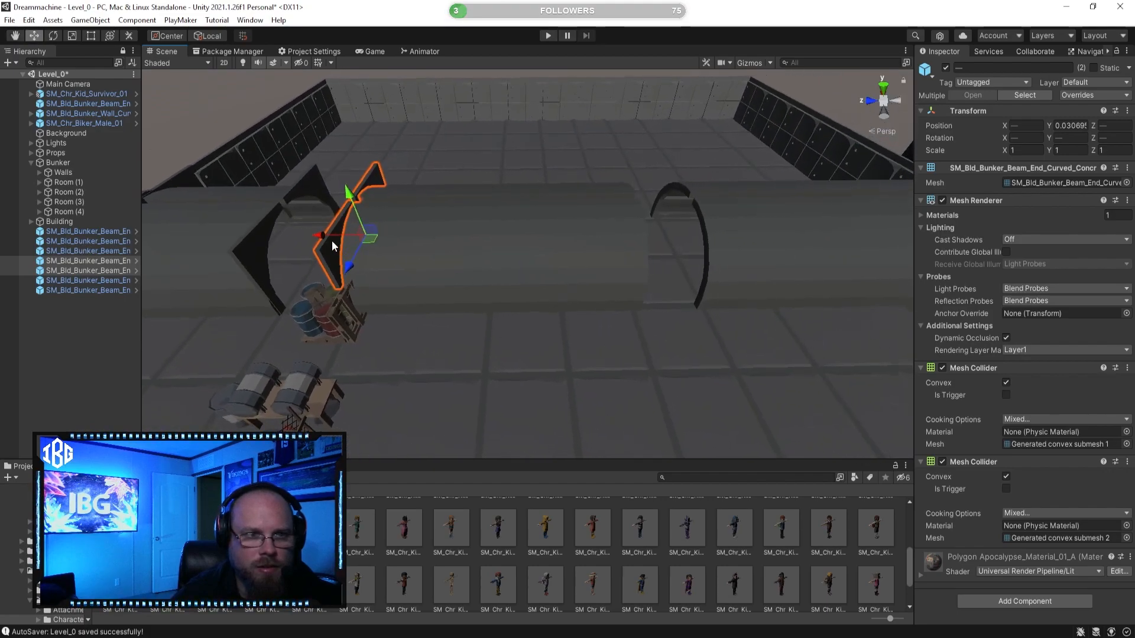
drag(324, 236, 561, 263)
Duplicate the end beam pair once more and place a pair across the second gap, against the next tunnel section
alt+drag(587, 261, 463, 309)
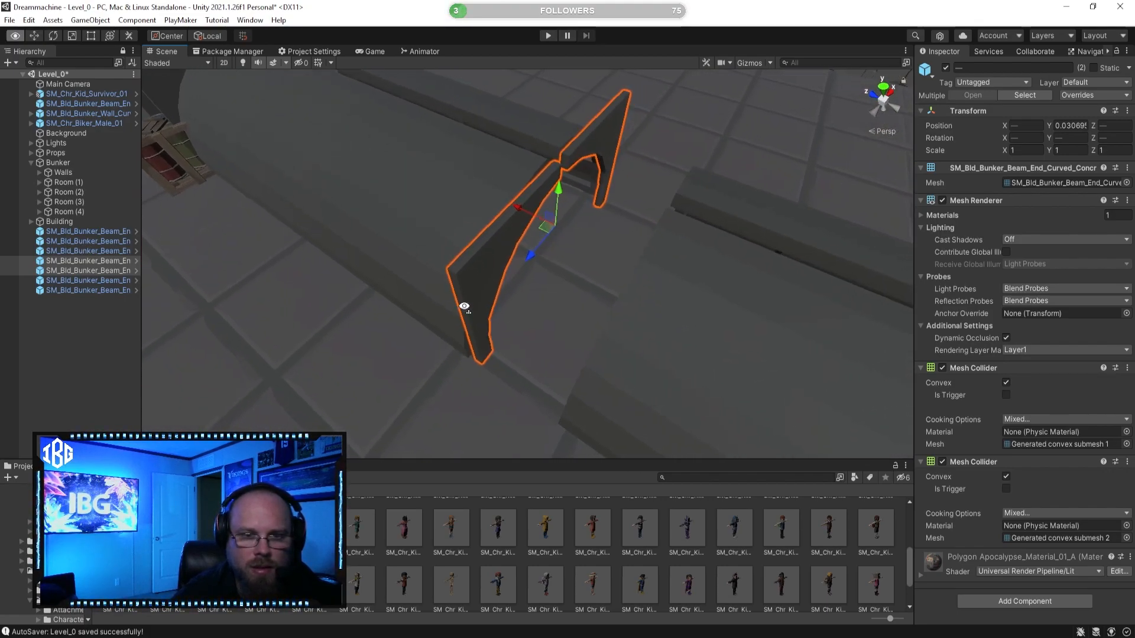
alt+drag(496, 377, 549, 327)
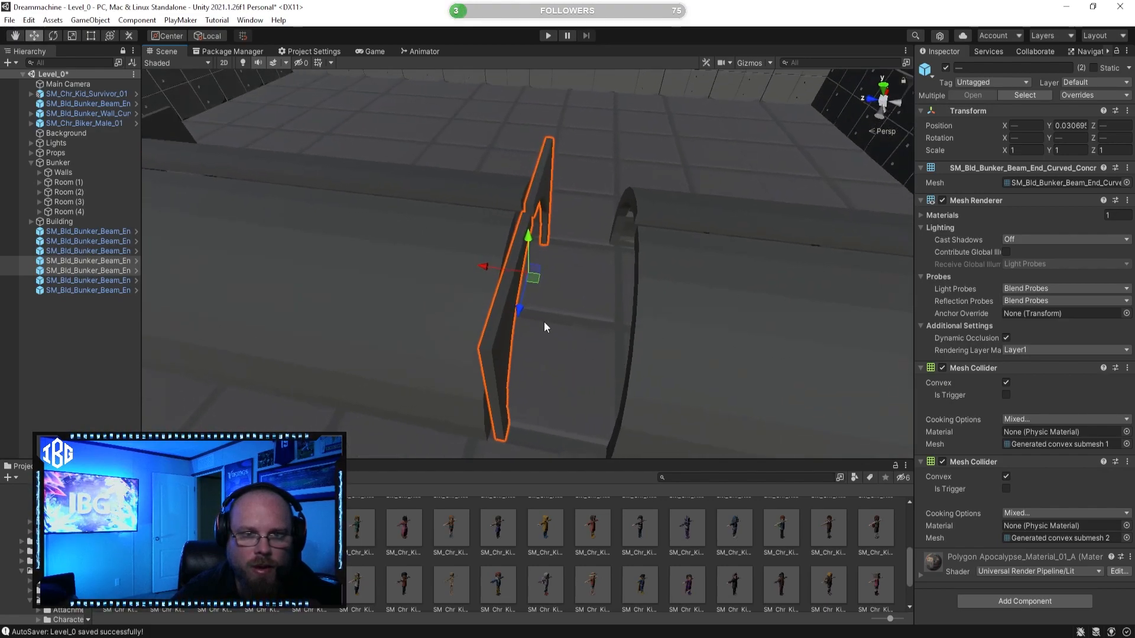
alt+drag(489, 267, 694, 257)
scroll(525, 299, up, 3)
alt+drag(481, 253, 626, 242)
key(ctrl+d)
click(661, 552)
right_drag(628, 385, 313, 354)
right_drag(396, 178, 382, 126)
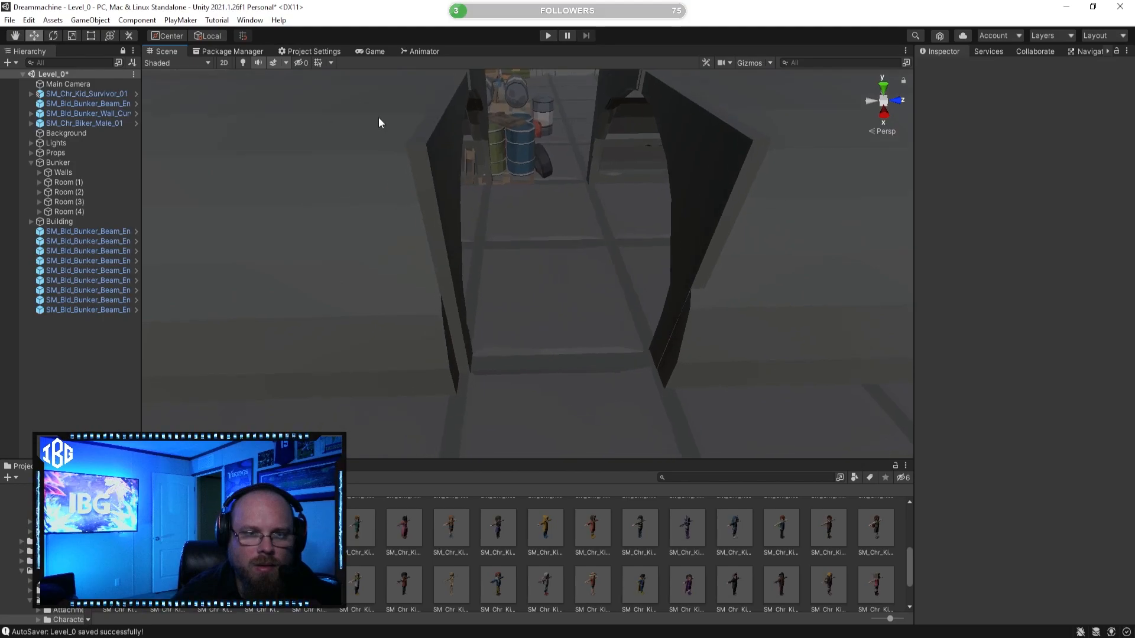
Try to nudge a single curved end beam at the second gap into line with the tunnel wall
click(443, 209)
mouse_move(515, 233)
mouse_down()
mouse_move(484, 229)
mouse_move(505, 231)
mouse_up()
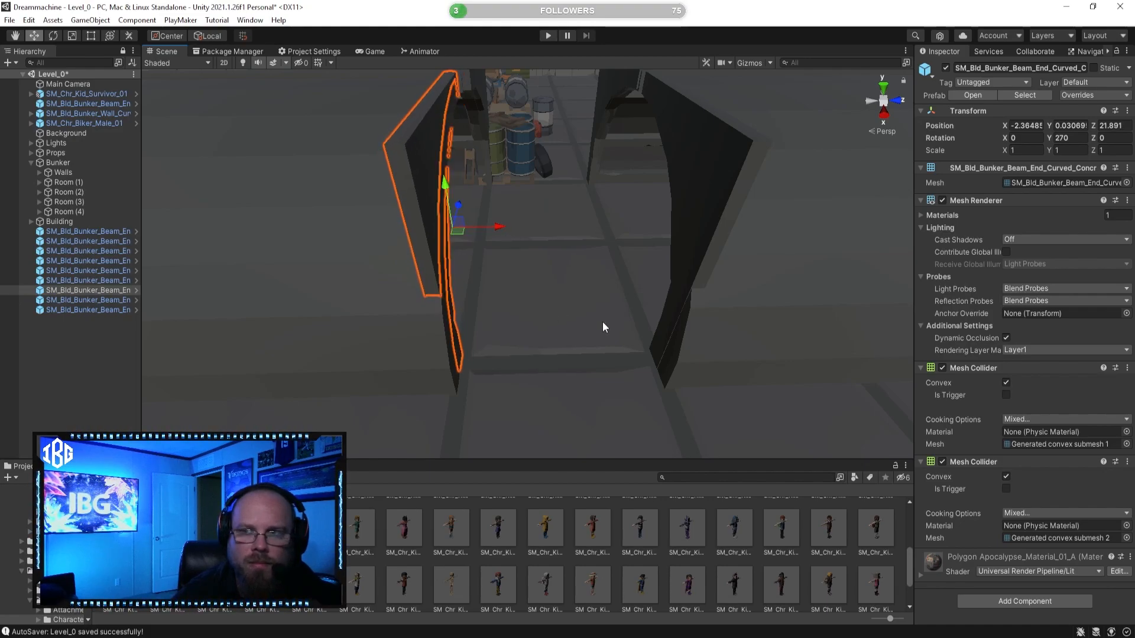
right_drag(605, 302, 543, 474)
click(612, 562)
mouse_move(617, 361)
right_down()
mouse_move(610, 380)
mouse_move(618, 352)
right_up()
click(527, 202)
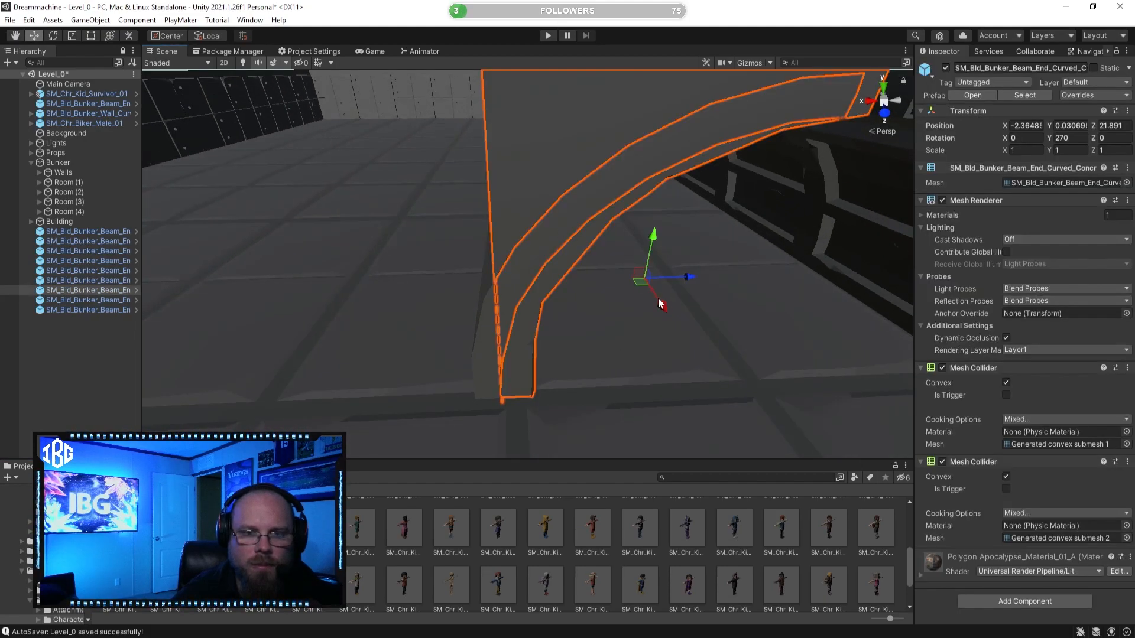
drag(662, 309, 664, 312)
click(660, 551)
right_drag(557, 375, 698, 359)
click(656, 233)
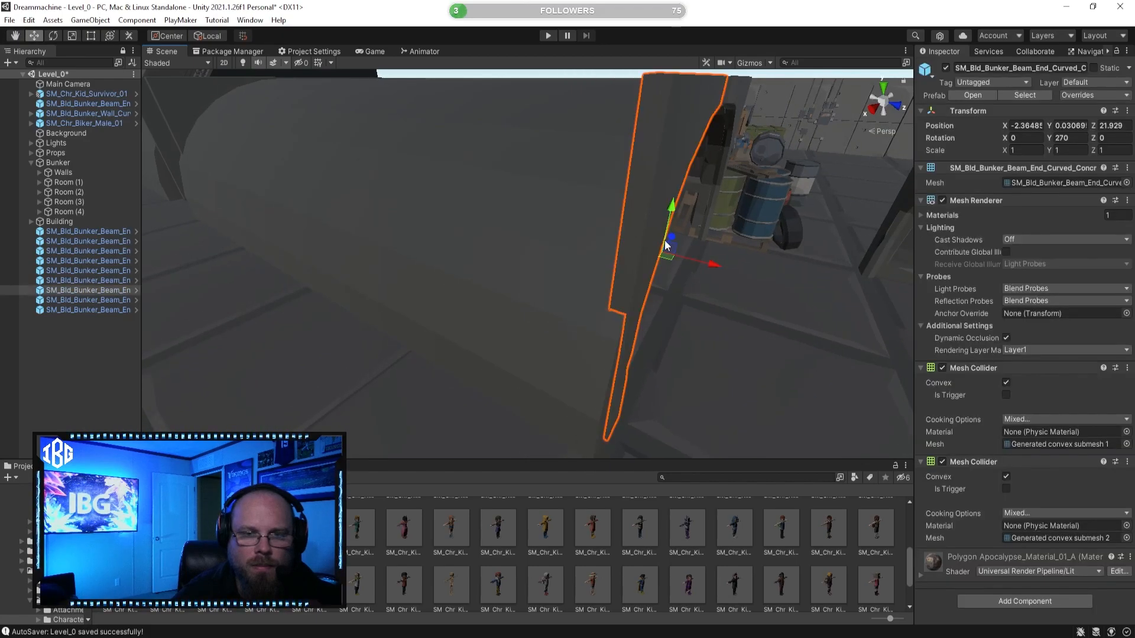
drag(714, 269, 714, 274)
Undo the last position changes of the single curved end beam
key(ctrl+z)
key(ctrl+z)
key(ctrl+z)
key(ctrl+z)
key(ctrl+z)
key(ctrl+z)
key(ctrl+z)
key(ctrl+z)
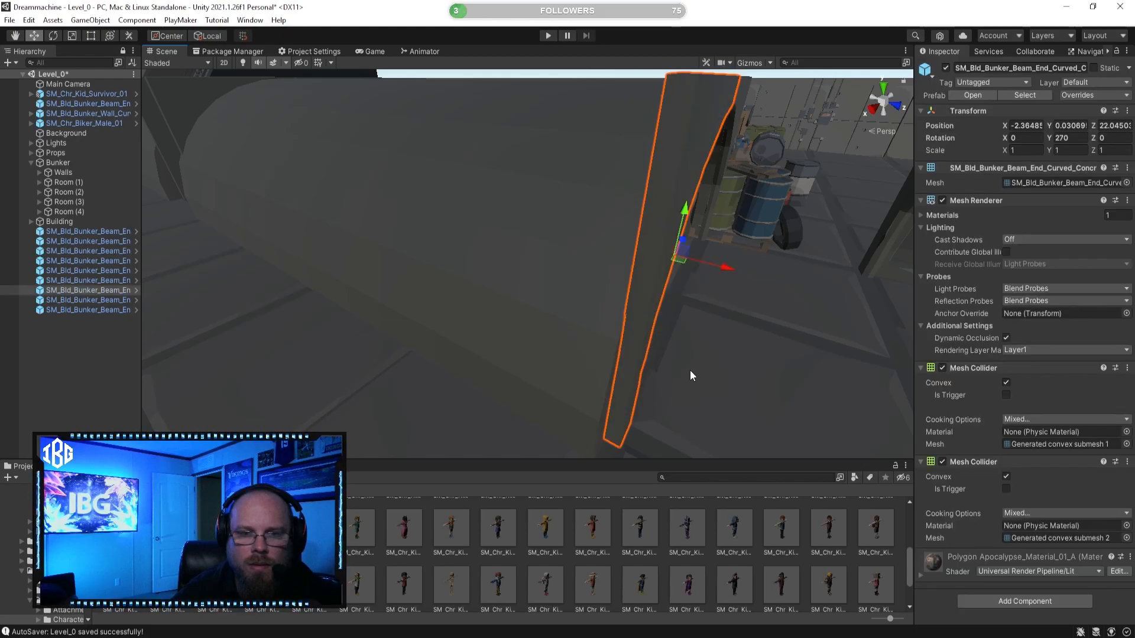
key(ctrl+z)
Examine how the curved end beams meet the floor and the curved wall edges around the gap
right_drag(647, 372, 685, 377)
right_drag(556, 286, 448, 334)
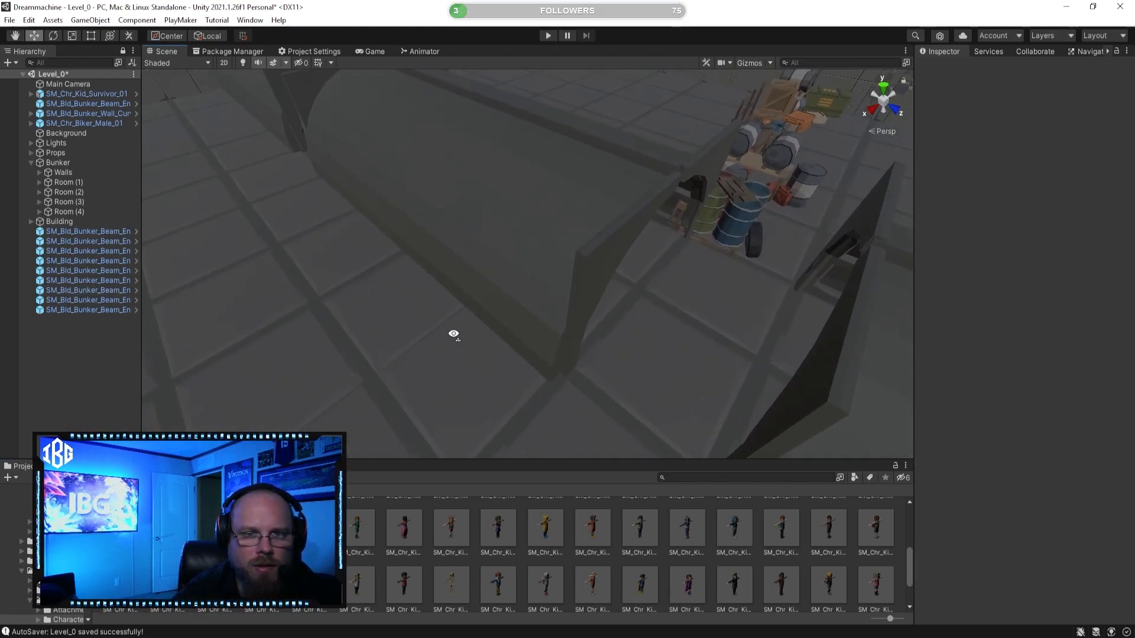
click(597, 272)
right_drag(596, 272, 688, 175)
shift+click(690, 119)
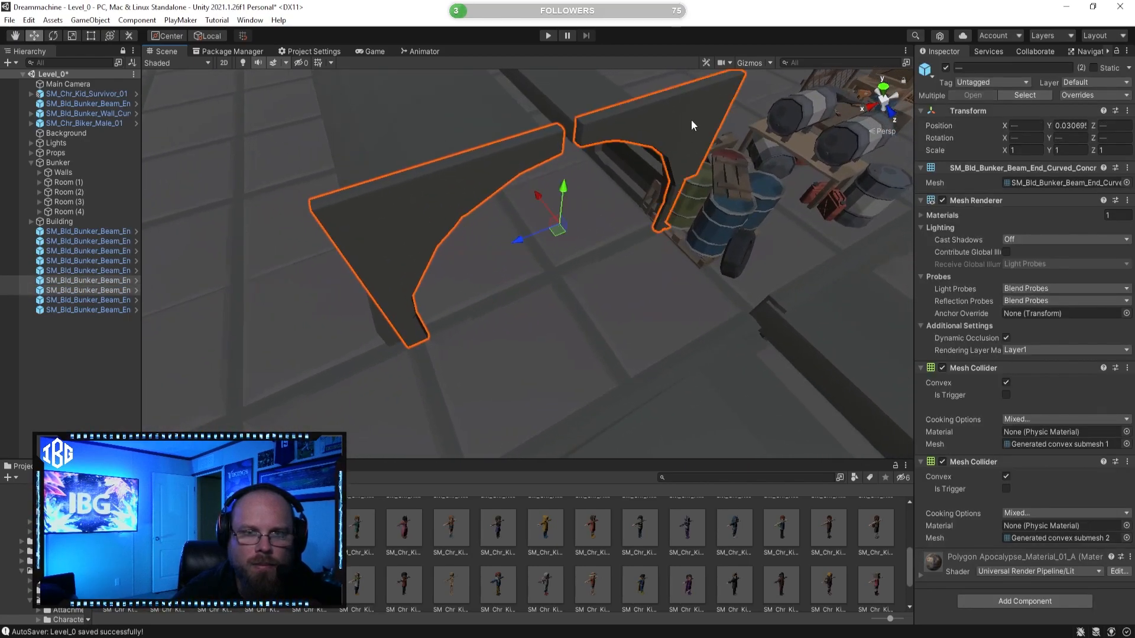
right_drag(573, 256, 616, 323)
click(594, 285)
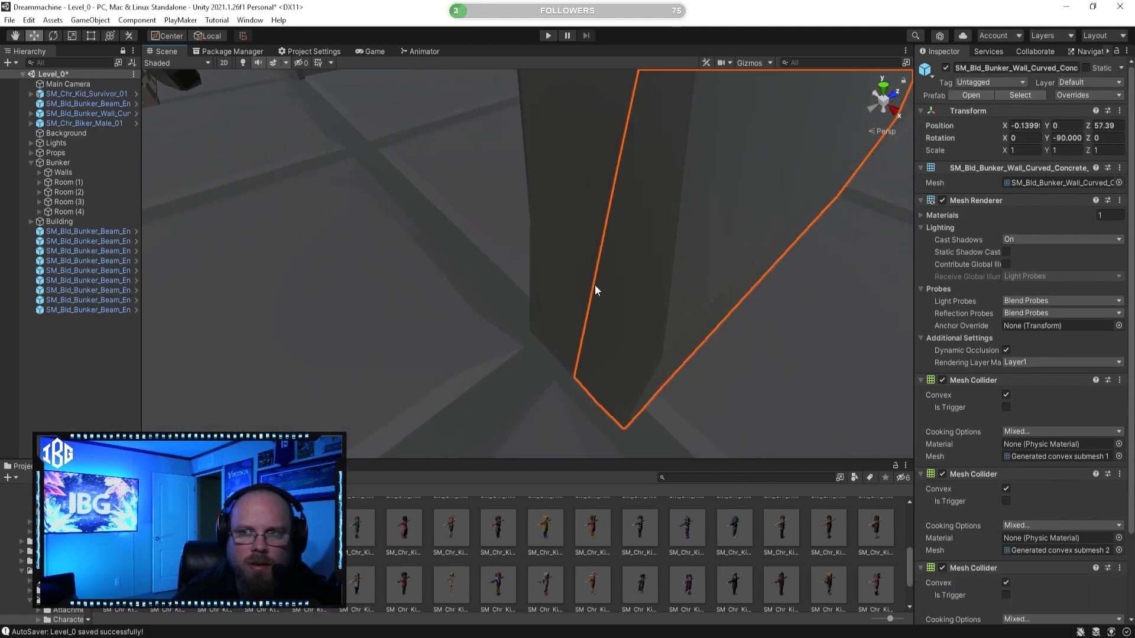
Set the position of the first gap's end beam with the 270 degree rotation to Z 24.5 and Y 0
right_drag(556, 269, 499, 254)
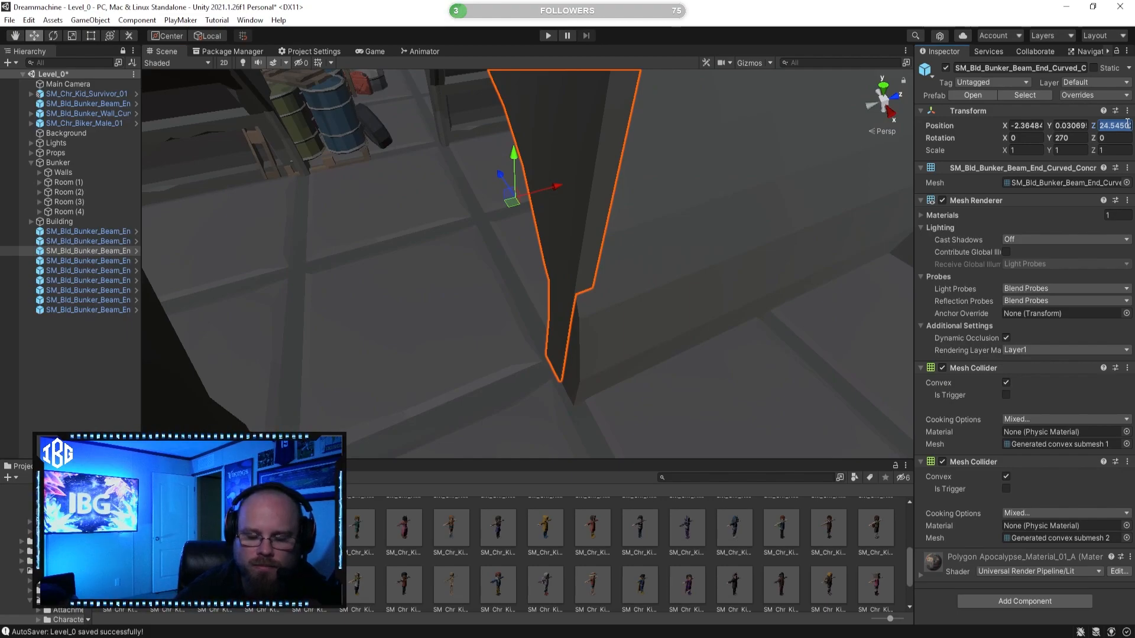
text(24.5)
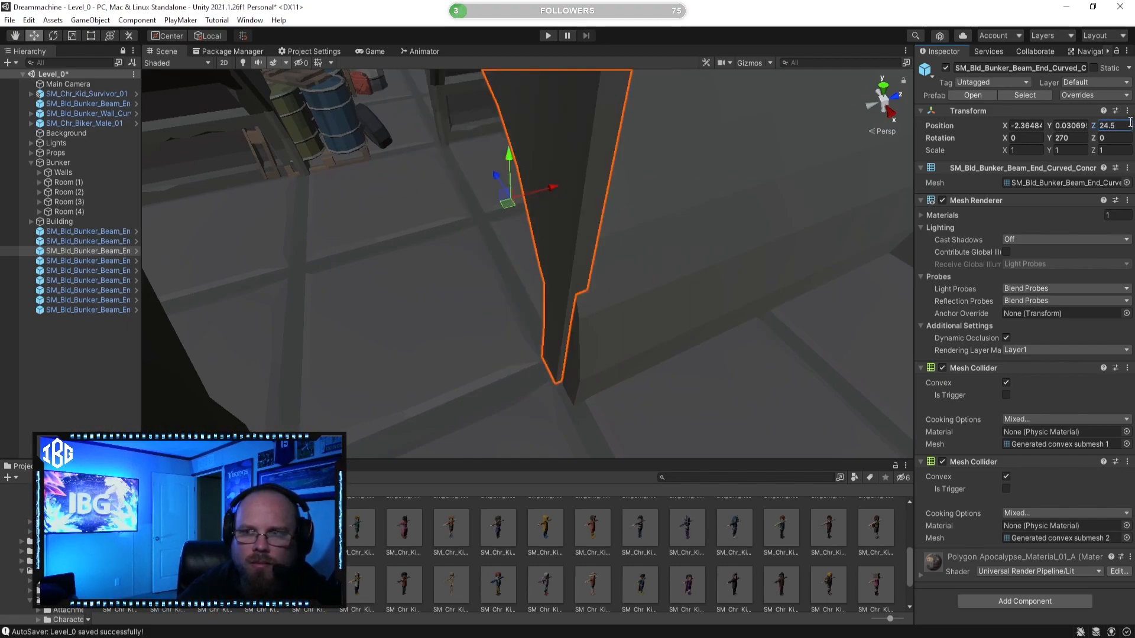
click(730, 559)
right_drag(580, 328, 727, 286)
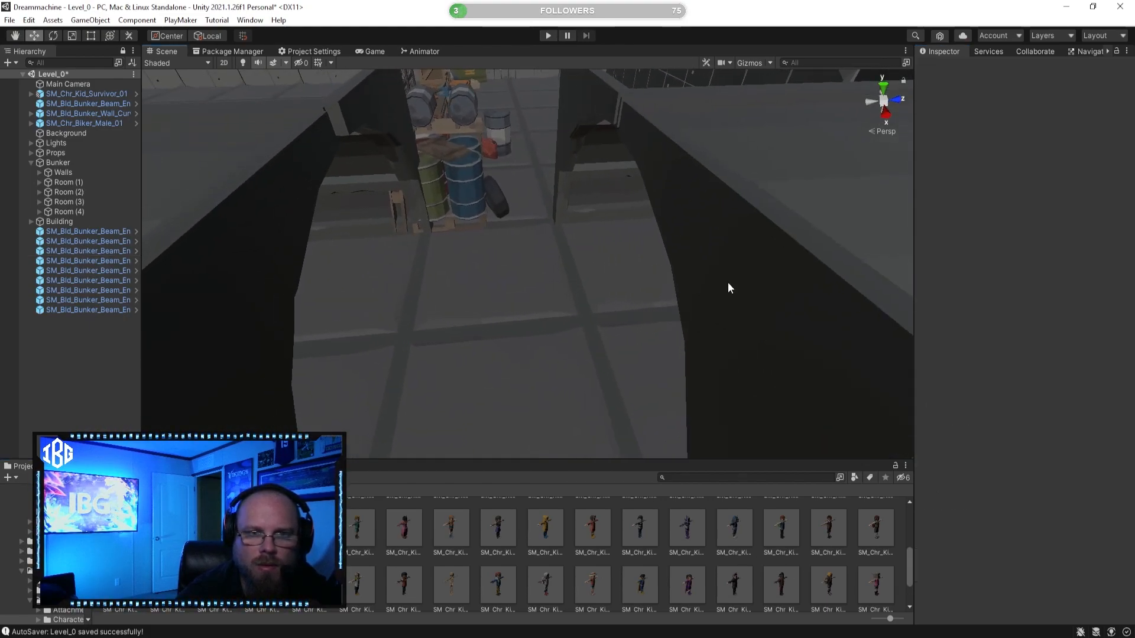
click(683, 307)
scroll(687, 304, down, 1)
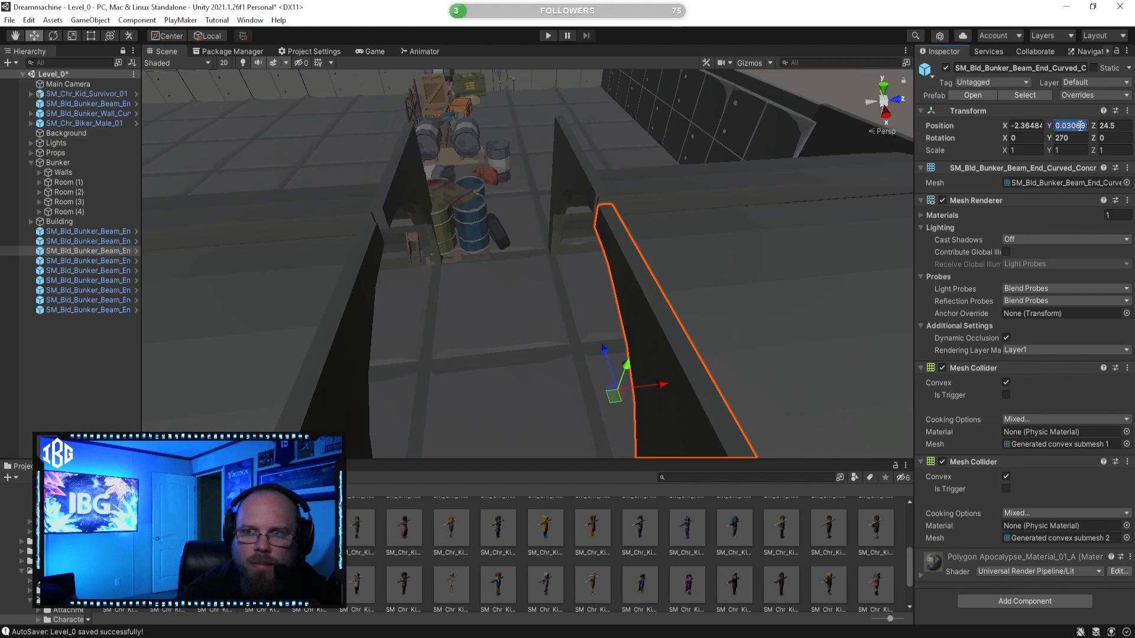
text(0)
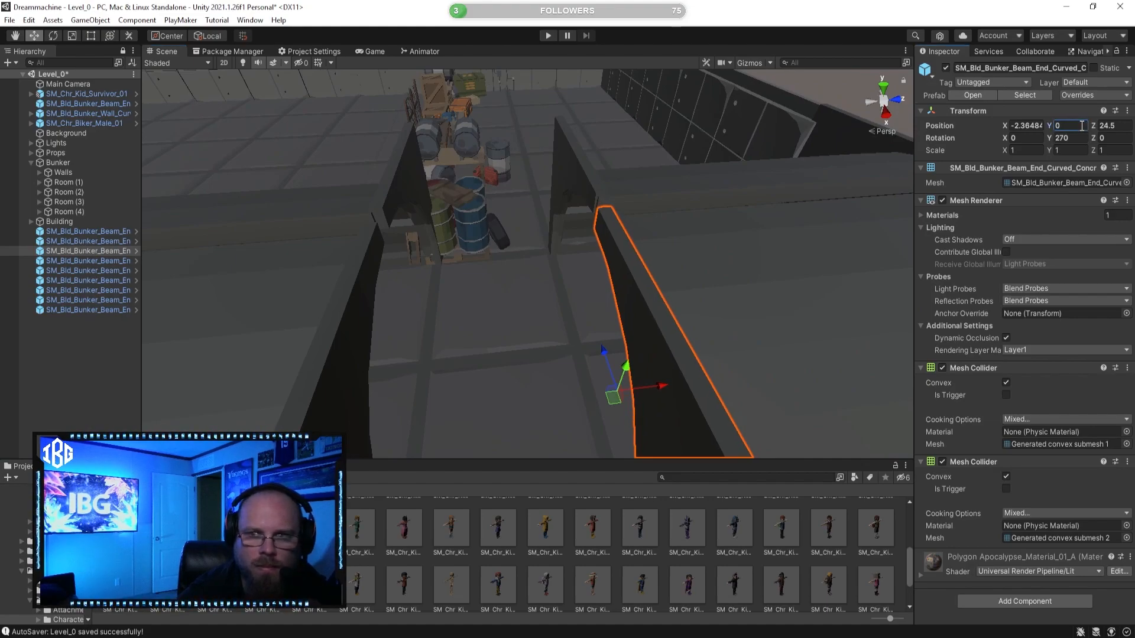
Set the position of the matching end beam with the 90 degree rotation to Y 0 and Z 24.5
click(576, 164)
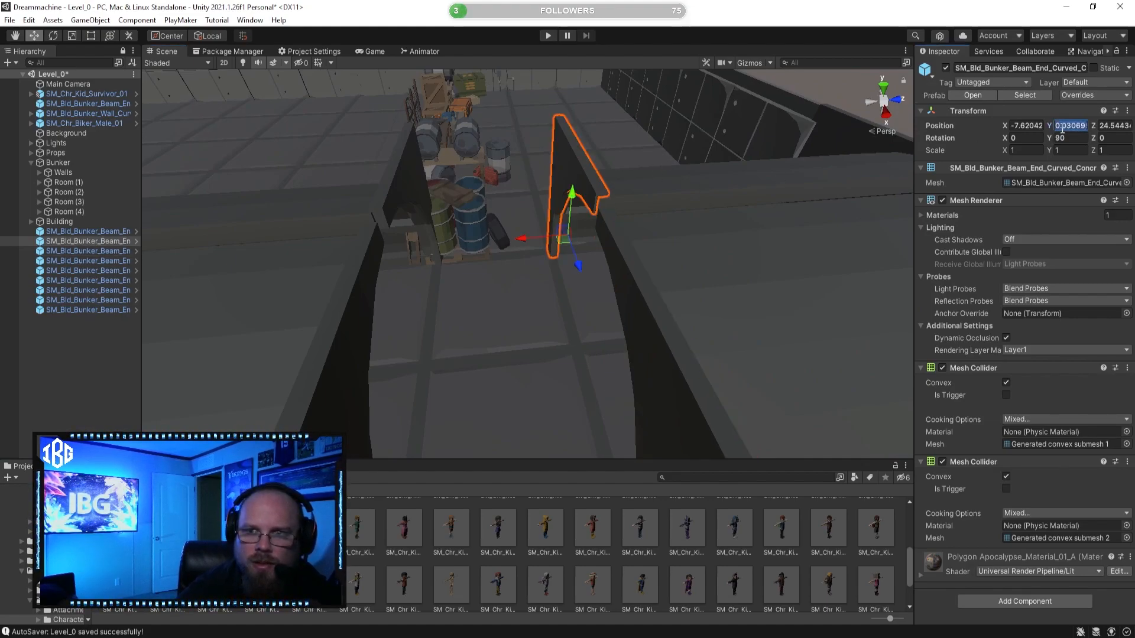
text(0)
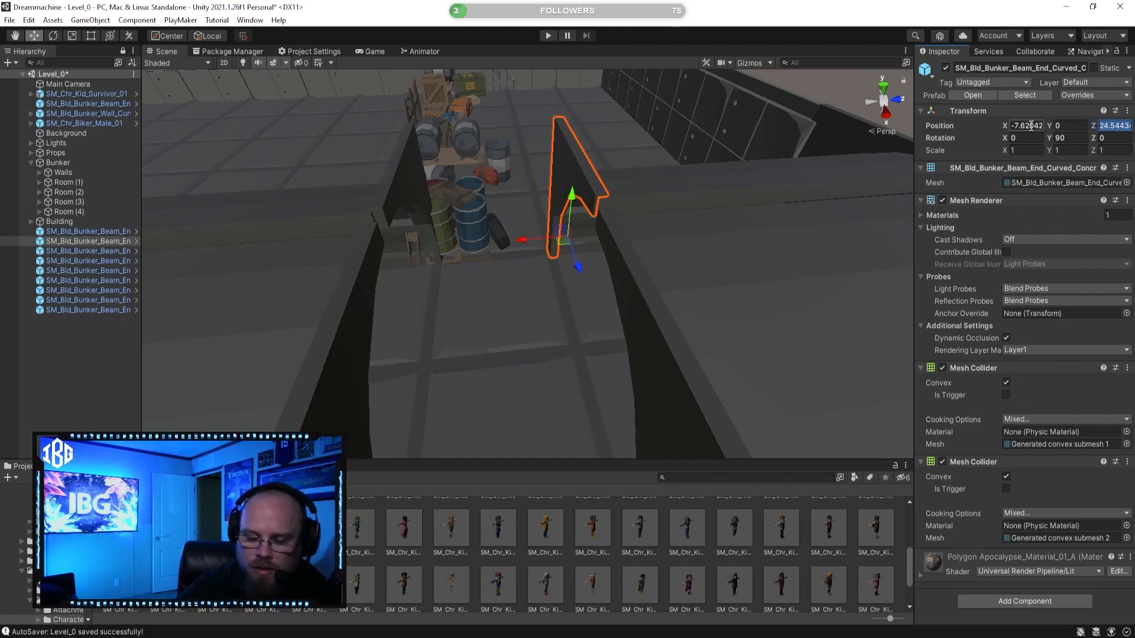
text(24.5)
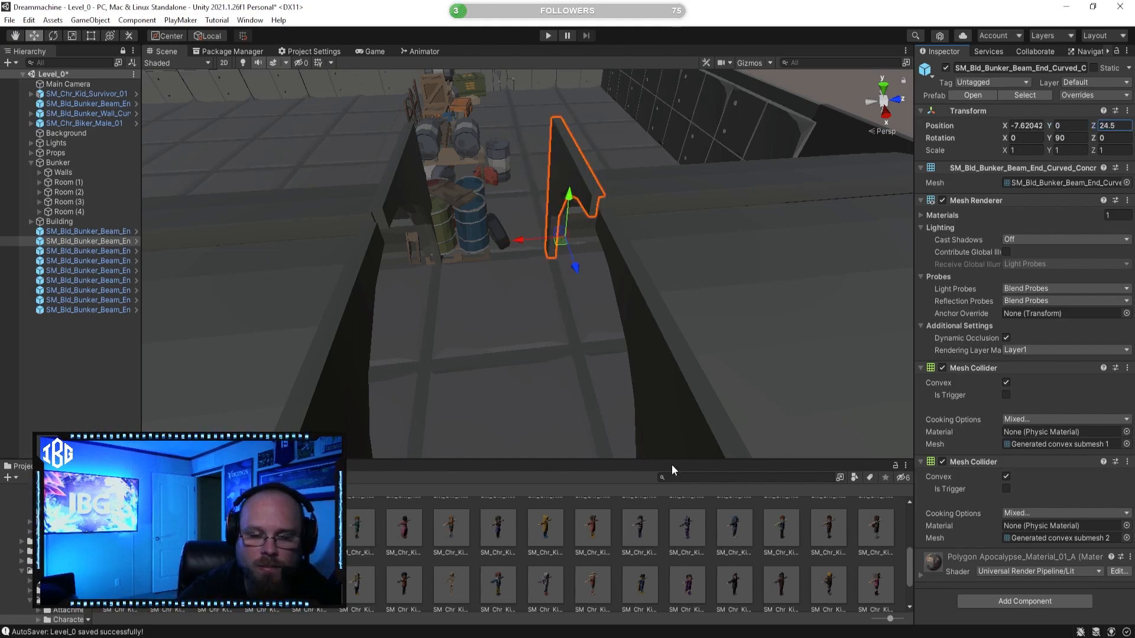
Set the X position of the first gap's 90 degree end beam to -7.5 and its 270 degree end beam to -2.5
click(710, 558)
right_drag(594, 345, 716, 367)
key(d)
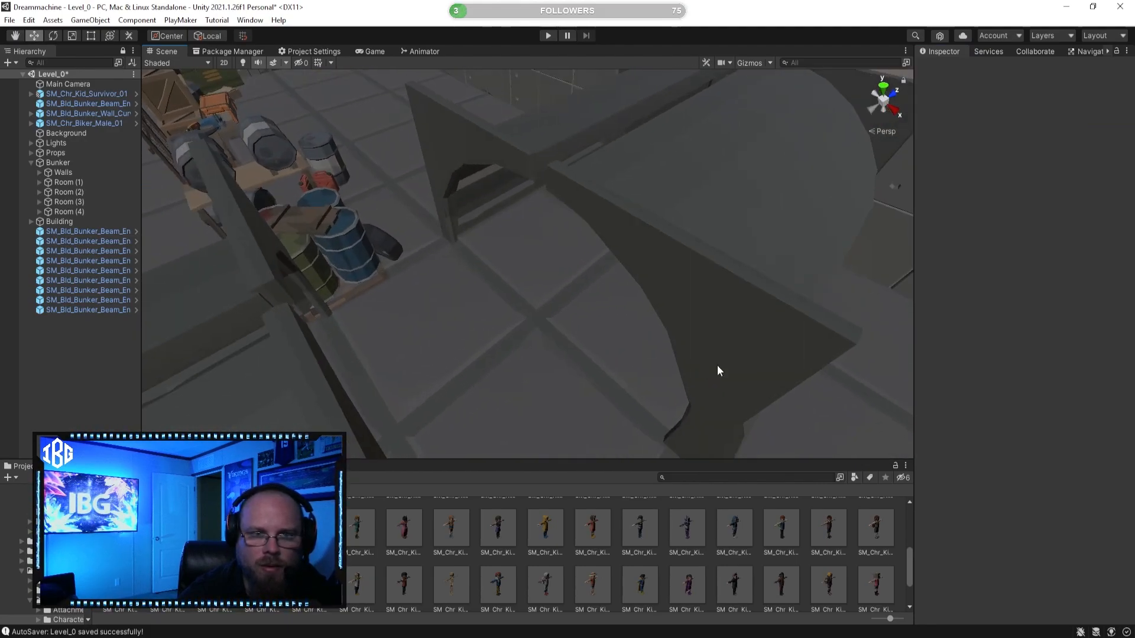
click(643, 318)
click(462, 149)
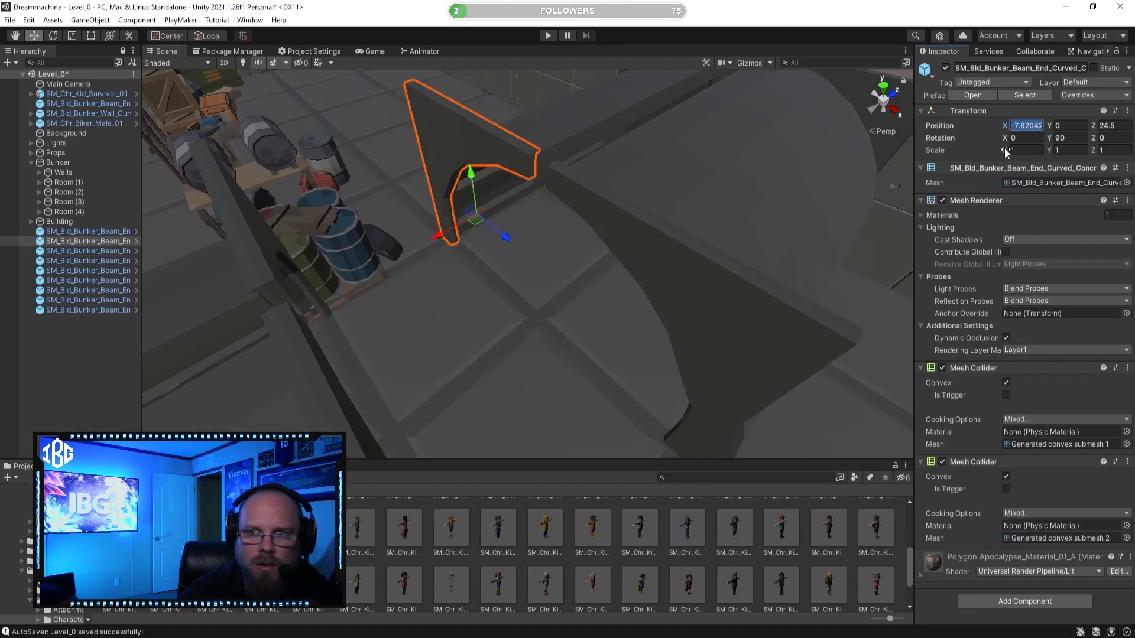
text(-7.5)
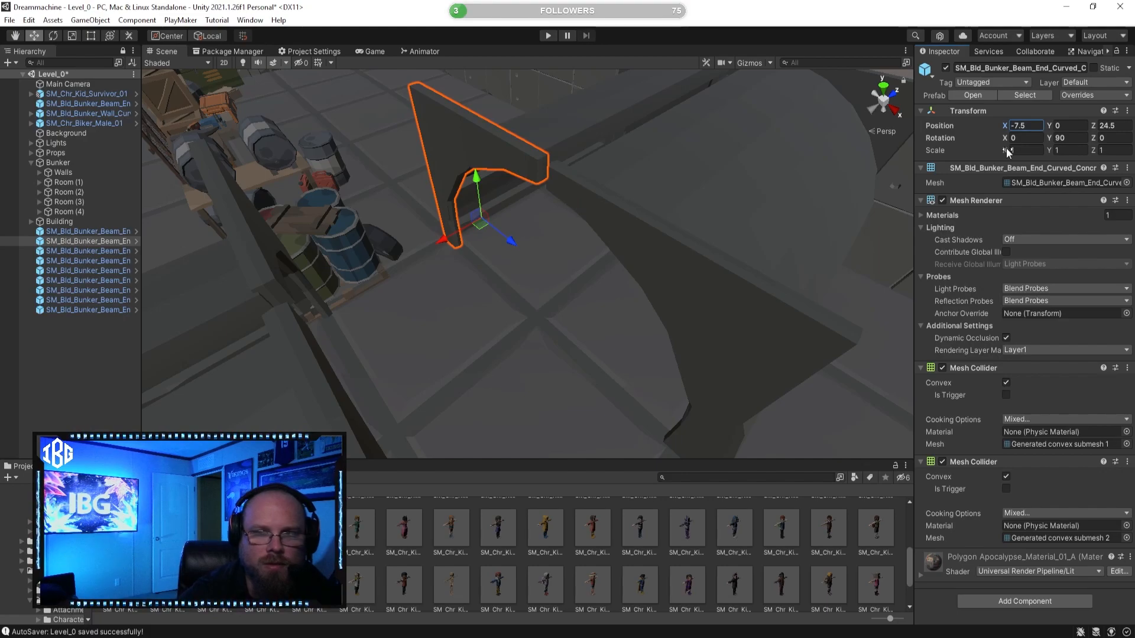
click(712, 264)
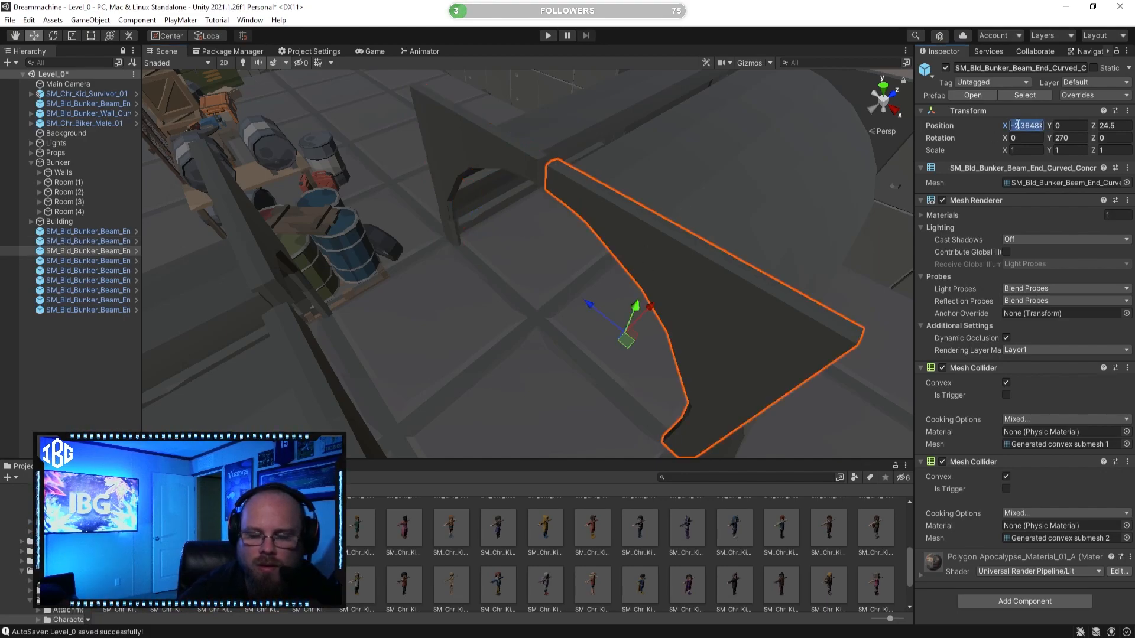
text(-2.5)
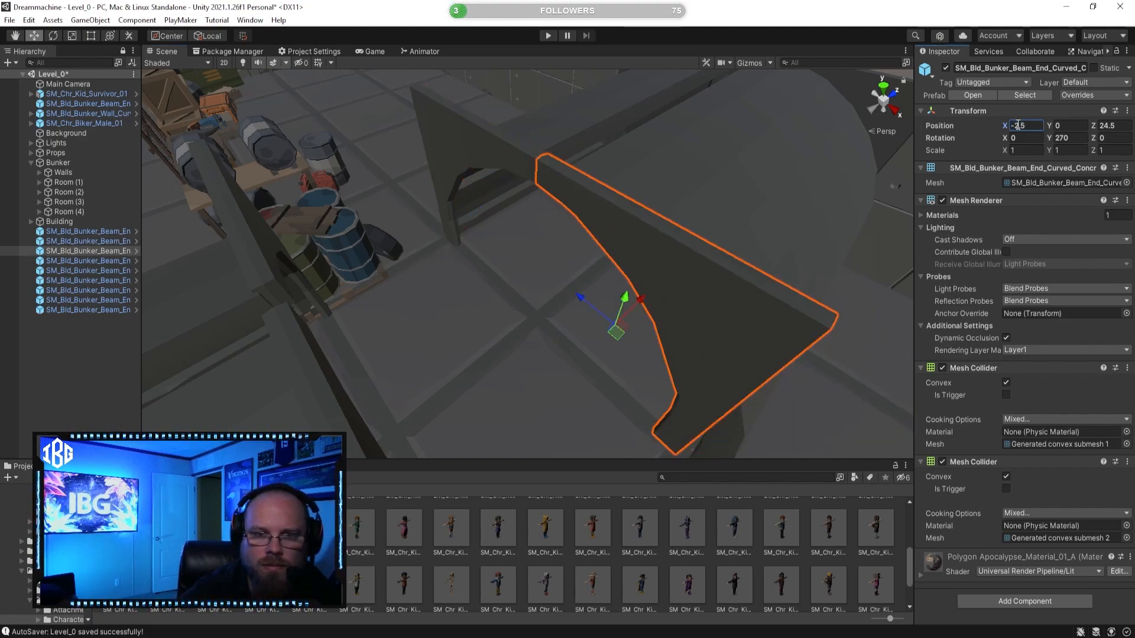
Set the X position of the end beam with the 270 degree rotation to -2
click(709, 574)
right_drag(604, 446, 717, 290)
click(768, 179)
click(1032, 125)
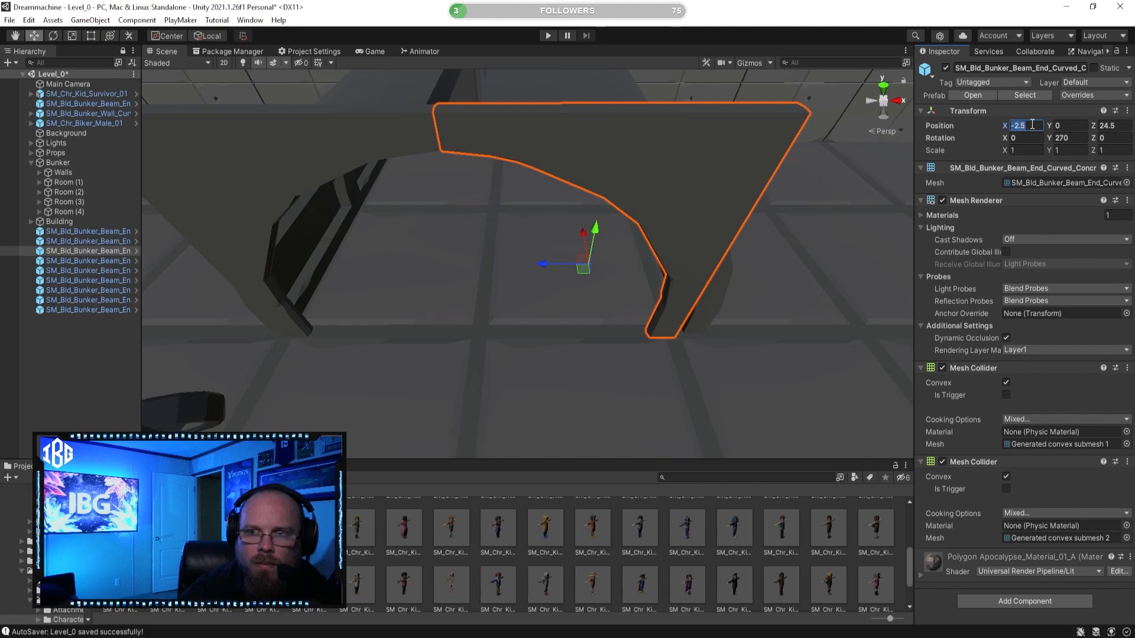
text(-2)
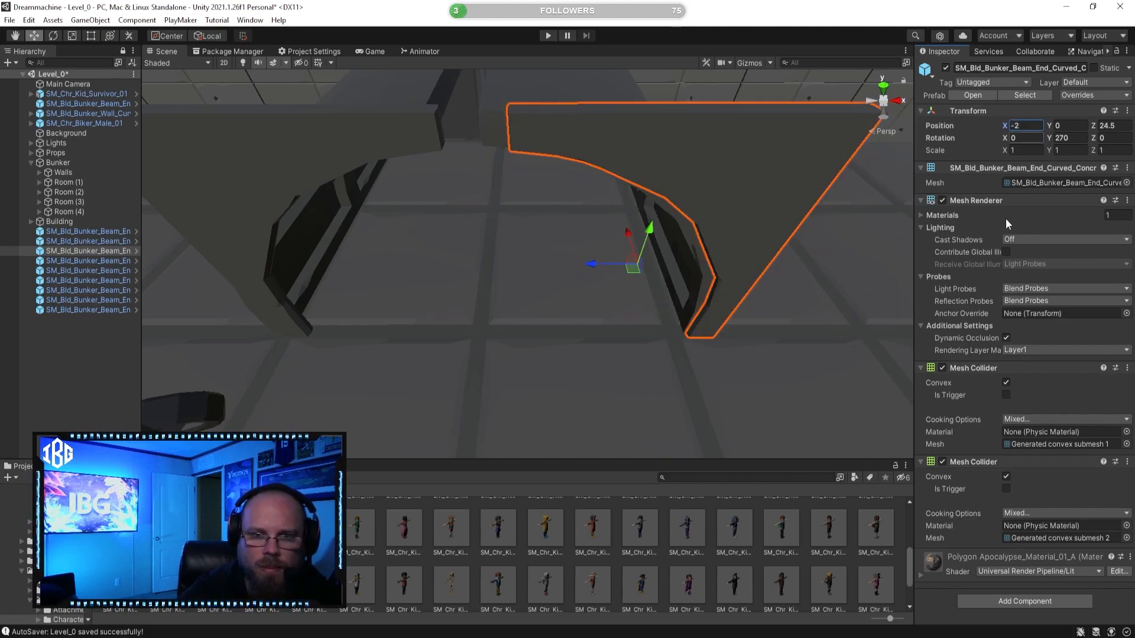
Shift the 270 degree end beam slightly along X toward its matching beam, in line with the curved wall end
click(716, 553)
key(d)
right_drag(715, 388, 715, 387)
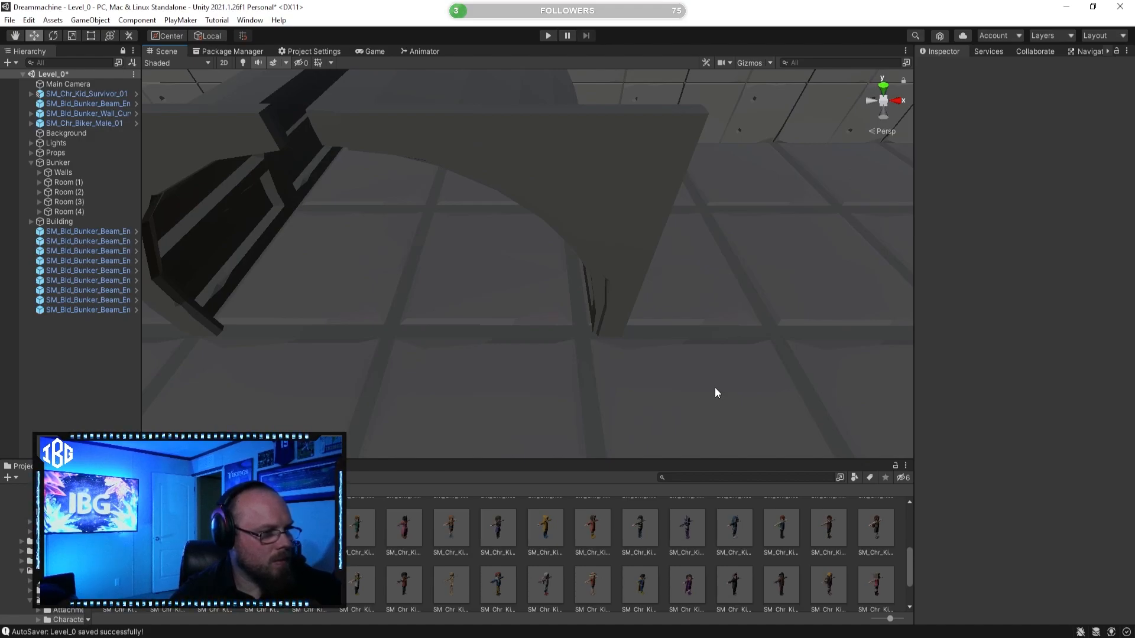
right_drag(715, 388, 640, 193)
click(641, 193)
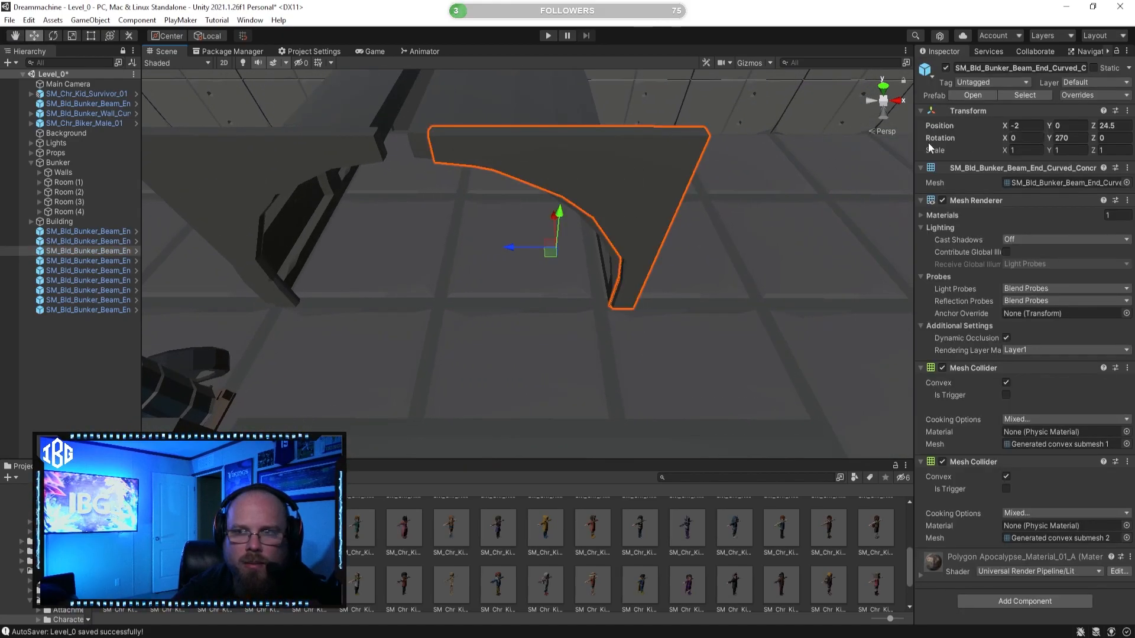
drag(509, 253, 494, 251)
right_drag(674, 338, 668, 455)
click(661, 550)
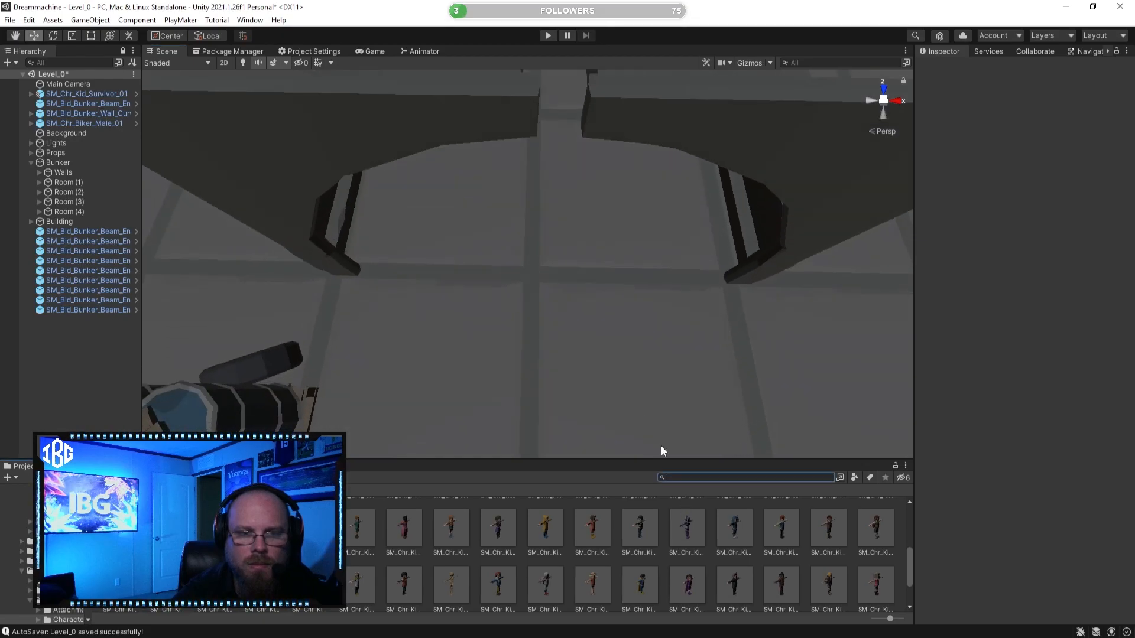
Clear the accidental project search and move the 90 degree end beam along X to about -7.61, matching its curved wall
click(404, 139)
key(f)
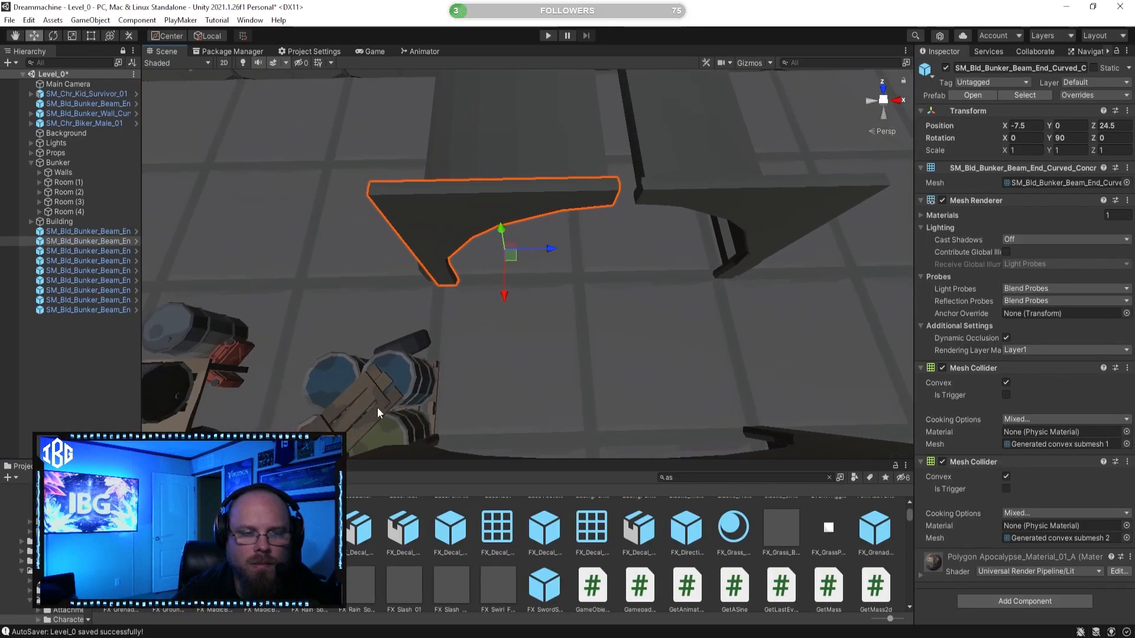
click(829, 477)
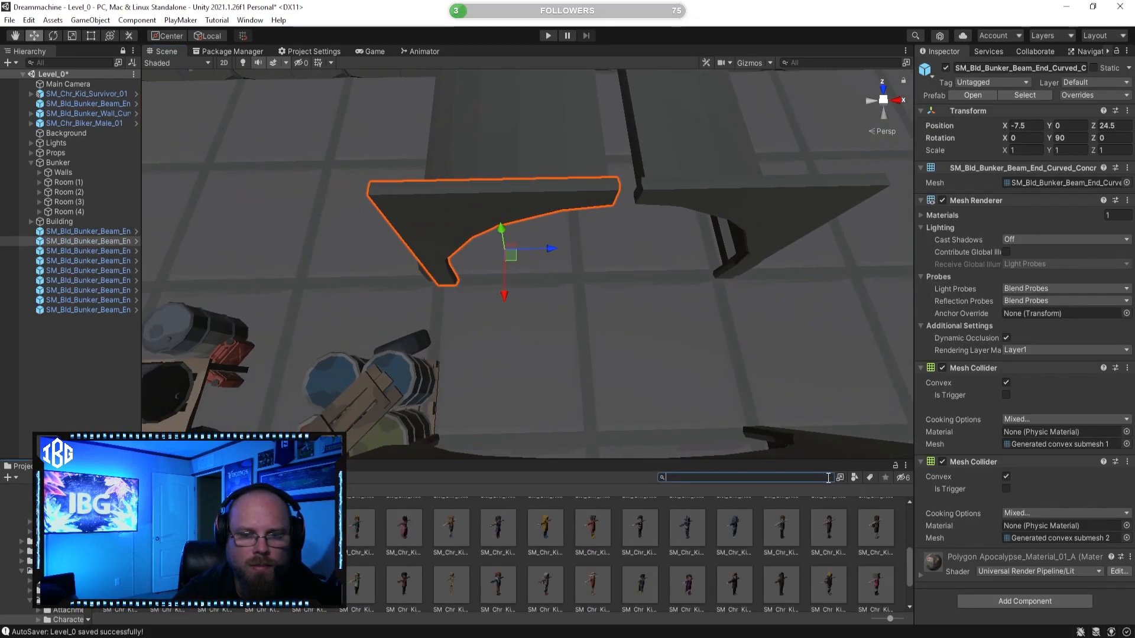
click(548, 243)
click(471, 221)
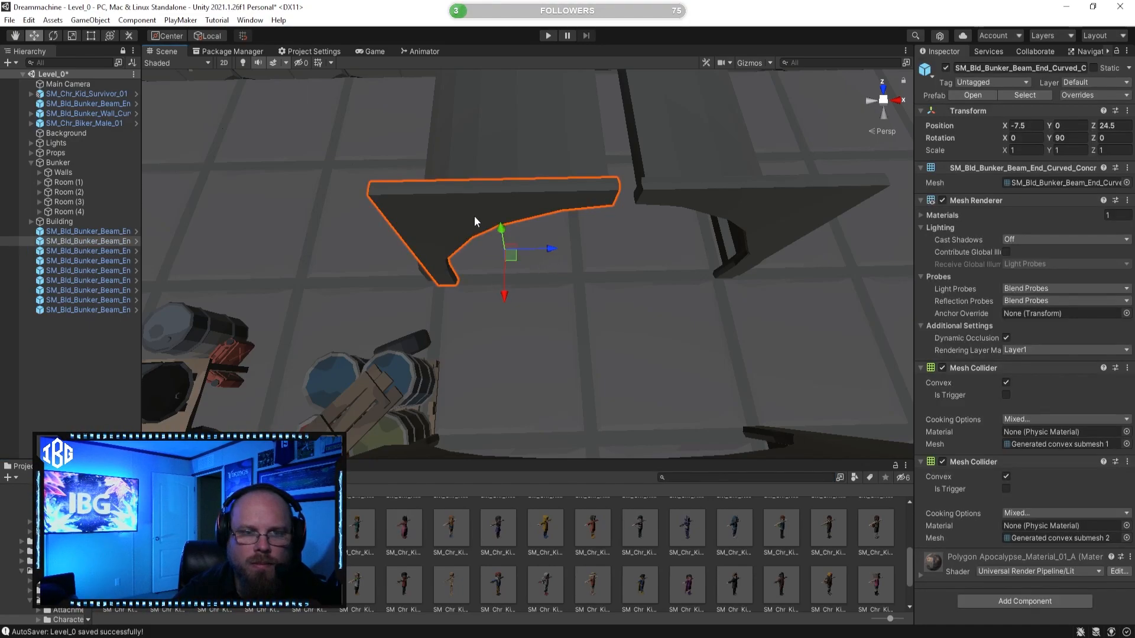
drag(558, 245, 542, 250)
click(590, 402)
right_drag(590, 402, 677, 299)
key(a)
key(s)
click(711, 288)
drag(586, 334, 567, 341)
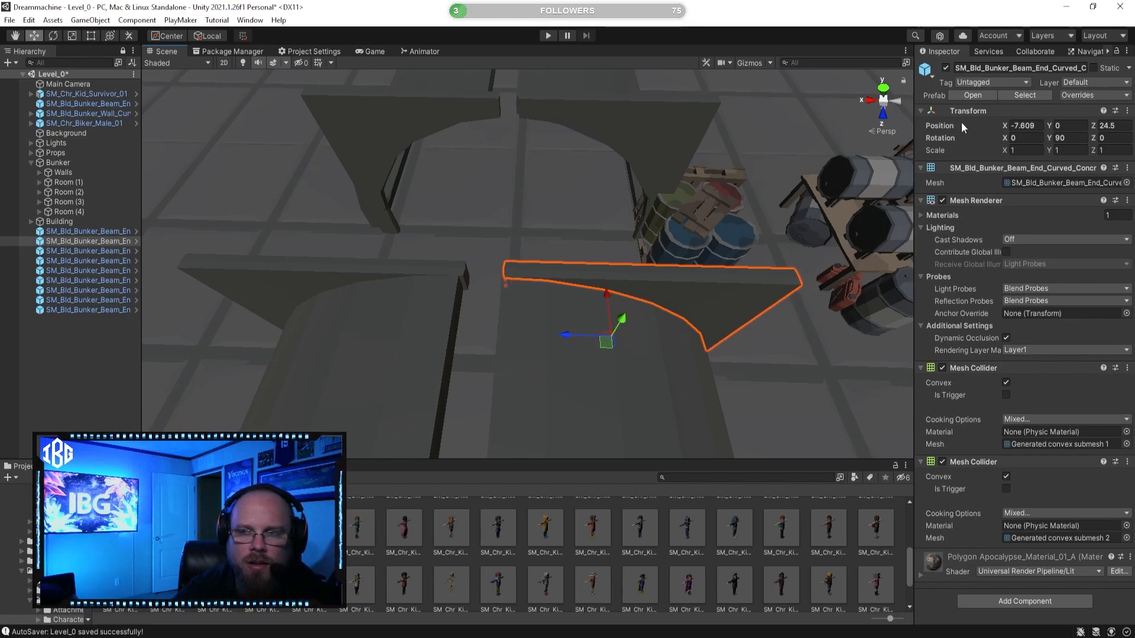
Fine-tune the 90 degree end beam's X position to about -7.59, at the inner edge of its curved wall
click(810, 560)
right_drag(589, 325, 637, 319)
key(w)
click(722, 282)
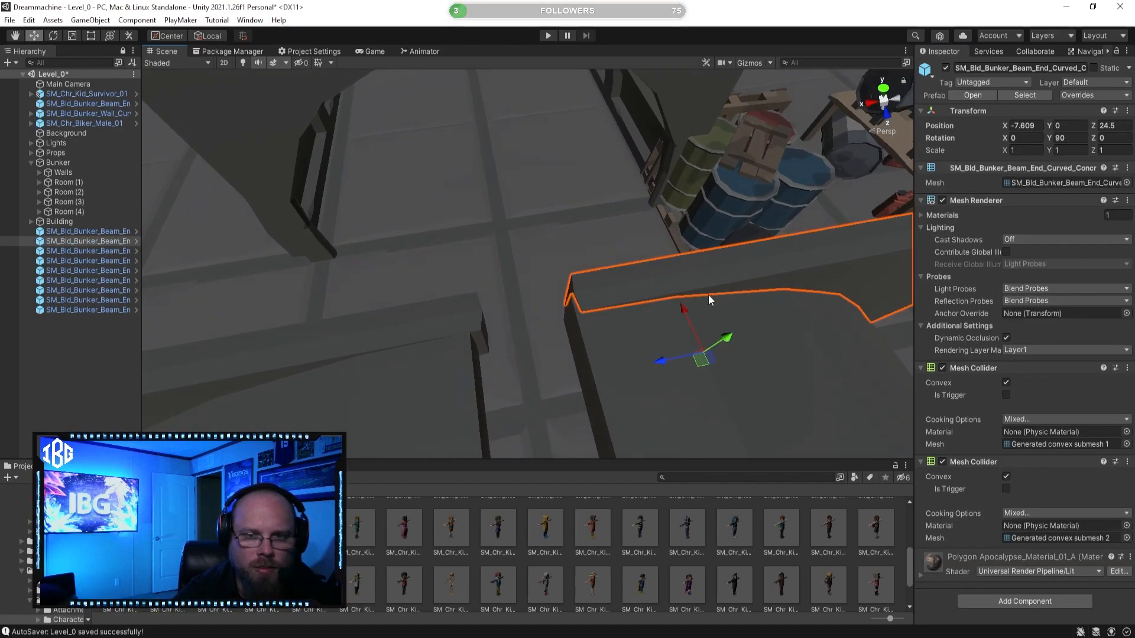
drag(662, 359, 662, 363)
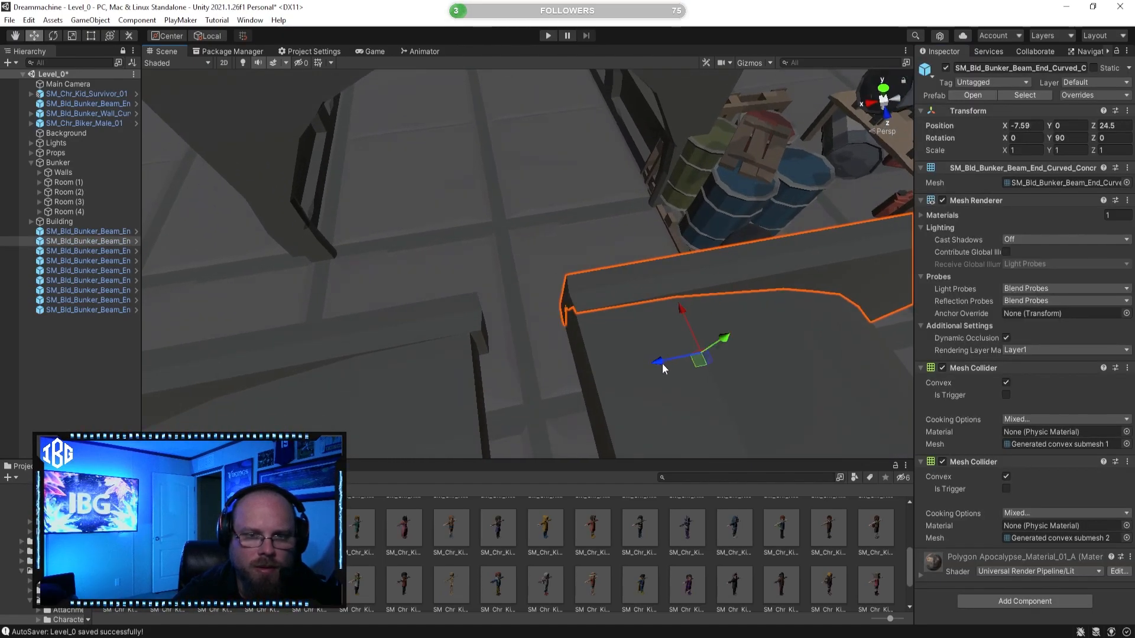
Fine-tune the 270 degree end beam's X position to about -2.21, at the inner edge of its curved wall
click(675, 558)
key(d)
right_drag(673, 430, 645, 419)
click(396, 304)
right_drag(395, 304, 396, 337)
key(a)
drag(430, 359, 425, 361)
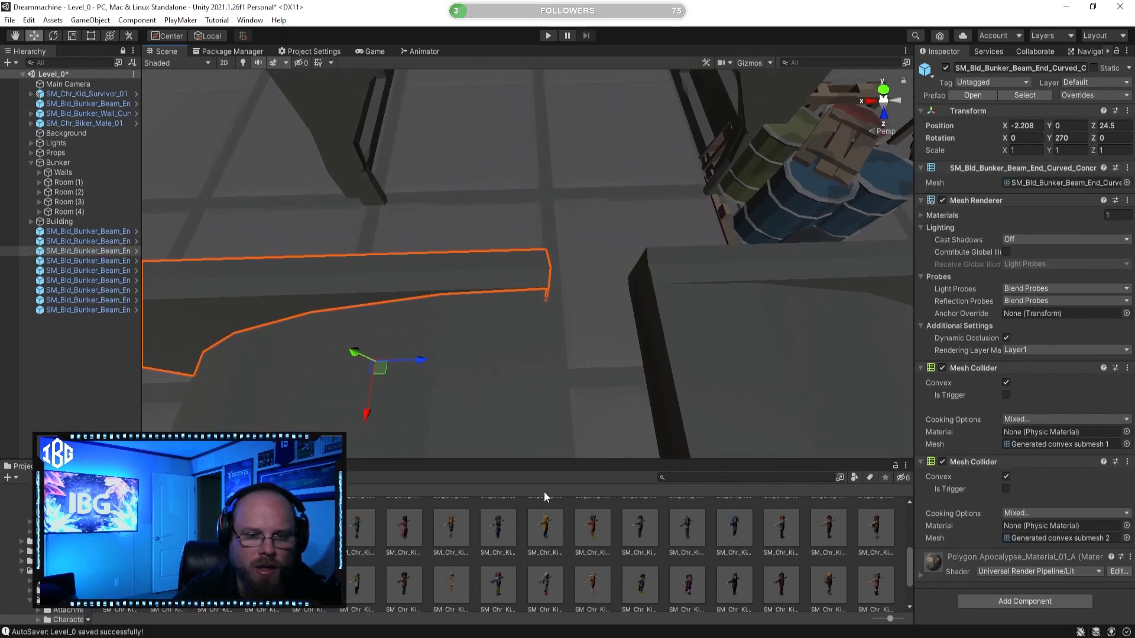
Delete the roughly placed 90 degree end beam on the opposite side of the first gap
click(522, 562)
key(d)
right_drag(520, 427, 841, 248)
key(a)
key(d)
key(s)
right_drag(681, 336, 408, 334)
key(w)
click(720, 341)
key(e)
key(d)
click(407, 232)
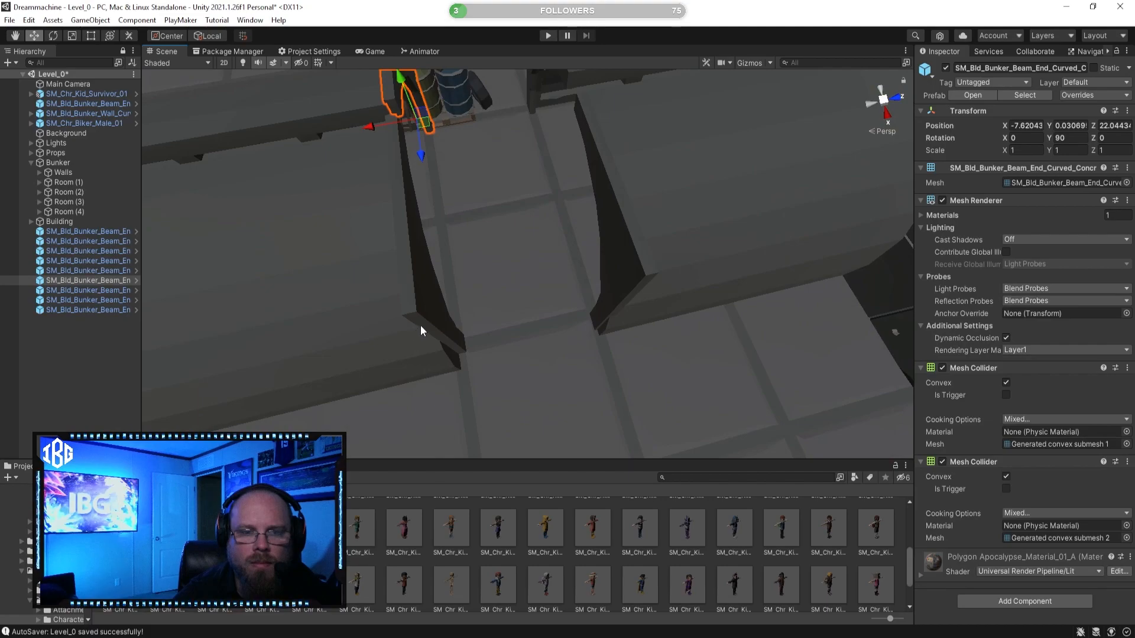
key(Delete)
Delete the remaining roughly placed end beams along the tunnel, keeping the aligned pair at Z 24.5
right_drag(430, 276, 277, 187)
click(197, 126)
key(Delete)
click(194, 99)
key(Delete)
click(307, 76)
key(Delete)
click(347, 84)
key(Delete)
Duplicate the aligned pair of end beams and move the copy to Z 22 on the opposite side of the first gap
right_drag(346, 85, 536, 98)
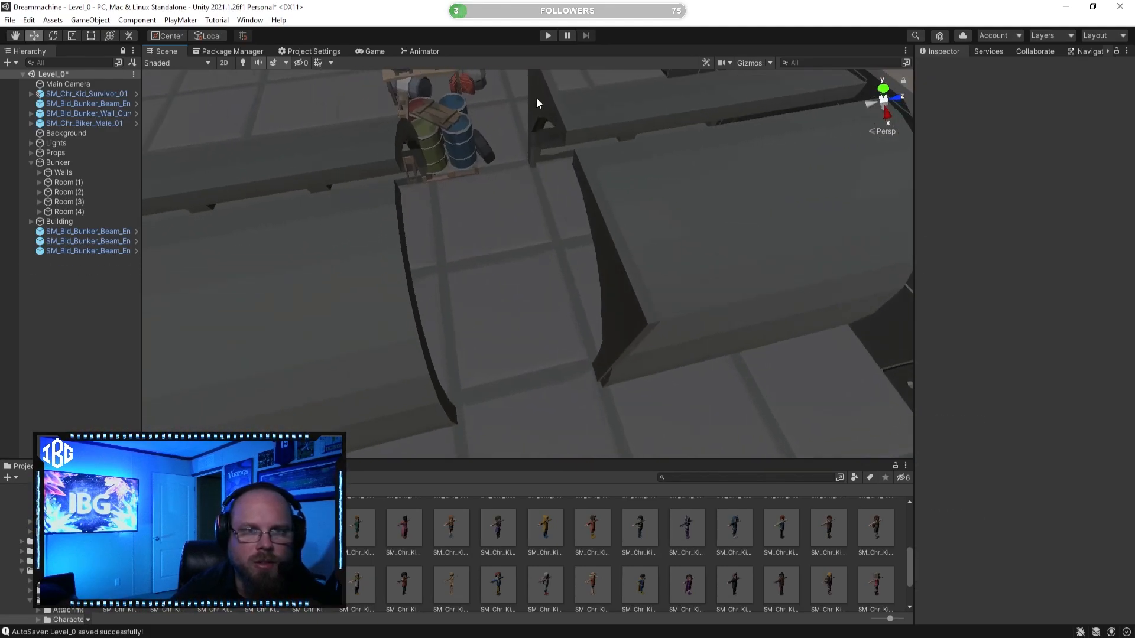
click(537, 98)
shift+click(631, 278)
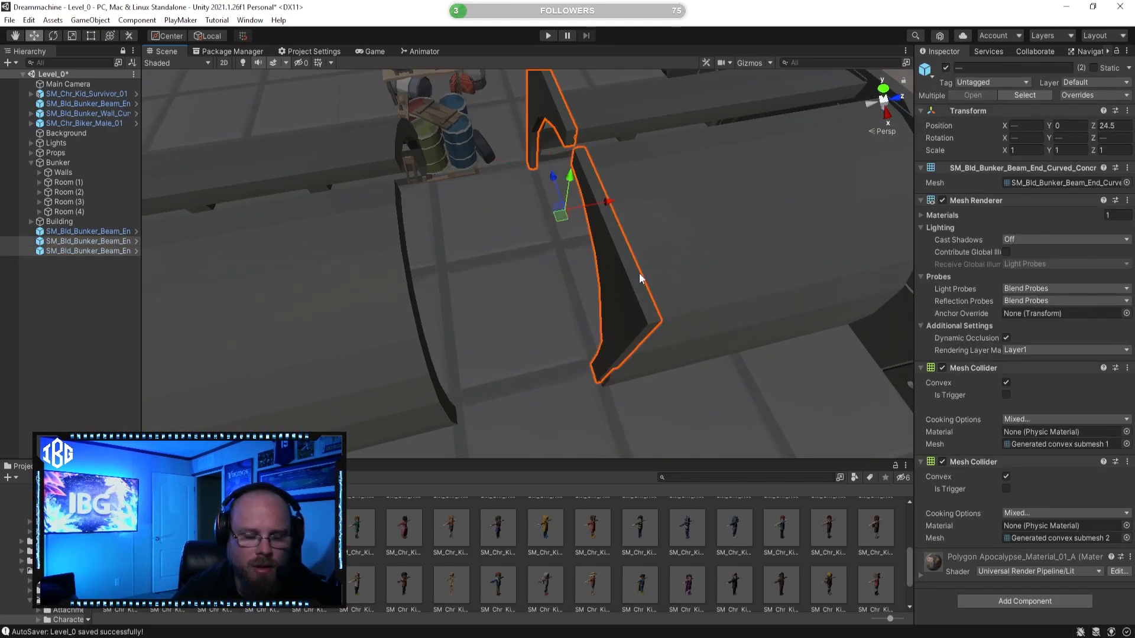
drag(526, 217, 388, 243)
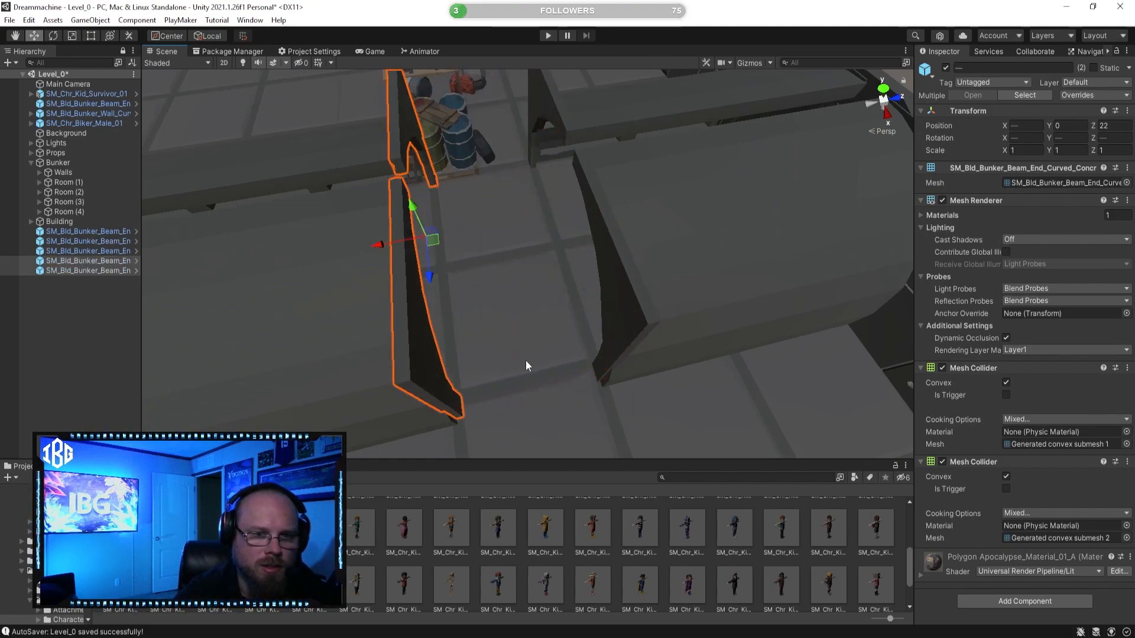
right_drag(525, 360, 514, 516)
click(520, 547)
right_drag(508, 378, 495, 281)
click(414, 220)
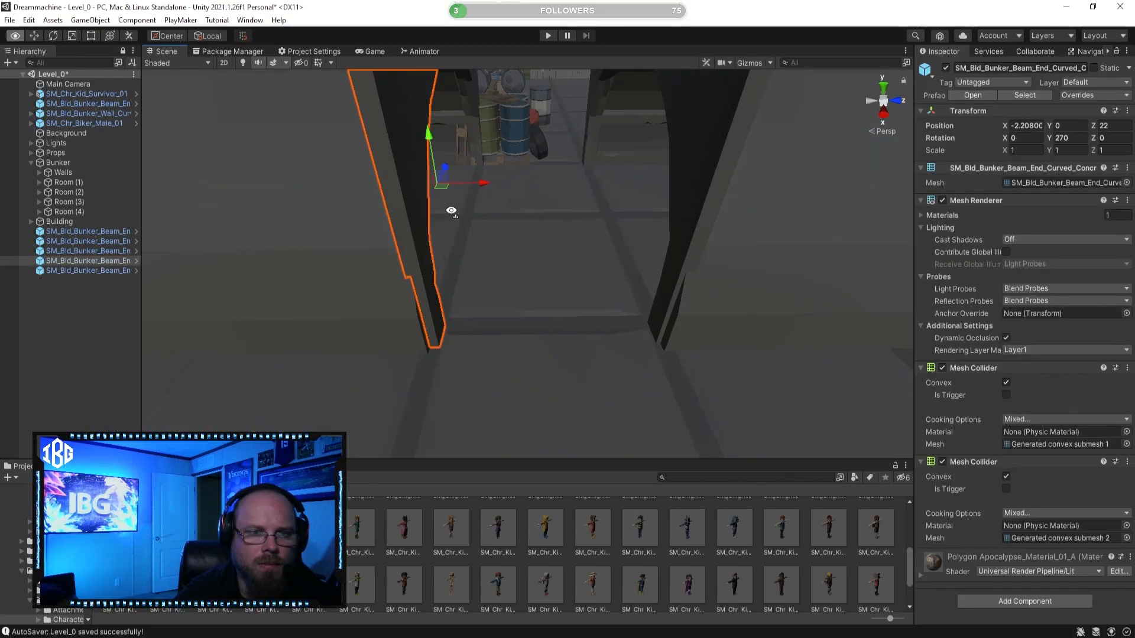
Duplicate the Z 22 pair of end beams and move the copy along the tunnel to the second gap
click(573, 555)
right_drag(523, 384, 686, 262)
click(478, 275)
shift+click(483, 185)
key(ctrl+d)
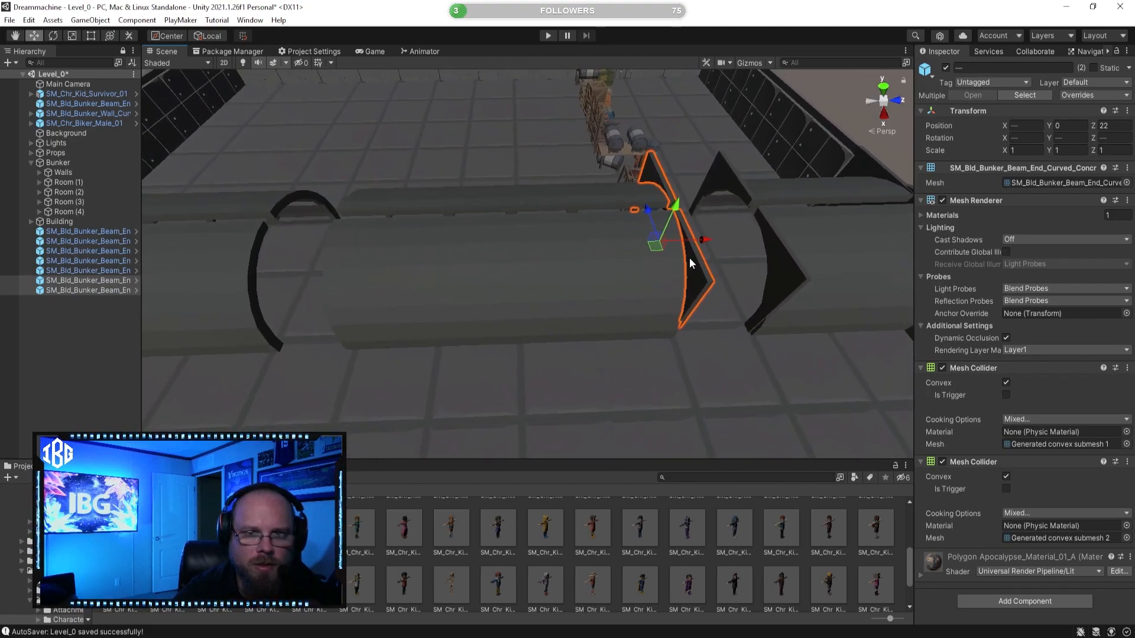
drag(707, 240, 436, 291)
Duplicate the second gap's pair of end beams and move the copy across to the gap's opposite side
key(a)
key(w)
right_drag(436, 291, 447, 287)
key(ctrl+d)
ctrl+drag(555, 238, 448, 256)
right_drag(453, 263, 453, 273)
click(625, 566)
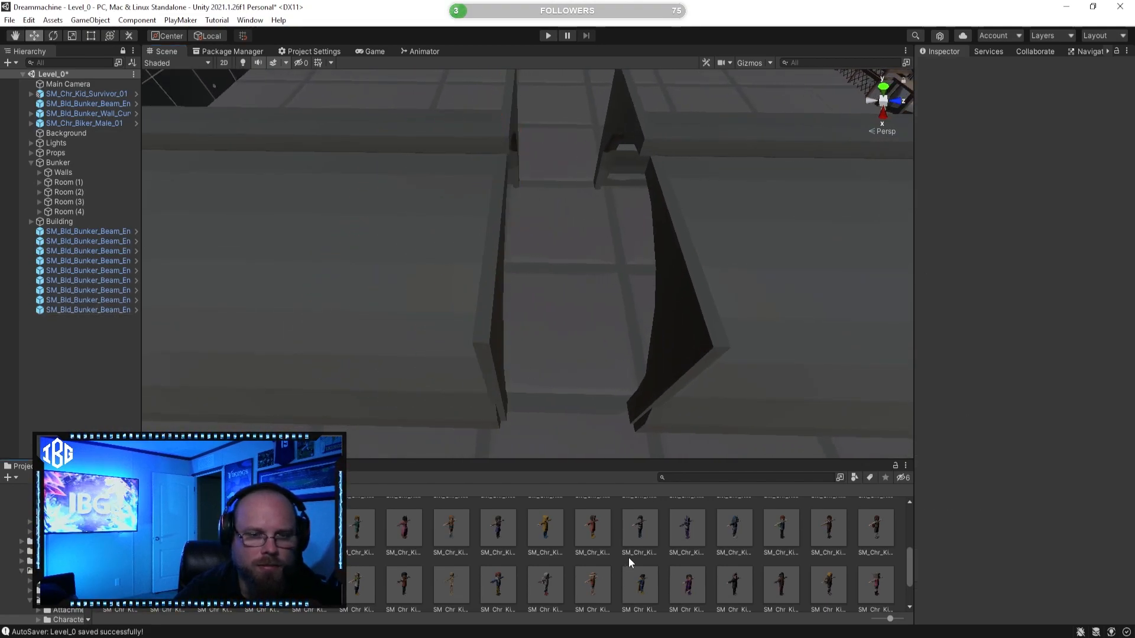
Open the Buildings prefabs folder of PolygonApocalypse in the Asset Store assets
right_drag(609, 333, 554, 305)
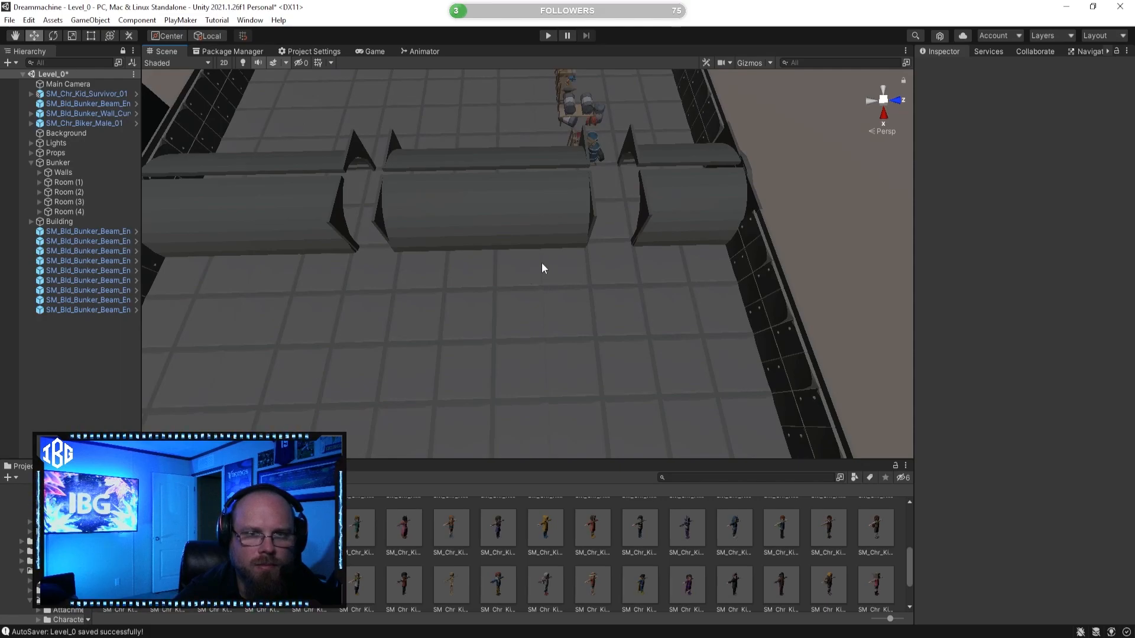
right_drag(488, 254, 264, 383)
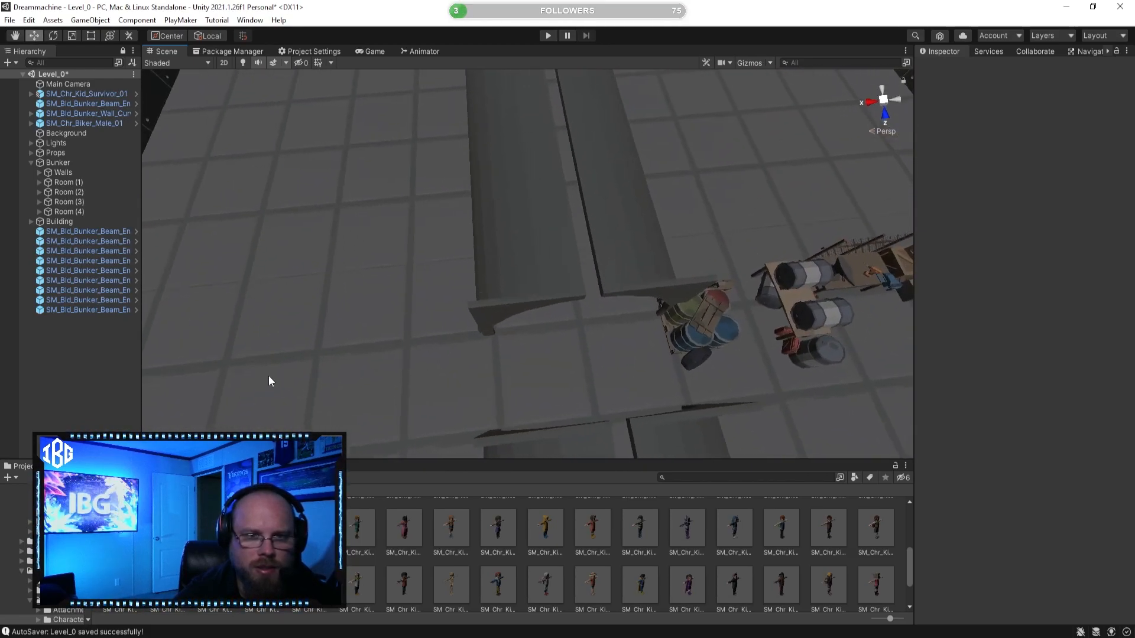
click(107, 491)
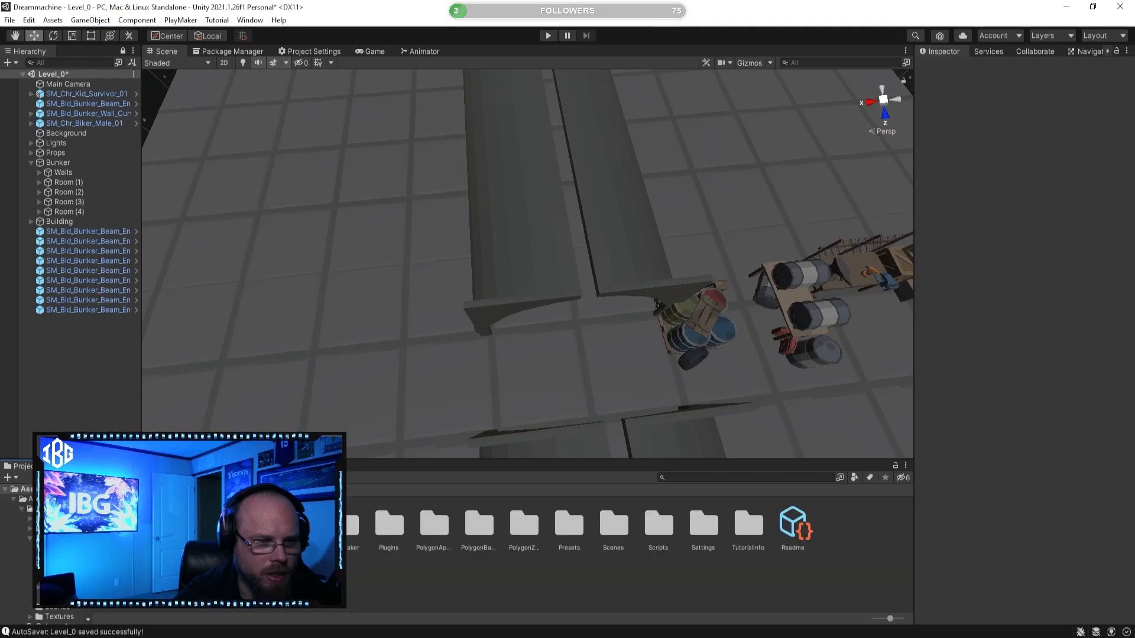
double_click(119, 524)
double_click(164, 524)
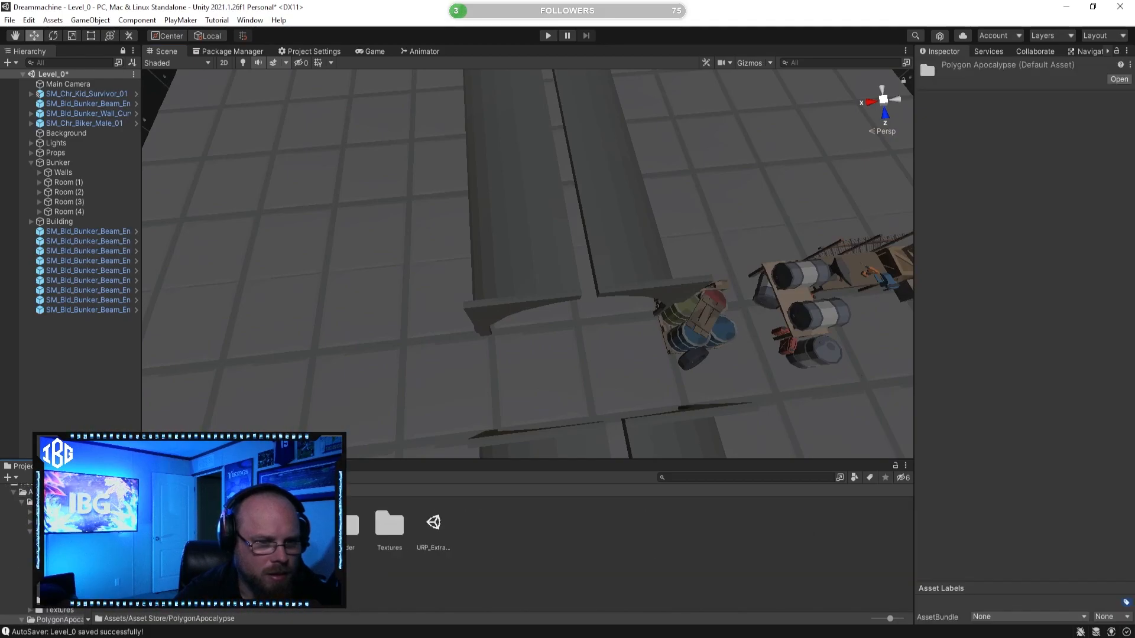
double_click(254, 524)
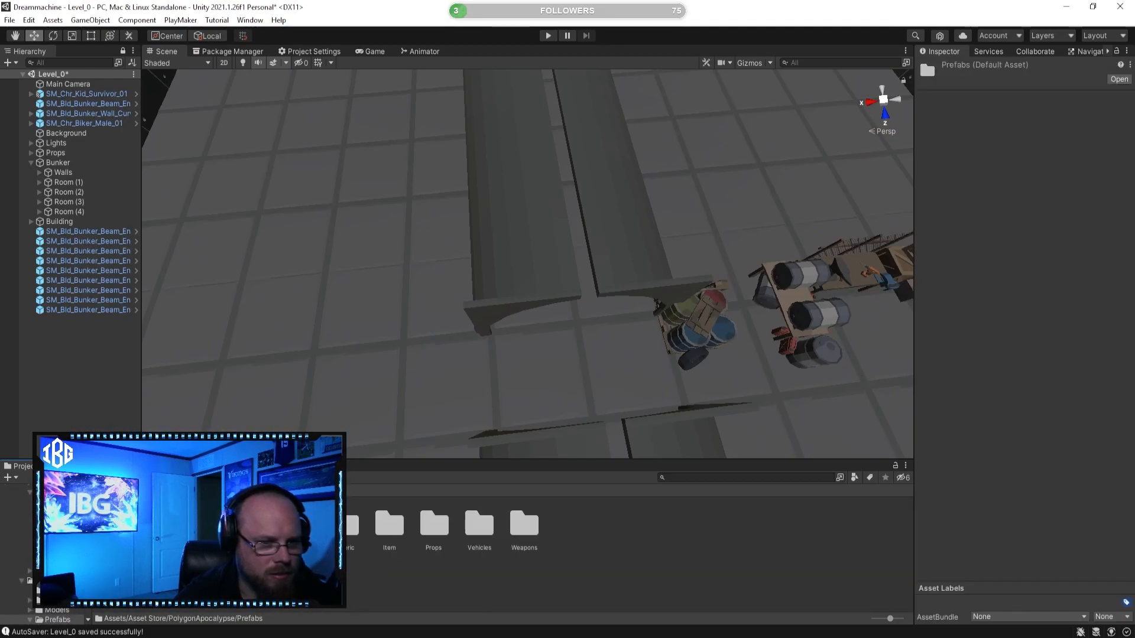
double_click(120, 524)
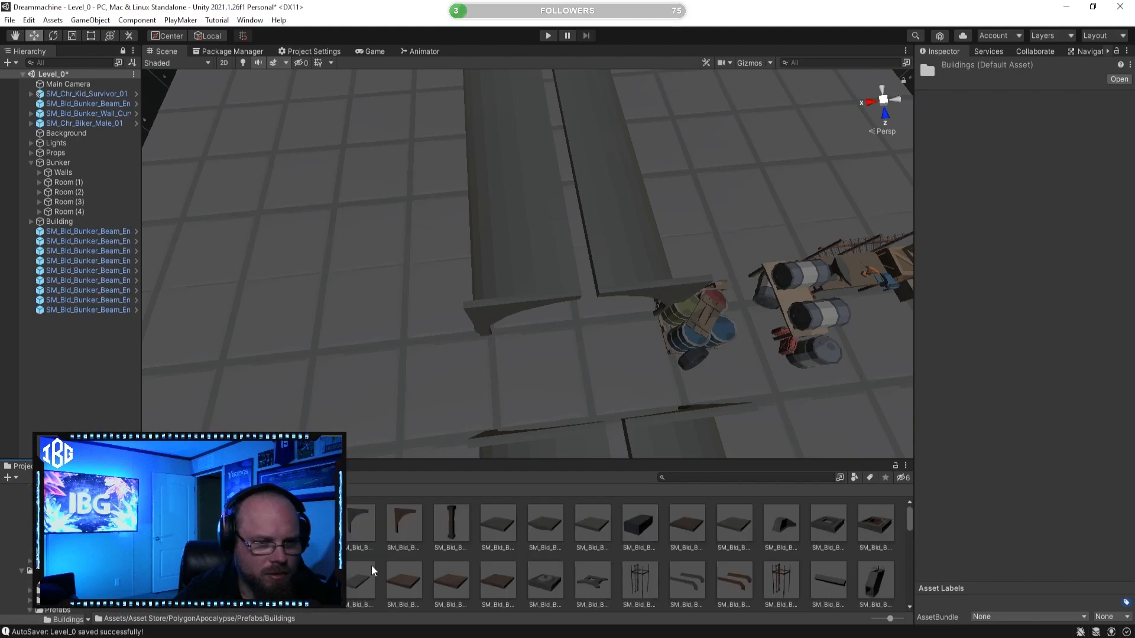
Preview the SM_Bld_Bunker_Wall_Slab_x1_02 prefab from the front and examine the existing bunker walls
scroll(559, 569, down, 3)
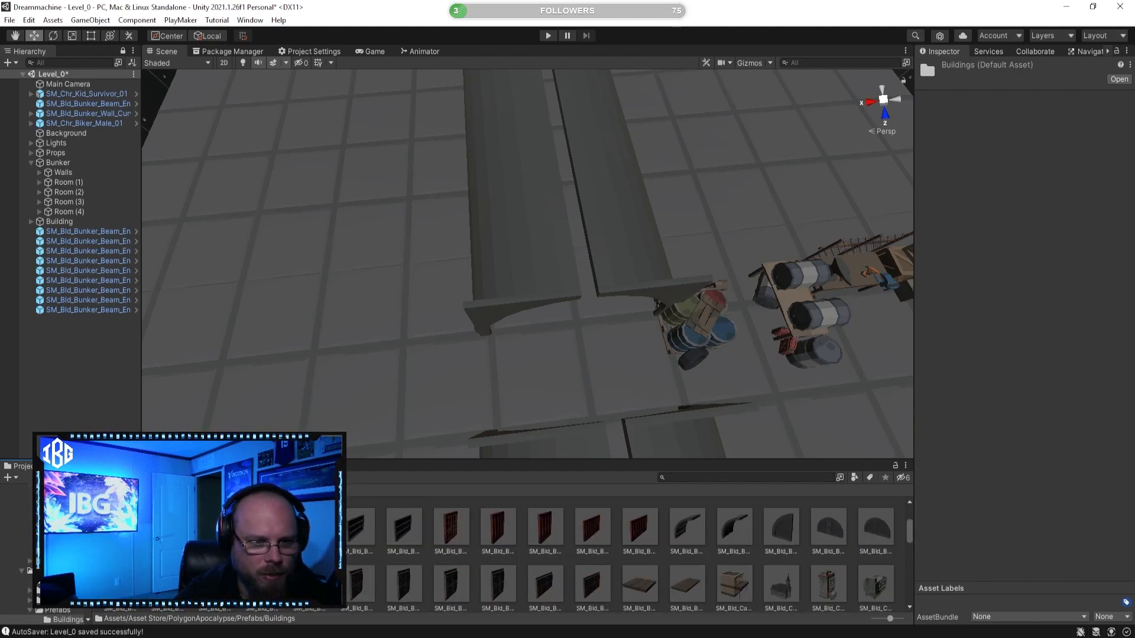
scroll(361, 593, down, 1)
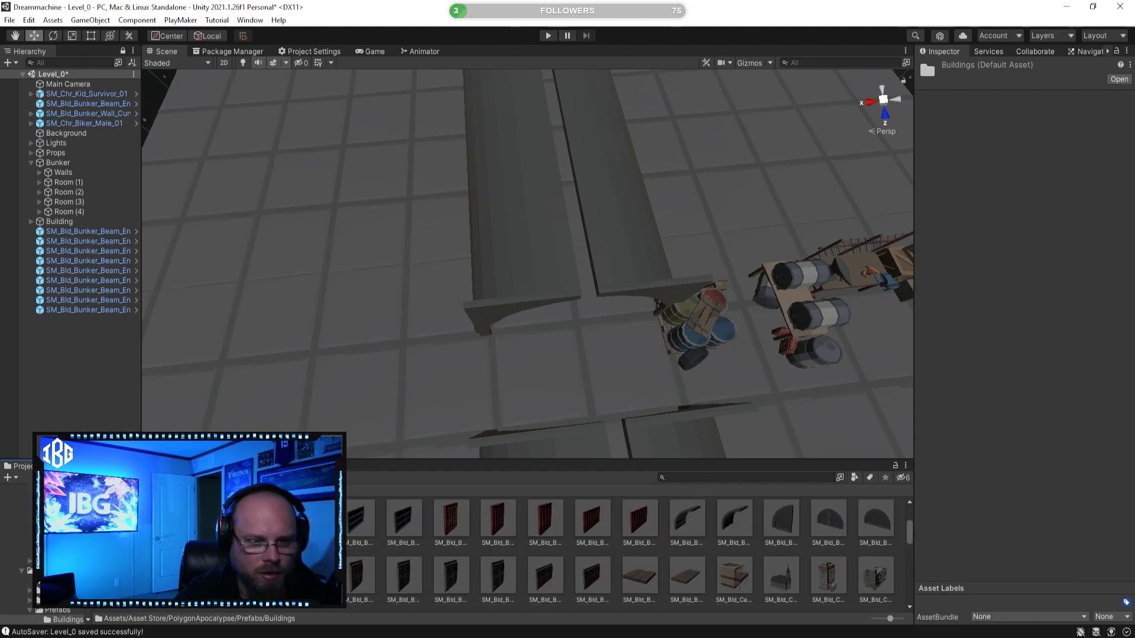
click(362, 573)
click(399, 584)
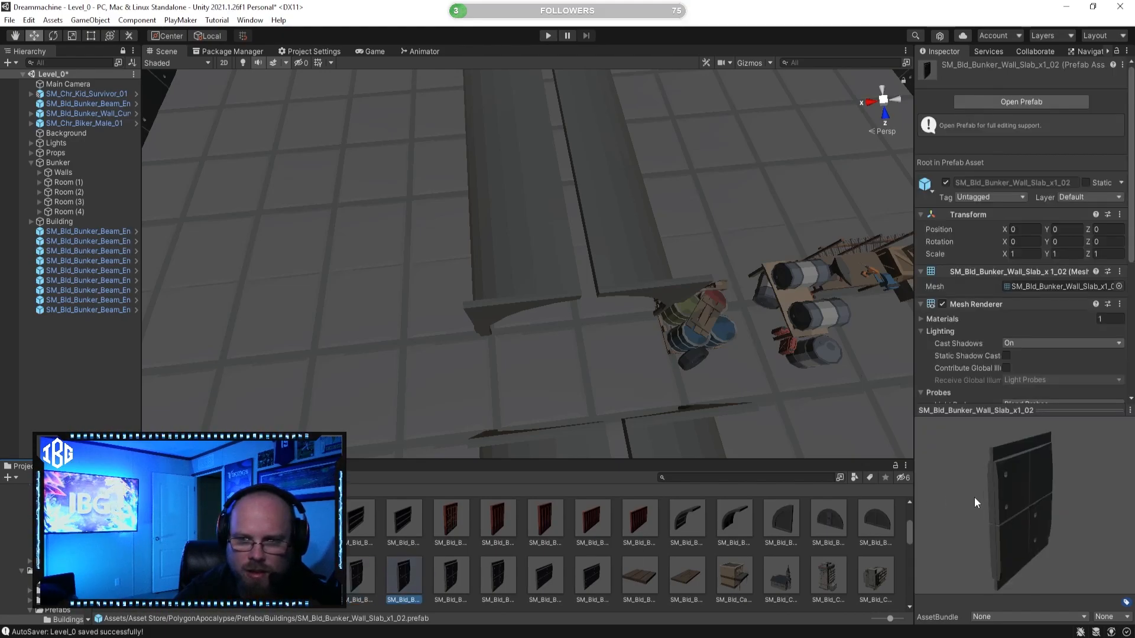
drag(967, 498, 932, 488)
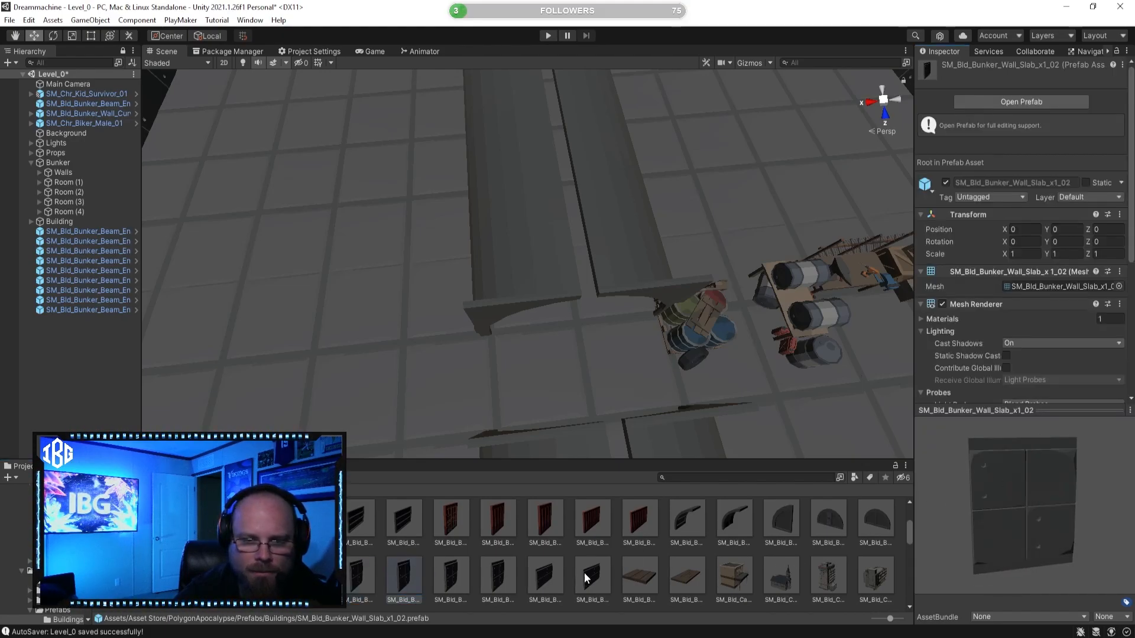
right_drag(570, 312, 392, 203)
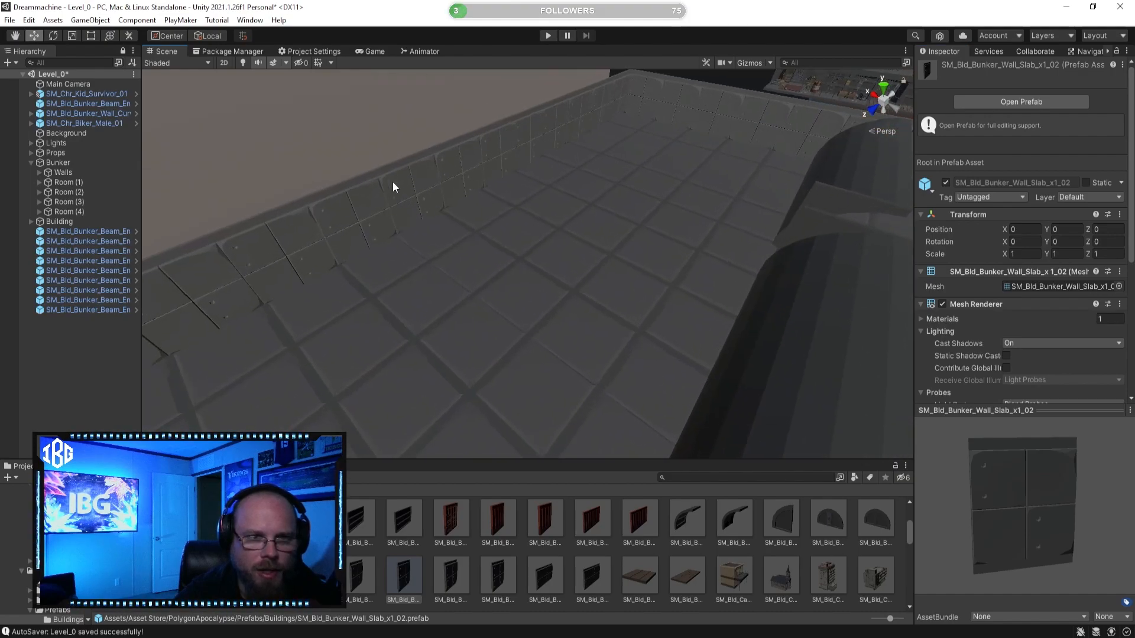
Browse the building prefabs for doors and preview SM_Bld_Door_03 from the front
right_drag(601, 393, 607, 562)
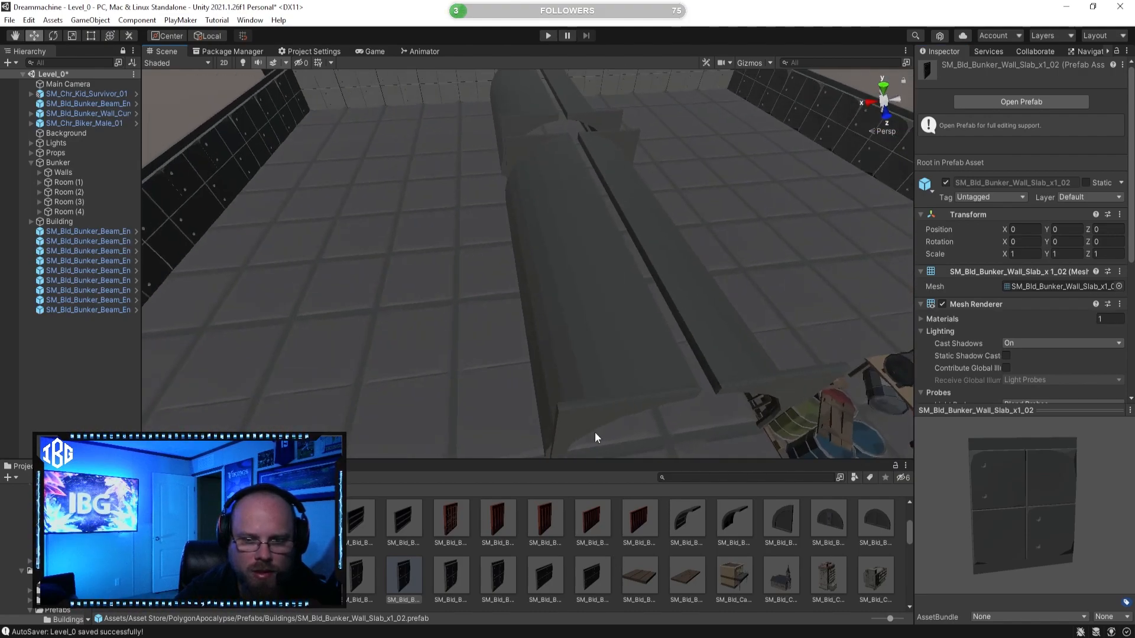
scroll(597, 540, down, 2)
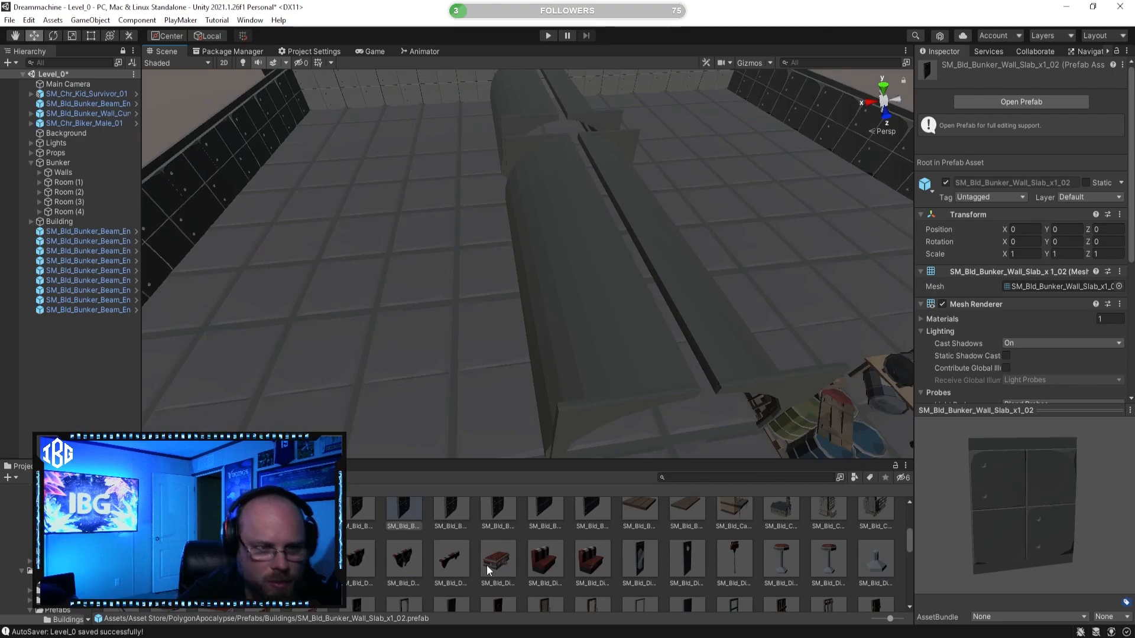
scroll(487, 565, down, 2)
click(449, 542)
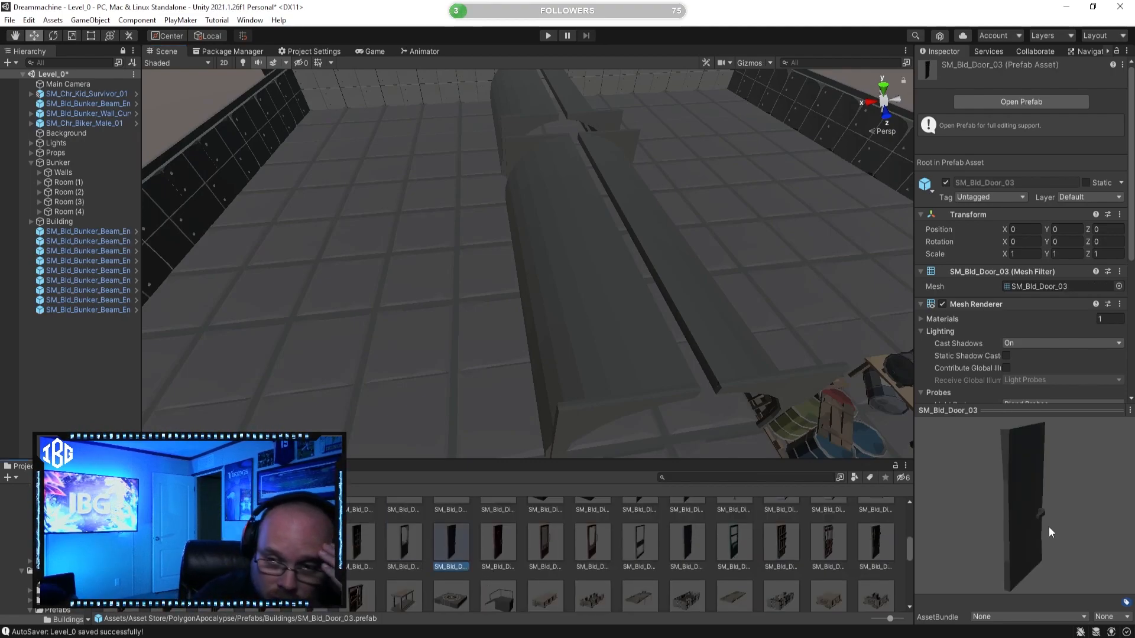
drag(1048, 527, 964, 510)
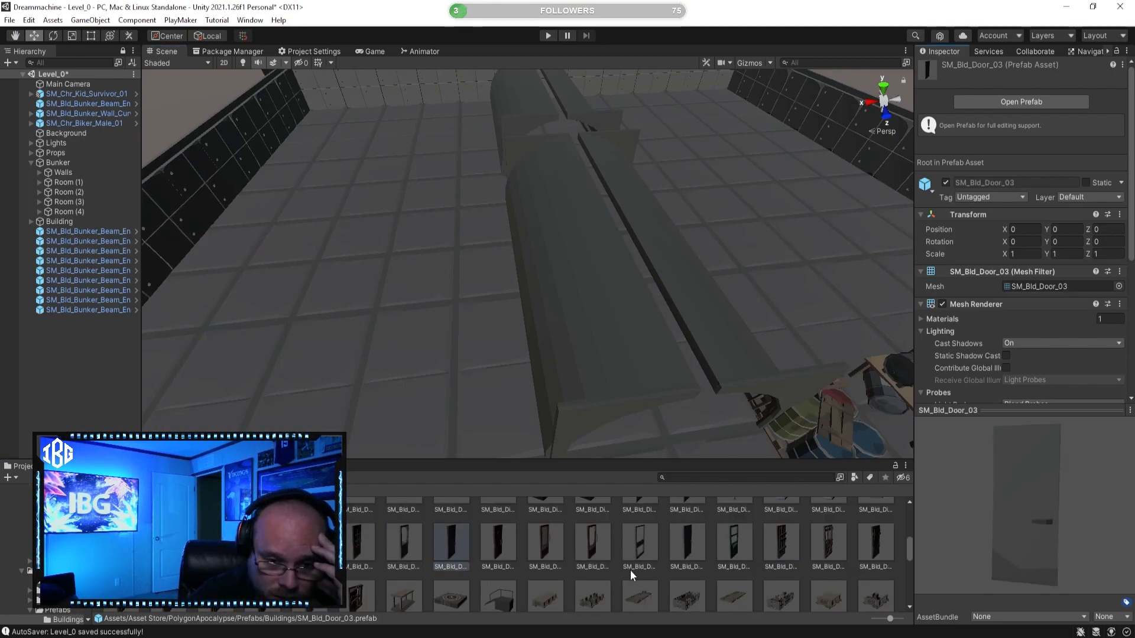
scroll(590, 569, up, 2)
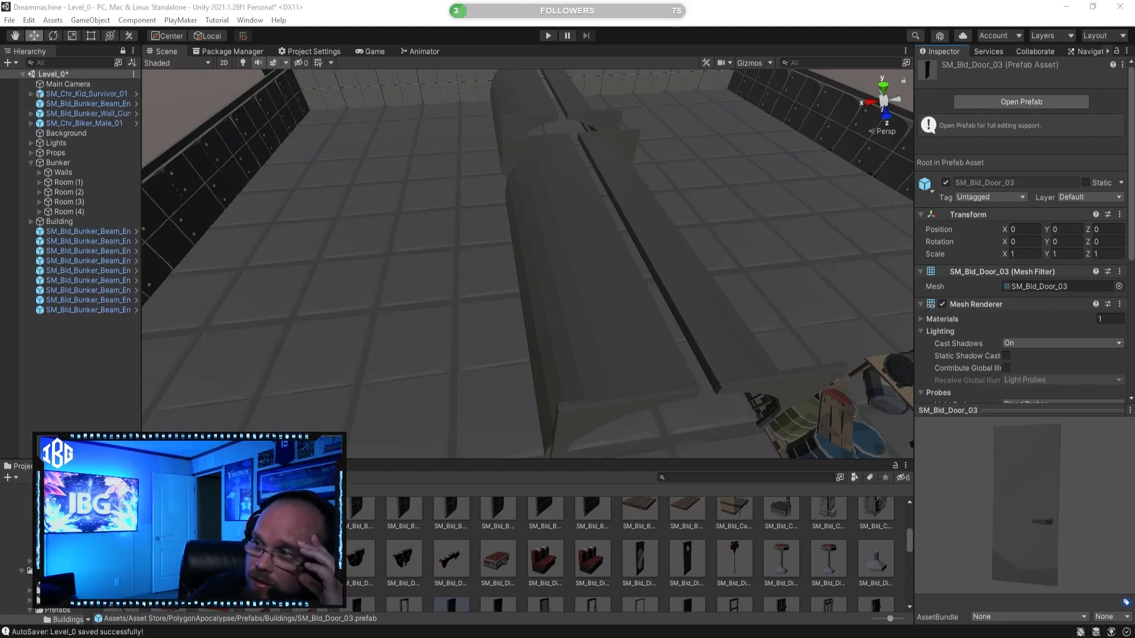
Review the top-down underground bunker reference image, and preview the SM_Bld_Door_05 prefab
drag(1134, 277, 668, 109)
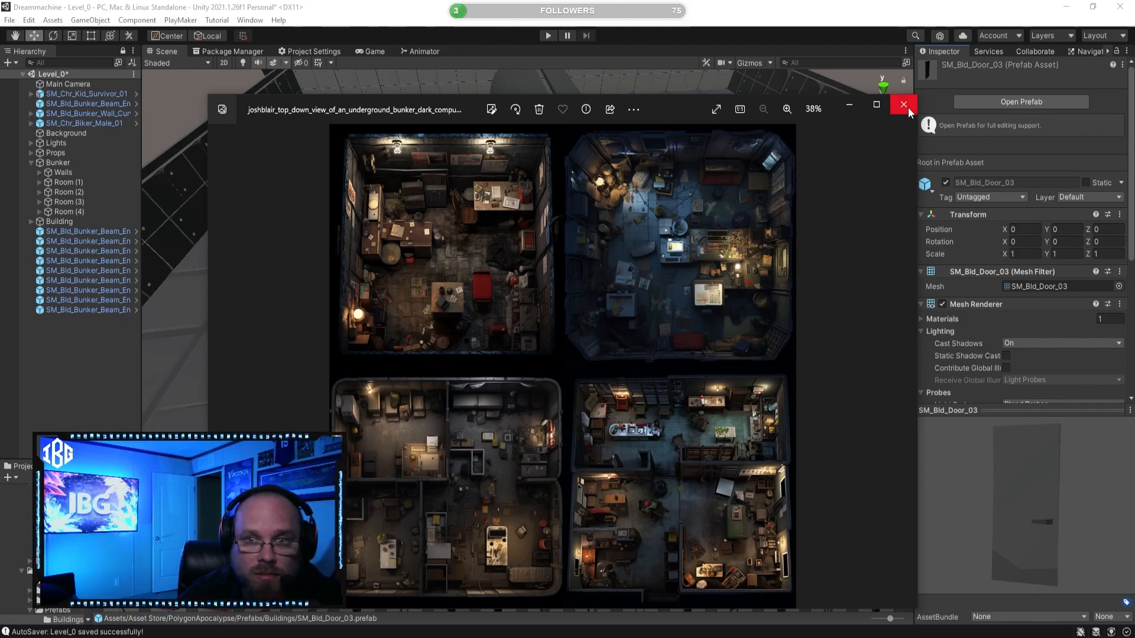
click(850, 108)
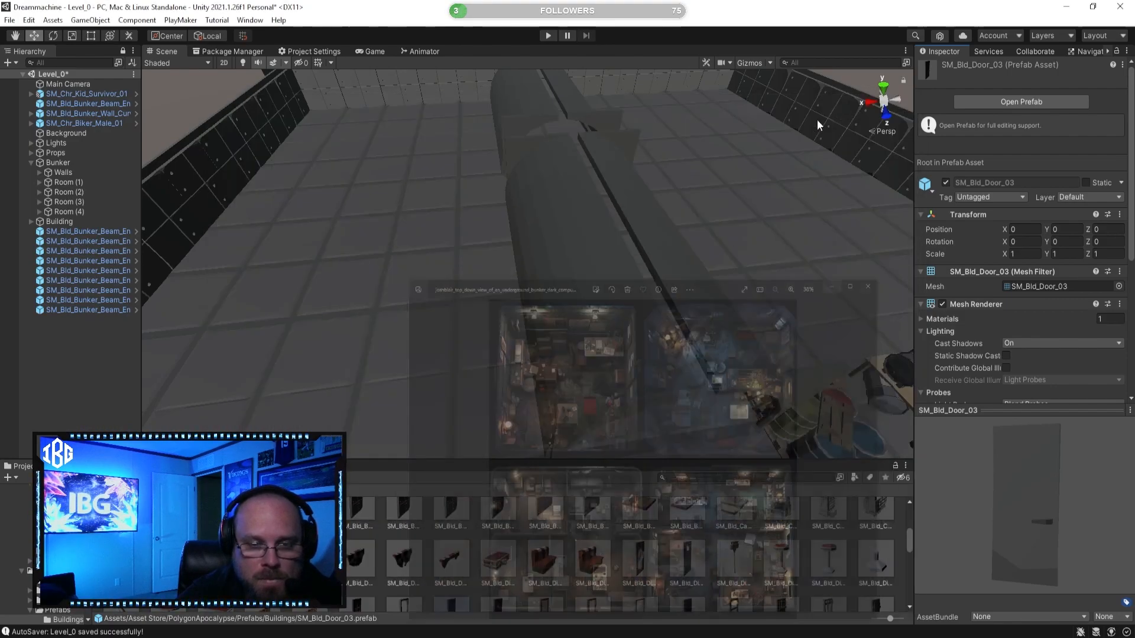
scroll(538, 566, down, 1)
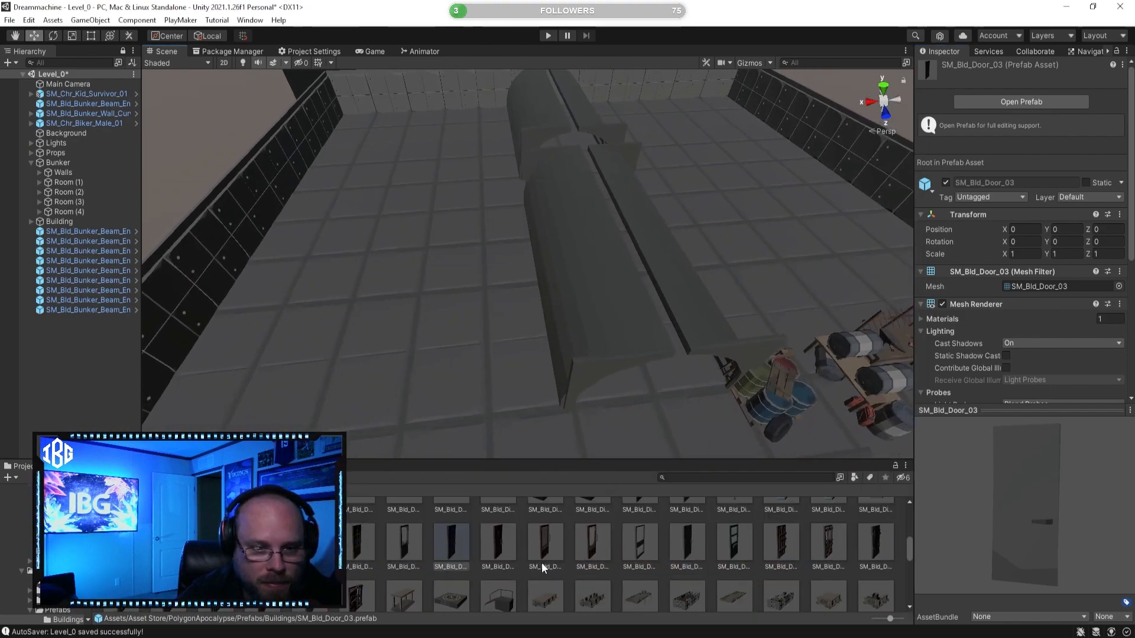
click(539, 551)
scroll(585, 573, down, 1)
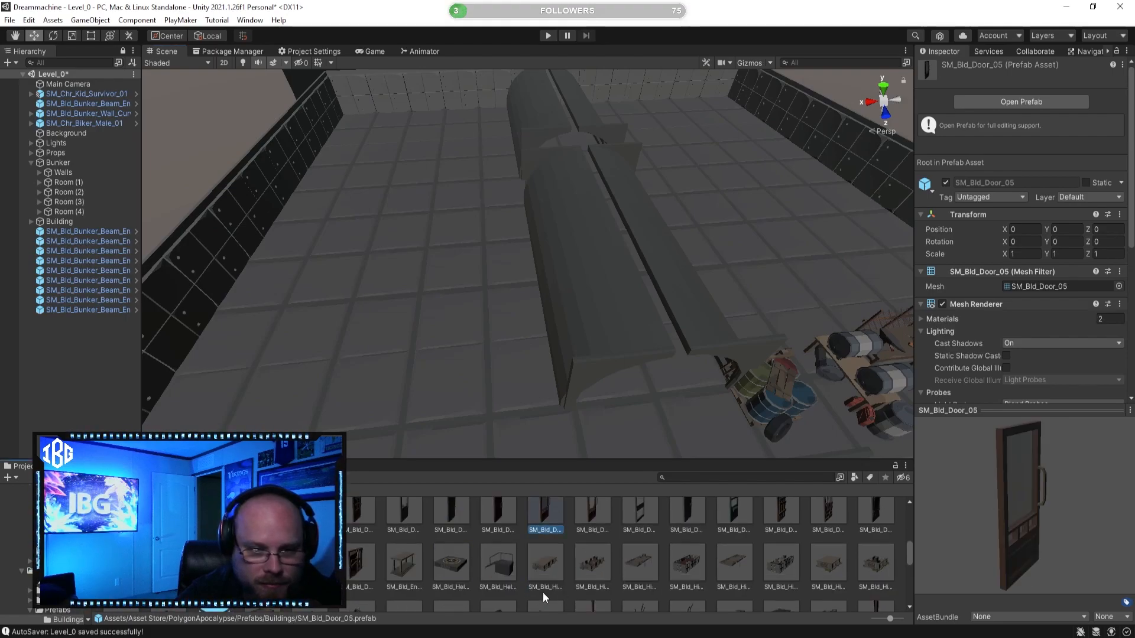
scroll(509, 564, up, 3)
scroll(506, 562, up, 2)
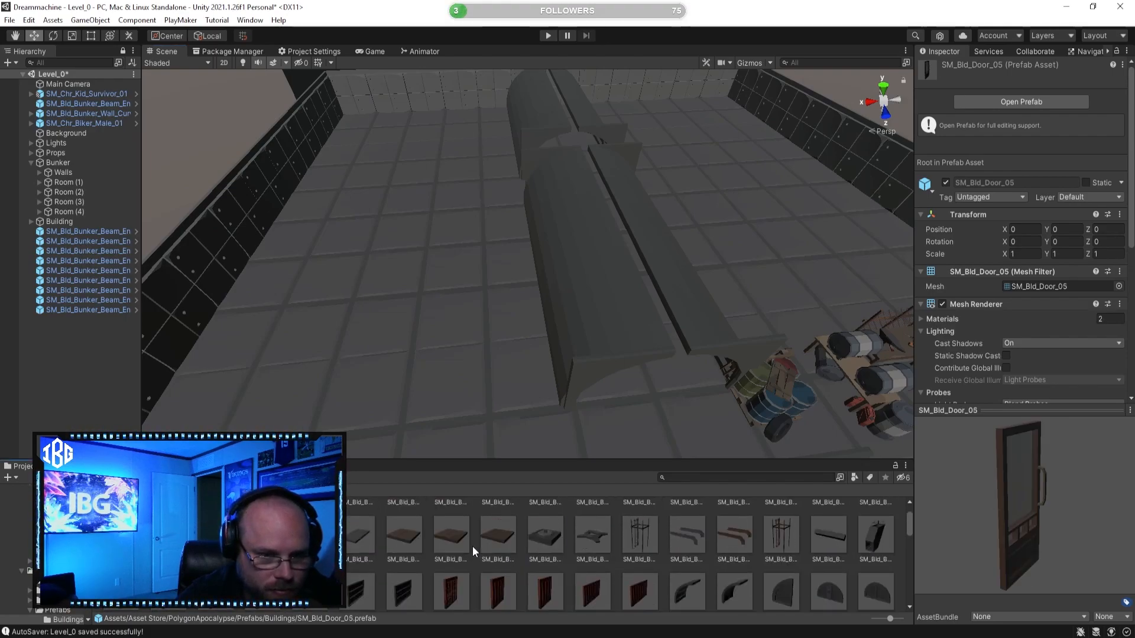
Preview the bunker wall prefabs one after another, through to SM_Bld_Bunker_Wall_Caution_Door_01
click(360, 574)
drag(1004, 515, 1114, 513)
click(312, 573)
drag(1034, 509, 966, 500)
click(264, 575)
click(217, 574)
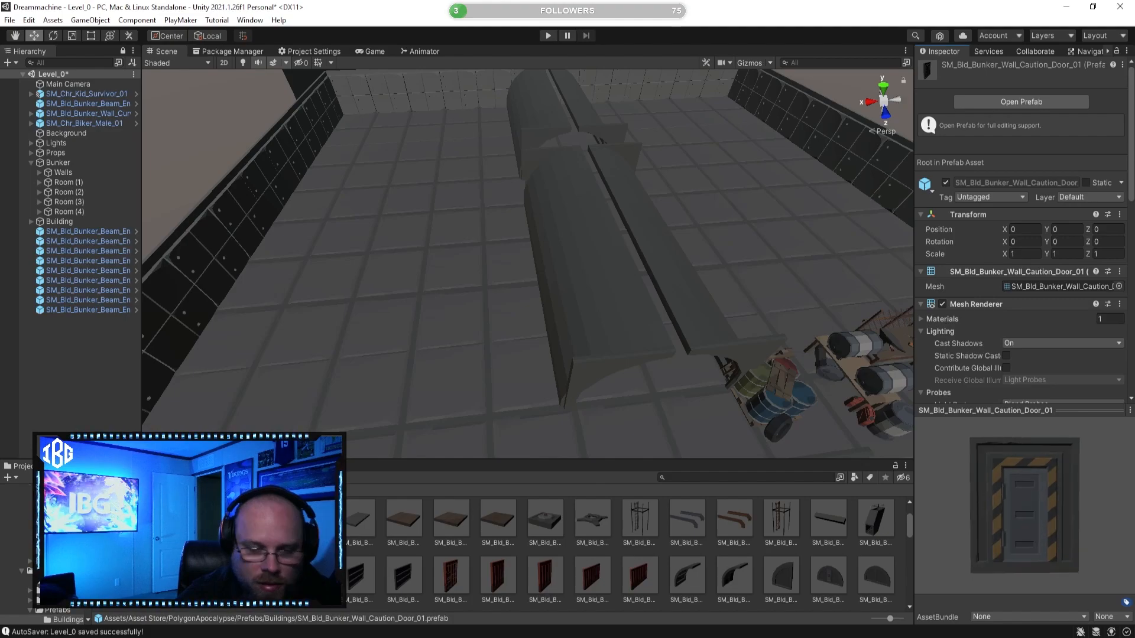
Place SM_Bld_Bunker_Wall_Caution_Door_01 at the first tunnel gap, rotated to -90 on Y and moved along the tunnel to about Z 24.59
alt+drag(416, 346, 577, 378)
drag(216, 574, 487, 419)
scroll(505, 390, up, 3)
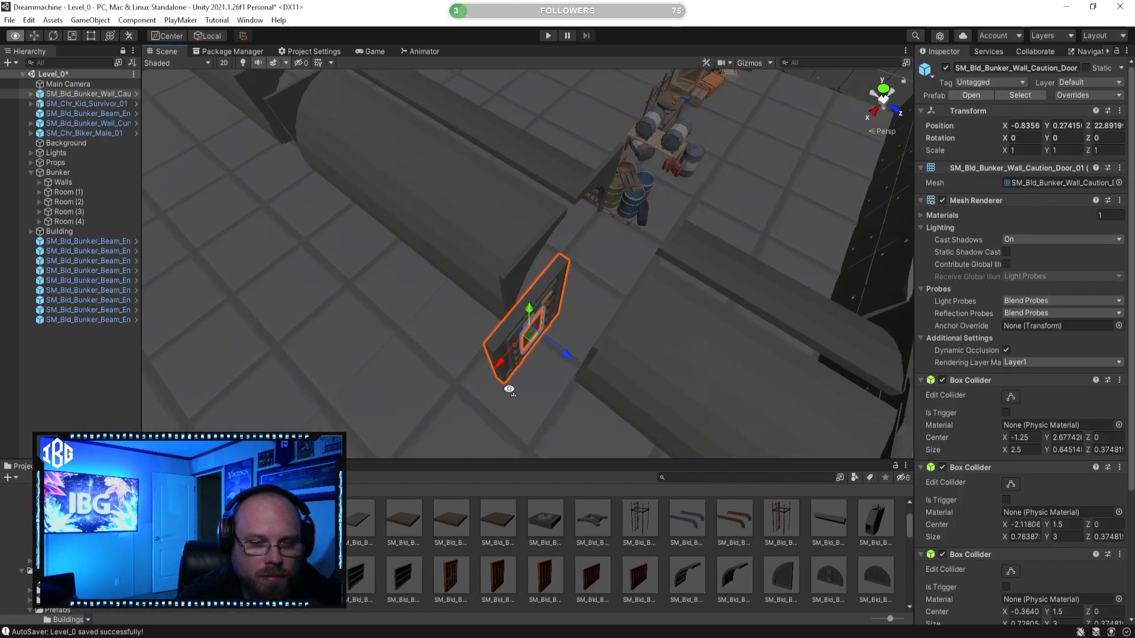
click(54, 37)
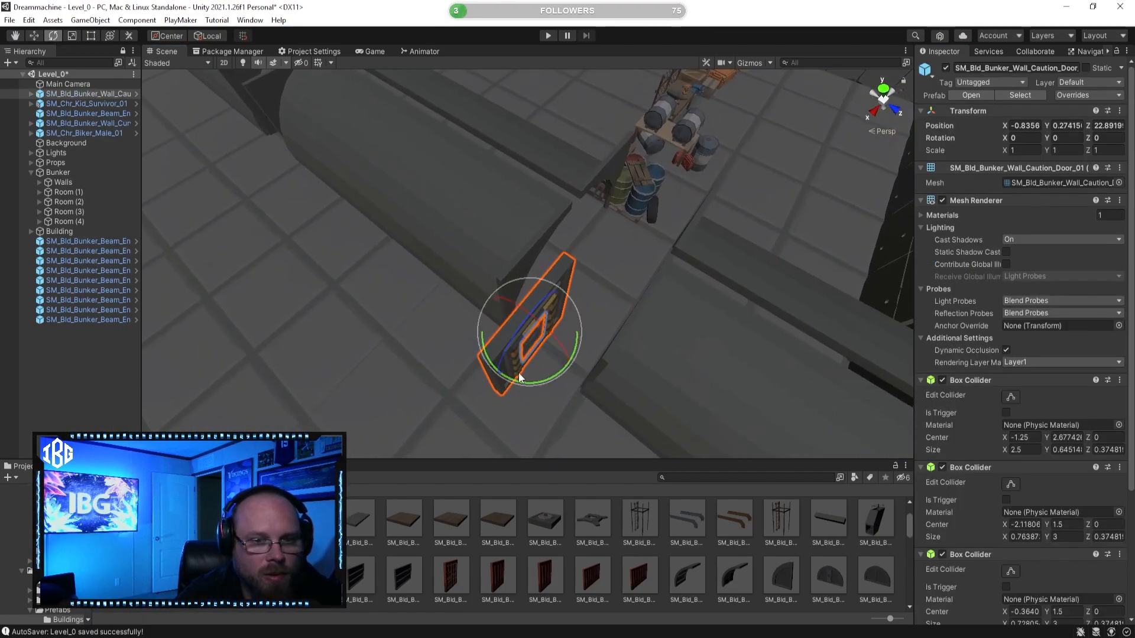
drag(513, 378, 663, 381)
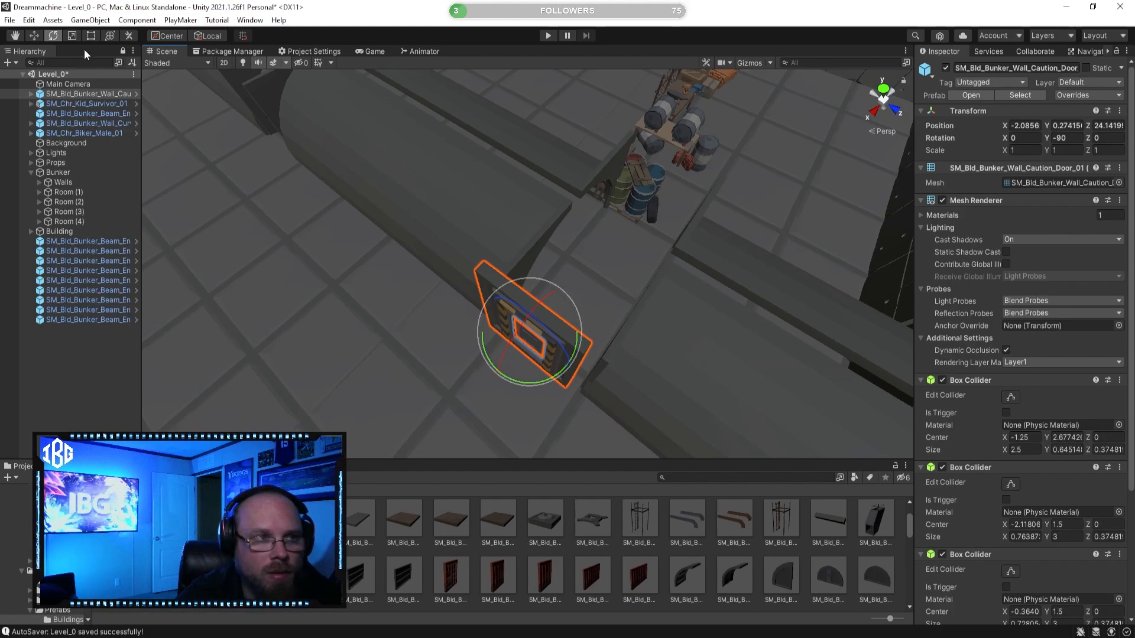
key(w)
drag(569, 366, 601, 359)
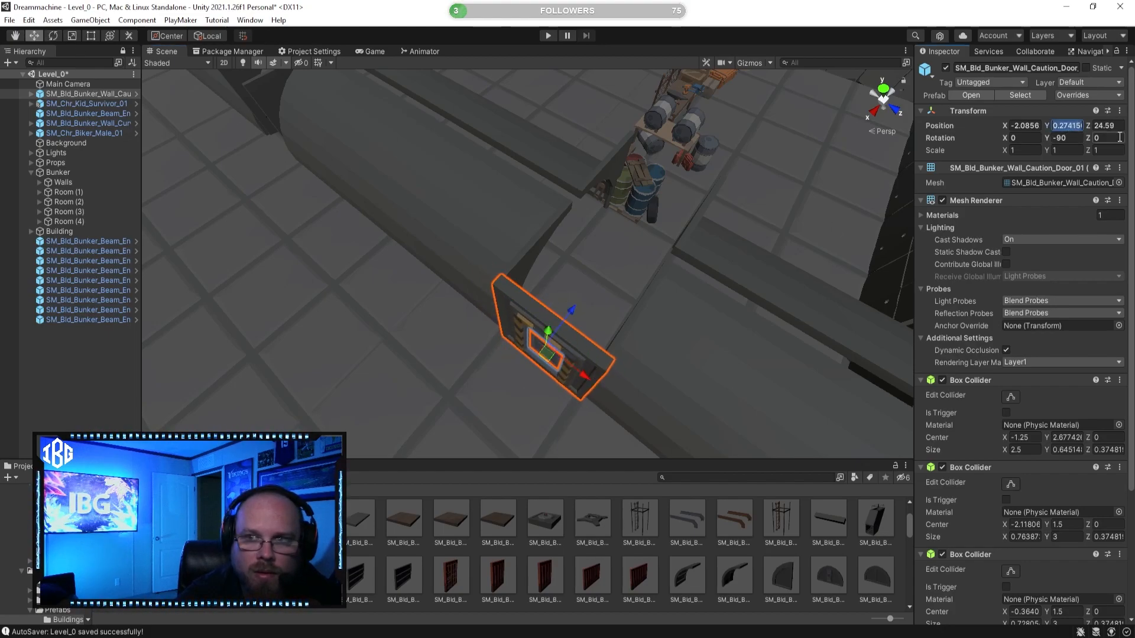
Set the caution door wall's position to Y 0 and Z 24.5
text(20)
key(BackSpace)
key(BackSpace)
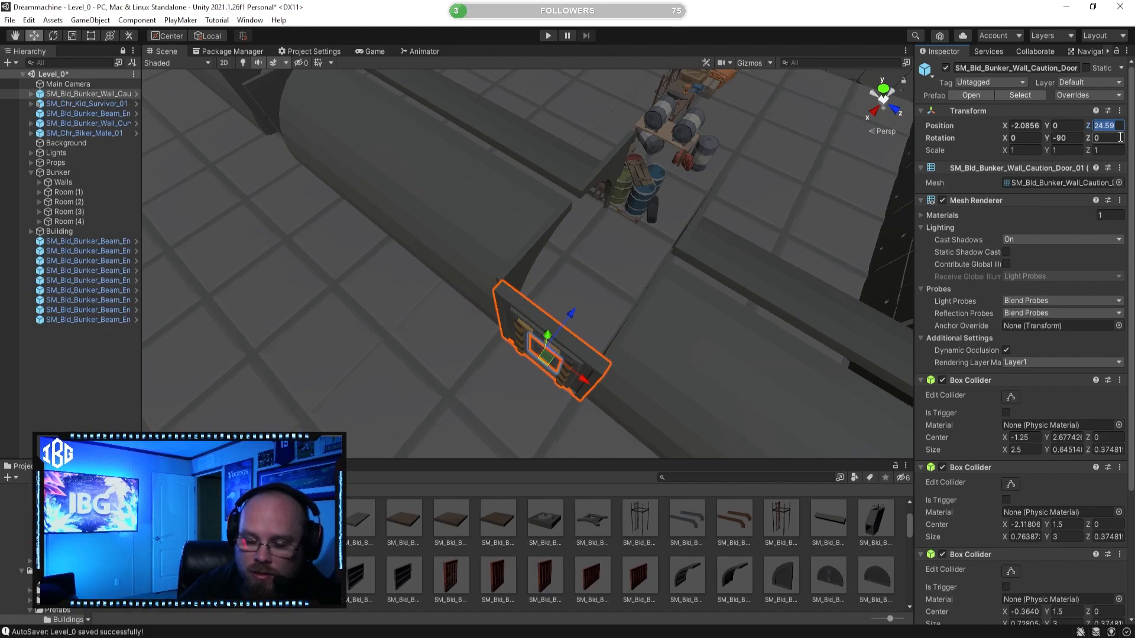
text(24.5)
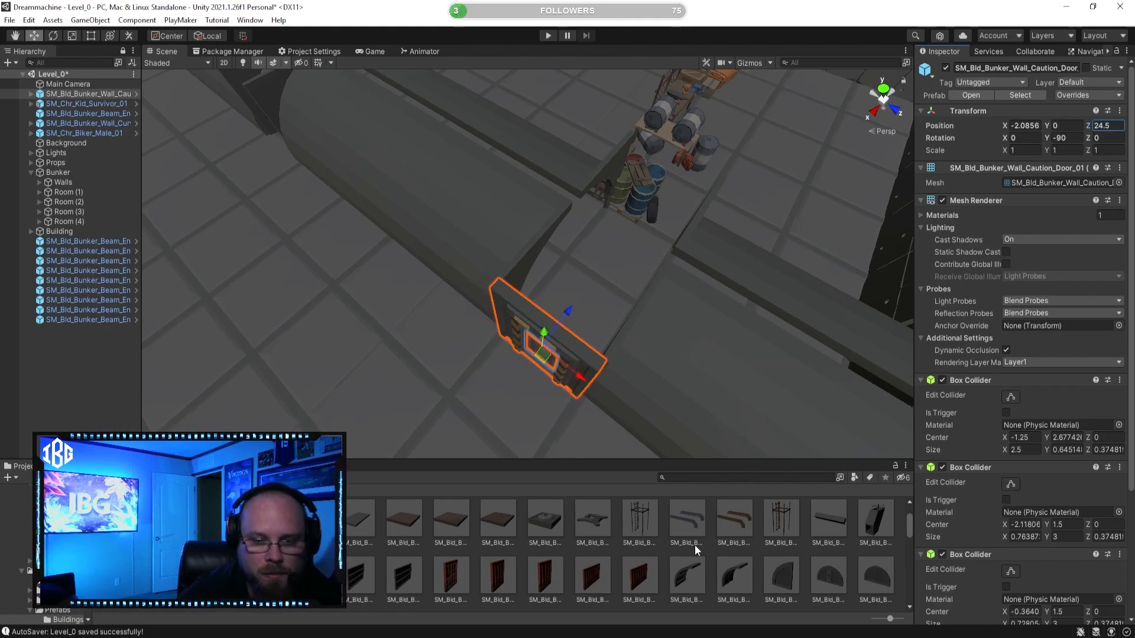
click(612, 550)
Inspect the barrel stack beside the tunnel and preview the SM_Bld_Bunker_Wall_Curved_End_Concrete_01 prefab
right_drag(620, 308, 472, 301)
click(495, 312)
drag(530, 307, 568, 334)
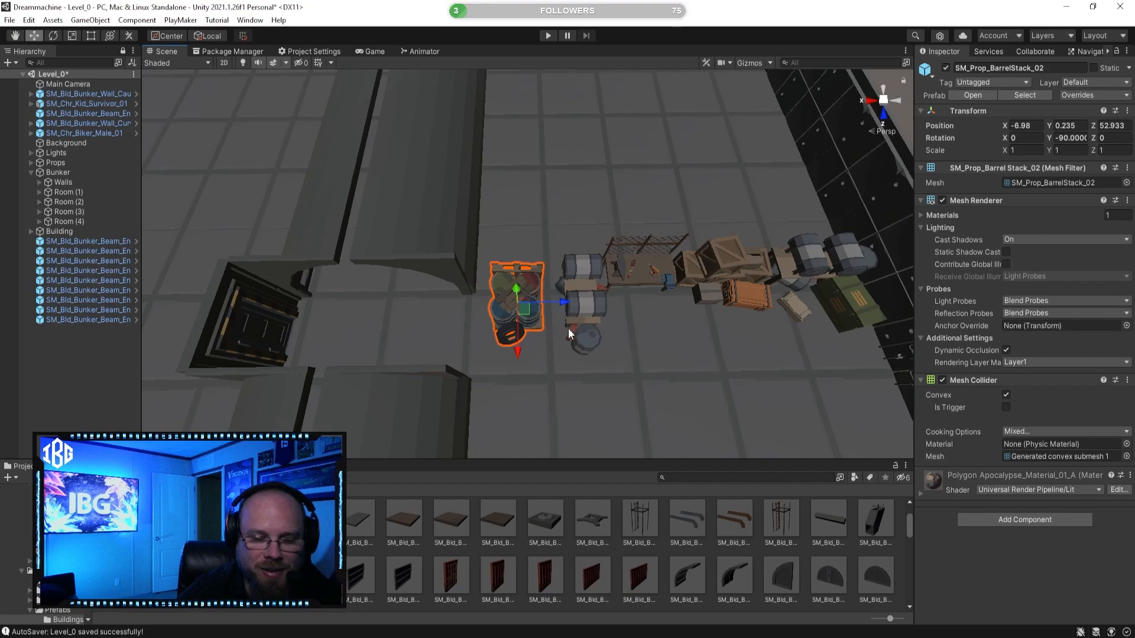
click(769, 569)
right_drag(329, 348, 399, 271)
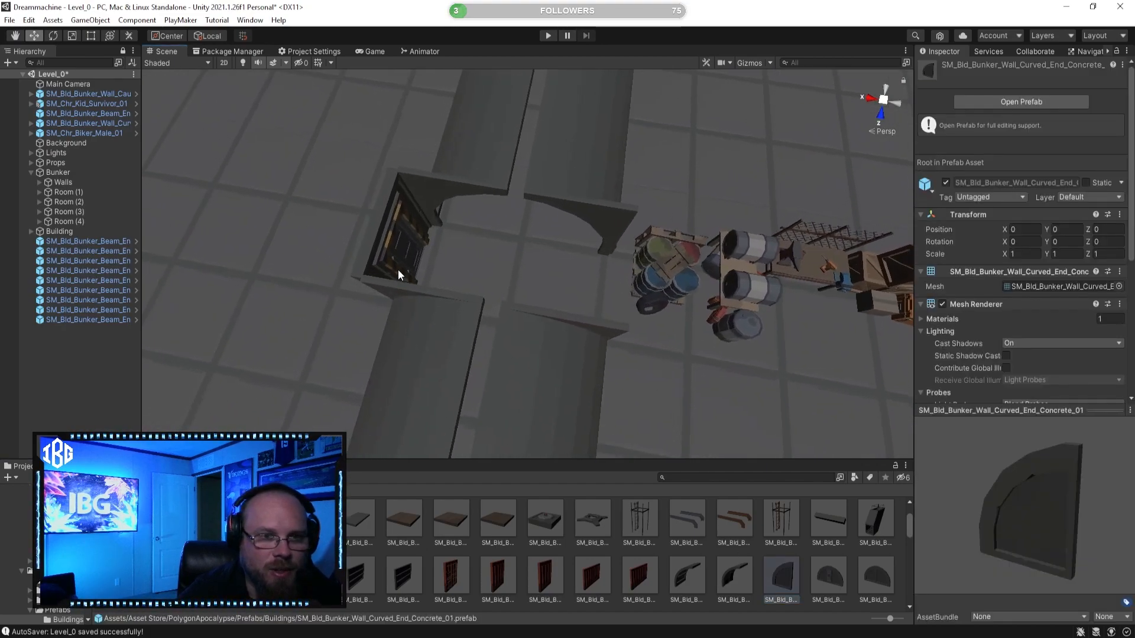
Duplicate the caution door wall and move the copy across to the opposite side of the first gap
click(402, 251)
key(ctrl+d)
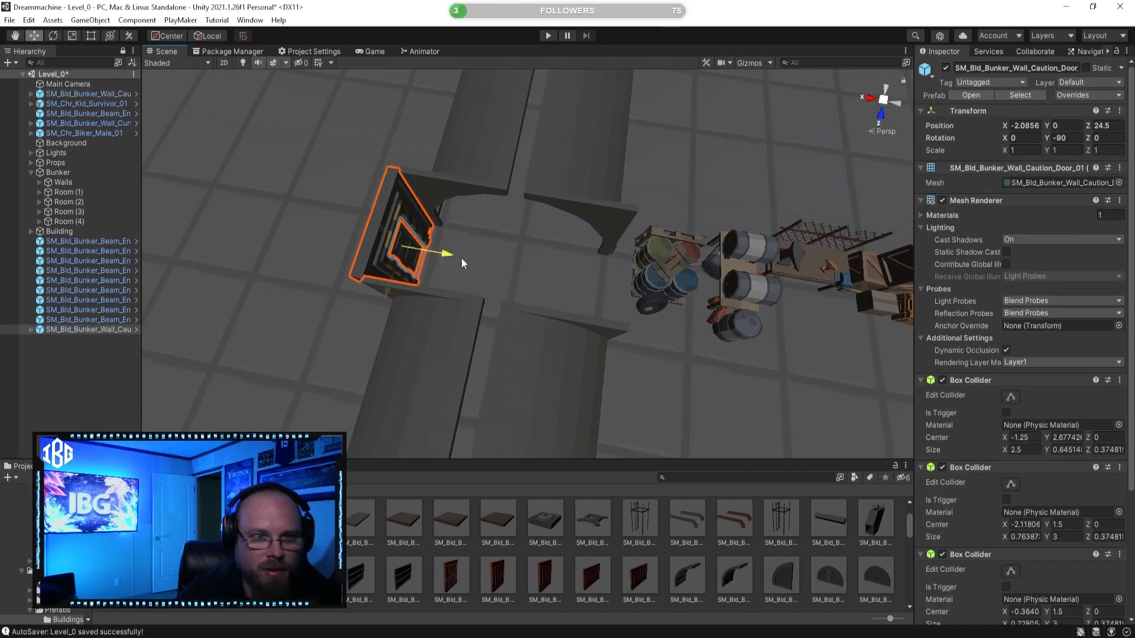
drag(446, 254, 658, 294)
click(639, 413)
right_drag(640, 413, 352, 404)
Duplicate the first gap's pair of caution door walls and move the copies along the tunnel to the second gap at Z 12
click(456, 243)
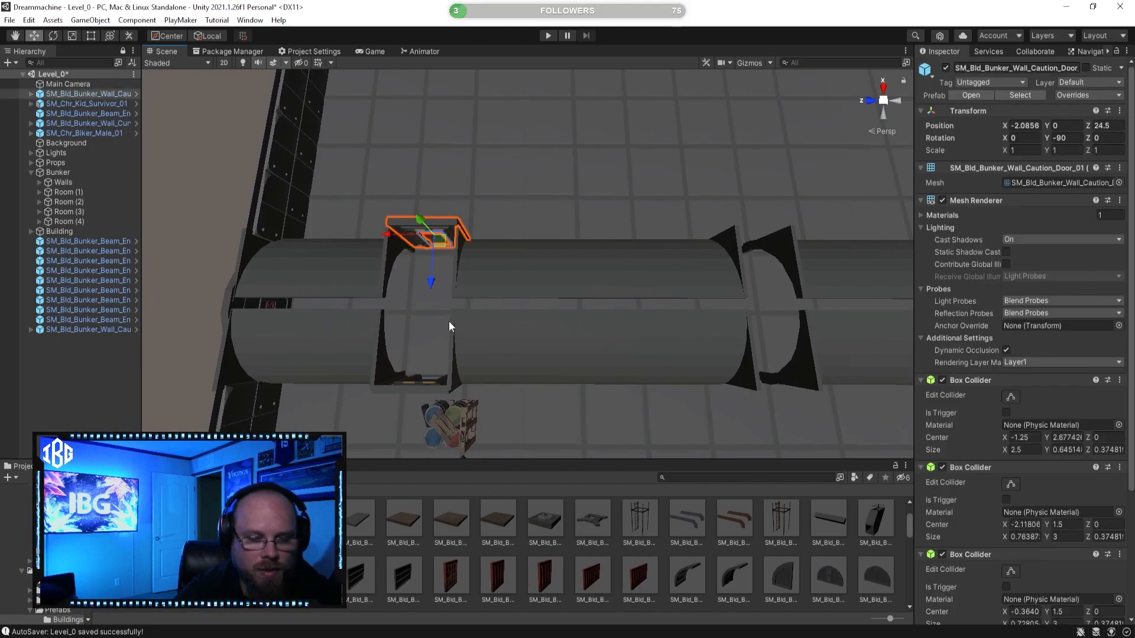
shift+click(419, 385)
key(ctrl+d)
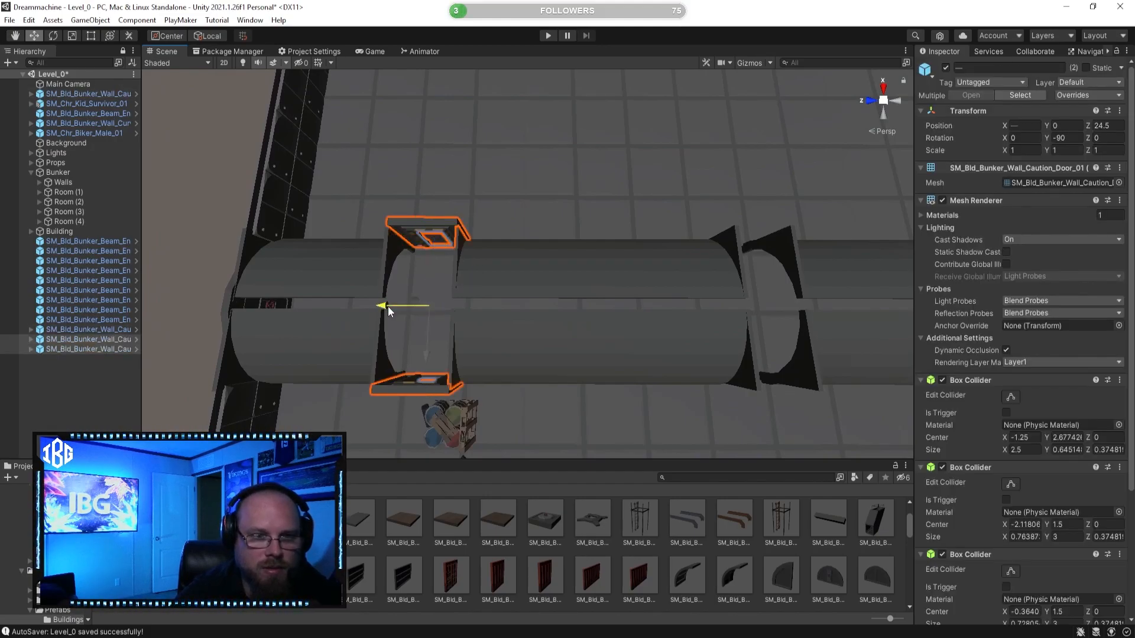
drag(387, 306, 714, 319)
key(f)
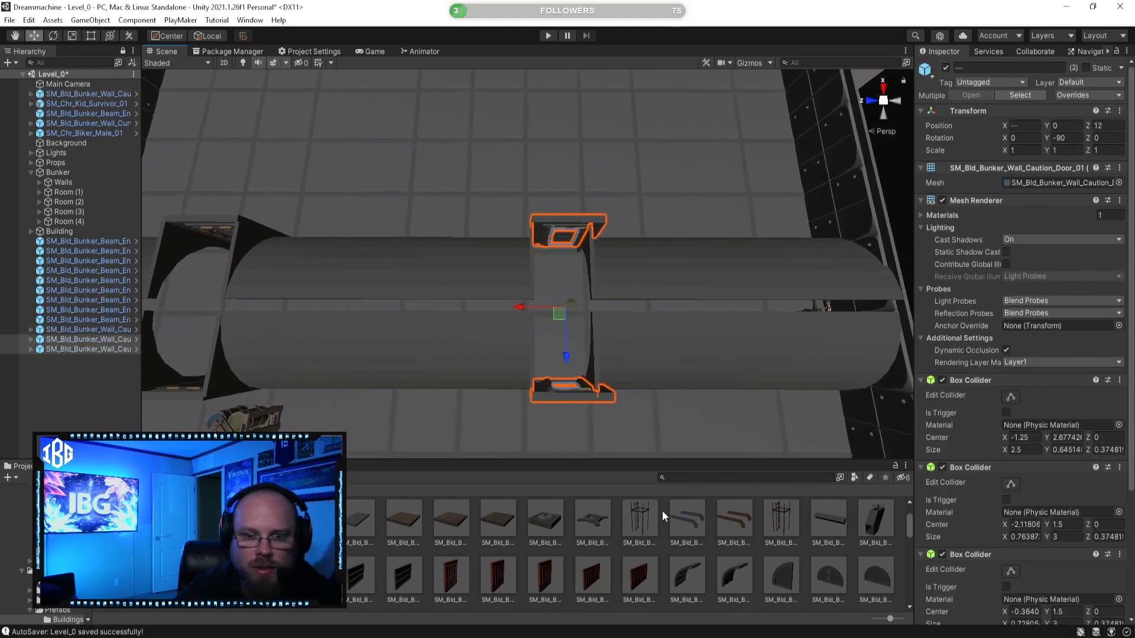
click(665, 543)
key(w)
right_drag(646, 393, 647, 392)
key(q)
key(d)
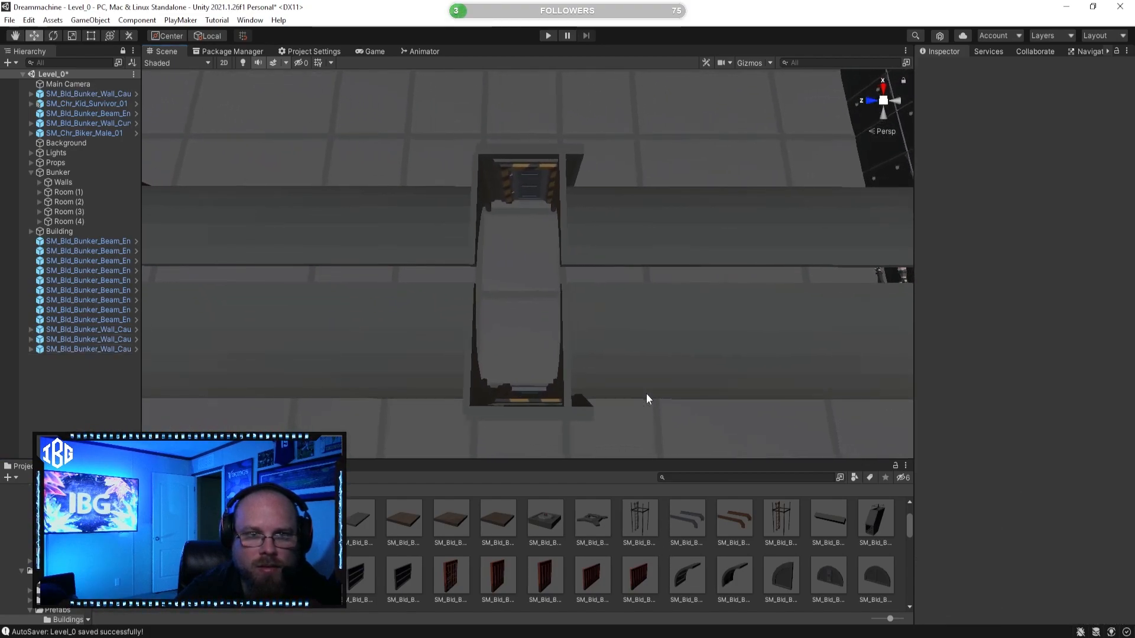
mouse_move(616, 293)
right_down()
mouse_move(606, 290)
mouse_move(614, 288)
right_up()
key(s)
key(a)
key(w)
key(d)
key(d)
click(522, 194)
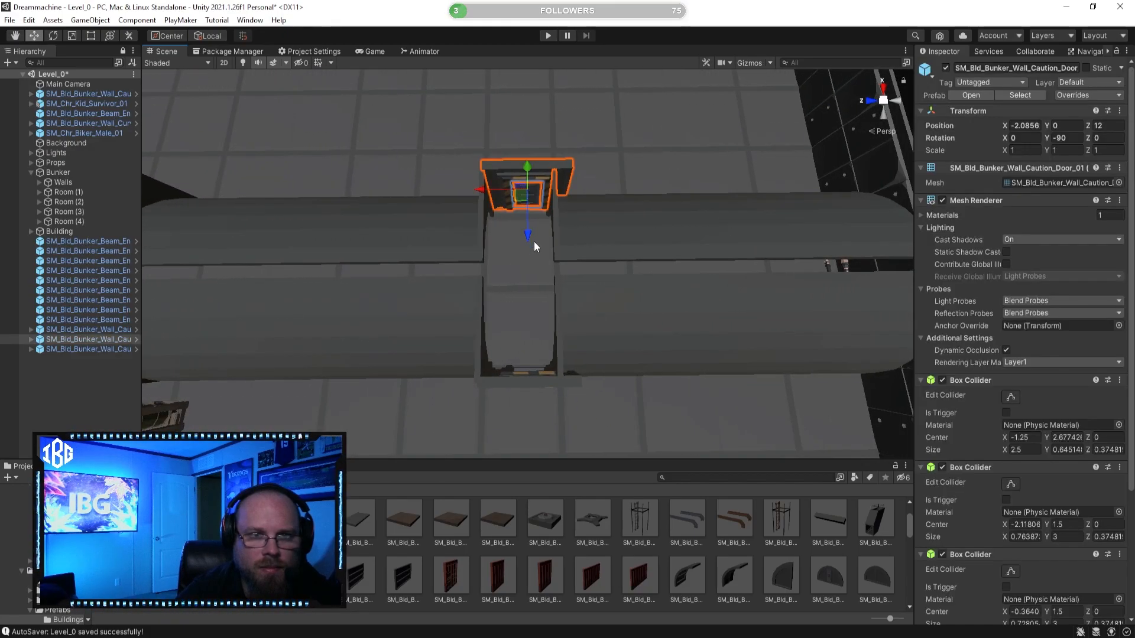
shift+click(529, 385)
key(ctrl+d)
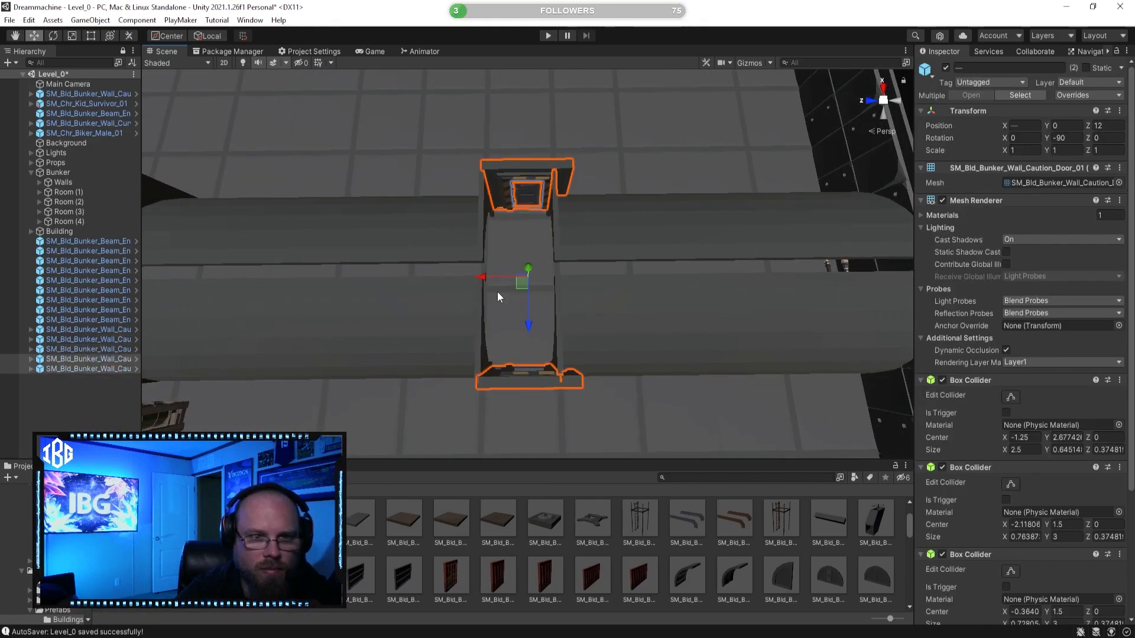
key(ctrl+z)
Nudge the second gap's pair of caution door walls along the tunnel and inspect the adjoining end beam and curved wall
drag(482, 276, 478, 276)
click(565, 393)
right_drag(565, 393, 572, 294)
key(a)
key(d)
key(w)
click(483, 205)
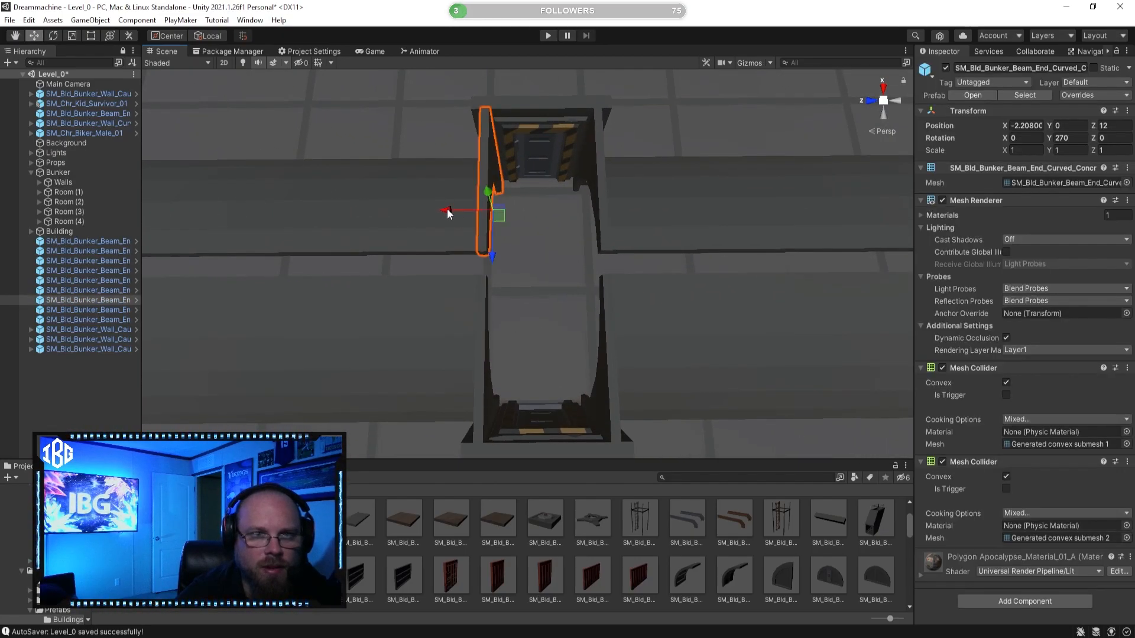
click(425, 218)
right_drag(427, 218, 428, 218)
key(a)
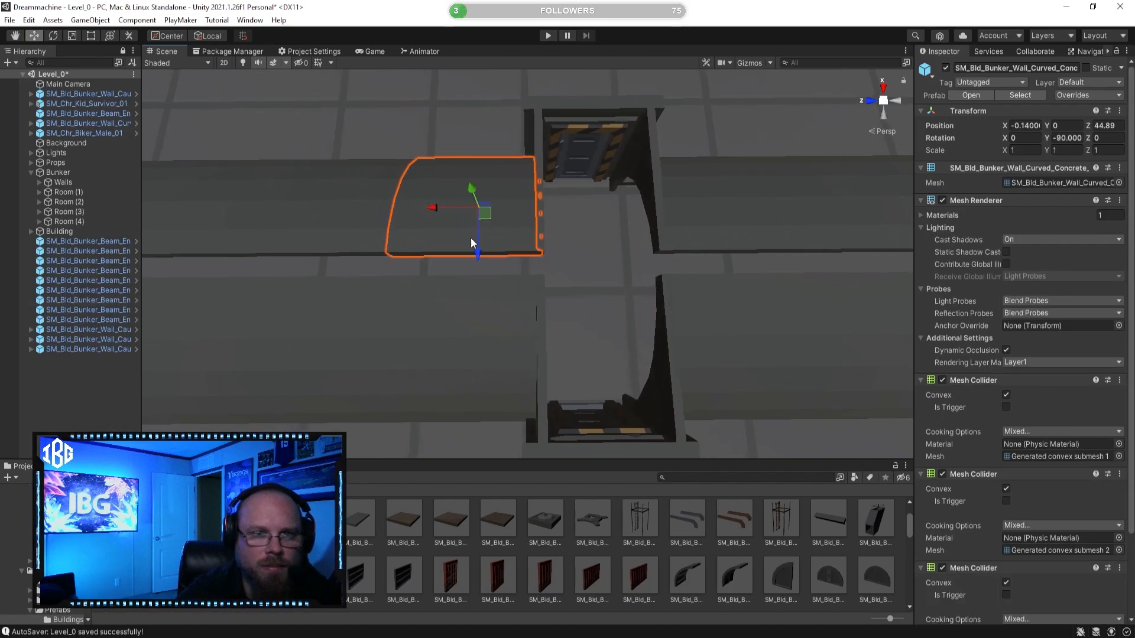
click(597, 320)
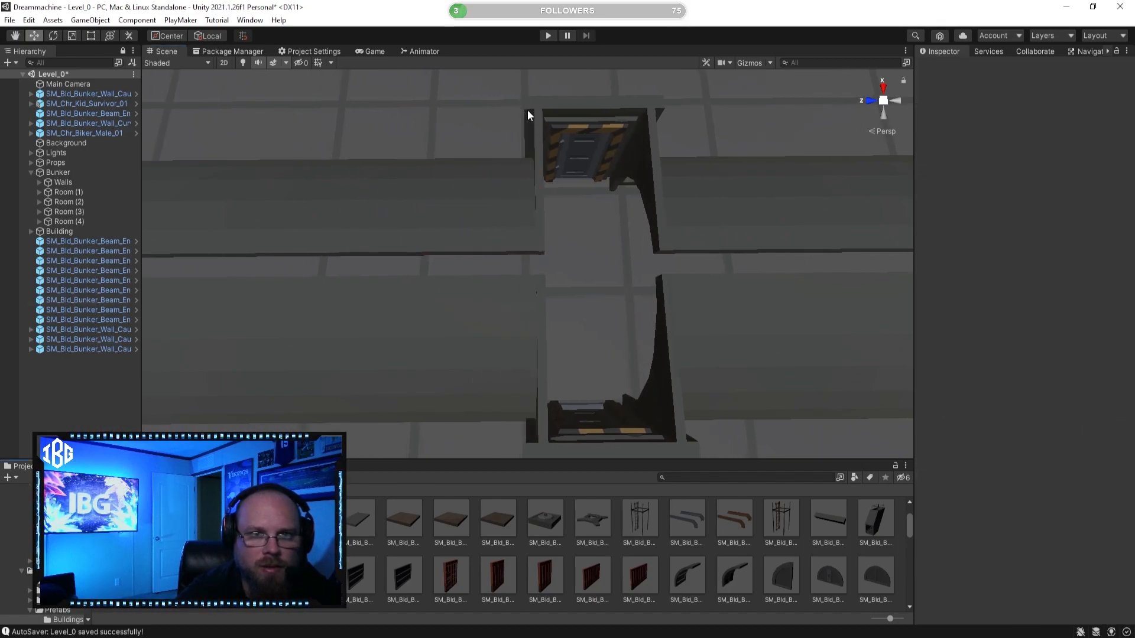
Move the Z 10 curved end beam beside the second gap's caution door outward to Z 9.904
right_drag(670, 113, 651, 141)
key(d)
right_drag(611, 179, 550, 200)
key(w)
click(615, 170)
key(d)
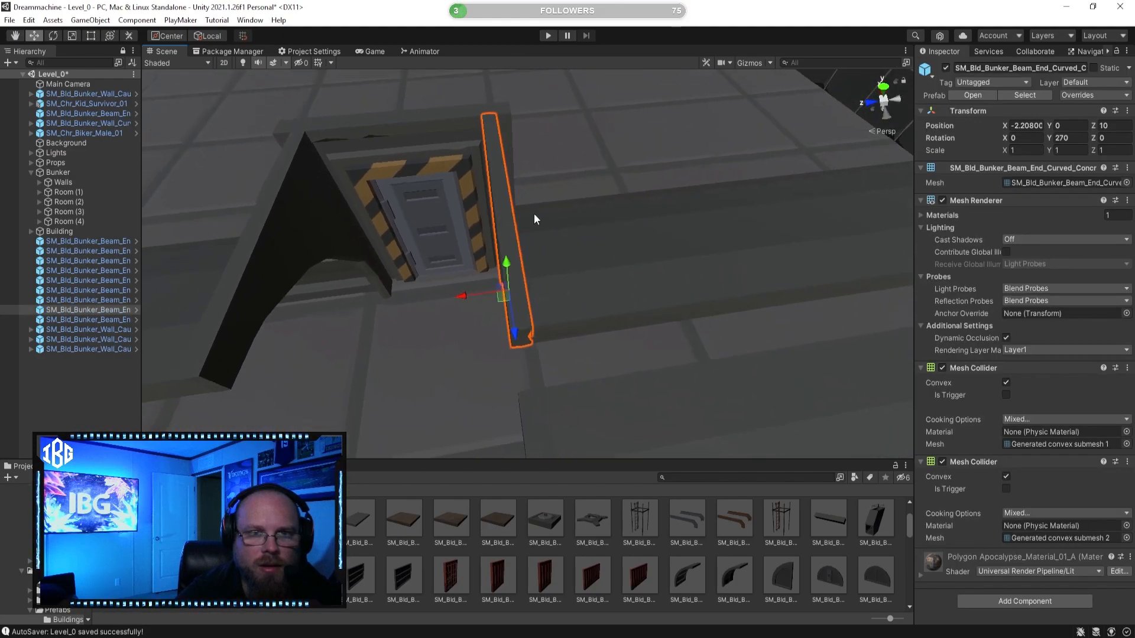
drag(462, 300, 470, 296)
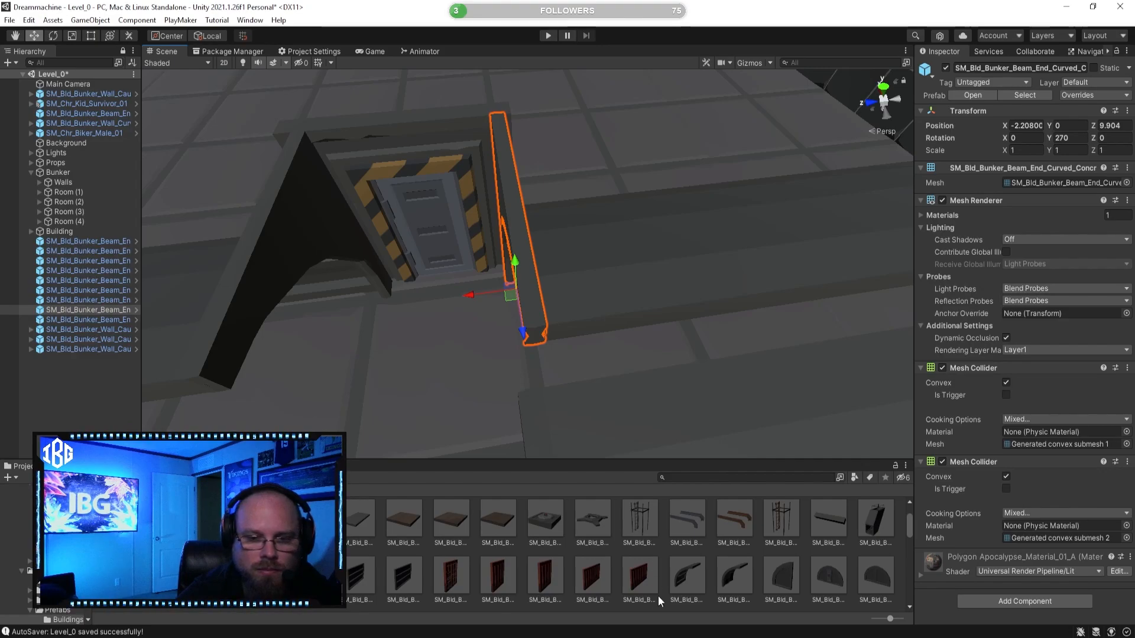
click(665, 562)
key(w)
right_drag(551, 271, 561, 266)
key(a)
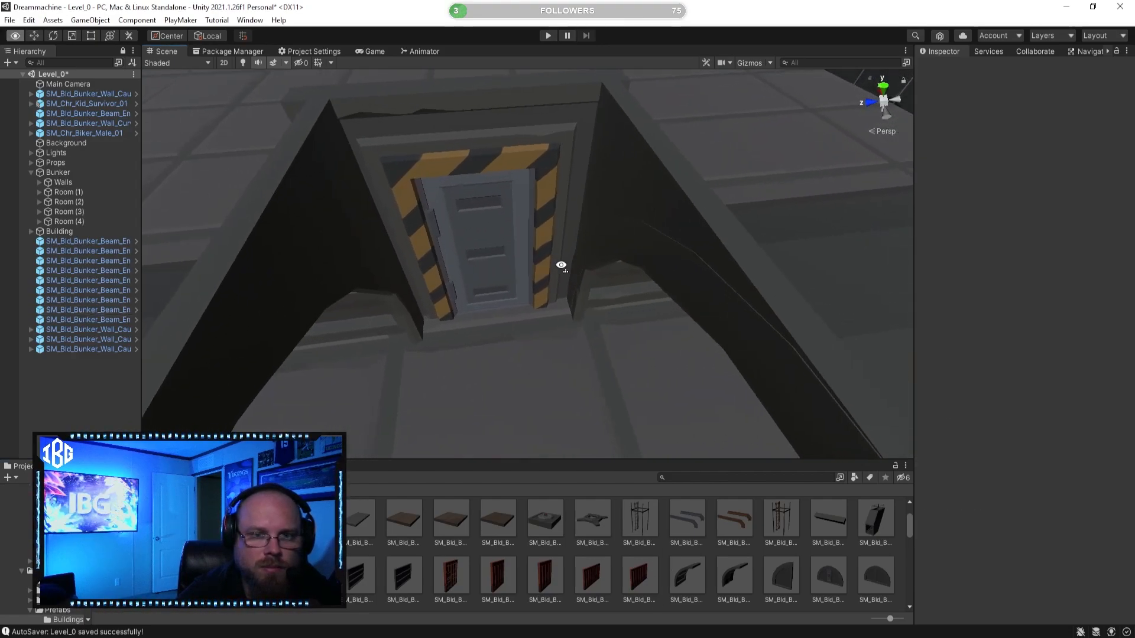
Move the curved end beam on the other side of that caution door outward to Z 12.046
click(332, 186)
key(s)
right_drag(332, 186, 322, 196)
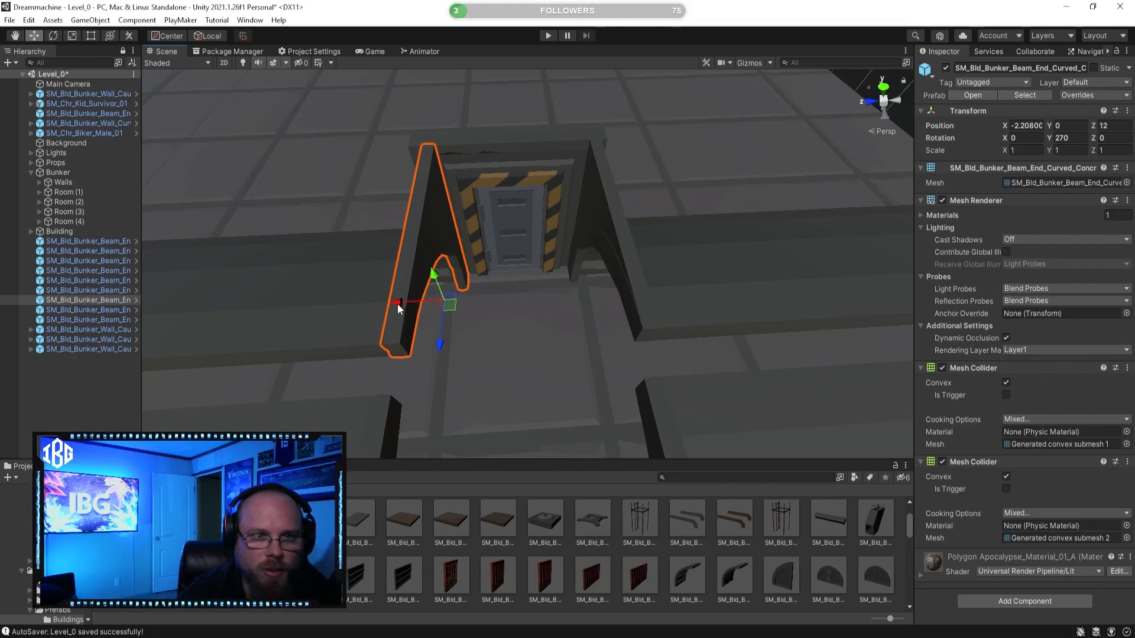
mouse_move(397, 303)
mouse_down()
mouse_move(382, 307)
mouse_move(395, 289)
mouse_move(399, 300)
mouse_up()
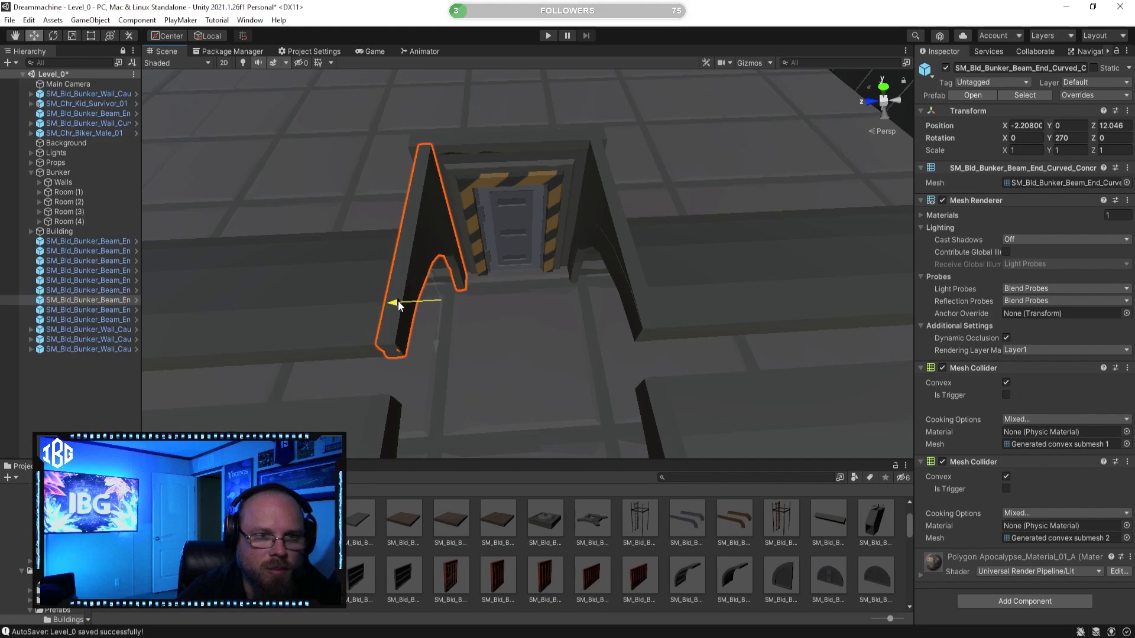
click(514, 353)
right_drag(514, 353, 499, 329)
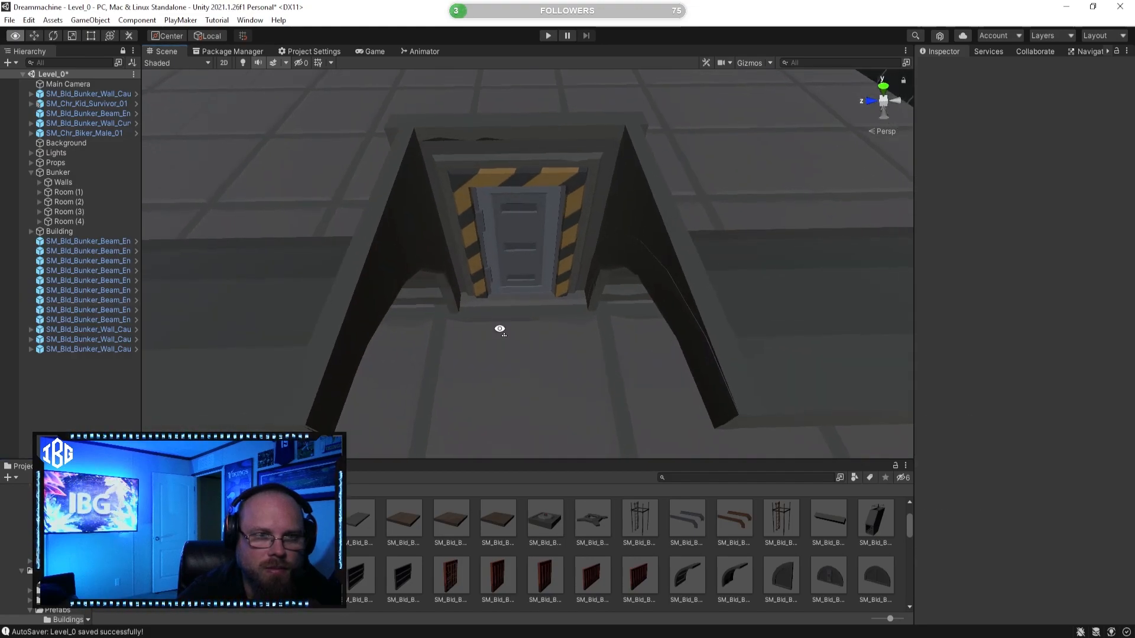
Undo the recent position changes to the curved end beams at the second tunnel gap
click(630, 260)
drag(582, 330, 580, 330)
click(552, 352)
right_drag(552, 352, 563, 409)
key(d)
key(a)
key(ctrl+z)
key(ctrl+z)
key(ctrl+z)
key(ctrl+z)
key(ctrl+z)
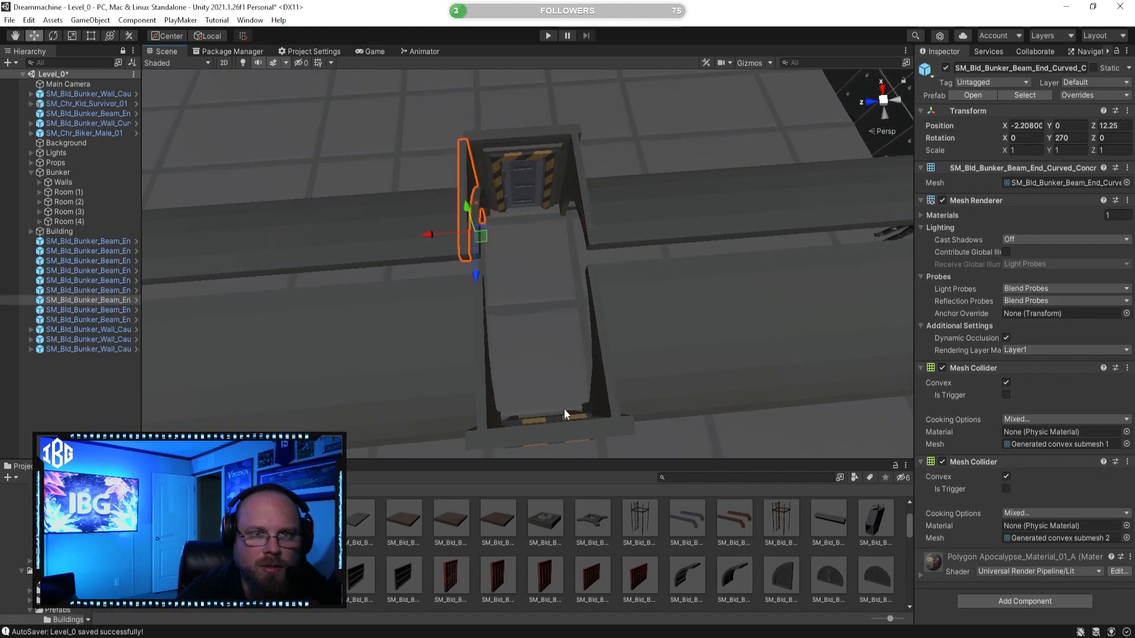
key(s)
right_drag(580, 331, 586, 329)
key(a)
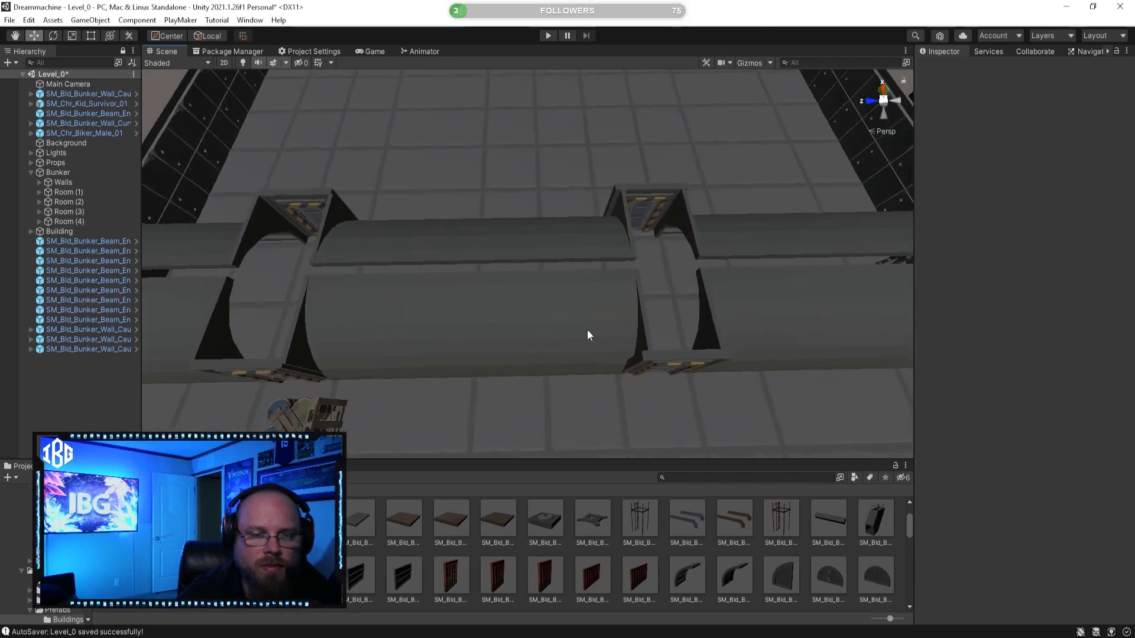
key(ctrl+z)
key(ctrl+z)
key(ctrl+z)
key(ctrl+z)
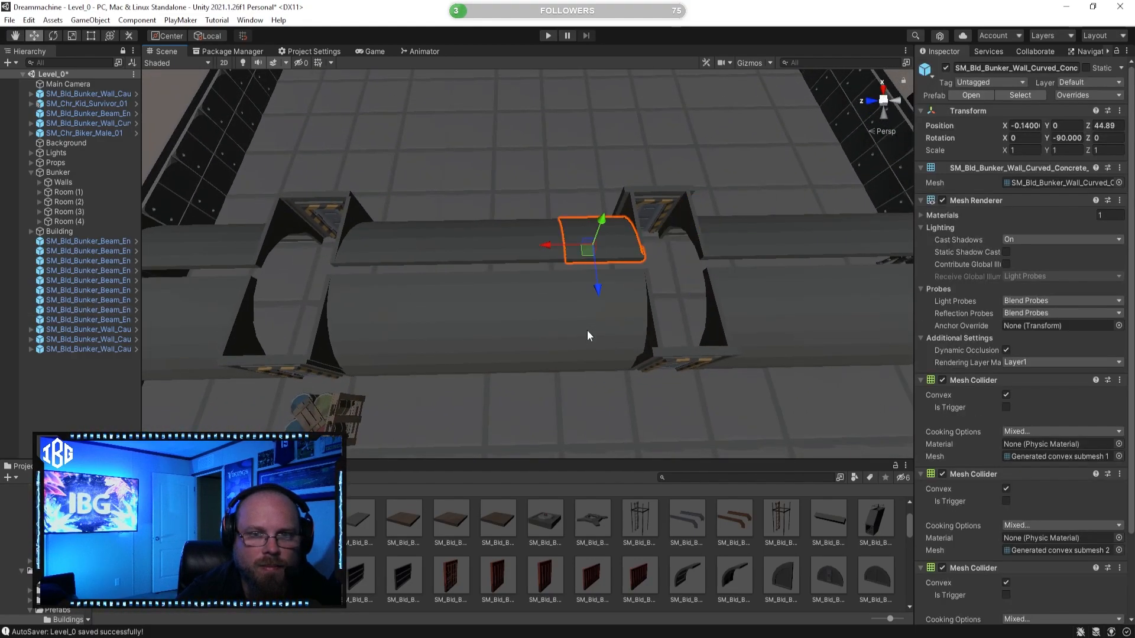
key(ctrl+z)
Move the twelve loose curved end beams and caution door walls at the end of the hierarchy into the Bunker's Walls group
right_drag(579, 371, 342, 223)
key(w)
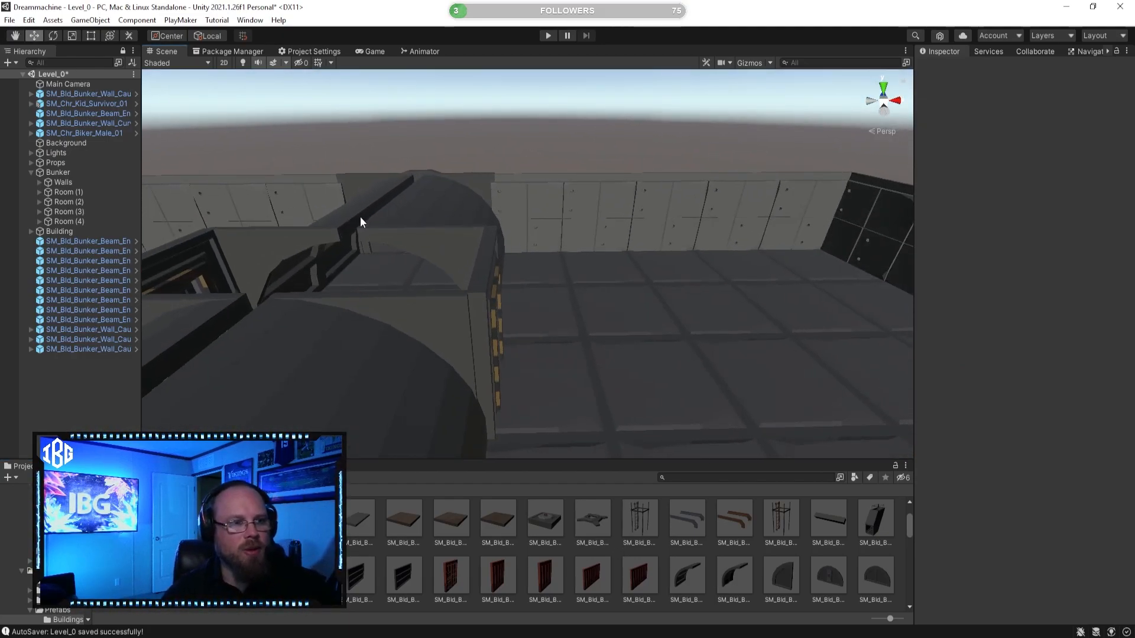
scroll(360, 220, down, 5)
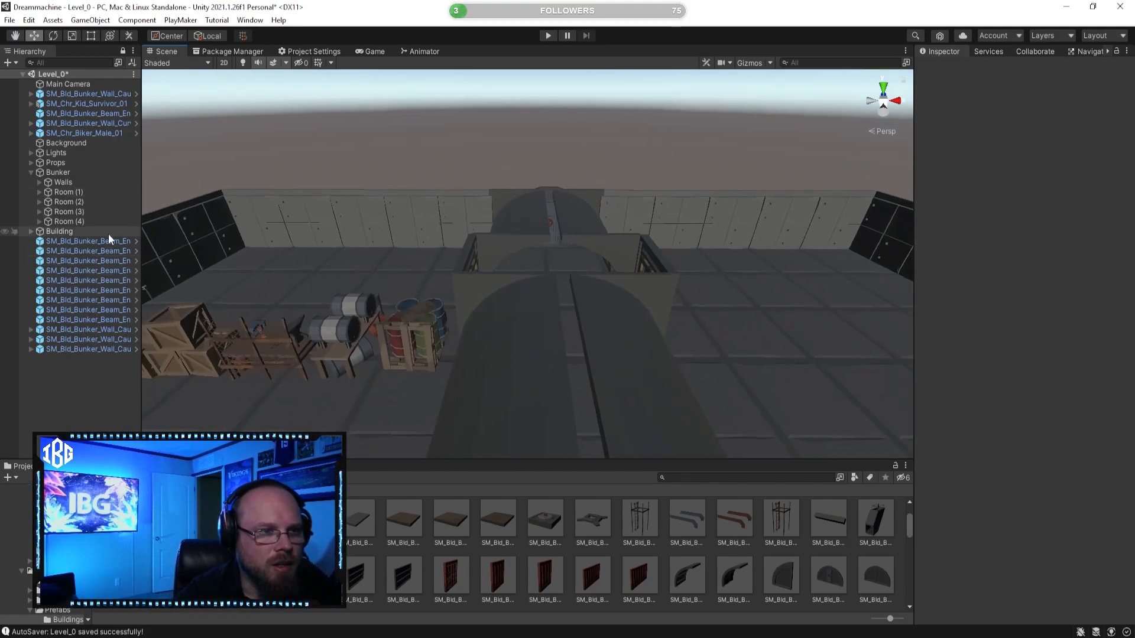
click(105, 240)
right_drag(471, 229, 502, 278)
scroll(502, 278, down, 3)
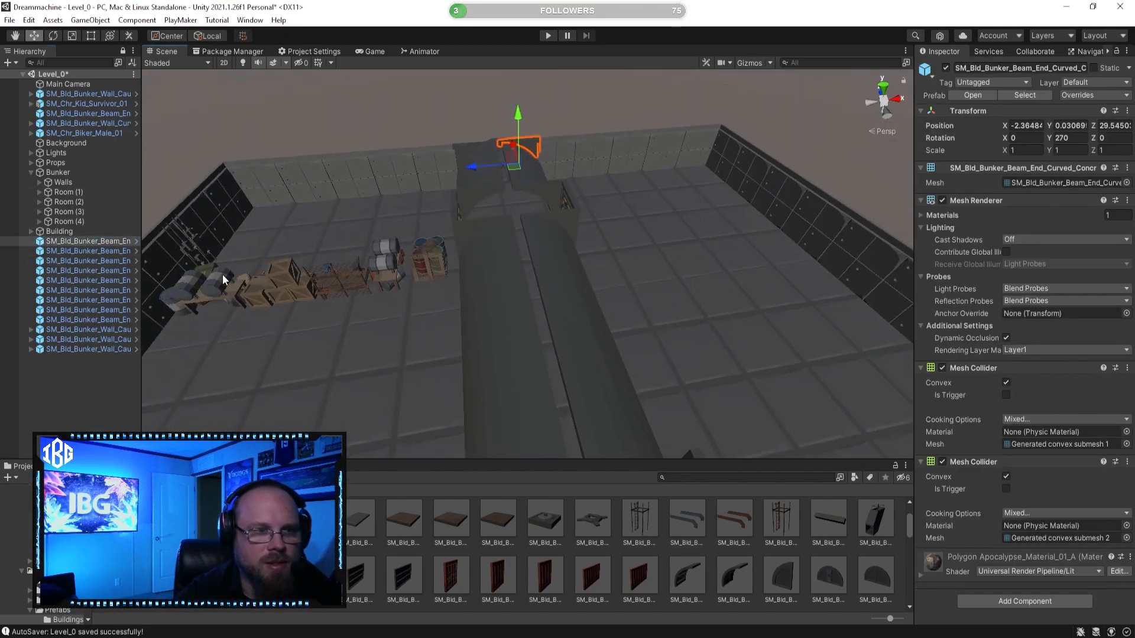
click(60, 355)
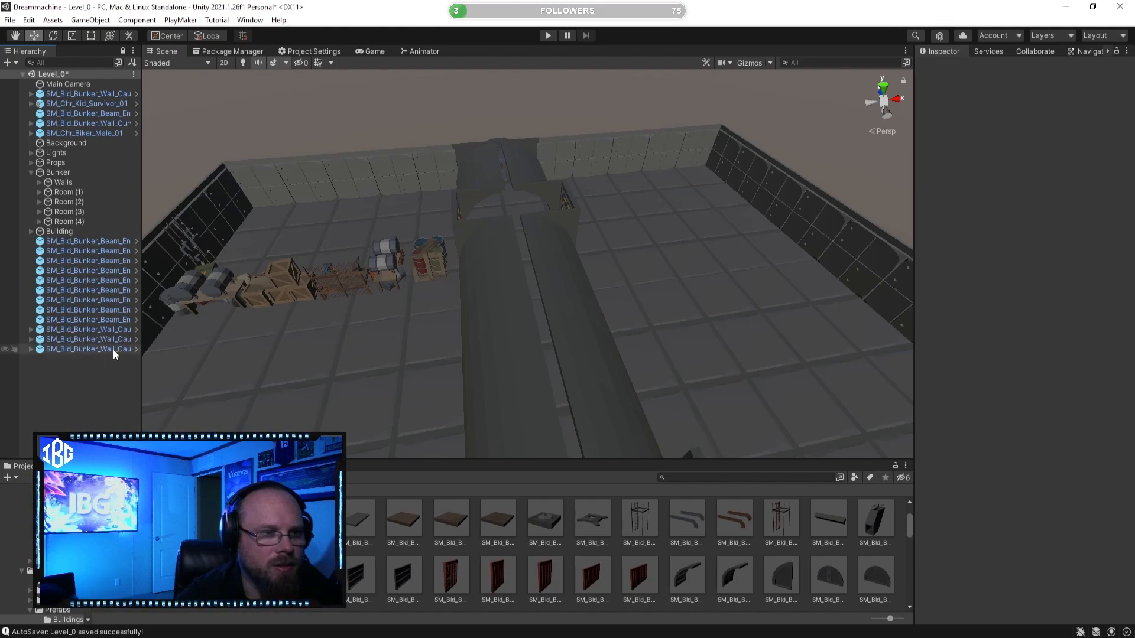
click(112, 350)
shift+click(94, 244)
drag(97, 242, 60, 182)
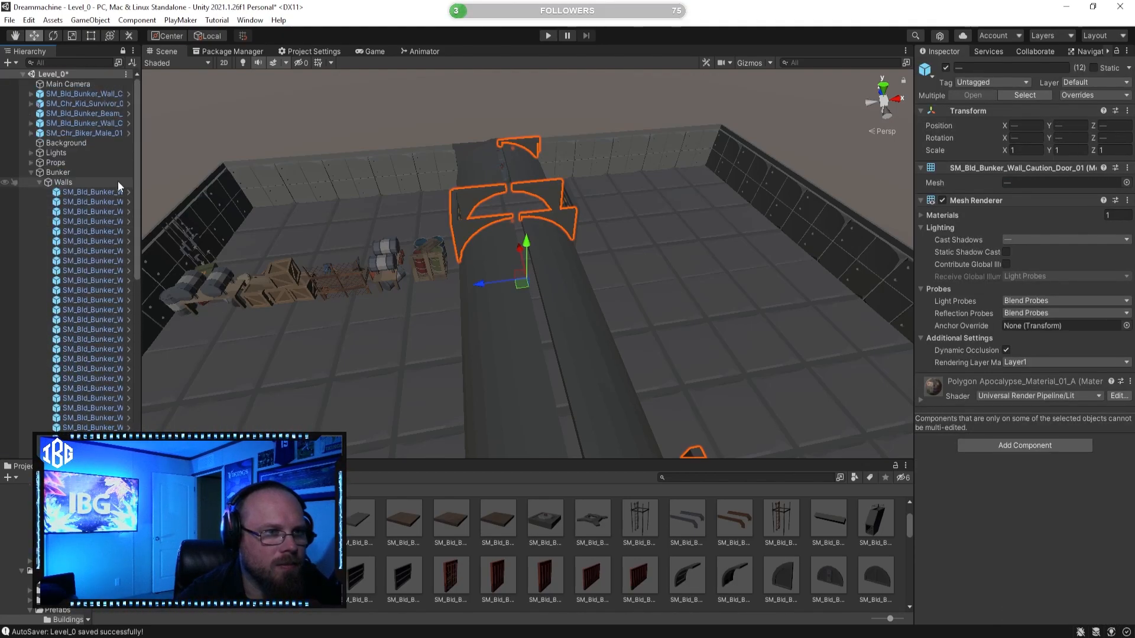
click(39, 182)
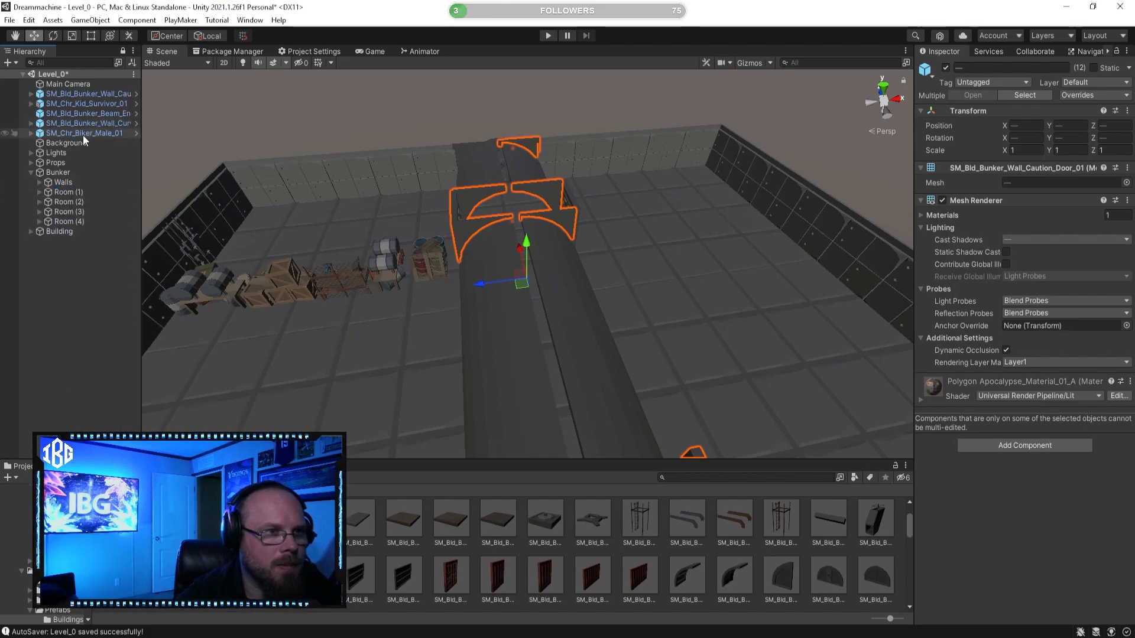
Move the remaining loose curved end wall, end beam and caution door wall into the Bunker's Walls group
click(101, 122)
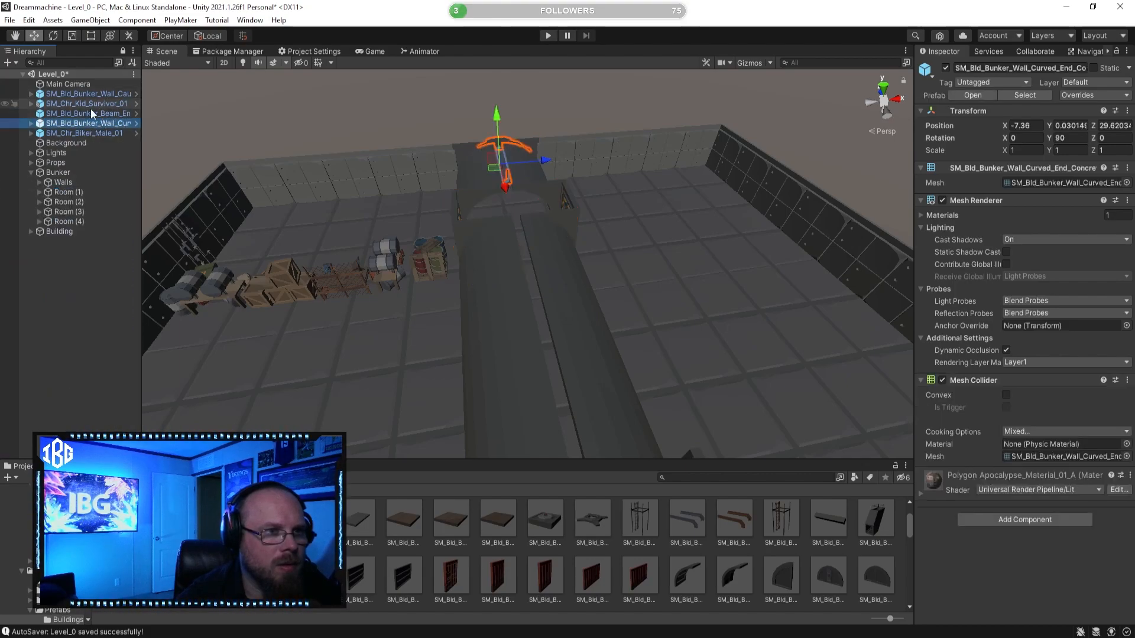
ctrl+click(92, 115)
ctrl+click(110, 94)
drag(95, 94, 72, 183)
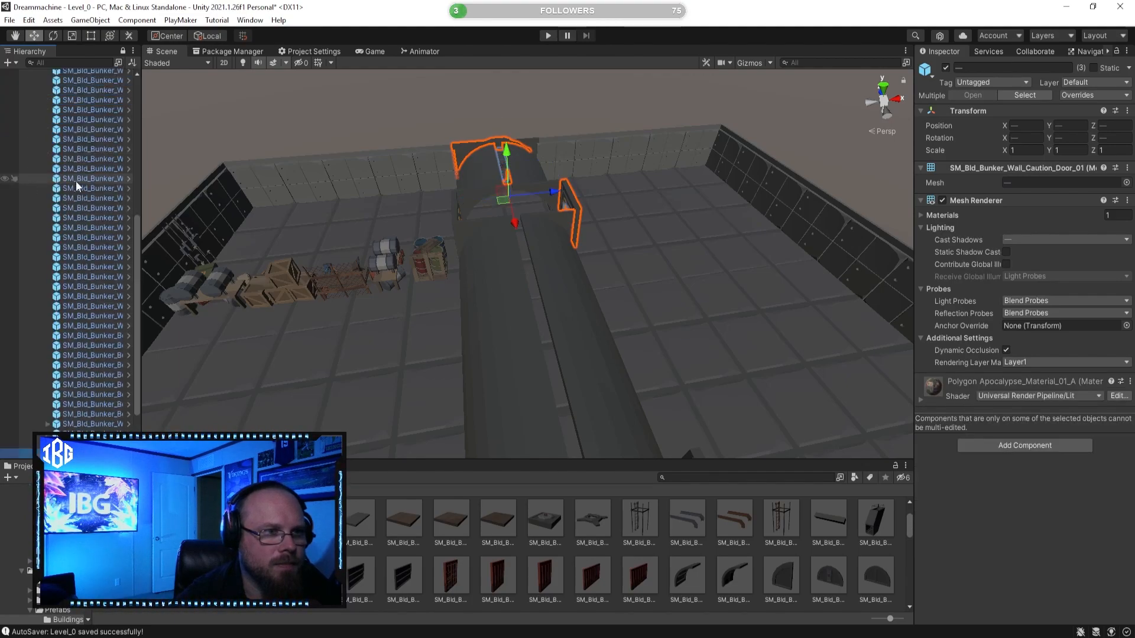
click(39, 152)
Identify the ceiling piece used on the existing building and preview the SM_Bld_Bunker_Ceiling_Concrete_02 prefab from below
click(430, 552)
key(a)
right_drag(468, 273, 476, 413)
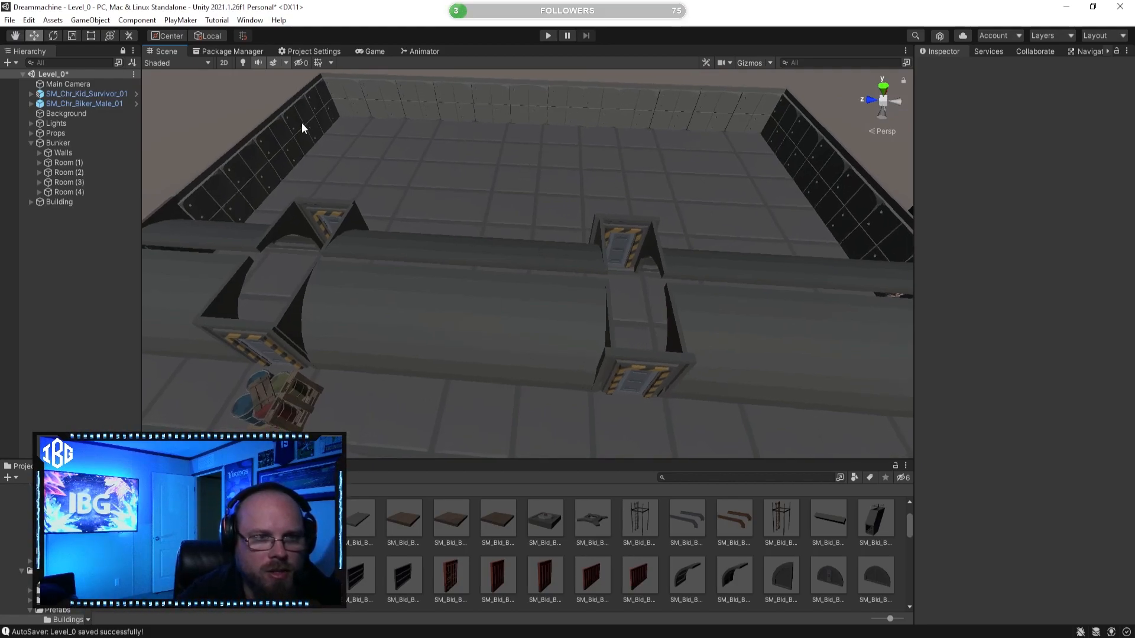
right_drag(558, 155, 622, 165)
click(667, 175)
right_drag(674, 190, 456, 362)
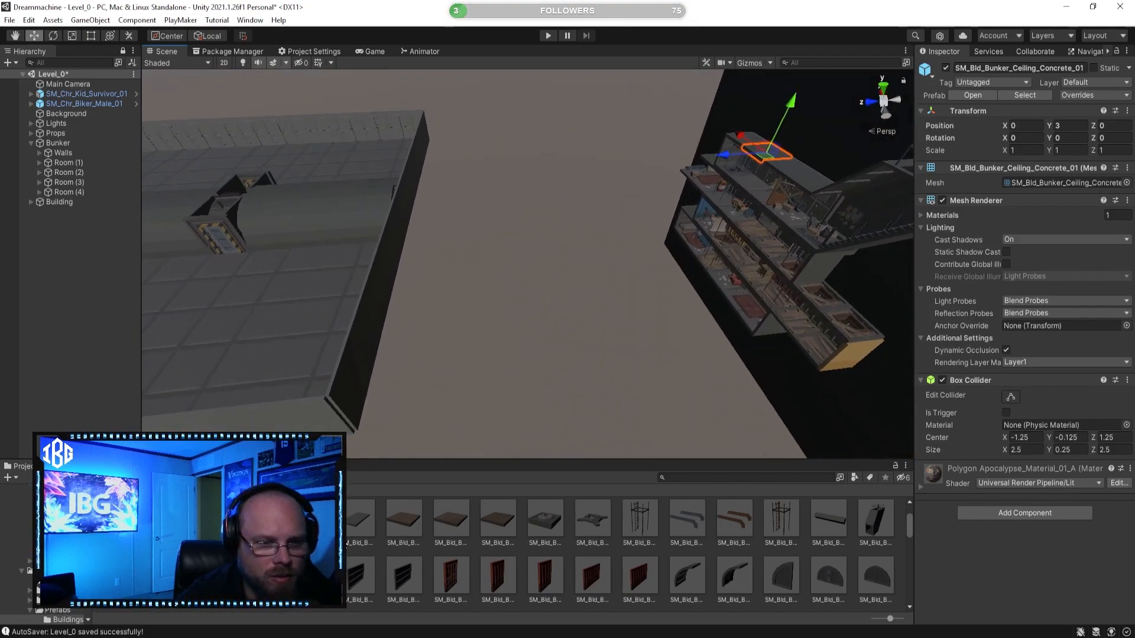
scroll(449, 519, up, 2)
click(558, 525)
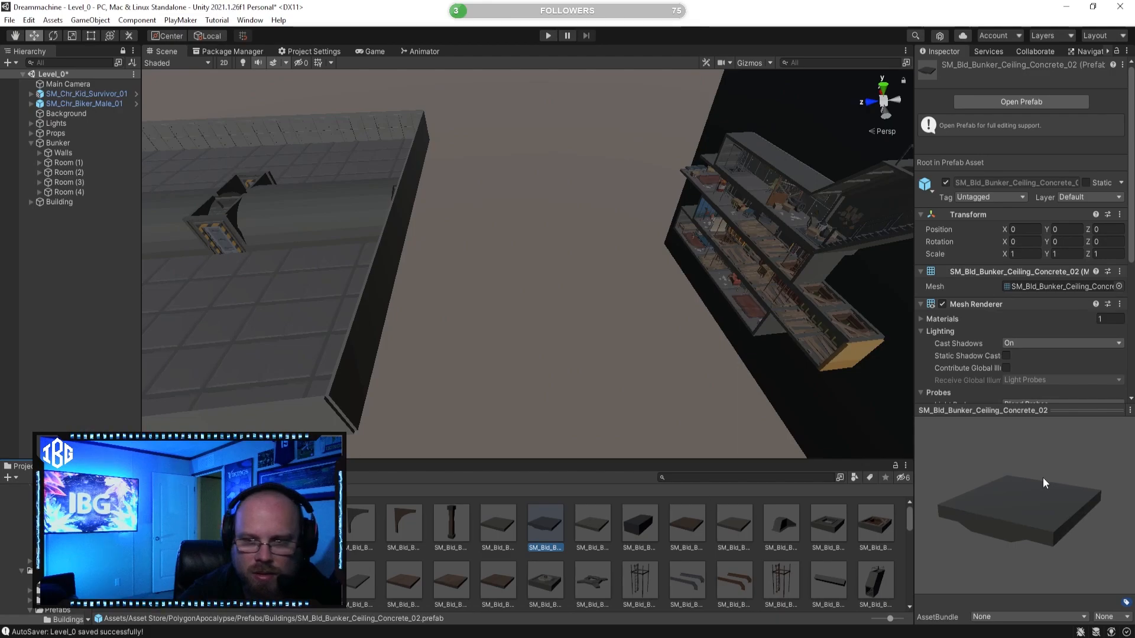
drag(1006, 496, 1011, 478)
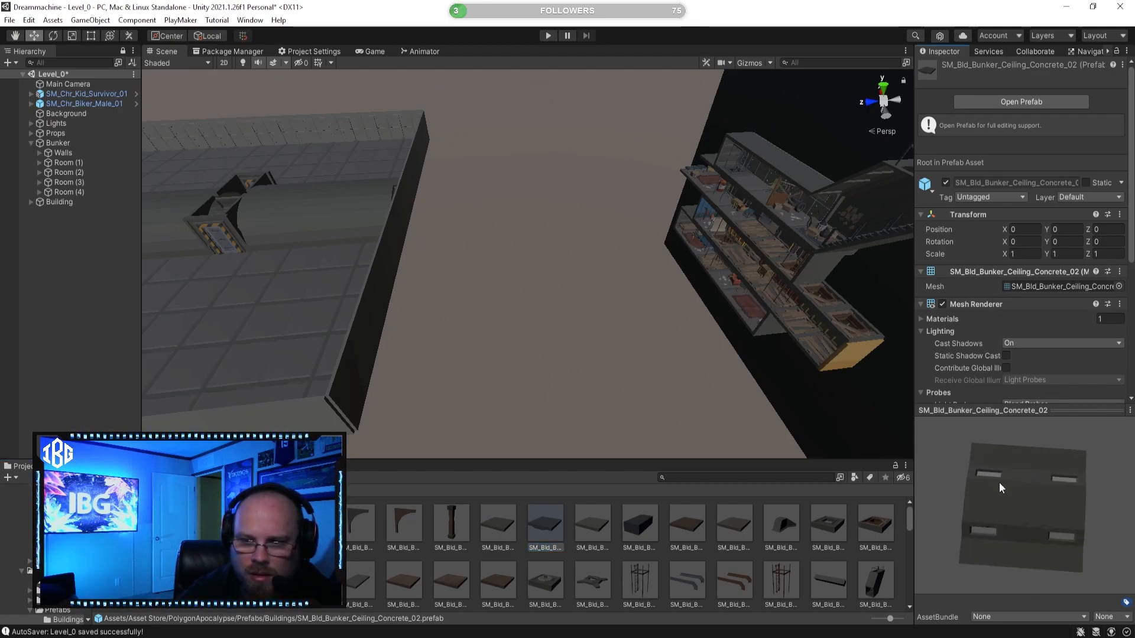
Preview the SM_Bld_Bunker_Ceiling_Corrugated_01 and SM_Bld_Bunker_Ceiling_Concrete_01 prefabs from below
right_drag(473, 316, 511, 233)
click(495, 535)
click(603, 525)
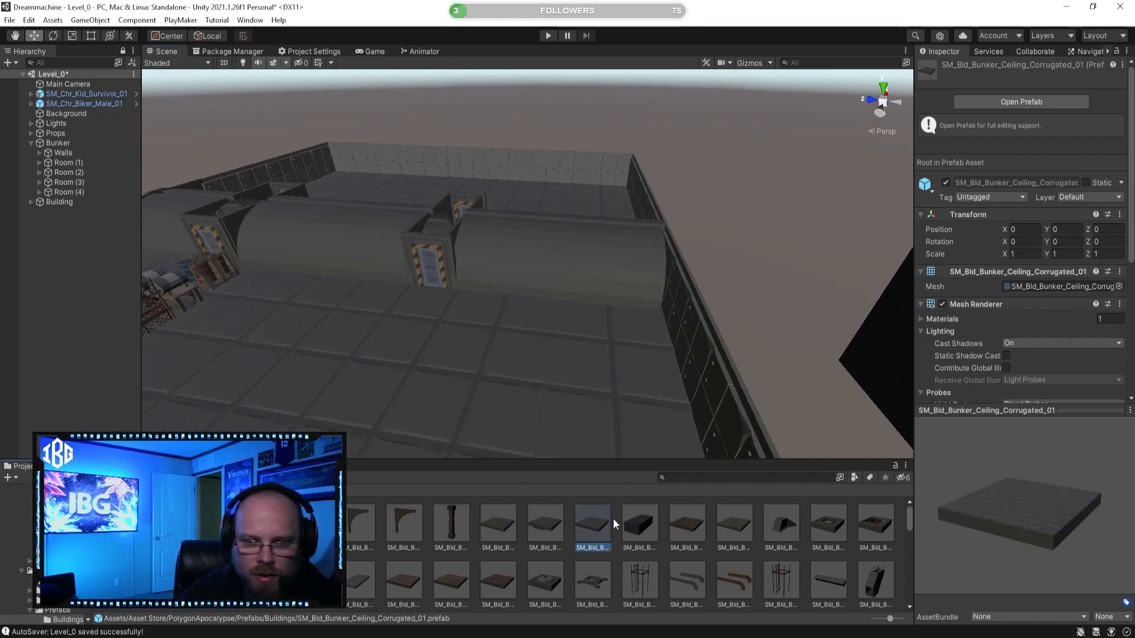
drag(1005, 548, 988, 415)
click(502, 534)
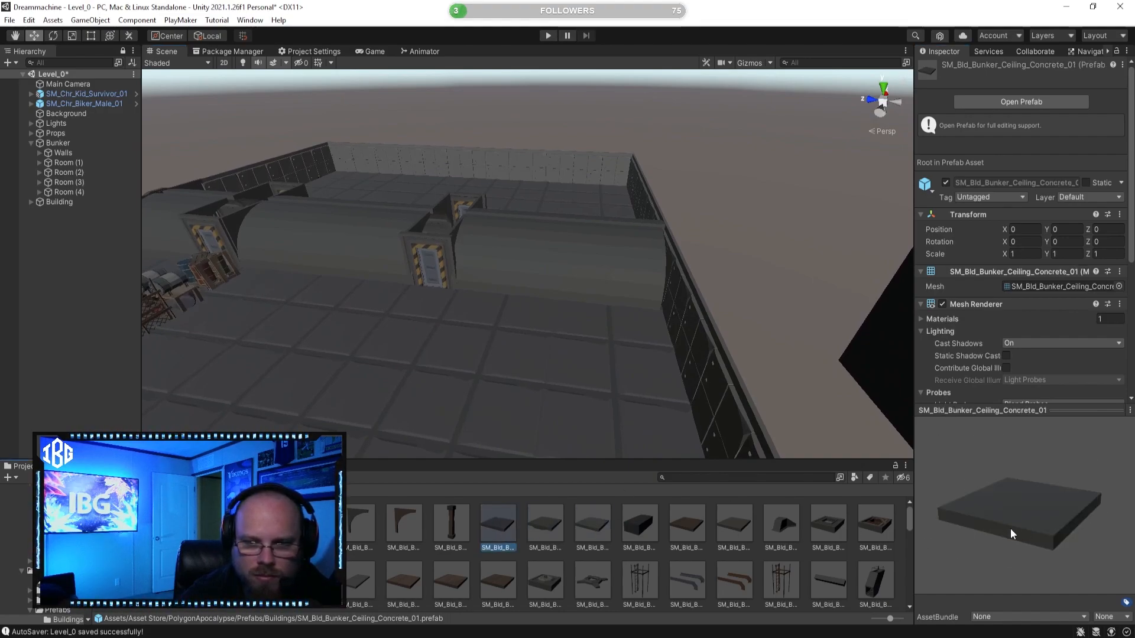
drag(999, 535, 997, 405)
Place the SM_Bld_Bunker_Ceiling_Concrete_01 prefab in the scene and reset its position to 0, 0, 0
right_drag(499, 284, 529, 471)
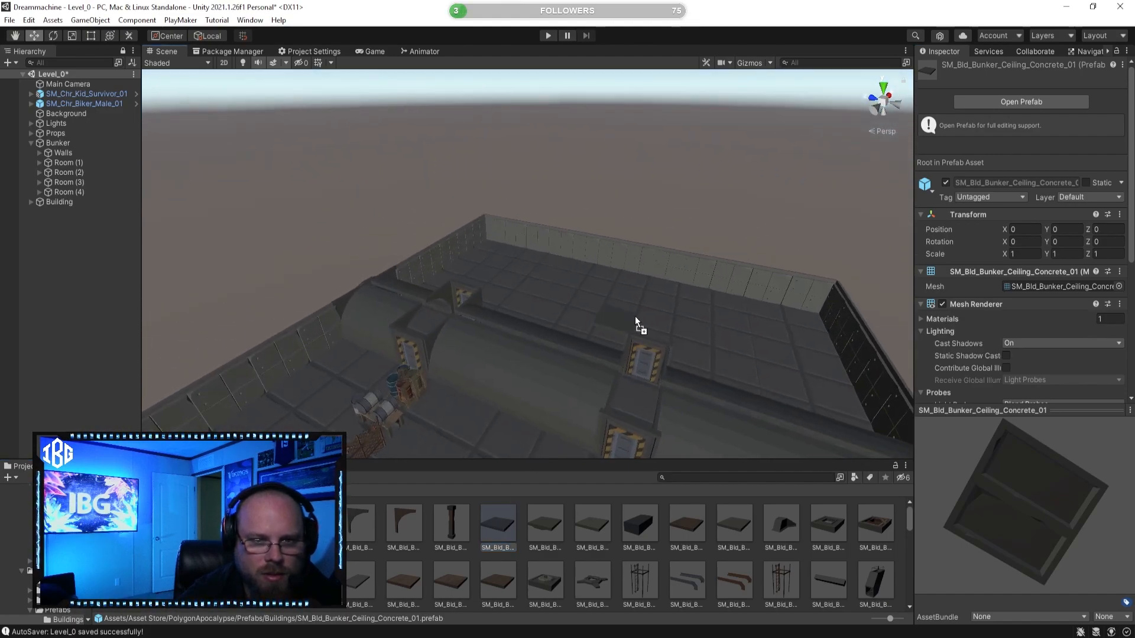
drag(636, 323, 636, 325)
click(1041, 112)
click(1037, 122)
click(1034, 124)
click(1033, 110)
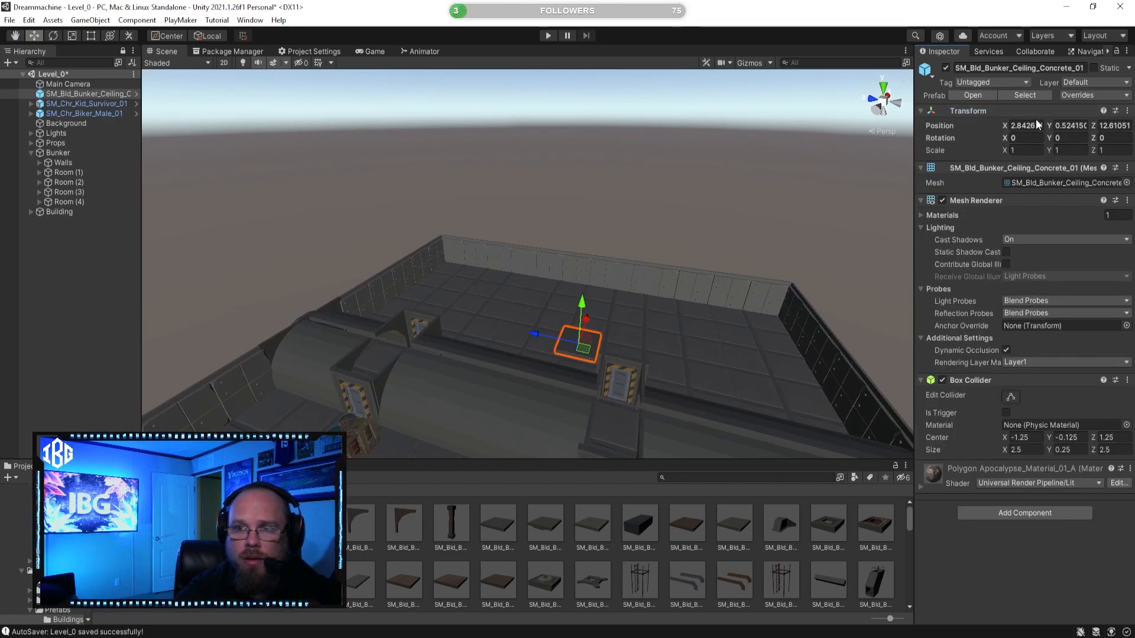
right_click(986, 121)
click(1000, 126)
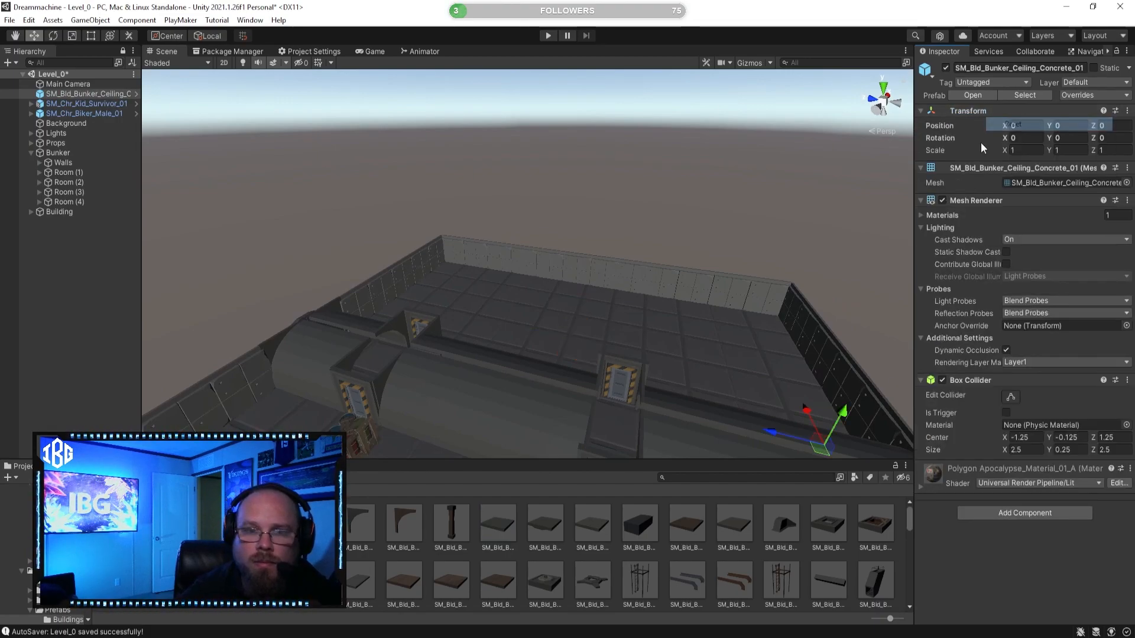
Raise the concrete ceiling tile to Y 3 and check how its edges meet the bunker walls
key(f)
ctrl+drag(572, 266, 591, 195)
key(w)
right_drag(540, 286, 448, 264)
click(723, 553)
middle_drag(630, 201, 628, 337)
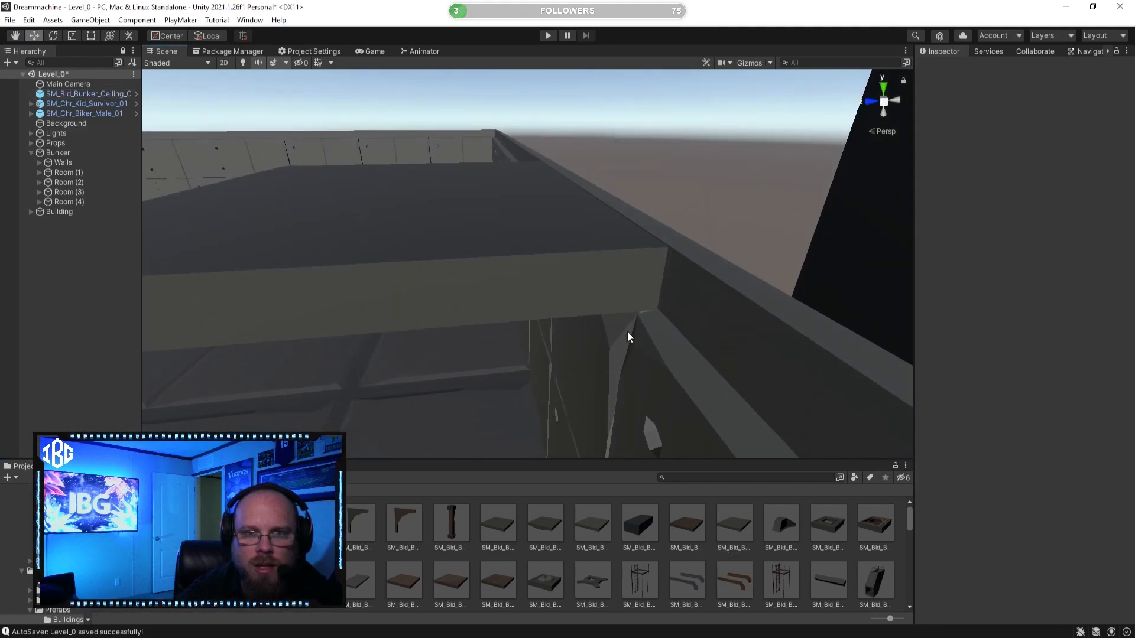
right_drag(664, 335, 655, 327)
middle_drag(657, 328, 669, 241)
right_drag(662, 200, 631, 294)
Duplicate the ceiling tile and move the copy to X 2.5 beside the original
click(554, 250)
mouse_move(554, 254)
right_down()
mouse_move(589, 302)
mouse_move(555, 306)
mouse_move(557, 264)
right_up()
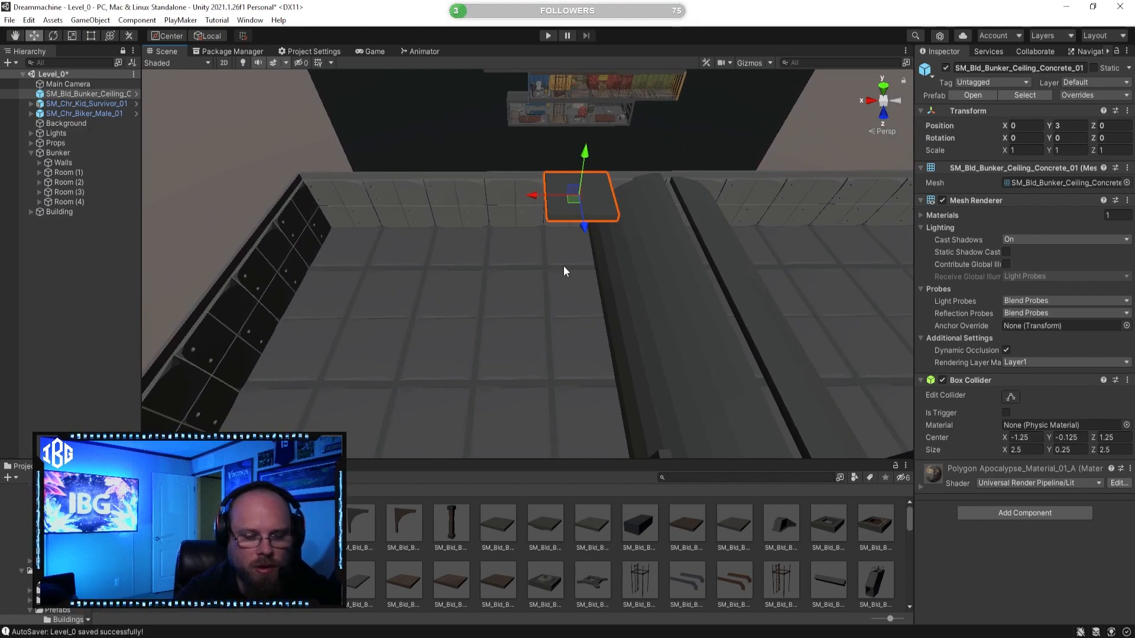
key(ctrl+d)
drag(530, 199, 463, 207)
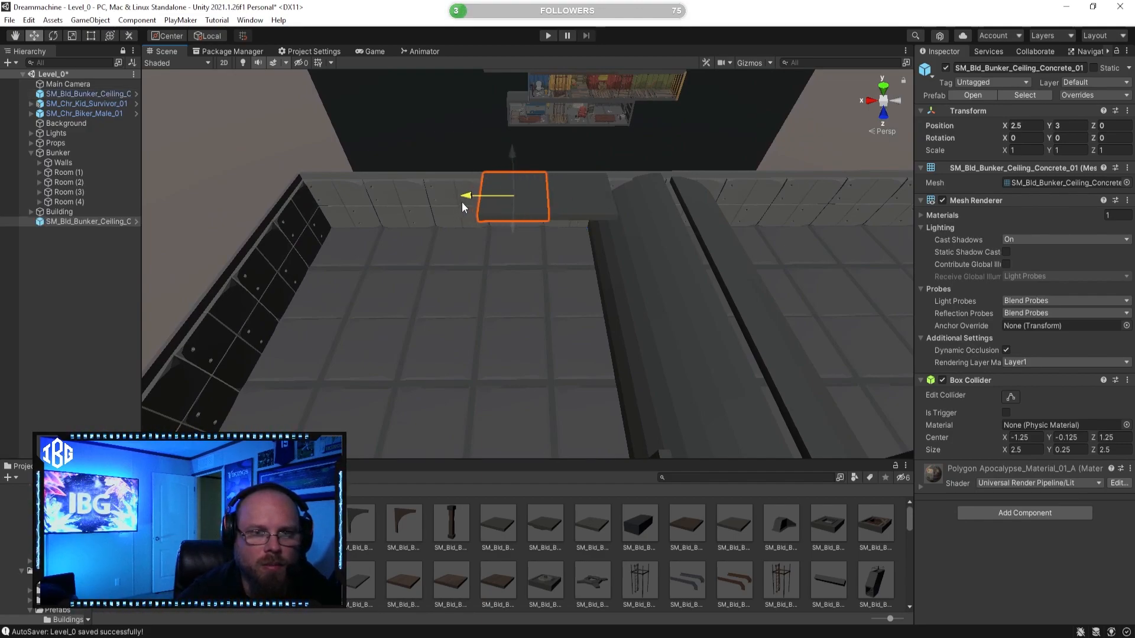
click(612, 551)
click(93, 284)
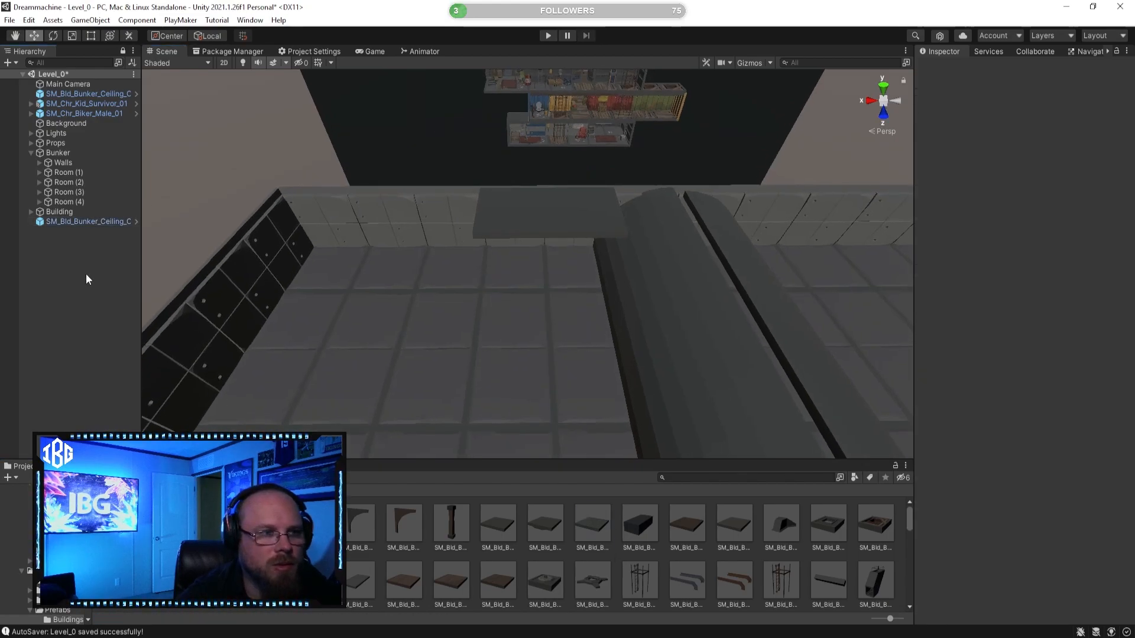
Create an empty child object named Ceiling under Bunker
right_click(58, 156)
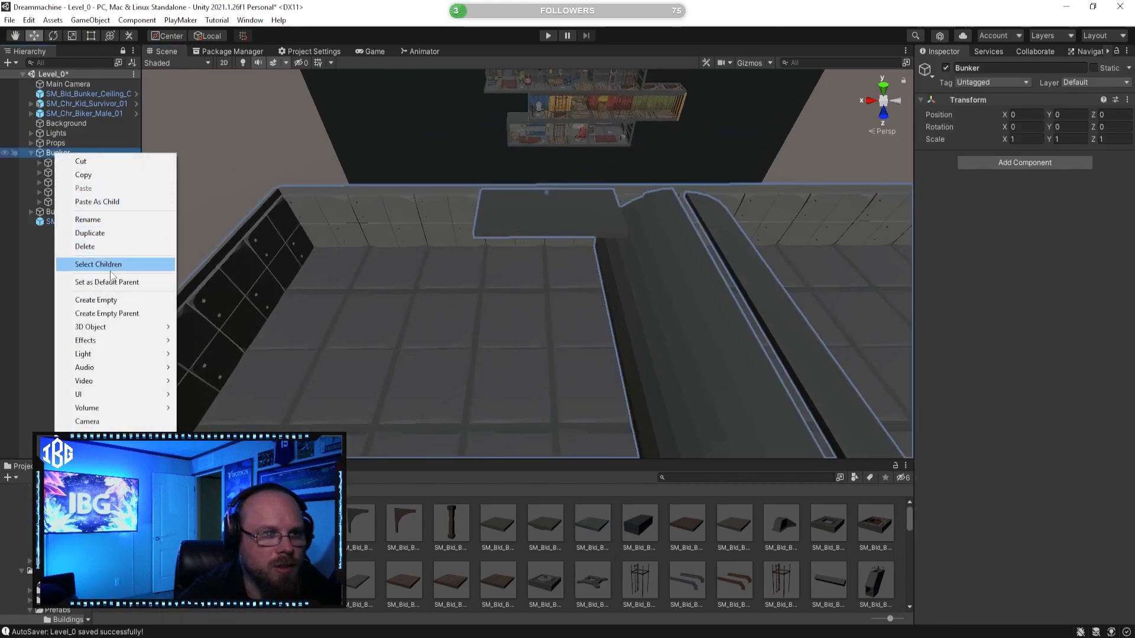
click(118, 297)
text(Ceiling)
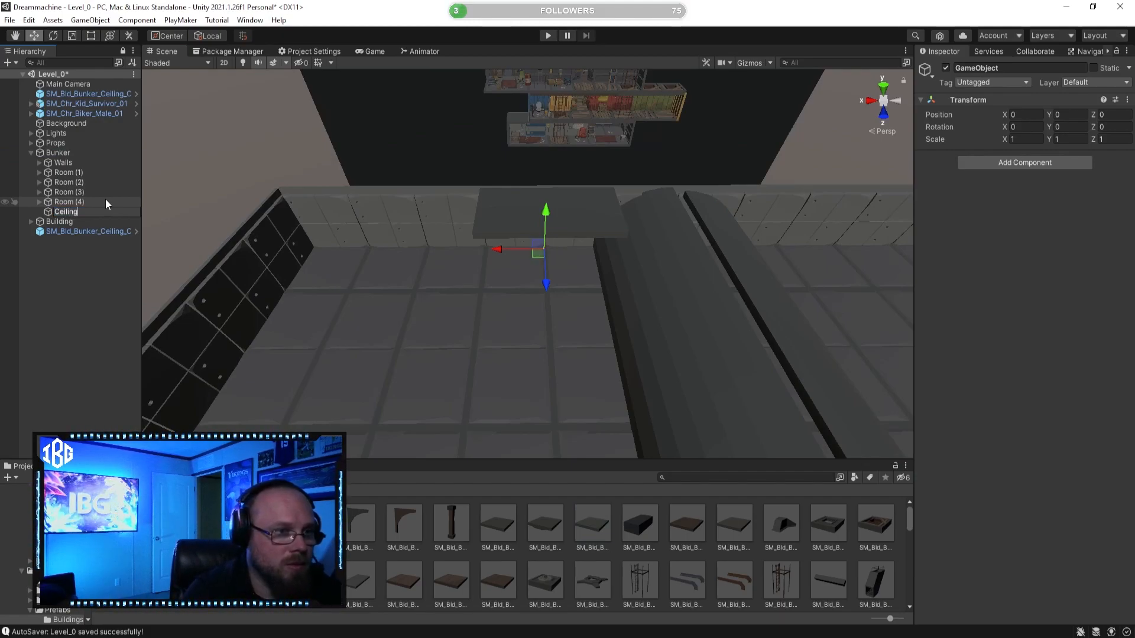
key(Return)
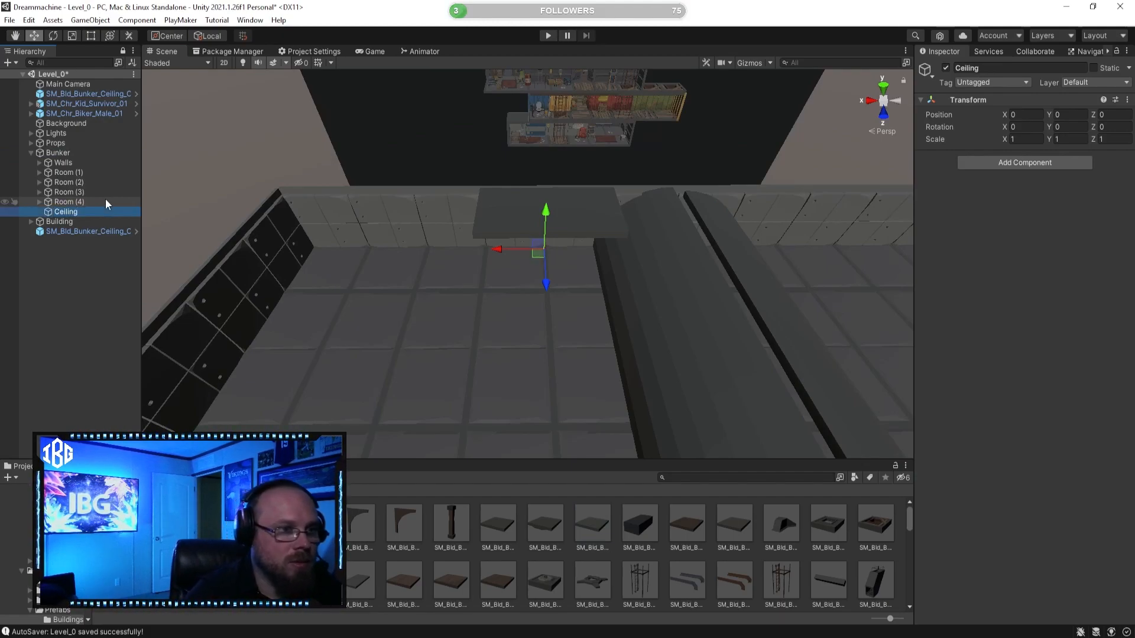
Move both concrete ceiling tiles into the Ceiling group
click(106, 231)
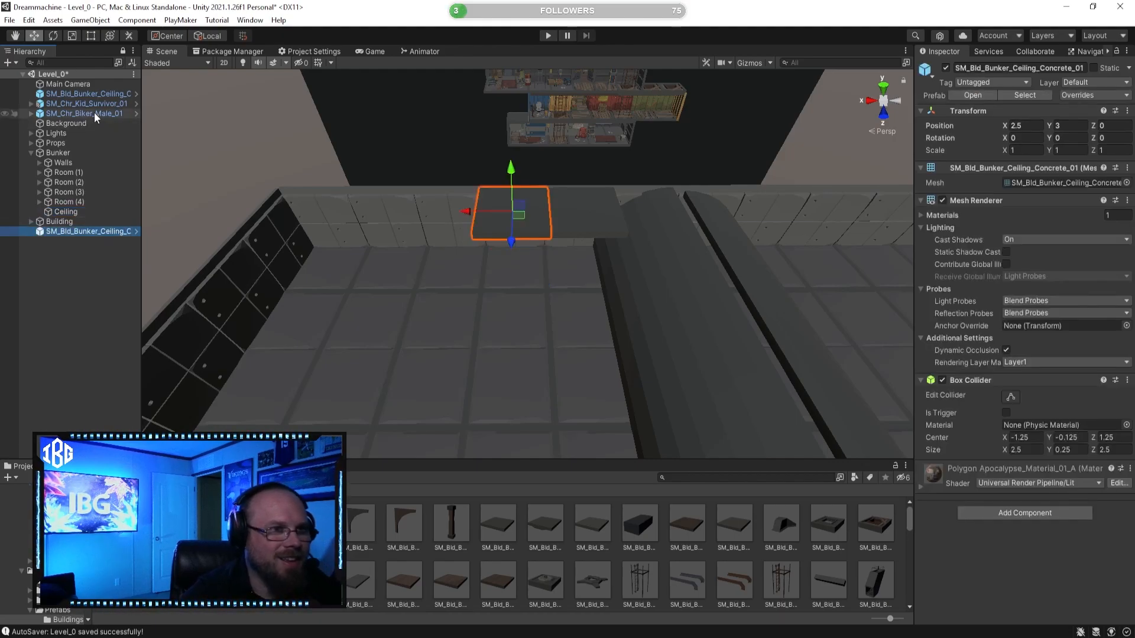
ctrl+click(113, 94)
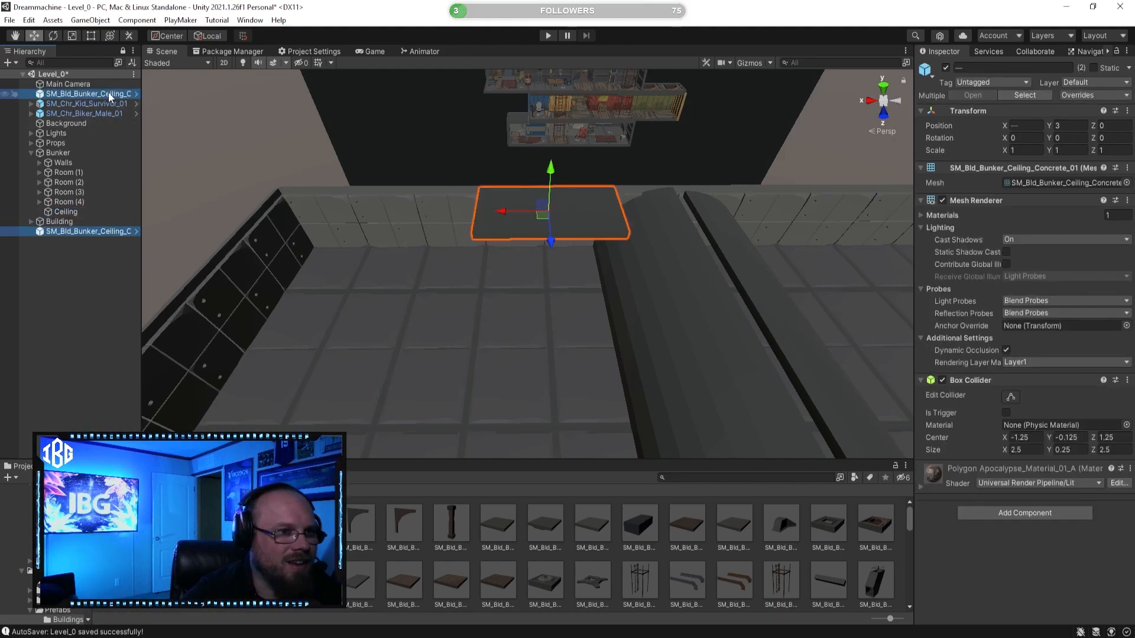
drag(108, 92, 65, 212)
click(609, 551)
right_drag(499, 349, 512, 343)
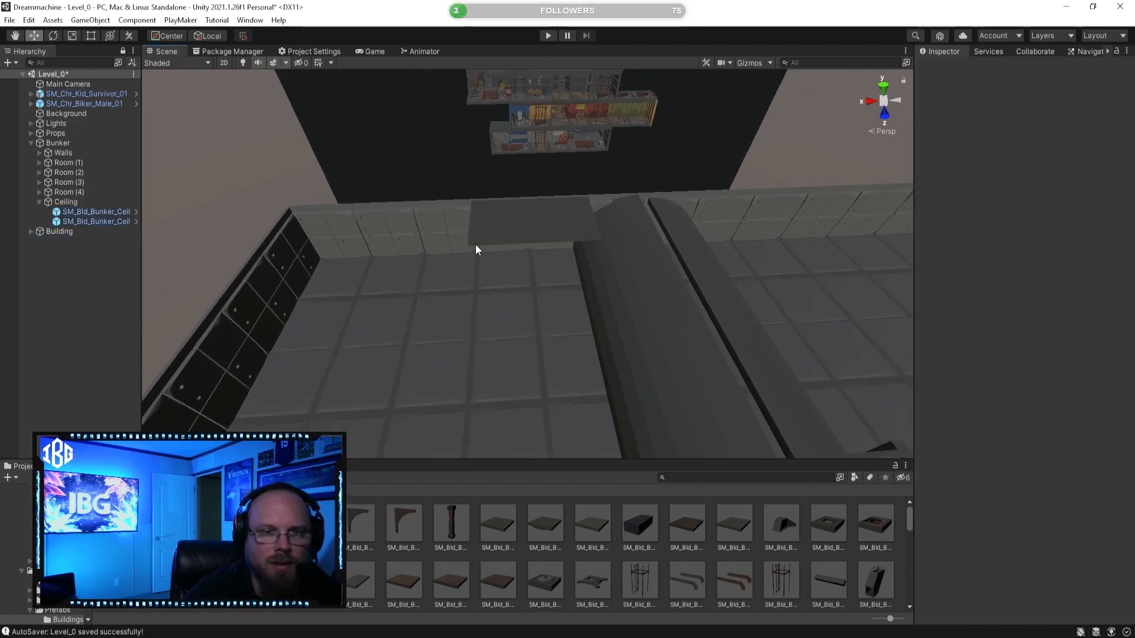
Duplicate the two ceiling tiles and place the copies next to them along the end wall, away from the tunnel
click(488, 238)
shift+click(579, 231)
key(ctrl+d)
right_drag(575, 282, 541, 265)
drag(537, 204, 444, 242)
right_drag(444, 242, 474, 258)
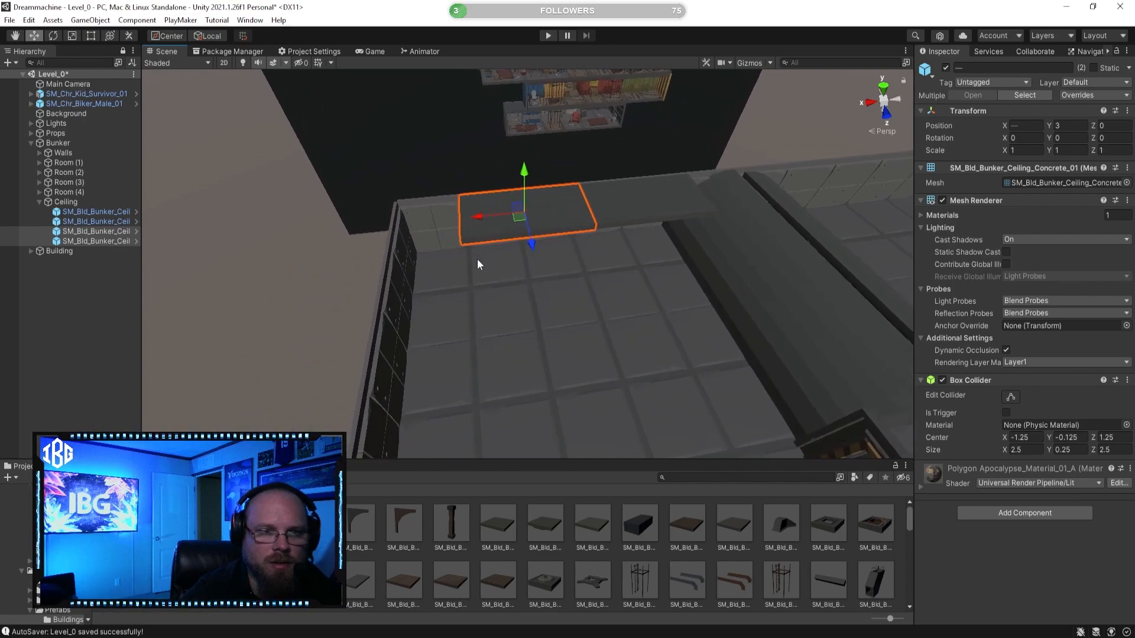
Duplicate the outermost ceiling tile and move the copy into the corner at the dark side wall
click(500, 230)
key(ctrl+d)
drag(449, 220, 381, 237)
click(568, 549)
right_drag(525, 375, 493, 313)
Duplicate the row of five ceiling tiles and move the copies across the tunnel, with the outermost tile at X -12.5
click(604, 222)
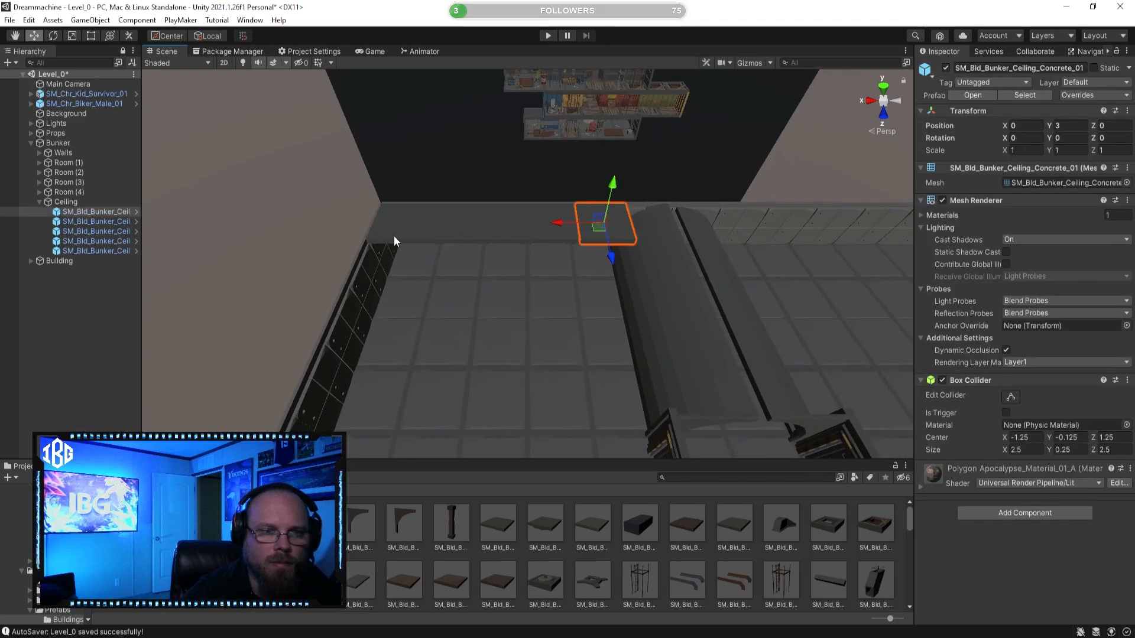
ctrl+click(394, 234)
click(109, 213)
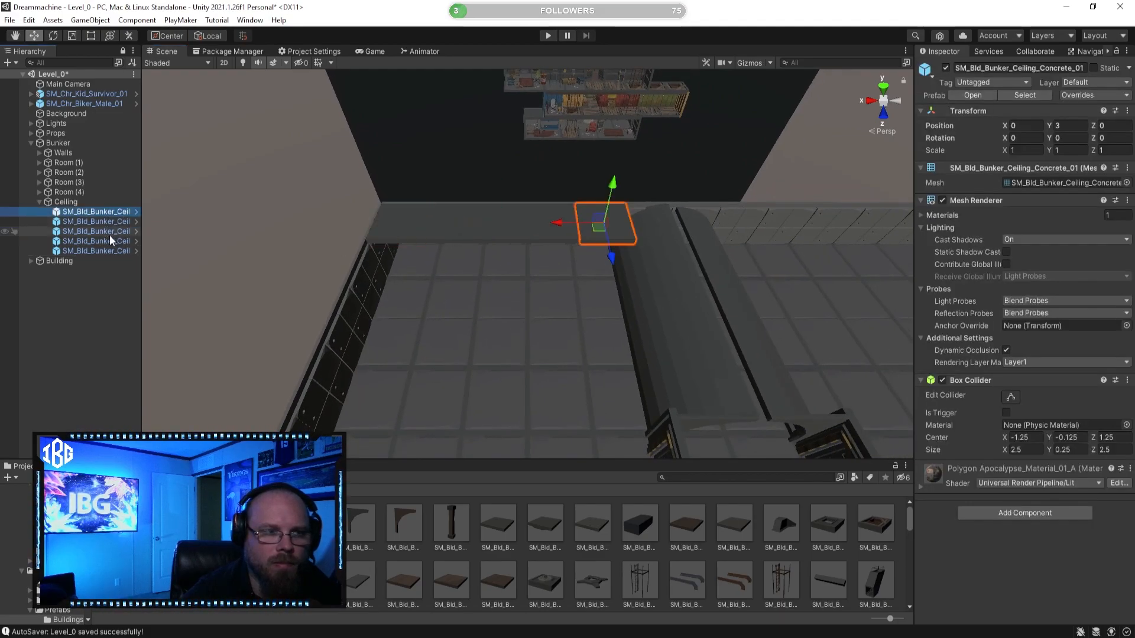
shift+click(109, 248)
key(ctrl+d)
drag(454, 228, 706, 239)
key(f)
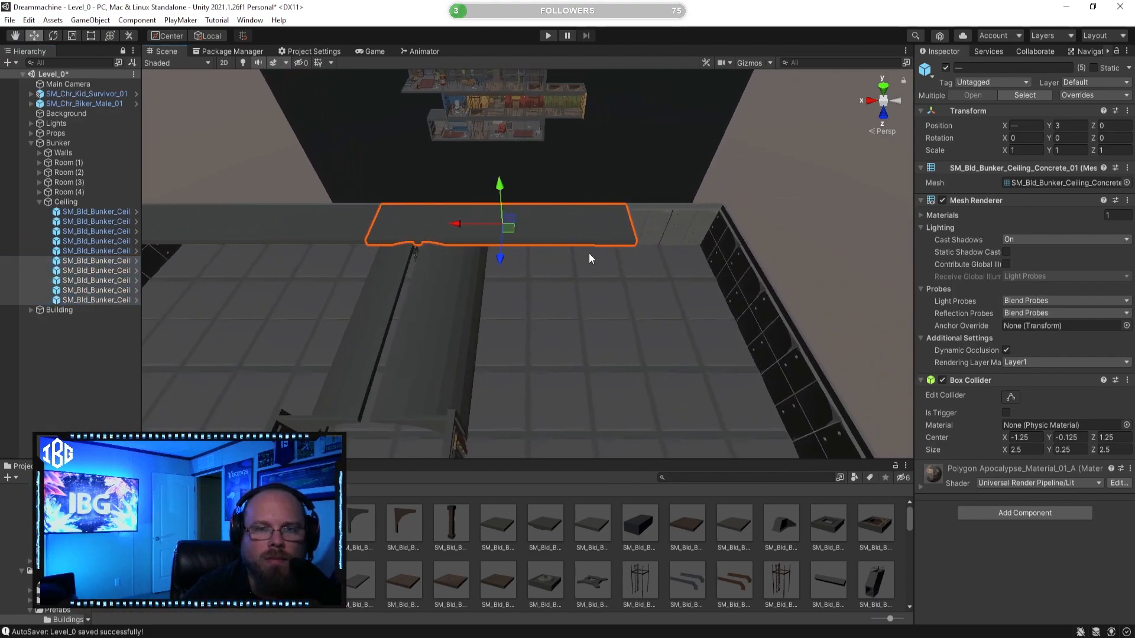
click(612, 233)
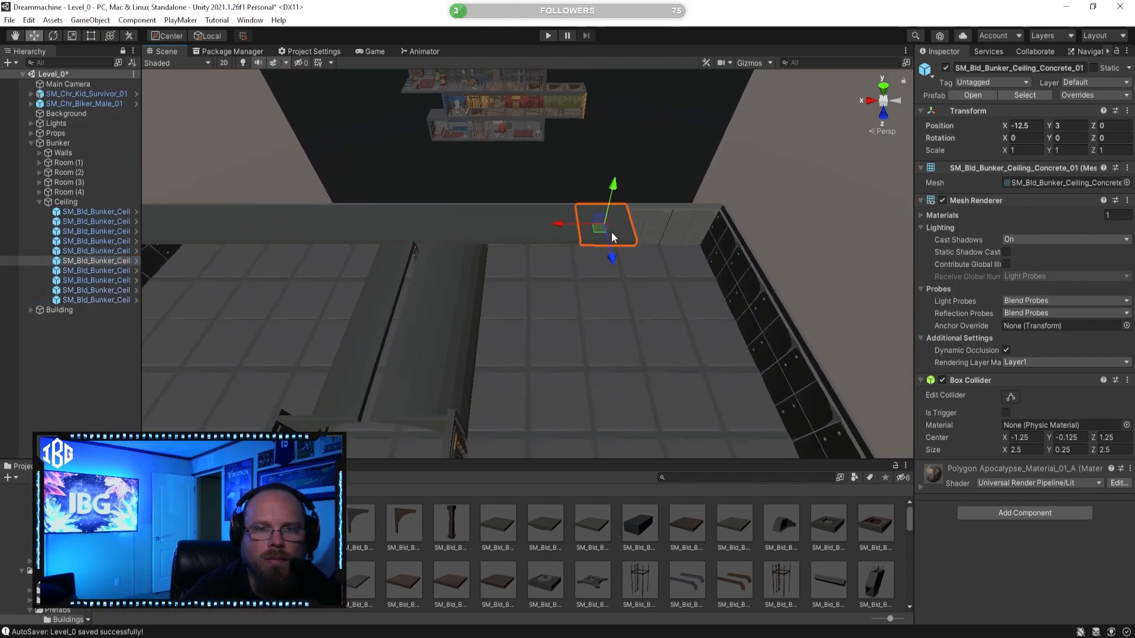
Duplicate the two neighbouring ceiling tiles and move the copies into the open gap in the row along the end wall
shift+click(538, 241)
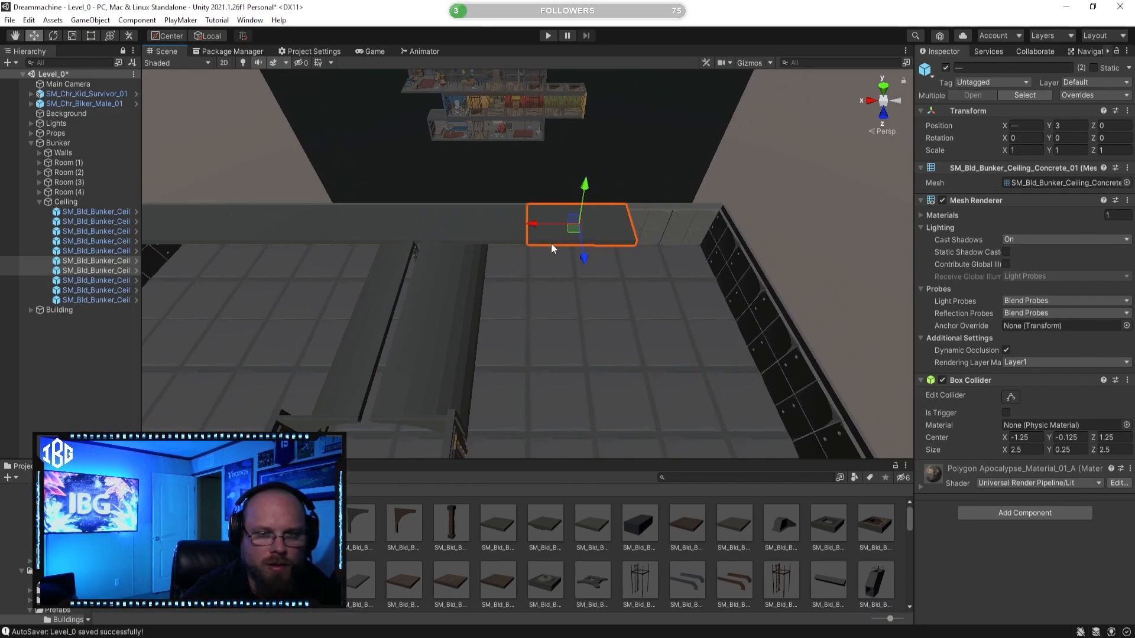
key(ctrl+d)
drag(529, 230, 629, 238)
click(706, 538)
right_drag(693, 427, 677, 412)
key(d)
key(s)
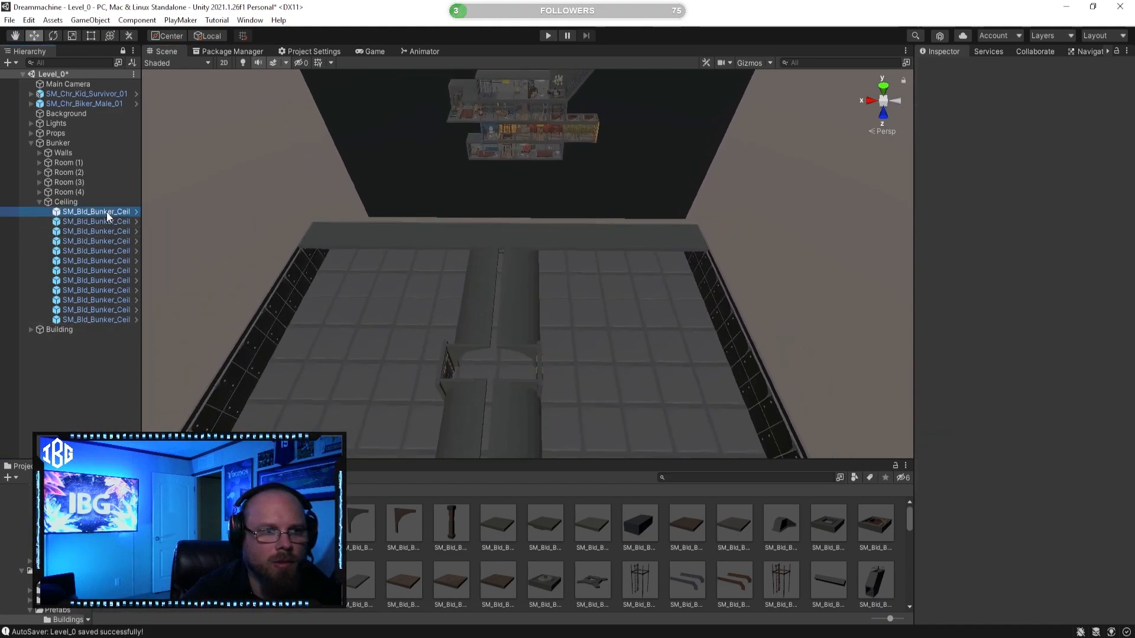
Duplicate the full row of twelve ceiling tiles and move the copy inward along the tunnel to Z 2.75
click(107, 212)
shift+click(105, 319)
right_drag(157, 313, 786, 192)
key(ctrl+d)
drag(467, 191, 432, 194)
right_drag(679, 287, 634, 270)
key(w)
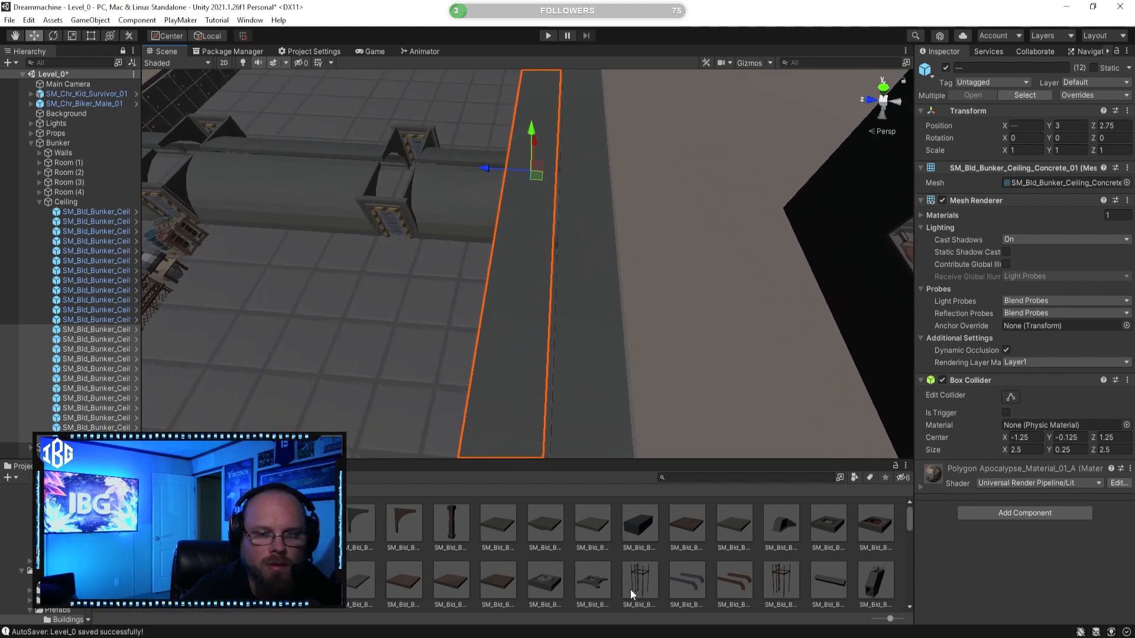
click(611, 559)
right_drag(584, 314, 604, 330)
key(d)
key(w)
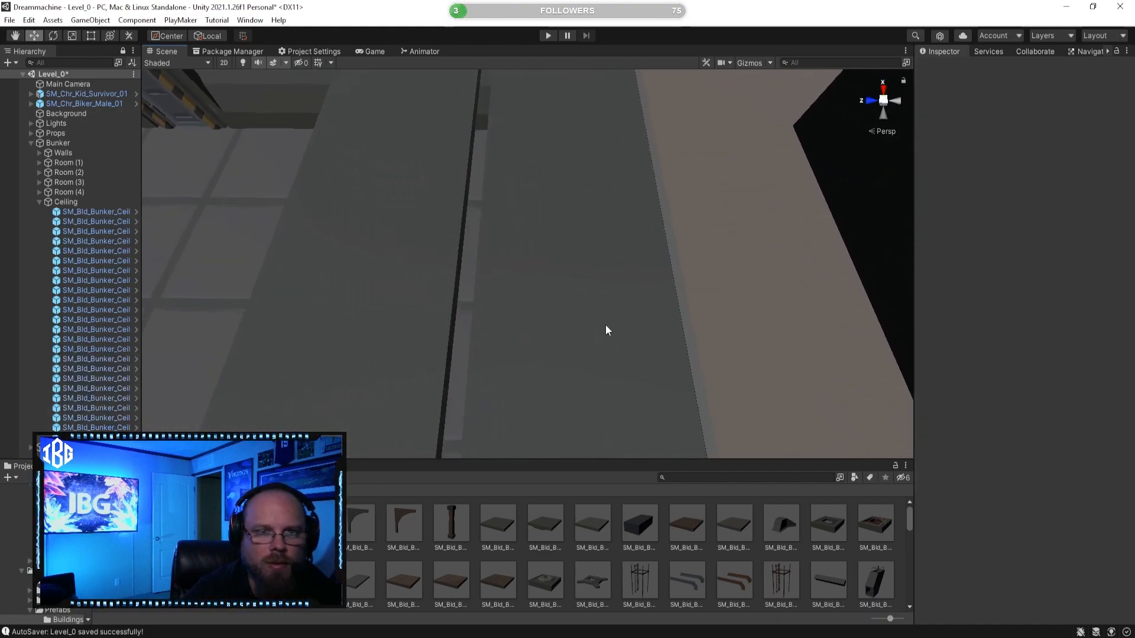
Reselect the duplicated ceiling row and shift it back to Z 2.5 so it meets the first row
key(ctrl+z)
right_drag(458, 373, 466, 166)
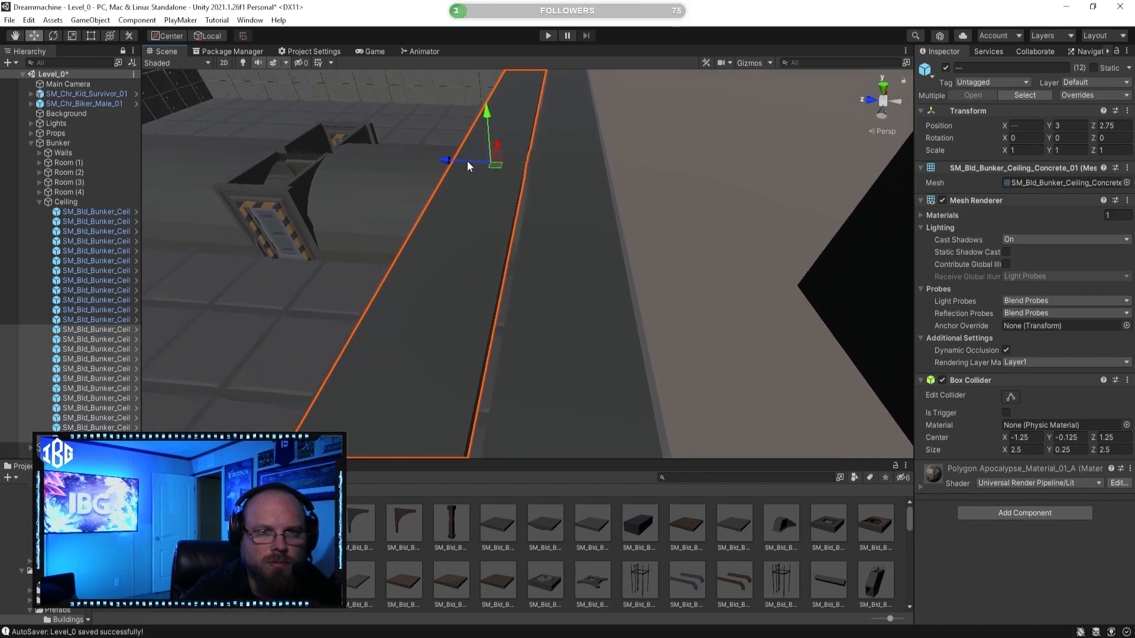
drag(445, 163, 453, 164)
click(573, 553)
right_drag(536, 409, 575, 416)
key(s)
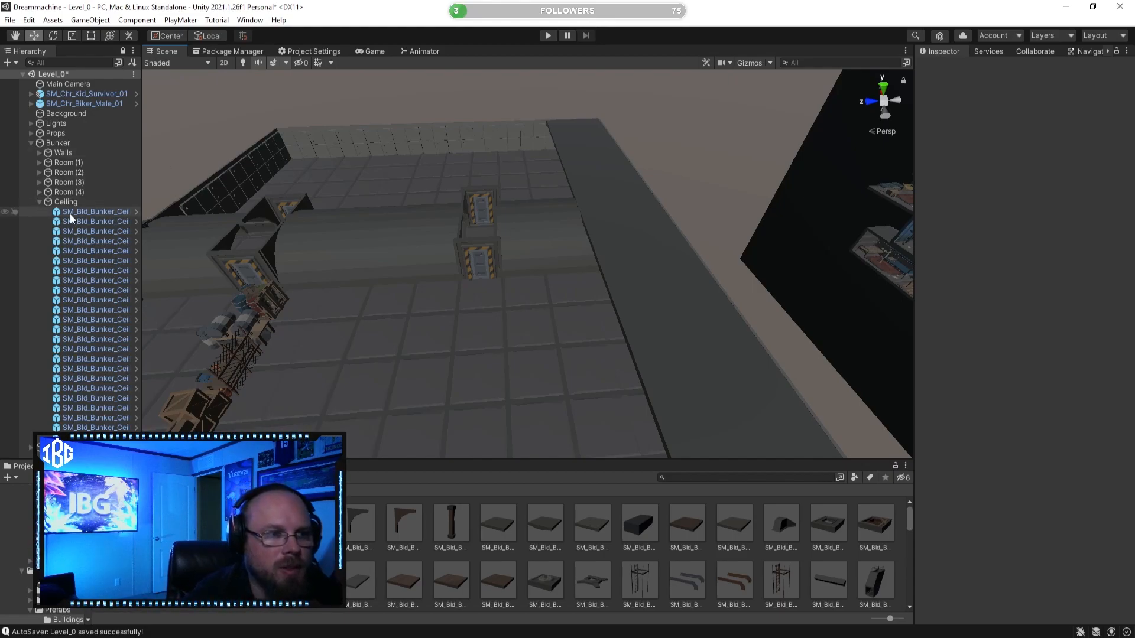
Examine the seam between the two ceiling rows and the position of a tile in the second row
click(39, 202)
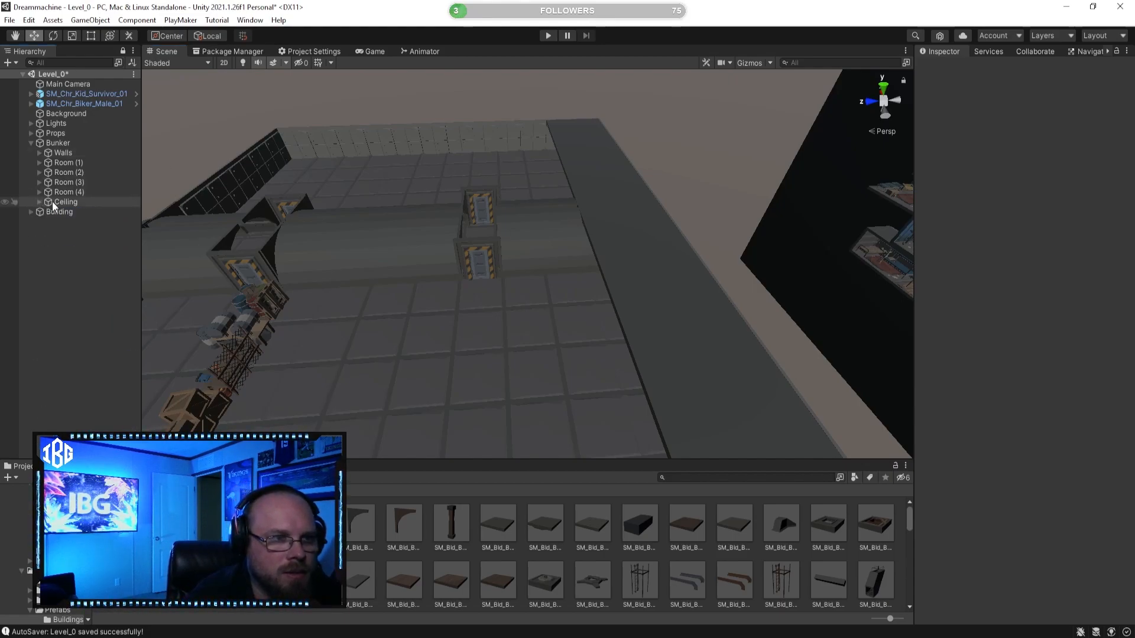
click(40, 202)
right_drag(577, 345, 570, 350)
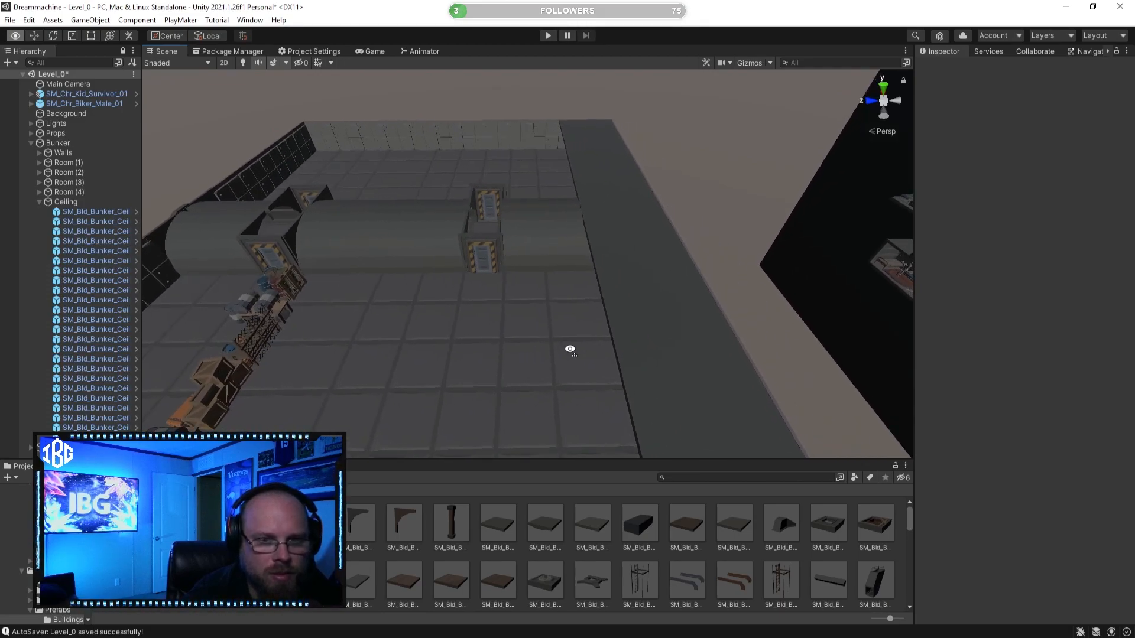
right_drag(573, 345, 559, 322)
key(x)
key(z)
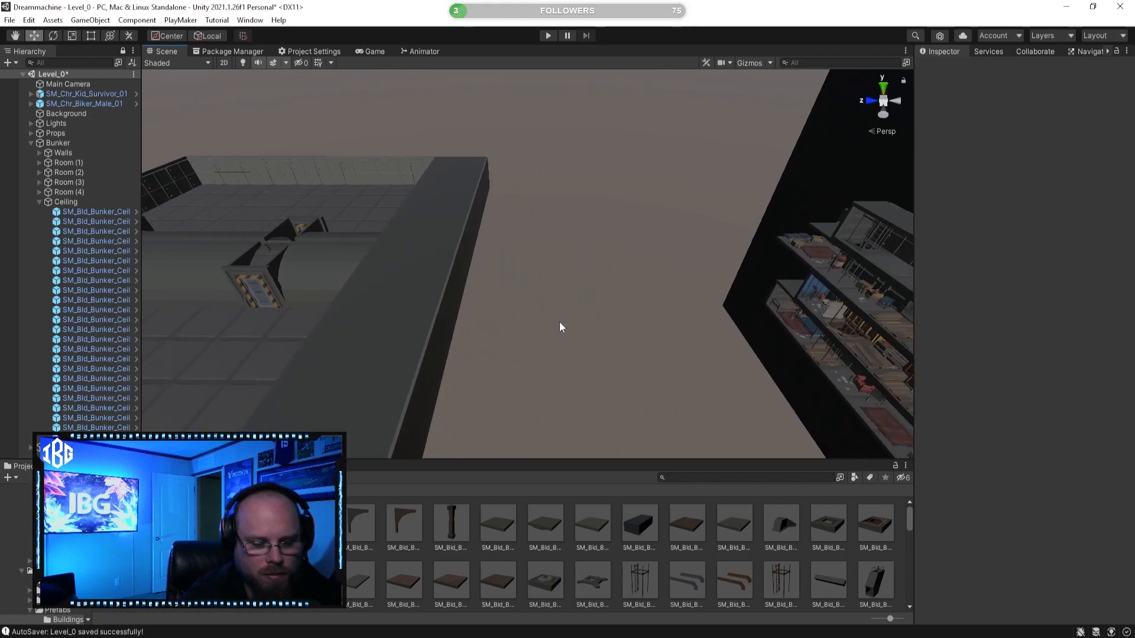
right_drag(561, 327, 571, 357)
click(572, 307)
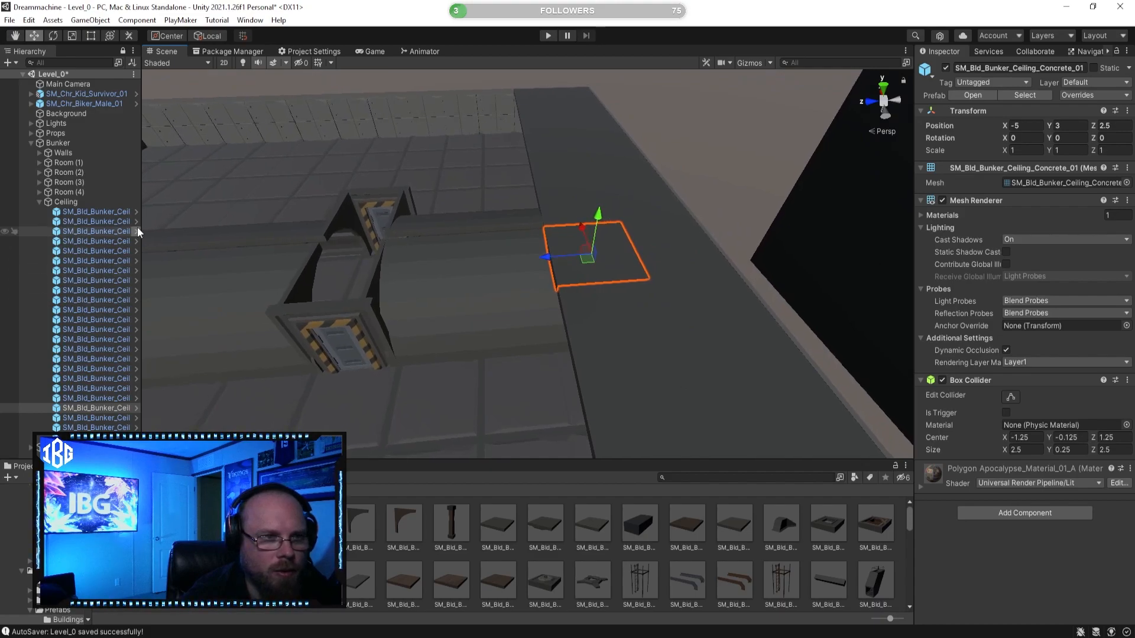
Duplicate both ceiling rows and move the copies inward beside the existing two rows
click(110, 212)
shift+click(95, 438)
right_drag(283, 342, 622, 191)
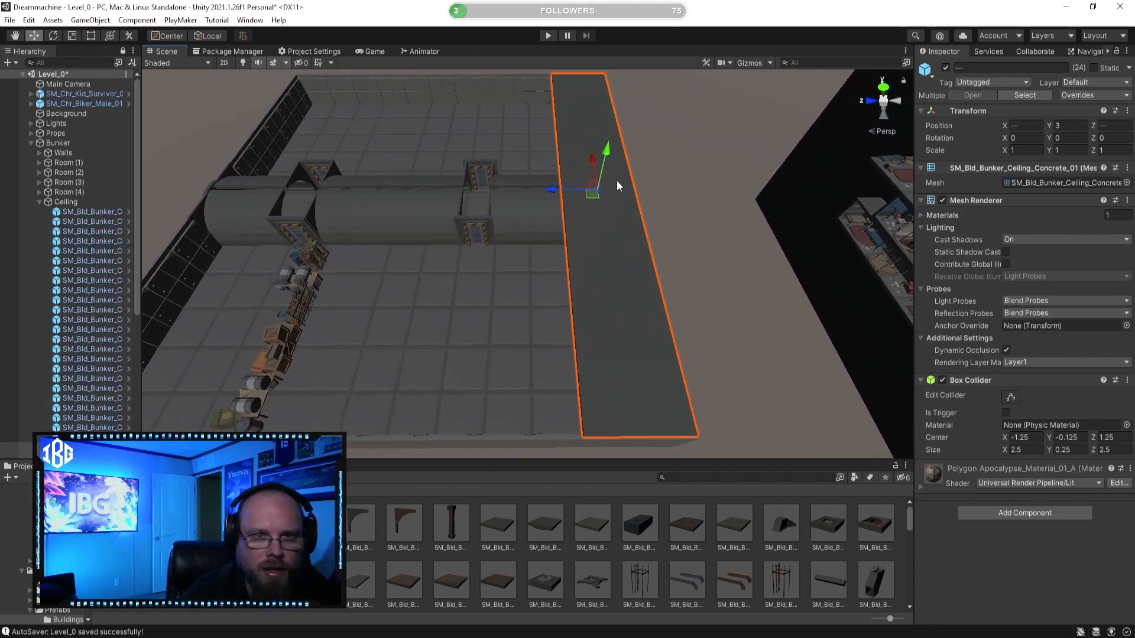
drag(551, 189, 480, 189)
click(574, 557)
right_drag(460, 360, 460, 358)
key(a)
Select all tiles in the Ceiling group, duplicate the four rows and place the copies beside them along the tunnel
click(83, 221)
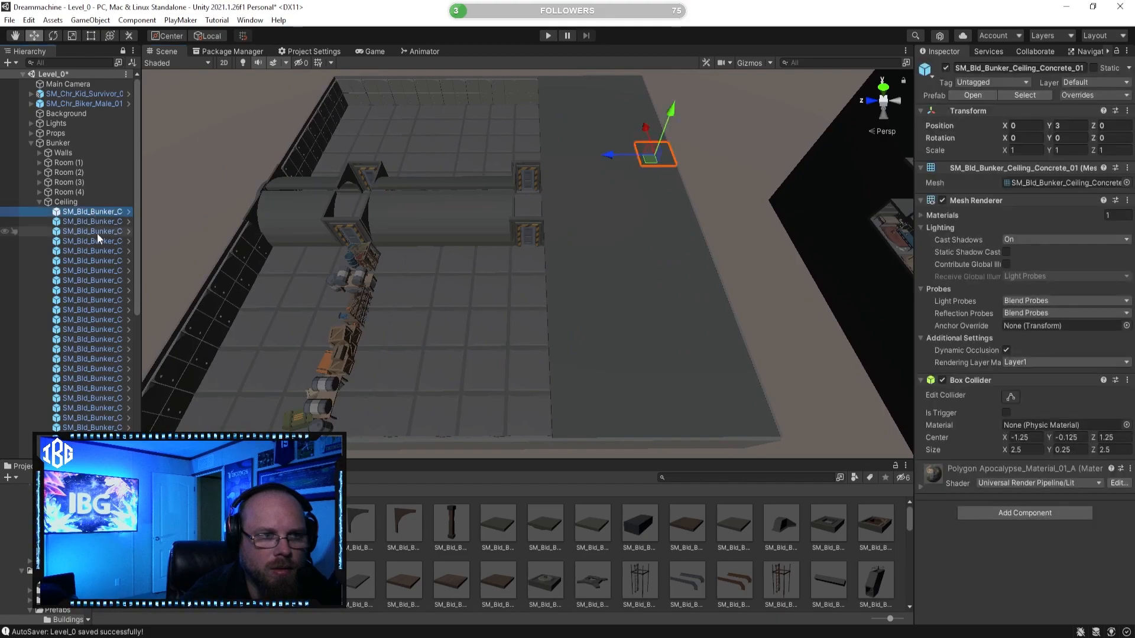
scroll(76, 355, down, 8)
shift+click(77, 443)
right_drag(398, 332, 396, 335)
key(s)
key(a)
key(ctrl+d)
drag(624, 214, 517, 205)
key(w)
right_drag(508, 247, 506, 249)
key(d)
click(597, 527)
right_drag(549, 405, 489, 388)
key(a)
Duplicate the last four ceiling rows again and move the copies over the remaining open part of the bunker
key(ctrl+z)
key(ctrl+d)
drag(555, 199, 429, 194)
scroll(455, 421, up, 4)
drag(381, 128, 381, 128)
right_drag(430, 219, 516, 280)
click(606, 539)
Examine the floor stones beneath the new ceiling and the joints between them
right_drag(558, 418, 441, 140)
click(456, 229)
key(w)
key(q)
right_drag(502, 236, 498, 357)
mouse_move(579, 356)
right_down()
mouse_move(588, 352)
mouse_move(544, 333)
mouse_move(577, 375)
right_up()
click(604, 333)
click(512, 303)
click(597, 273)
click(488, 296)
click(682, 296)
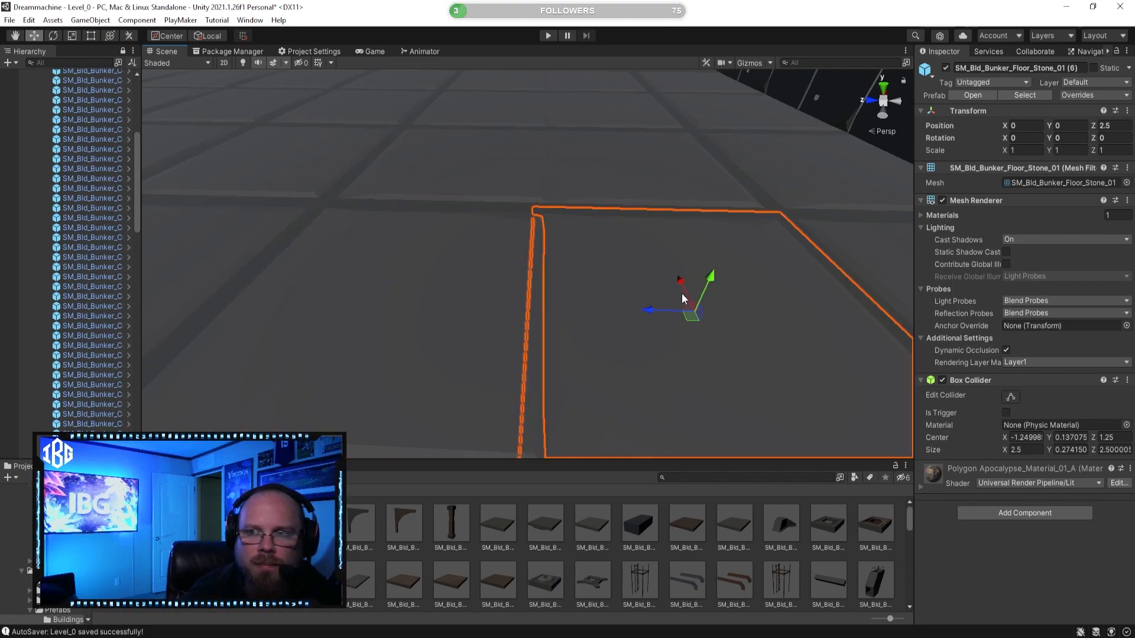
Try to shift the floor stone at X 0, Z 2.5 to Z 2.703, and undo the move
drag(647, 312, 620, 311)
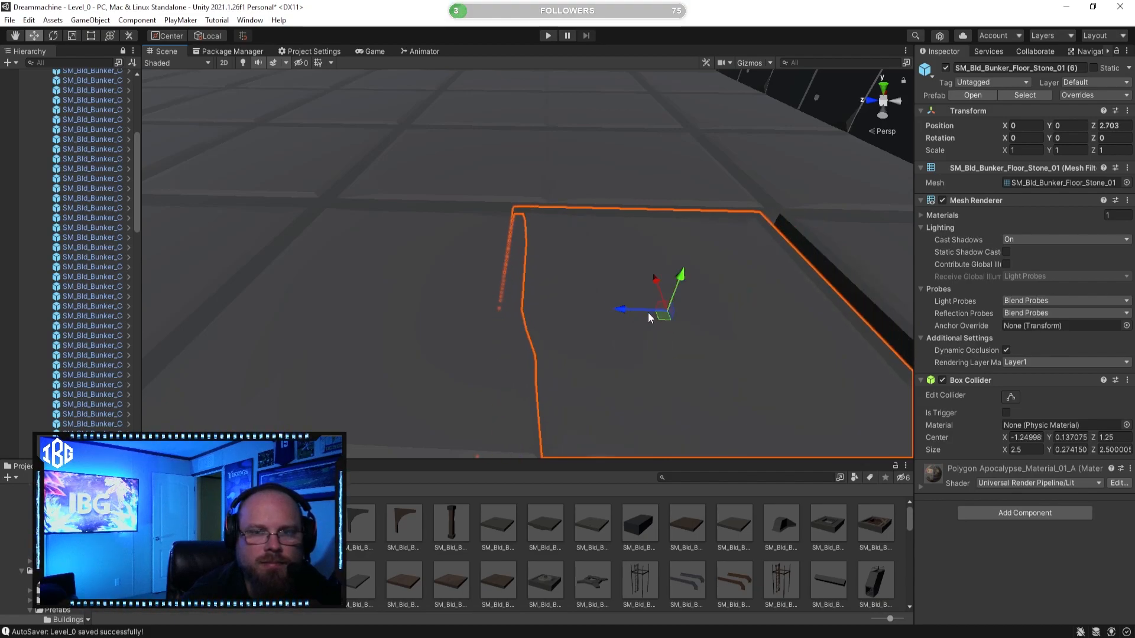
key(ctrl+z)
click(714, 546)
Check further floor stones beside the crates and the one at X 5 near the bunker's end
key(w)
right_drag(620, 408, 593, 212)
key(s)
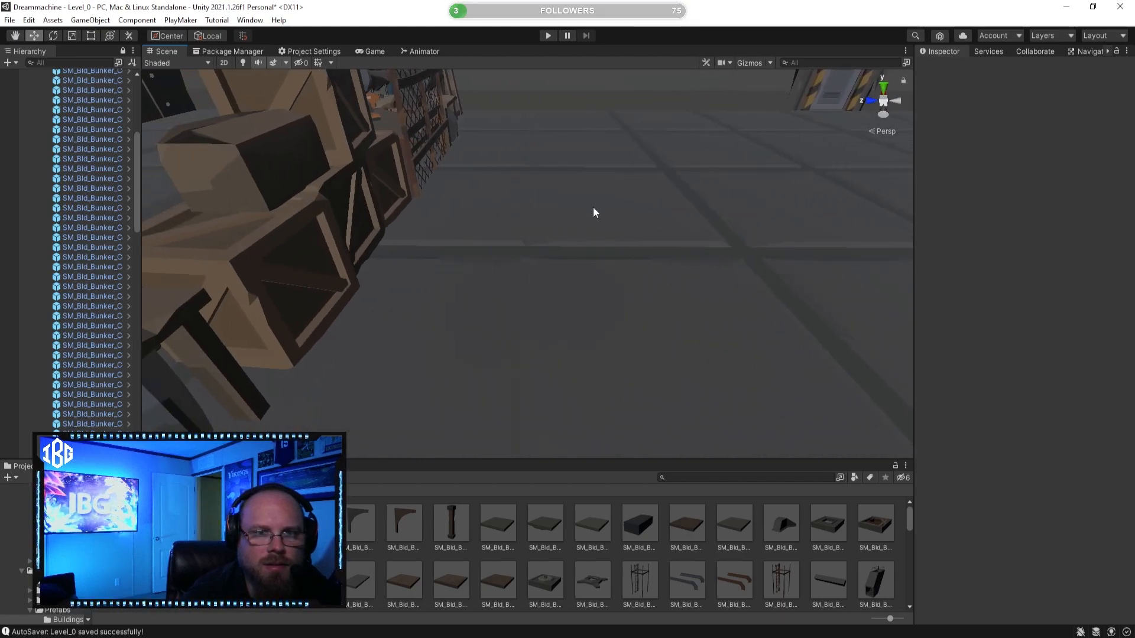
click(544, 221)
click(618, 563)
right_drag(586, 374, 595, 344)
click(625, 300)
right_drag(625, 301, 651, 311)
right_drag(572, 224, 608, 335)
Collapse the Ceiling group, frame it in the scene and deactivate it to expose the bunker interior
scroll(93, 194, up, 10)
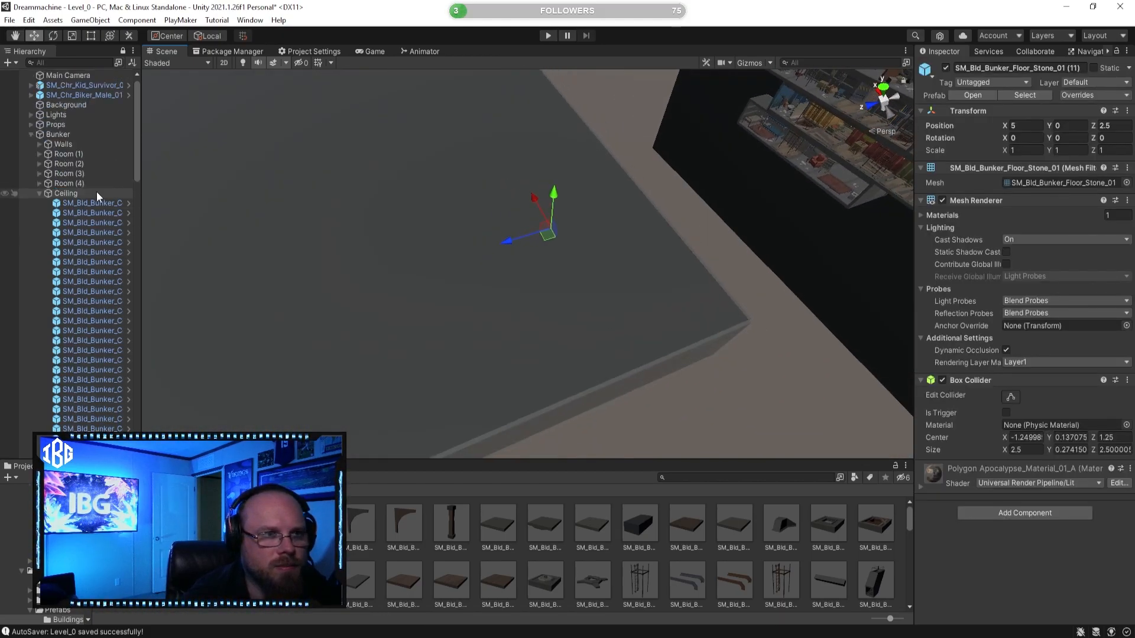
click(54, 203)
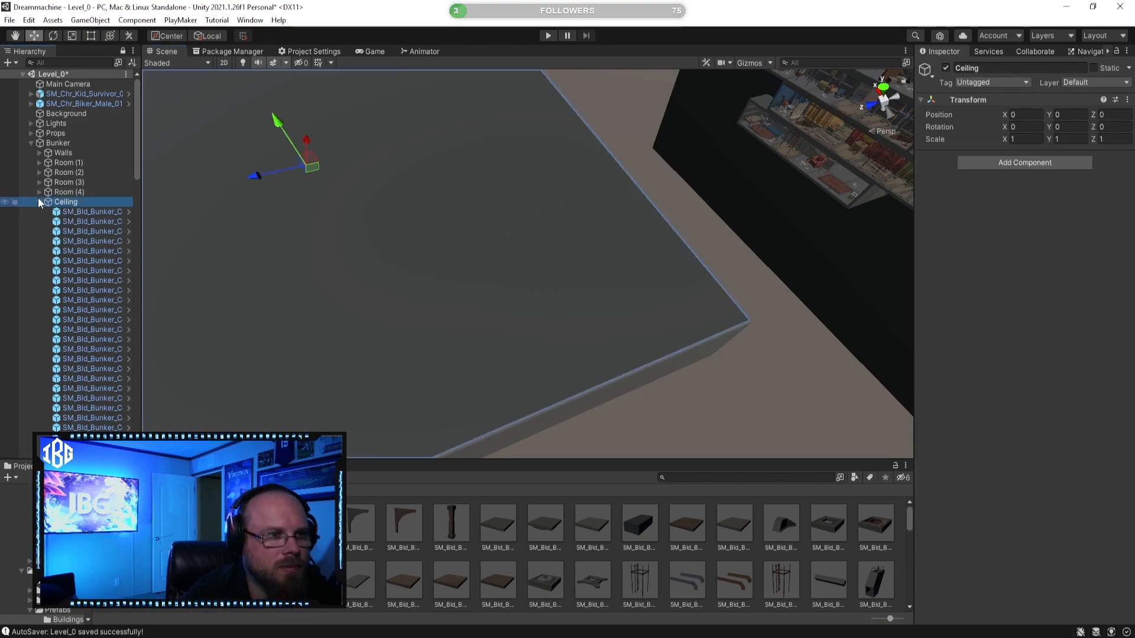
click(38, 202)
key(f)
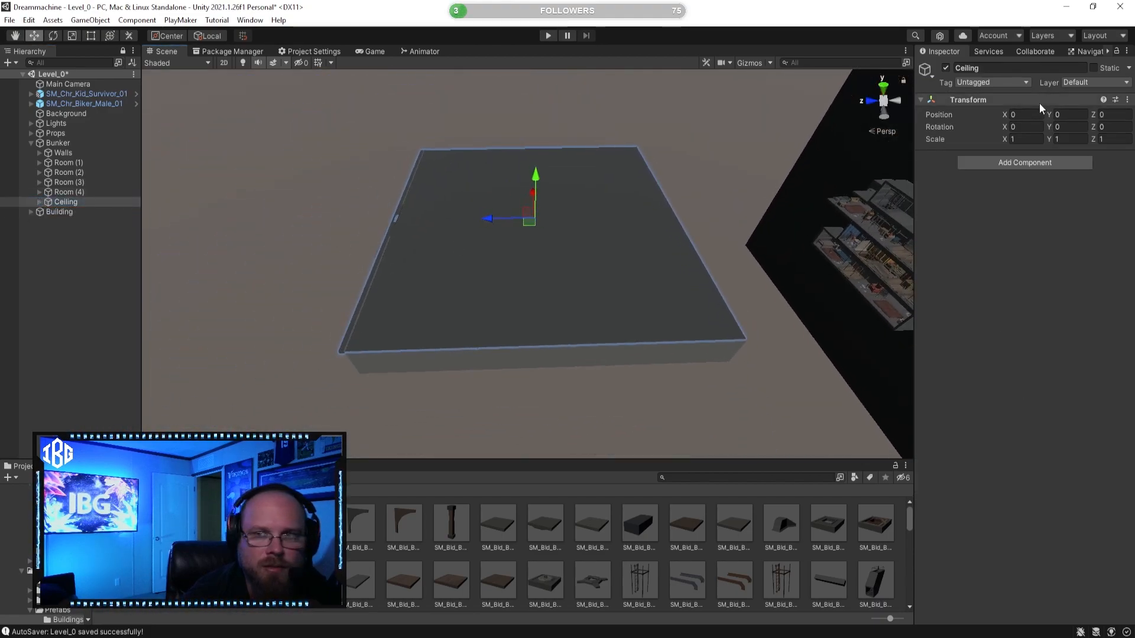
click(946, 68)
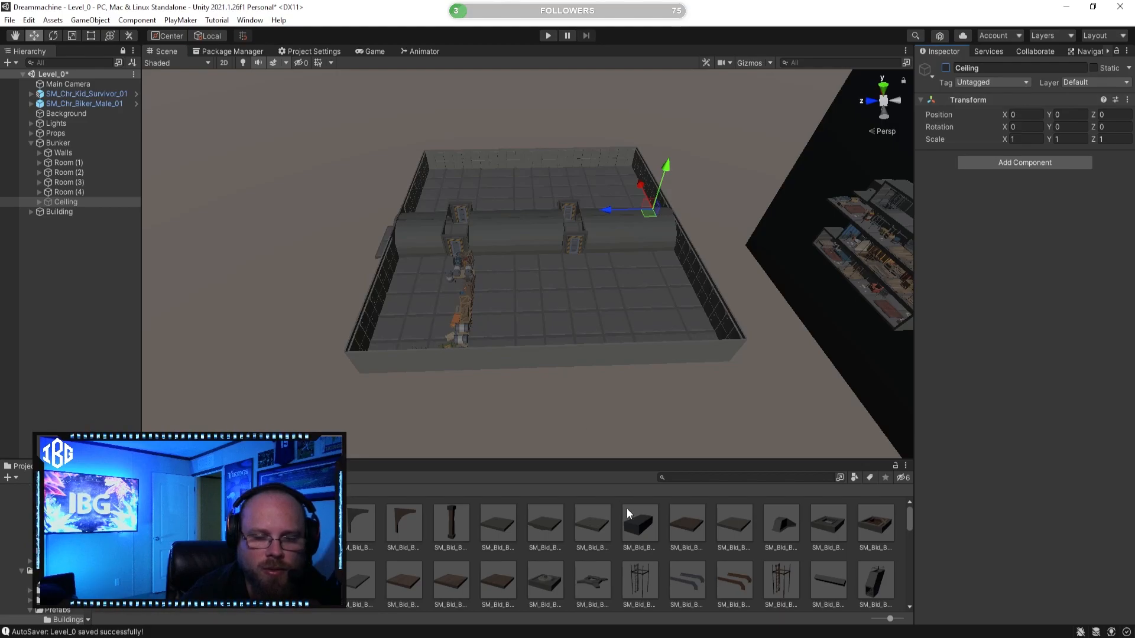
Select floor stones across the end room from above to examine how the floor is laid out
click(673, 559)
key(w)
right_drag(488, 255, 633, 302)
click(632, 267)
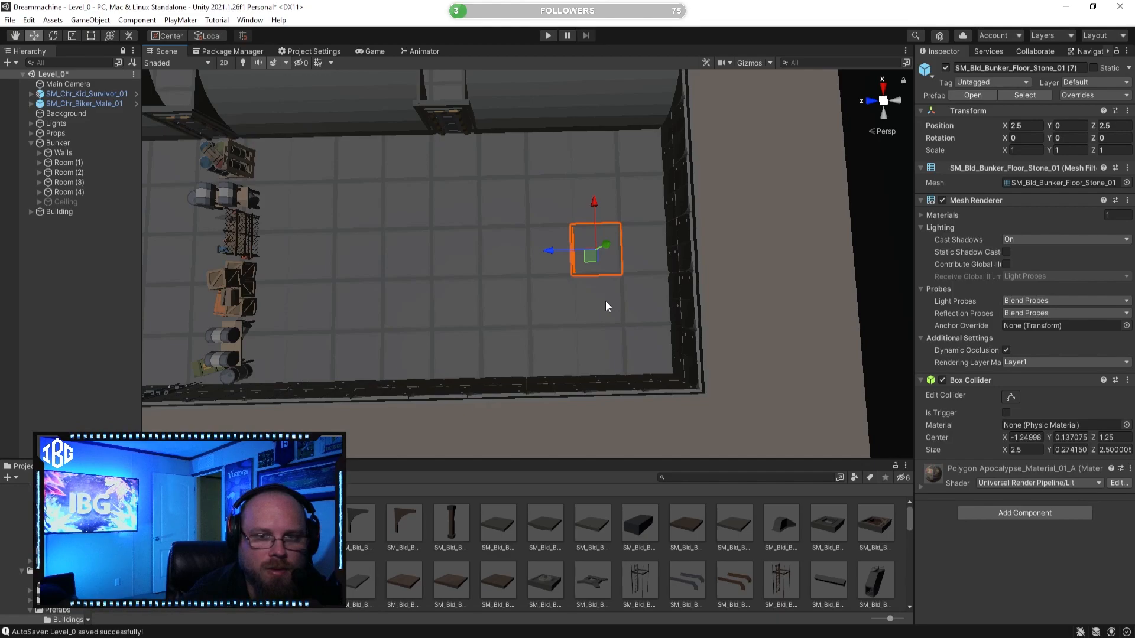
click(605, 300)
shift+click(609, 344)
shift+click(648, 346)
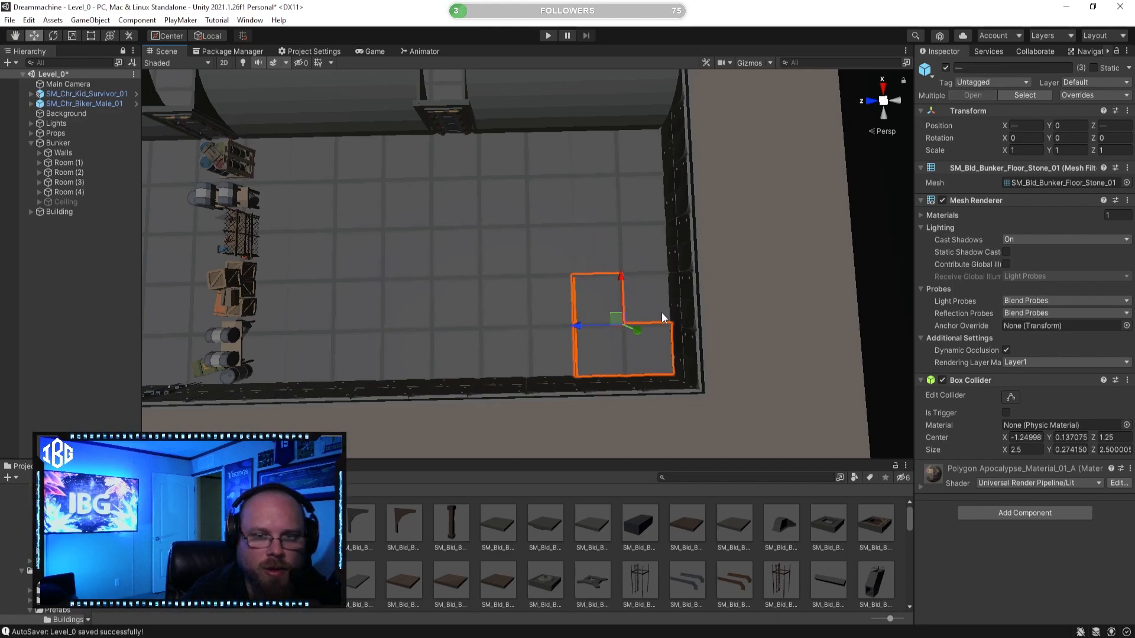
shift+click(650, 242)
shift+click(606, 217)
shift+click(640, 155)
shift+click(601, 152)
right_drag(601, 152, 682, 162)
scroll(643, 112, up, 5)
shift+click(682, 162)
shift+click(585, 253)
shift+click(479, 218)
shift+click(514, 154)
right_drag(514, 154, 466, 251)
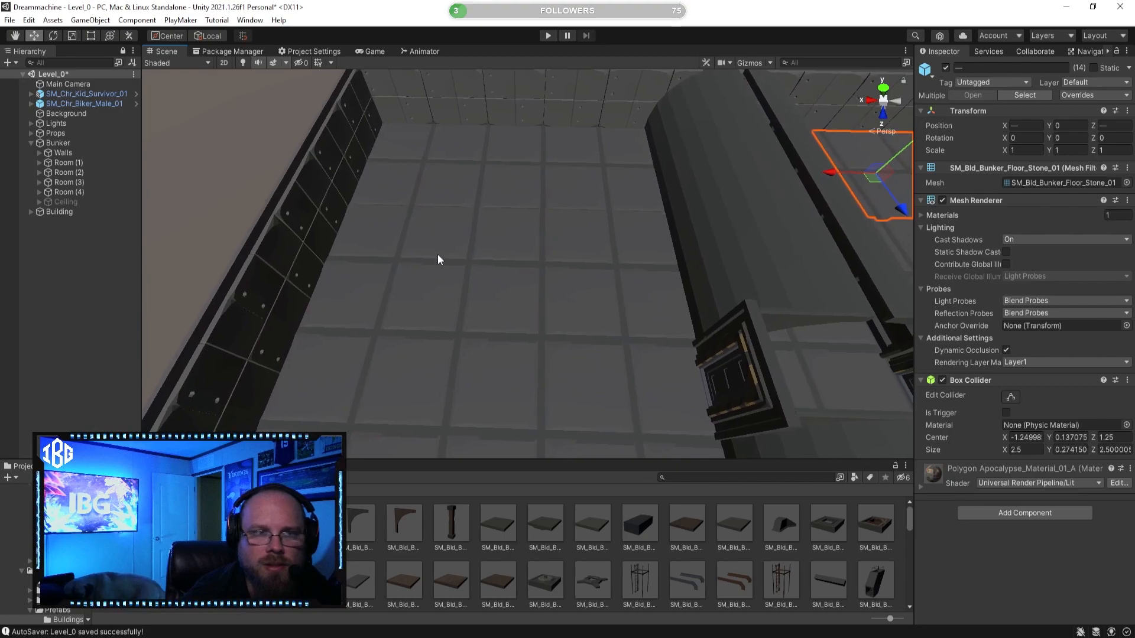
Compare the positions of individual floor stones in the tunnel and in the rooms beside it
right_drag(608, 211, 633, 178)
click(632, 179)
click(499, 175)
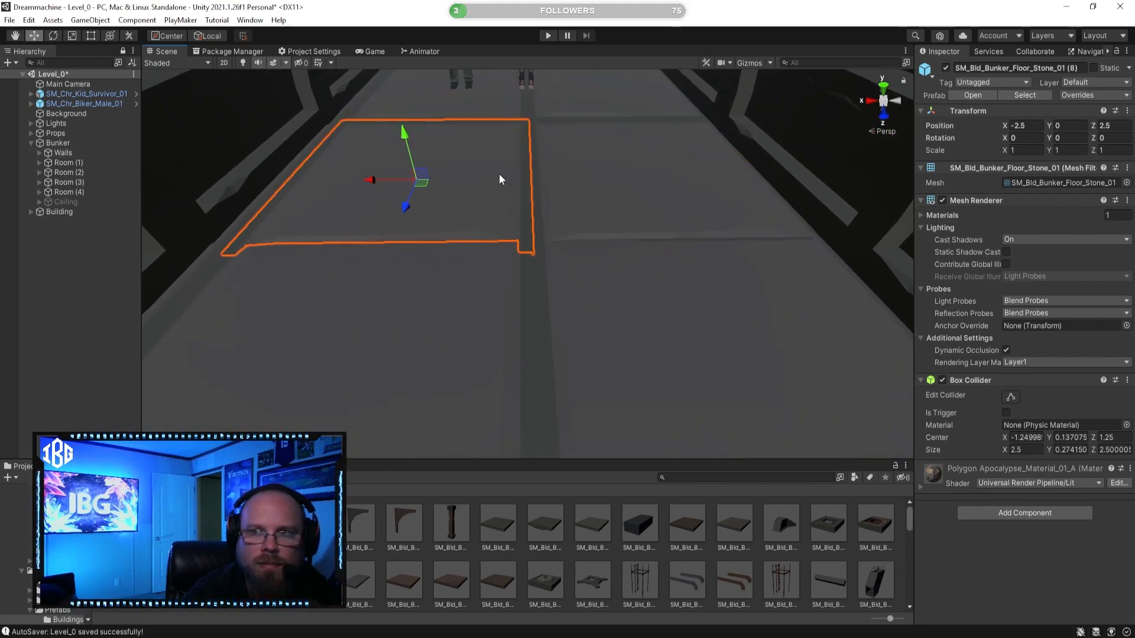
click(471, 107)
click(590, 101)
right_drag(590, 101, 519, 211)
click(516, 180)
click(558, 253)
right_drag(555, 253, 650, 245)
click(523, 281)
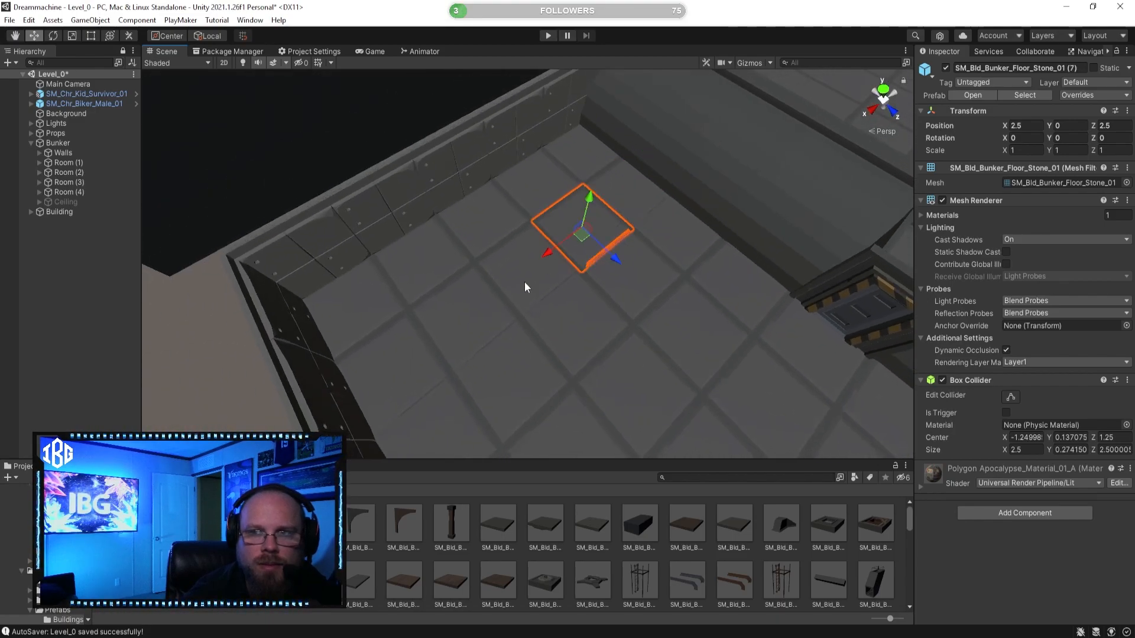
right_drag(479, 329, 606, 409)
click(532, 386)
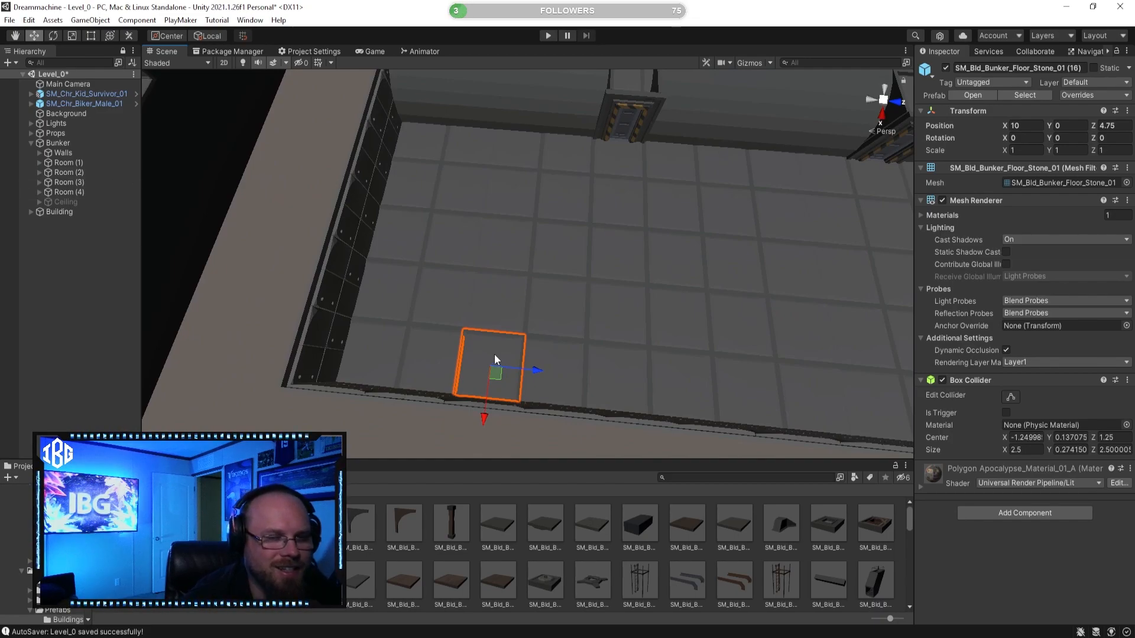
Select the five floor stones at Z 4.75 and inspect the Floor group inside Room (1)
click(444, 302)
click(435, 366)
click(497, 358)
shift+click(505, 306)
shift+click(507, 243)
shift+click(507, 191)
shift+click(512, 146)
right_drag(532, 166, 410, 246)
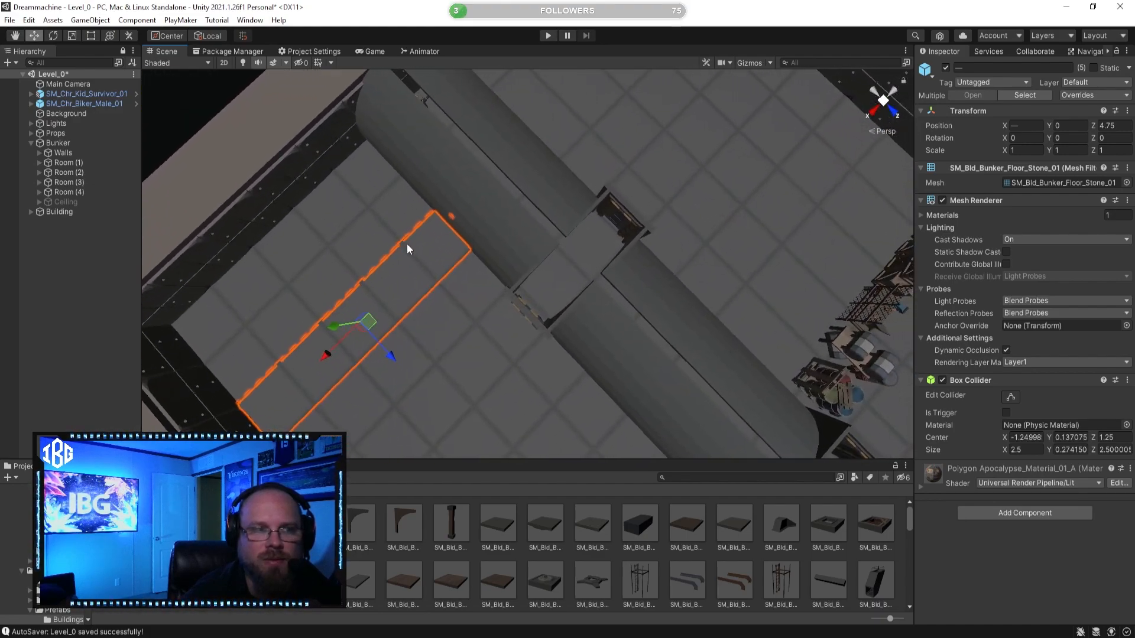
click(40, 162)
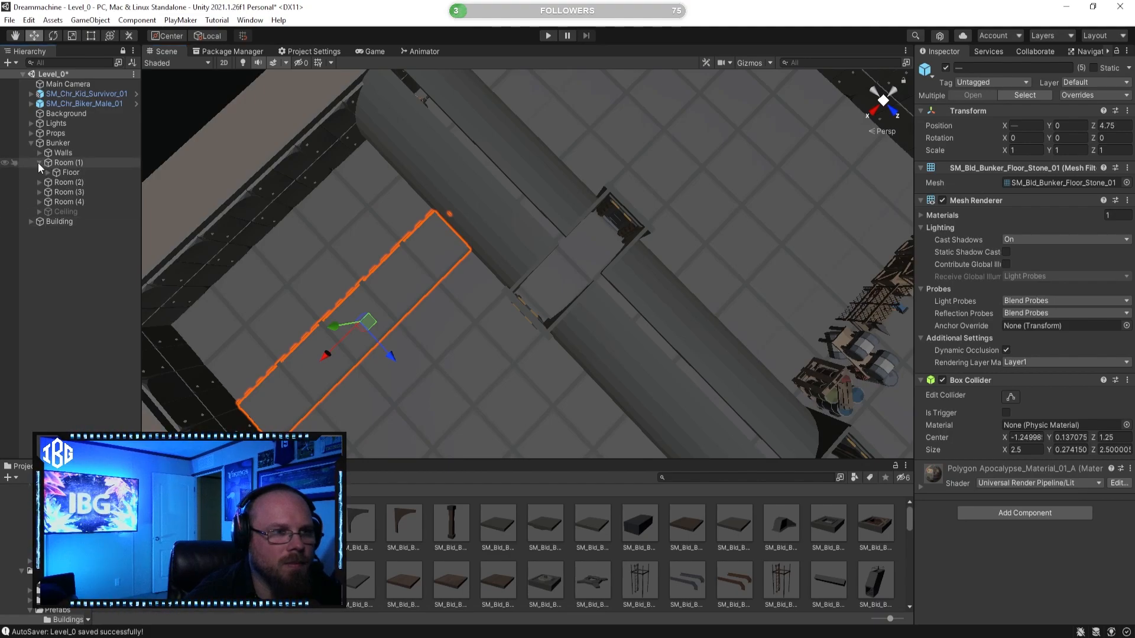
click(47, 173)
click(47, 172)
click(47, 172)
click(39, 162)
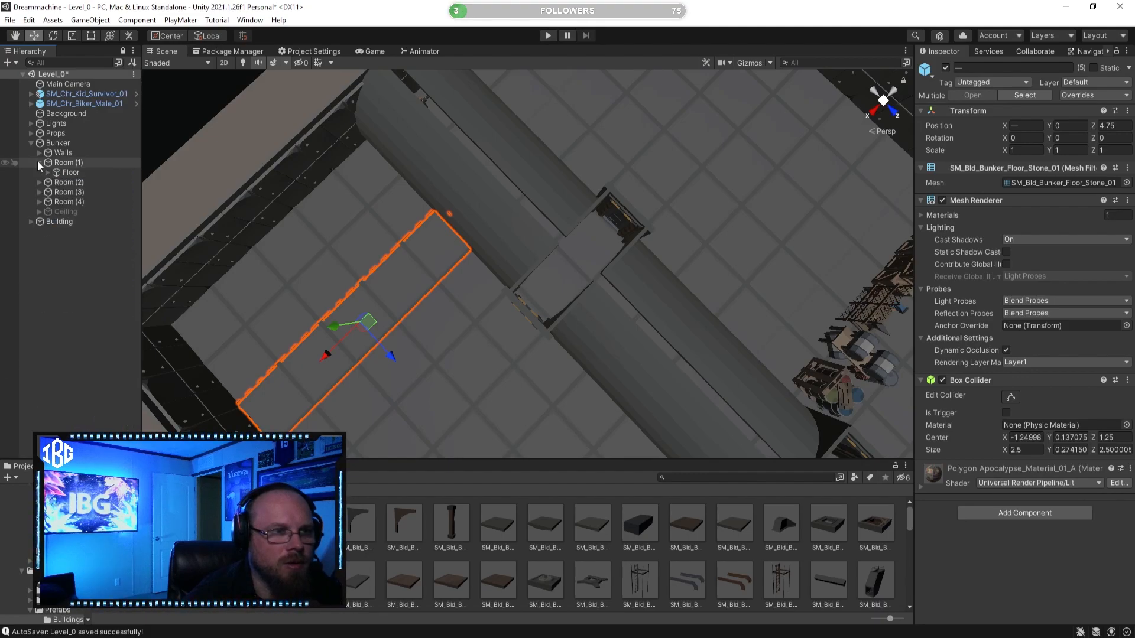
Create an empty child object named Floor under Bunker
click(58, 143)
click(64, 153)
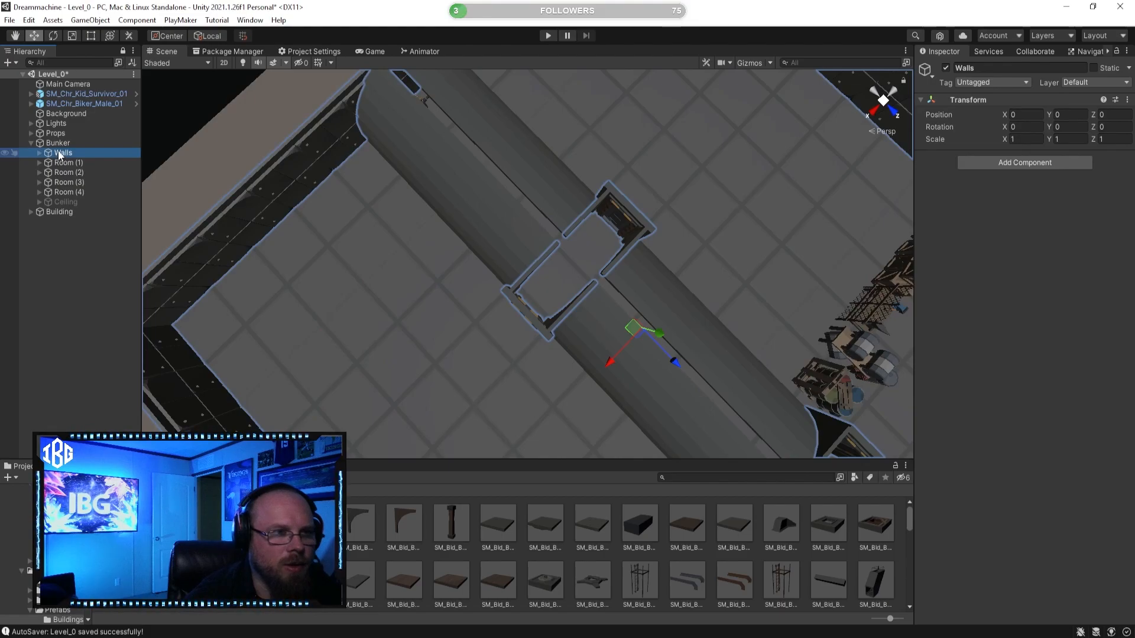
click(61, 143)
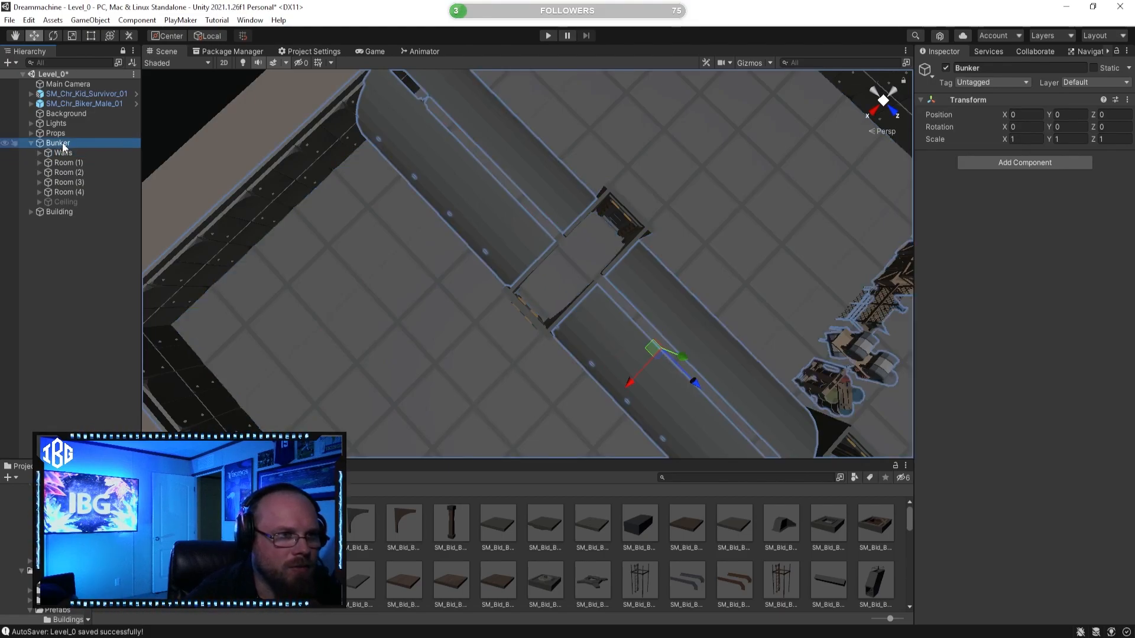
right_click(63, 146)
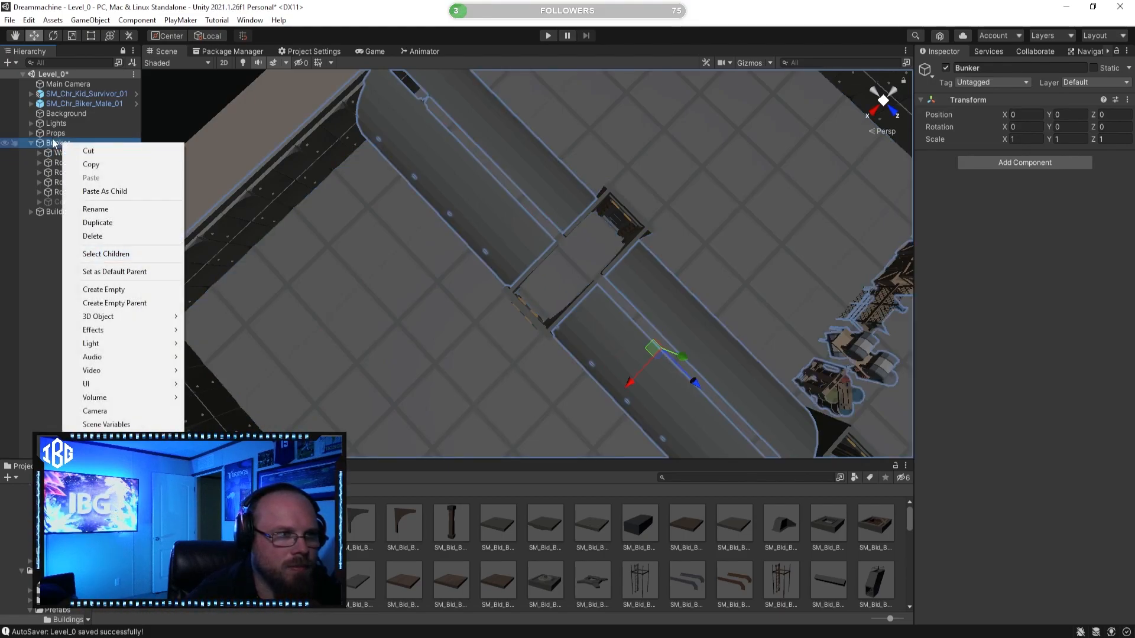
click(120, 294)
text(Floor)
key(Return)
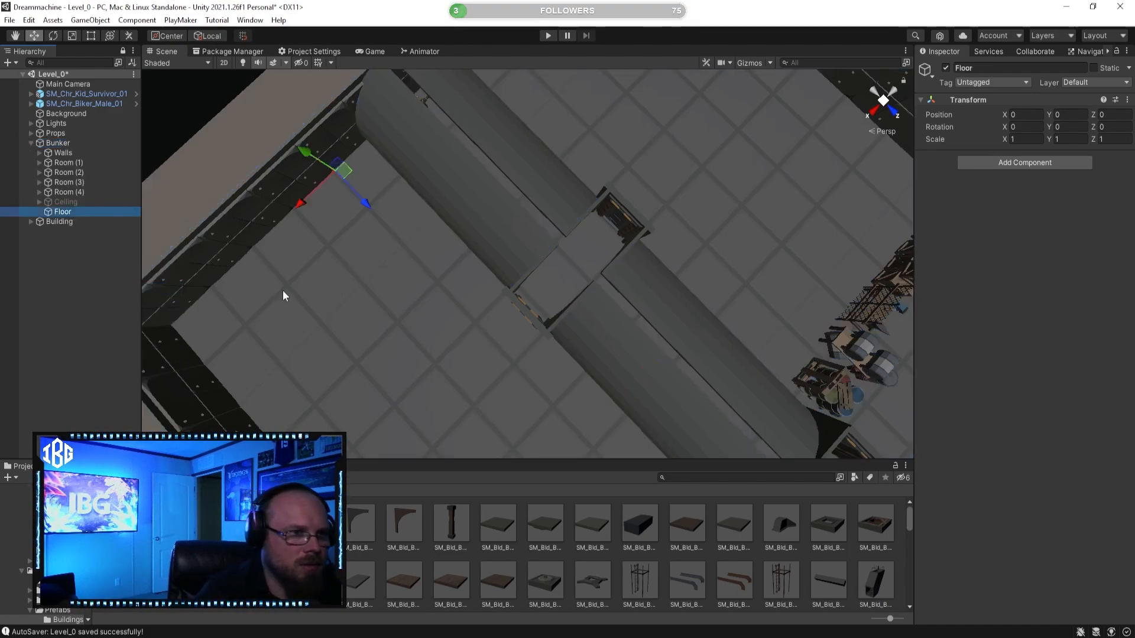
Reorder the new Floor object so that it sits directly below Walls in the Bunker group
drag(98, 144, 66, 155)
click(59, 231)
click(59, 165)
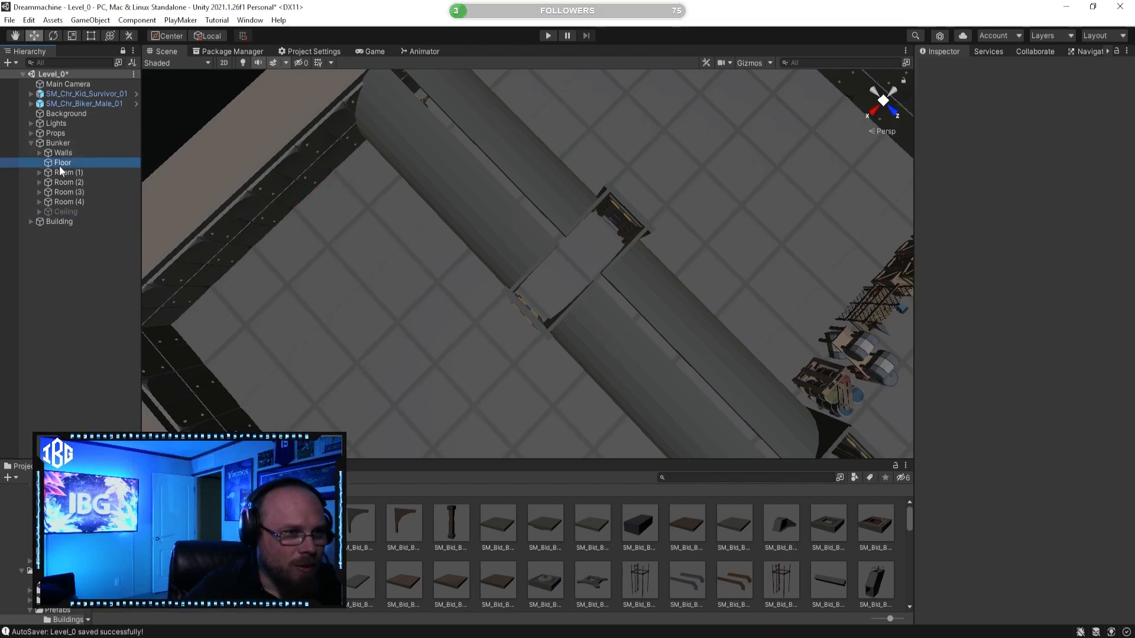
Select the row of floor stones nearest the end wall on both sides of the tunnel
right_drag(178, 248, 306, 198)
click(309, 204)
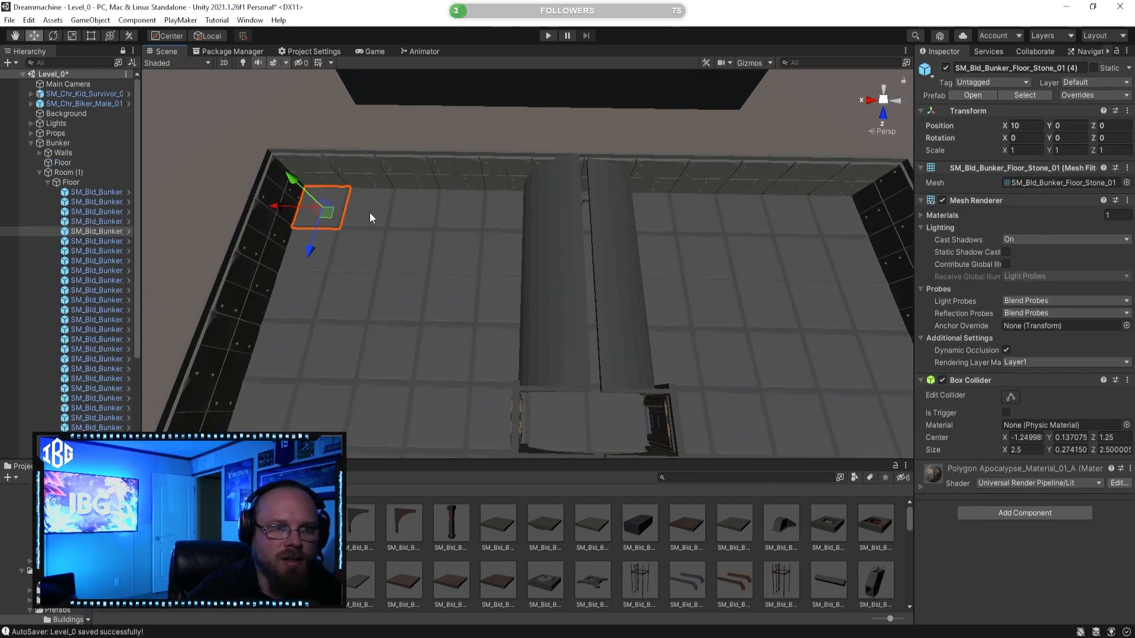
click(47, 182)
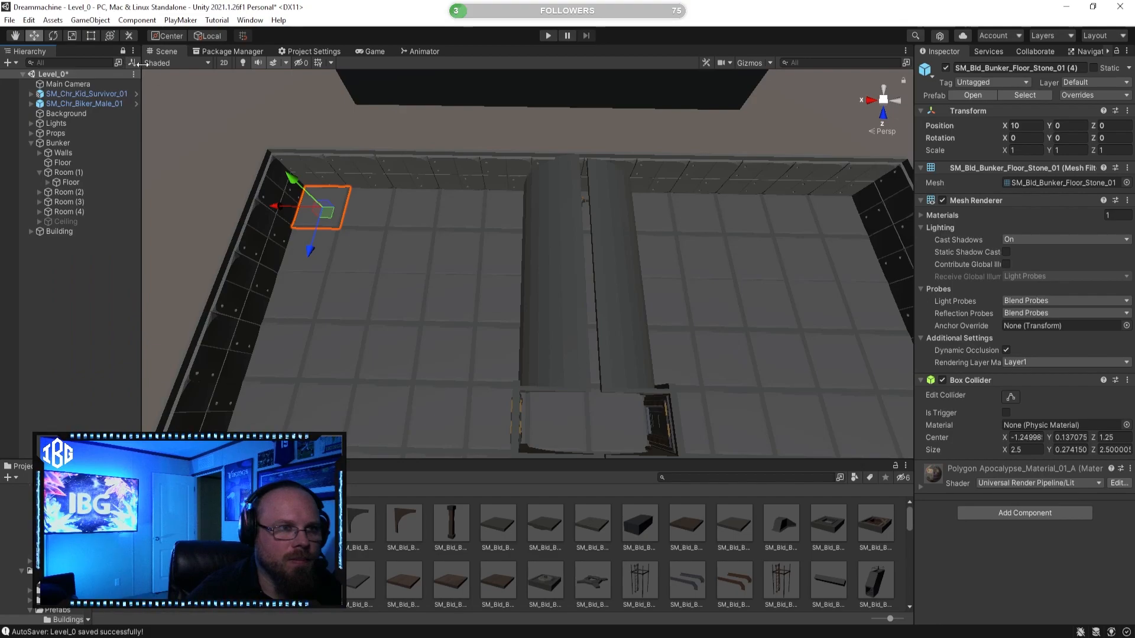
shift+click(423, 213)
shift+click(356, 220)
shift+click(466, 203)
shift+click(512, 203)
right_drag(589, 218, 570, 218)
shift+click(572, 221)
shift+click(632, 214)
shift+click(686, 204)
shift+click(730, 201)
Extend the selection to 24 stones with the second row and the tunnel stones, and move them into Bunker's Floor group
right_drag(641, 228, 630, 199)
shift+click(542, 241)
right_drag(539, 244, 492, 279)
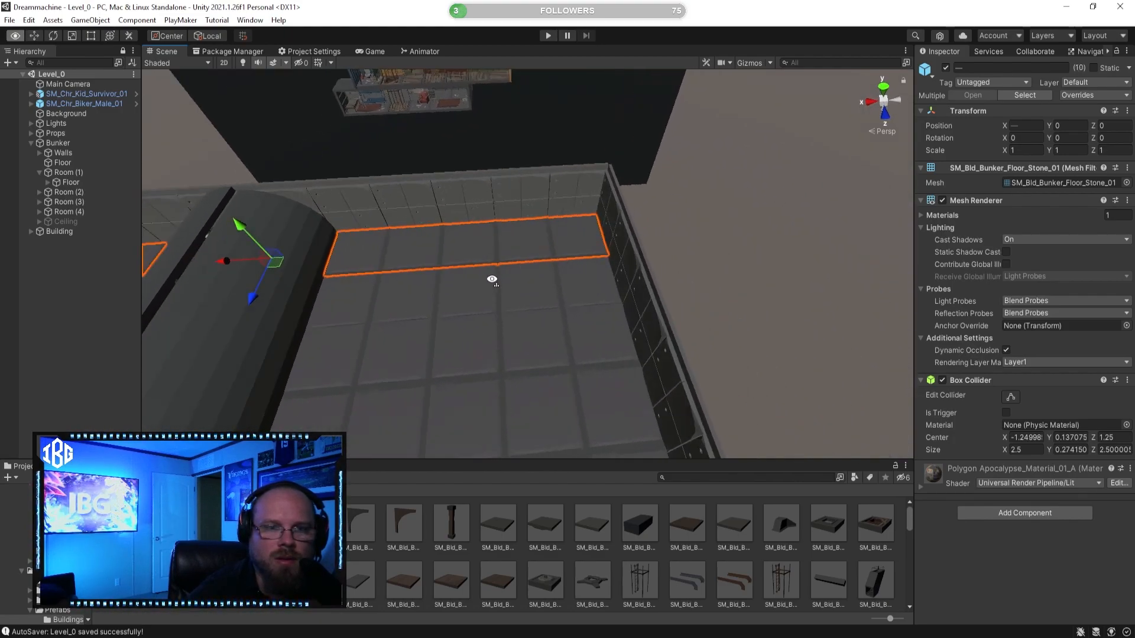
shift+click(585, 290)
shift+click(527, 290)
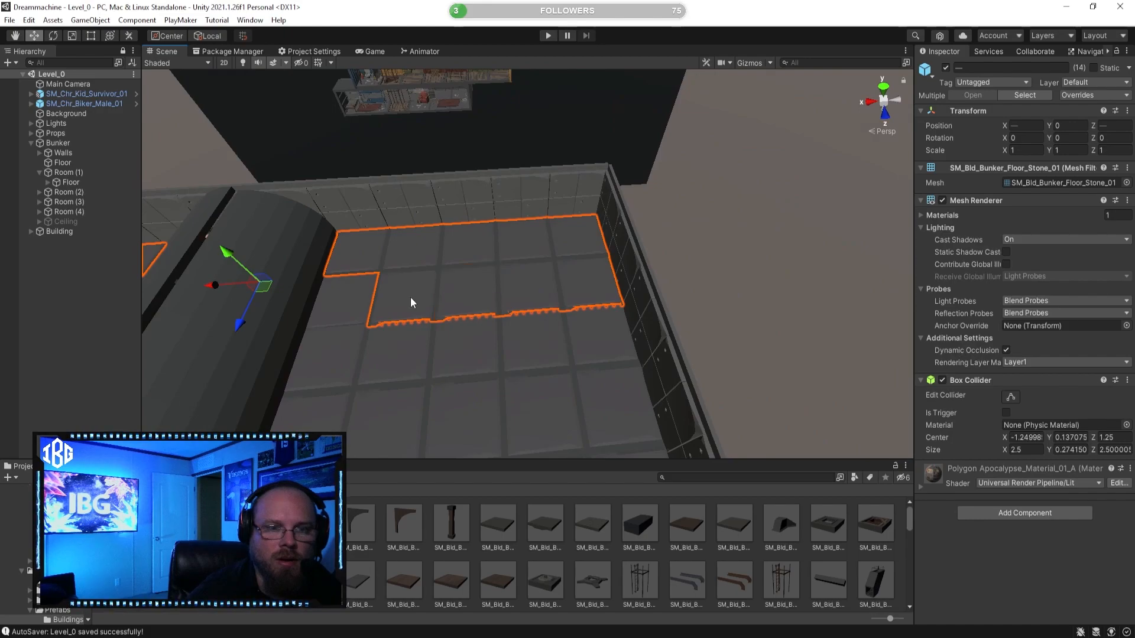
right_drag(419, 280, 448, 277)
shift+click(541, 213)
shift+click(447, 237)
shift+click(439, 326)
shift+click(545, 340)
right_drag(546, 342, 640, 320)
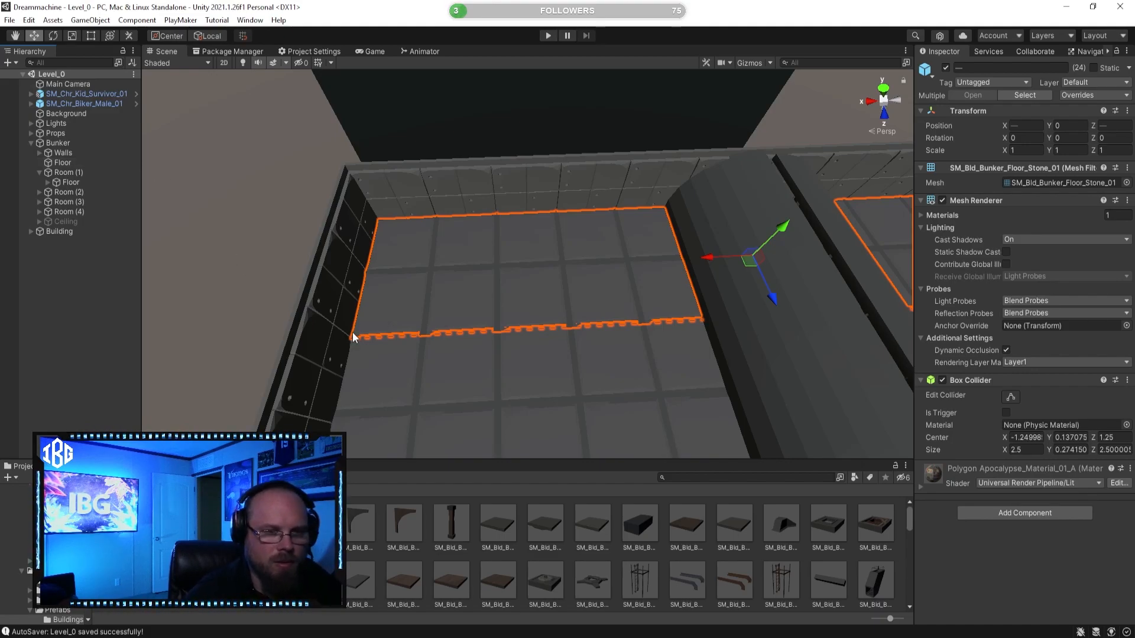
ctrl+click(395, 312)
ctrl+click(394, 311)
drag(105, 300, 69, 163)
Delete the old Floor groups inside Room (1) and Room (2)
scroll(93, 335, down, 5)
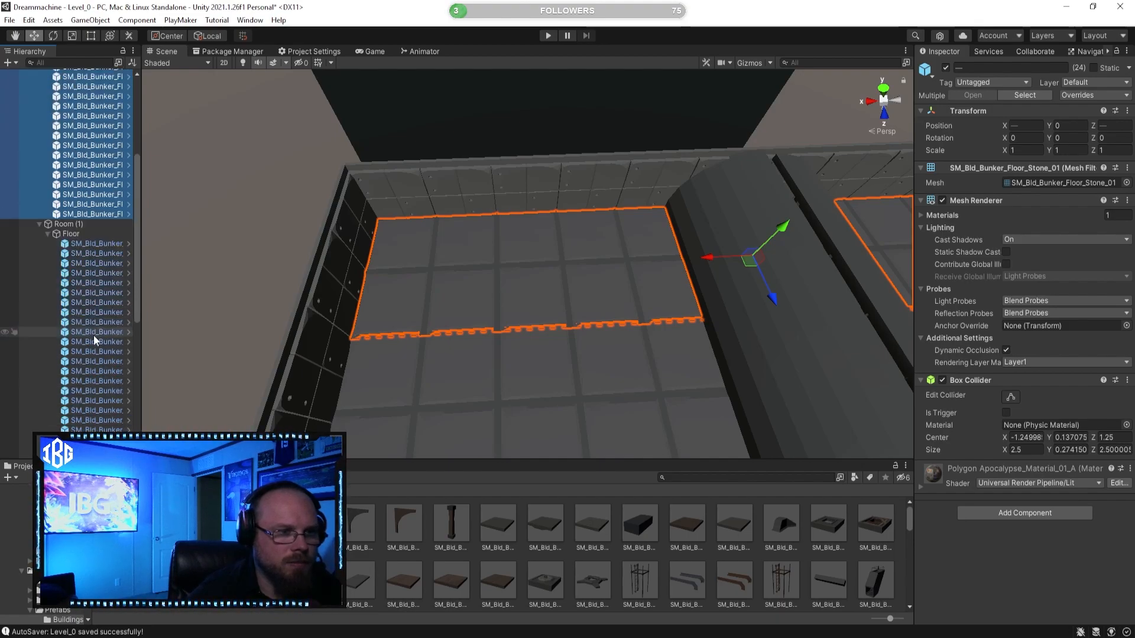
click(73, 232)
key(Delete)
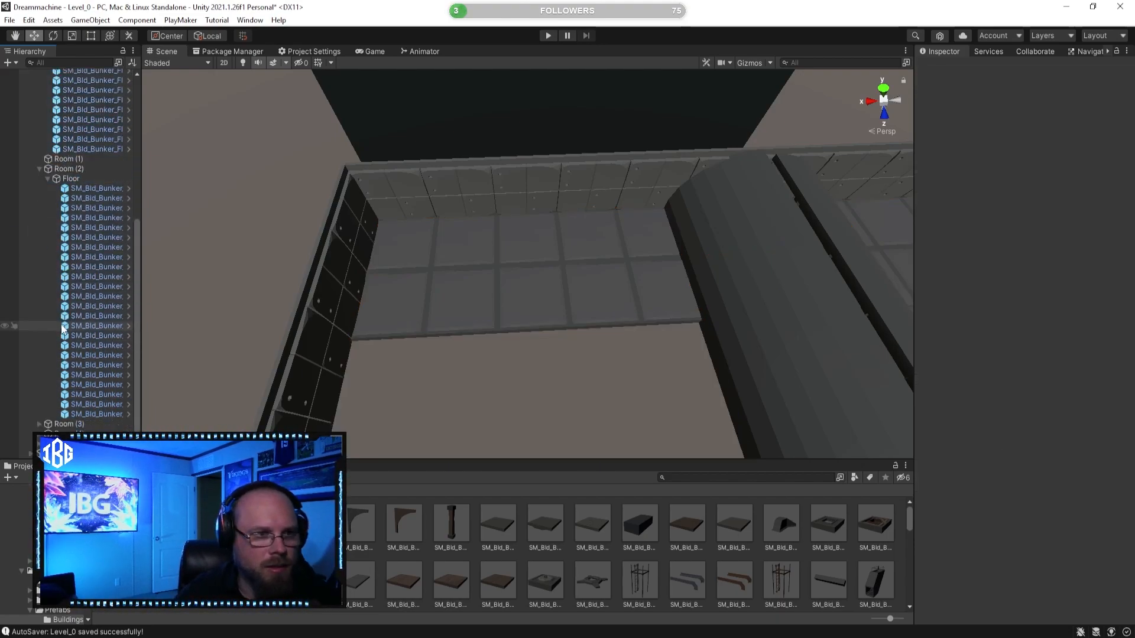
click(70, 179)
key(Delete)
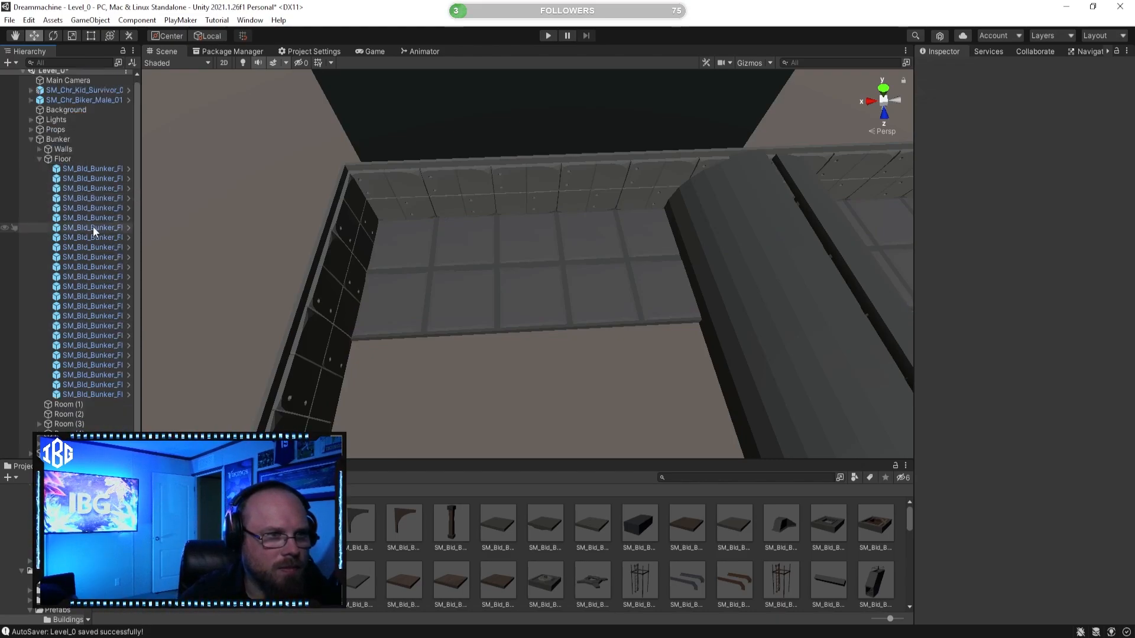
click(70, 158)
key(Delete)
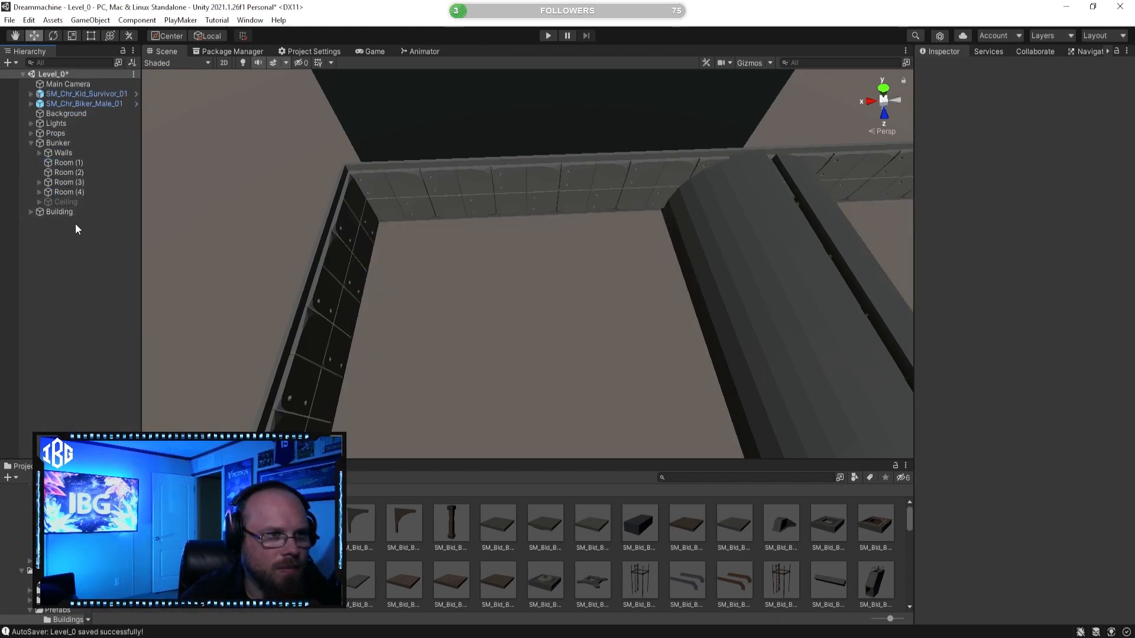
click(39, 182)
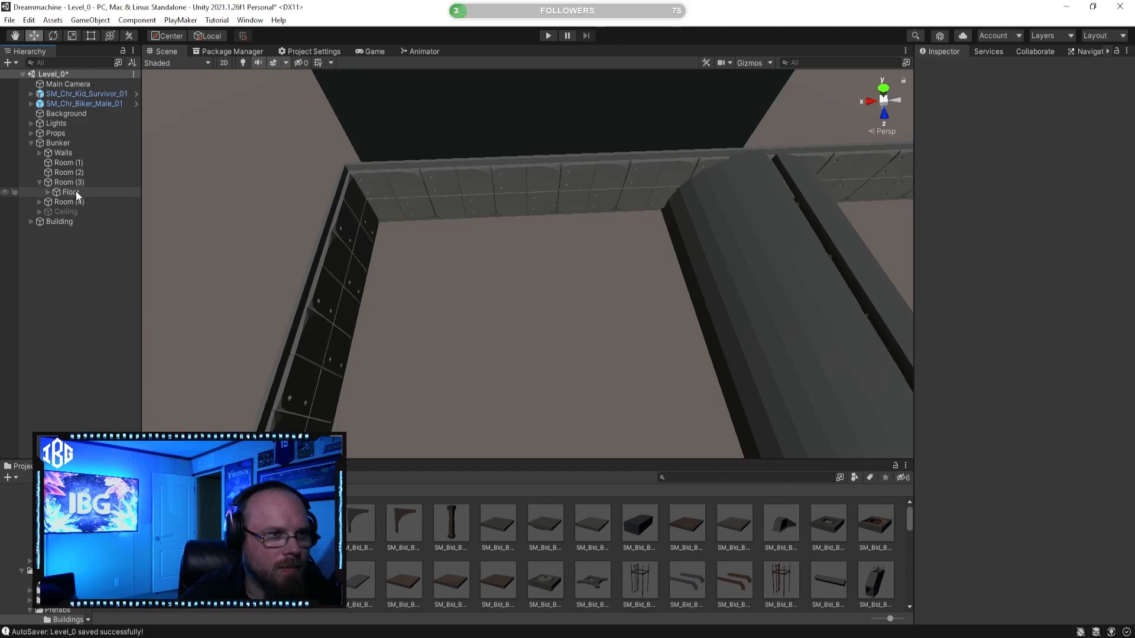
key(ctrl+z)
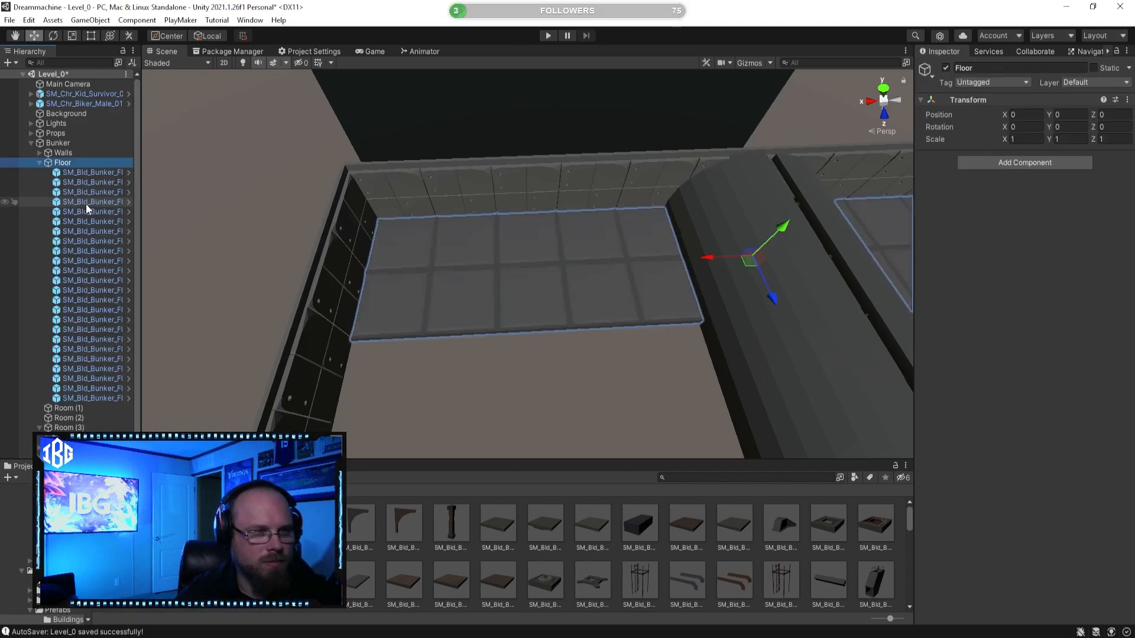
Collapse Bunker's Floor group and delete the old Floor groups inside Room (3) and Room (4)
click(38, 162)
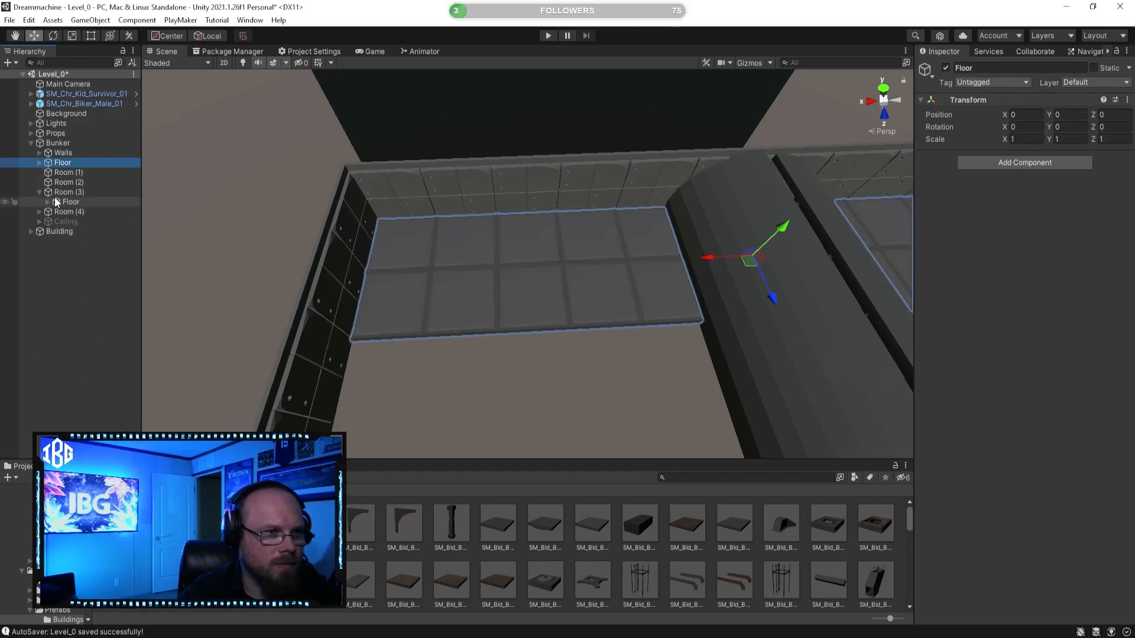
click(79, 200)
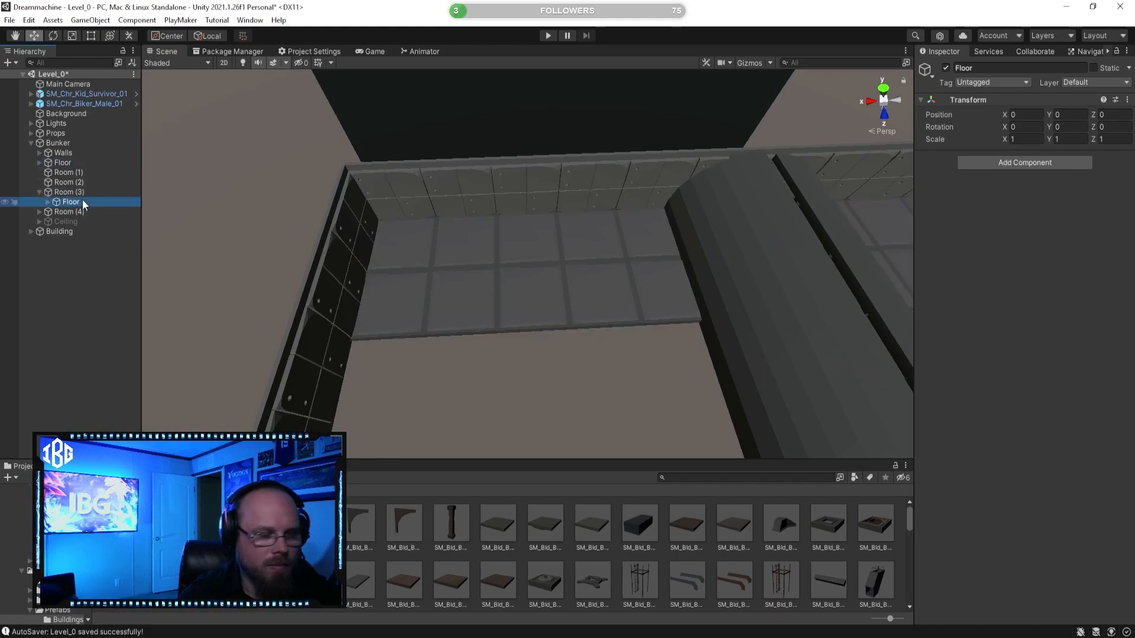
key(Delete)
click(40, 202)
click(65, 208)
key(Delete)
Duplicate all 24 stones in Bunker's Floor group and move the copies along Z until they sit flush against the originals
right_drag(405, 318, 555, 357)
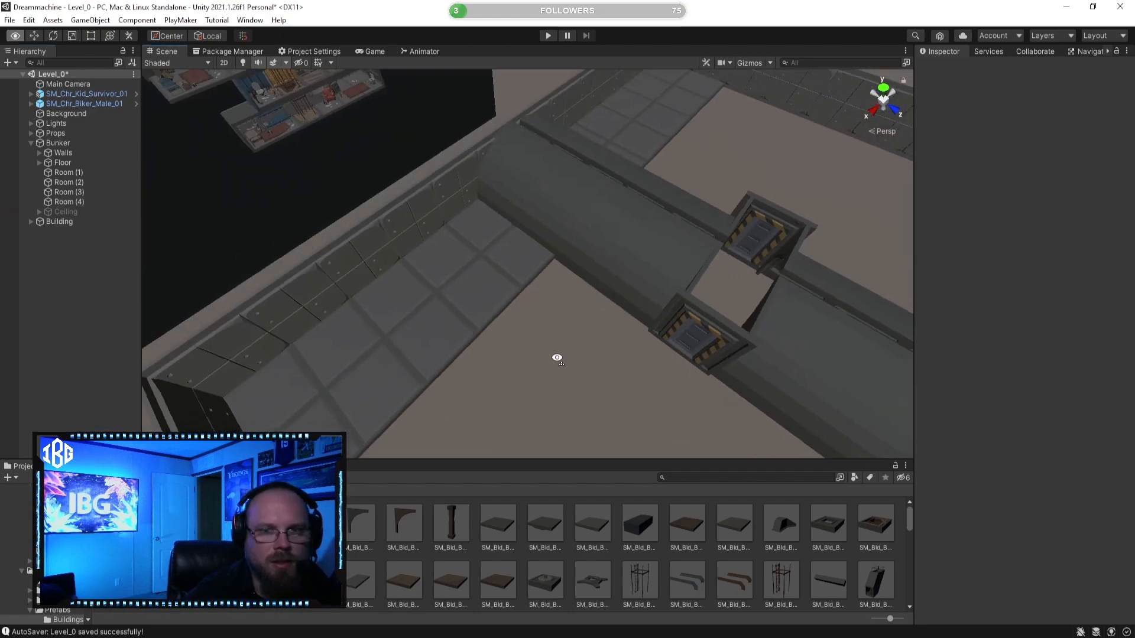
scroll(534, 342, down, 6)
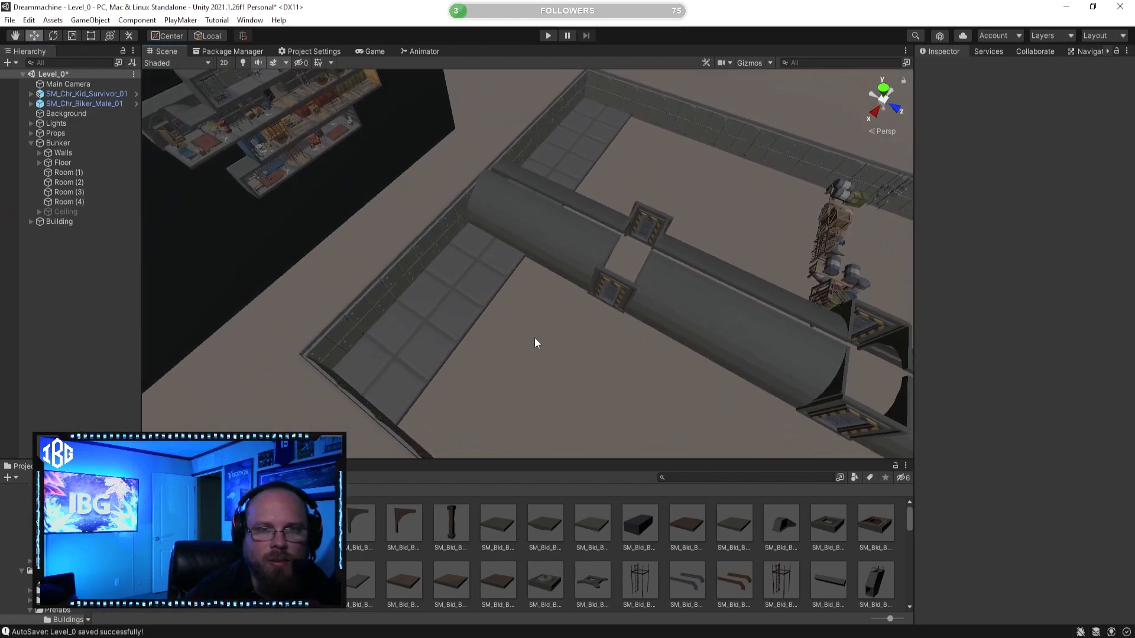
click(39, 163)
click(91, 171)
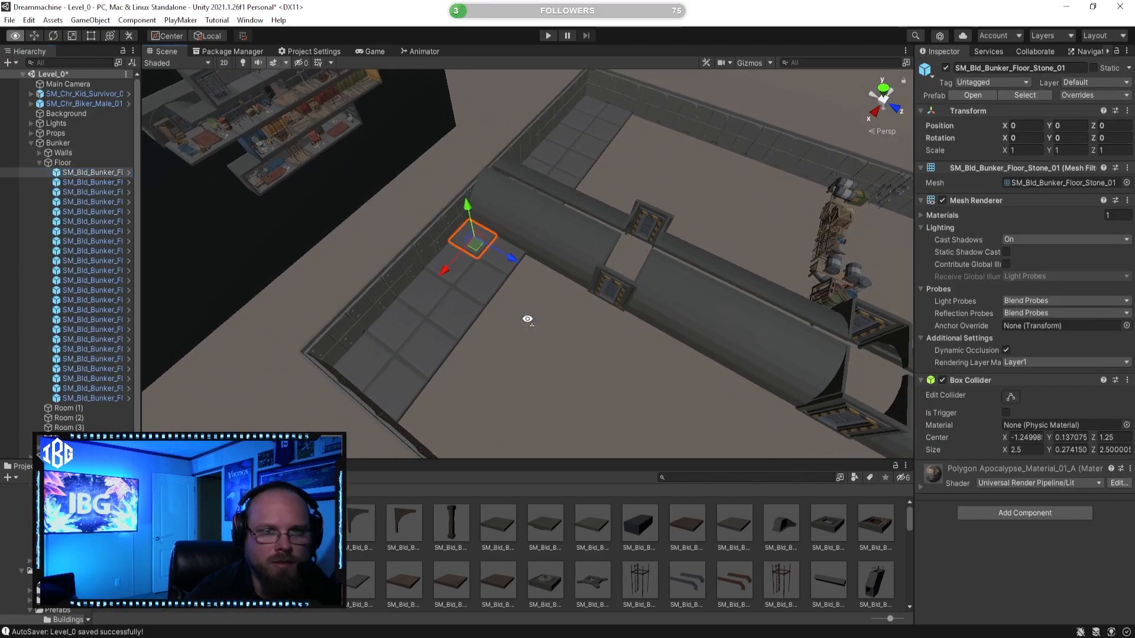
right_drag(526, 322, 356, 388)
shift+click(94, 398)
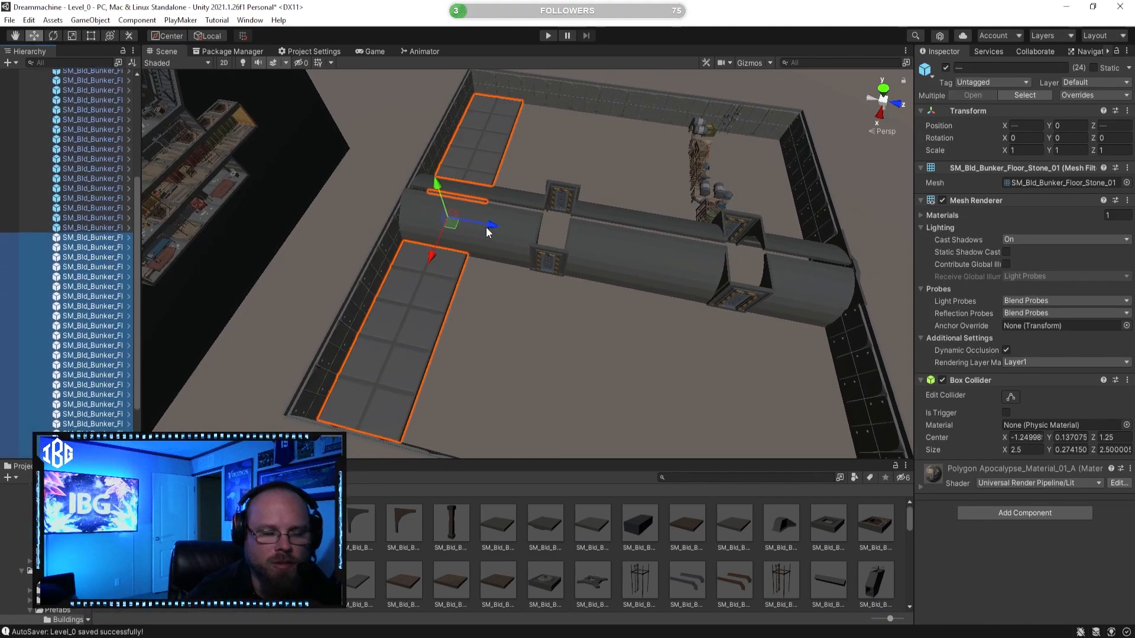
drag(486, 228, 551, 244)
right_drag(551, 243, 591, 171)
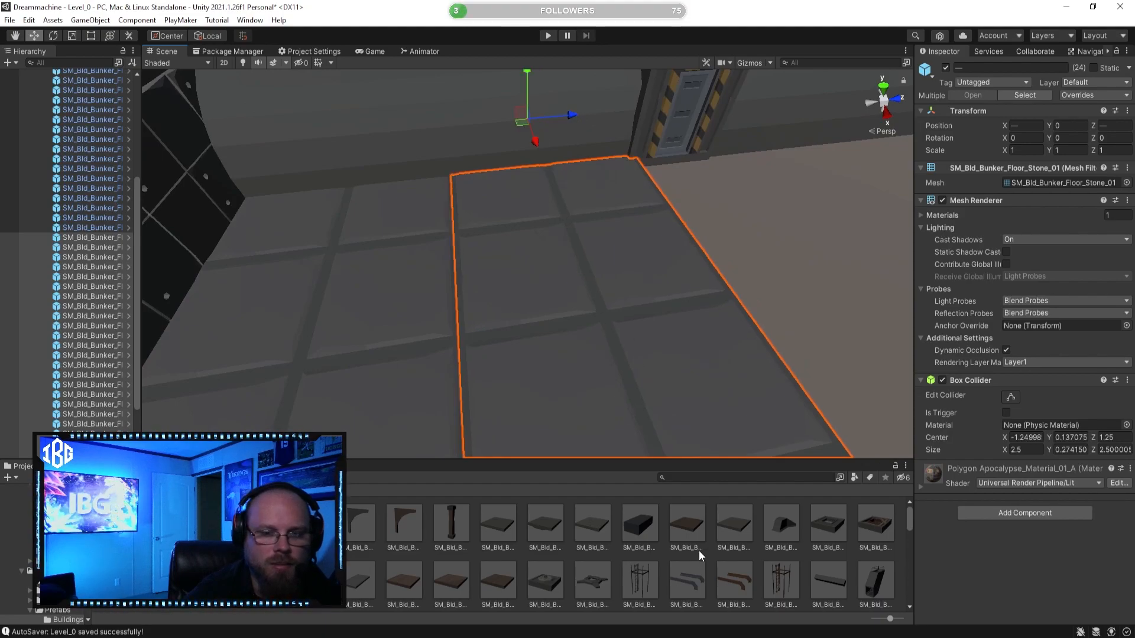
Check the seam, reselect the copied stones and place a third block of duplicates along Z beside the second
click(670, 557)
right_drag(647, 411, 675, 484)
key(s)
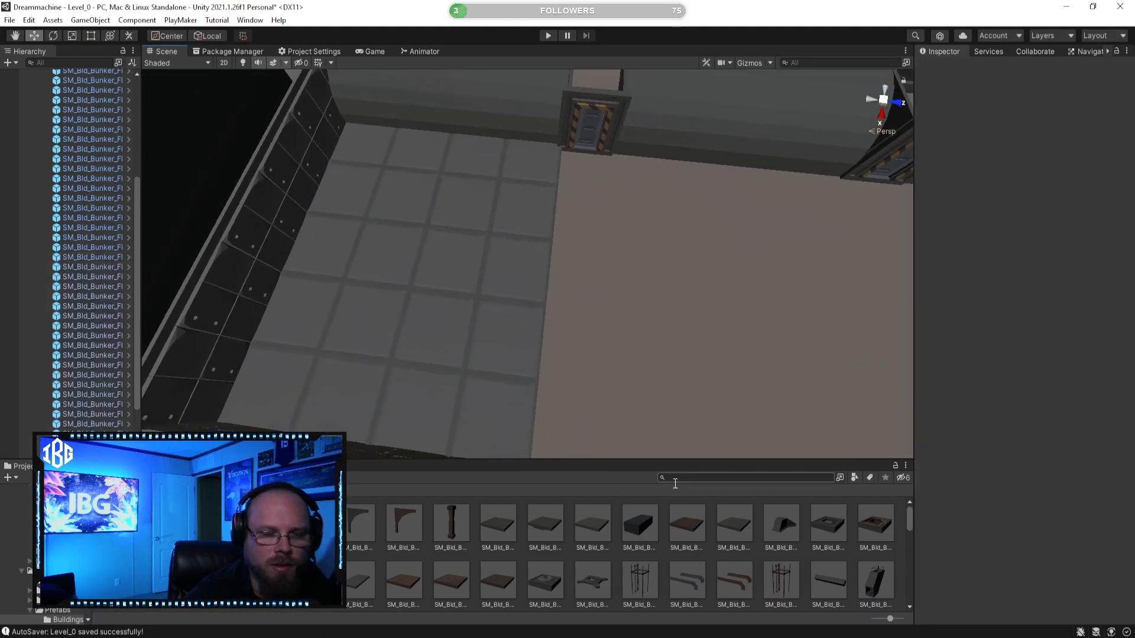
key(ctrl+z)
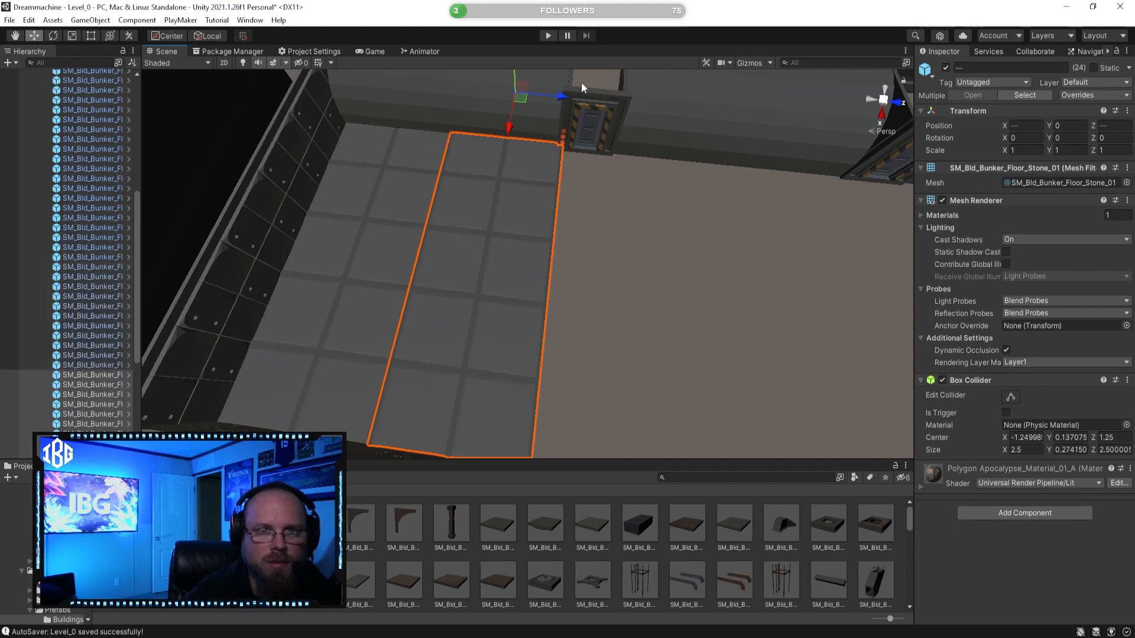
drag(557, 97, 651, 182)
Duplicate the third stone block and move the copies along Z to form a fourth block flush with it
right_drag(651, 183, 643, 554)
click(614, 554)
right_drag(590, 390, 550, 331)
key(s)
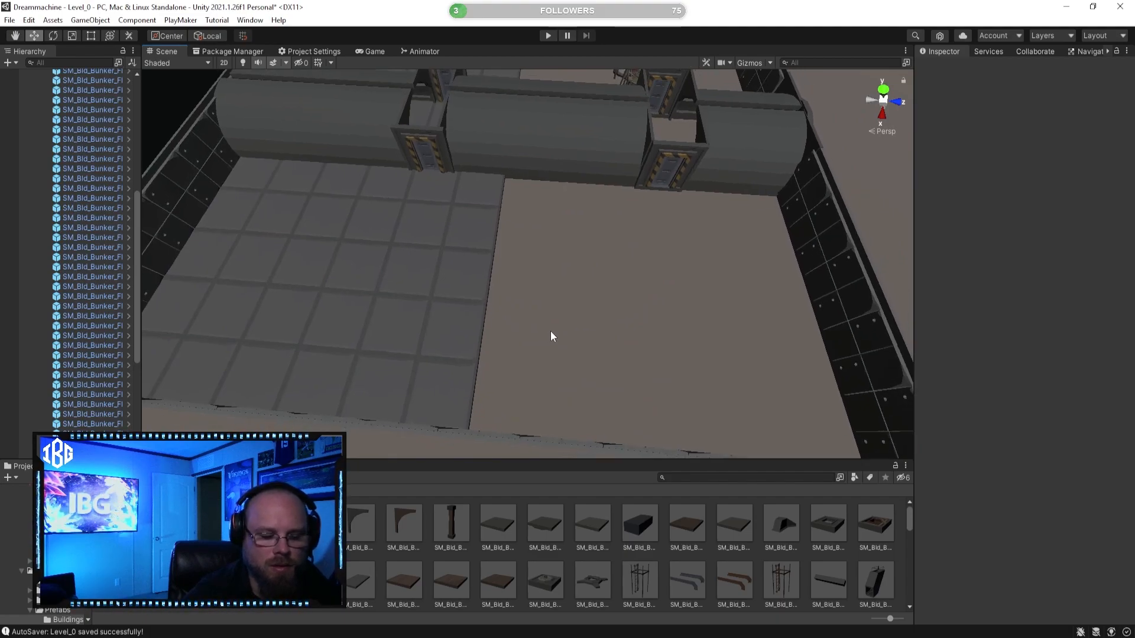
key(ctrl+z)
drag(515, 136, 600, 149)
Place a fifth block of duplicated floor stones along Z, directly beside the fourth block
right_drag(540, 303, 565, 319)
key(w)
click(527, 544)
right_drag(523, 403, 508, 404)
key(s)
key(ctrl+z)
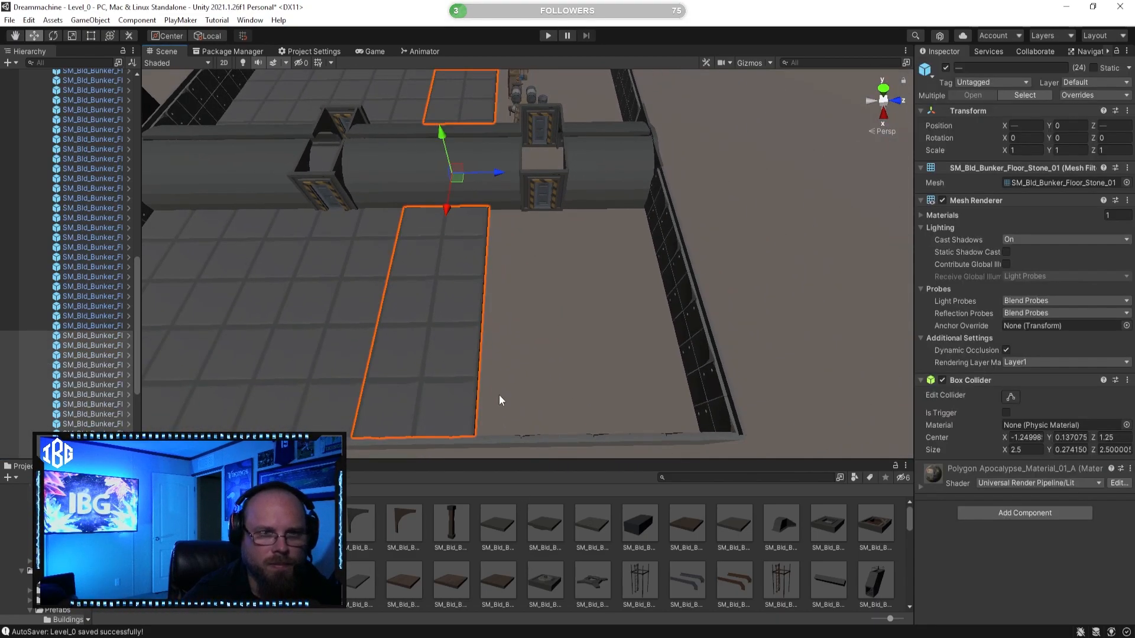
drag(502, 170, 577, 204)
Fill the remaining gap before the far end wall with a sixth block of duplicated floor stones
right_drag(526, 330, 530, 373)
click(524, 557)
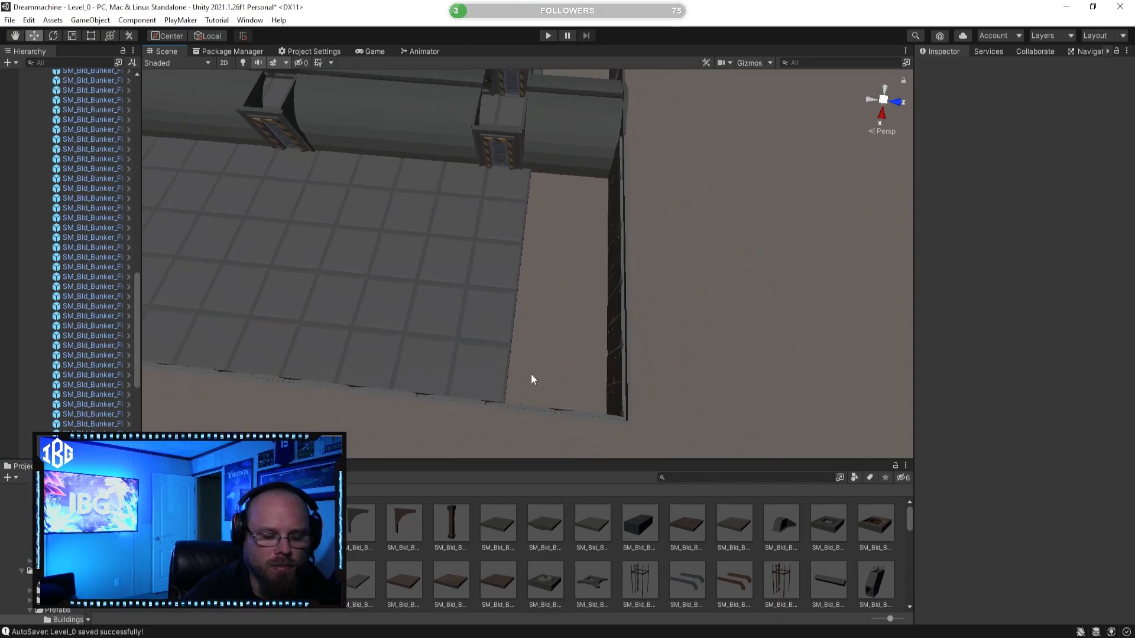
click(430, 272)
drag(539, 136, 617, 159)
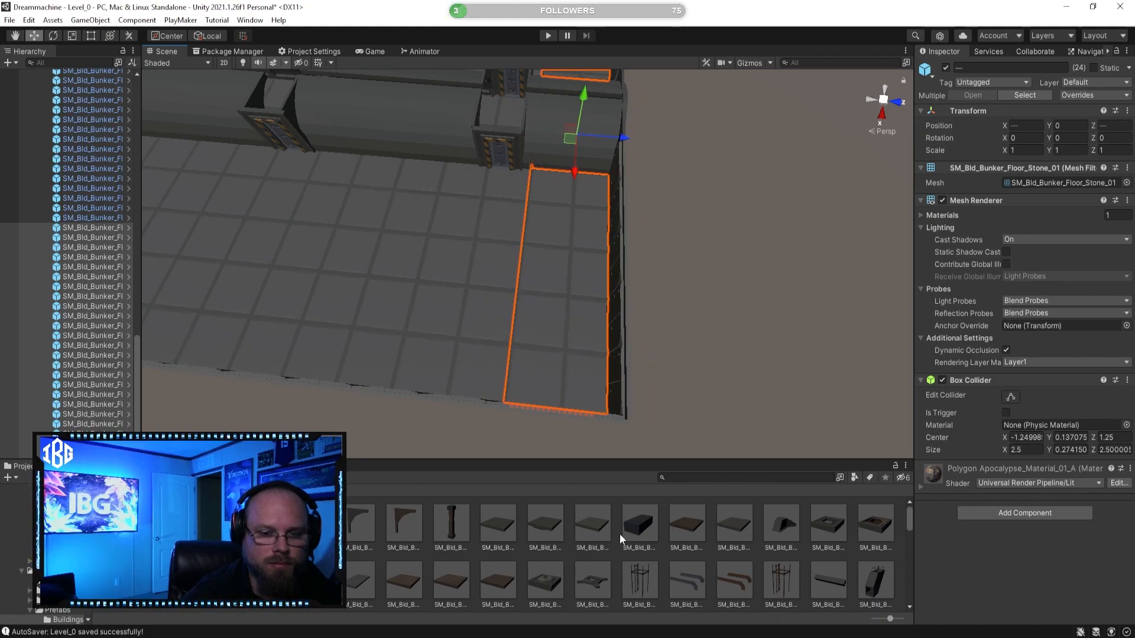
click(572, 416)
key(w)
right_drag(572, 407, 534, 299)
key(s)
Collapse the Floor group and check the tiled floor throughout the bunker
scroll(90, 158, up, 15)
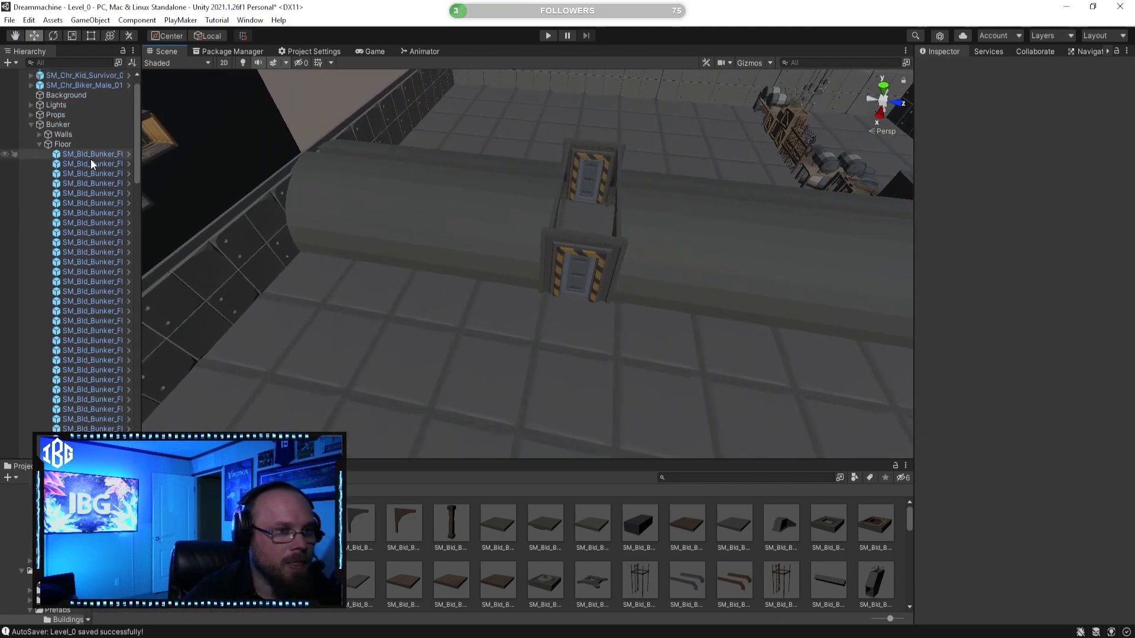
click(39, 144)
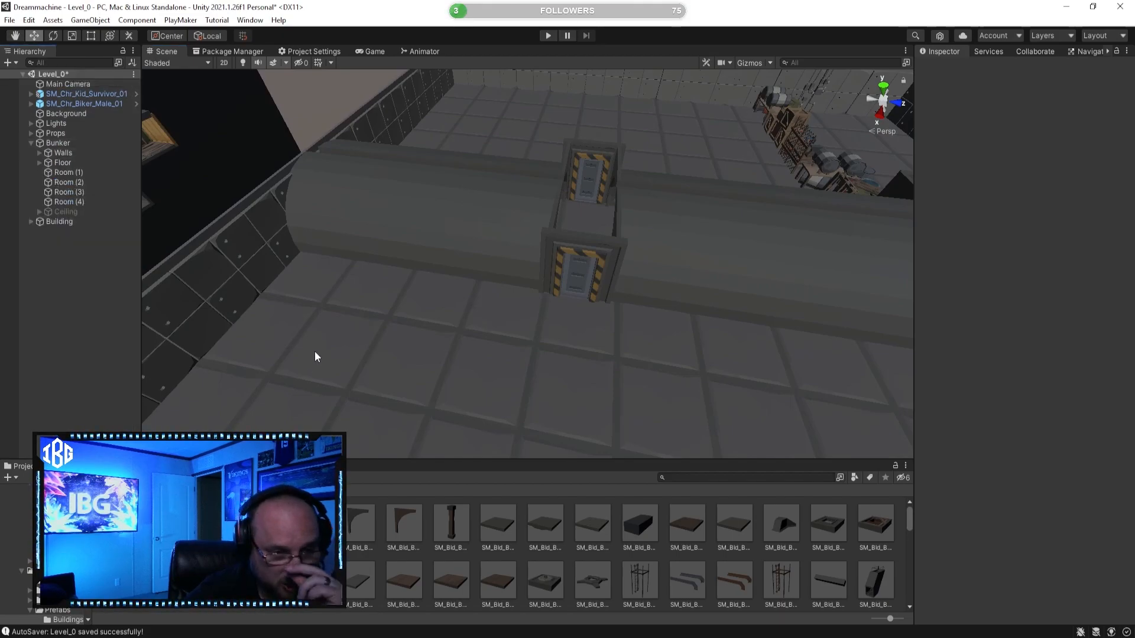
right_drag(416, 278, 478, 235)
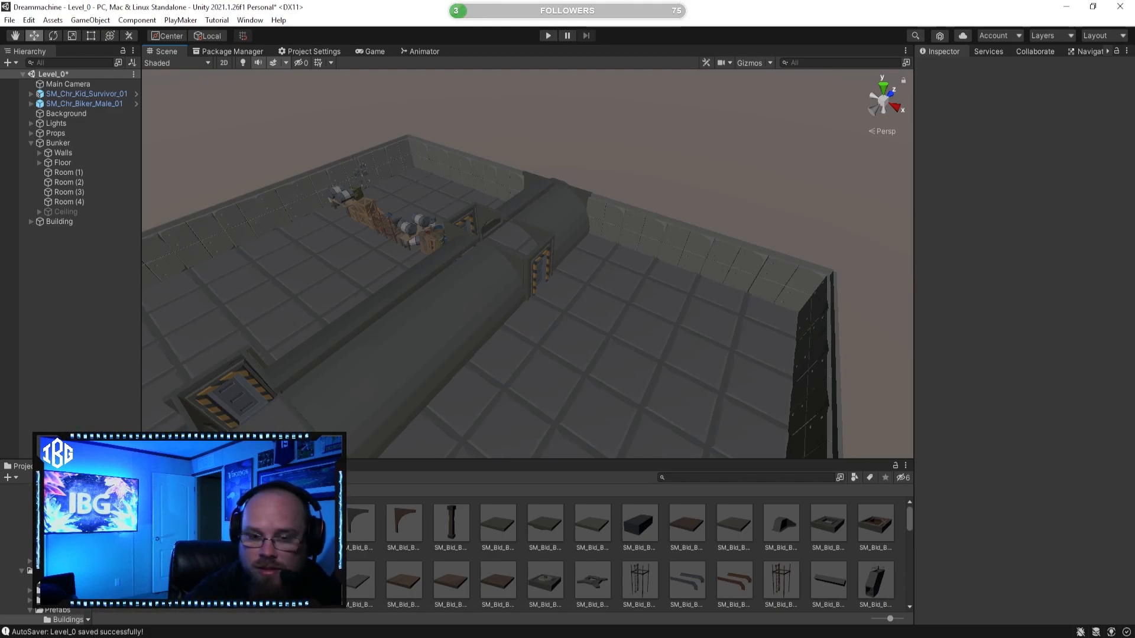
right_drag(555, 304, 617, 303)
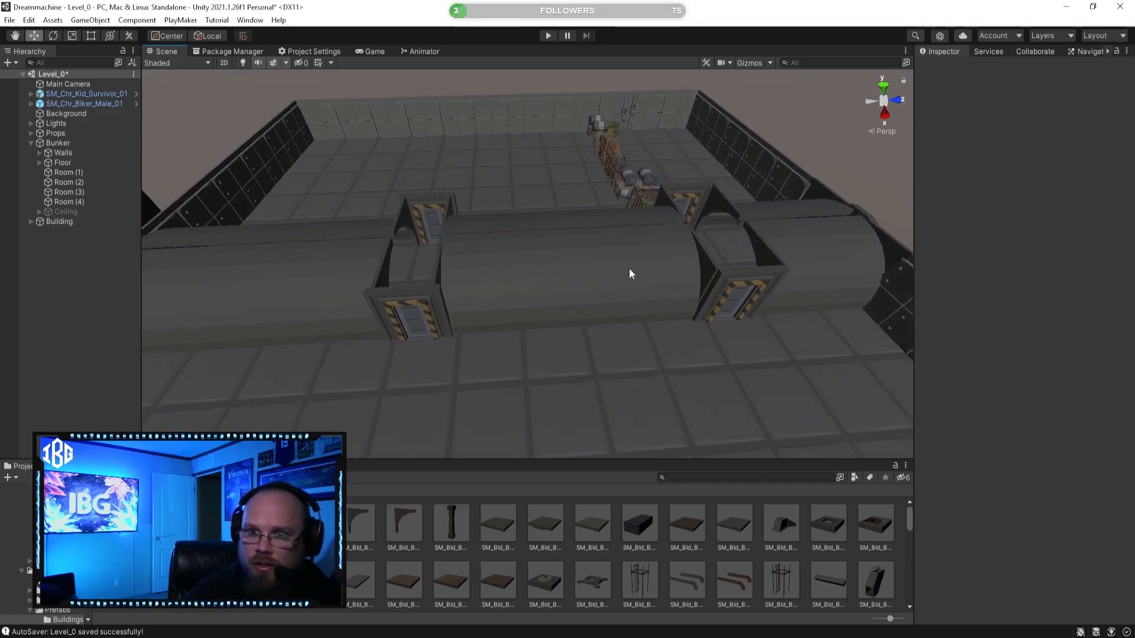
right_drag(583, 353, 551, 270)
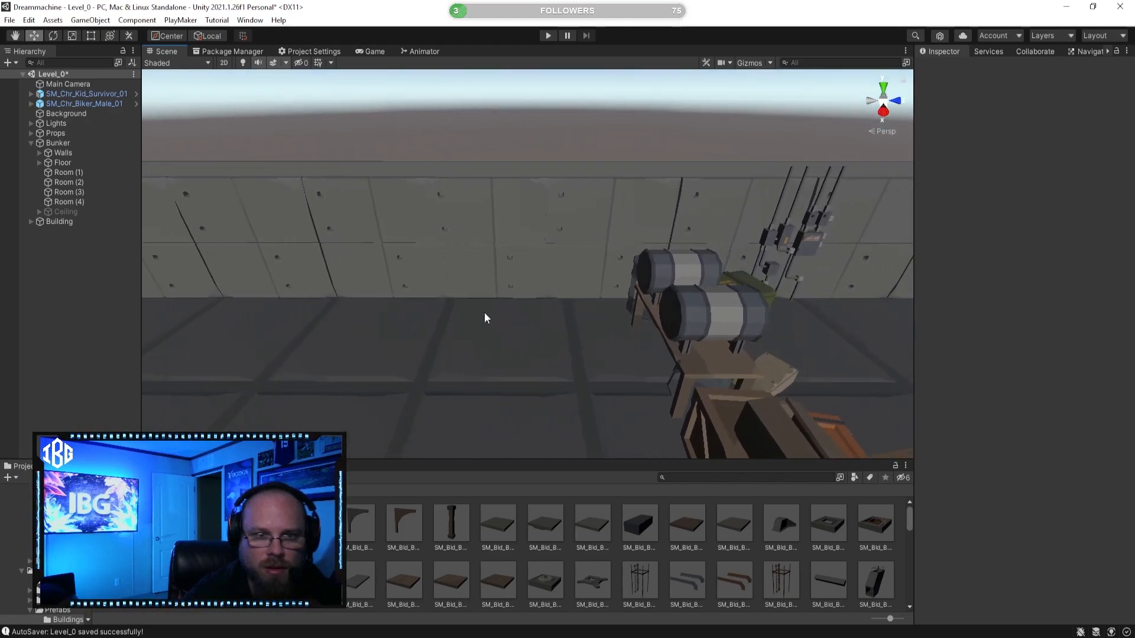
Inspect a wall slab near the props, clear the selection and collapse the Walls group
click(473, 228)
mouse_move(473, 228)
mouse_down()
mouse_move(392, 259)
mouse_move(472, 250)
mouse_up()
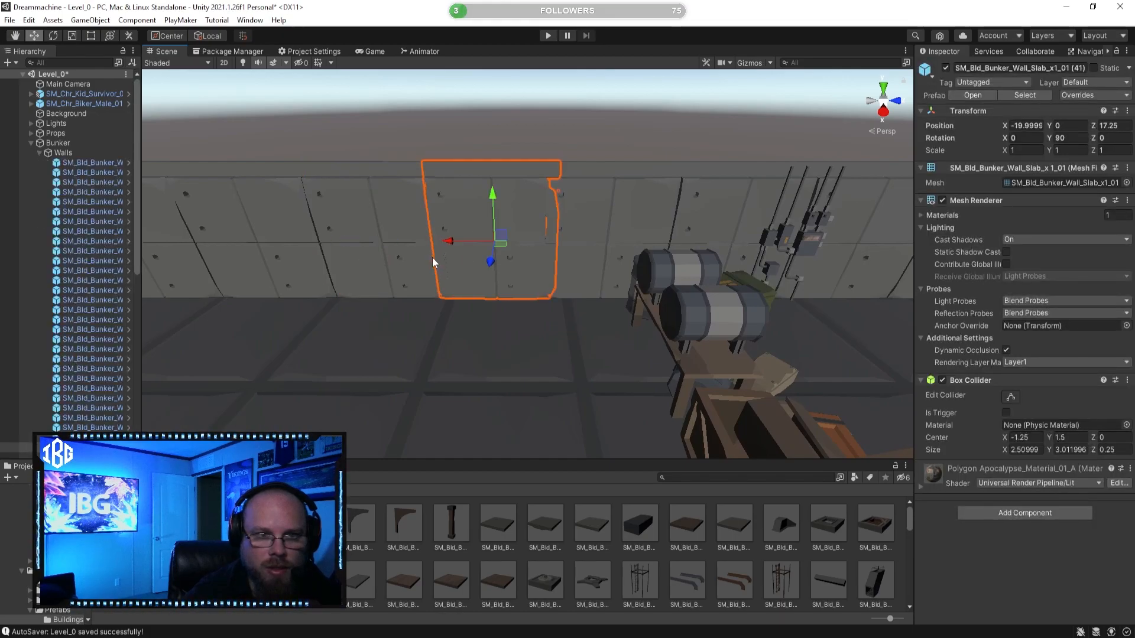
click(575, 556)
right_drag(529, 292, 451, 372)
click(41, 153)
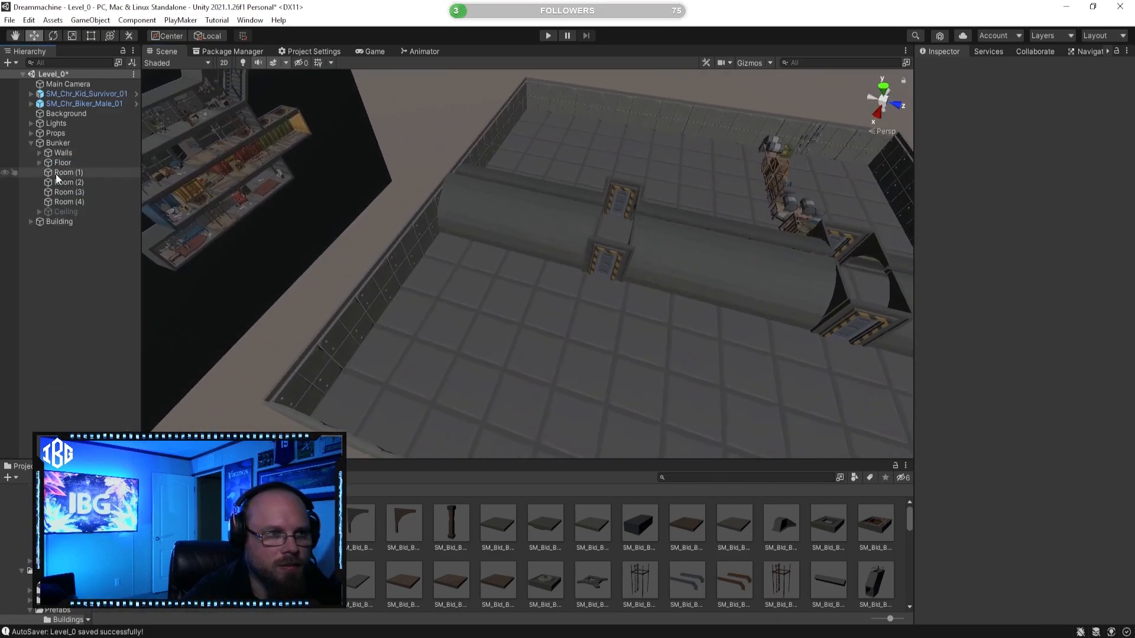
Save the Level_0 scene and look over the bunker
right_click(62, 73)
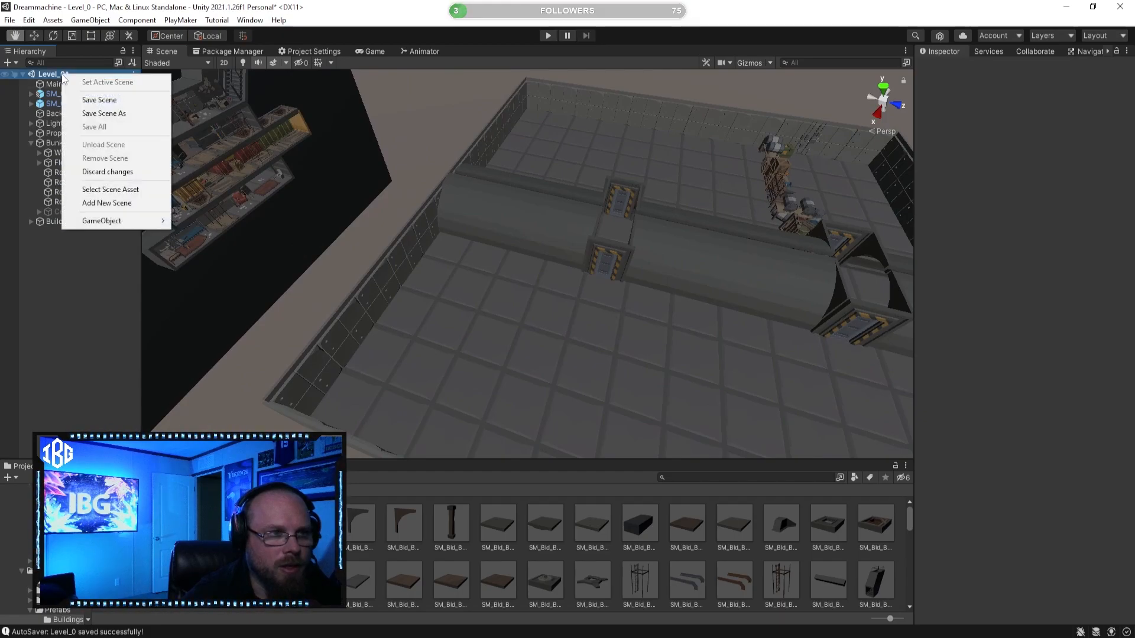
click(99, 99)
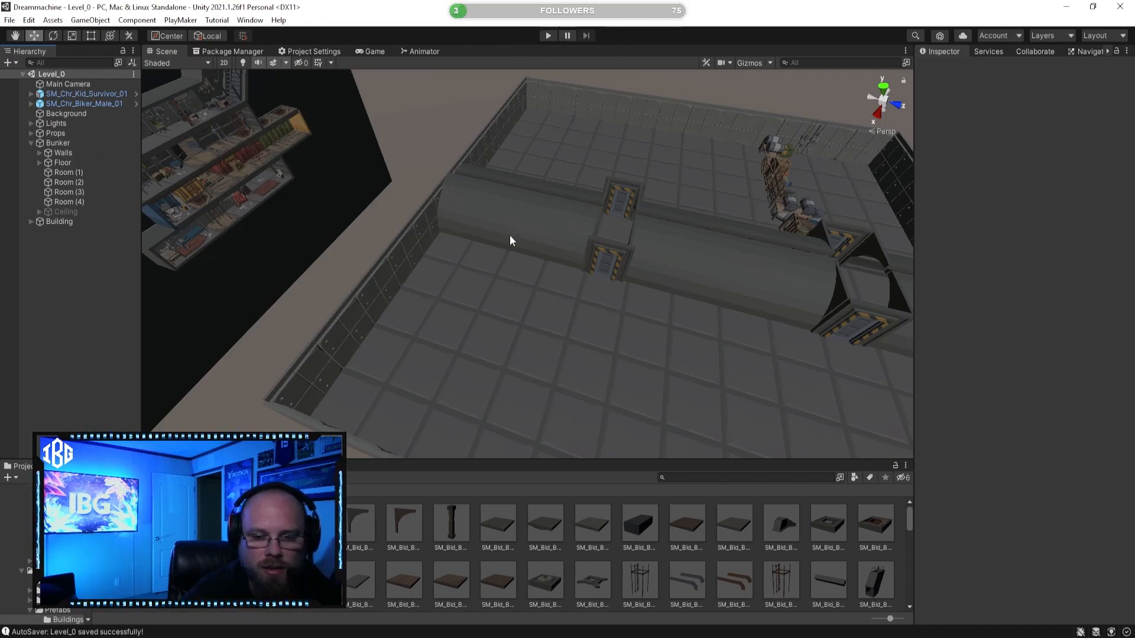
alt+drag(508, 241, 479, 228)
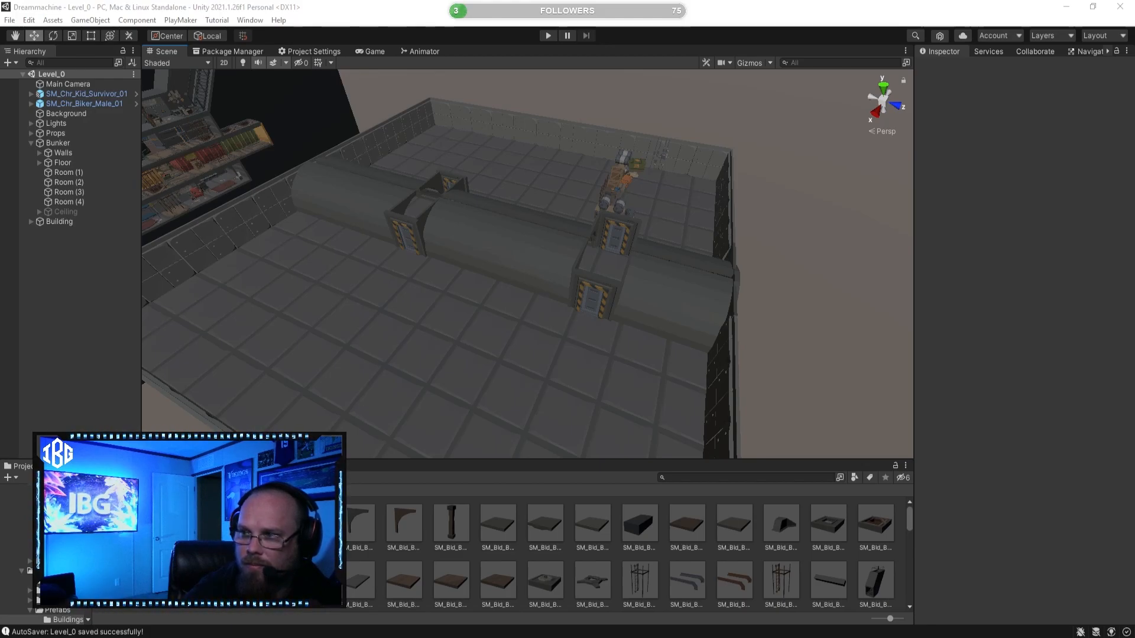
right_drag(570, 351, 605, 316)
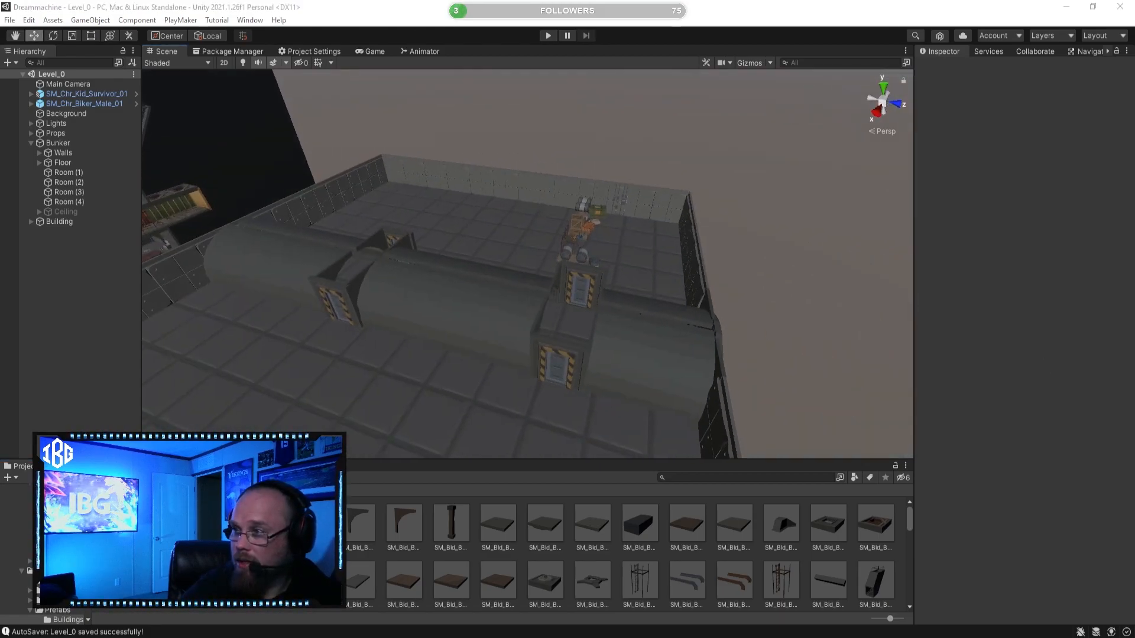